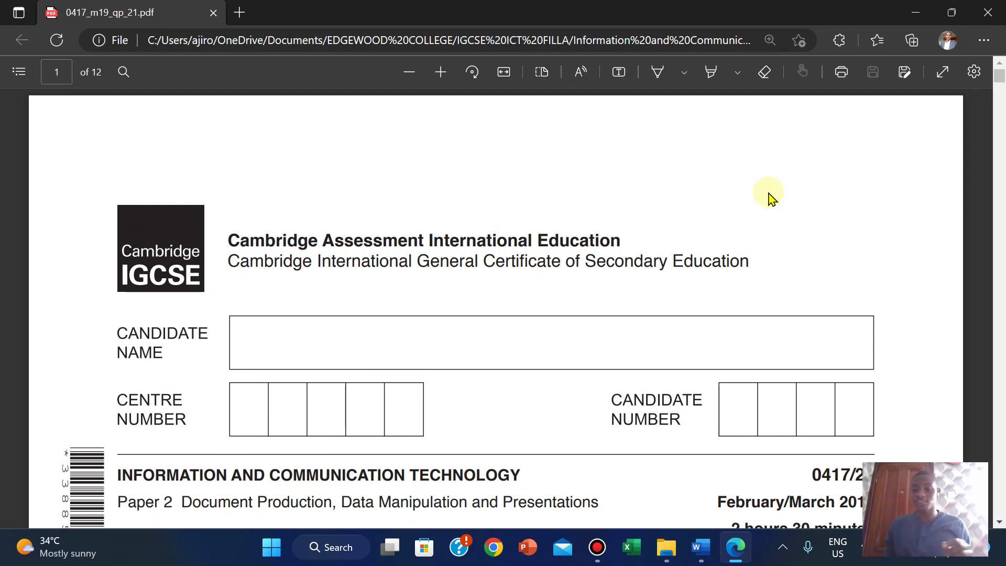
Step: Scroll through page 1 of the exam paper PDF to the top of page 2
scroll(921, 209, "down", 3)
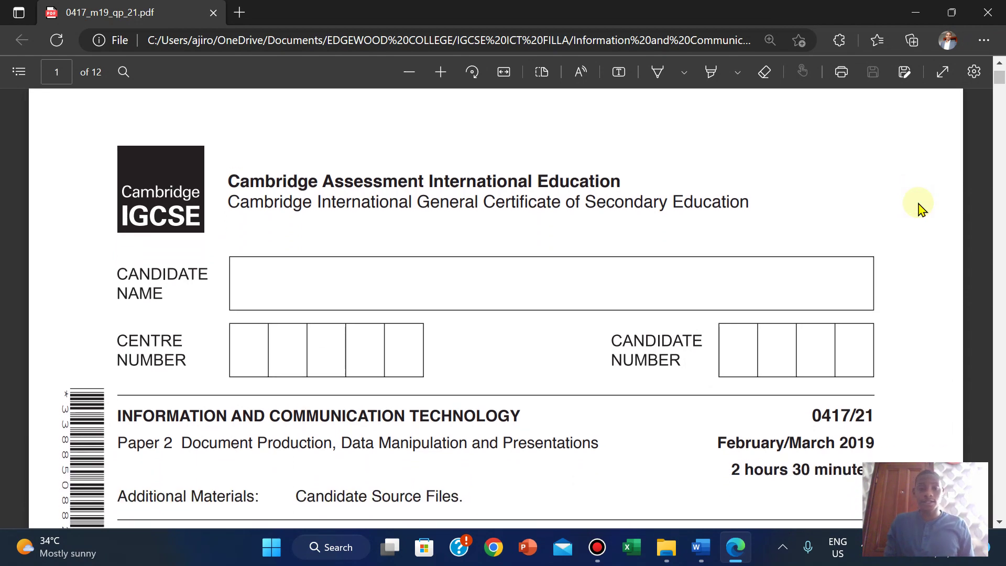
scroll(920, 209, "down", 5)
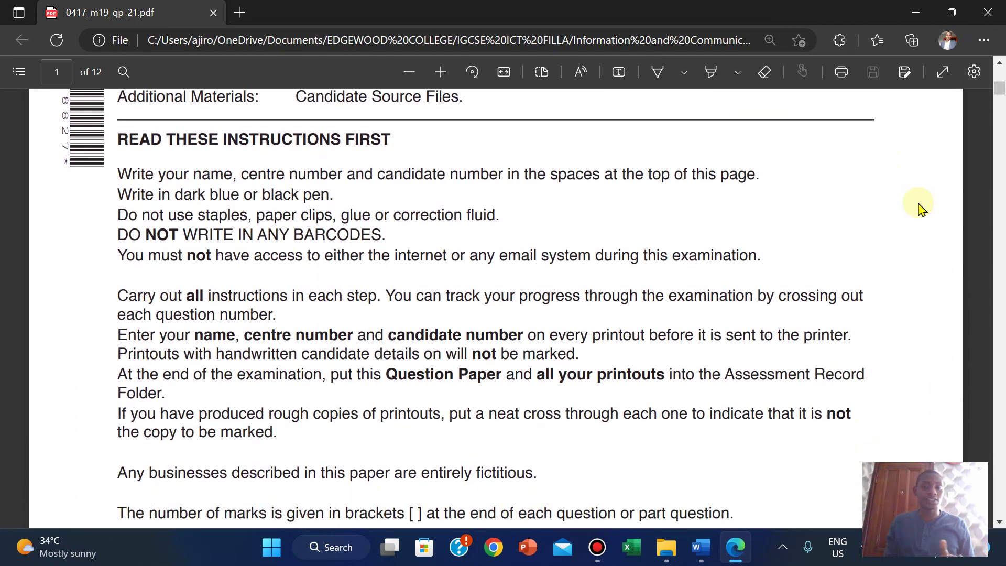
scroll(920, 209, "up", 2)
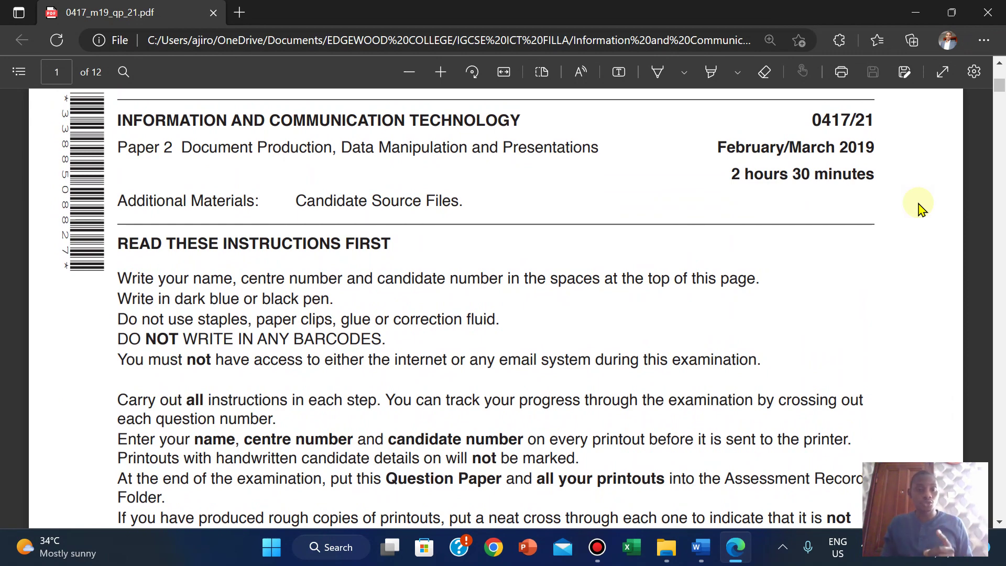
scroll(921, 208, "down", 2)
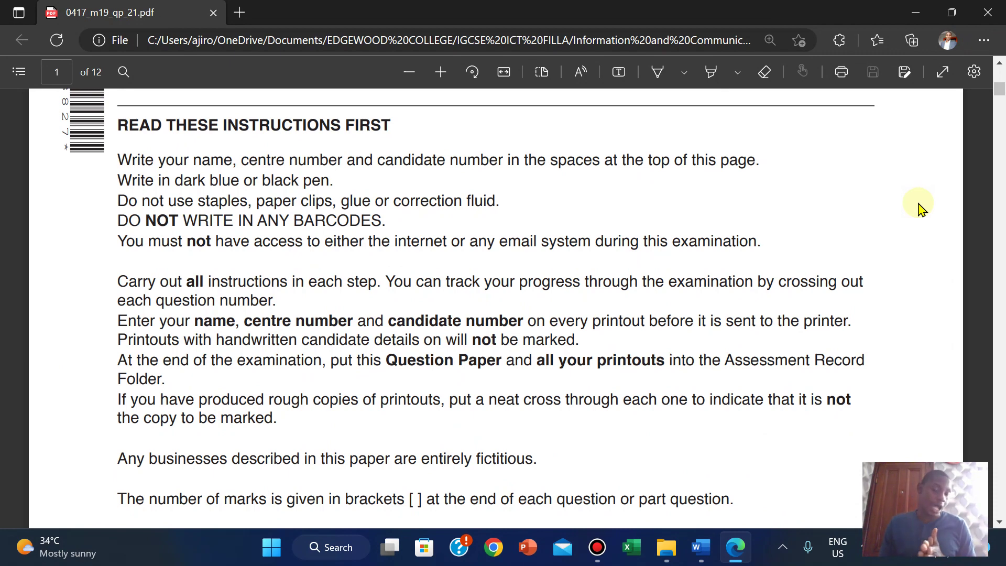
scroll(920, 207, "down", 1)
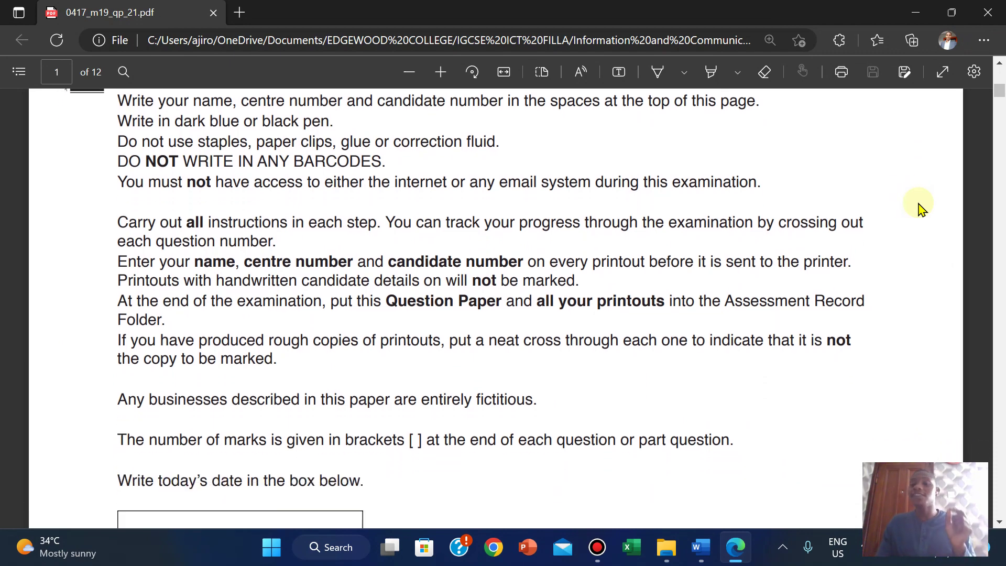
scroll(921, 208, "up", 2)
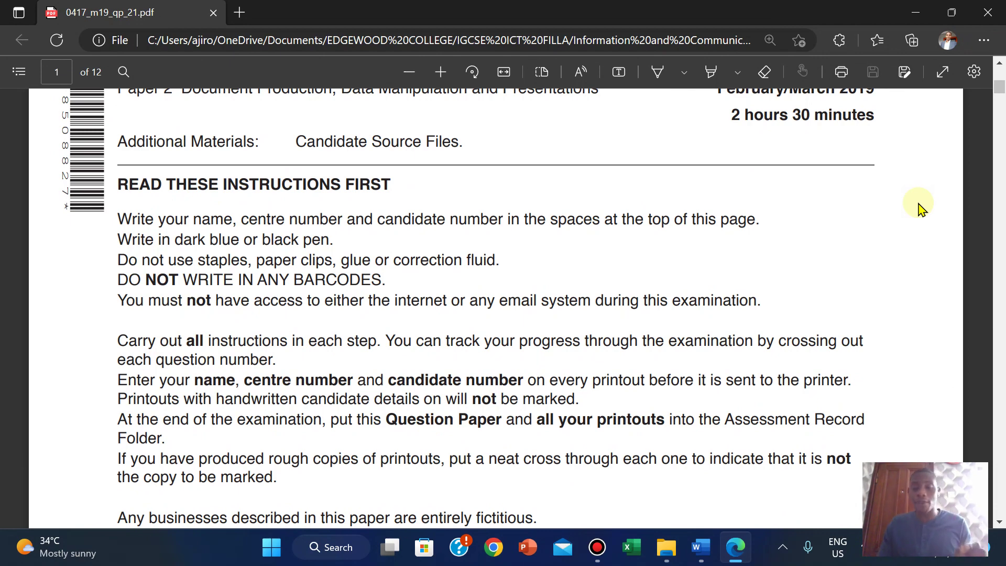
scroll(921, 208, "down", 6)
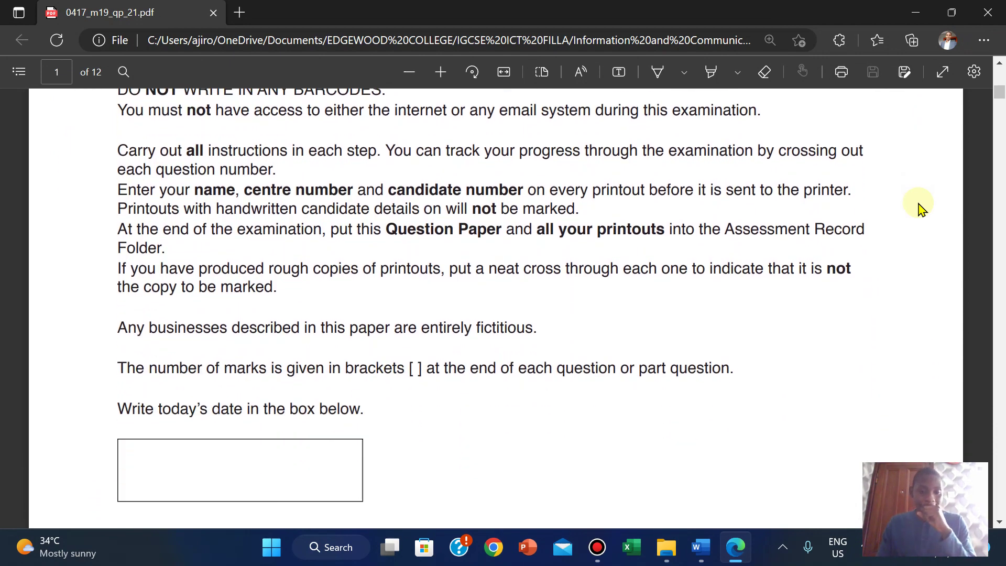
scroll(920, 208, "down", 4)
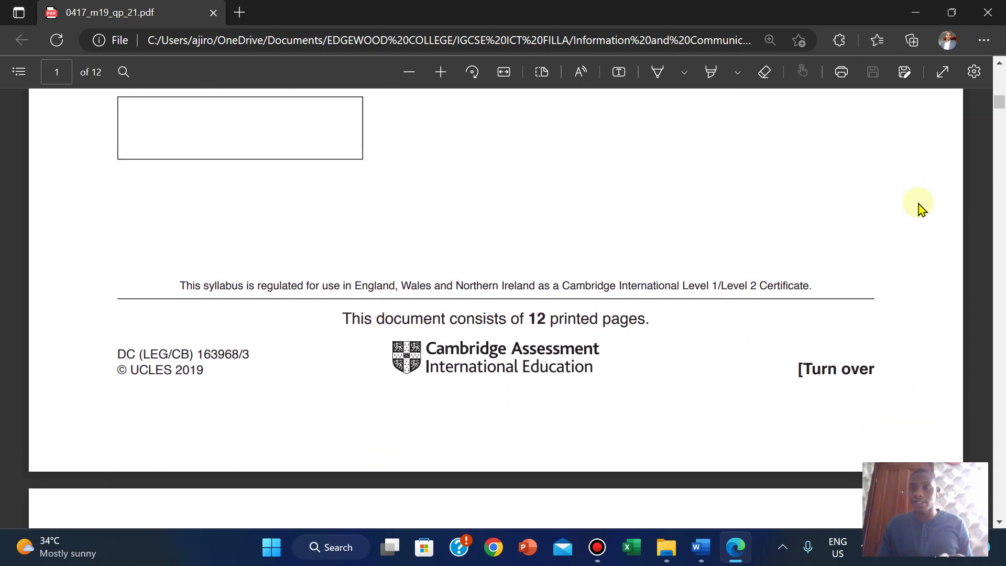
scroll(921, 208, "down", 6)
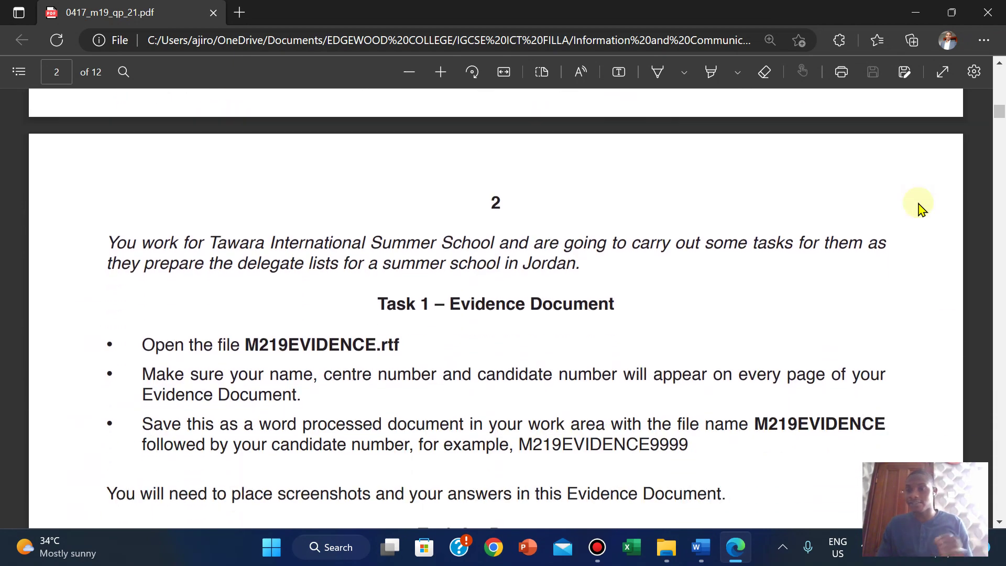
Step: Read the Task 1 Evidence Document instructions on page 2 of the exam paper
scroll(921, 208, "up", 1)
scroll(921, 208, "down", 1)
scroll(921, 208, "up", 1)
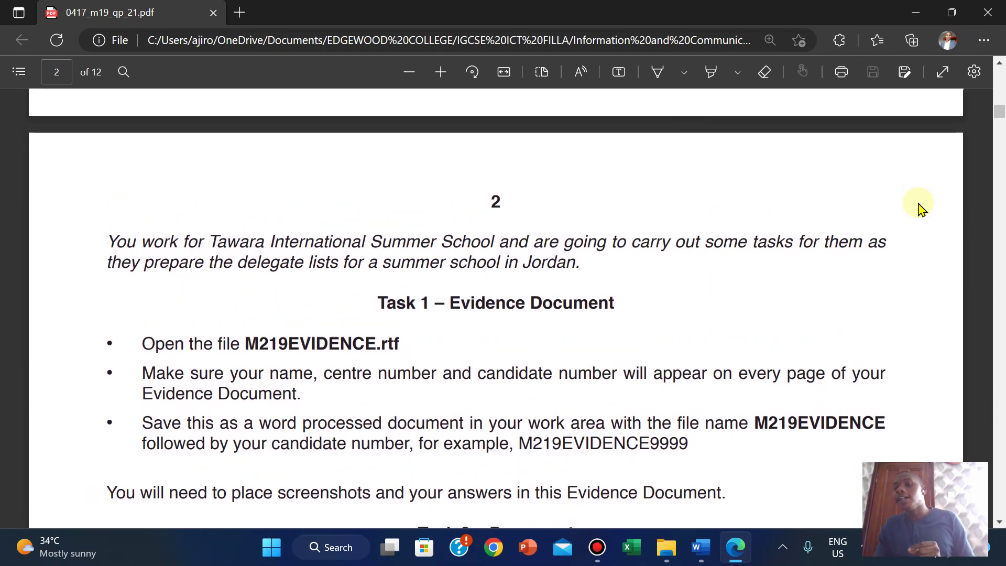
scroll(921, 208, "down", 1)
scroll(920, 208, "up", 1)
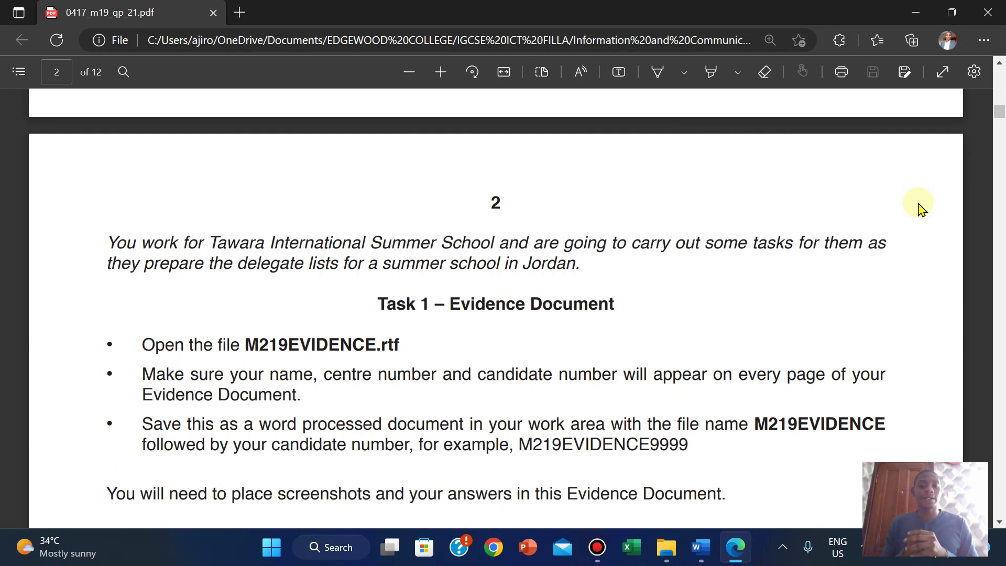
scroll(920, 208, "down", 1)
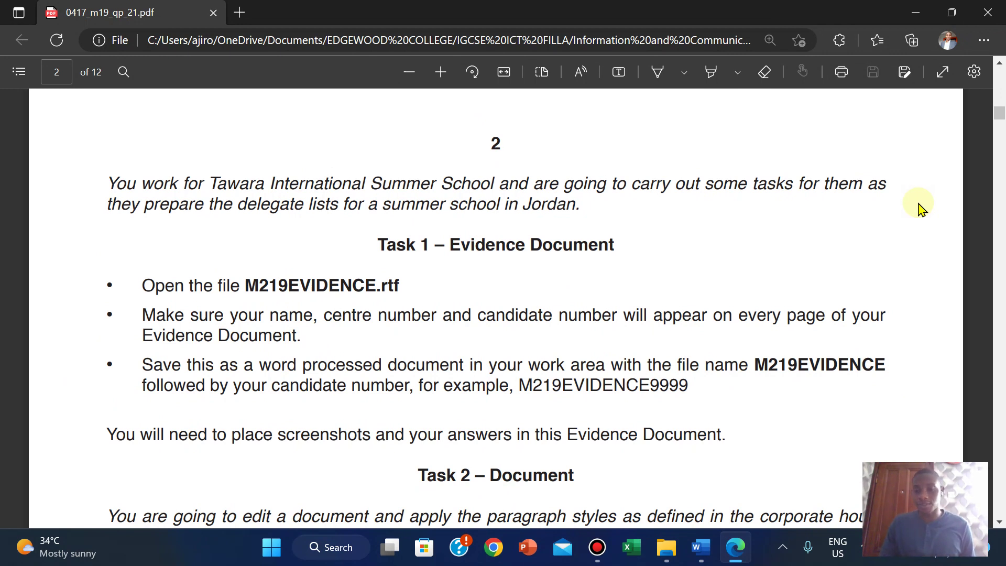
Step: Open M219EVIDENCE in Word from the Confidential Source Files folder
mouse_move(666, 547)
left_click(595, 474)
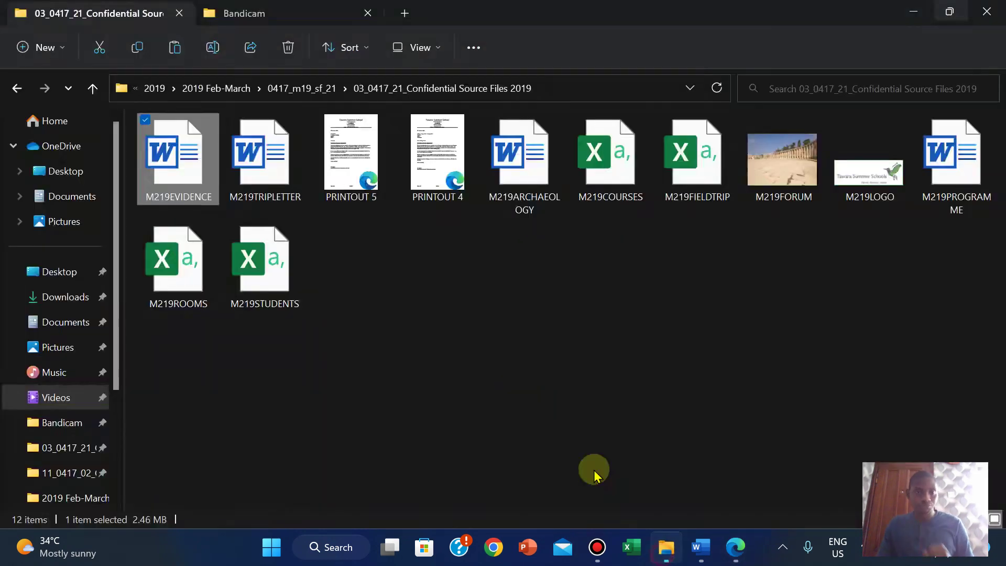
left_click(397, 337)
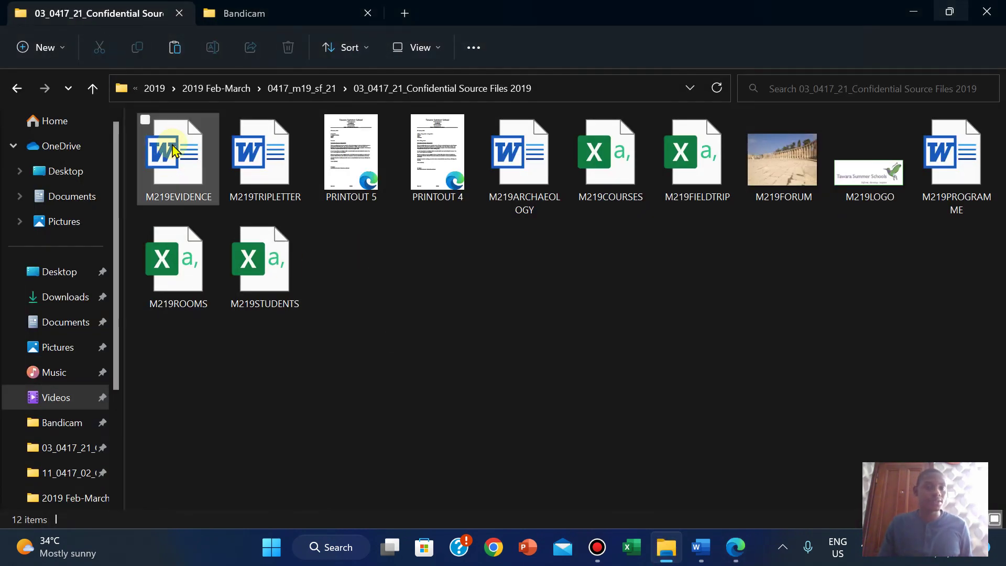
double_click(172, 146)
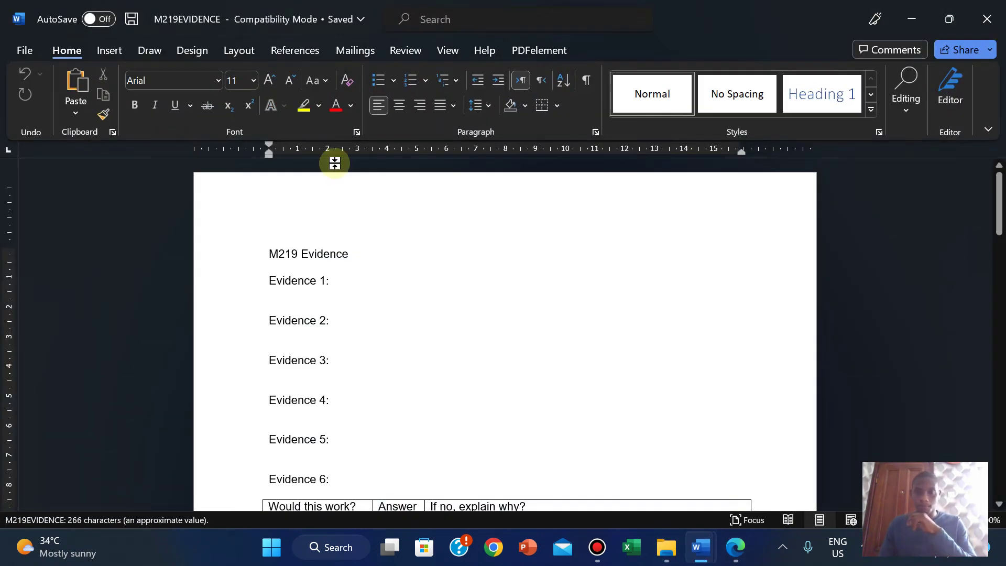
Step: Close the blank Document1 window and bring M219EVIDENCE to the front
left_click(736, 547)
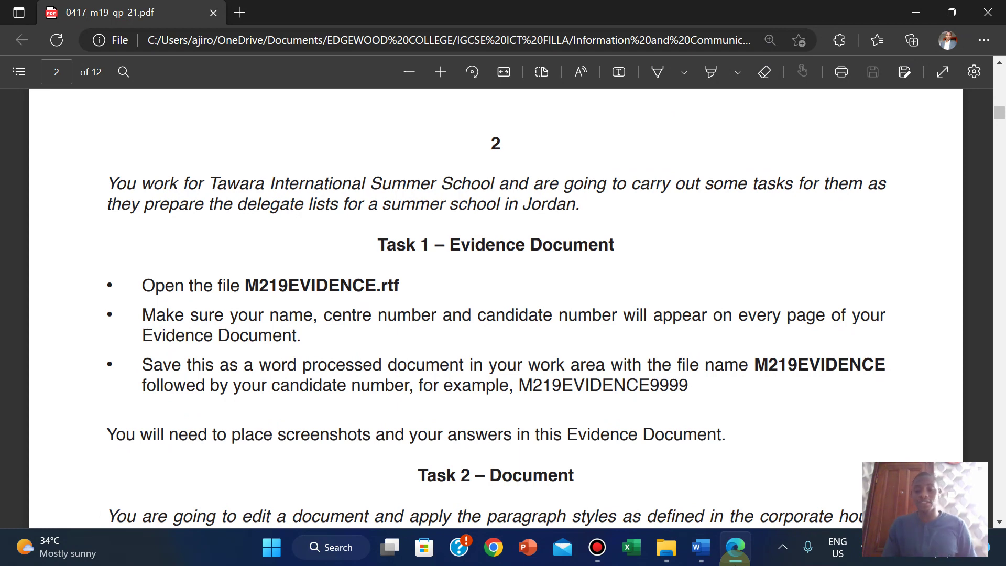
left_click(701, 547)
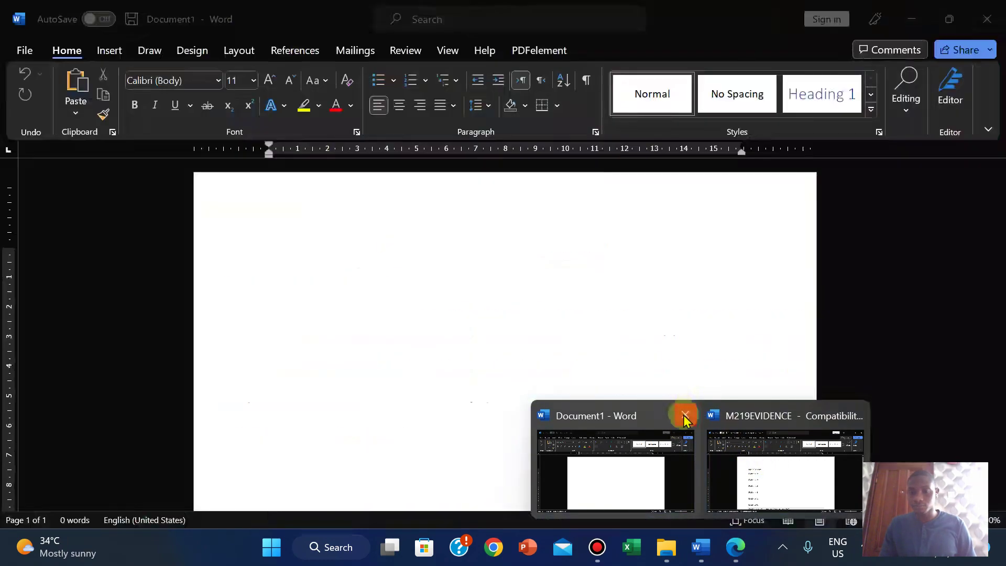
left_click(685, 419)
left_click(692, 461)
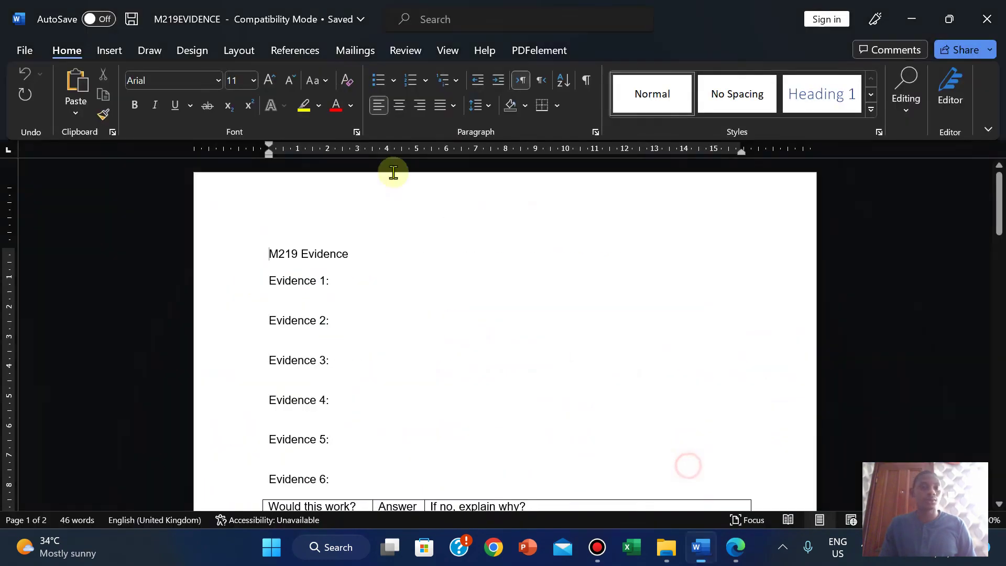
left_click(109, 50)
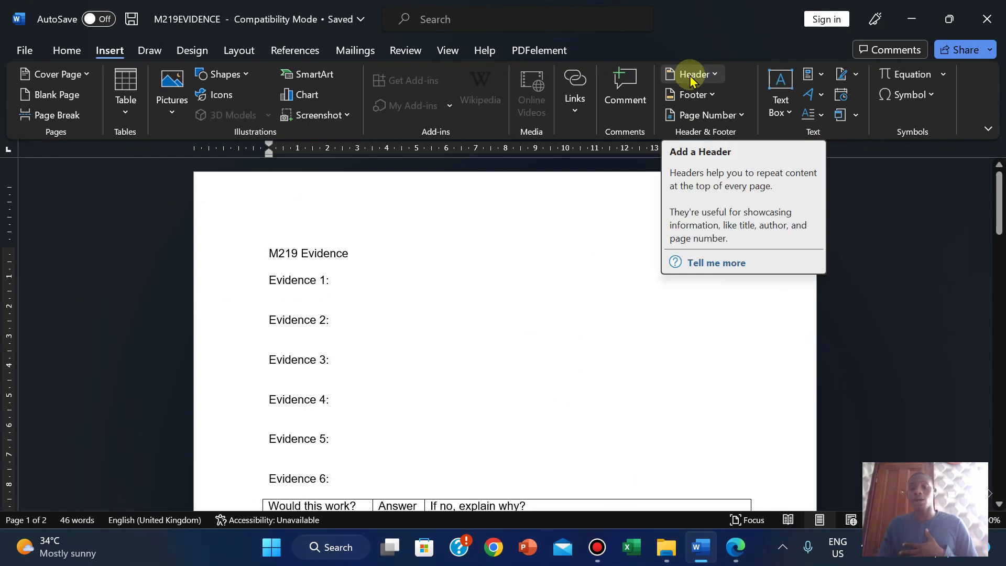
Step: Insert a Blank (Three Columns) header into M219EVIDENCE
left_click(715, 75)
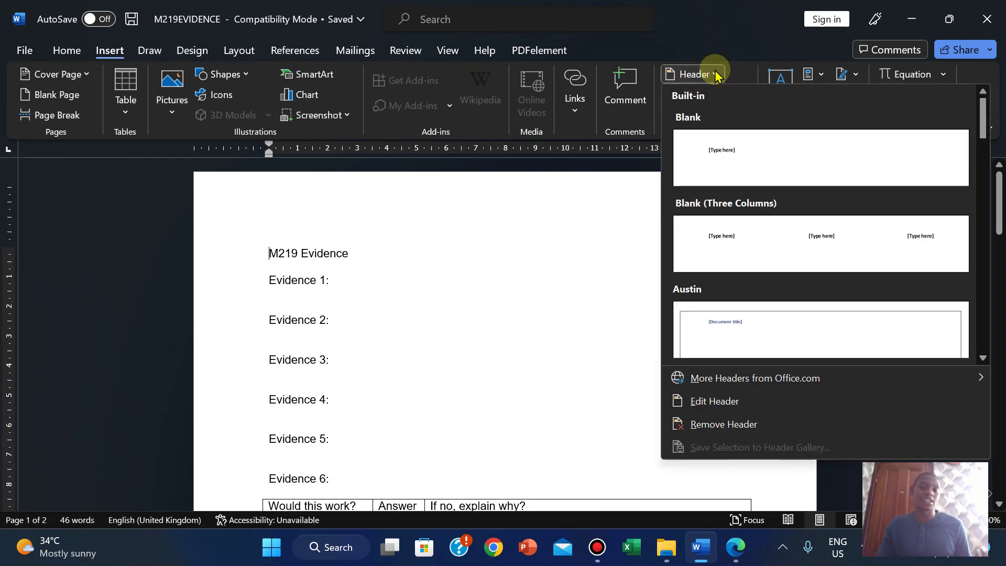
left_click(688, 236)
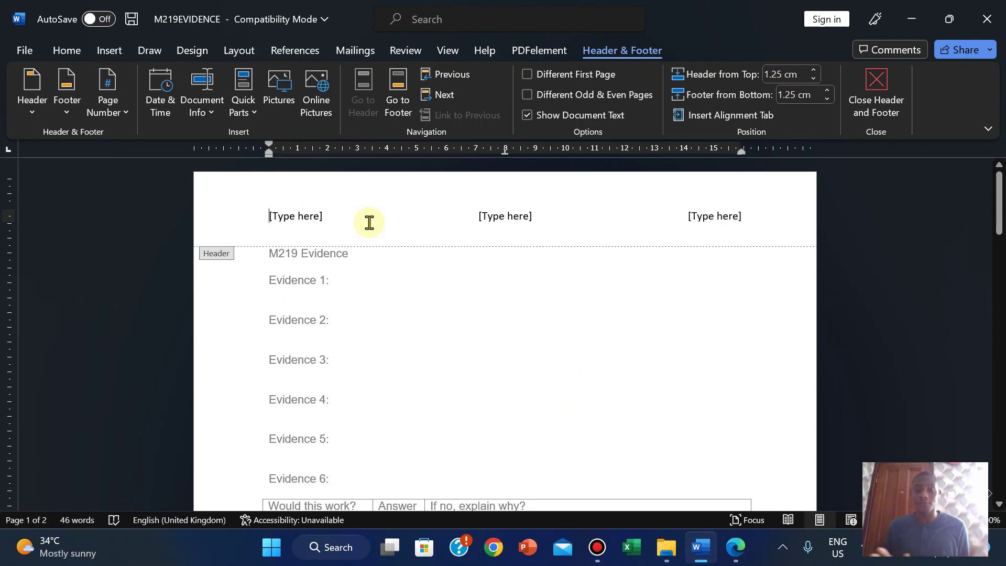
Step: Enter the candidate's name and candidate number in the left and middle header fields
left_click(294, 215)
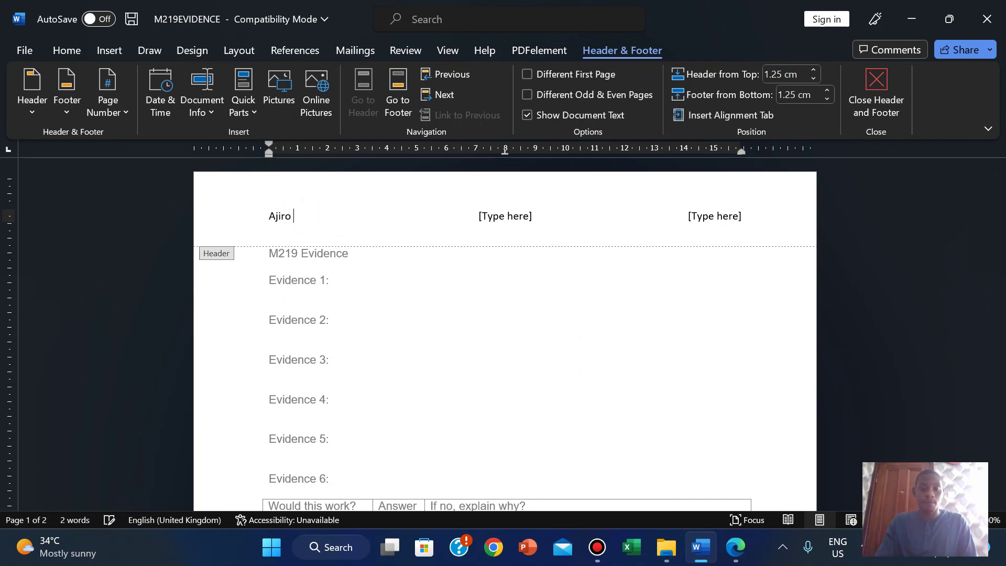
left_click(507, 216)
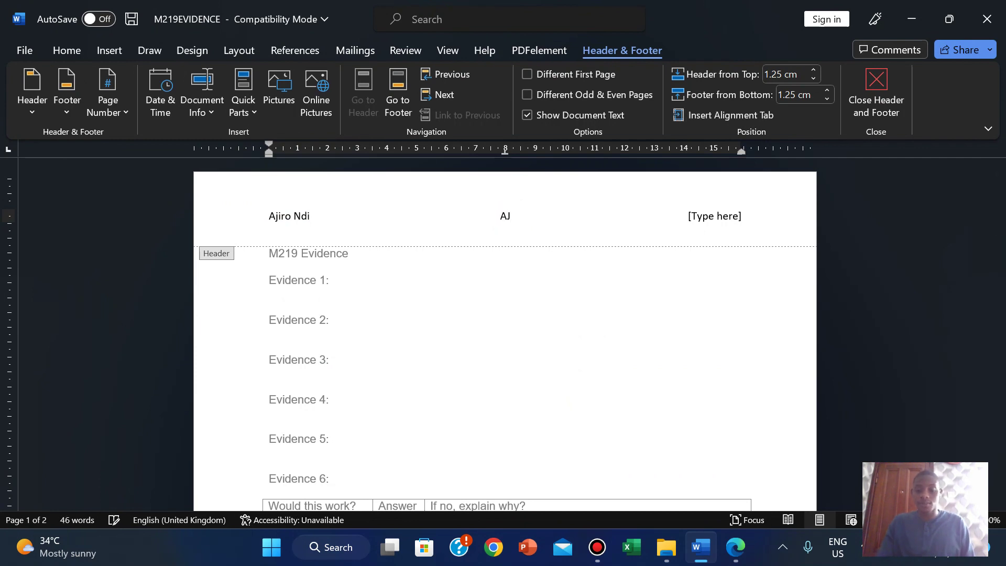
left_click(502, 217)
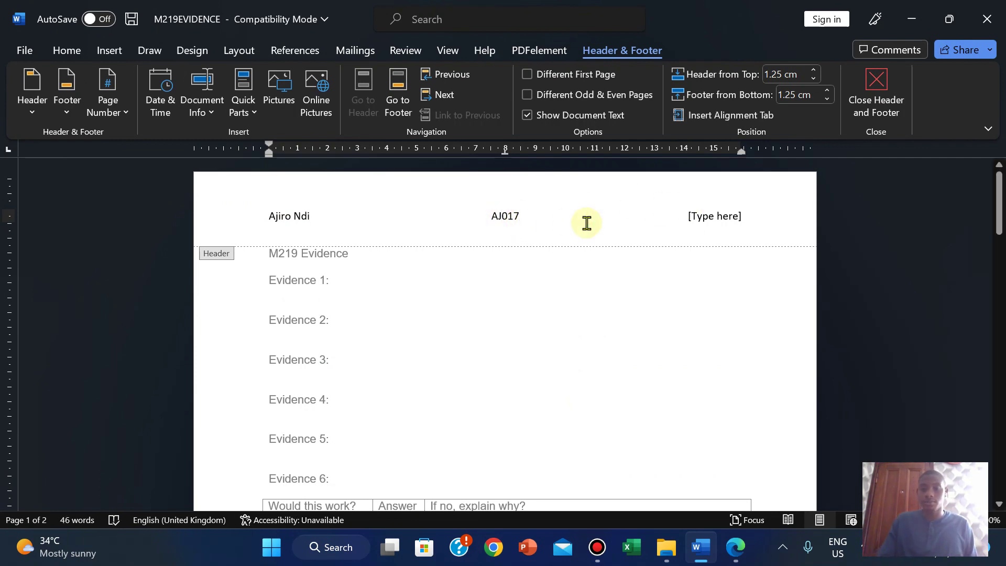
key("BackSpace")
type("N")
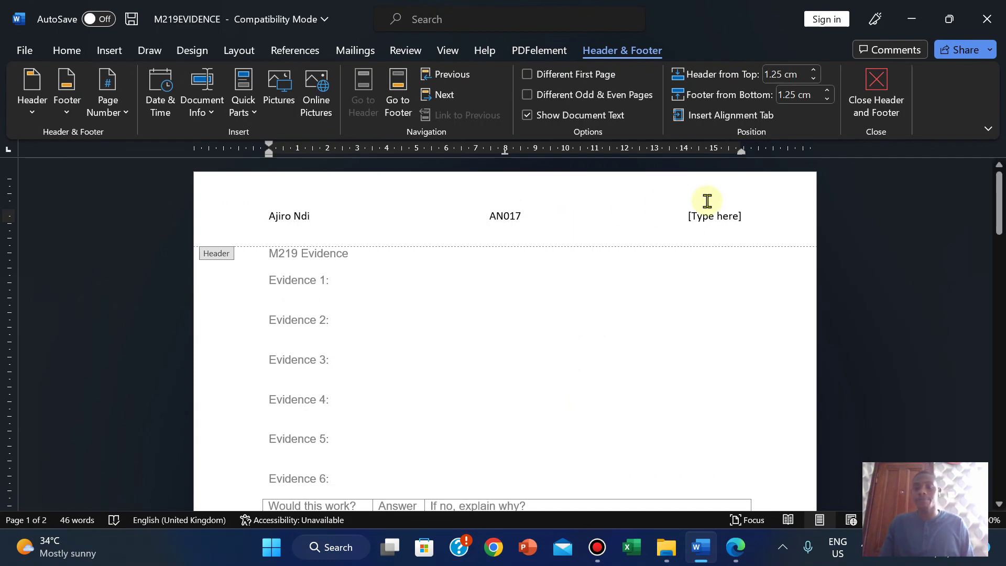
Step: Type 2023 in the right header field and close header editing
left_click(707, 216)
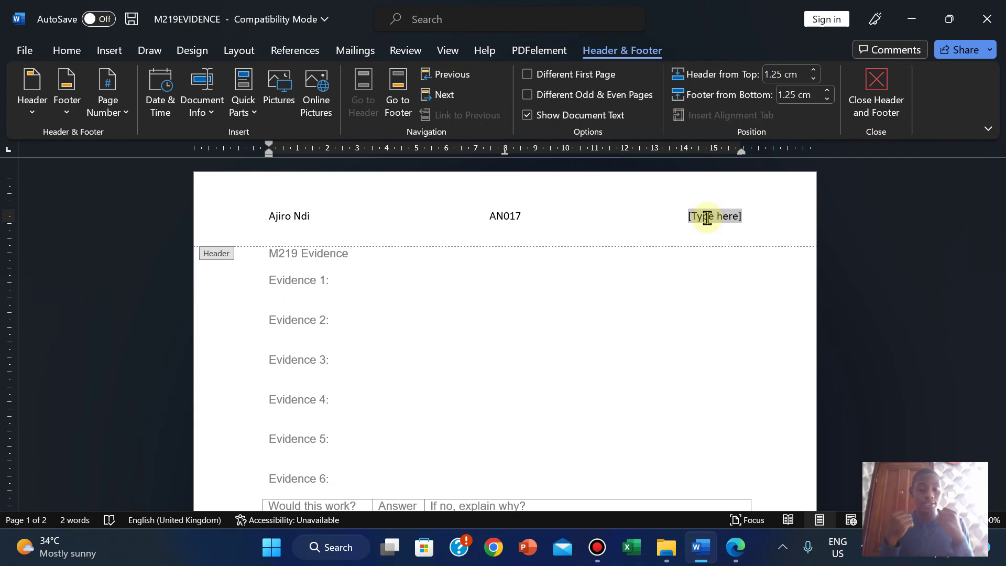
type("2023")
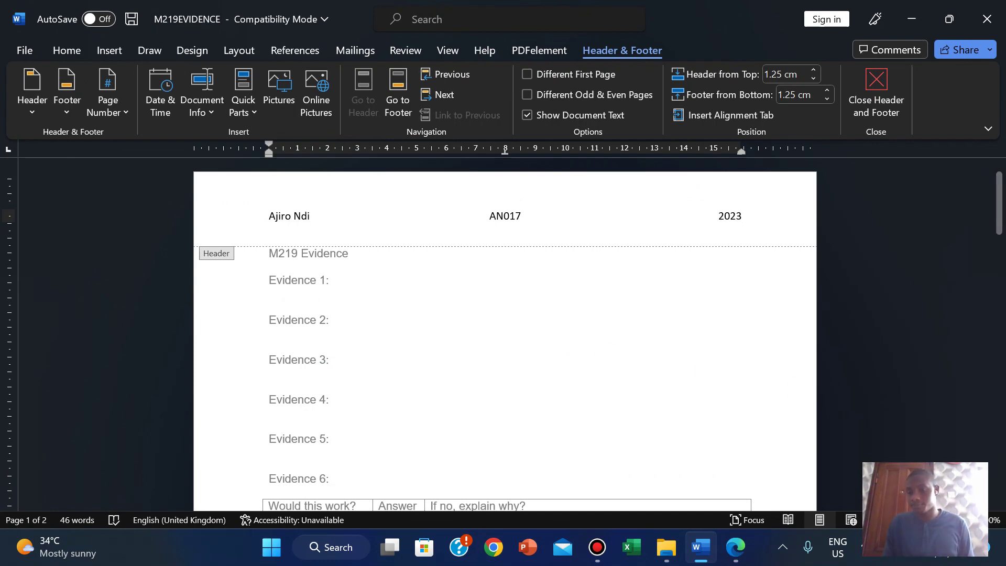
left_click(938, 520)
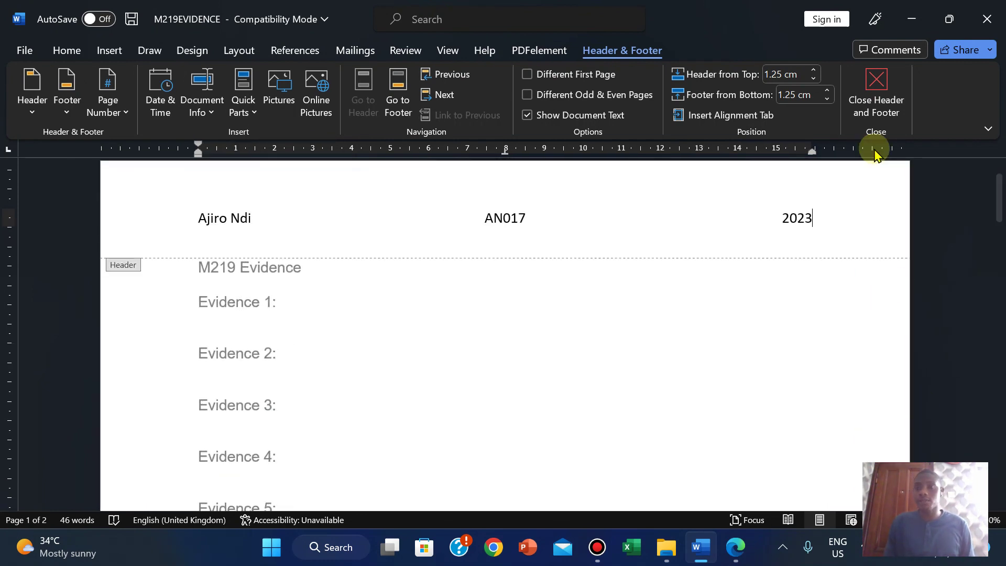
left_click(872, 99)
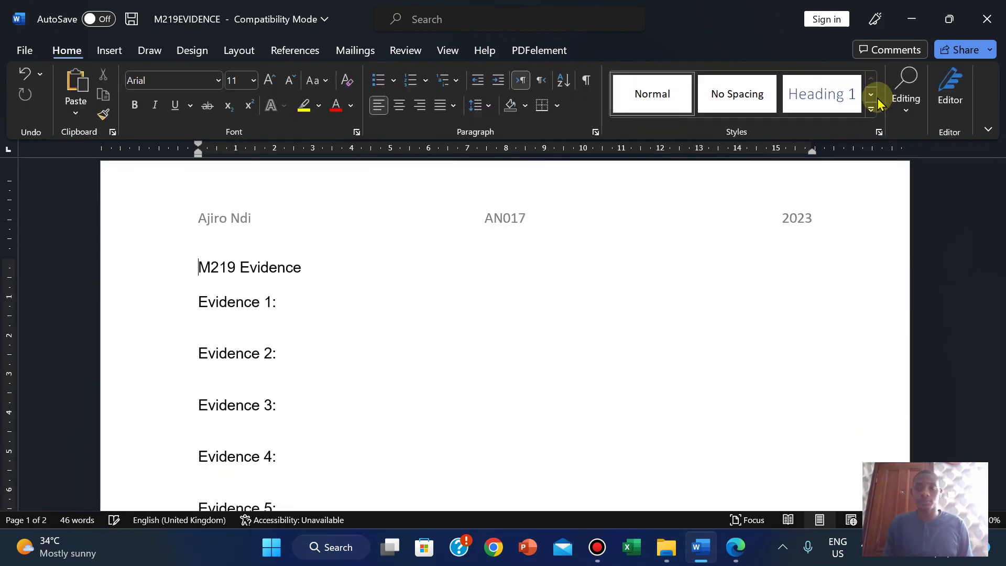
Step: Copy the example file name M219EVIDENCE9999 from the exam paper, then return to Word
left_click(735, 547)
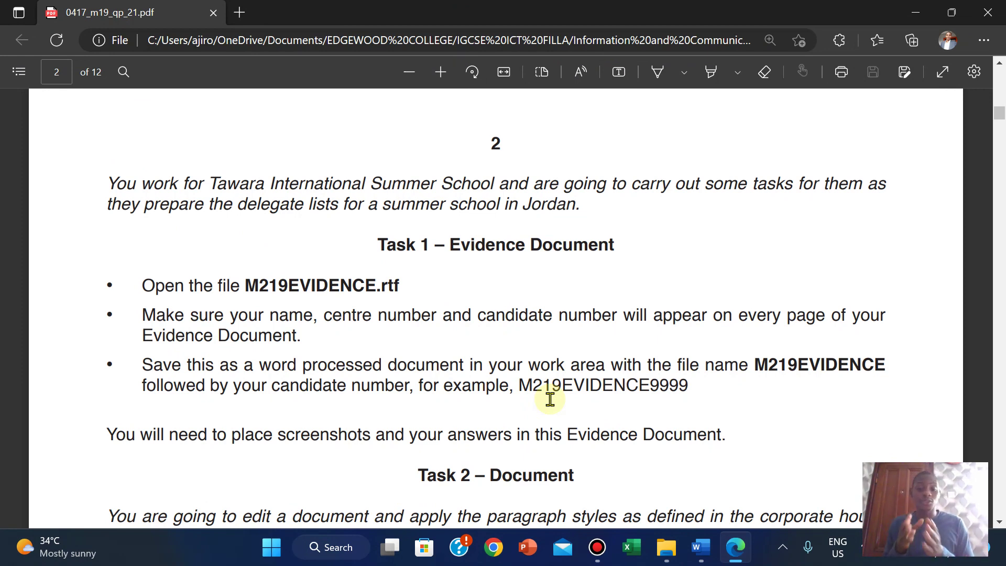
left_click_drag(519, 386, 683, 385)
key("super+c")
mouse_move(703, 234)
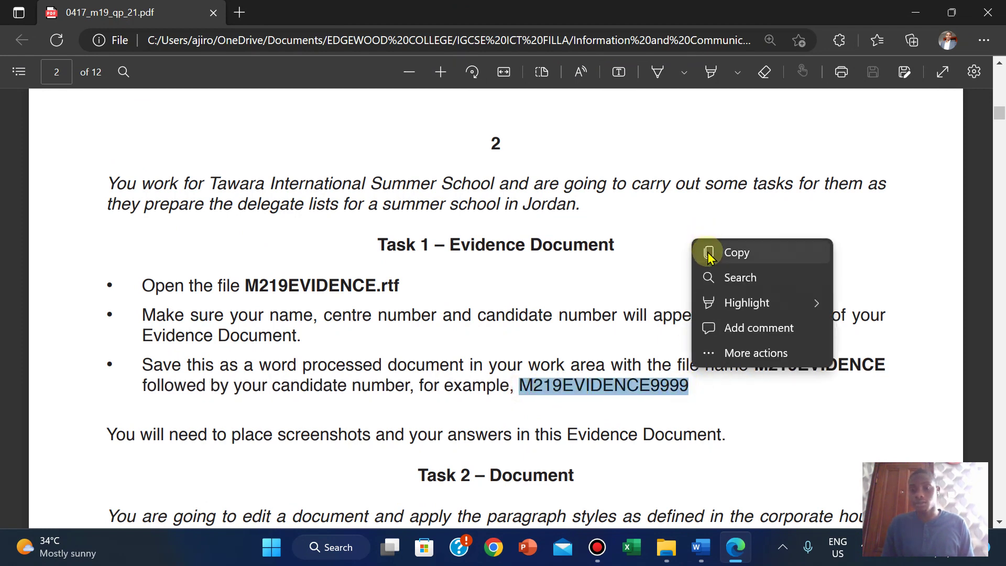
left_click(708, 253)
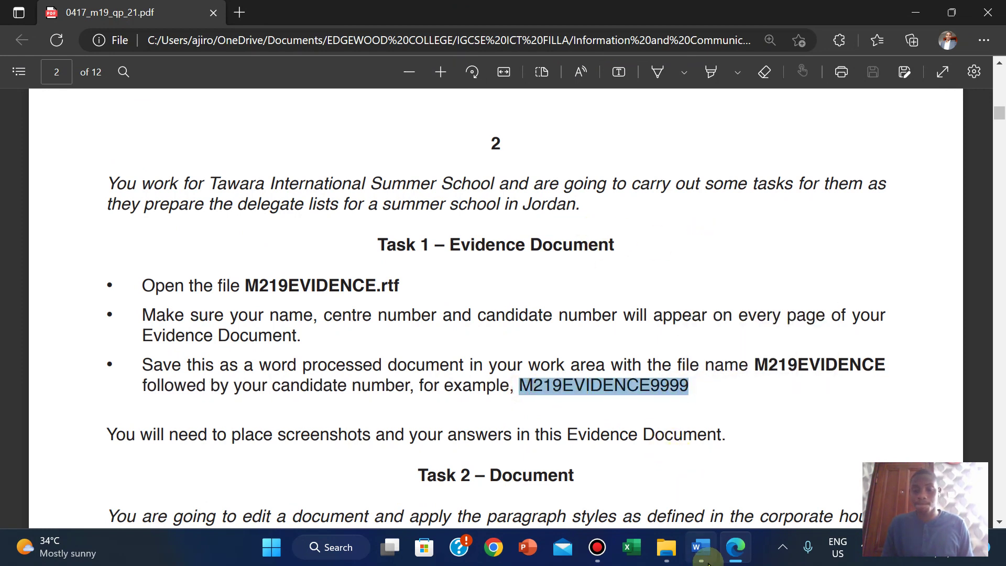
mouse_move(702, 547)
left_click(694, 455)
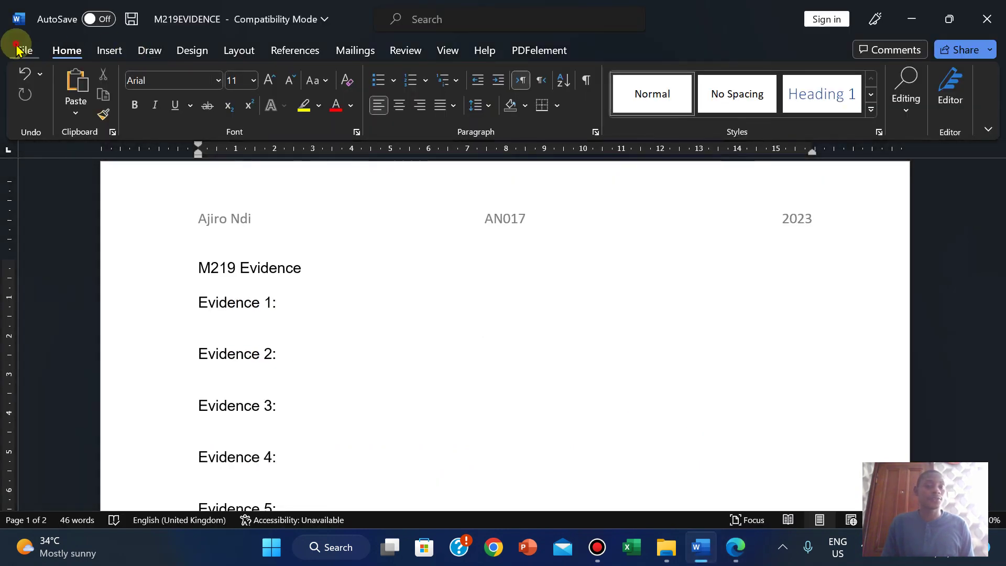
Step: Save the evidence document as M219EVIDENCE2023 in Word Document (.docx) format
left_click(19, 47)
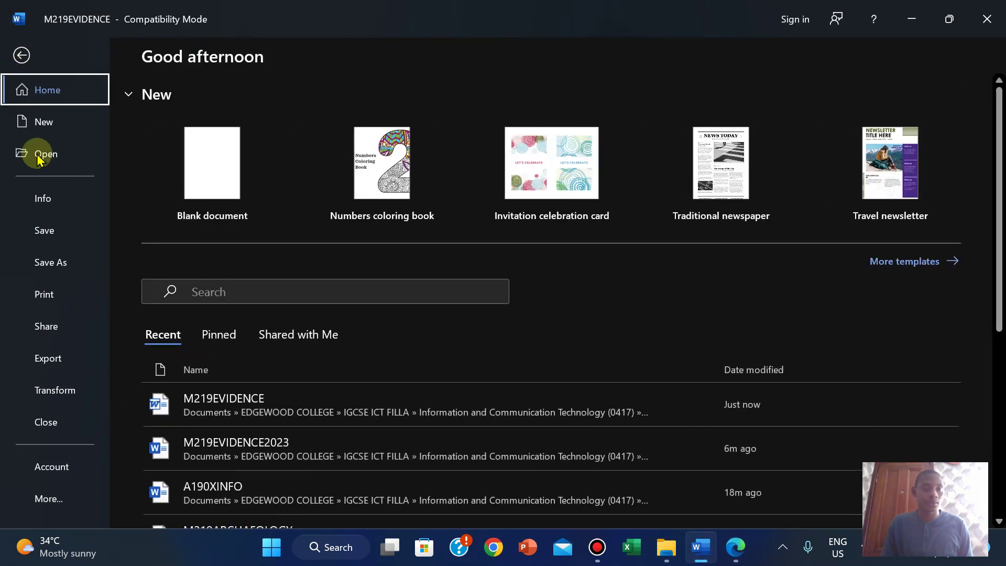
left_click(51, 262)
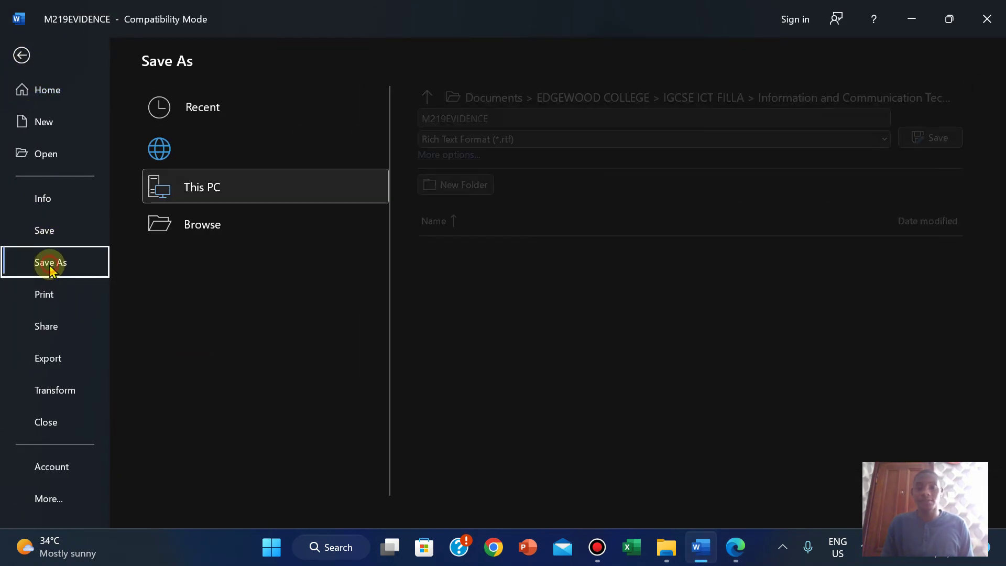
right_click(474, 126)
left_click(487, 172)
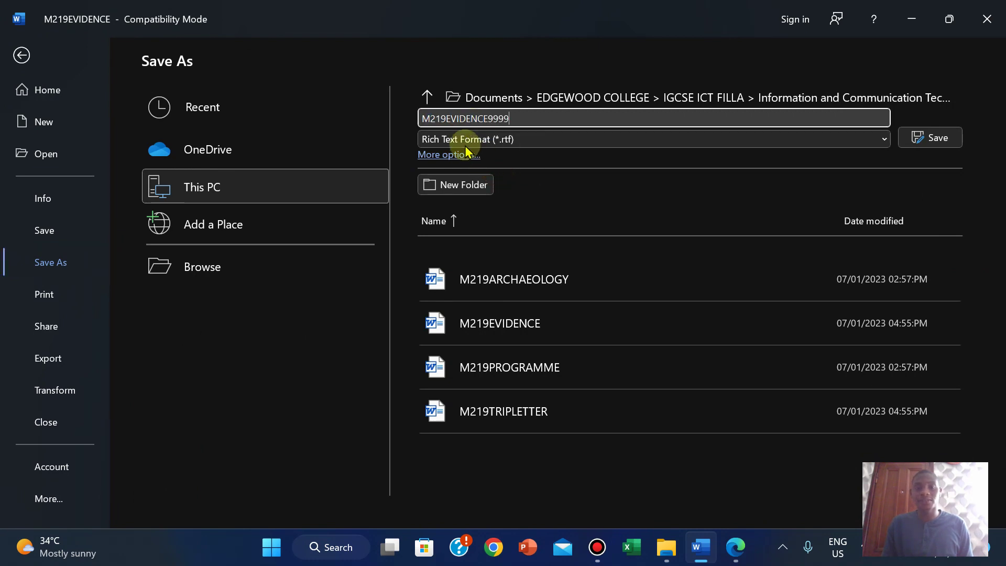
left_click(461, 139)
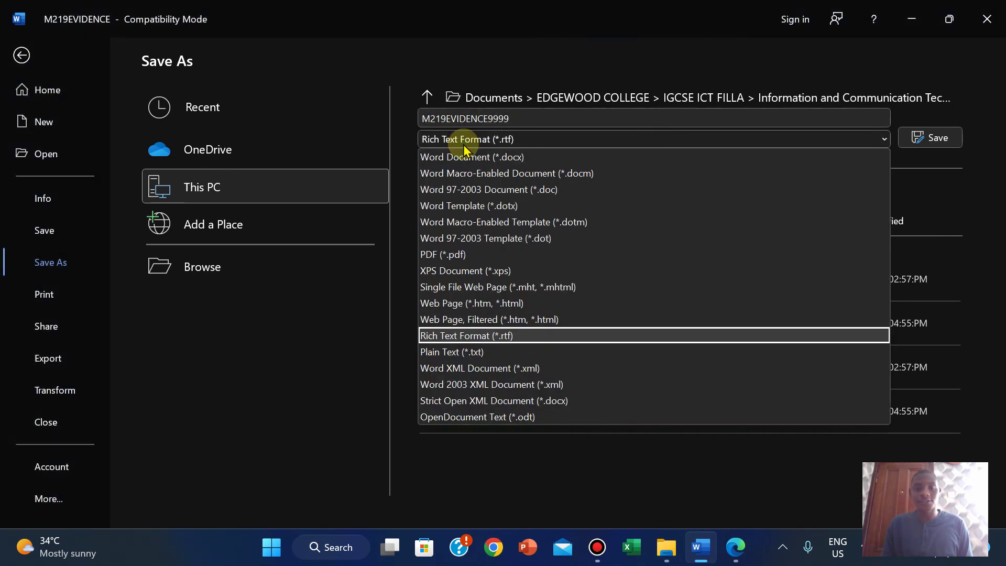
left_click(461, 158)
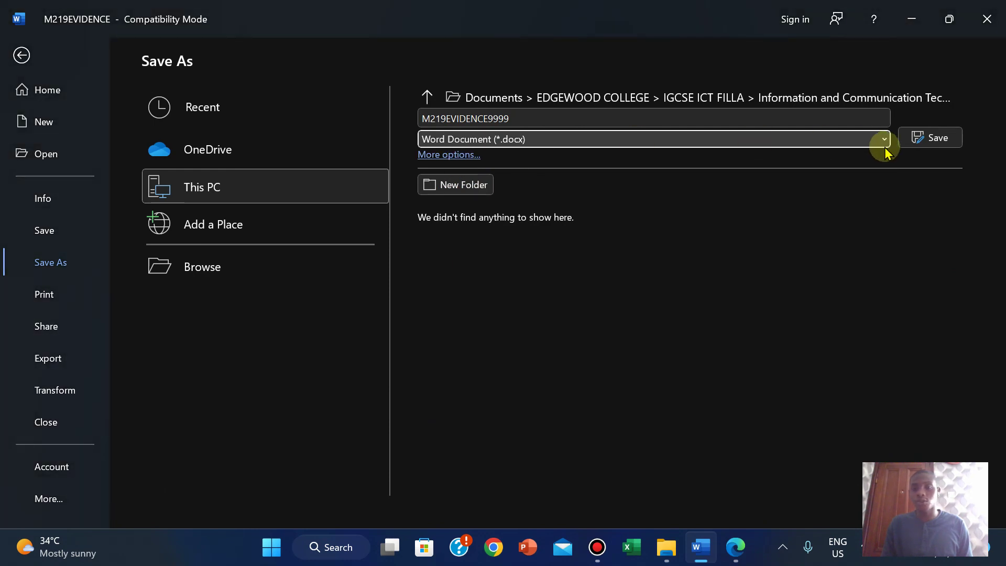
left_click(532, 116)
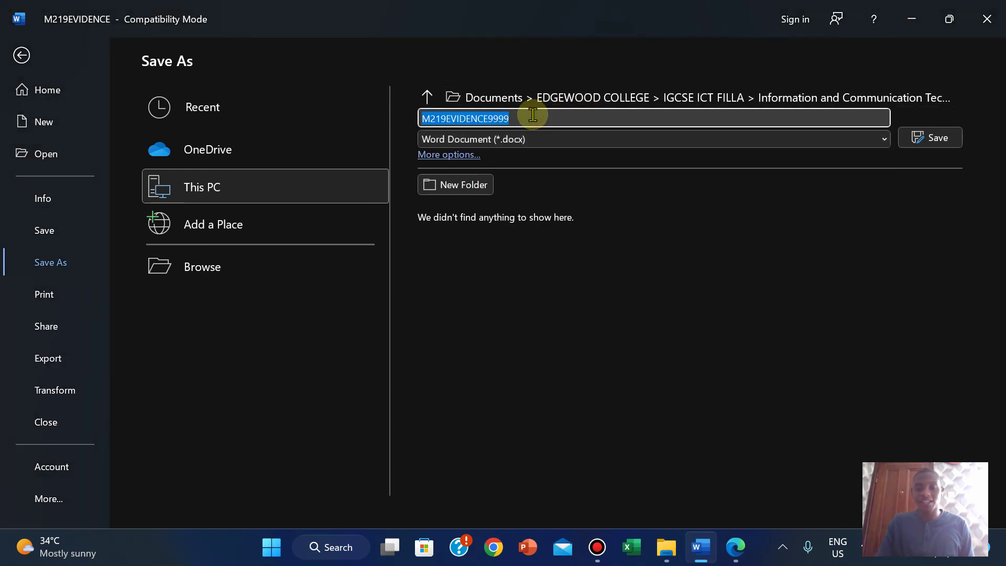
left_click(533, 115)
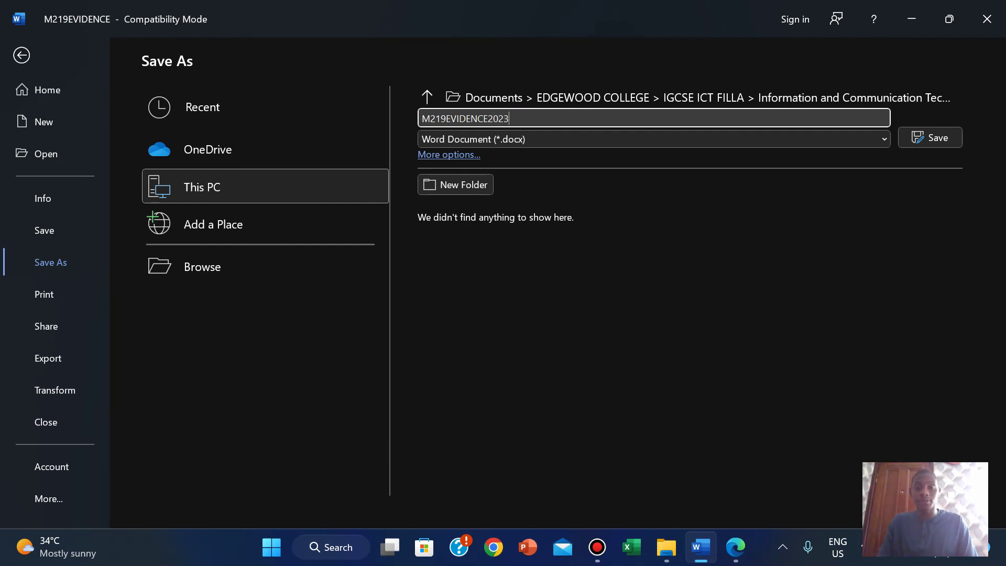
left_click(921, 146)
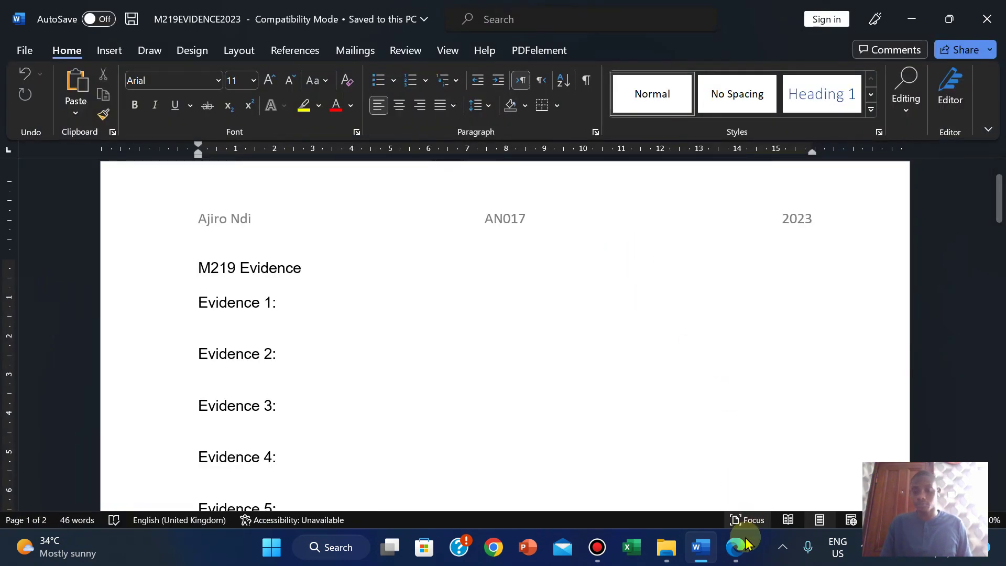
Step: Highlight the three Task 1 bullet points in the exam paper in green
left_click(736, 546)
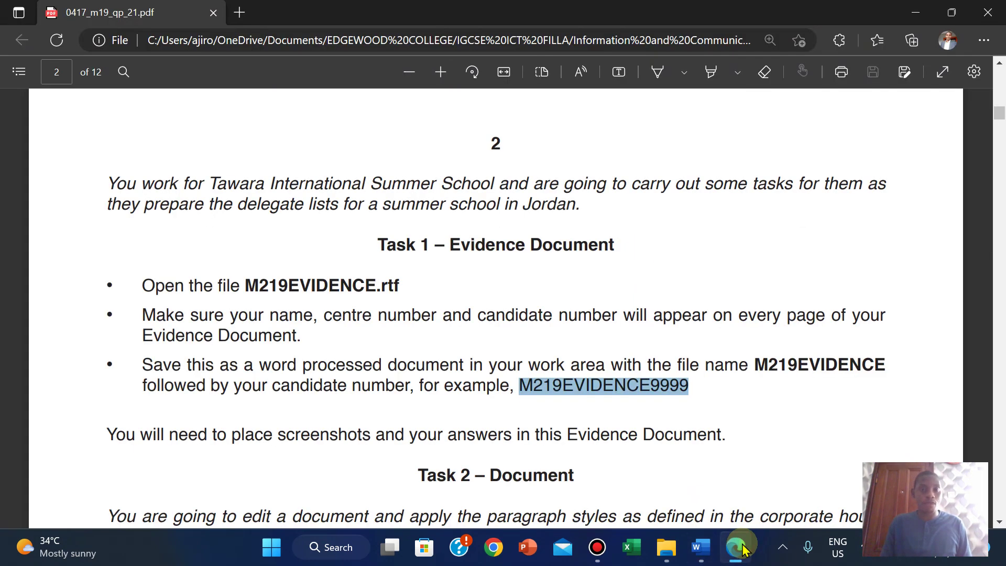
left_click(264, 376)
scroll(783, 311, "down", 1)
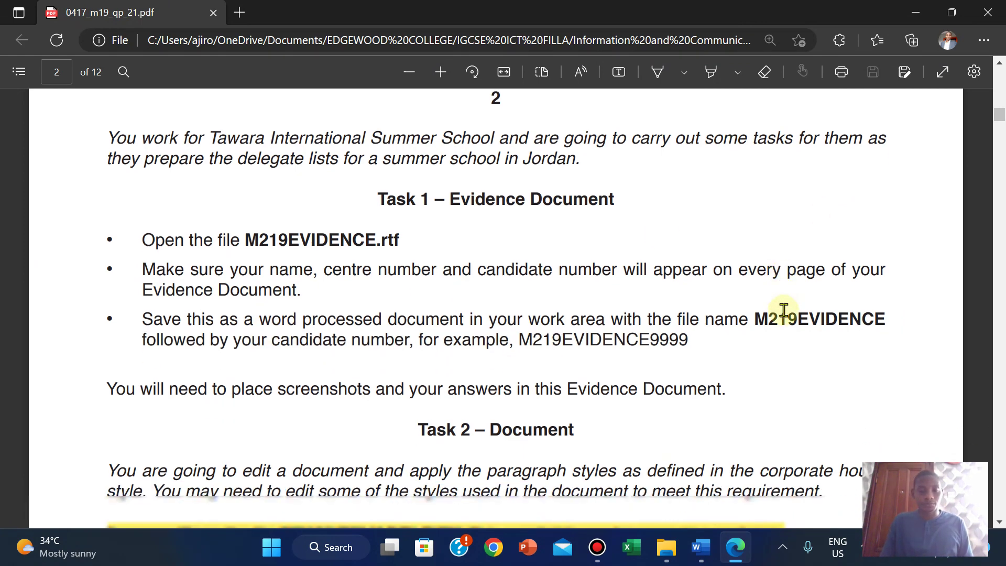
scroll(783, 311, "down", 6)
scroll(783, 311, "up", 3)
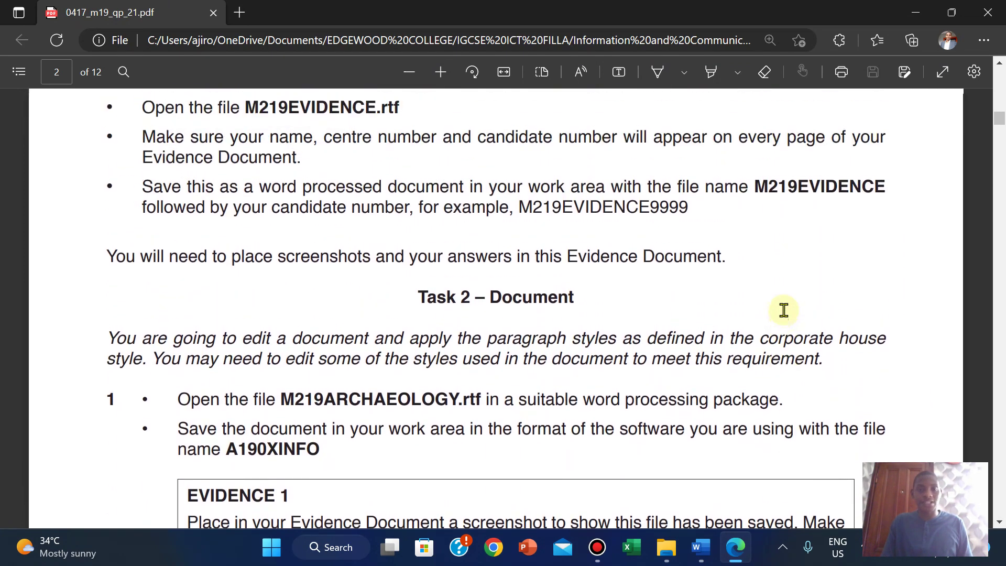
scroll(783, 311, "up", 5)
scroll(783, 309, "down", 4)
scroll(783, 309, "up", 1)
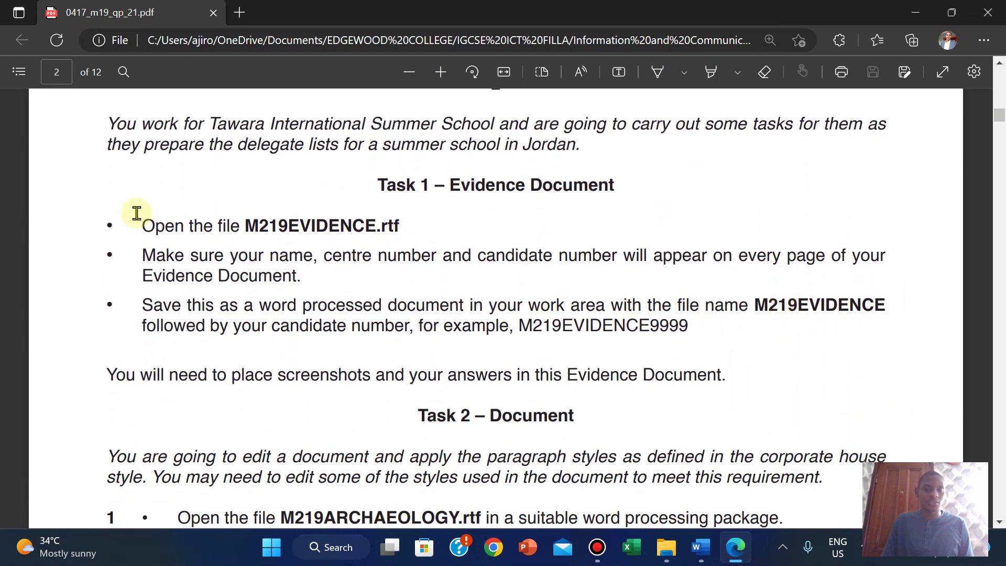
left_click_drag(99, 225, 691, 325)
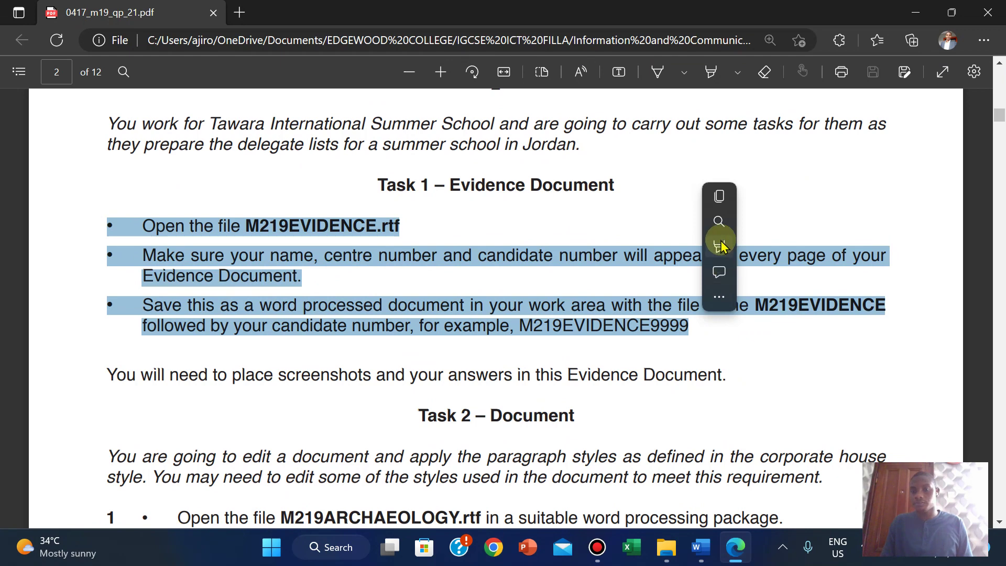
mouse_move(828, 247)
left_click(868, 268)
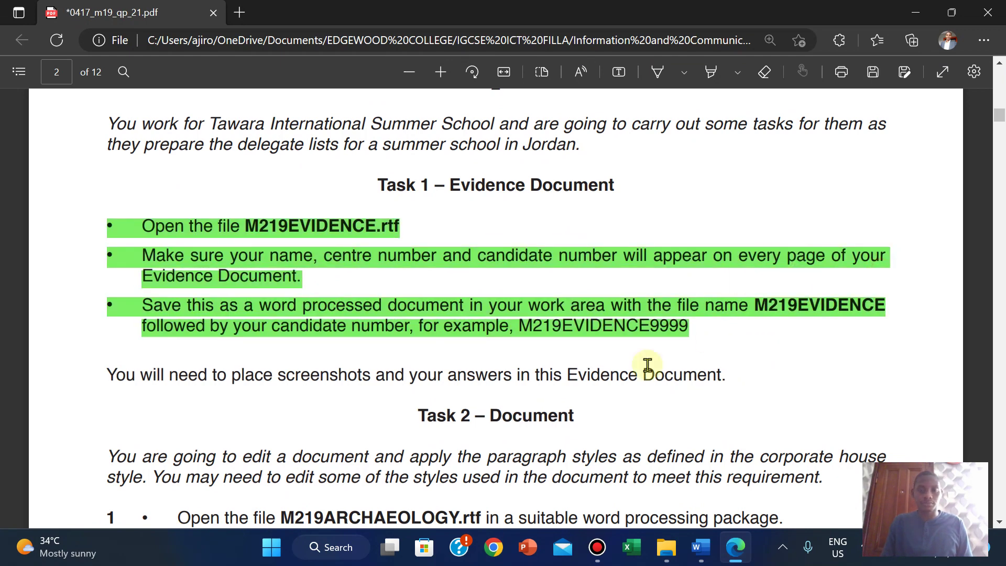
Step: Scroll down the exam paper to the Task 2 – Document instructions
scroll(647, 366, "down", 5)
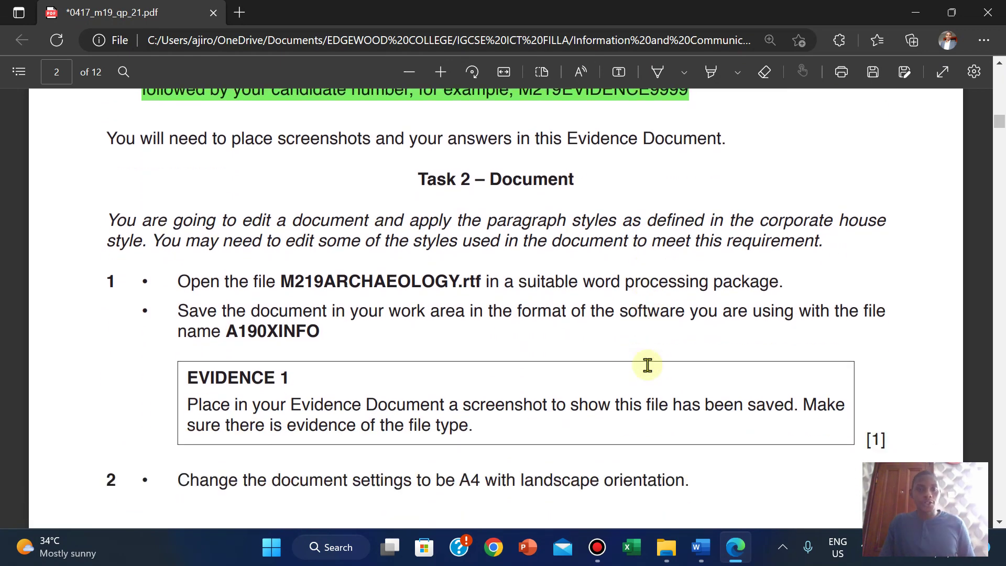
scroll(648, 365, "down", 1)
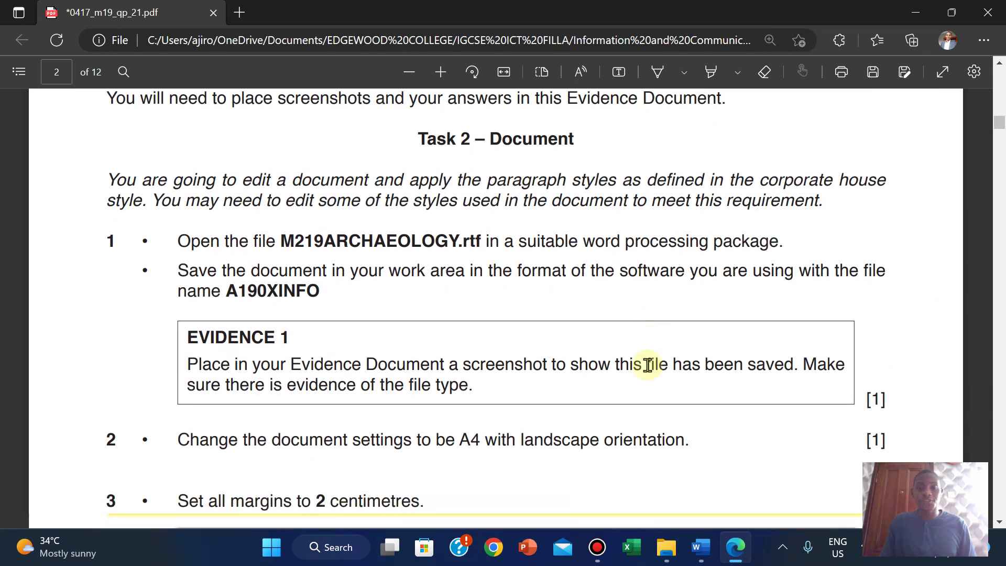
scroll(648, 366, "up", 1)
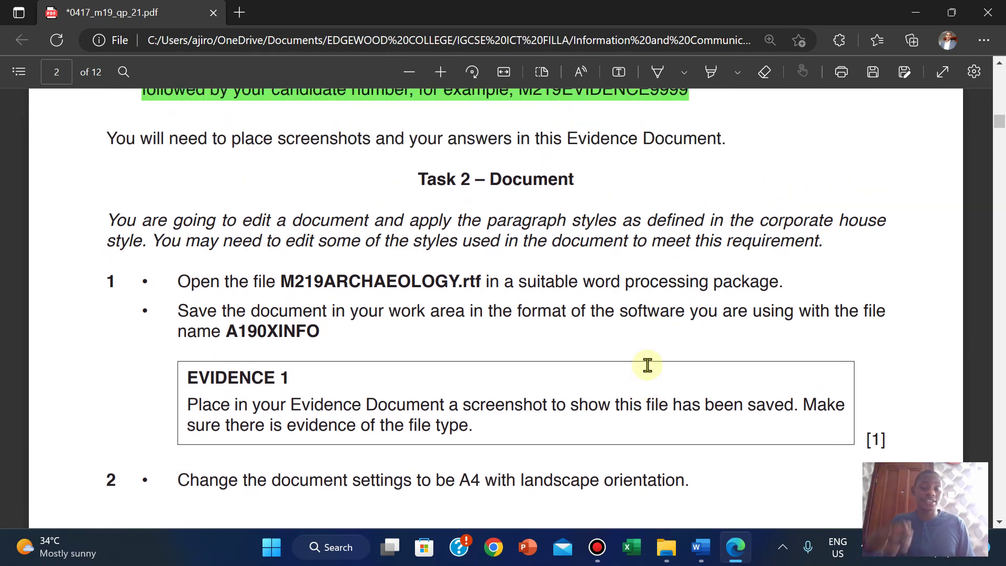
scroll(647, 365, "up", 1)
scroll(647, 365, "down", 2)
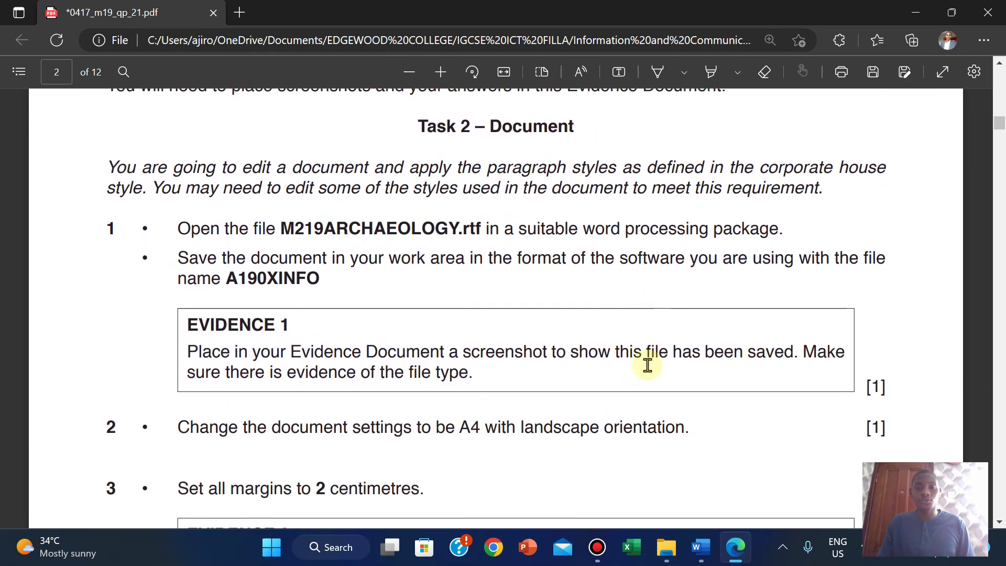
scroll(648, 365, "down", 1)
scroll(648, 365, "up", 1)
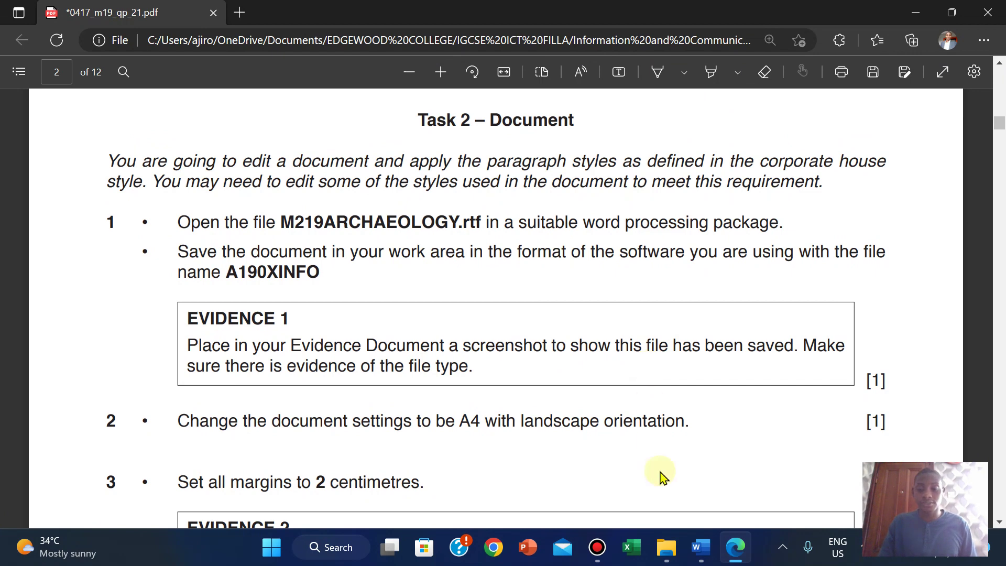
Step: Open M219ARCHAEOLOGY.rtf in Word, then bring back the Task 2 instructions
left_click(666, 547)
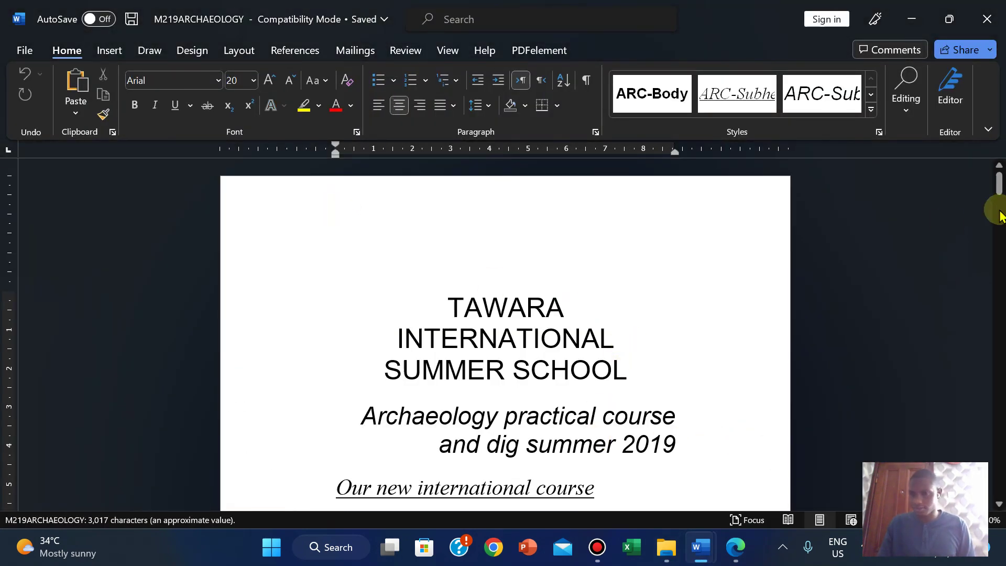
mouse_move(999, 184)
left_mouse_down()
mouse_move(998, 250)
mouse_move(999, 203)
left_mouse_up()
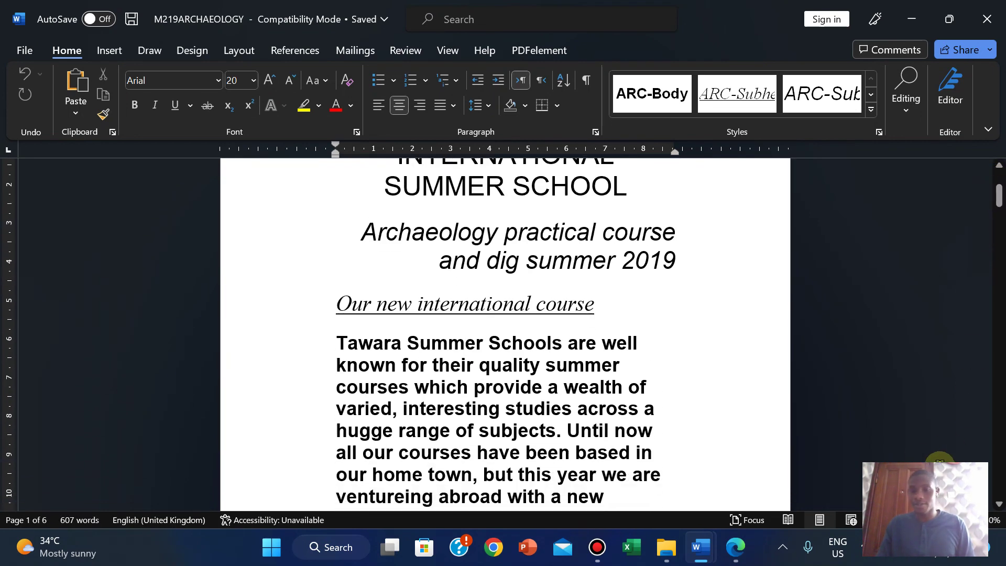
left_click(734, 547)
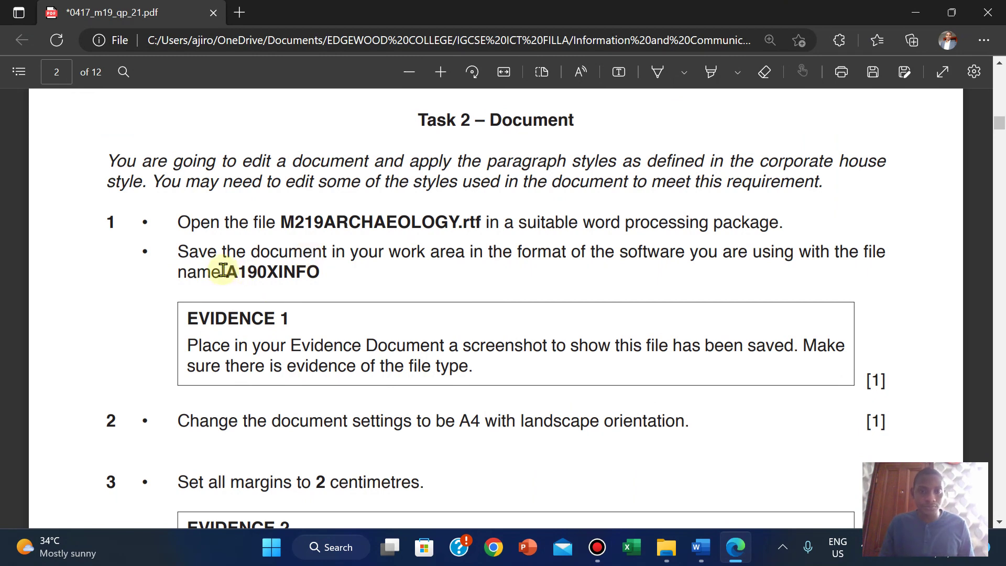
Step: Copy the file name A190XINFO from the exam paper and switch to M219ARCHAEOLOGY
left_click_drag(230, 271, 318, 270)
key("super+c")
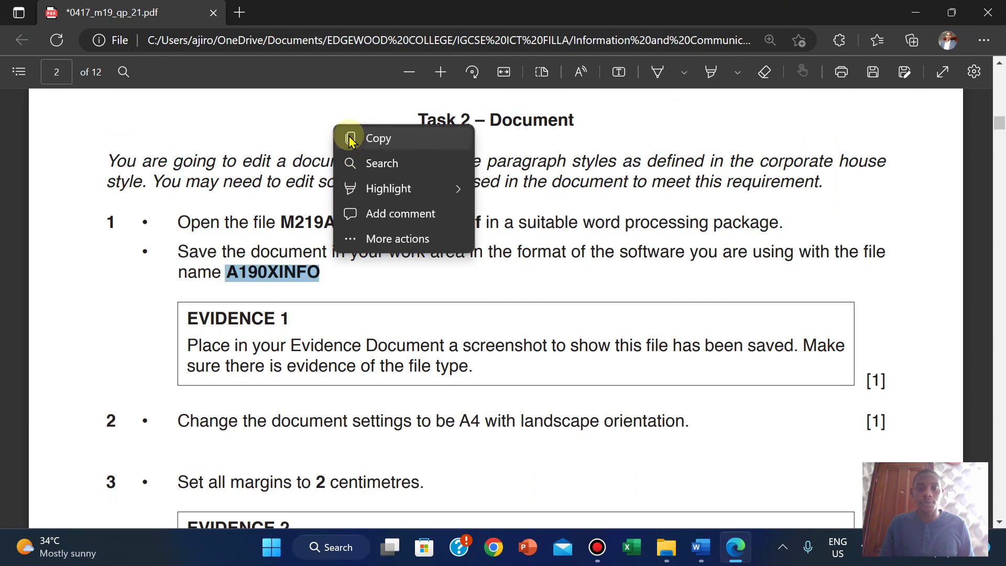
left_click(350, 138)
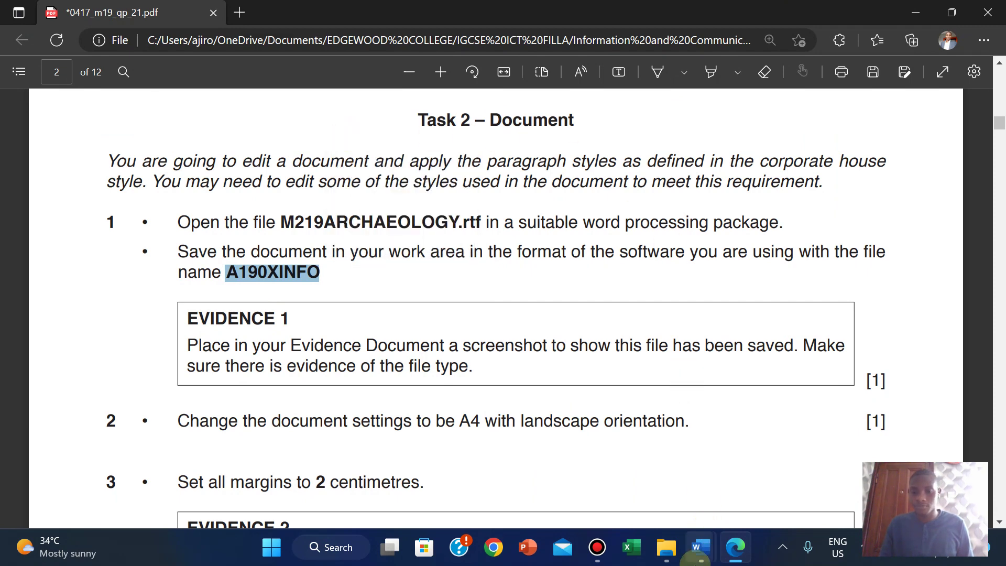
left_click(697, 548)
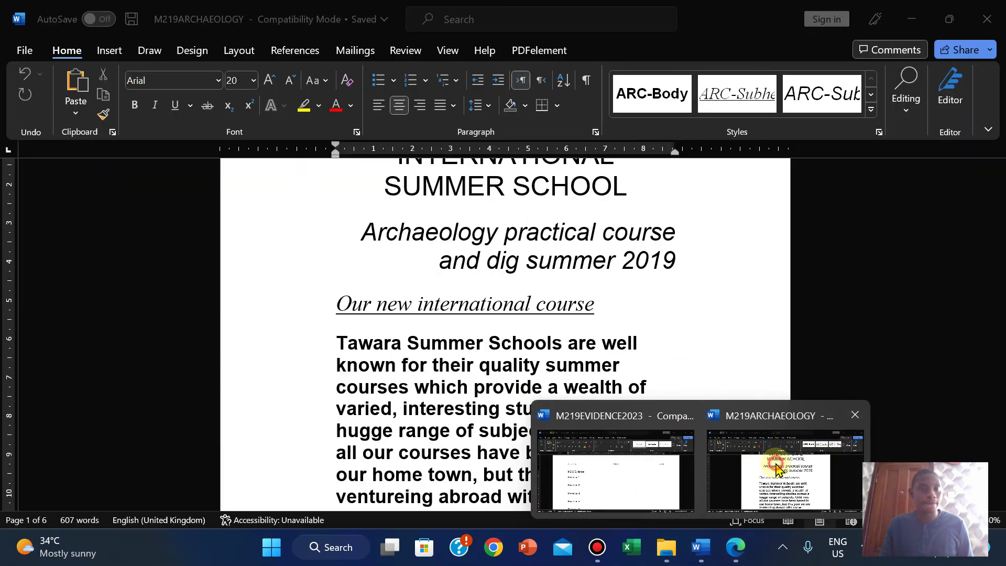
left_click(763, 477)
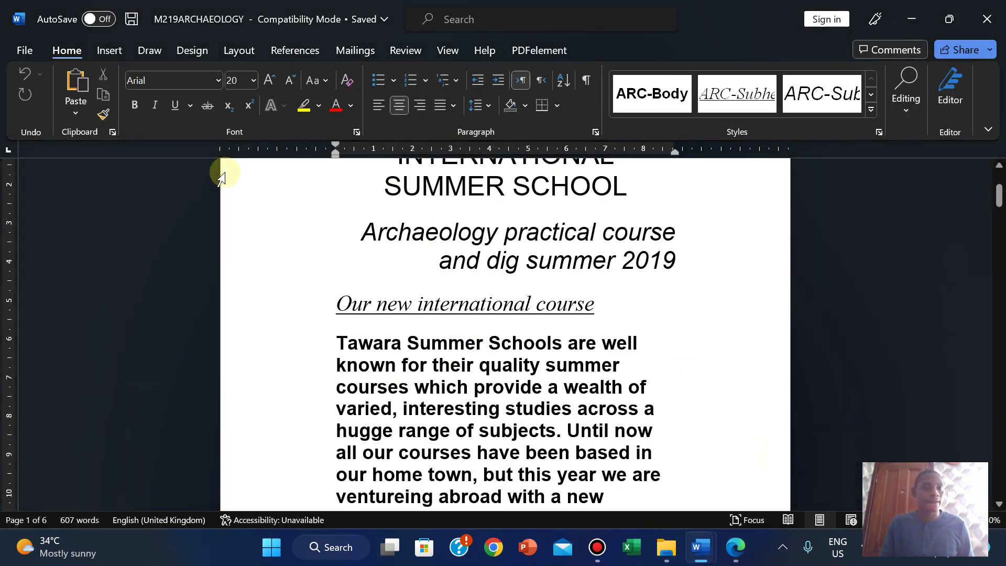
Step: Save the archaeology document as A190XINFO in Word Document (.docx) format
left_click(21, 49)
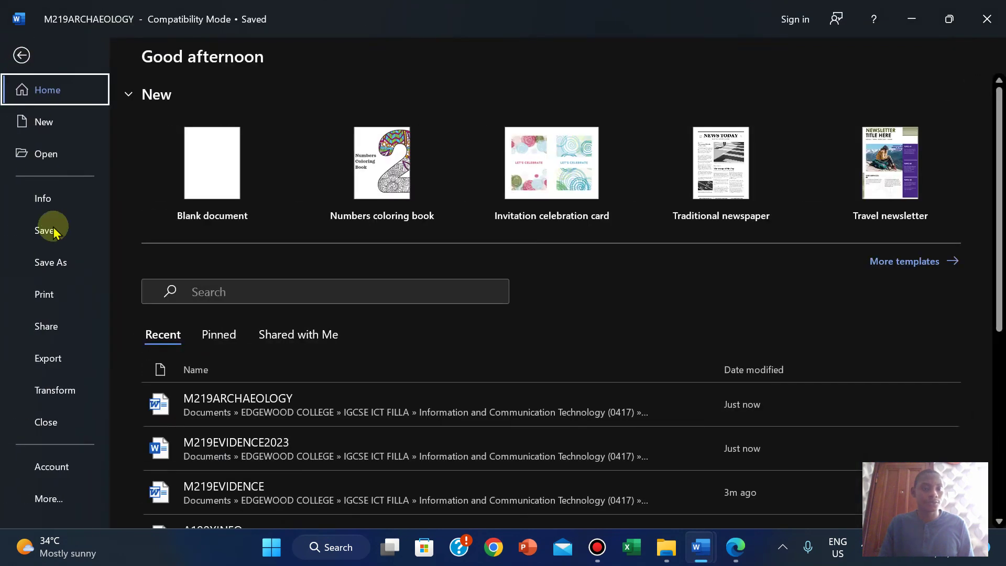
left_click(60, 266)
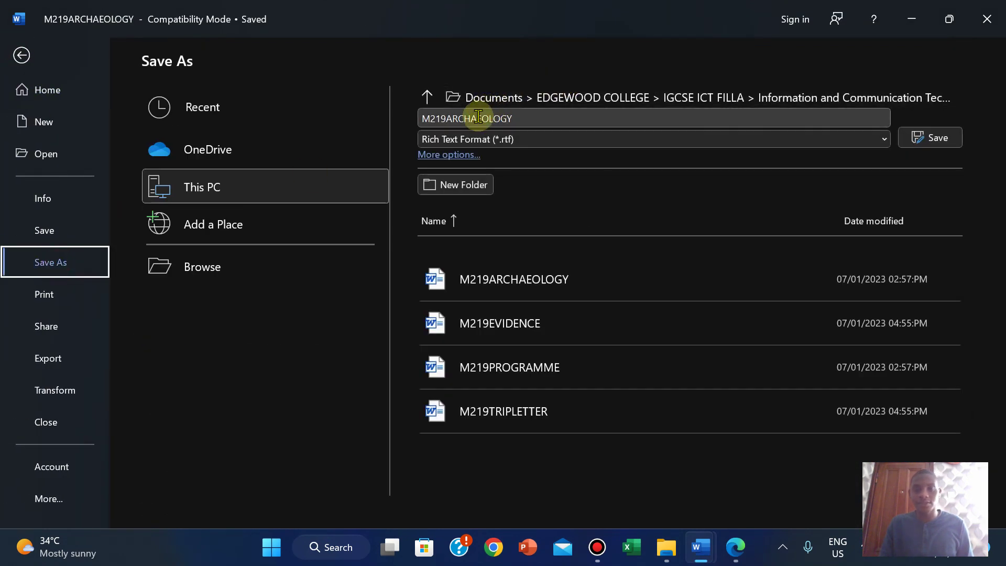
left_click(478, 116)
right_click(479, 117)
left_click(515, 164)
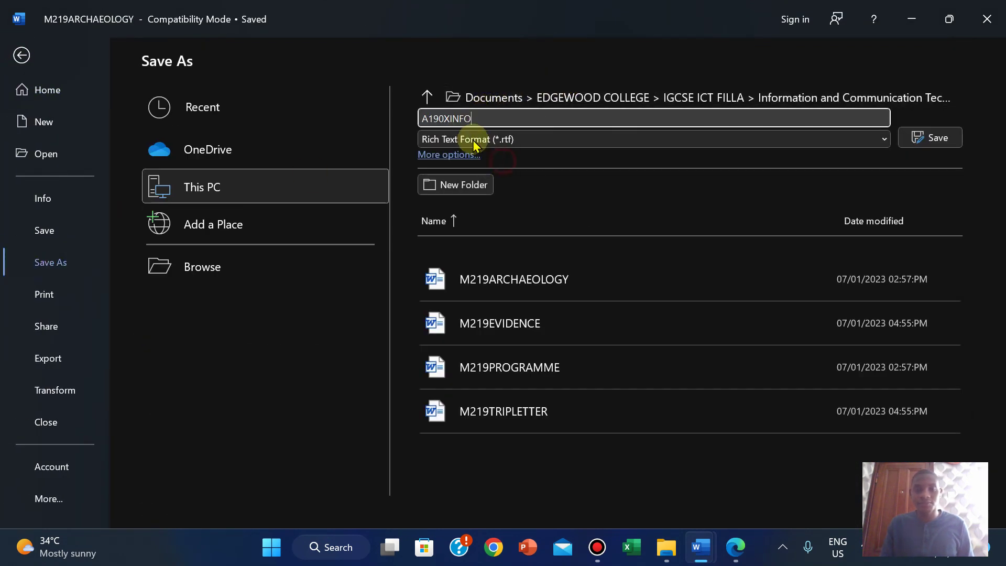
left_click(466, 139)
left_click(464, 155)
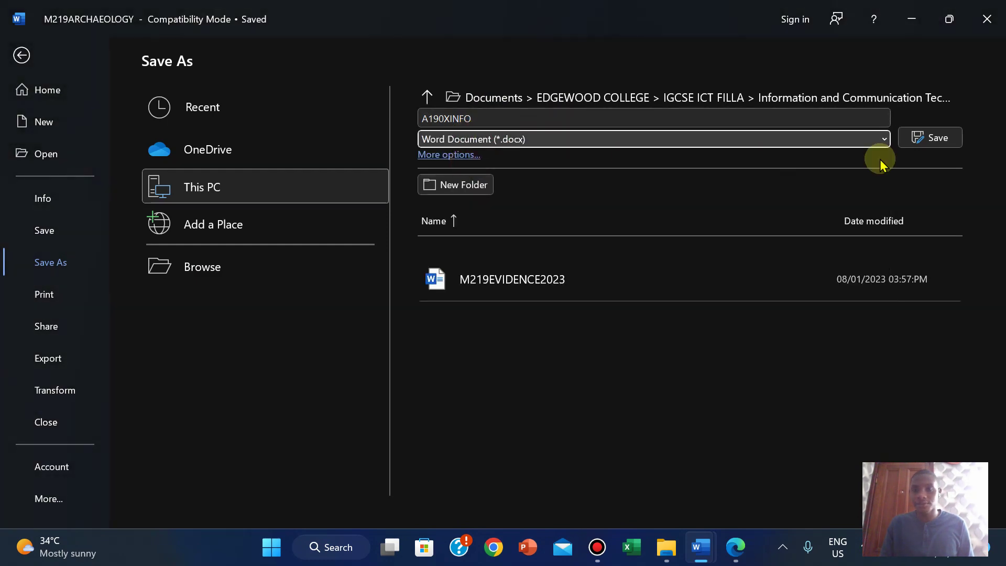
left_click(932, 138)
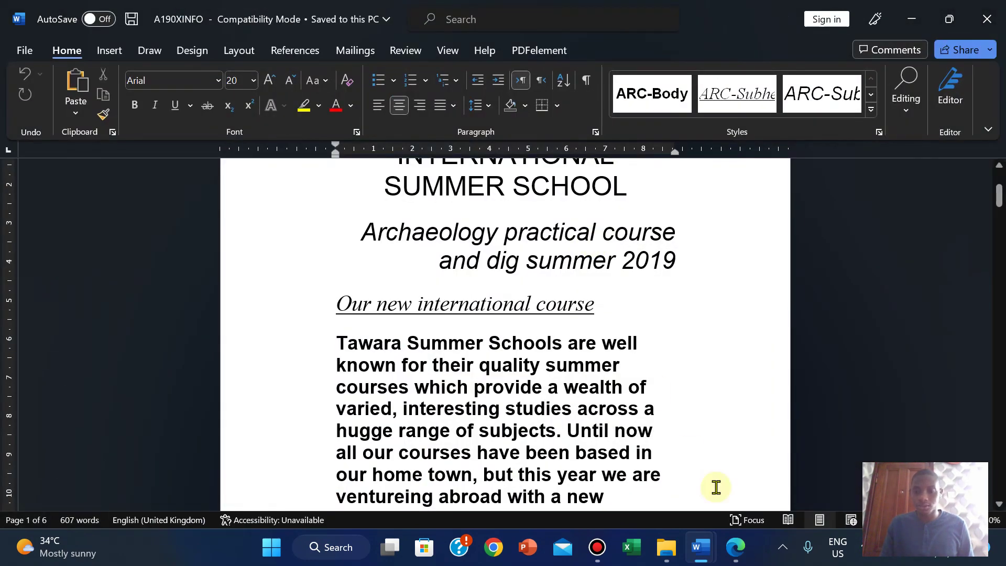
left_click(726, 542)
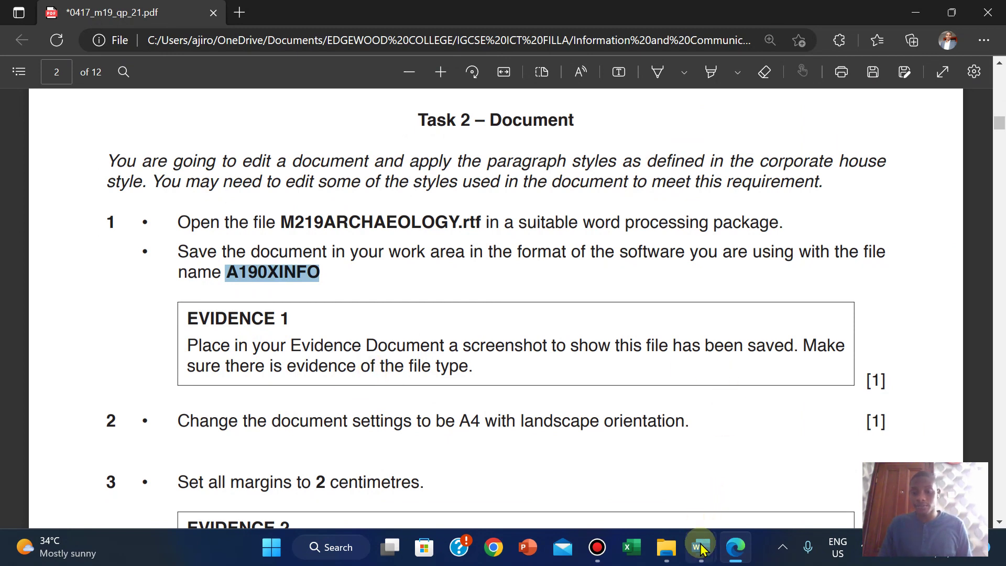
Step: Show the Confidential Source Files 2019 folder in Details view with M219ARCHAEOLOGY deselected
mouse_move(668, 550)
left_click(643, 454)
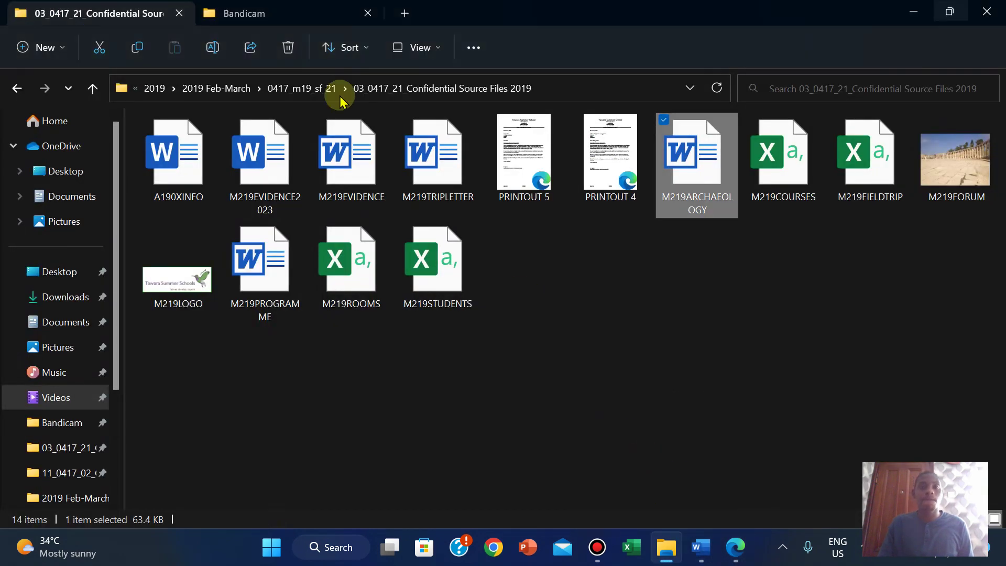
left_click(422, 49)
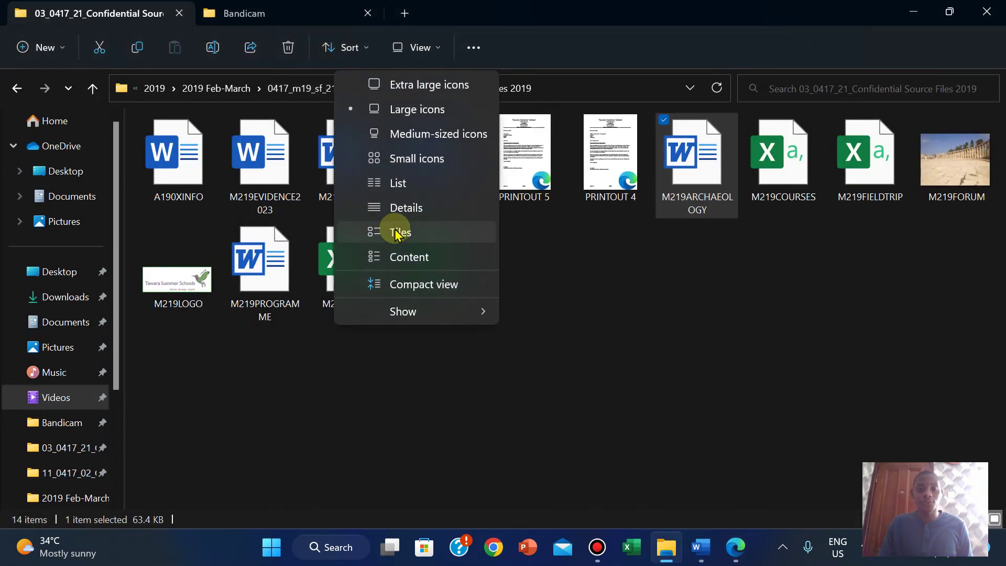
left_click(399, 208)
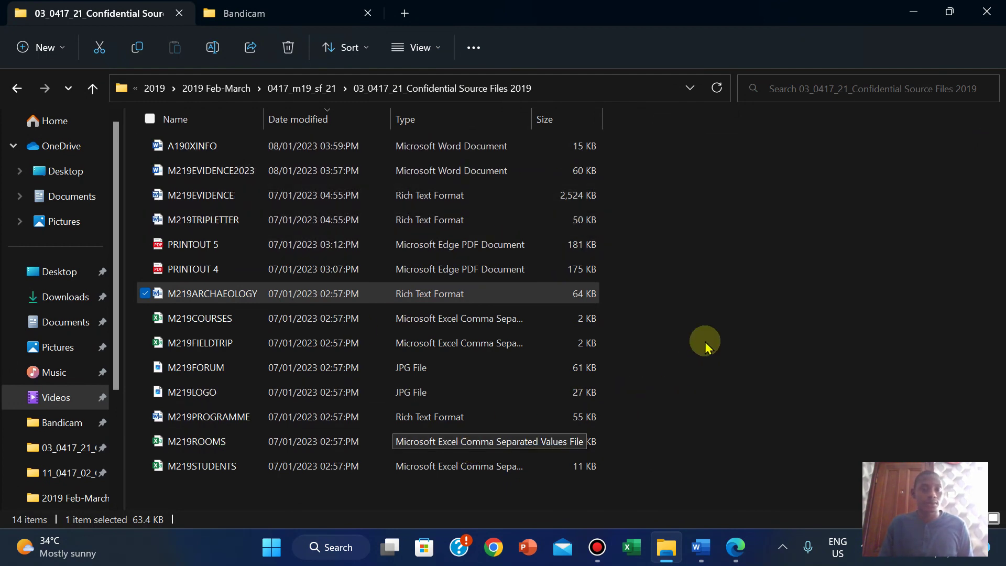
left_click(735, 277)
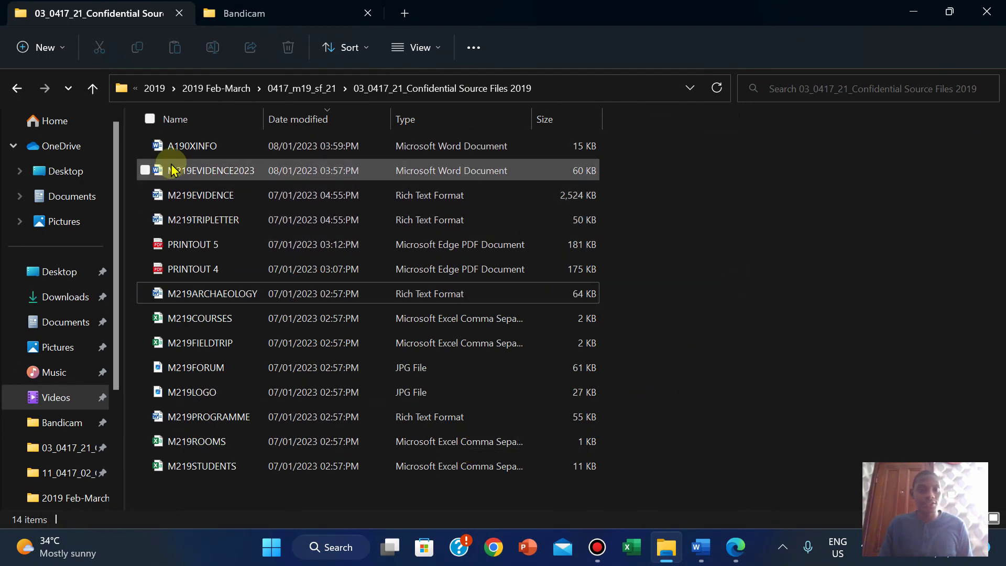
right_click(768, 206)
mouse_move(840, 254)
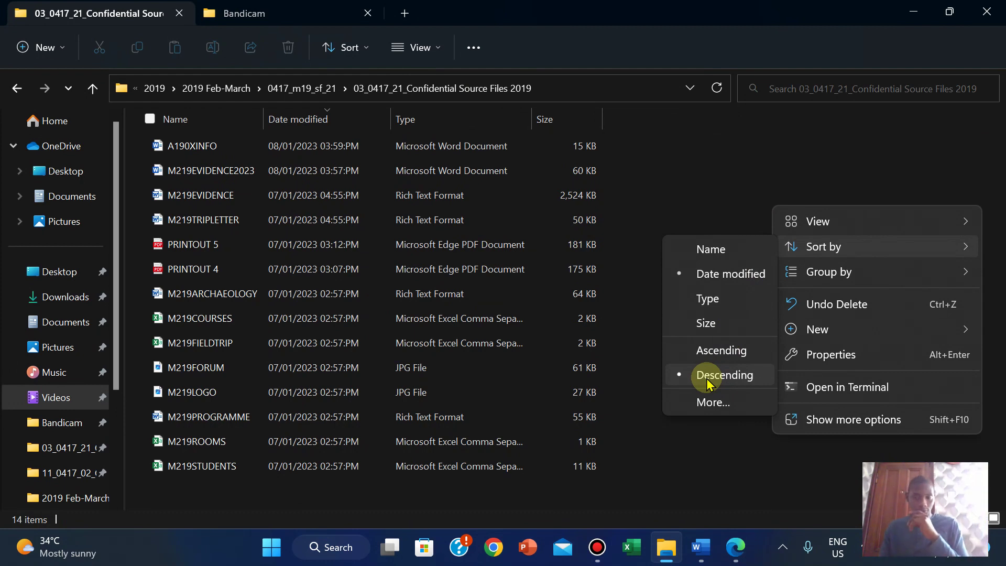
key("Escape")
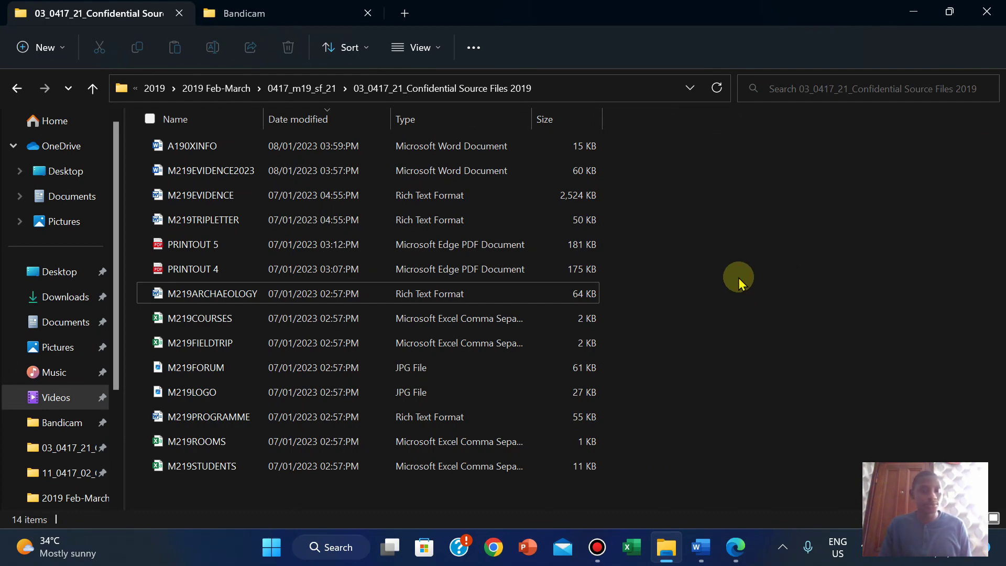
Step: Launch Snipping Tool and snip the folder path and the A190XINFO row
left_click(271, 547)
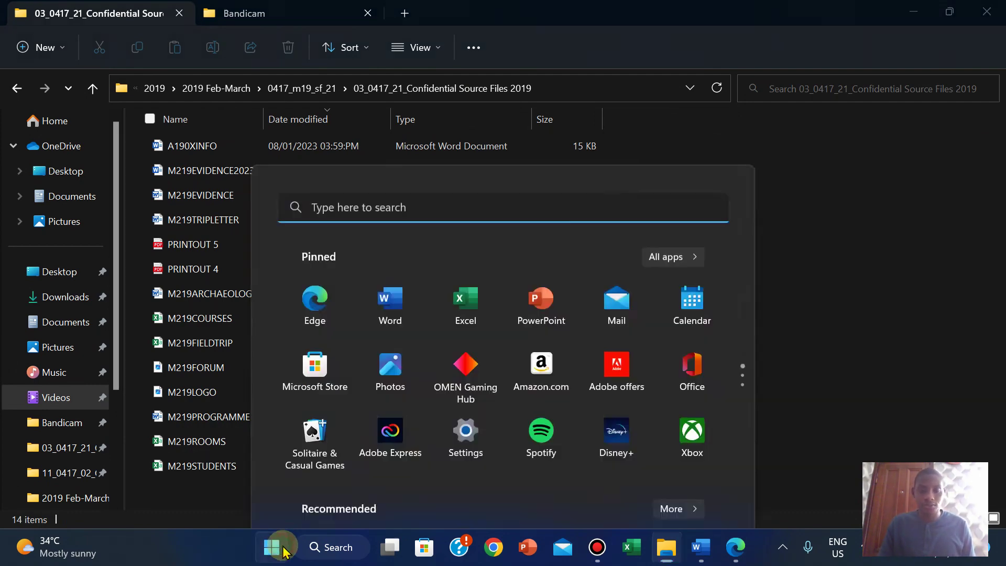
type("SN")
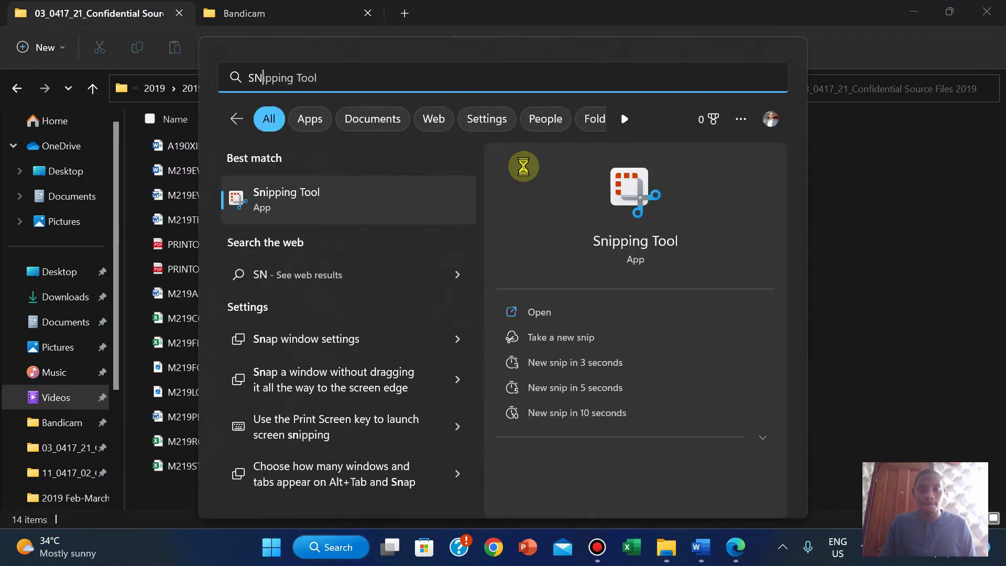
left_click(538, 312)
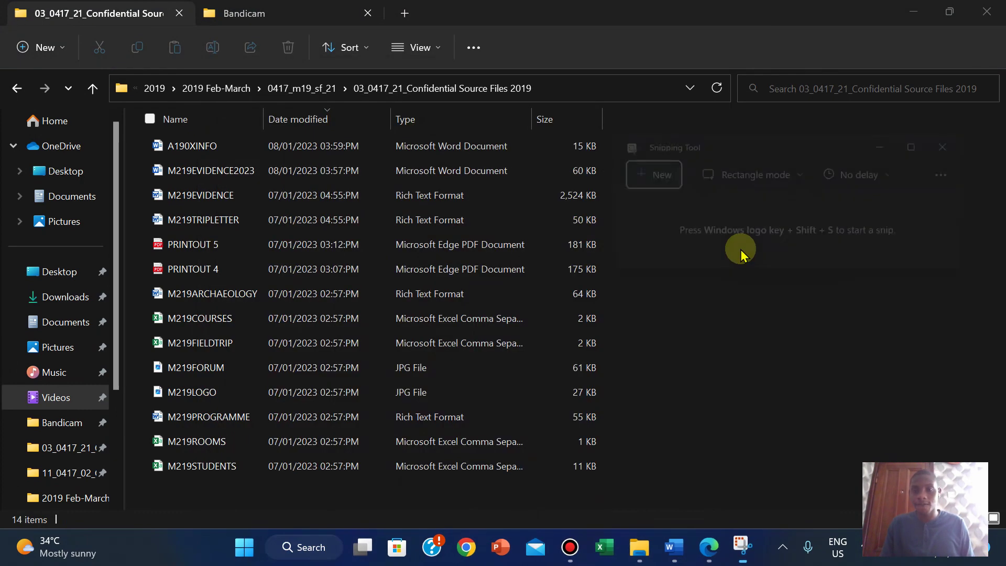
left_click(628, 174)
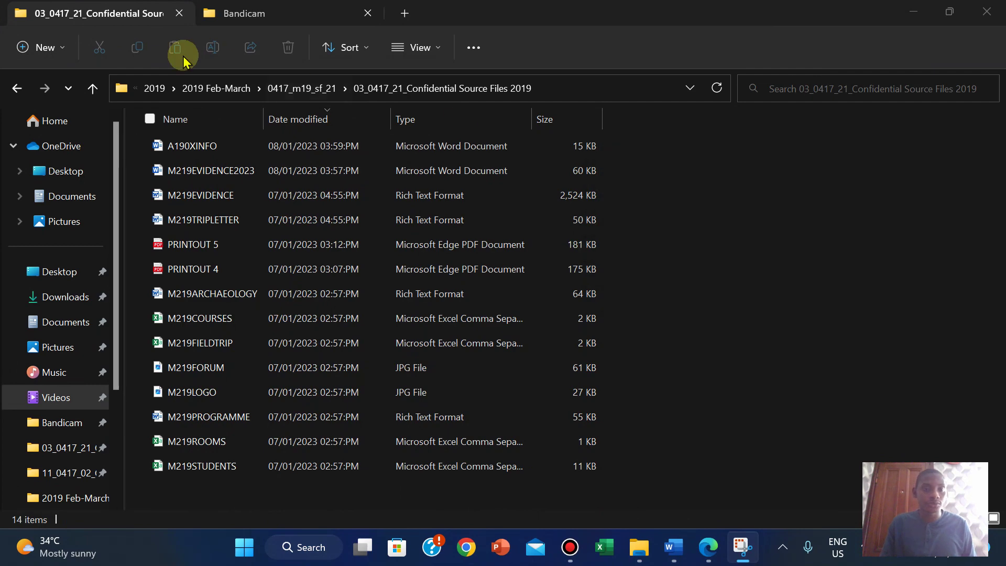
left_click_drag(107, 75, 612, 160)
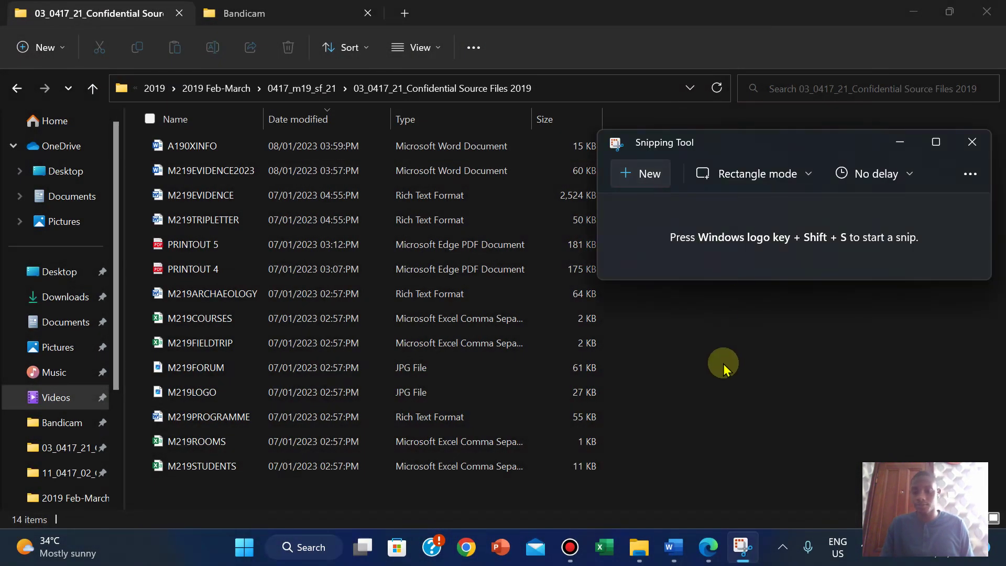
left_click(712, 556)
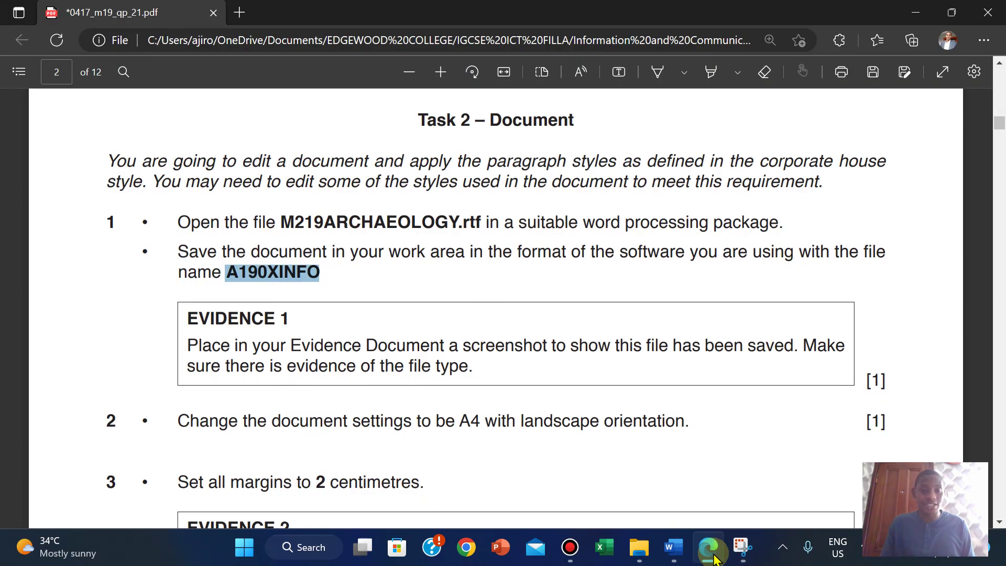
left_click(711, 556)
Step: Paste the folder screenshot on the blank line under Evidence 1 in M219EVIDENCE2023
mouse_move(672, 553)
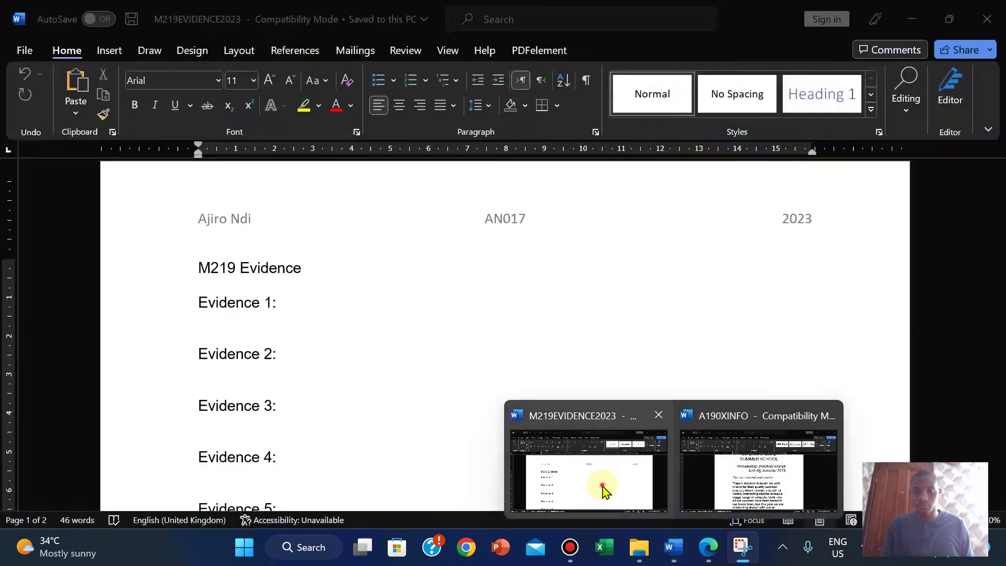
left_click(601, 480)
left_click(207, 331)
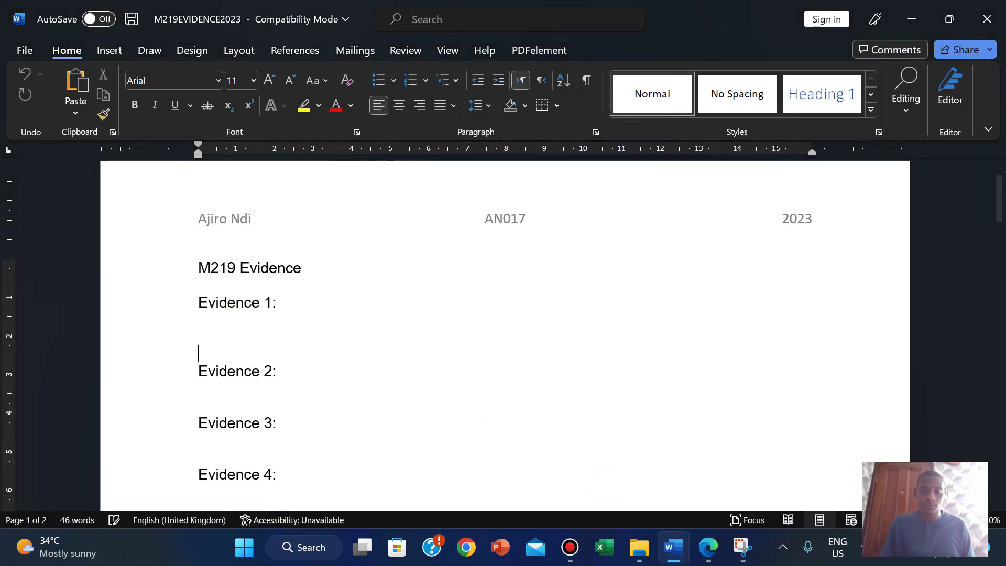
key("ctrl+v")
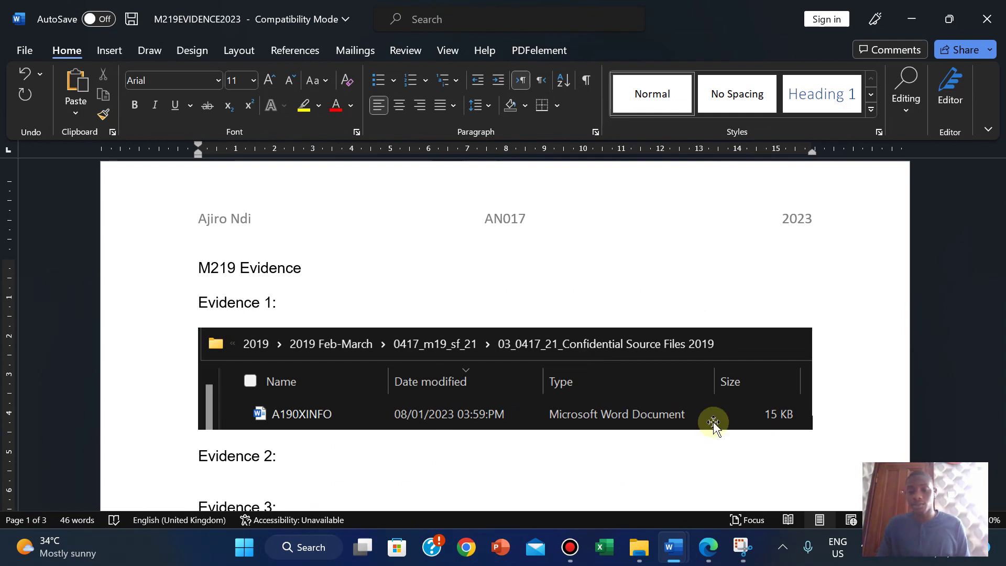
Step: Highlight task item 1 through its Evidence 1 box in green on the exam paper
left_click(708, 547)
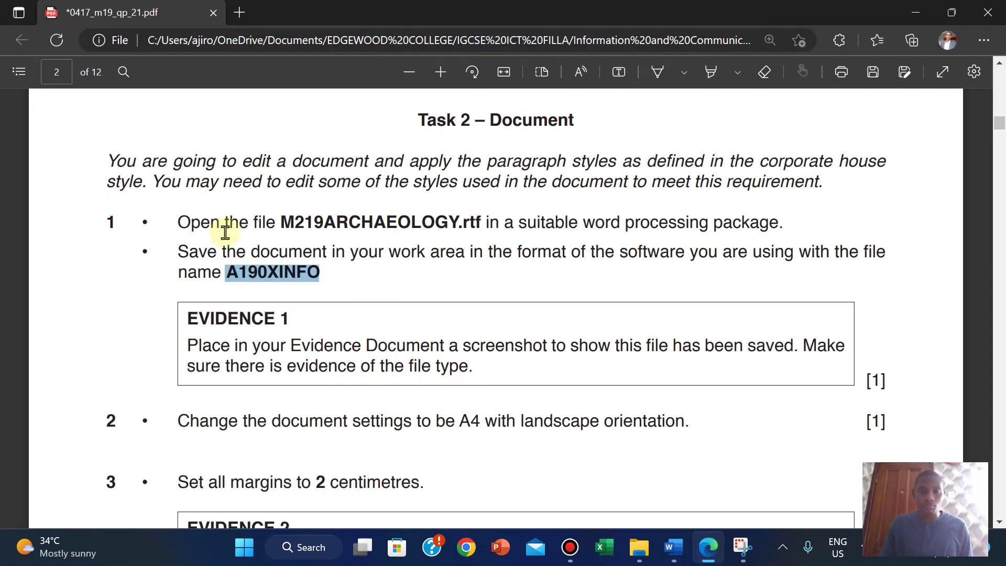
left_click(172, 311)
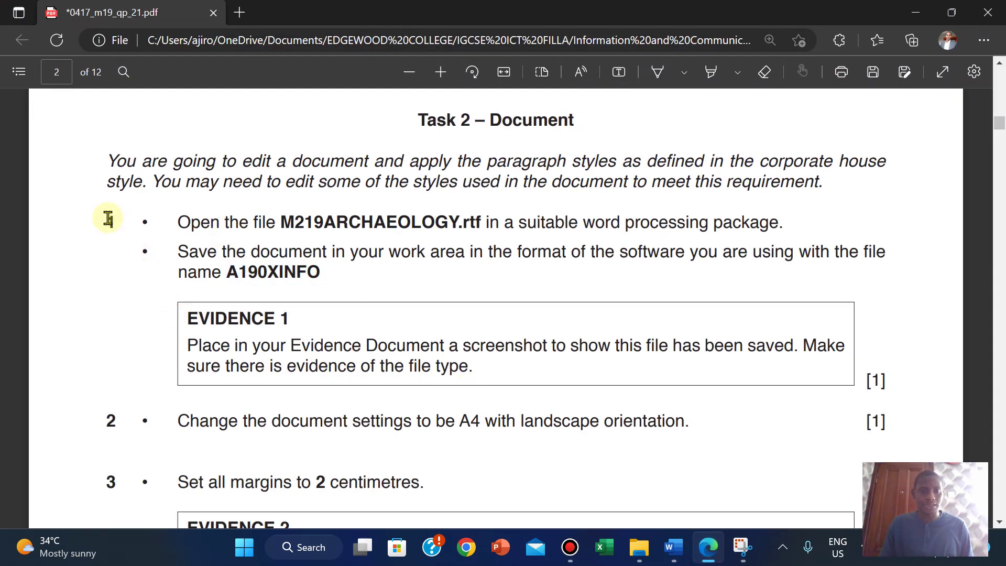
left_click_drag(106, 220, 887, 387)
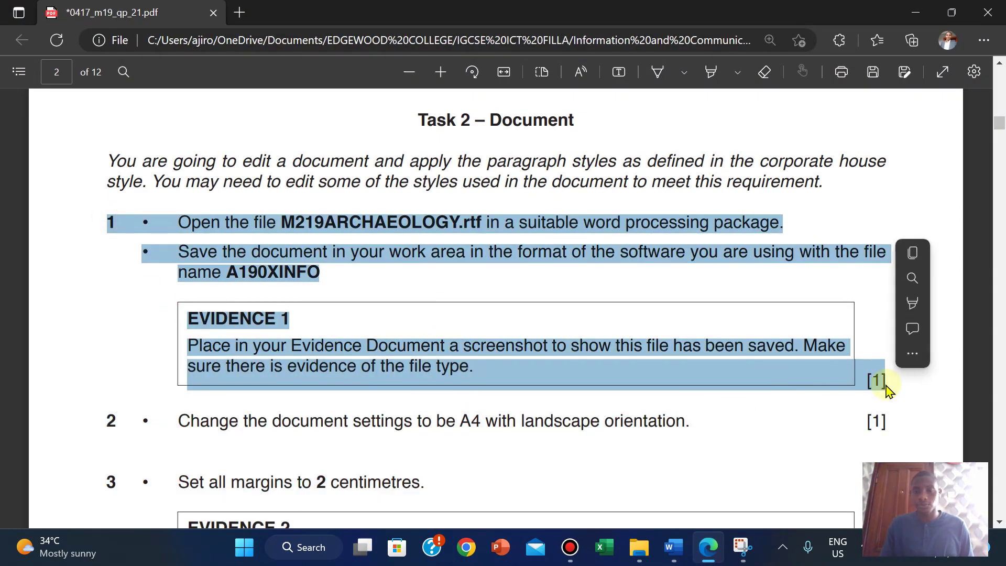
mouse_move(934, 254)
mouse_move(910, 315)
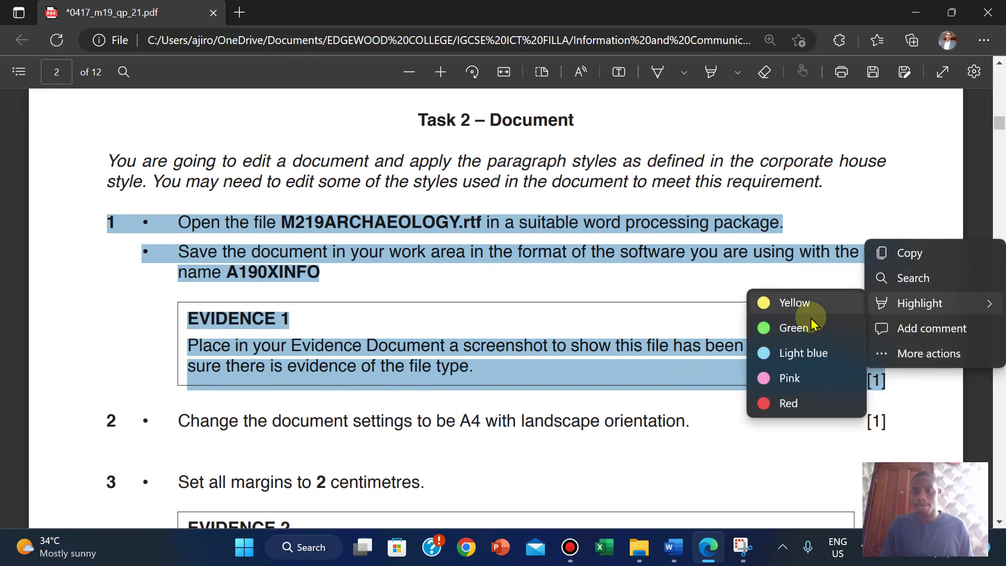
left_click(794, 326)
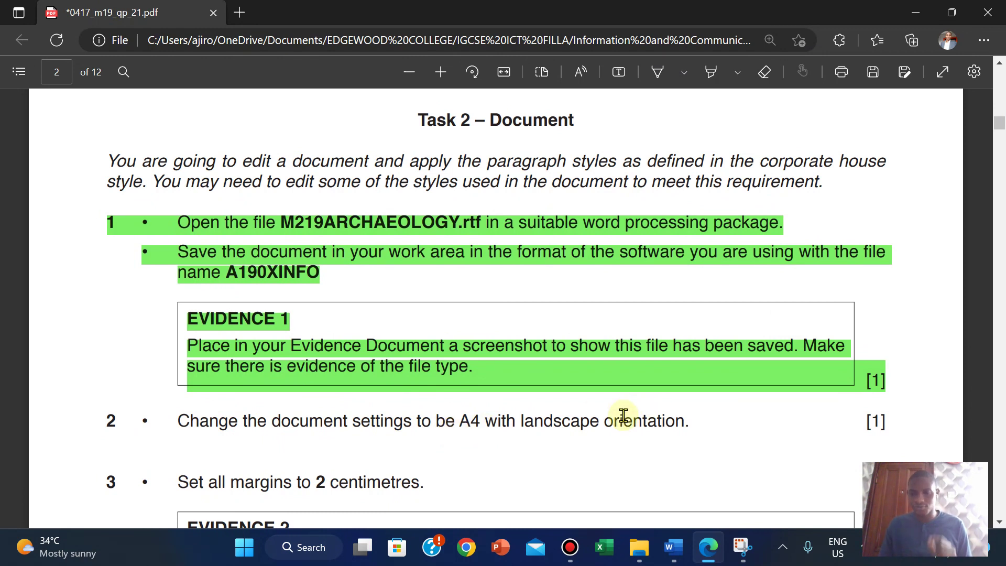
Step: Set the paper size of A190XINFO to A4 in Page Setup
mouse_move(672, 550)
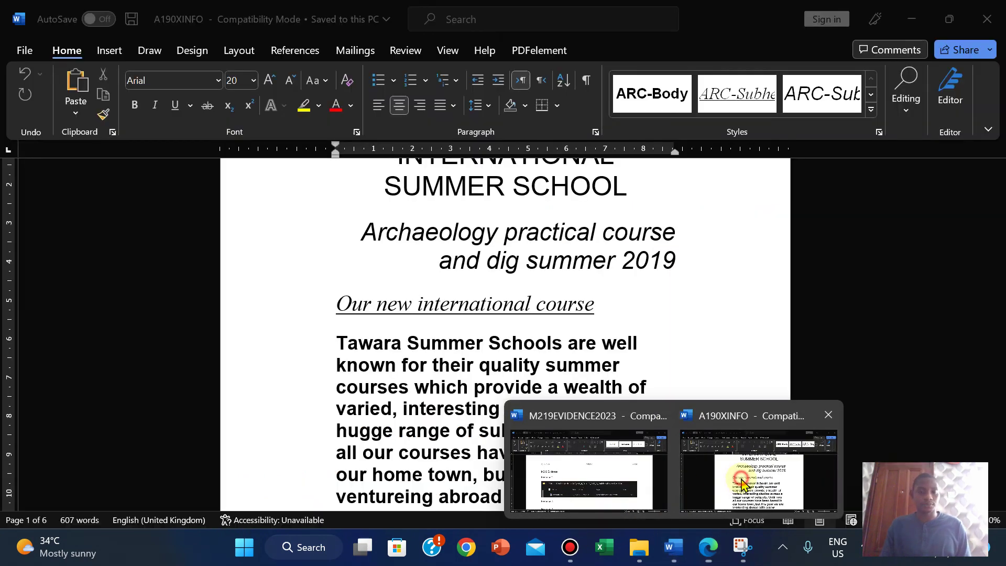
left_click(744, 487)
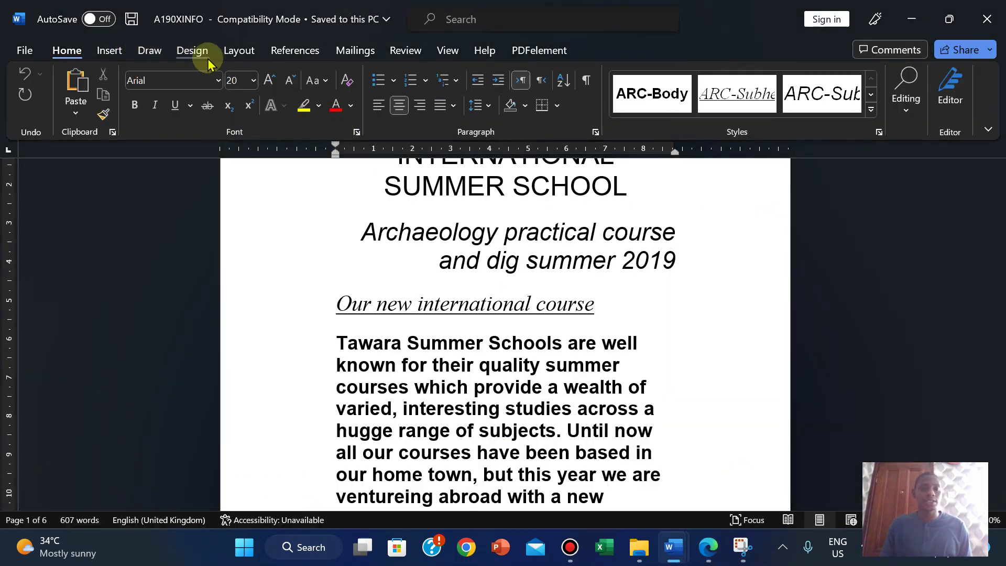
left_click(236, 51)
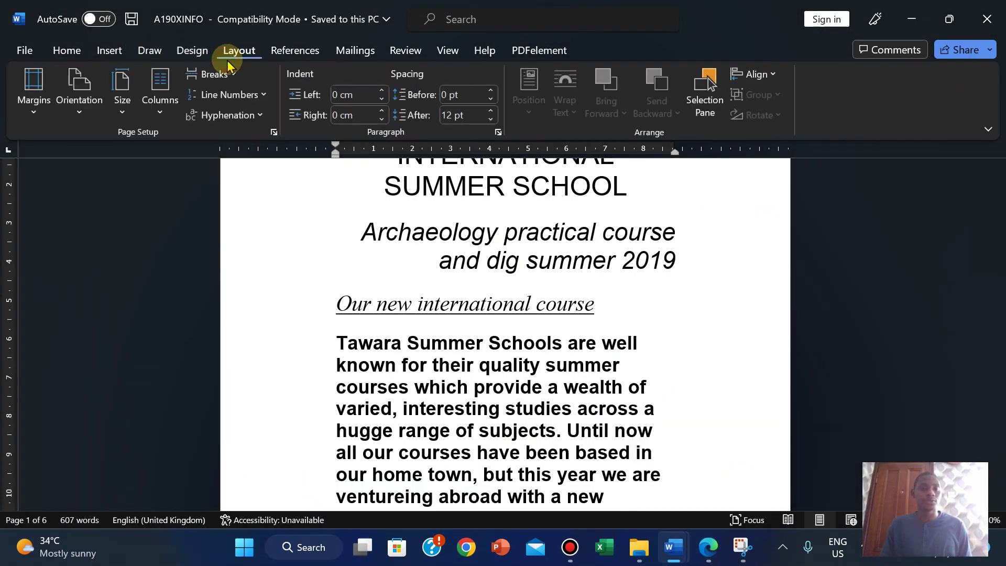
left_click(274, 132)
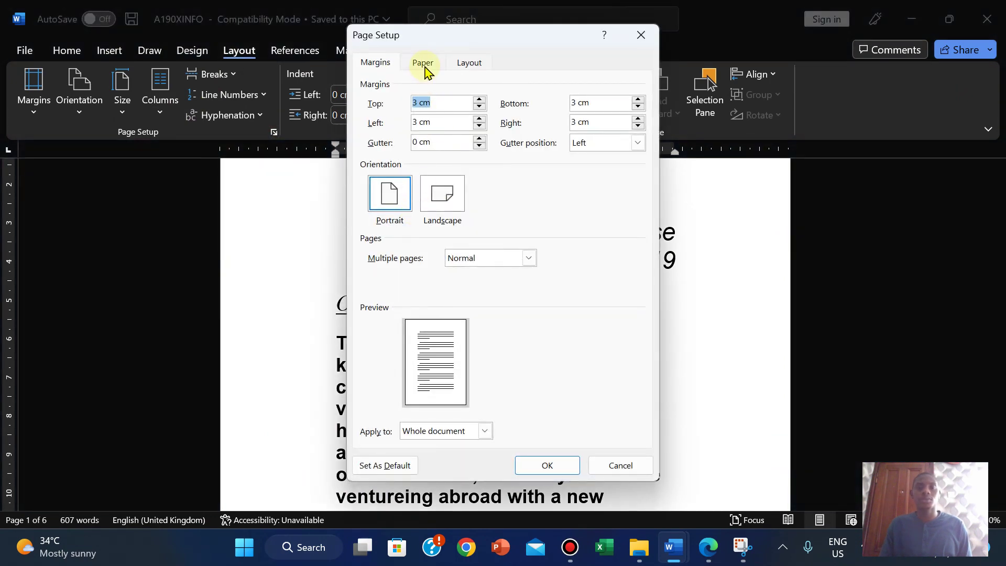
left_click(424, 64)
left_click(471, 104)
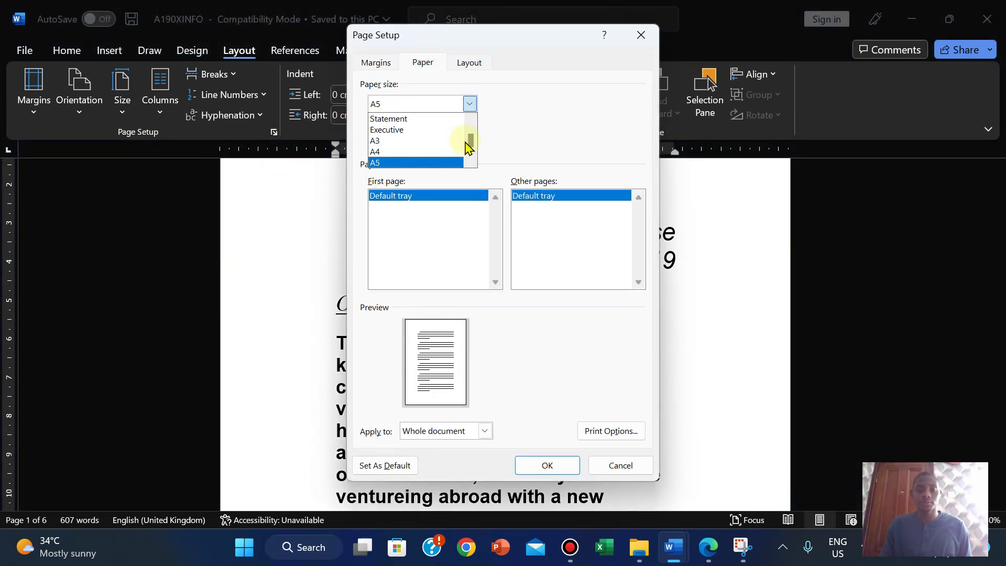
left_click(424, 152)
left_click(378, 61)
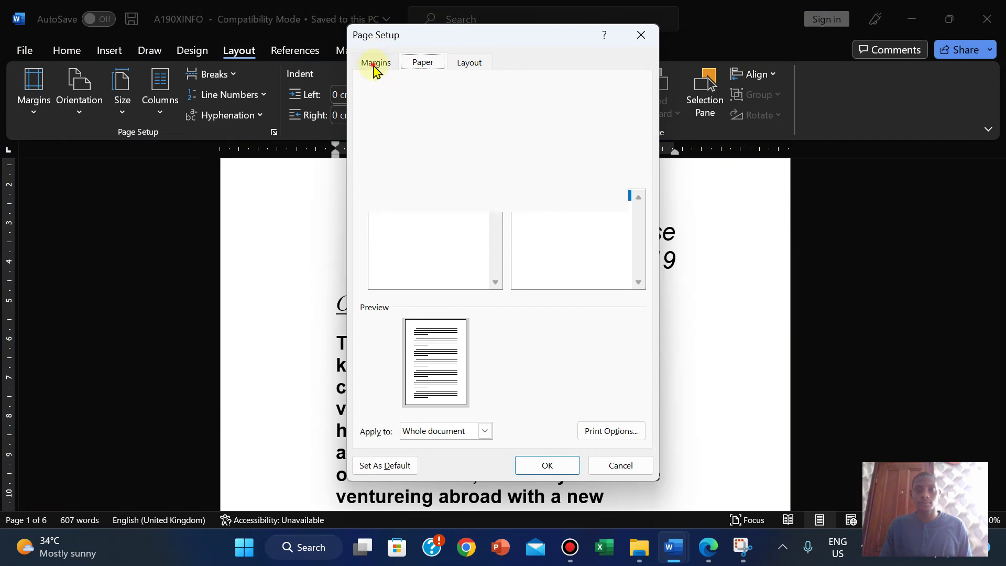
Step: Switch the page orientation to Landscape after checking the exam paper's requirement
left_click(709, 548)
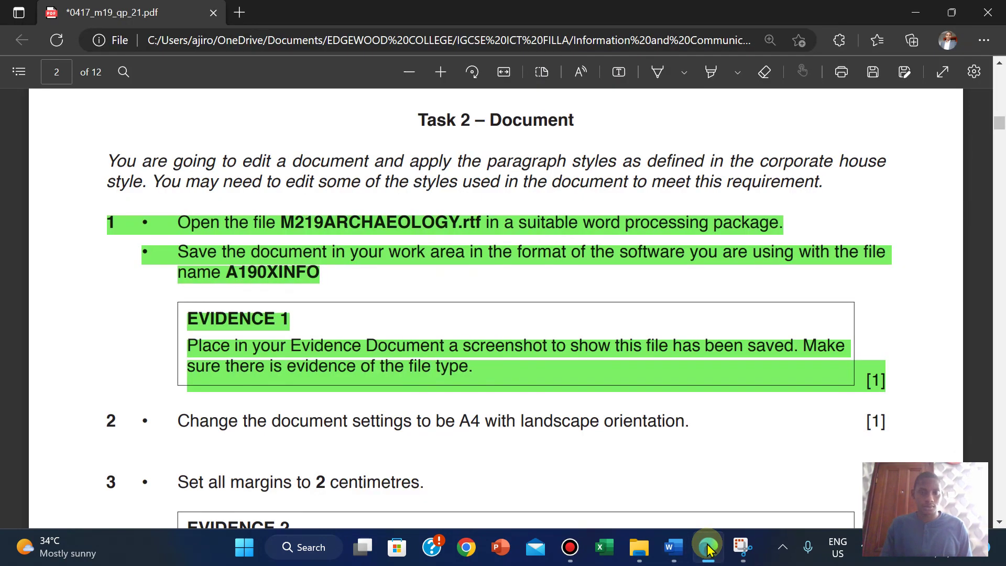
left_click(708, 548)
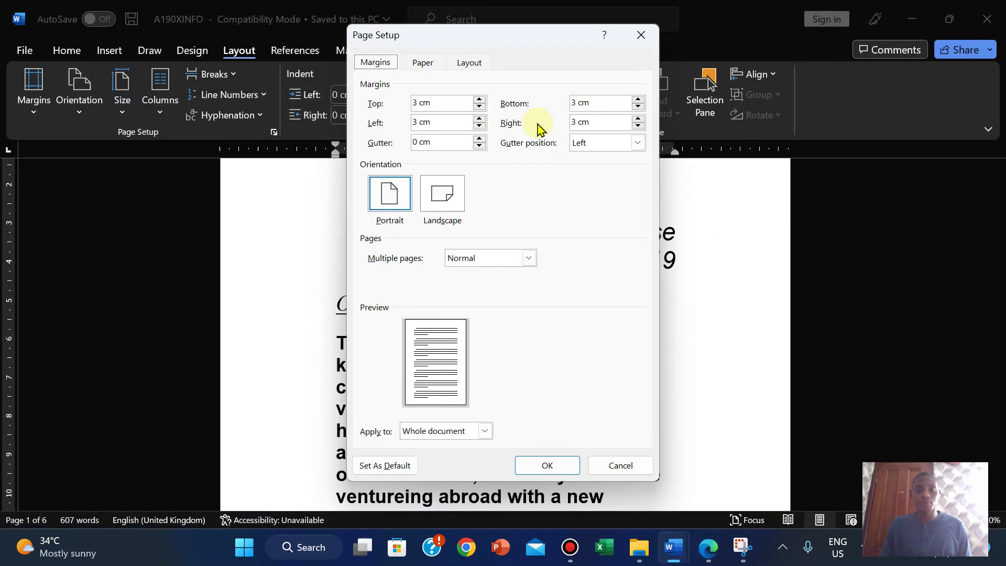
left_click(458, 205)
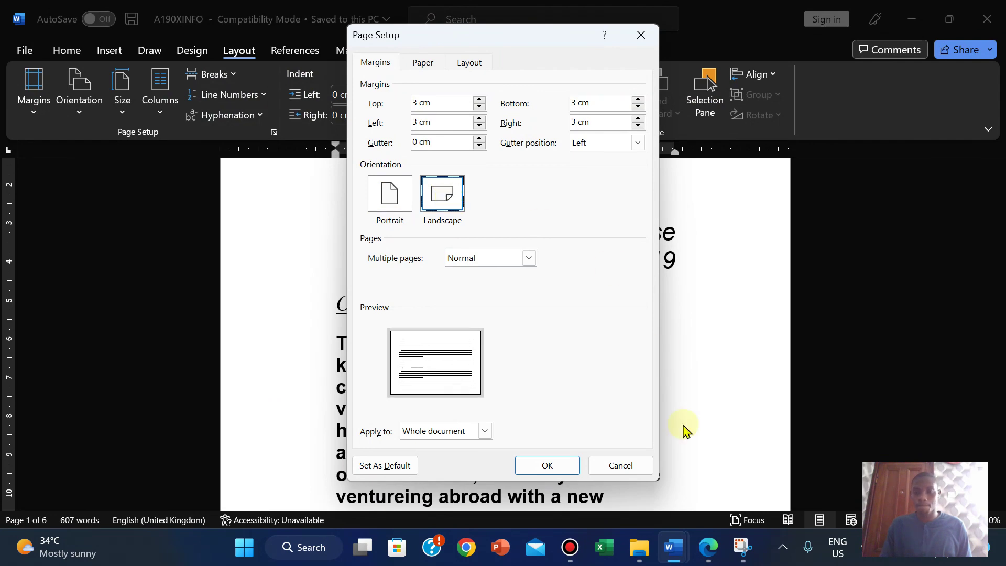
left_click(709, 548)
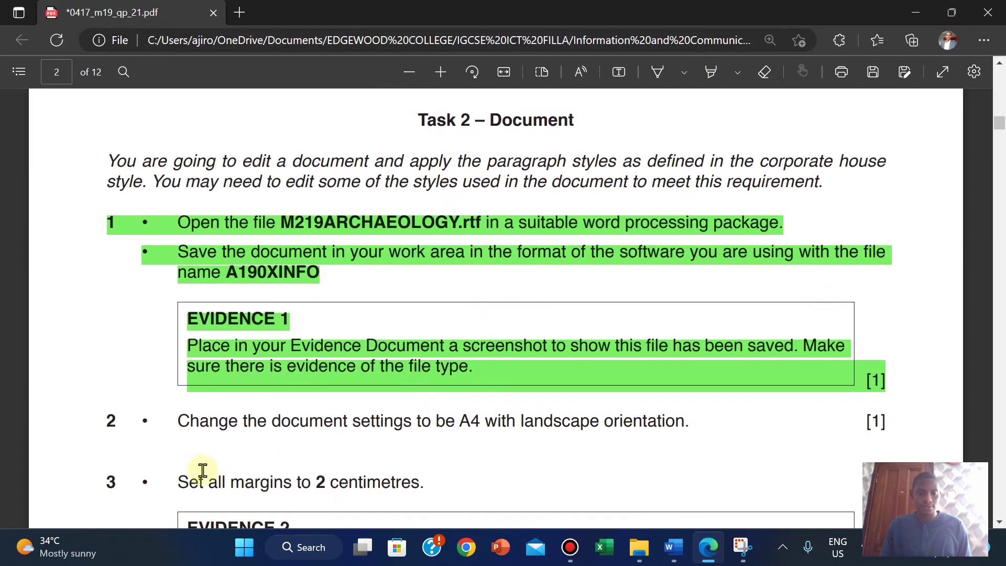
mouse_move(673, 547)
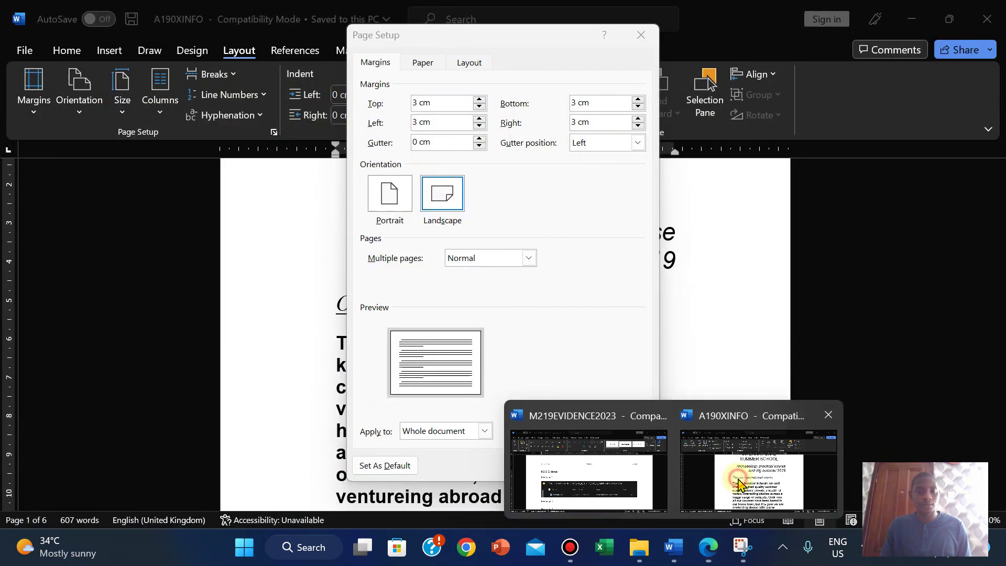
left_click(738, 483)
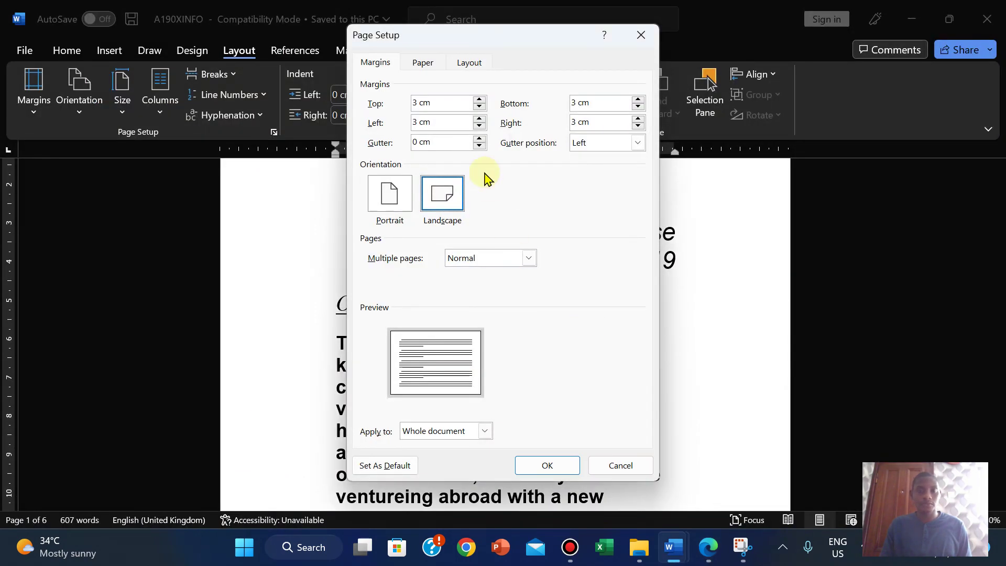
Step: Set the top, bottom, left and right margins to 2 cm and apply the settings
double_click(418, 105)
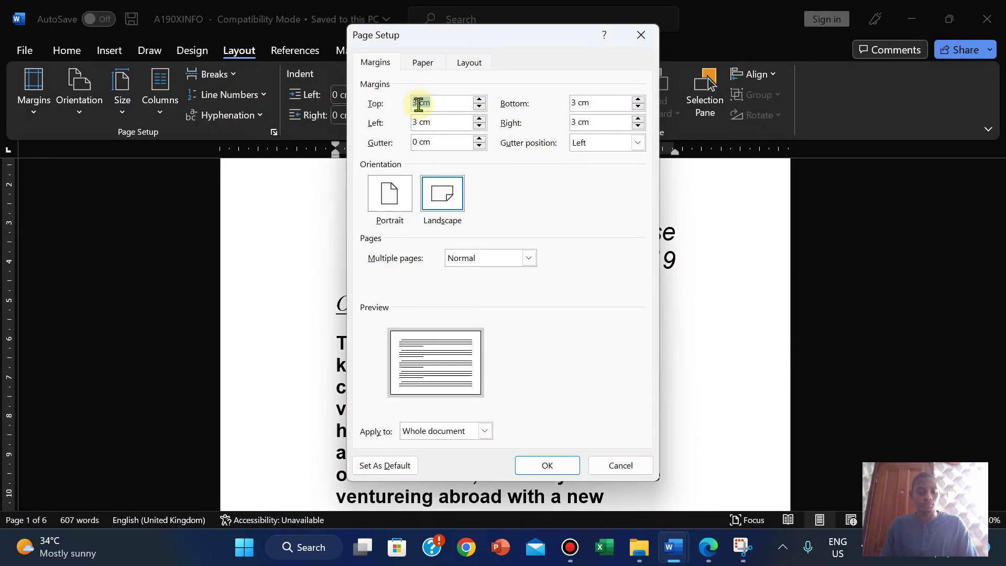
type("2")
key("Tab")
type("2")
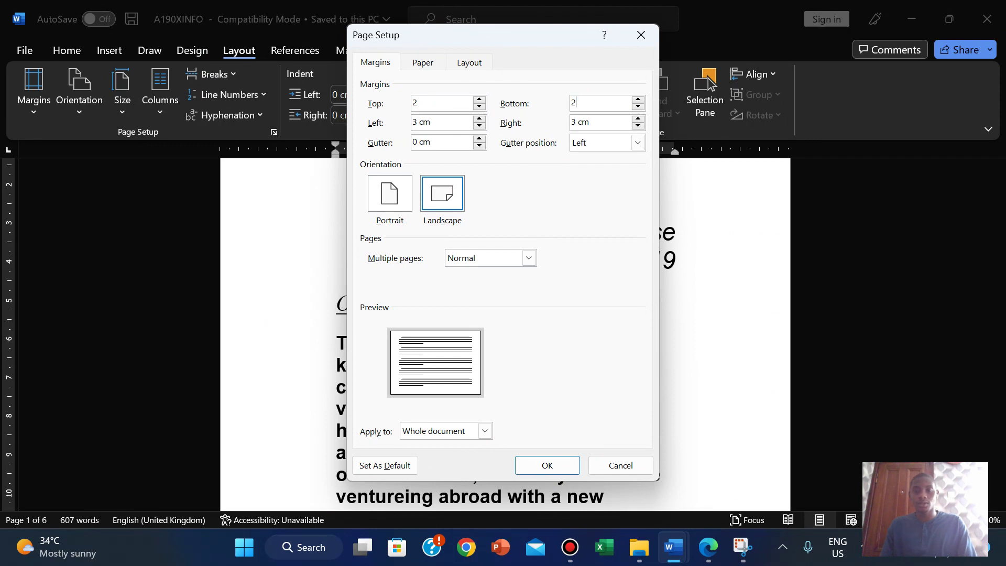
key("Tab")
type("2")
key("Tab")
type("2")
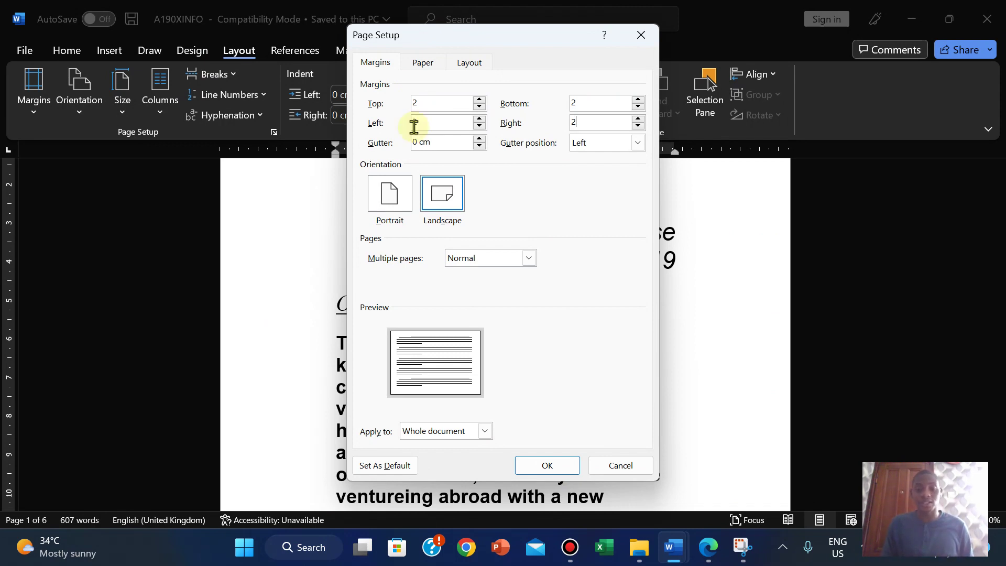
left_click(550, 464)
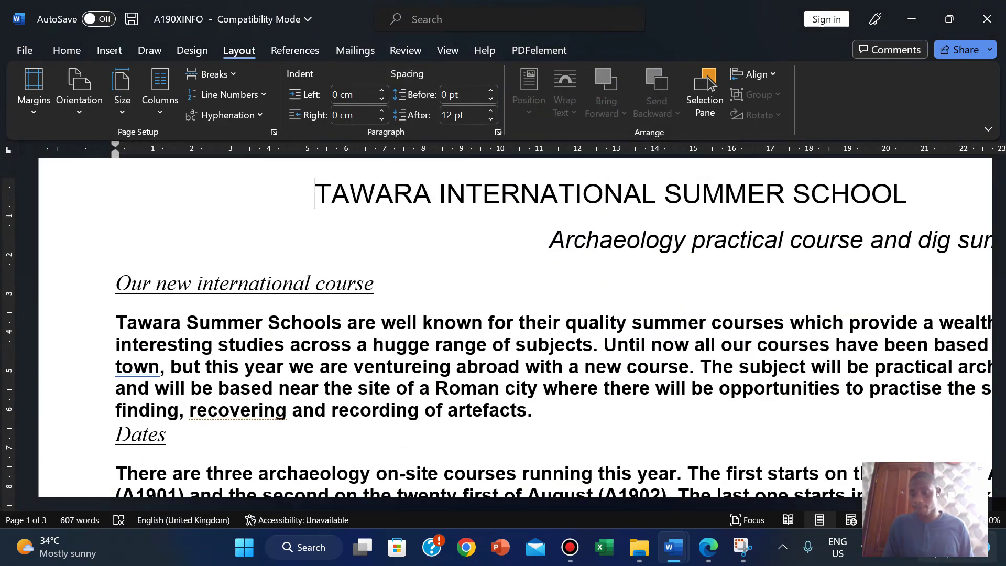
Step: Confirm Word Options > Advanced shows measurements in Centimeters, then cancel without changes
scroll(782, 381, "down", 3)
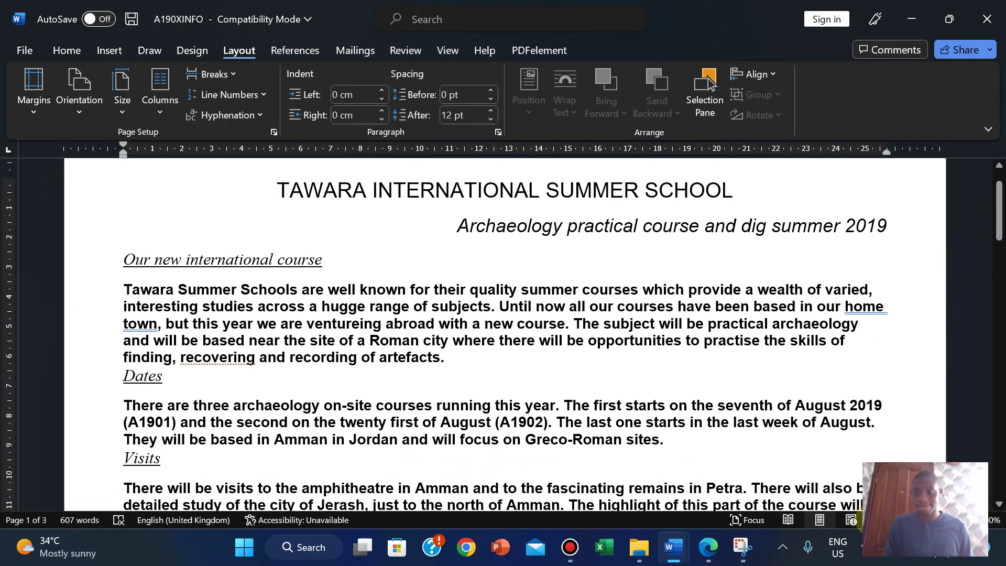
left_click(21, 49)
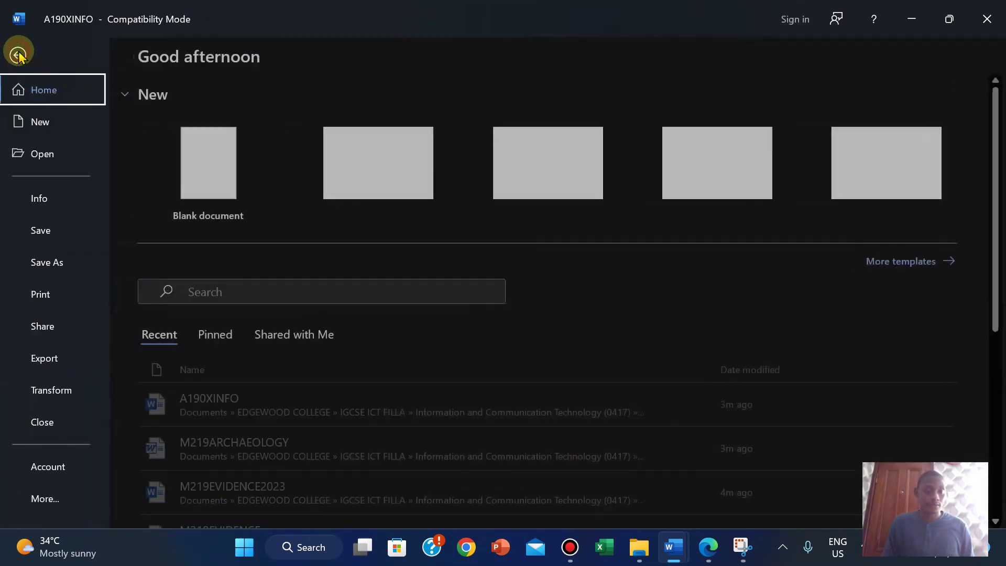
left_click(67, 498)
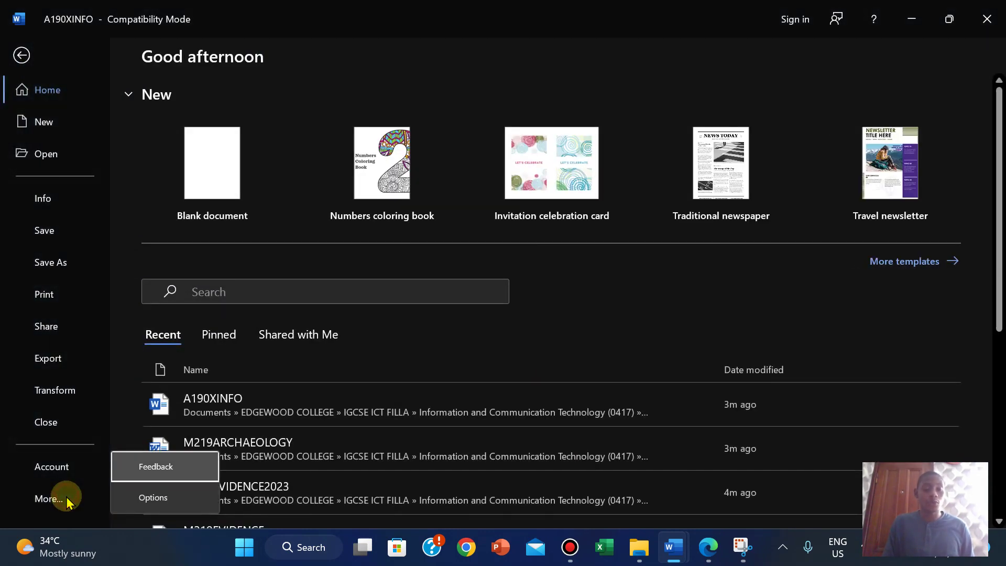
left_click(189, 499)
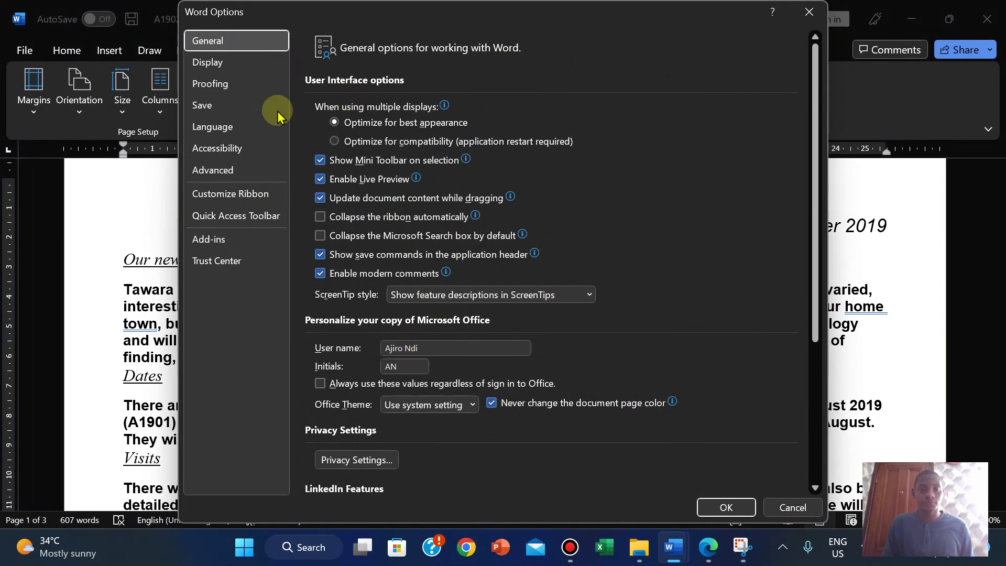
left_click(222, 173)
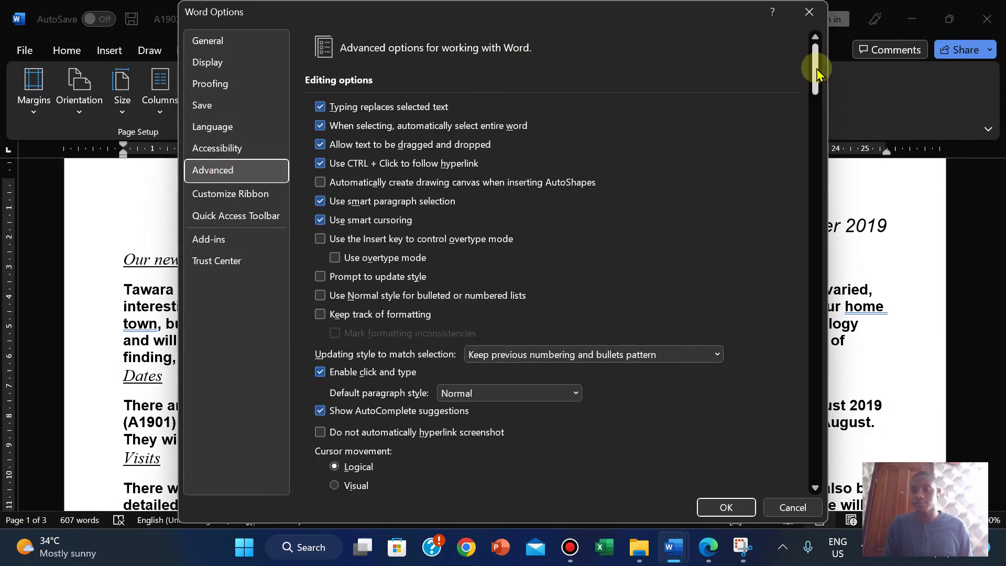
left_click_drag(820, 100, 818, 235)
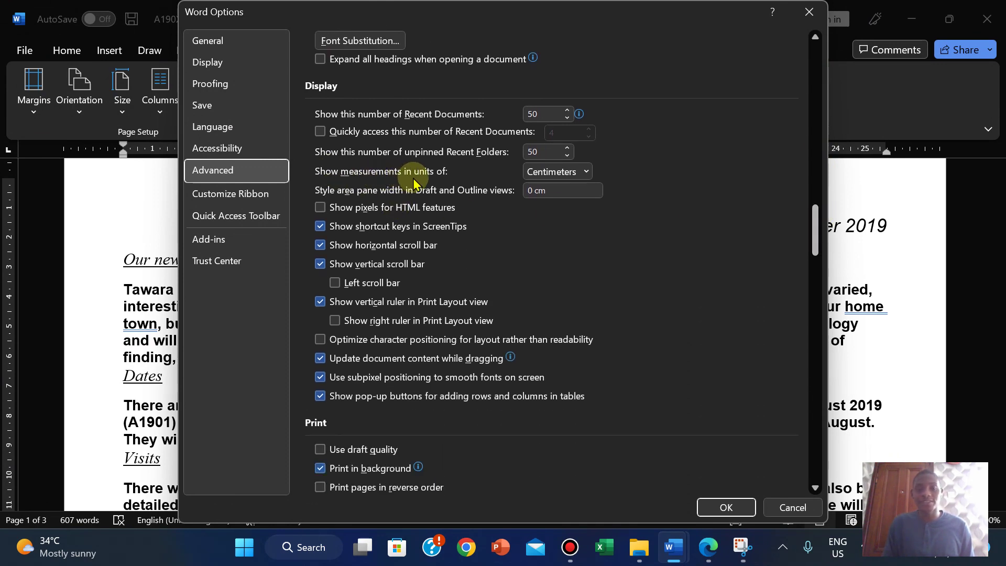
left_click(587, 173)
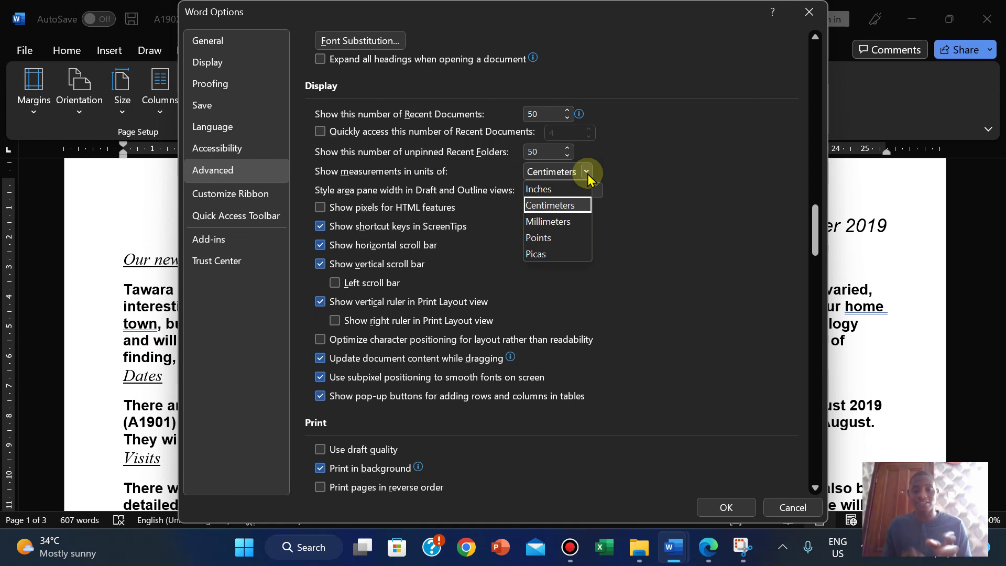
left_click(793, 508)
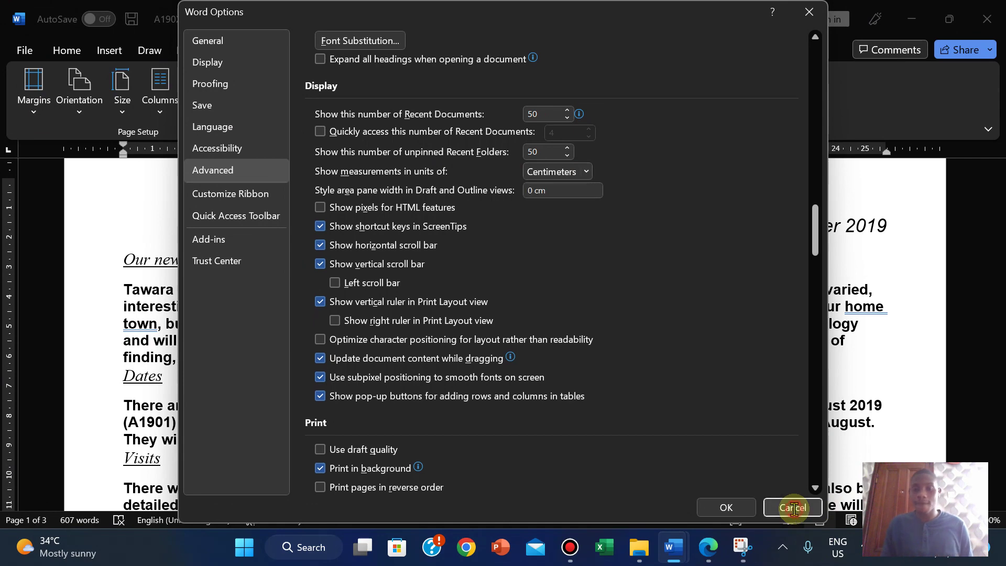
left_click(707, 556)
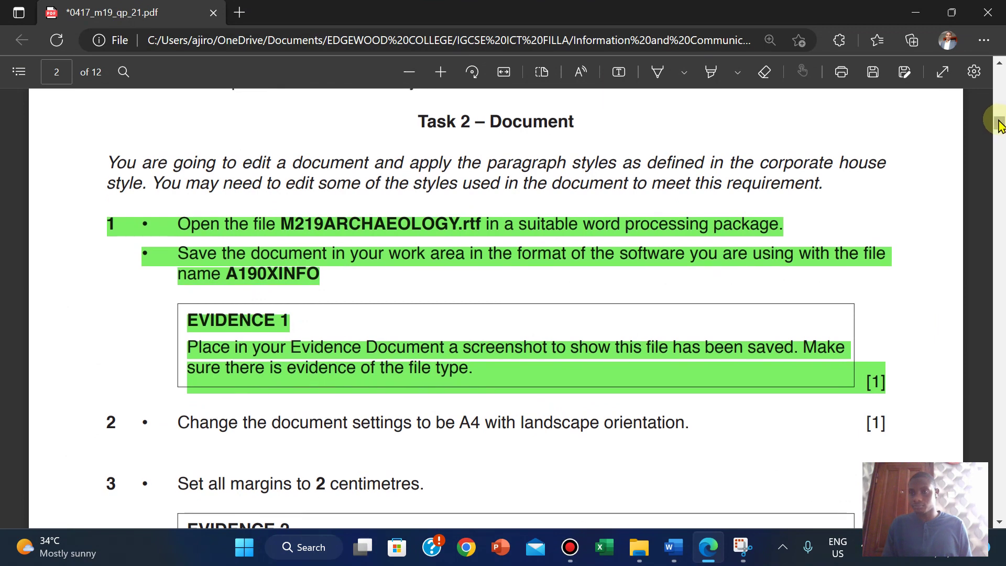
Step: Scroll the task sheet down to items 3 and 4's header and footer requirements
right_click(861, 252)
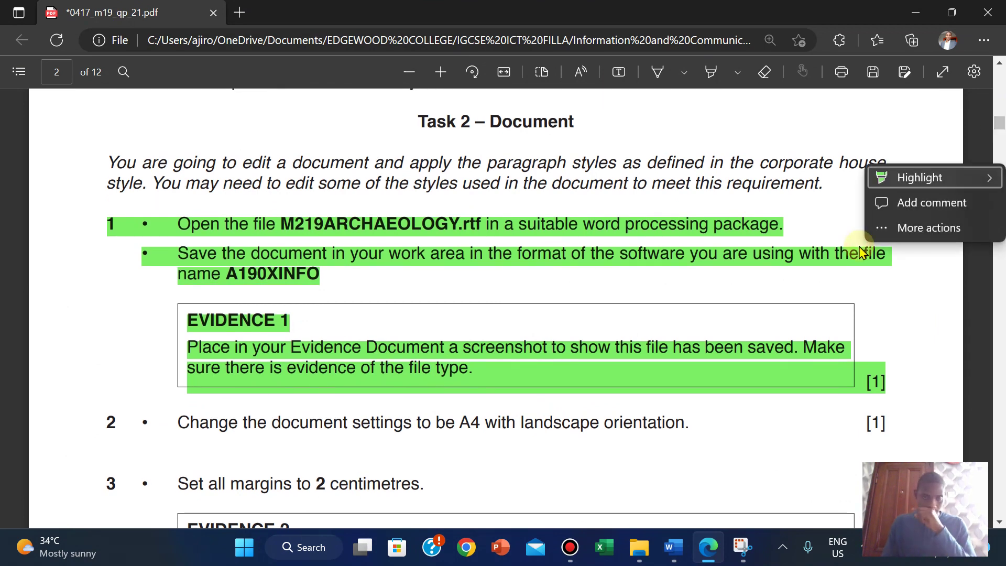
right_click(720, 336)
left_click(737, 460)
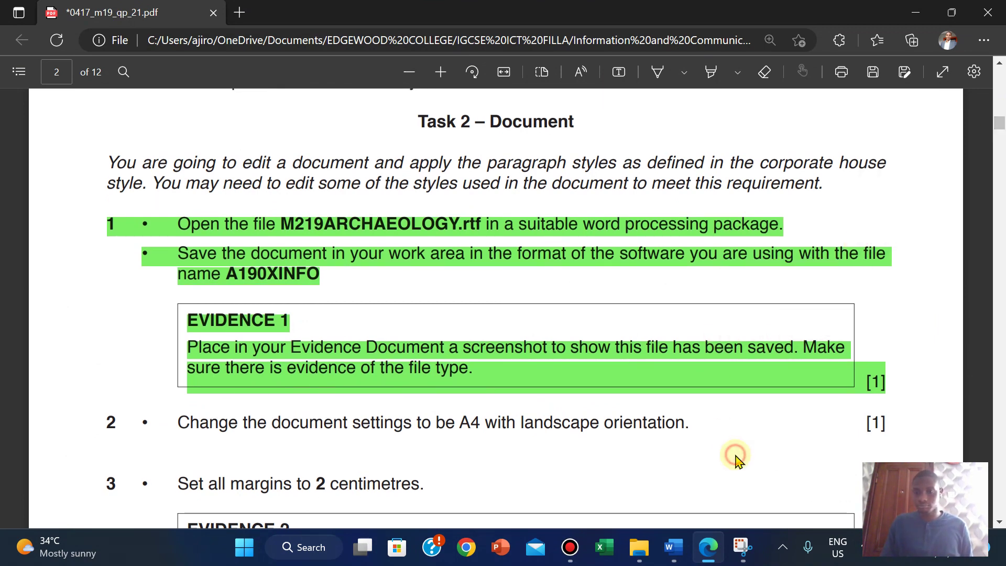
scroll(736, 460, "down", 5)
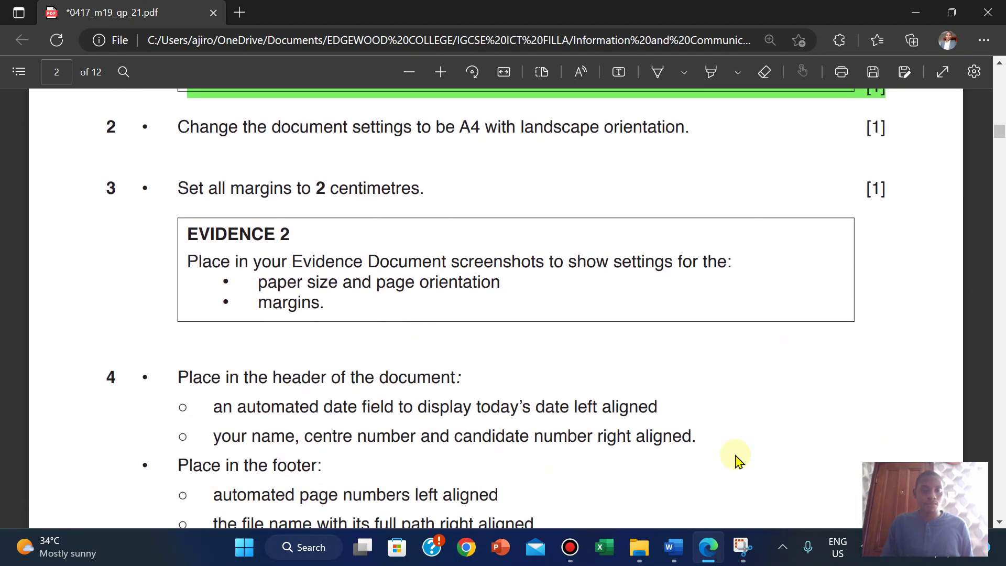
scroll(737, 460, "down", 1)
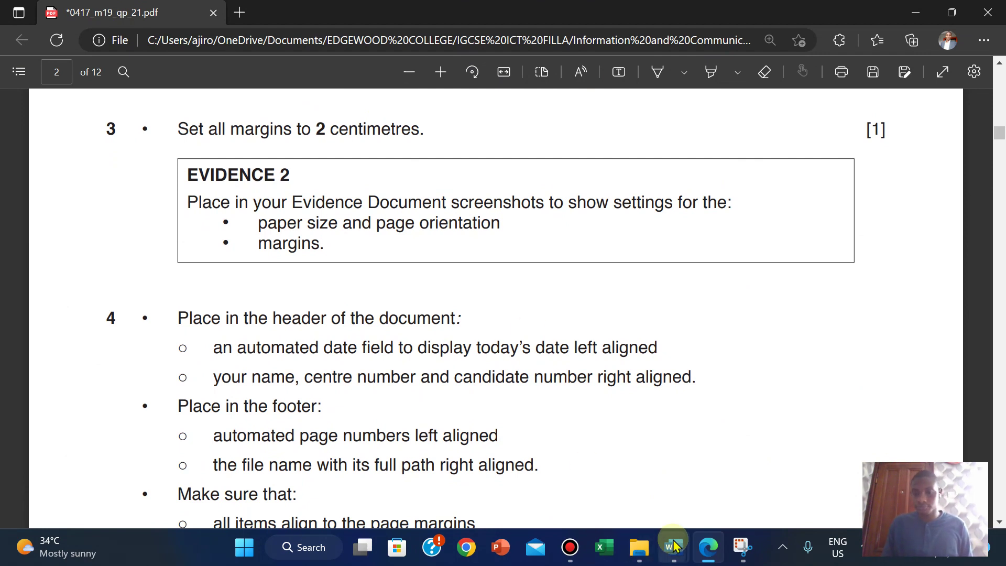
mouse_move(673, 546)
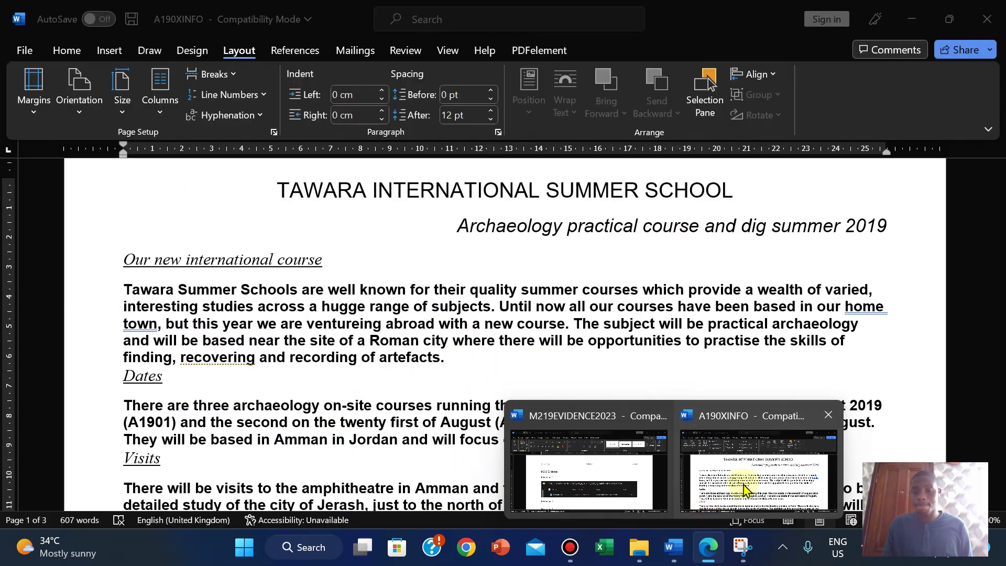
Step: Snip Page Setup's Paper tab showing A4 at 29.7 × 21 cm, then close it with OK
left_click(744, 482)
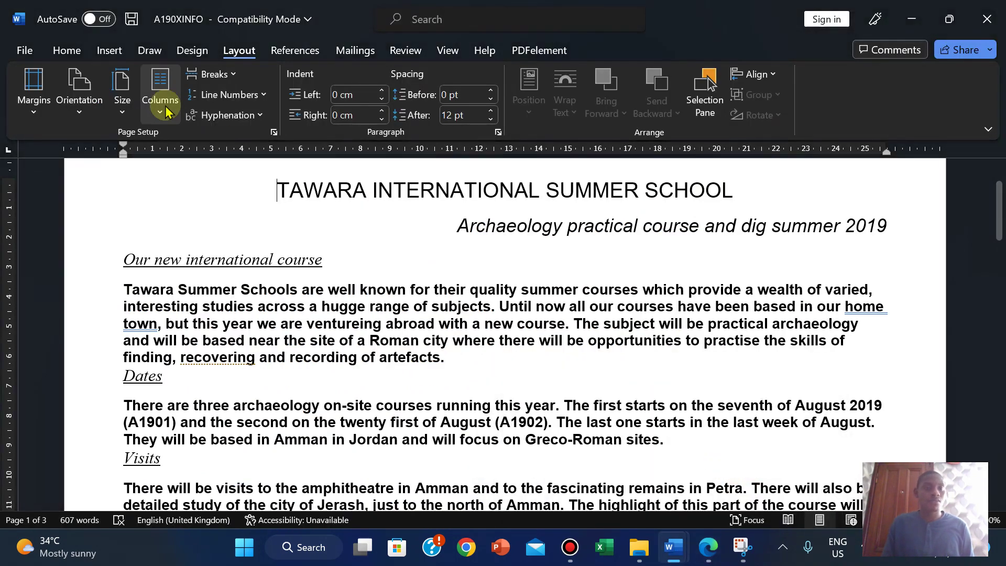
left_click(274, 133)
left_click(418, 63)
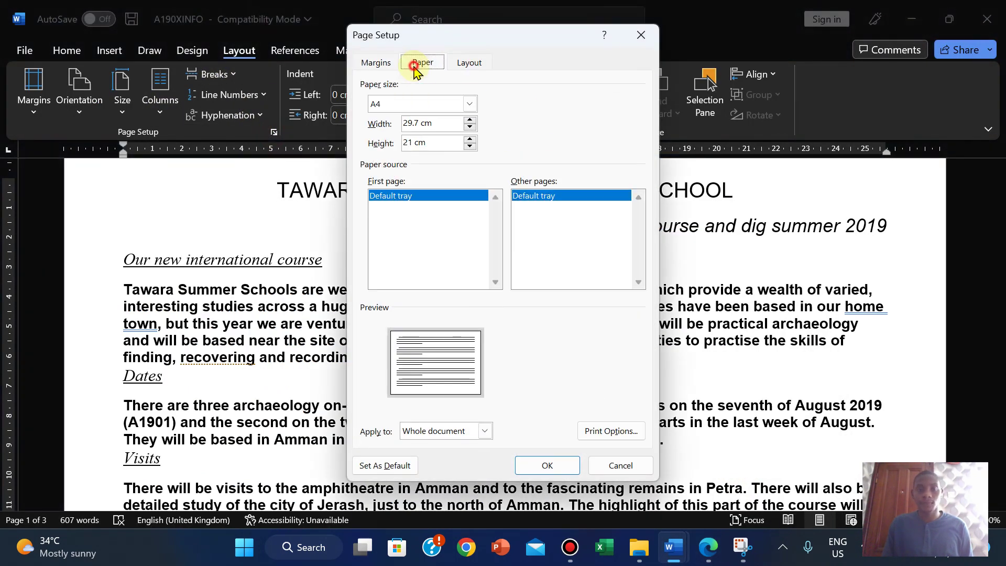
left_click(743, 547)
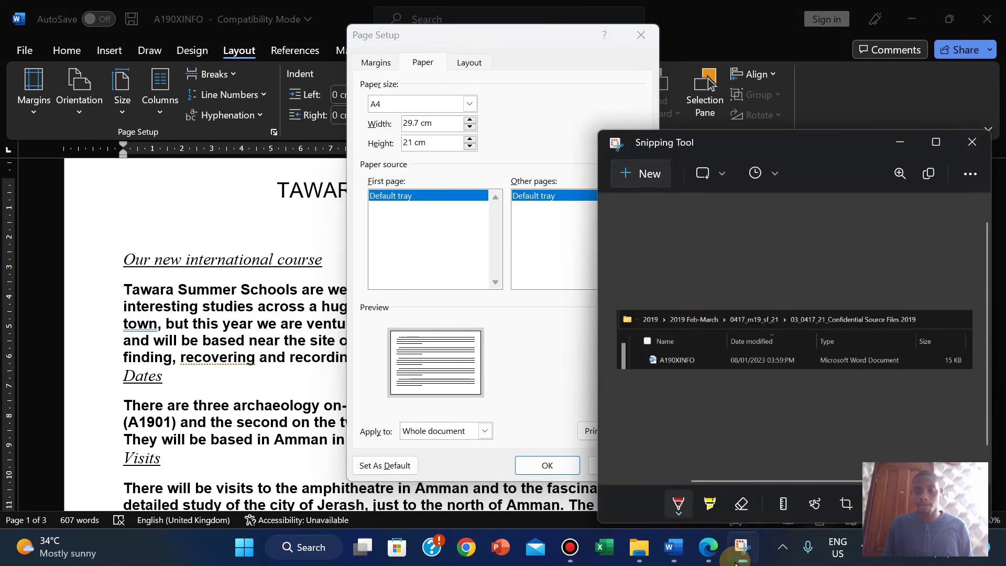
left_click(639, 175)
key("super+shift+s")
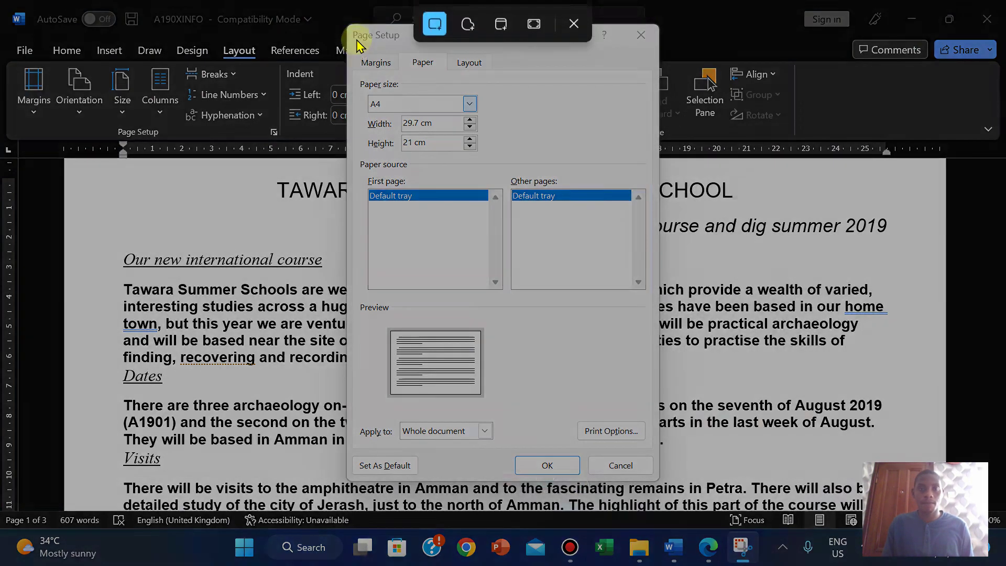
left_click_drag(349, 25, 499, 156)
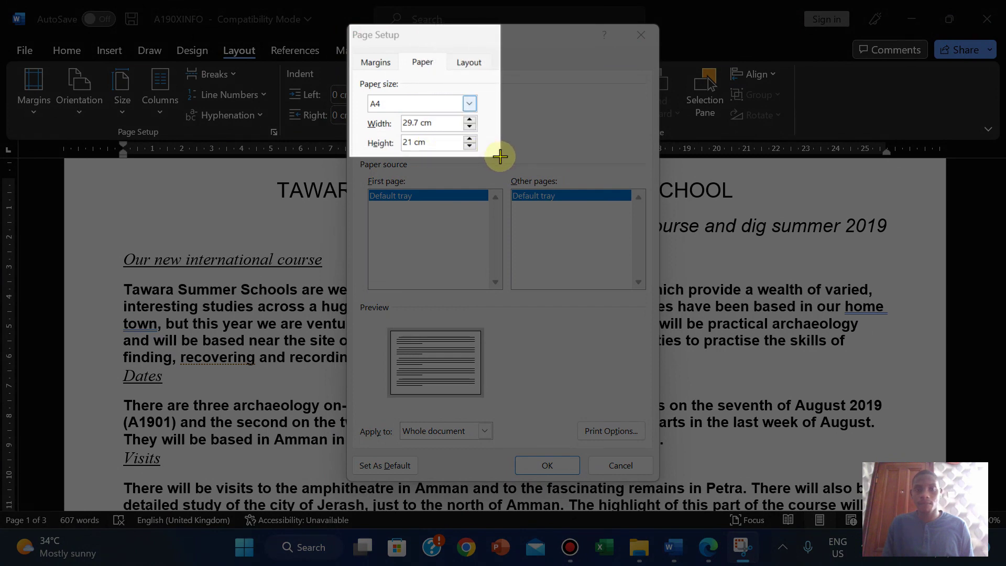
left_click_drag(499, 156, 501, 157)
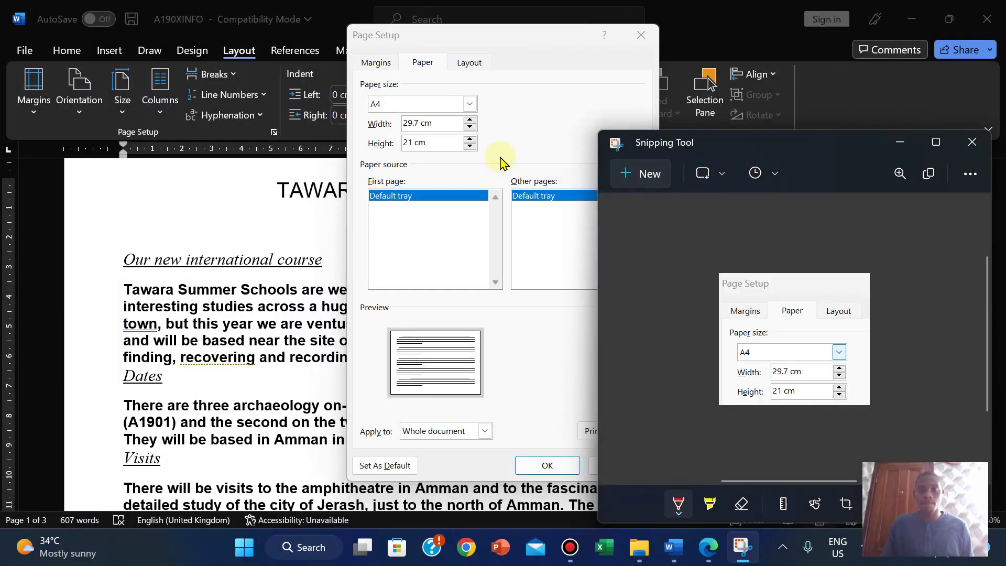
mouse_move(673, 547)
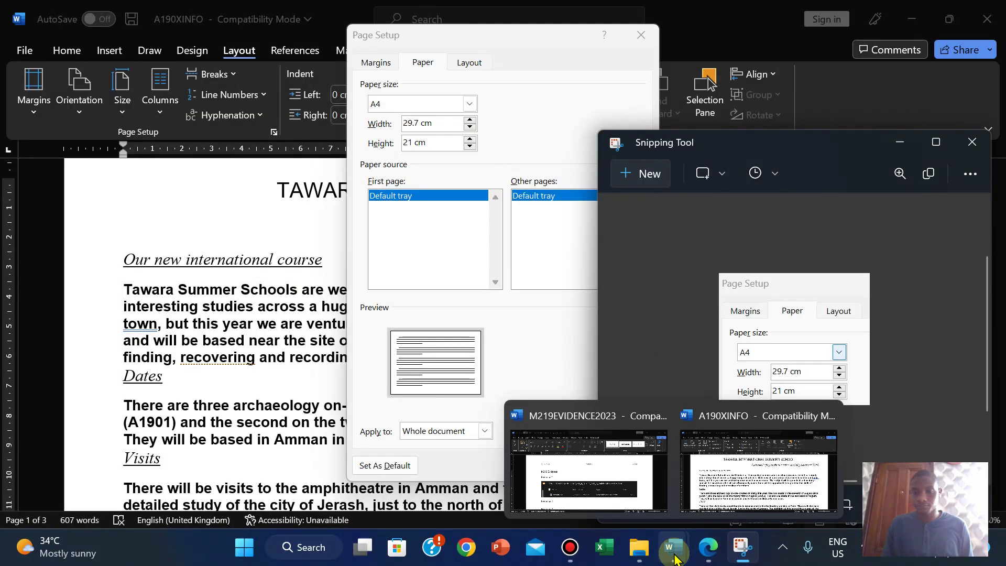
left_click(588, 476)
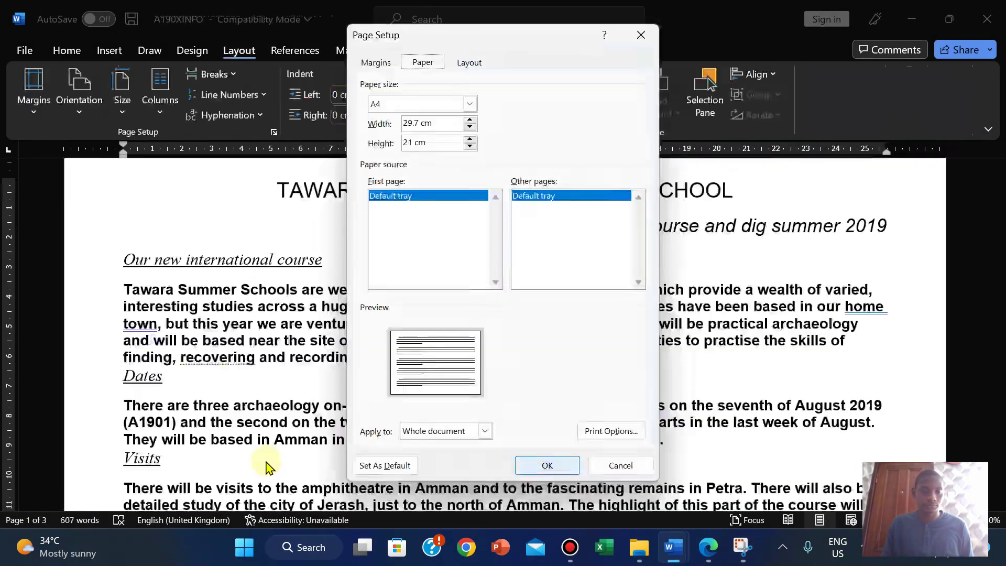
left_click(563, 464)
Step: Paste the A4 paper-size snip on a new line under Evidence 2 in M219EVIDENCE2023
mouse_move(673, 547)
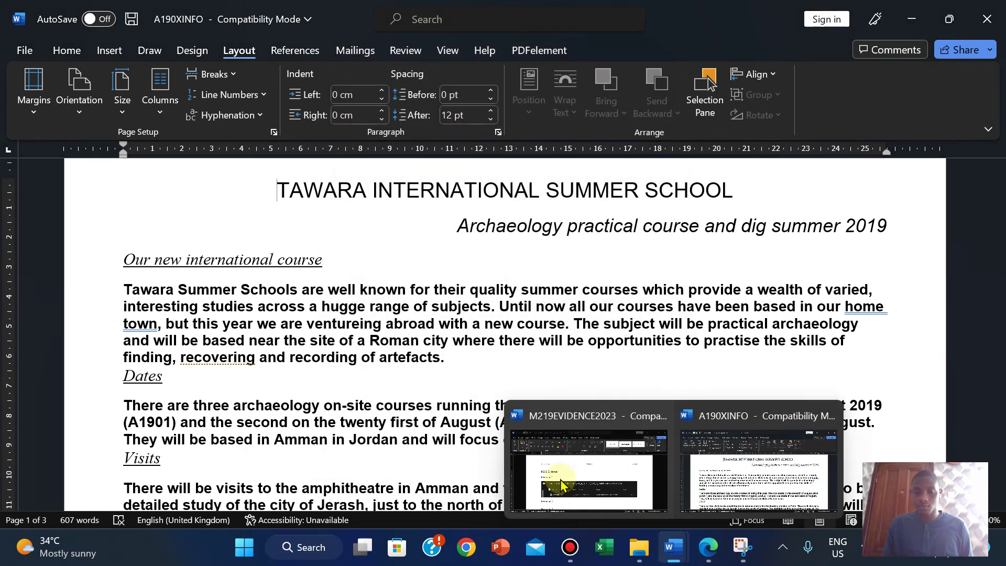
left_click(588, 475)
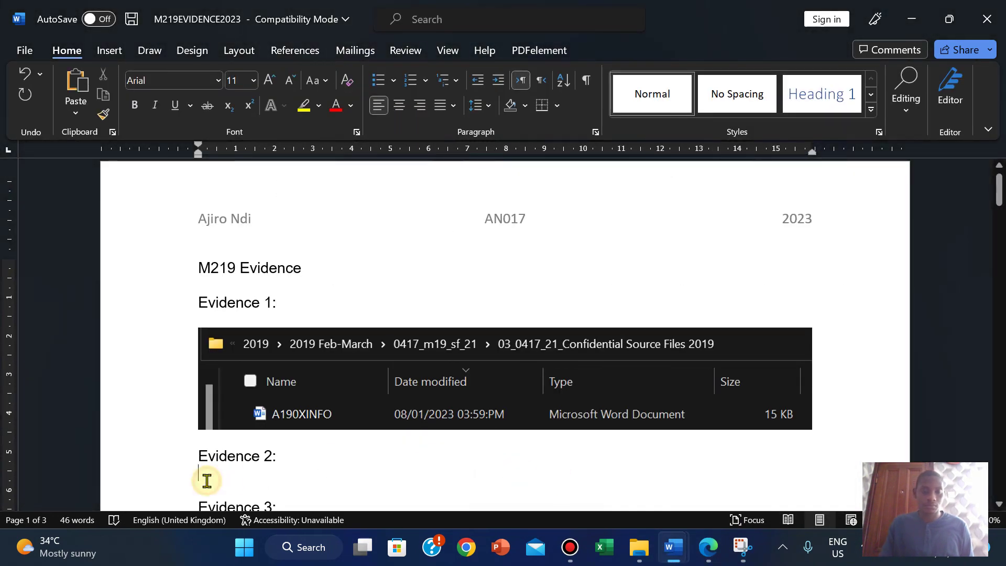
key("Return")
key("ctrl+v")
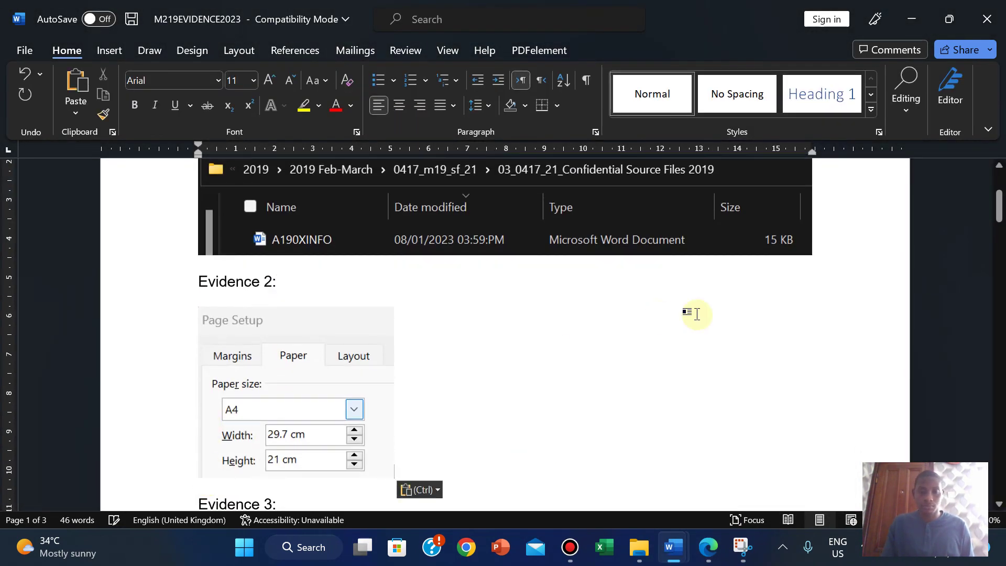
left_click(706, 555)
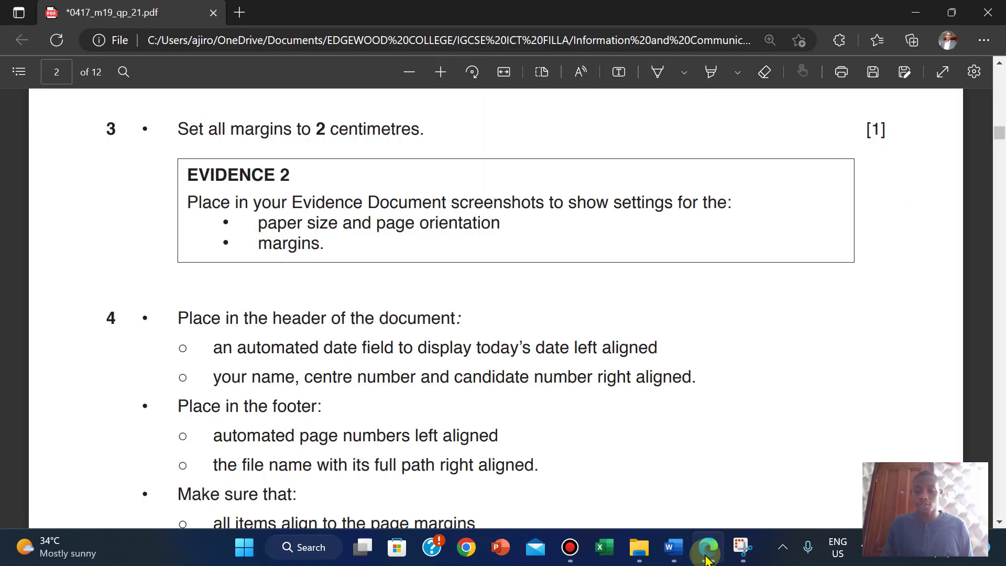
Step: Snip the Orientation section showing Landscape from A190XINFO's Page Setup Margins tab
mouse_move(673, 554)
left_click(726, 485)
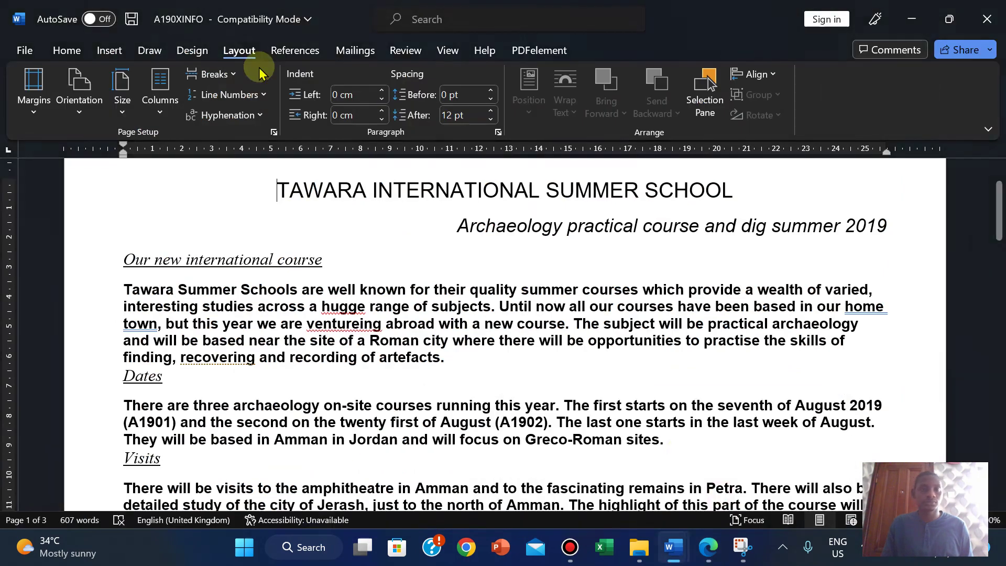
left_click(273, 133)
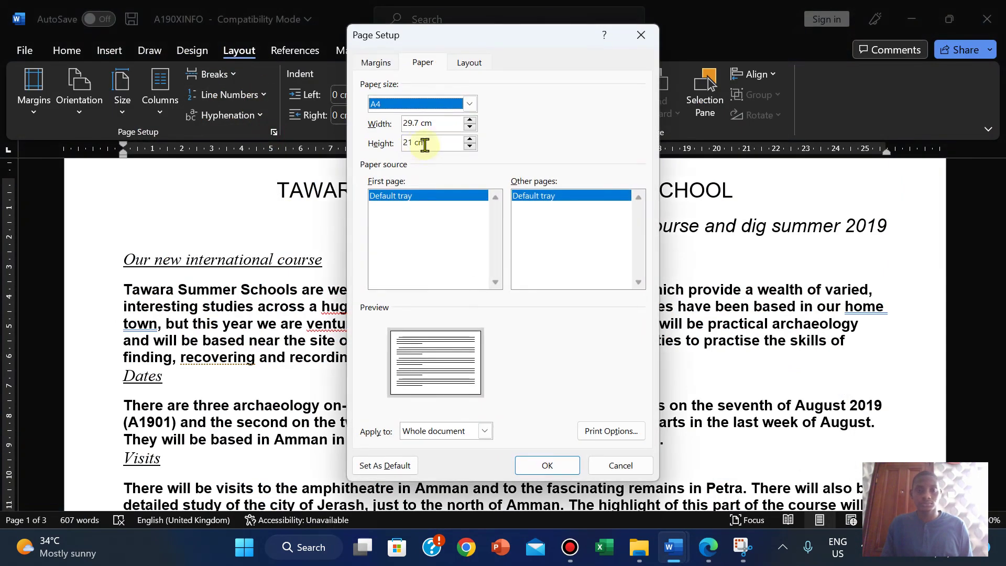
left_click(386, 64)
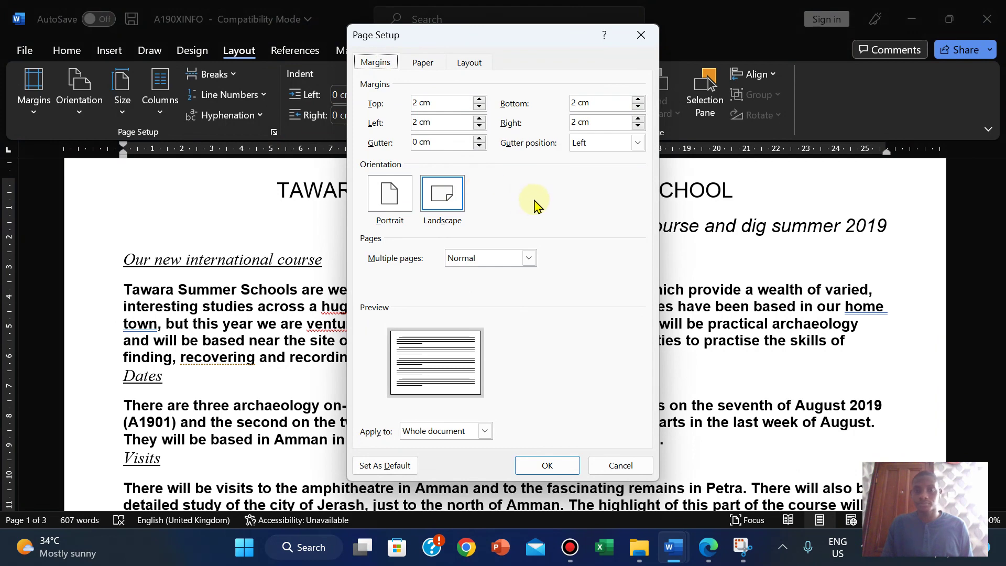
left_click(746, 455)
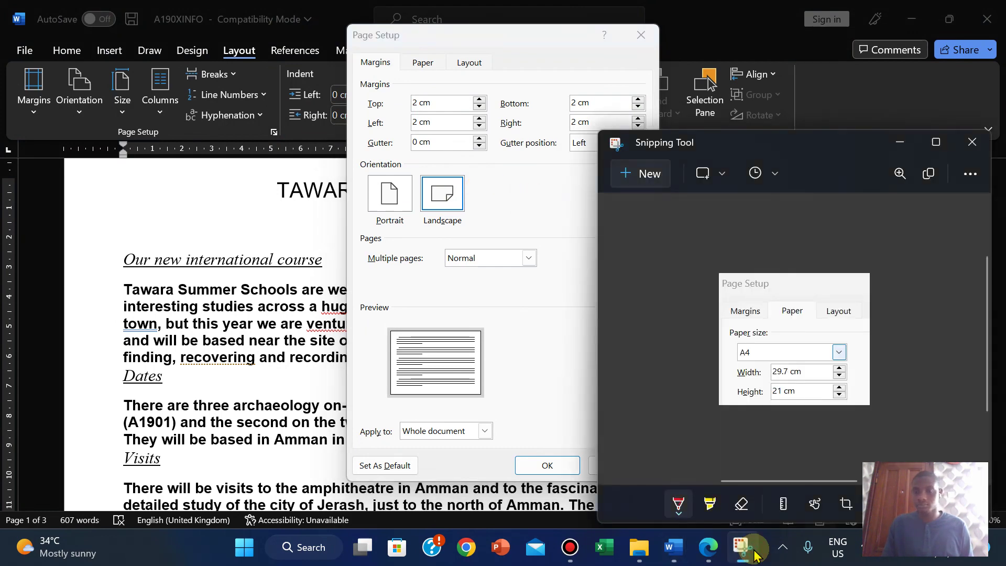
left_click(641, 170)
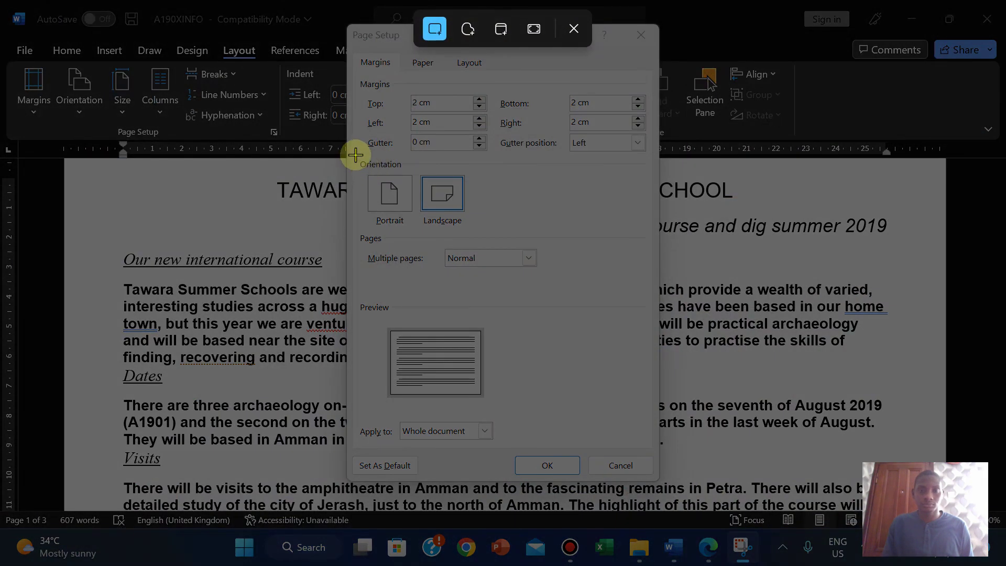
left_click_drag(355, 155, 472, 233)
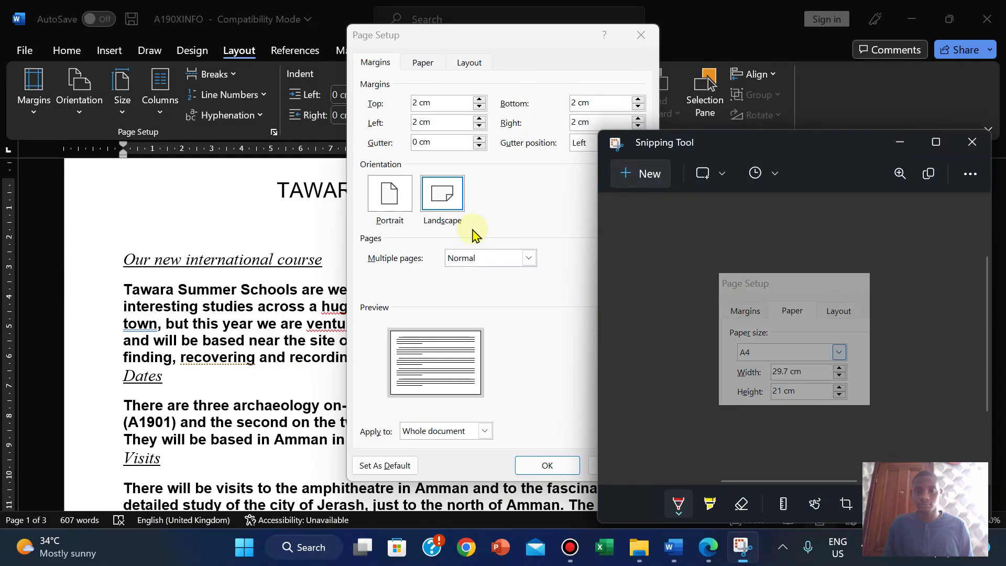
mouse_move(673, 551)
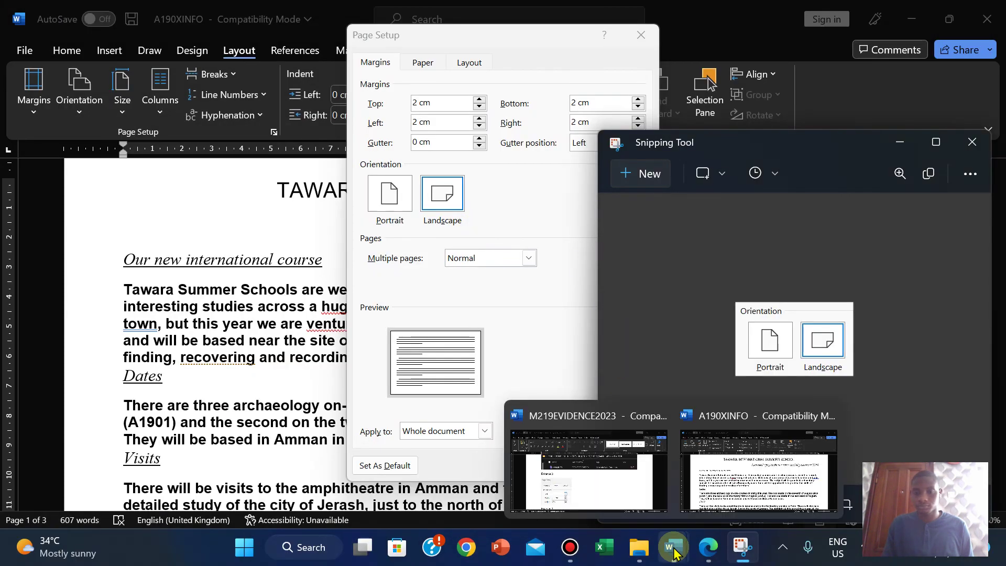
left_click(606, 478)
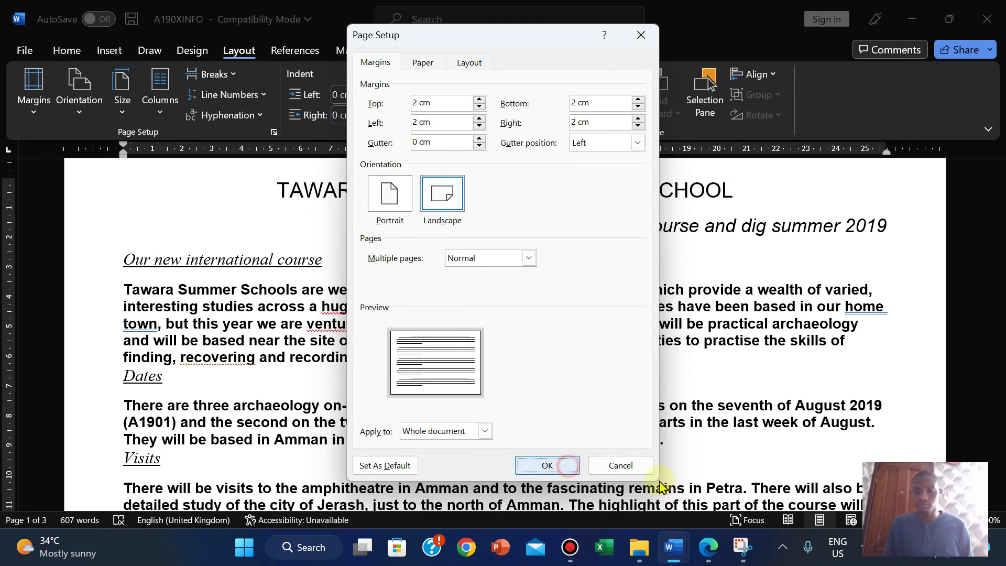
left_click(547, 466)
mouse_move(673, 544)
left_click(582, 435)
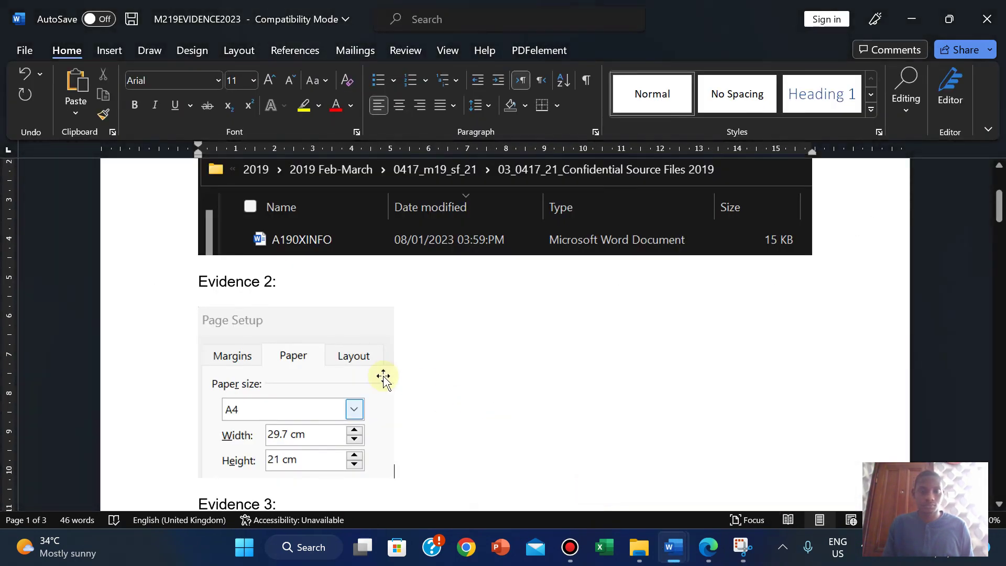
Step: Paste the Landscape Orientation screenshot beside the paper-size image under Evidence 2 and enlarge it
key("ctrl+v")
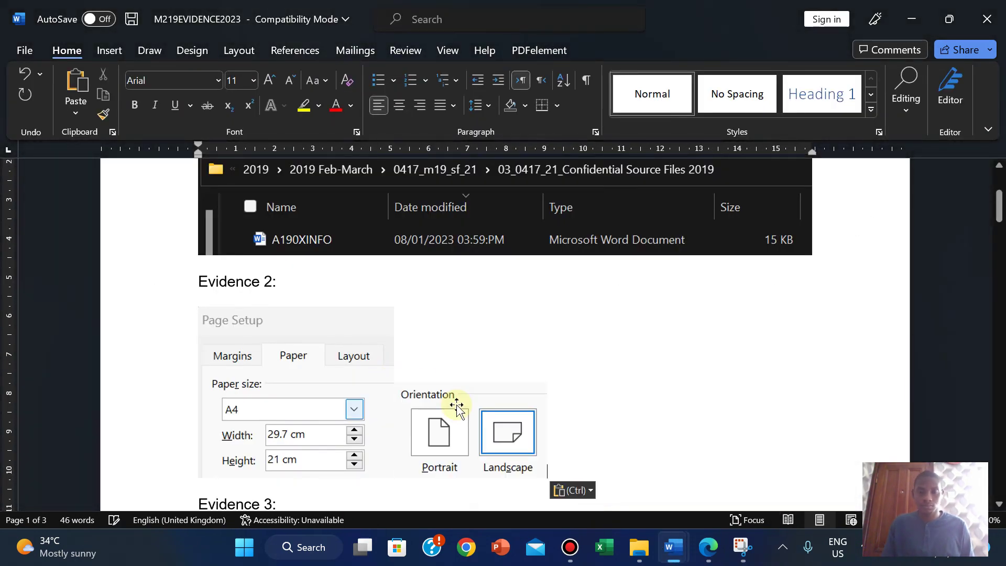
left_click(487, 414)
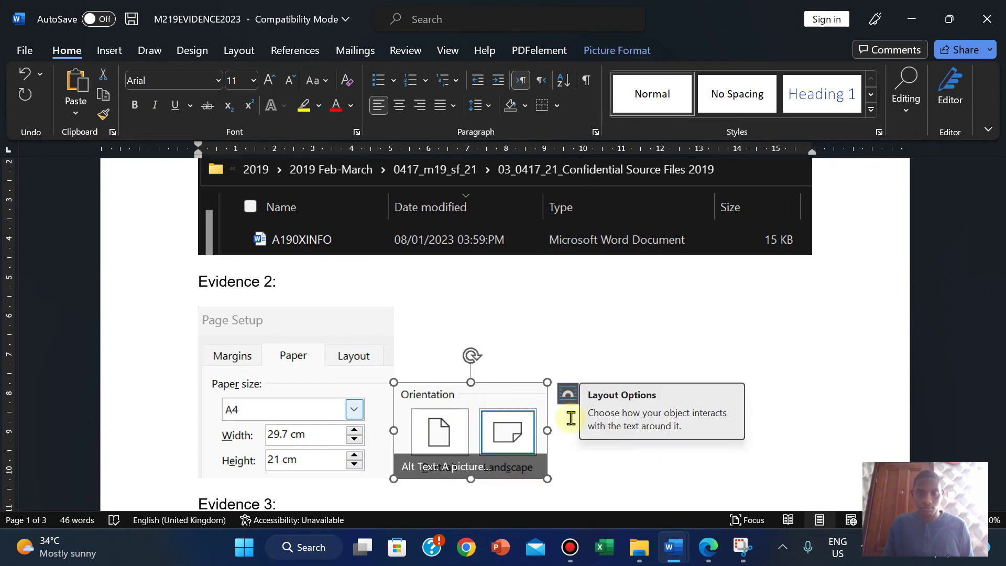
left_click(570, 465)
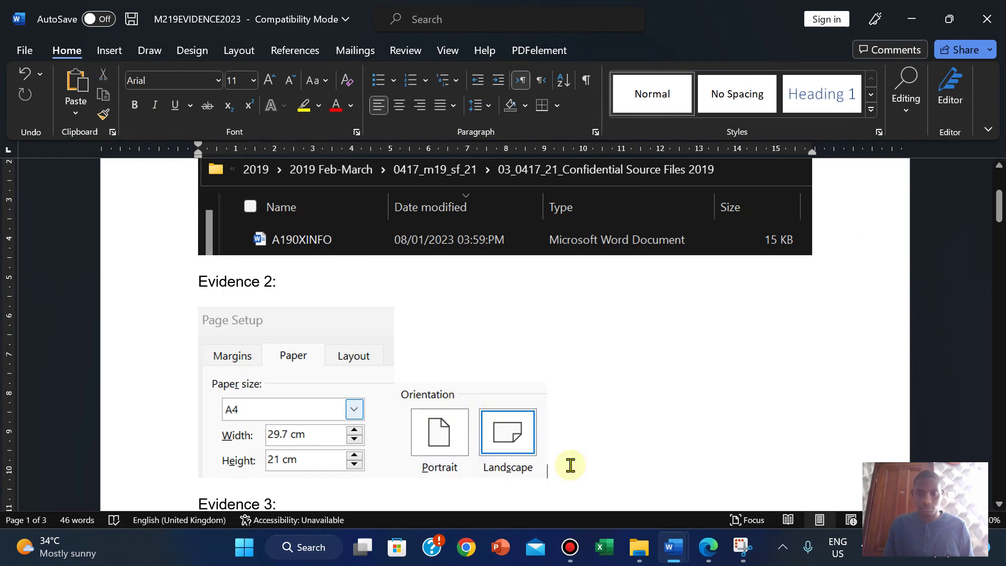
left_click(505, 438)
left_click_drag(548, 379, 603, 308)
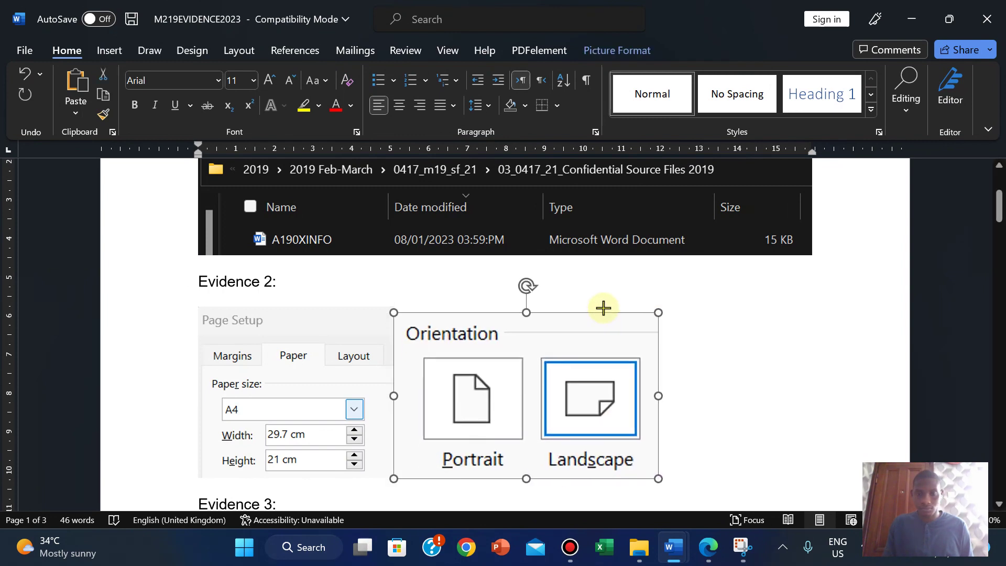
Step: Fine-tune the Orientation picture to match the paper-size image's height, then view the exam PDF
left_click(708, 424)
left_click(628, 452)
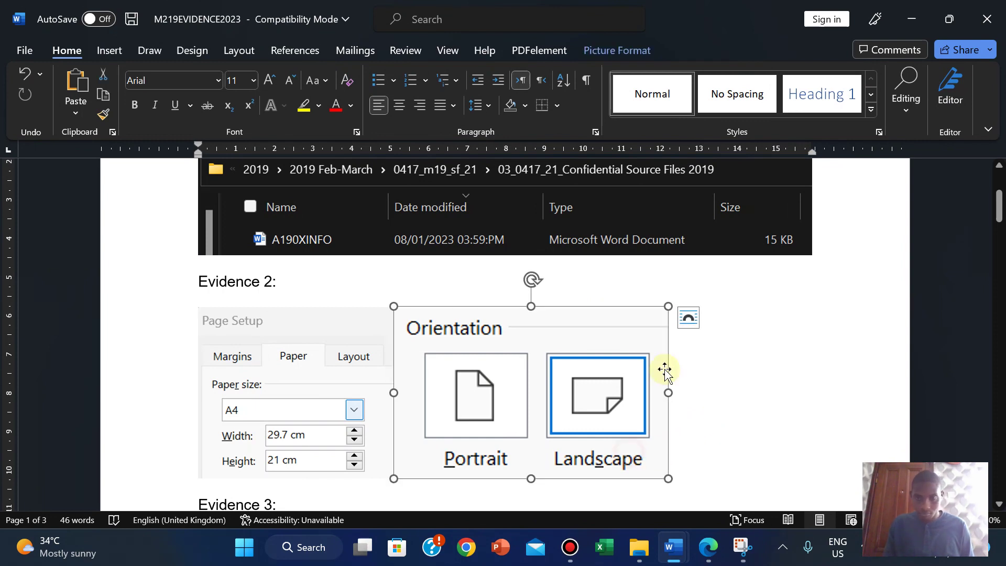
left_click_drag(667, 305, 661, 310)
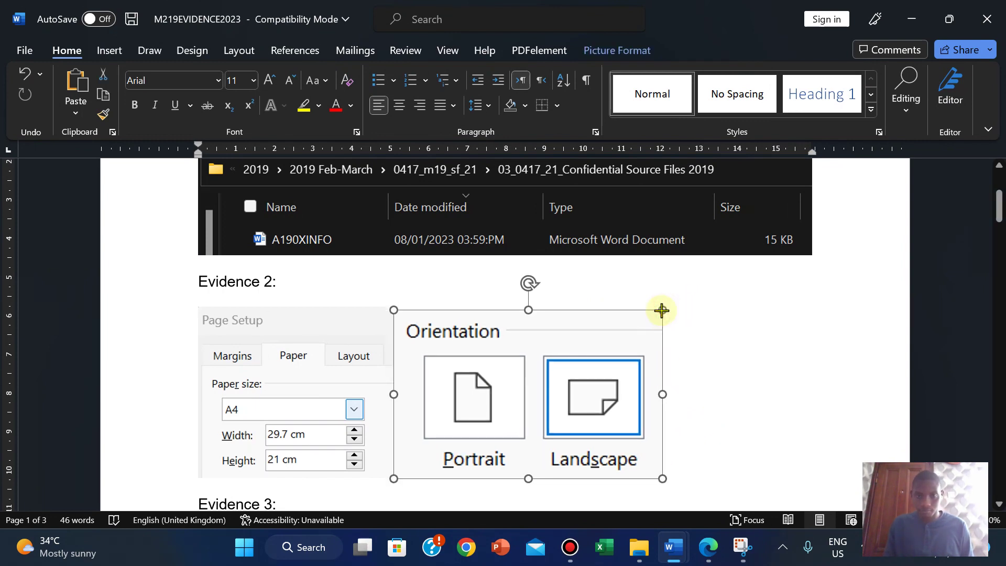
left_click(716, 420)
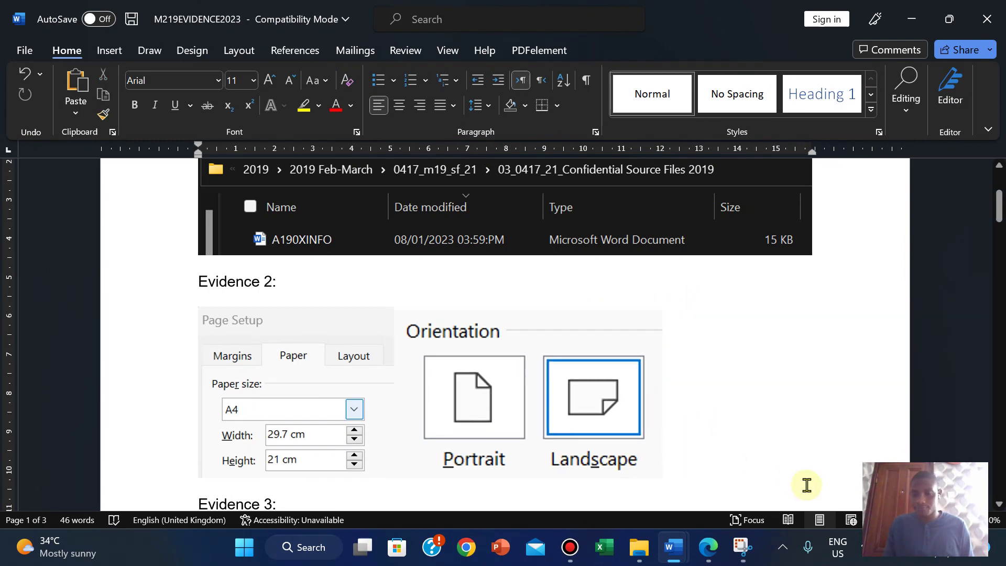
left_click(707, 547)
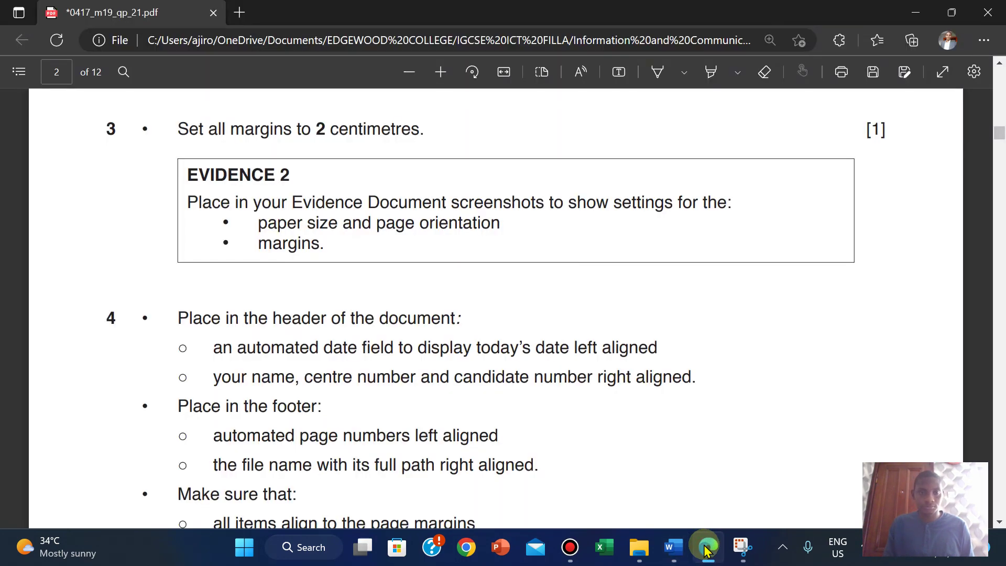
Step: Open the Page Setup margin settings in the A190XINFO document
mouse_move(673, 547)
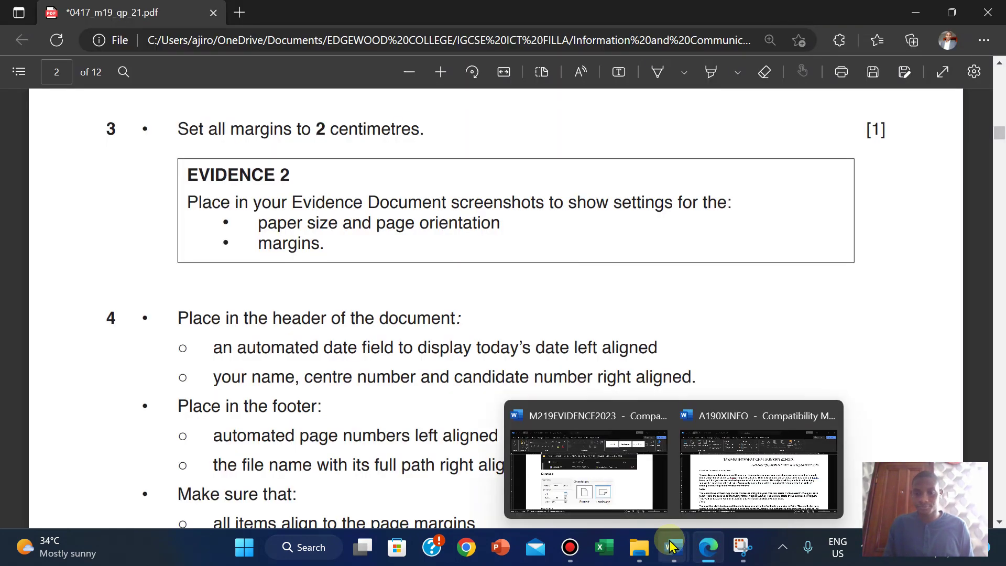
left_click(733, 450)
left_click(274, 132)
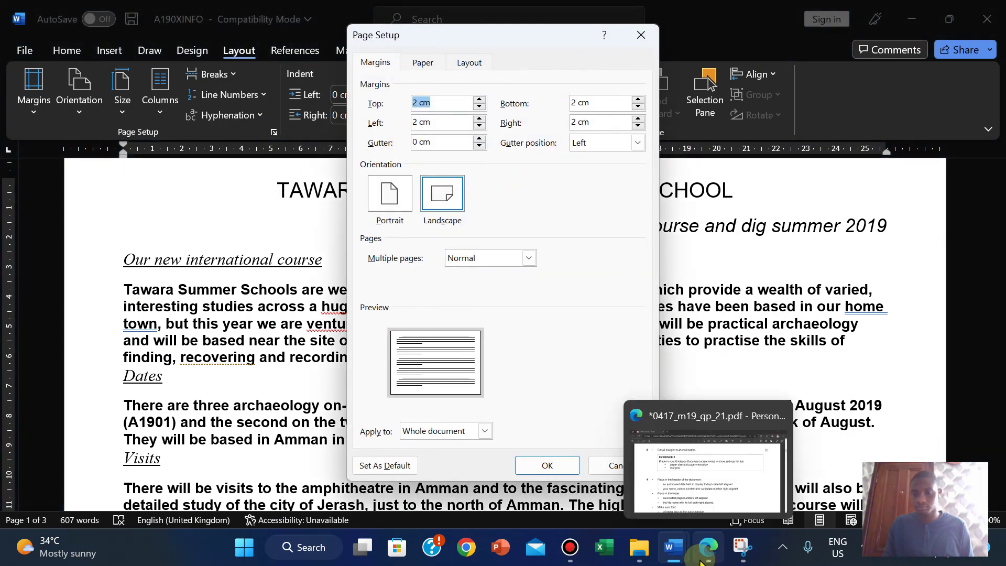
Step: Snip the Margins section showing 2 cm on every side, then close Page Setup
left_click(743, 547)
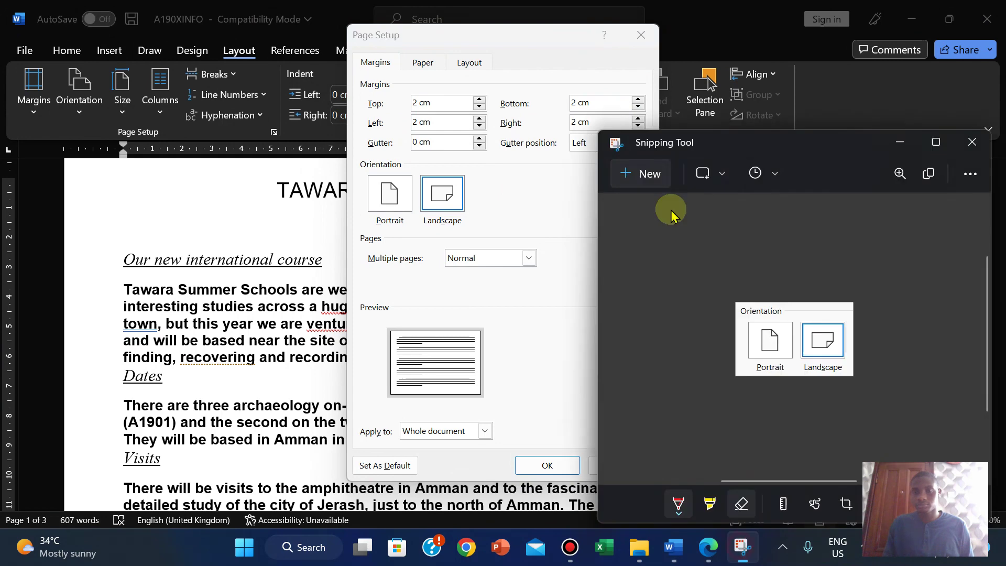
left_click(649, 175)
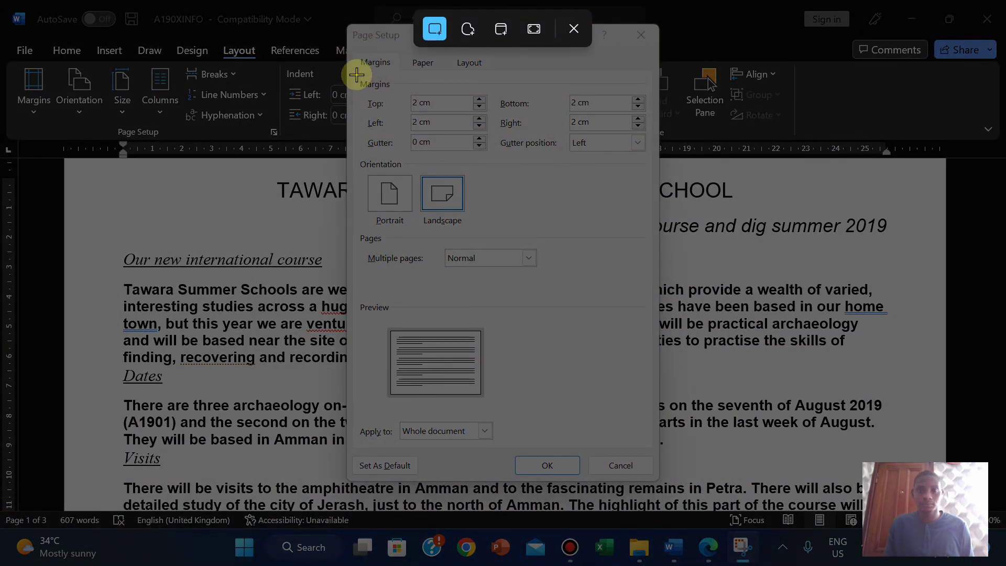
left_click_drag(356, 75, 654, 156)
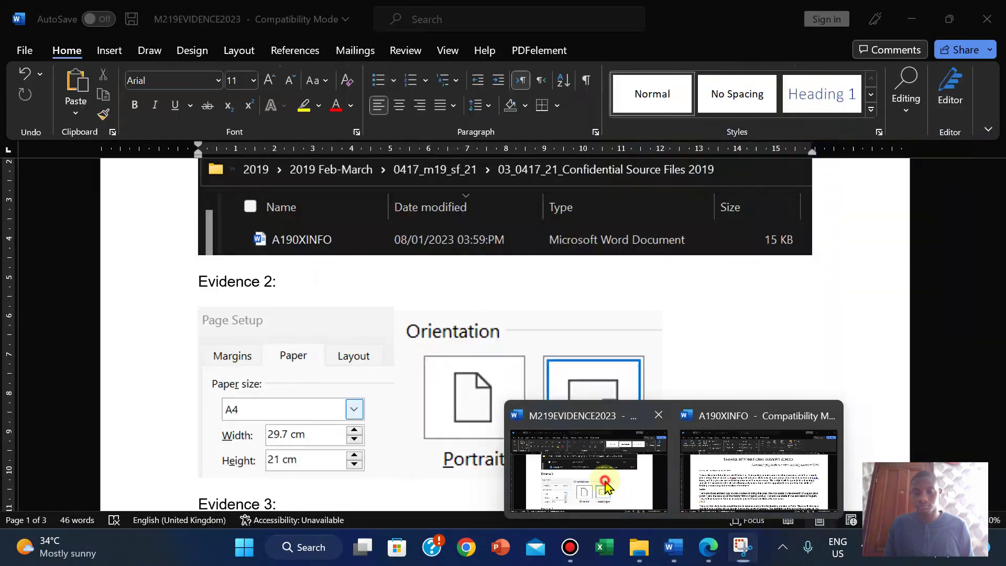
left_click(759, 461)
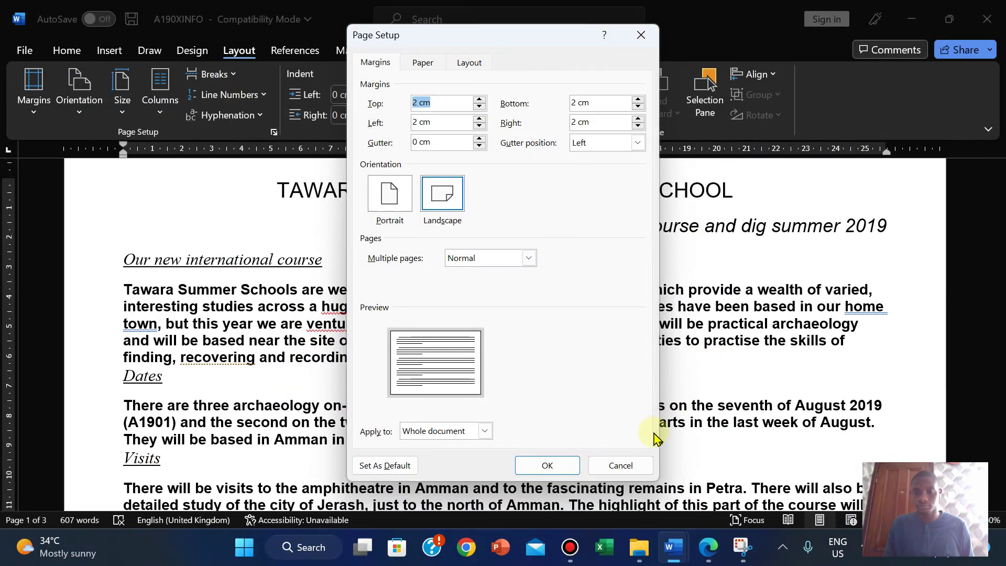
left_click(547, 465)
Step: Paste the 2 cm Margins screenshot into M219EVIDENCE2023 below the Evidence 2 images and enlarge it to match
mouse_move(673, 547)
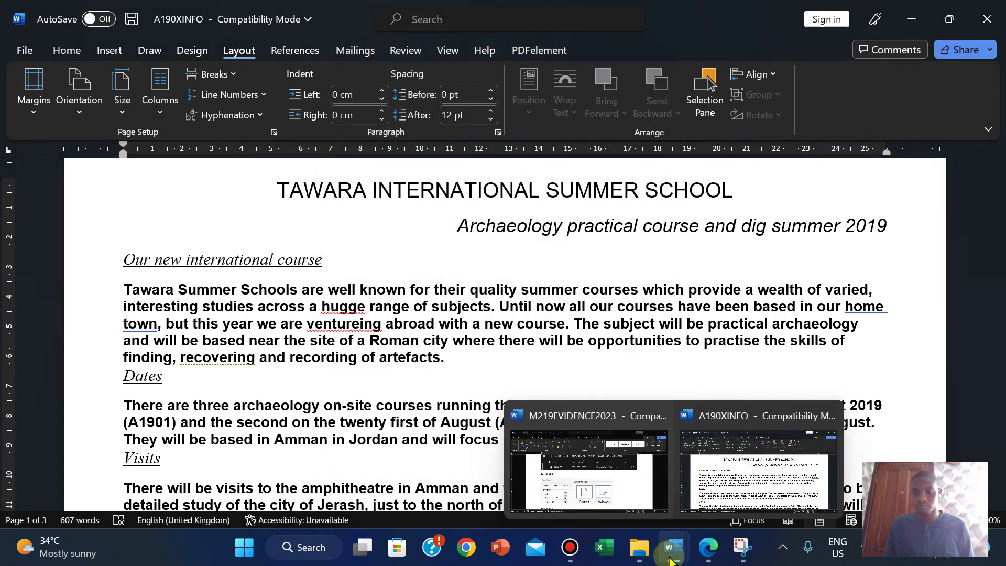
left_click(602, 489)
key("ctrl+v")
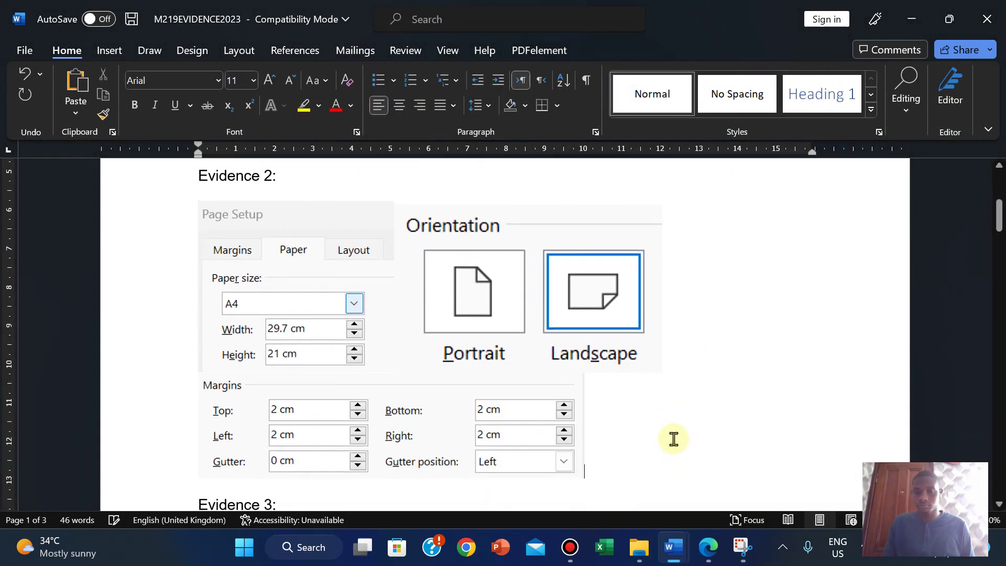
left_click(461, 443)
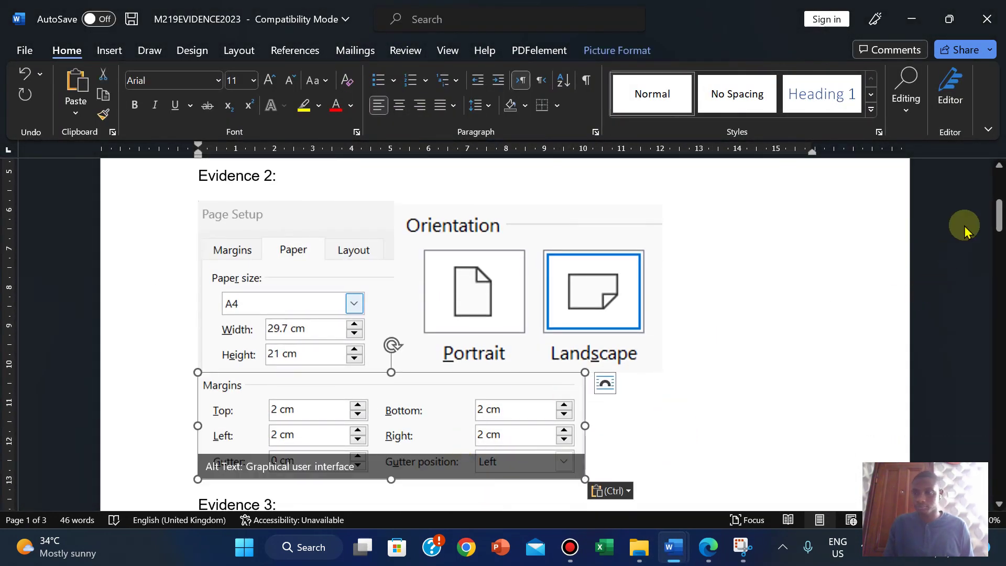
left_click_drag(995, 212, 995, 226)
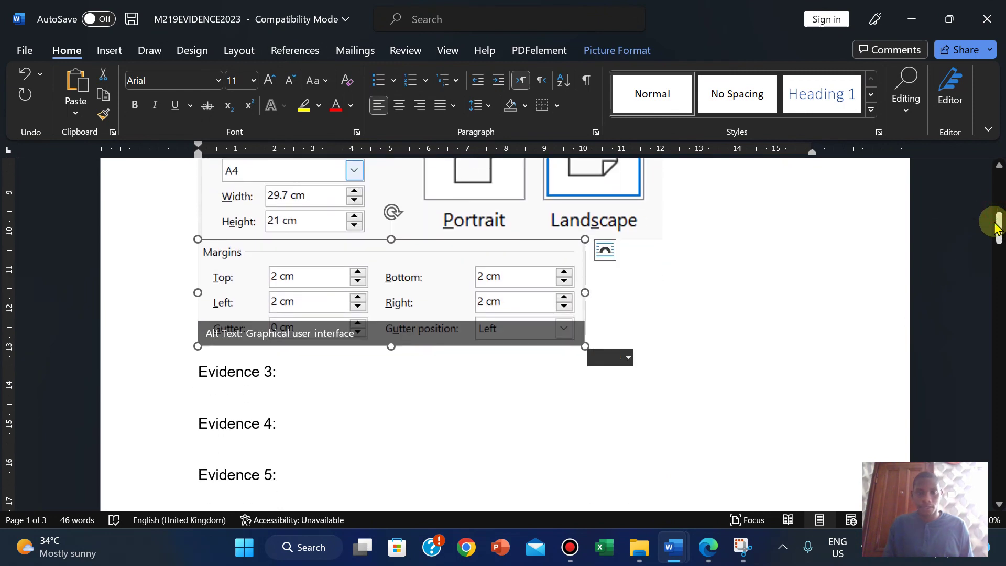
left_click_drag(585, 346, 656, 348)
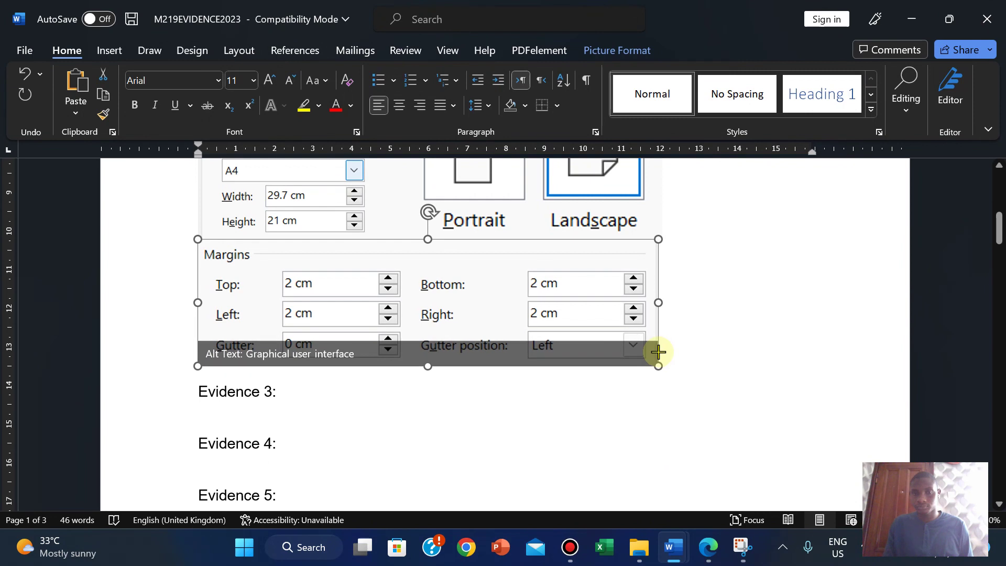
left_click(698, 321)
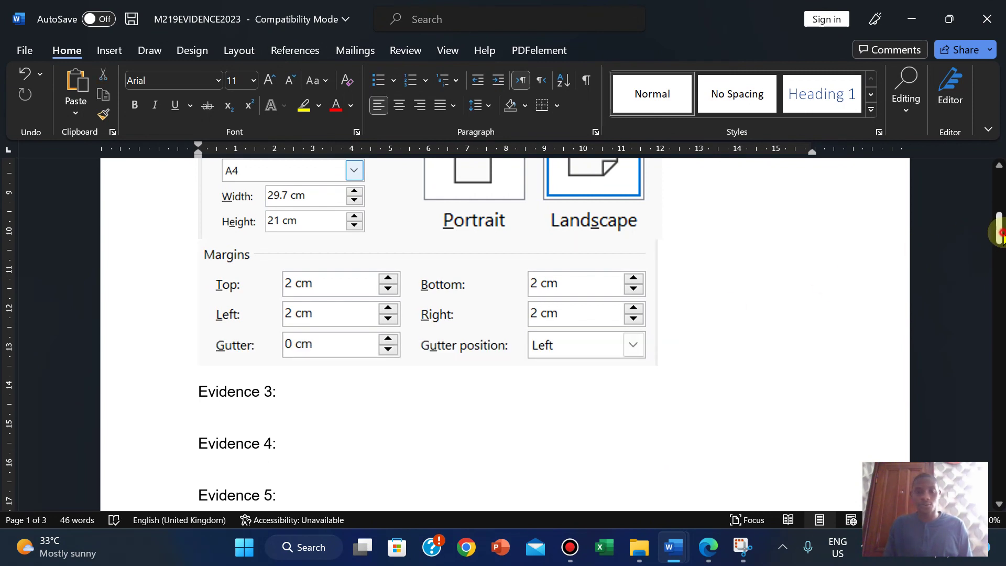
left_click_drag(999, 233, 1000, 223)
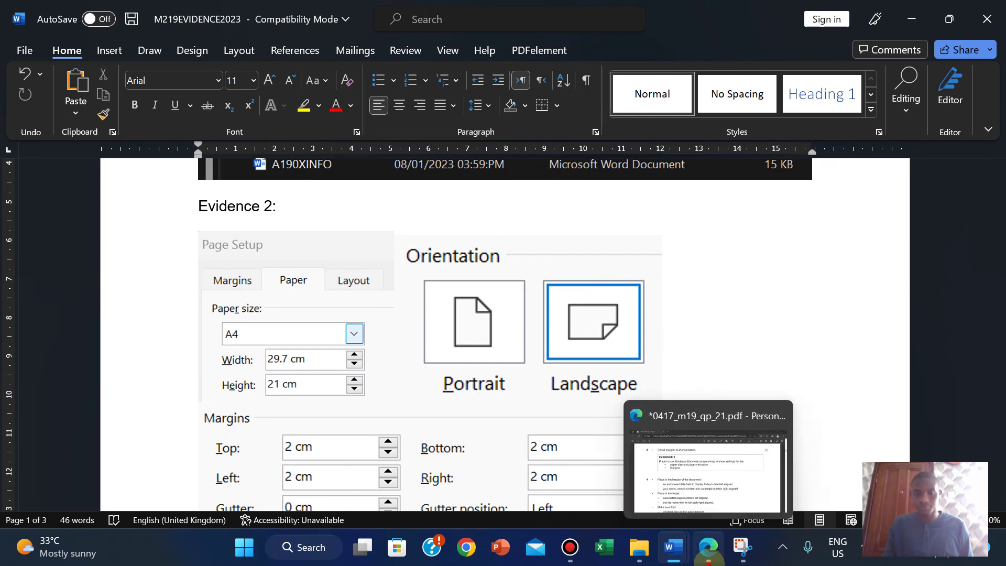
Step: Check the exam paper, then scroll through Evidence 2 in the M219EVIDENCE2023 document
left_click(709, 547)
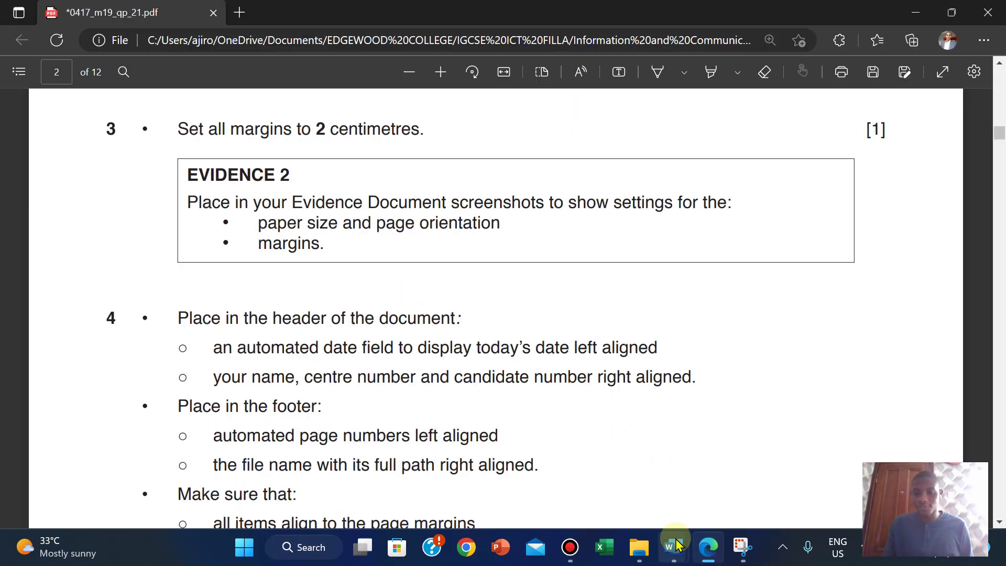
mouse_move(674, 545)
left_click(588, 477)
left_click(588, 476)
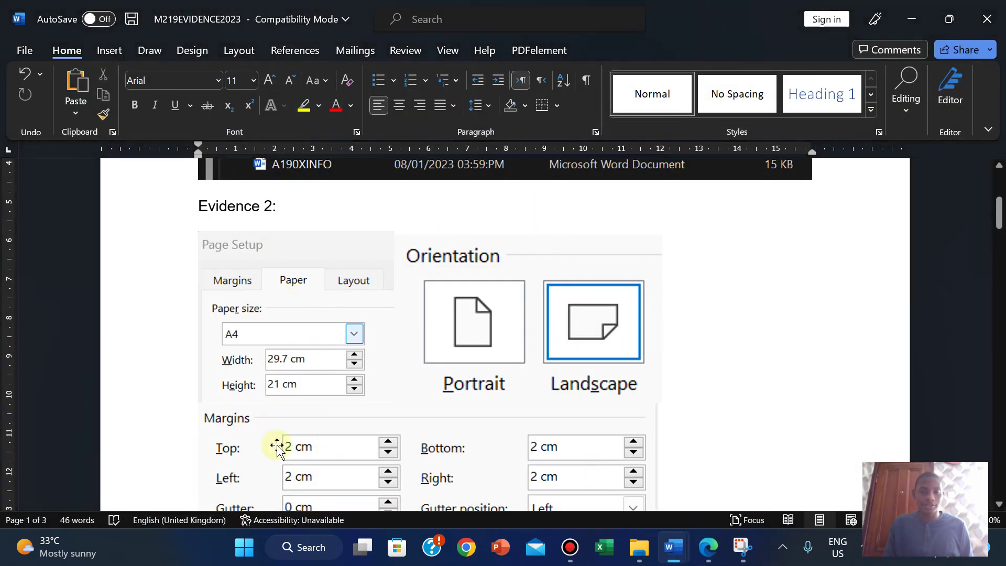
left_click_drag(998, 212, 998, 235)
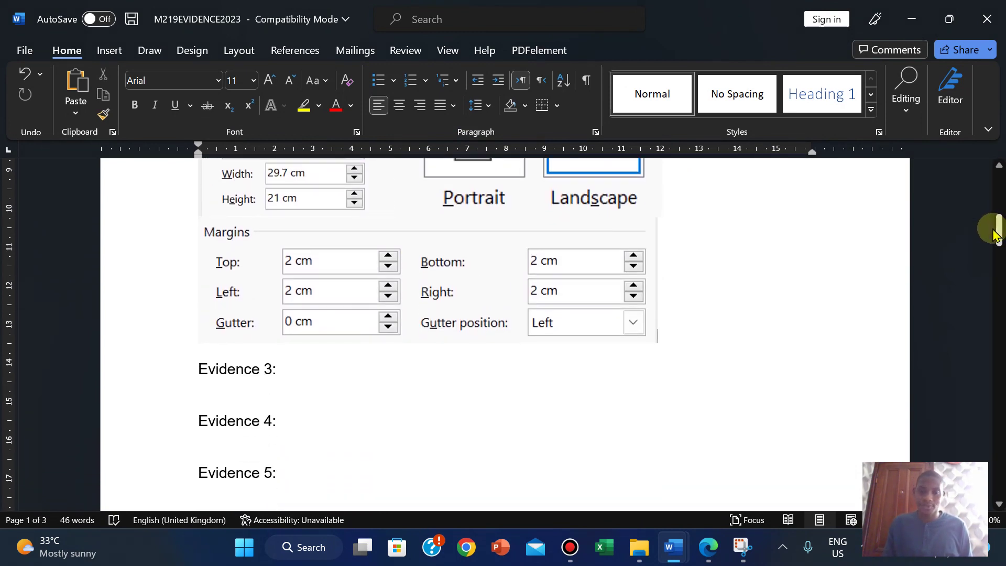
Step: Highlight question 2 through the Evidence 2 box in green on the exam PDF
left_click(708, 547)
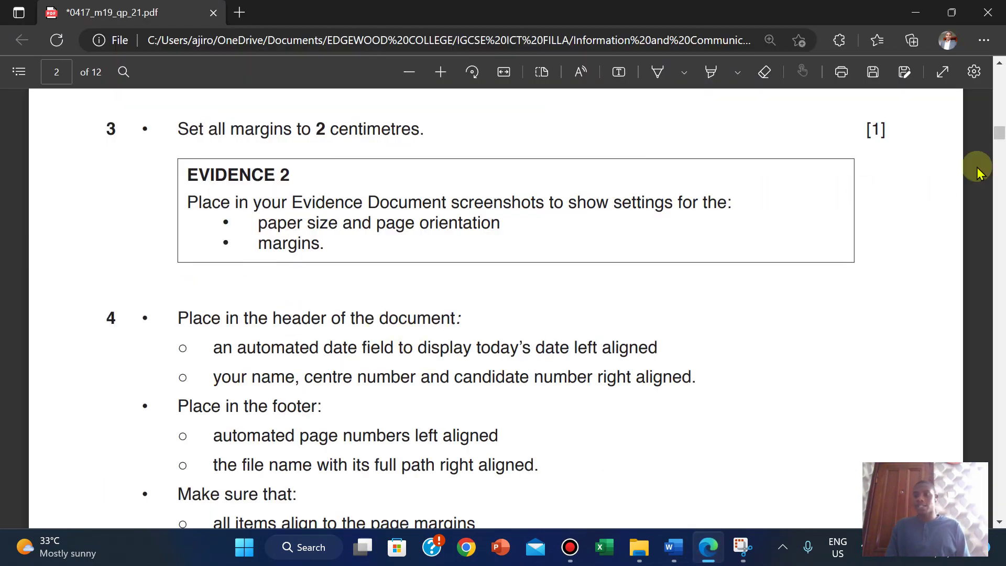
left_click_drag(997, 139, 1000, 134)
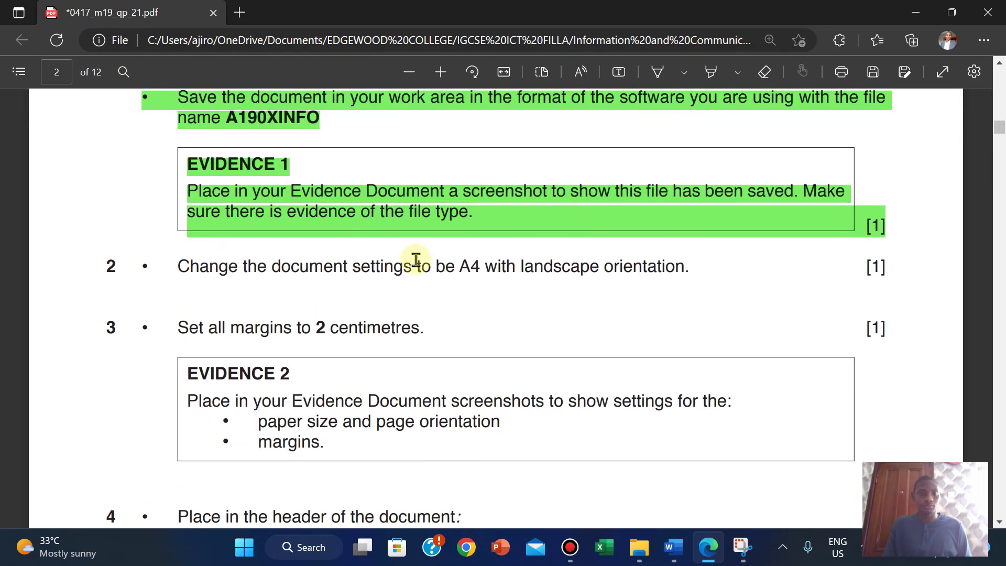
left_click_drag(105, 262, 341, 442)
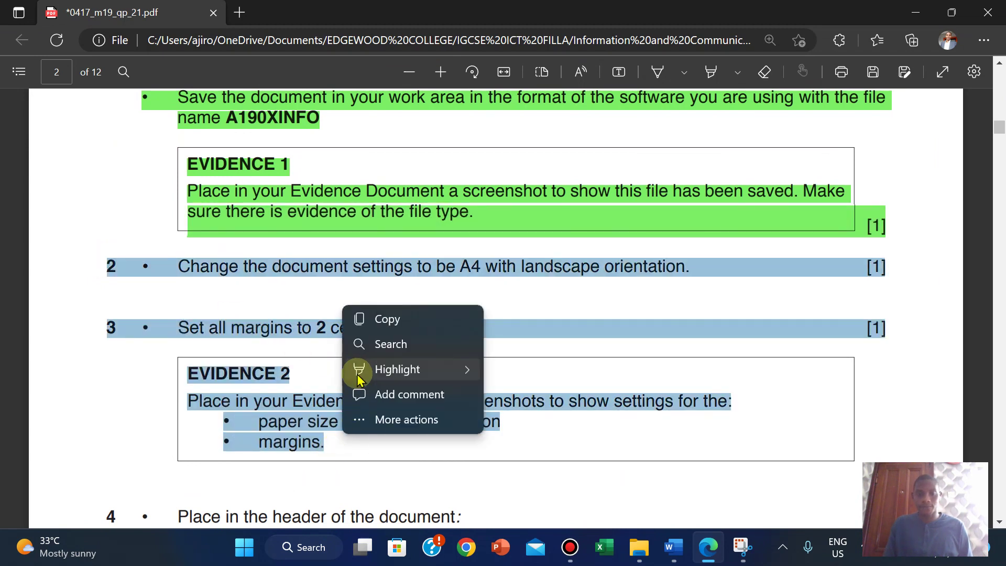
mouse_move(476, 365)
left_click(518, 393)
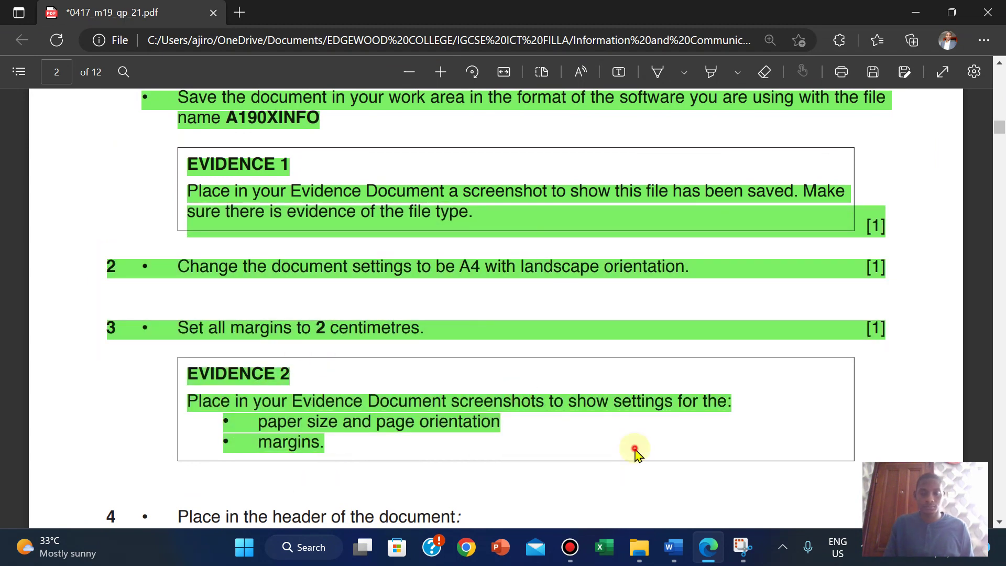
scroll(635, 453, "up", 2)
scroll(634, 453, "down", 8)
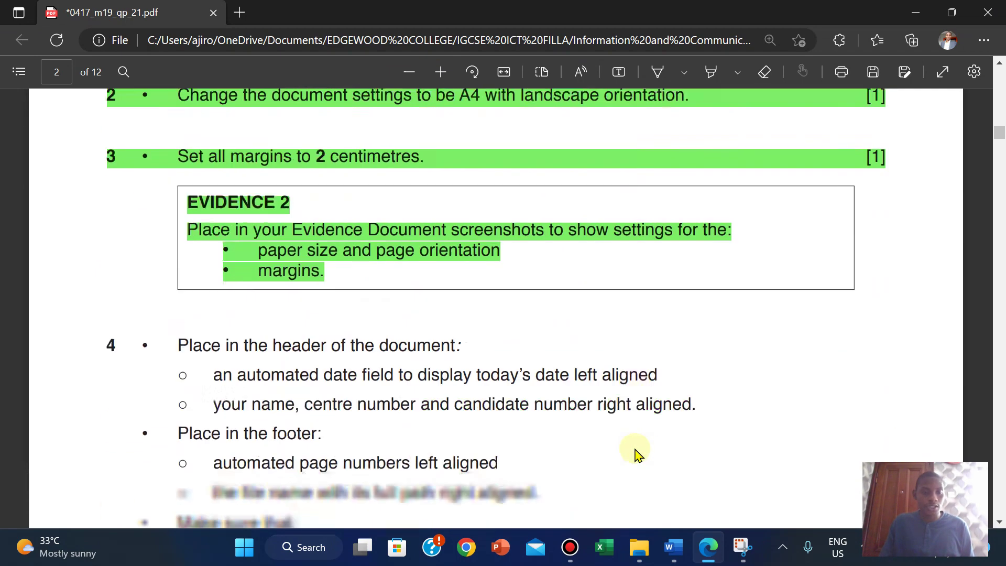
scroll(635, 453, "down", 1)
scroll(635, 453, "up", 1)
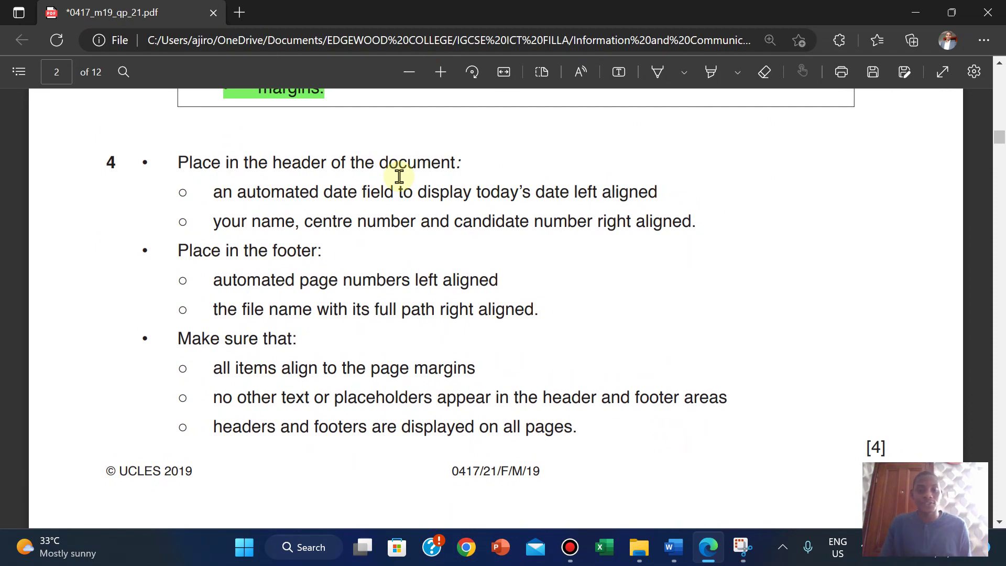
Step: Return to the A190XINFO document in Word
mouse_move(673, 546)
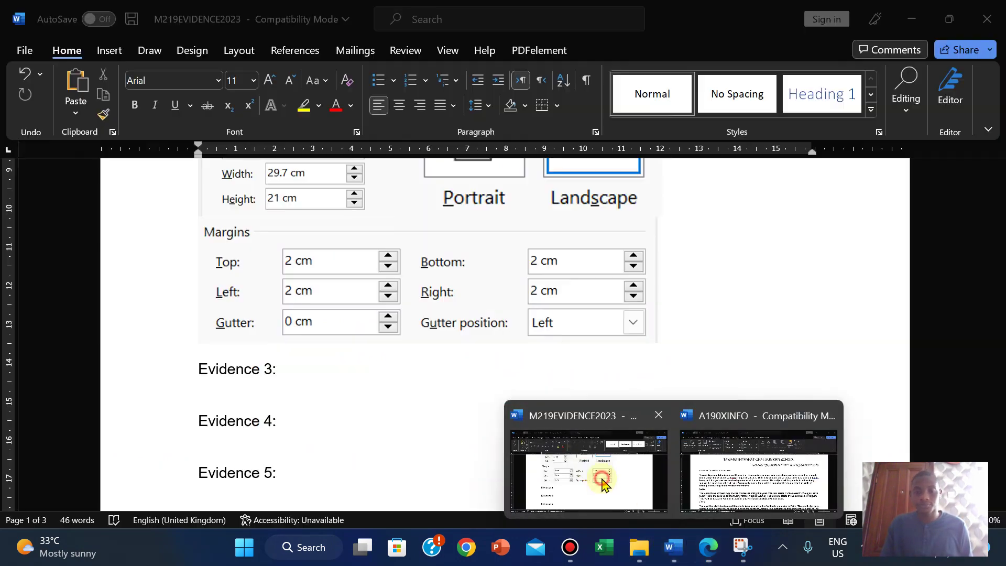
left_click(601, 479)
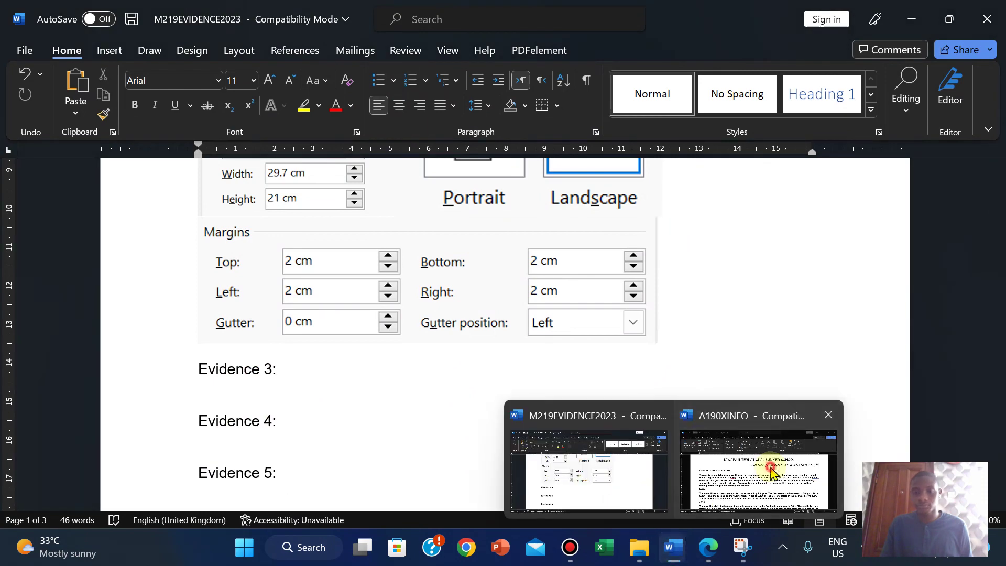
left_click(771, 472)
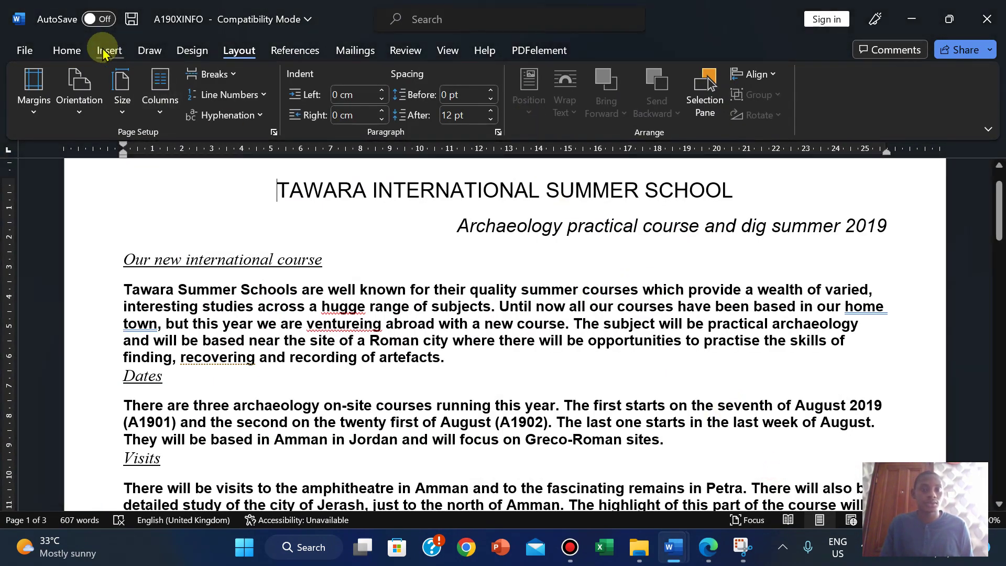
Step: Insert a Blank (Three Columns) header into A190XINFO
left_click(105, 51)
left_click(691, 74)
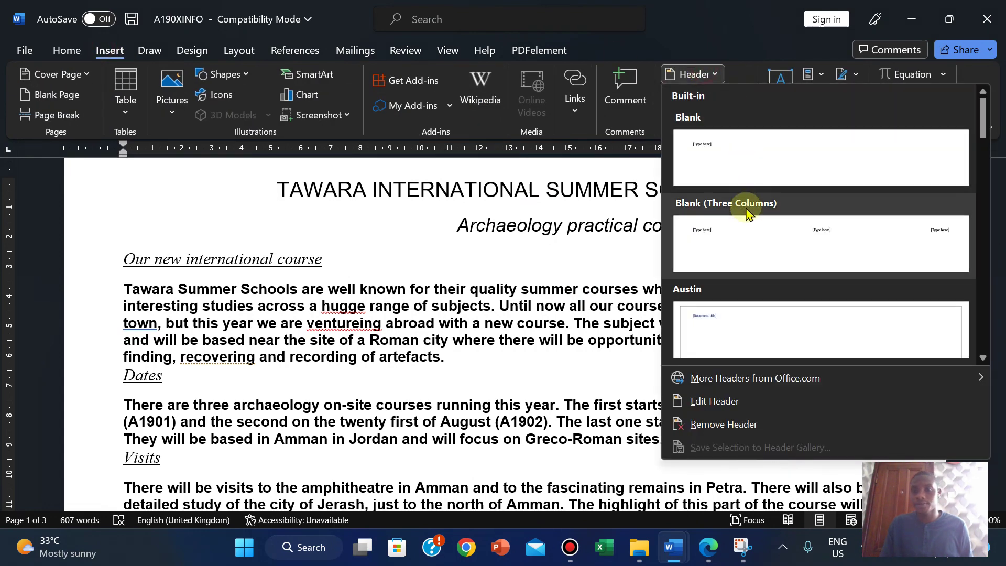
left_click(741, 225)
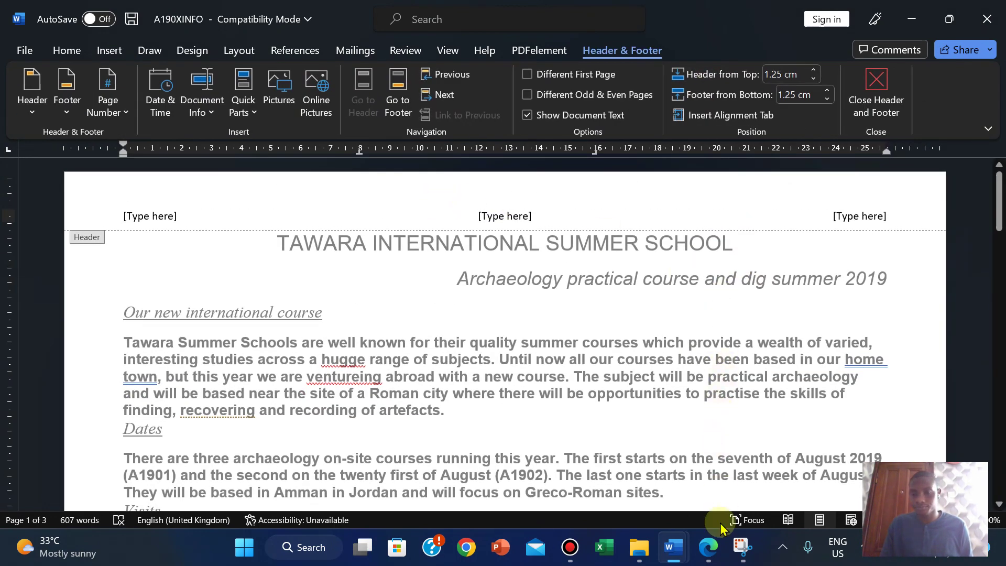
Step: Check the exam's header requirements and select the header's left [Type here] placeholder
left_click(712, 555)
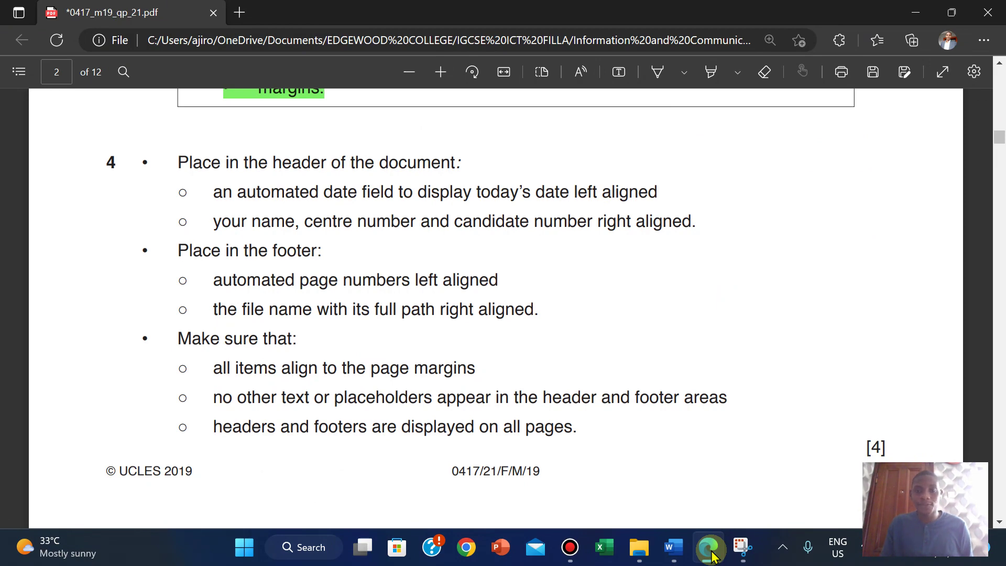
mouse_move(673, 546)
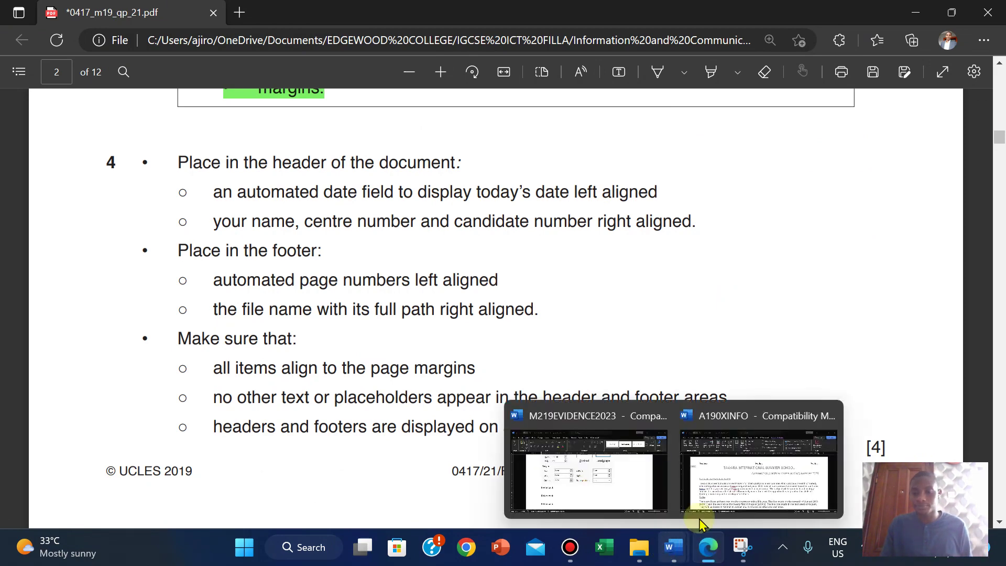
left_click(763, 480)
left_click(159, 216)
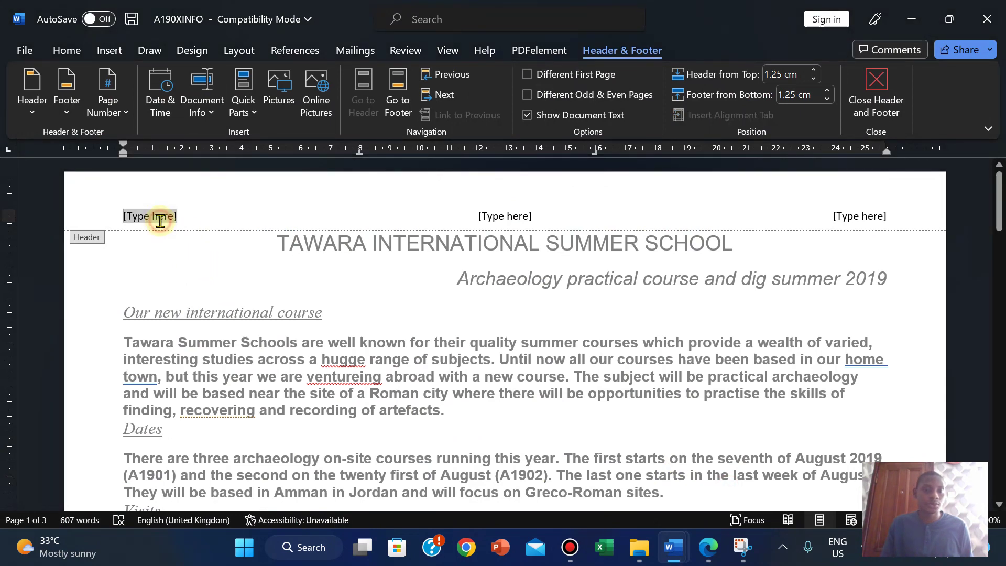
left_click(109, 101)
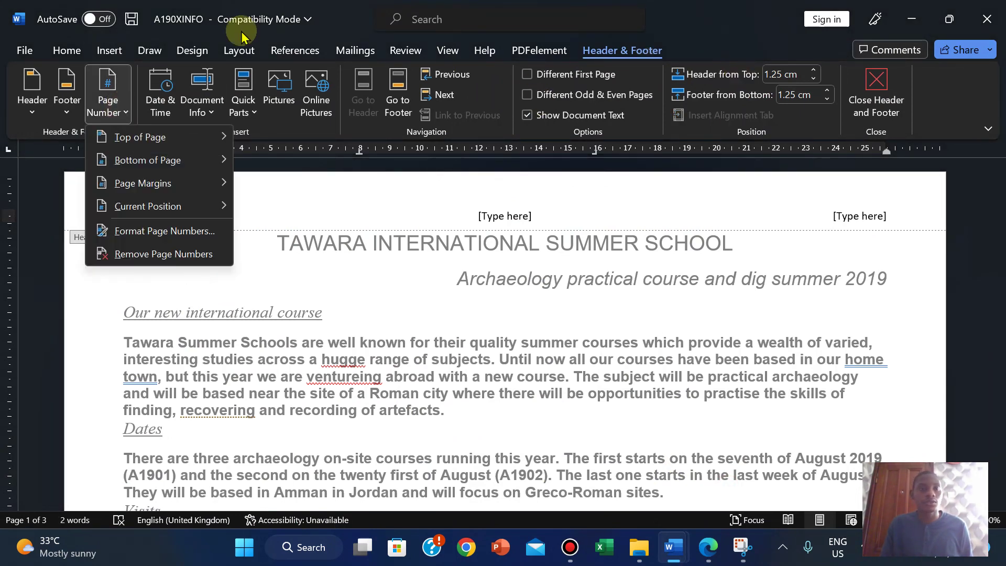
left_click(108, 51)
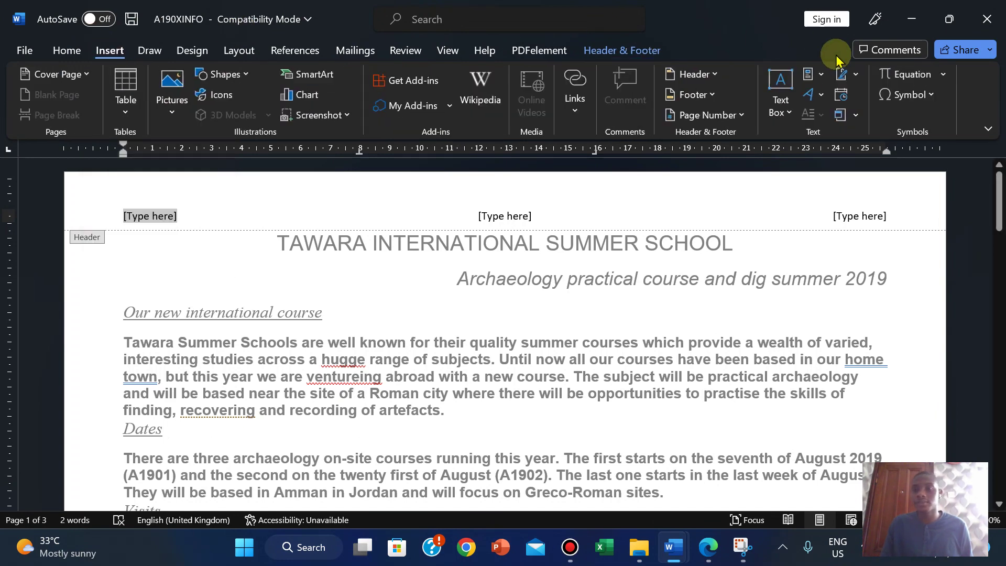
Step: Insert a Date field in dd MMMM yyyy format (08 January 2023) in the header's left slot
left_click(814, 74)
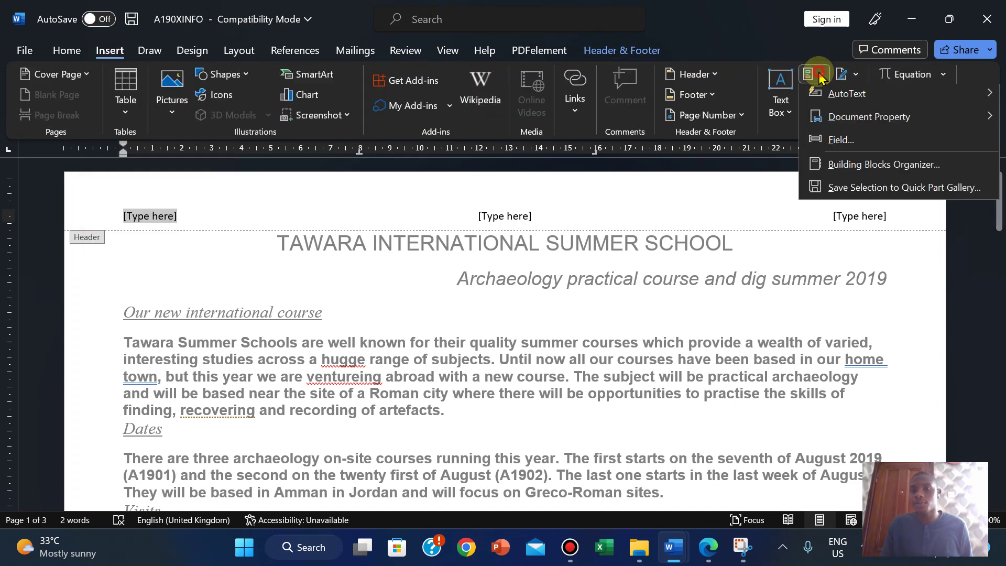
left_click(841, 144)
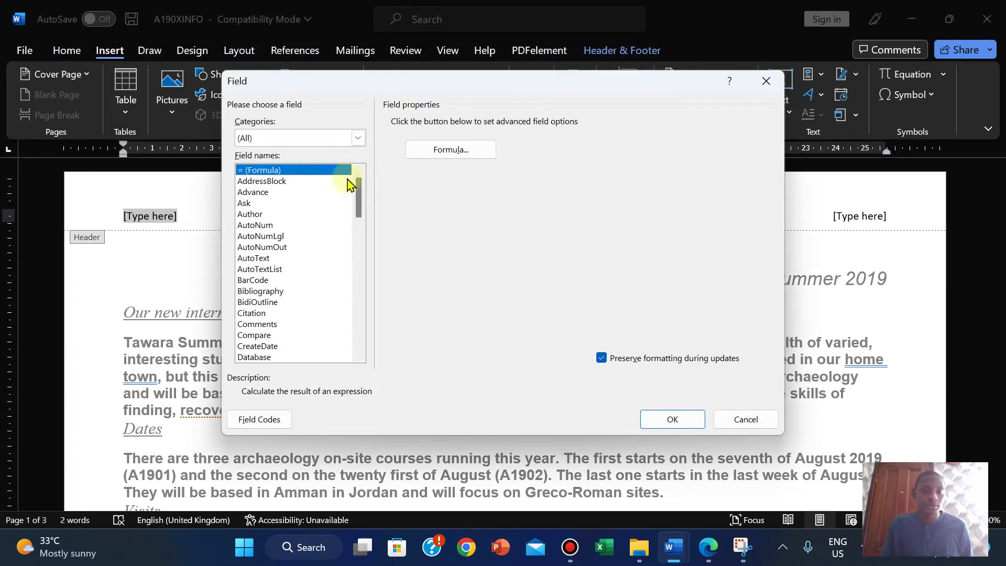
left_click_drag(358, 191, 359, 227)
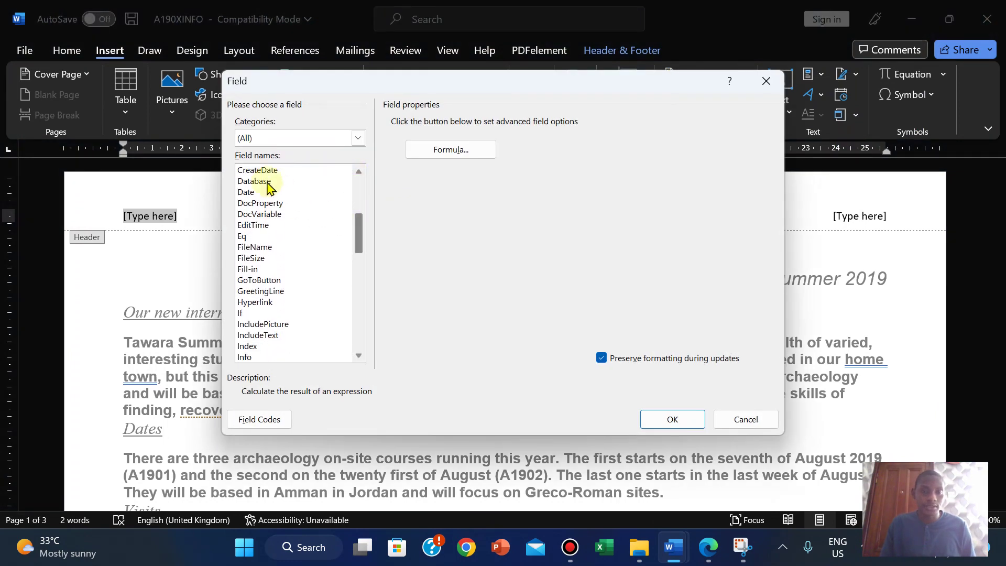
left_click(246, 194)
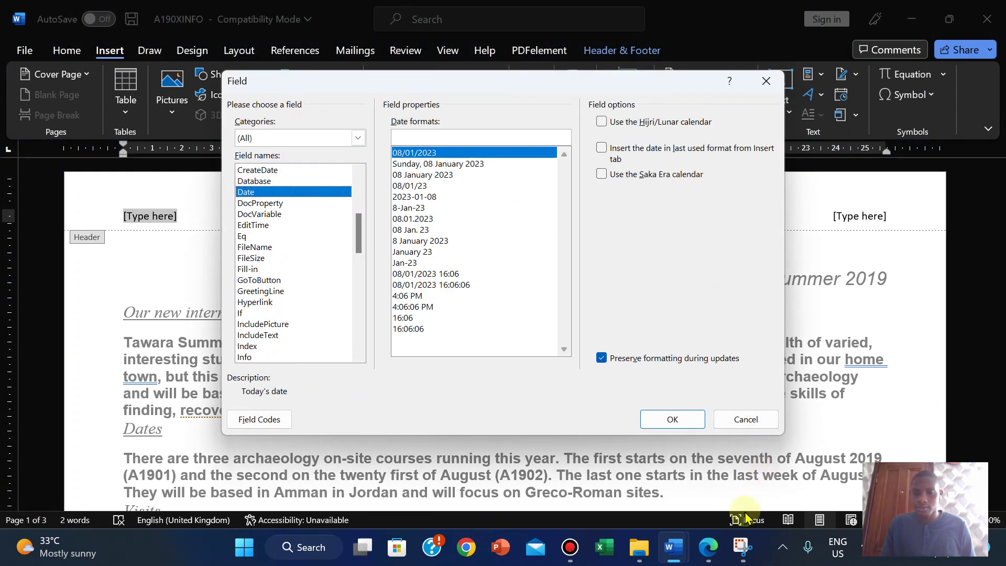
left_click(714, 545)
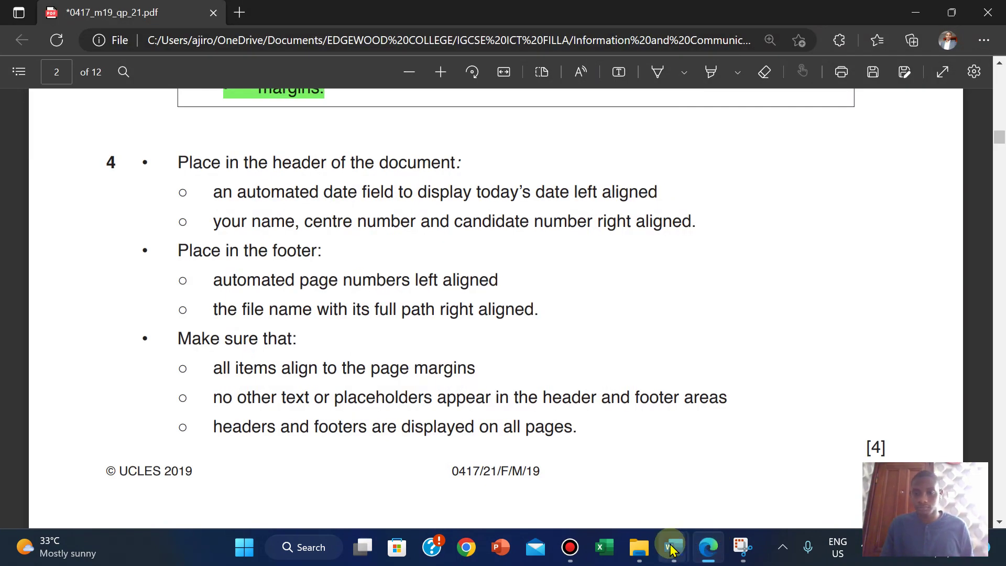
mouse_move(672, 548)
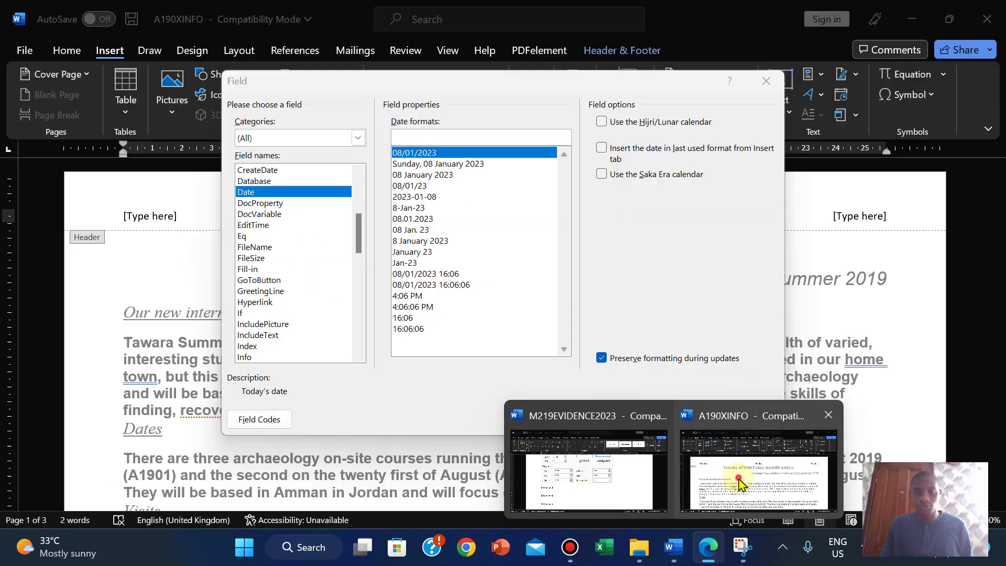
left_click(739, 482)
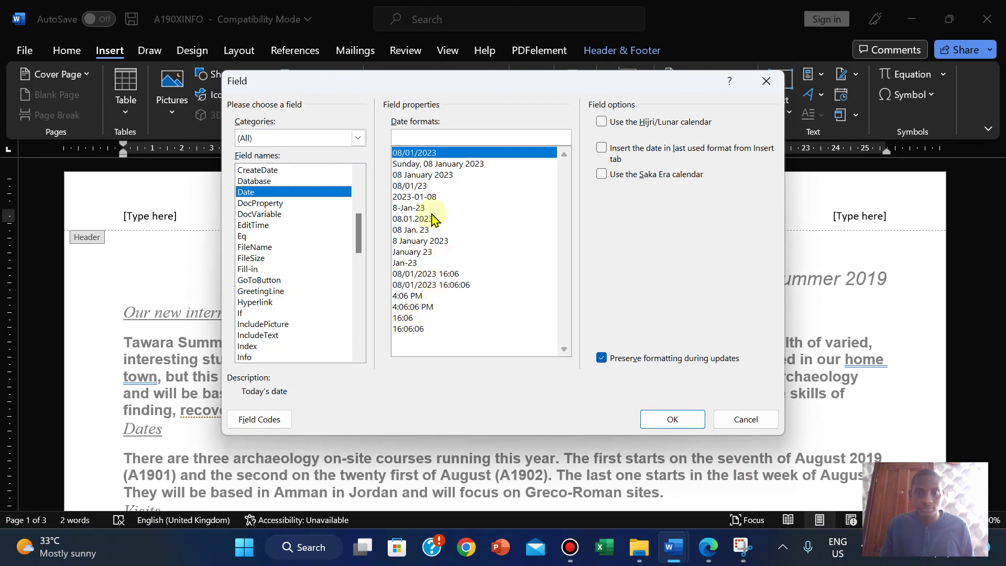
left_click(447, 164)
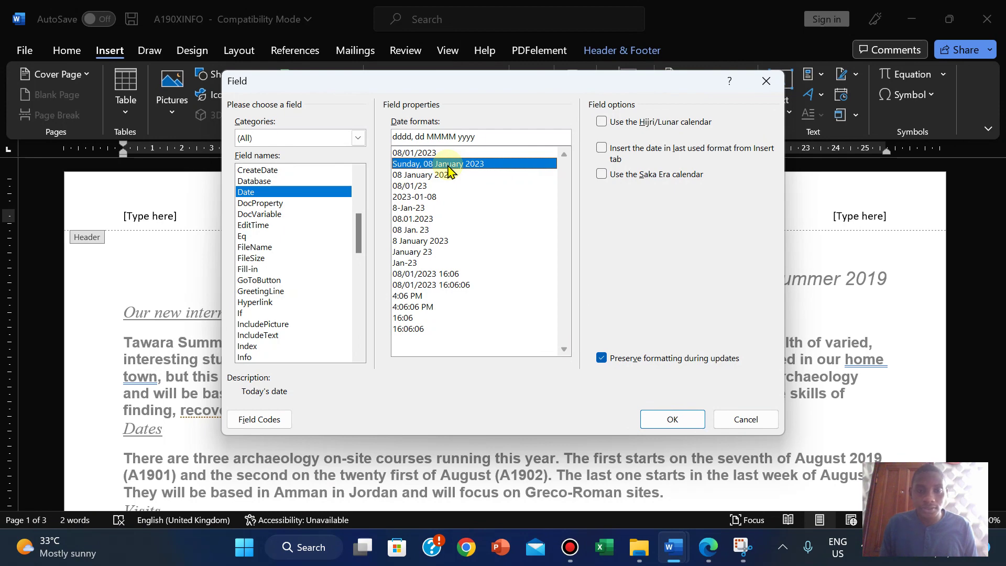
left_click(423, 176)
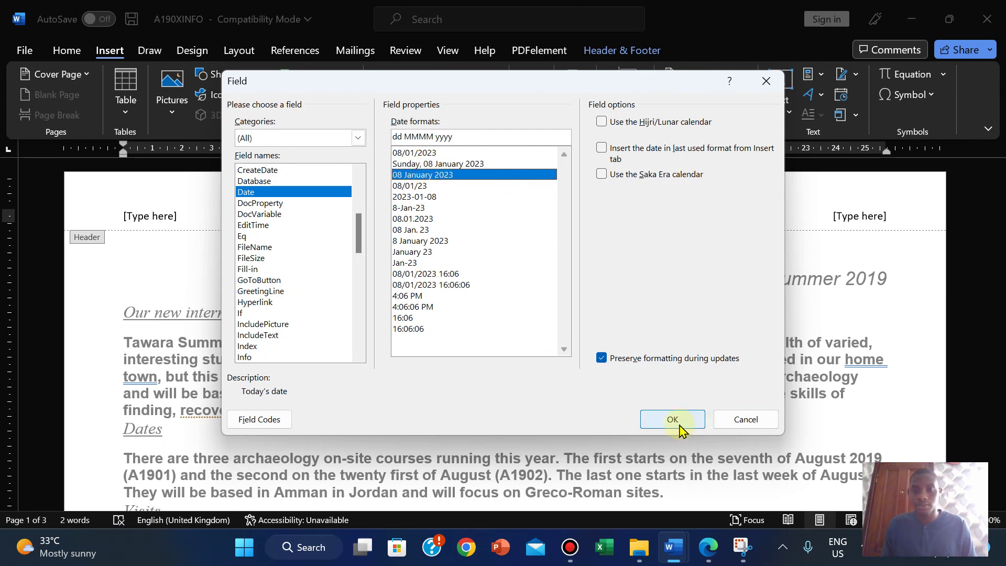
left_click(679, 419)
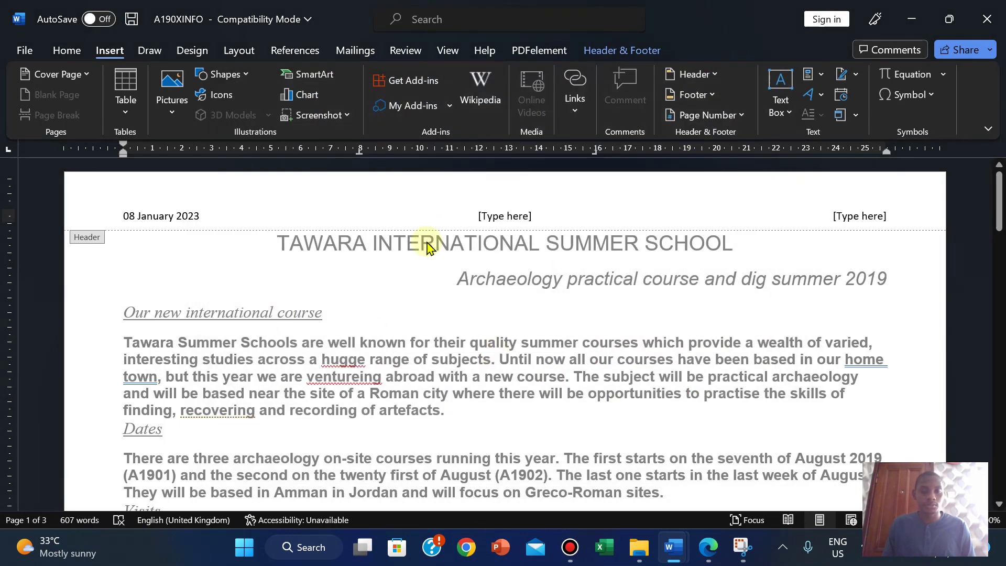
Step: Type the candidate's name, candidate number and 2023 into the right header placeholder
left_click(707, 555)
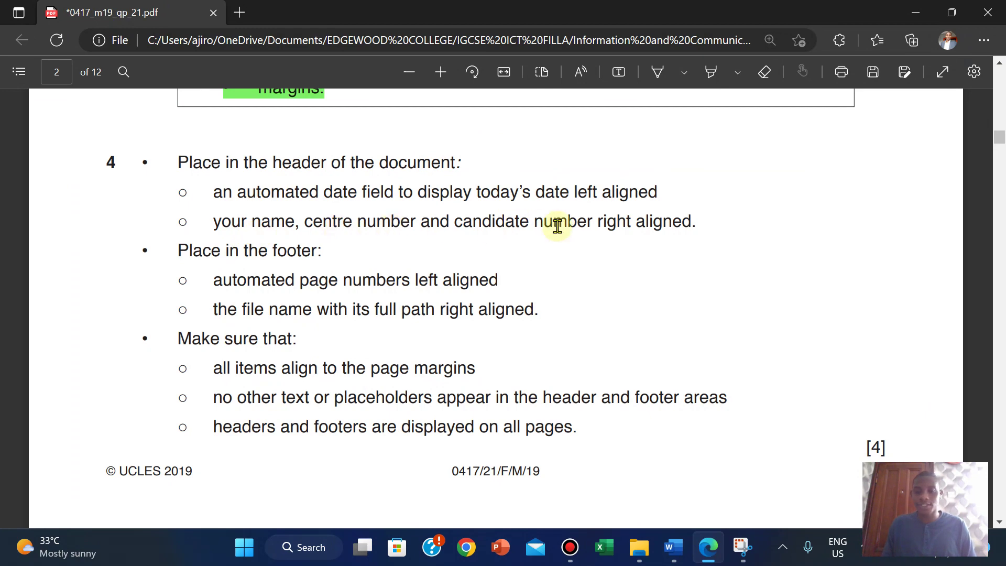
mouse_move(673, 553)
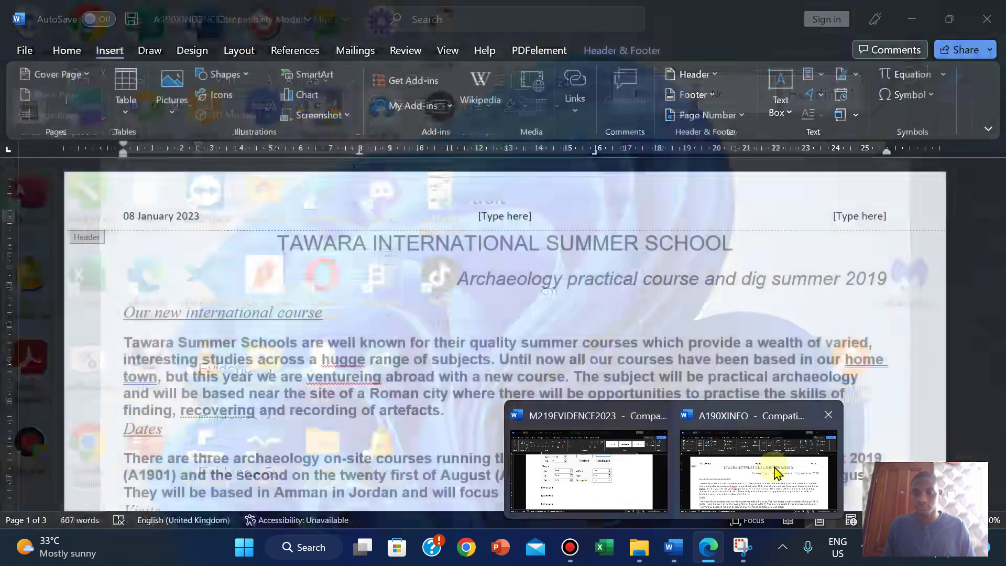
left_click(776, 471)
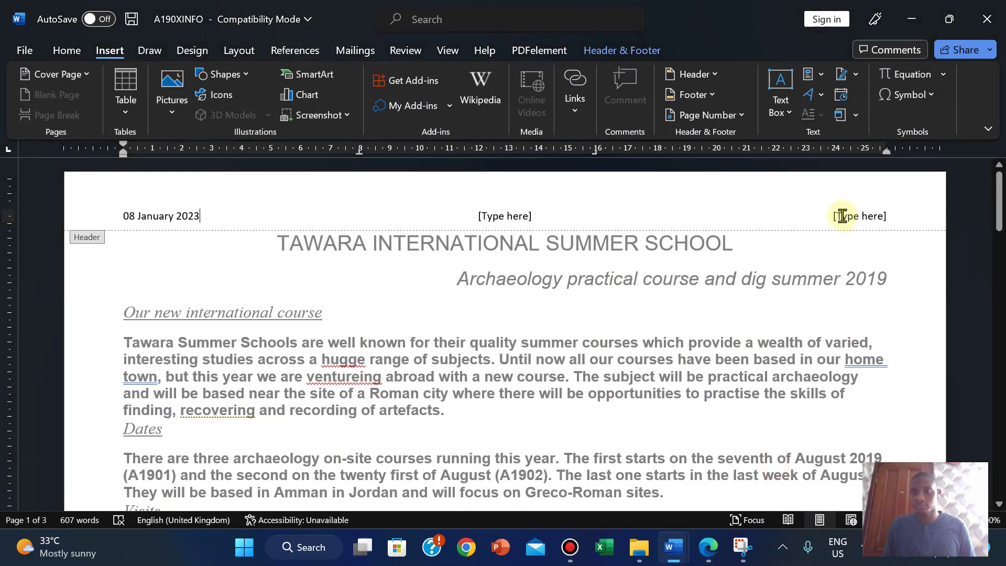
left_click(847, 216)
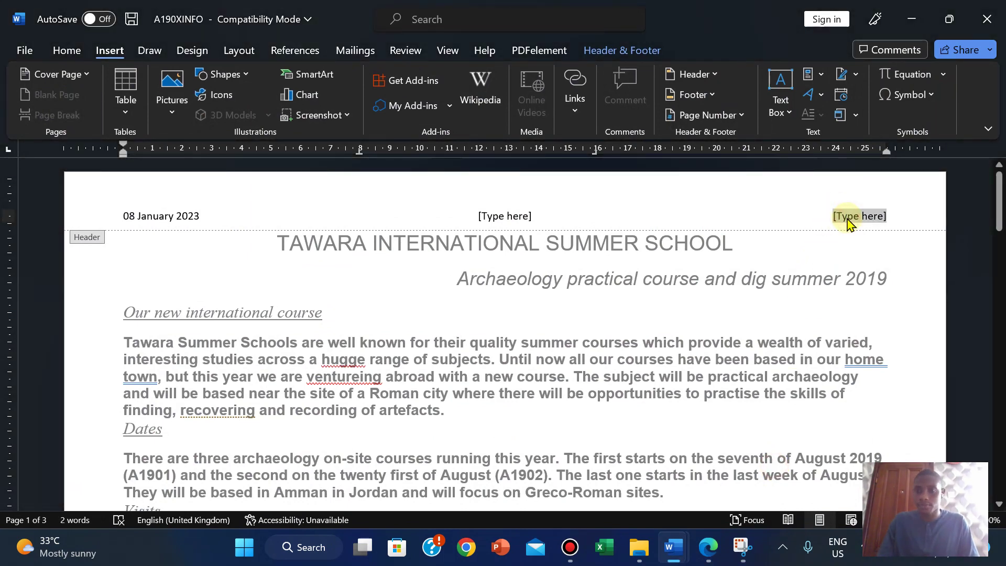
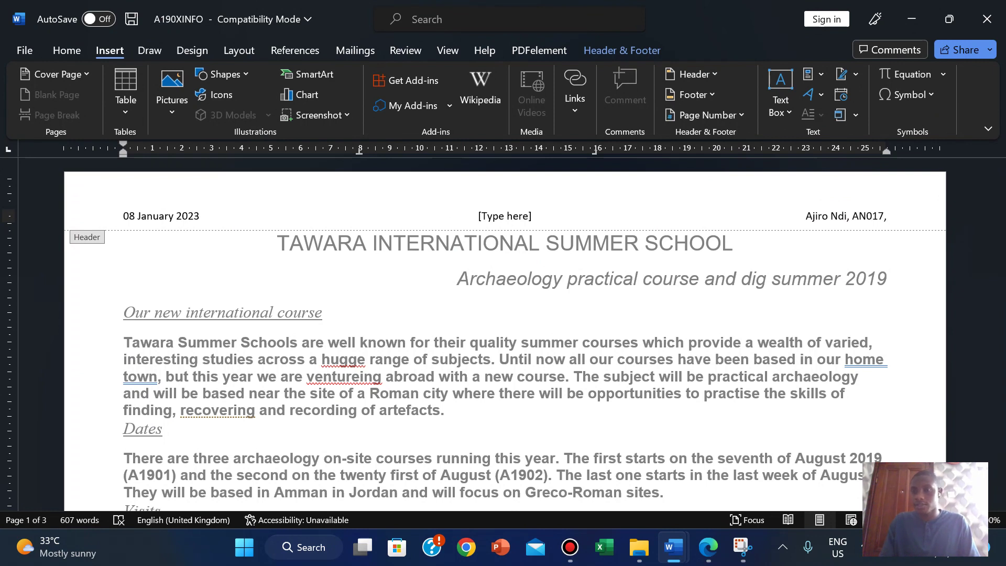
type(" 2023")
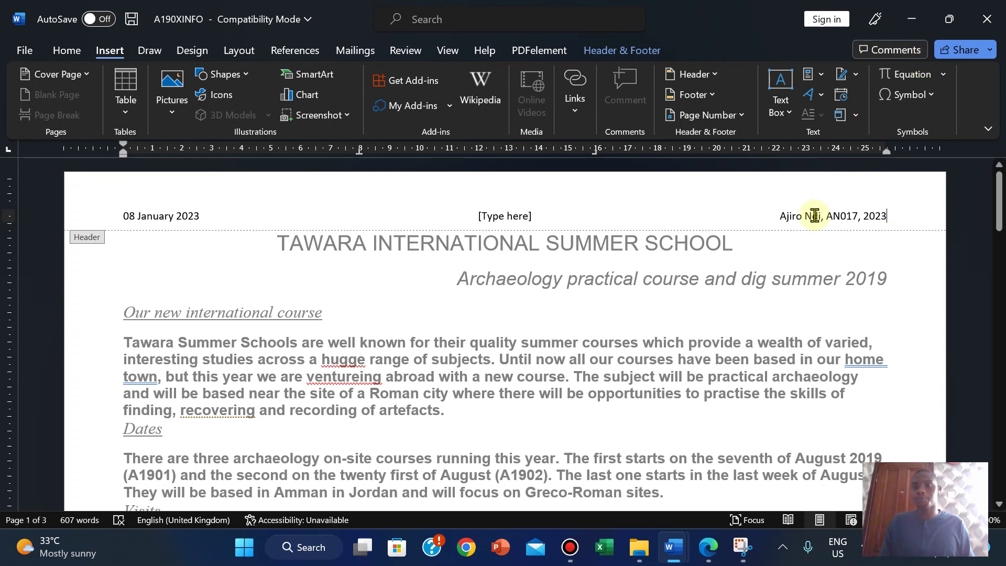
left_click(603, 51)
left_click(696, 460)
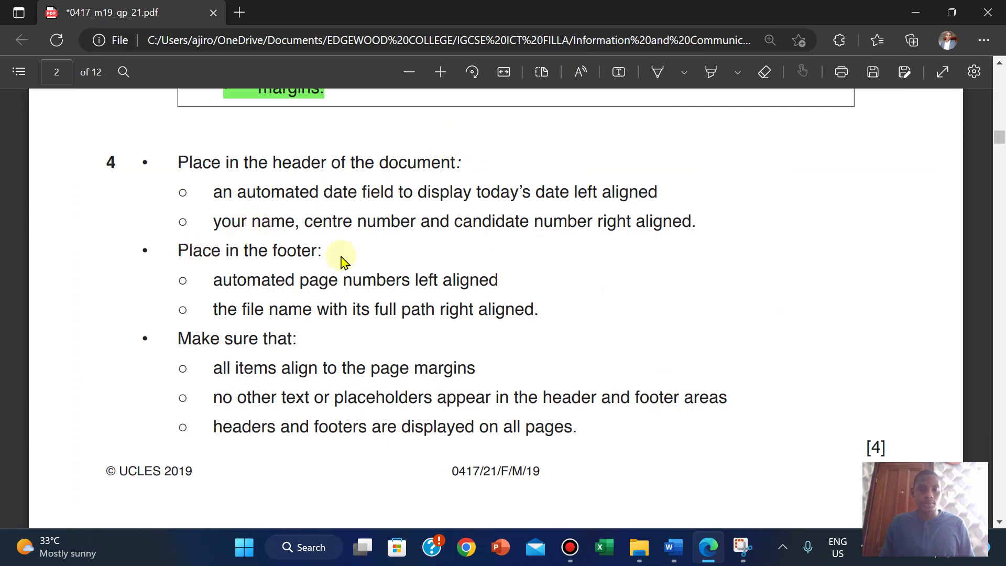
Step: Delete the empty middle [Type here] placeholder from the header and leave the header
mouse_move(675, 545)
left_click(729, 497)
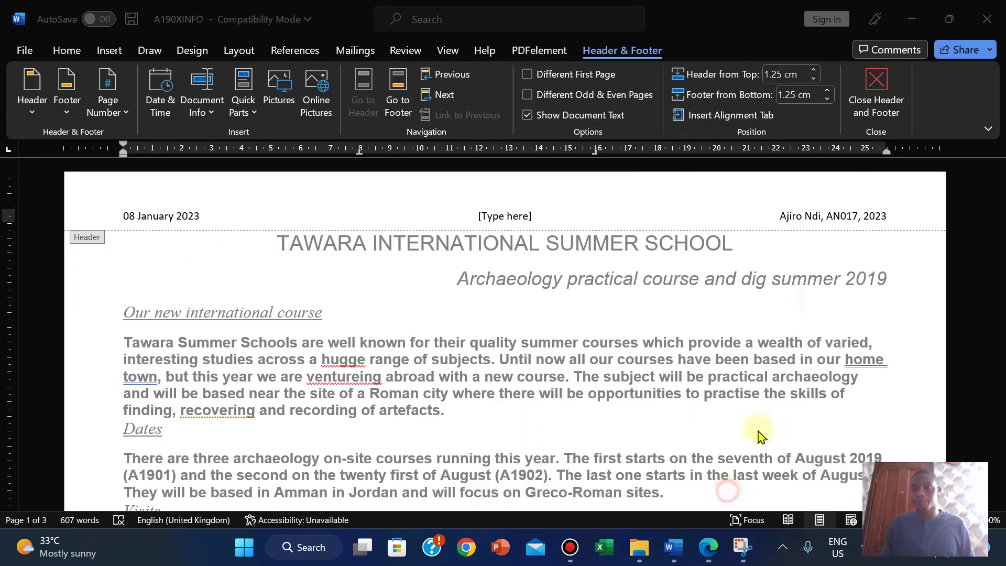
left_click(500, 213)
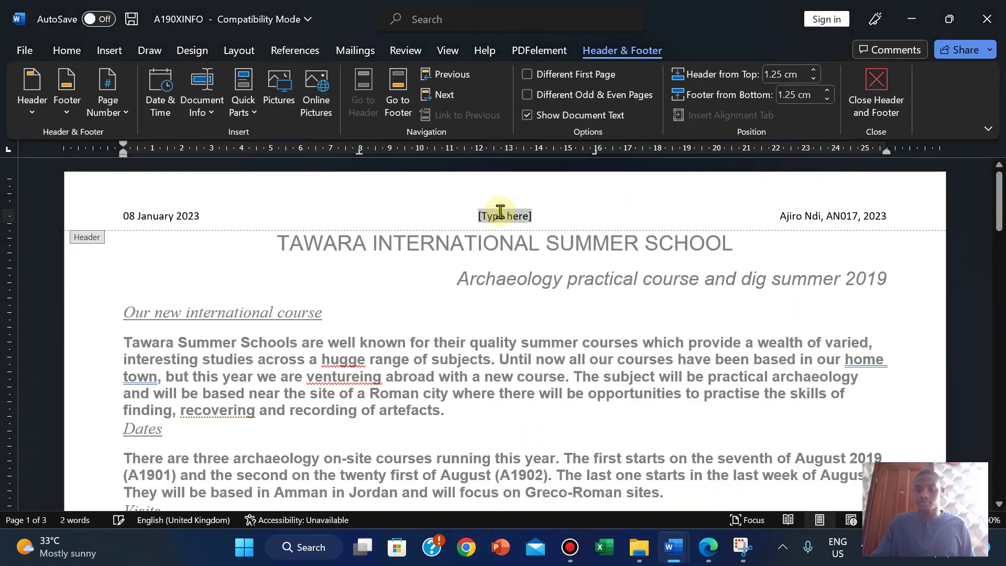
key("Delete")
left_click(872, 83)
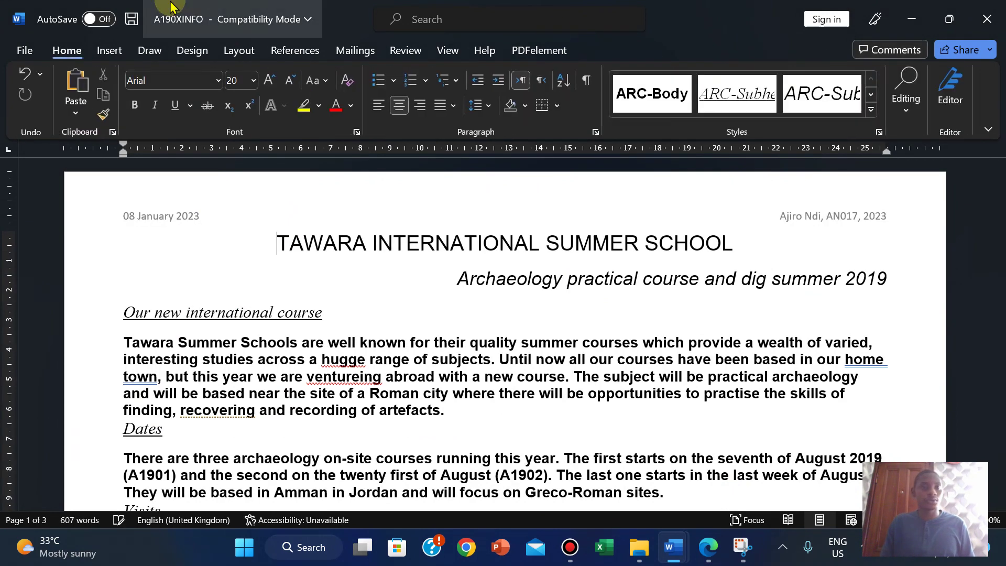
Step: Add a Blank (Three Columns) footer, then check the exam's footer requirements
left_click(109, 50)
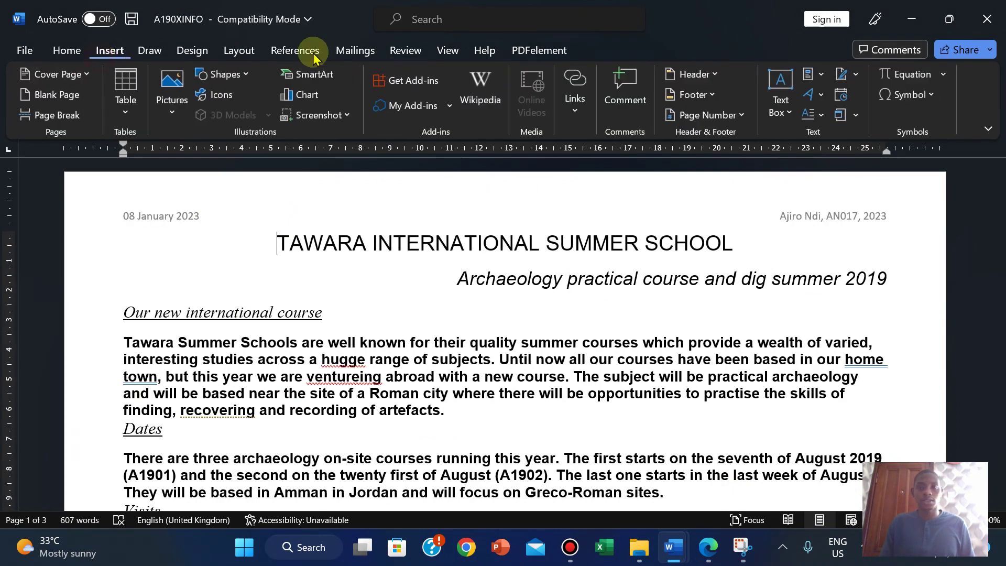
left_click(721, 96)
left_click(776, 265)
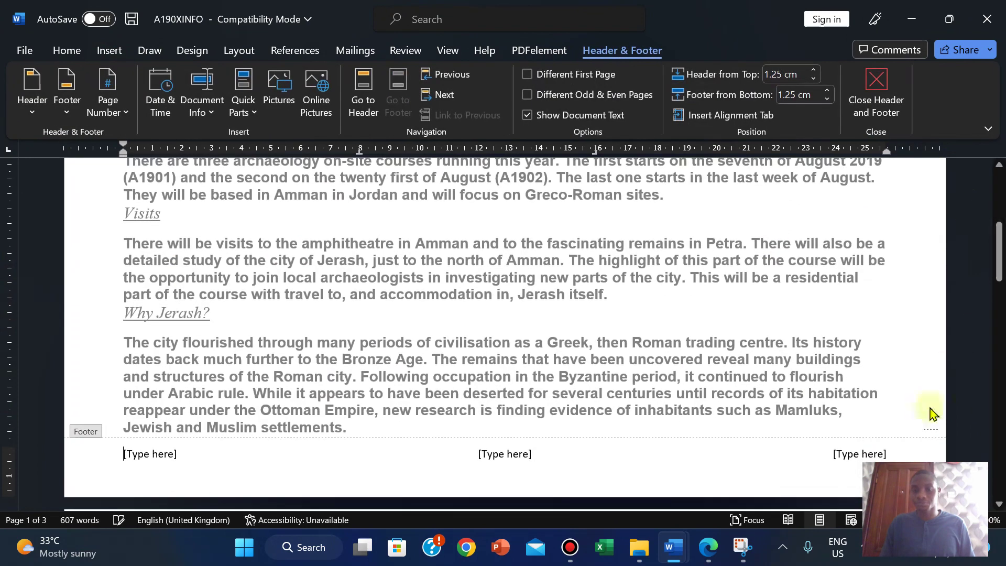
left_click(707, 547)
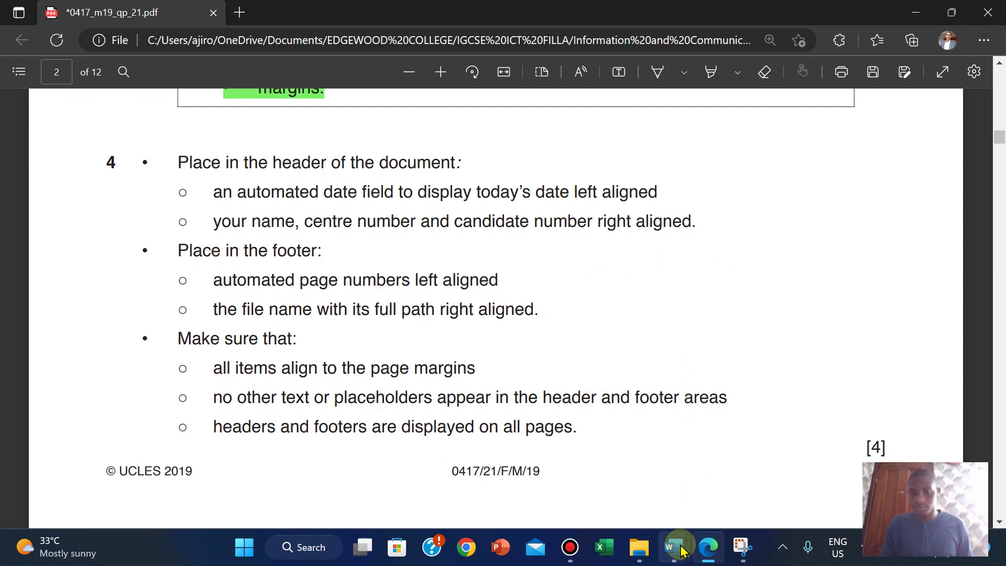
Step: Put a plain page number at the current position in the footer's left slot
mouse_move(679, 550)
left_click(767, 474)
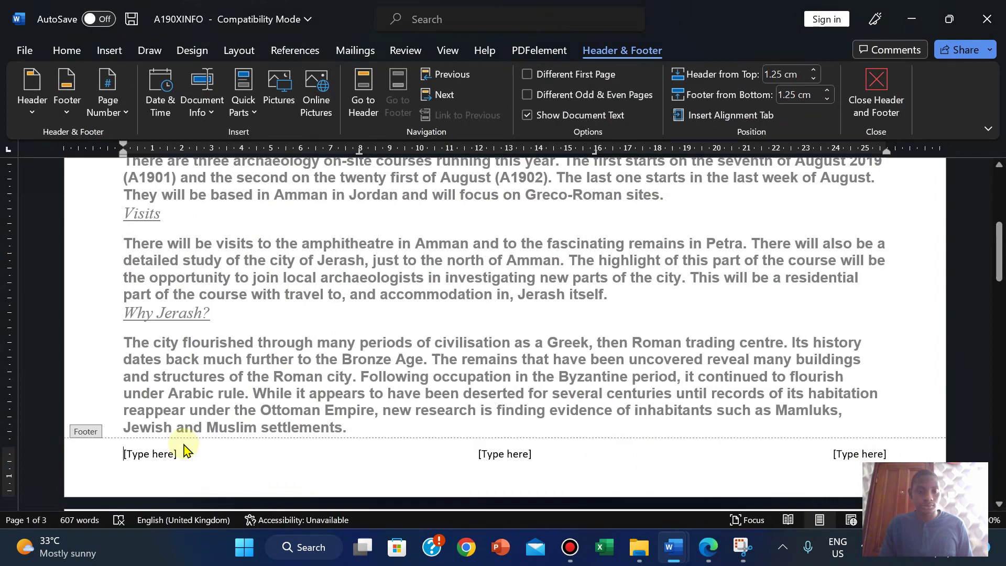
left_click(141, 456)
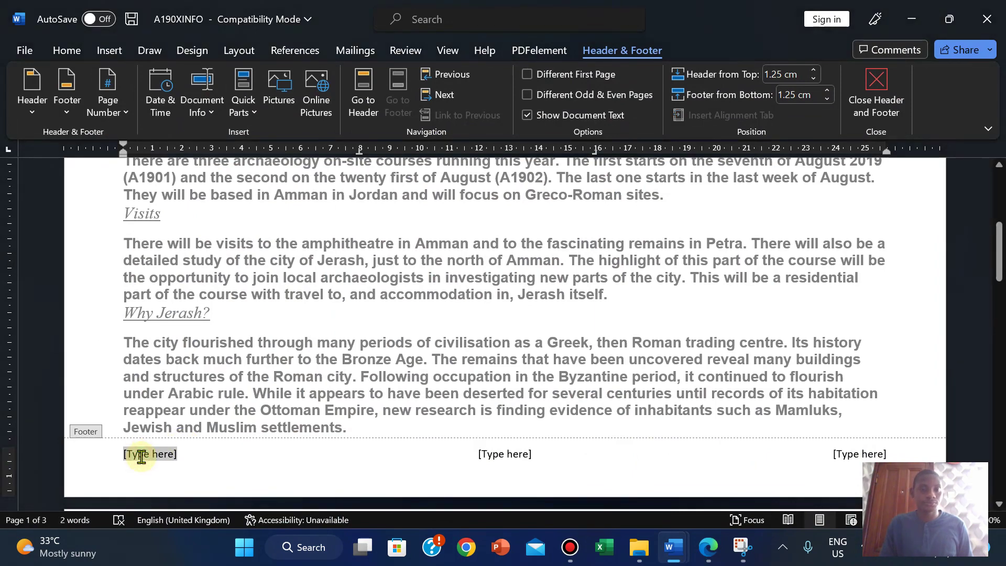
left_click(124, 120)
mouse_move(164, 205)
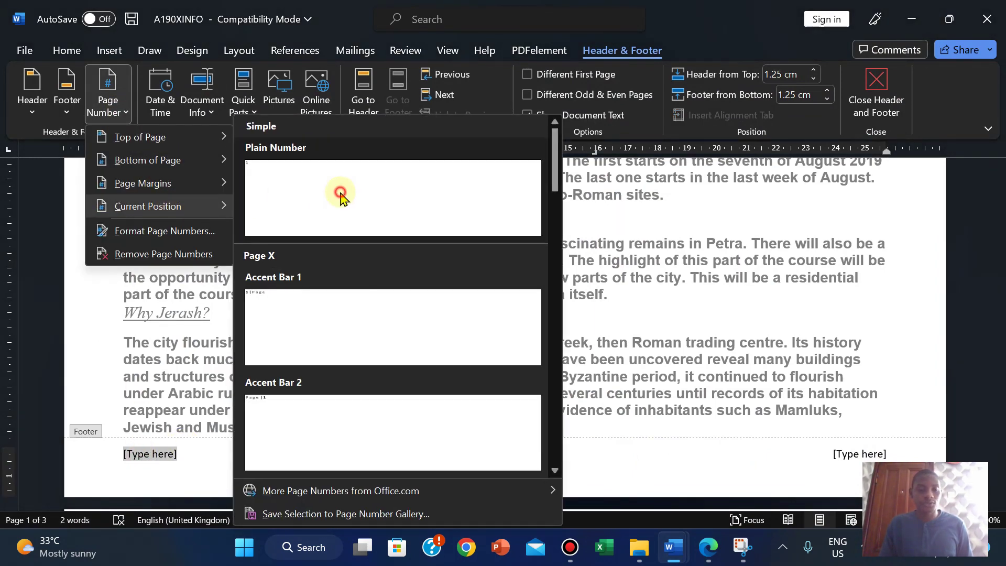
left_click(338, 196)
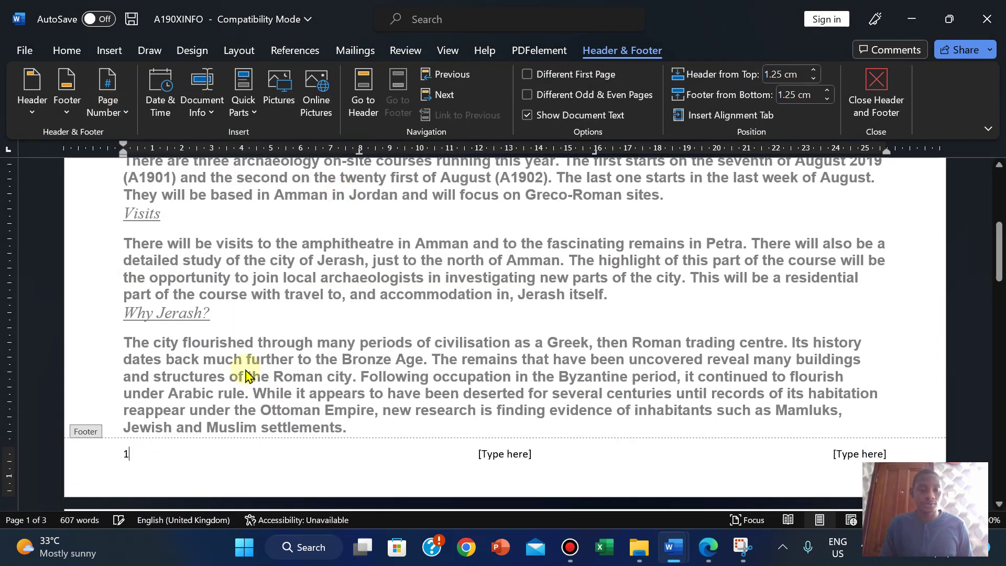
left_click(709, 559)
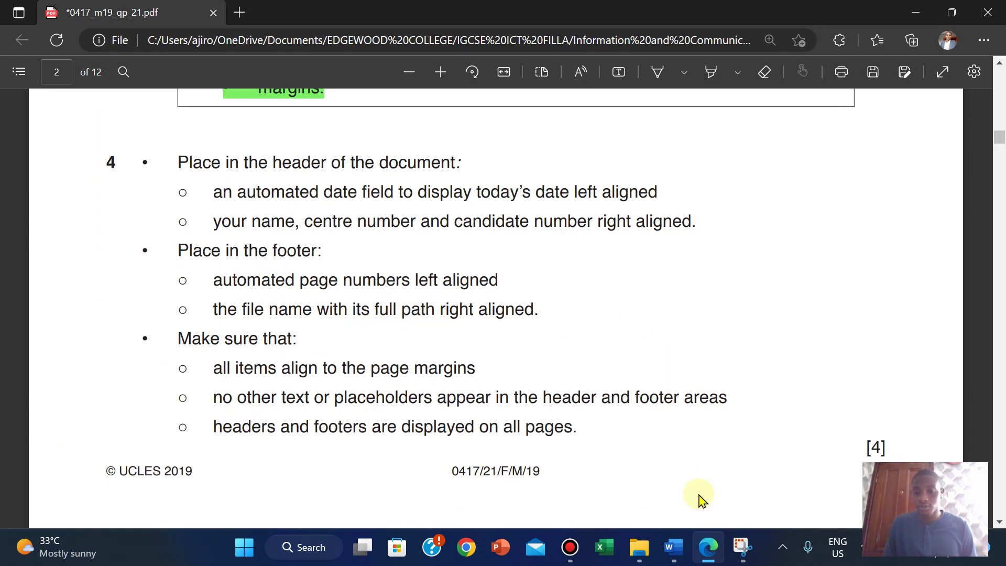
Step: Insert a FileName field with the full path in the footer's right slot
mouse_move(672, 550)
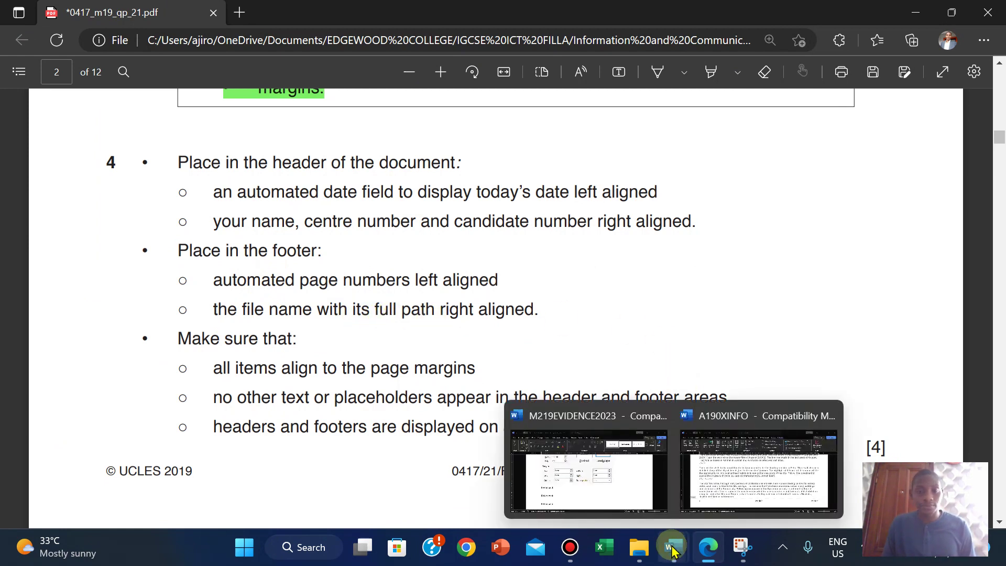
left_click(731, 489)
left_click(853, 456)
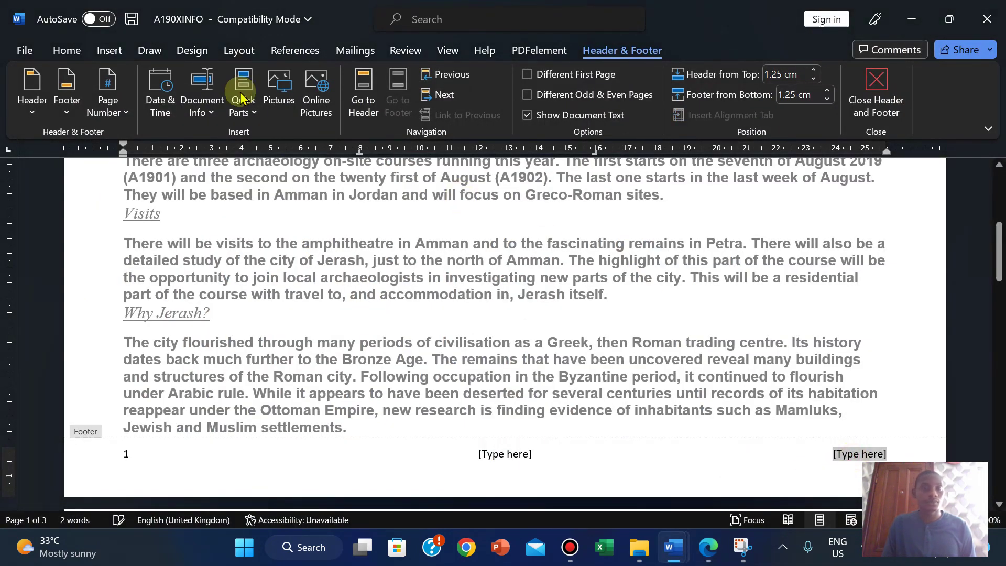
left_click(109, 51)
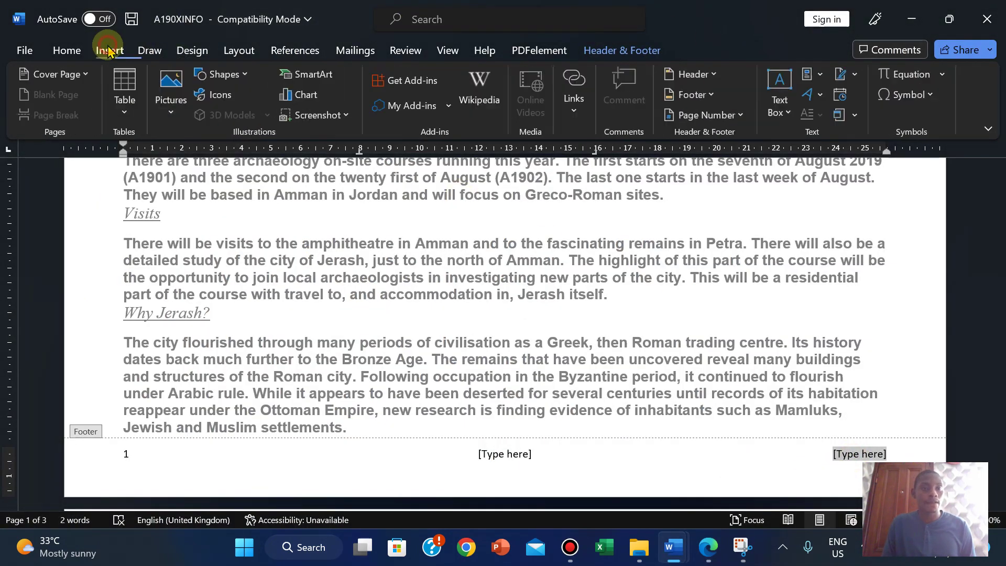
left_click(816, 75)
left_click(830, 143)
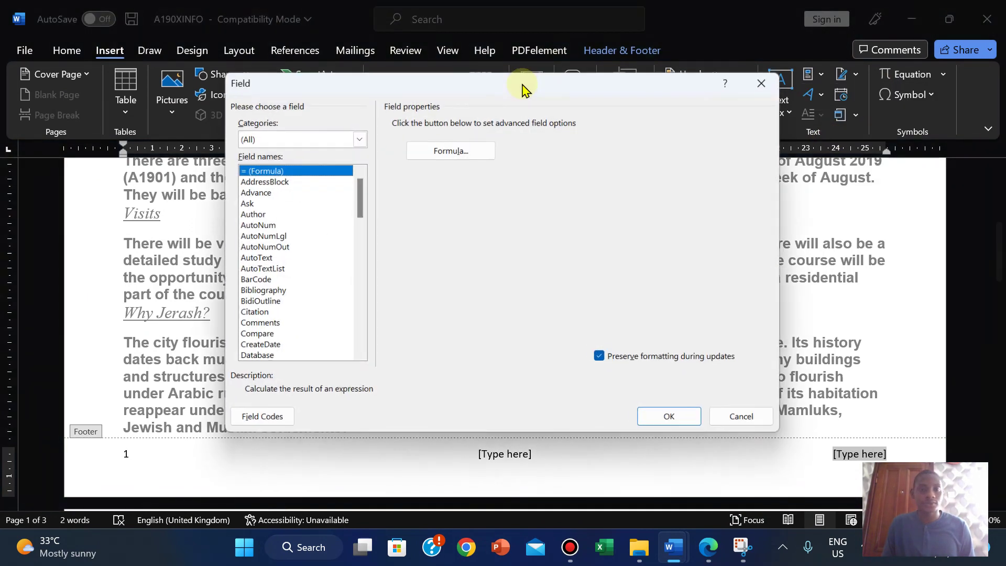
left_click_drag(359, 197, 358, 237)
left_click(264, 229)
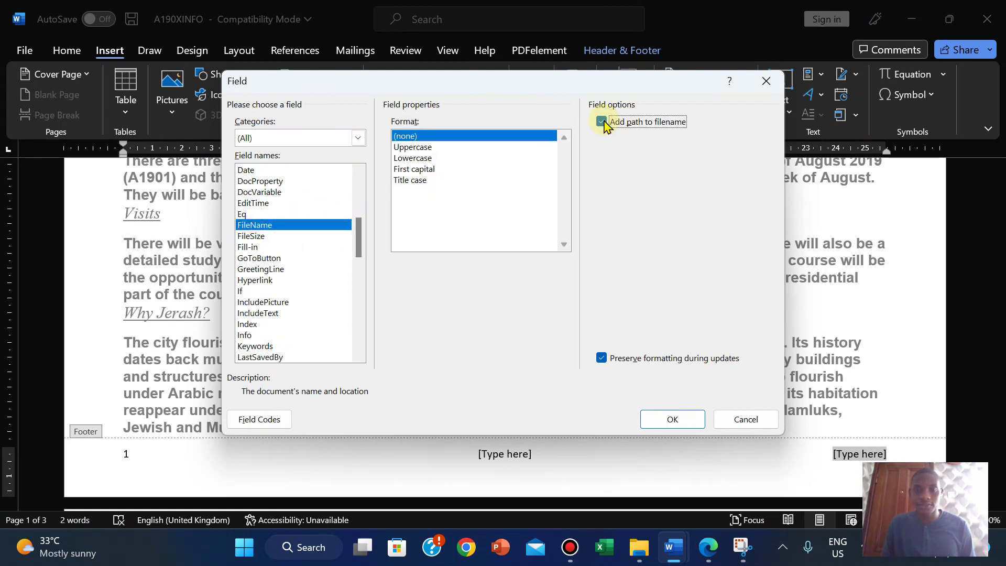
left_click(668, 420)
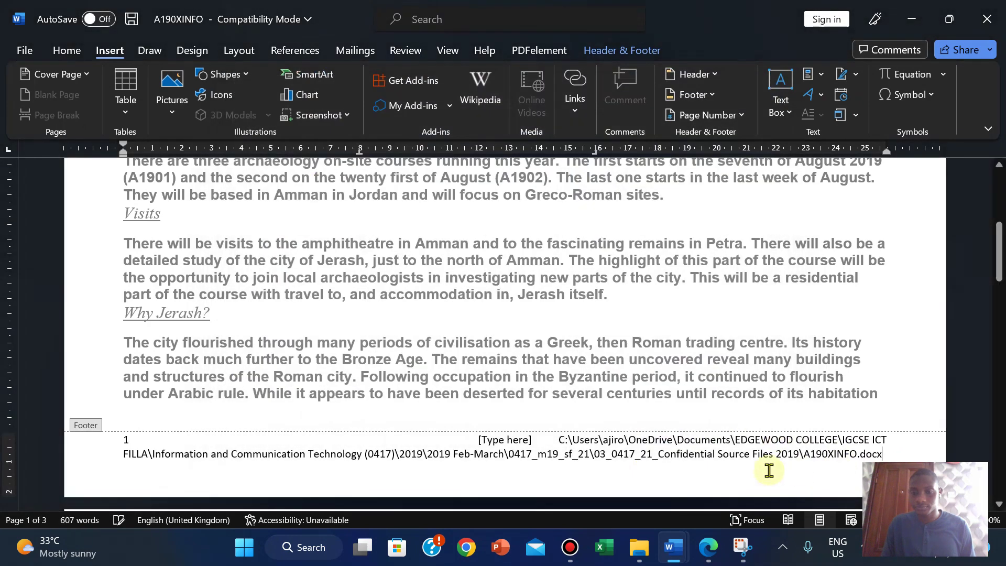
left_click(708, 547)
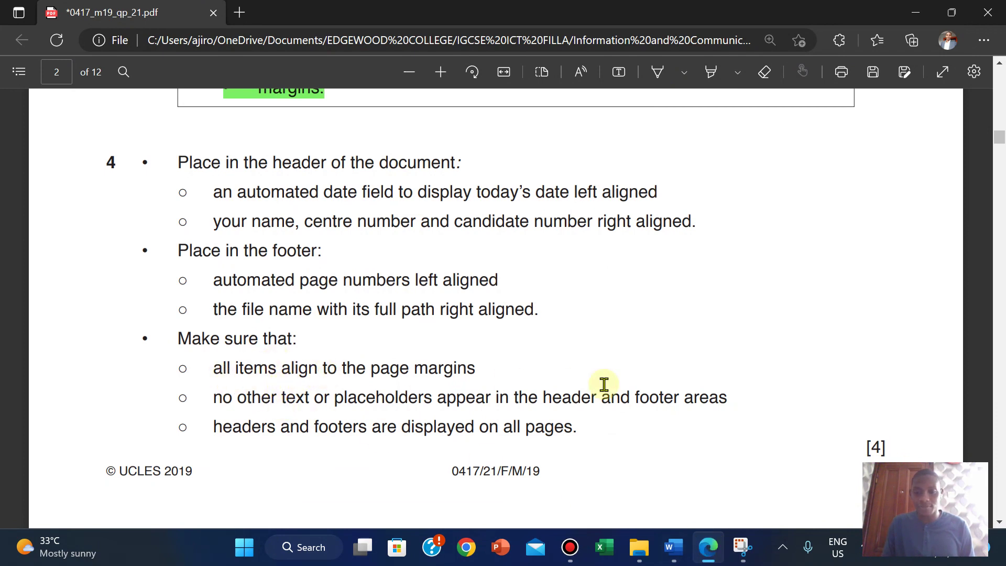
Step: Bring A190XINFO forward, then briefly show the page gridlines and hide them again
left_click(673, 547)
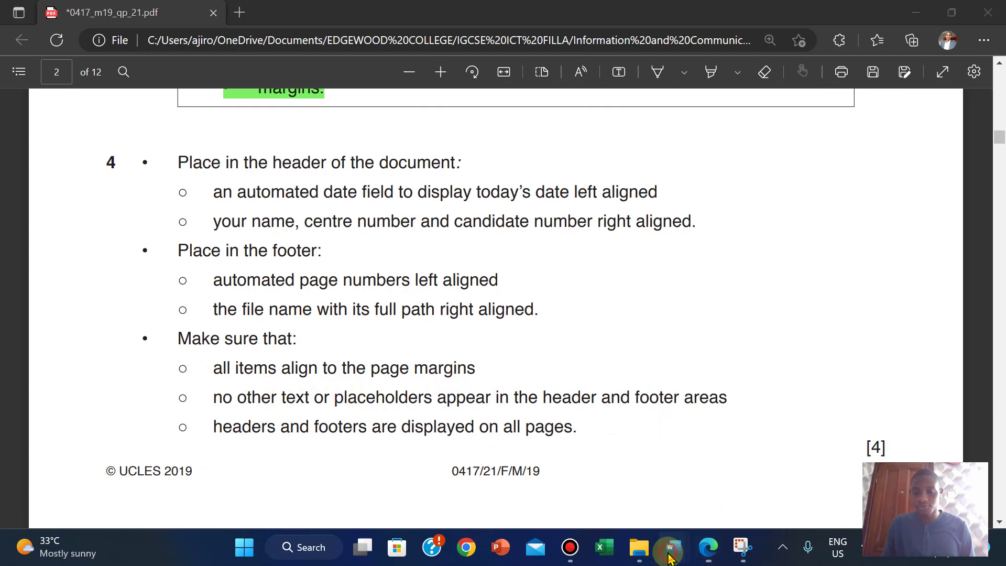
left_click(727, 493)
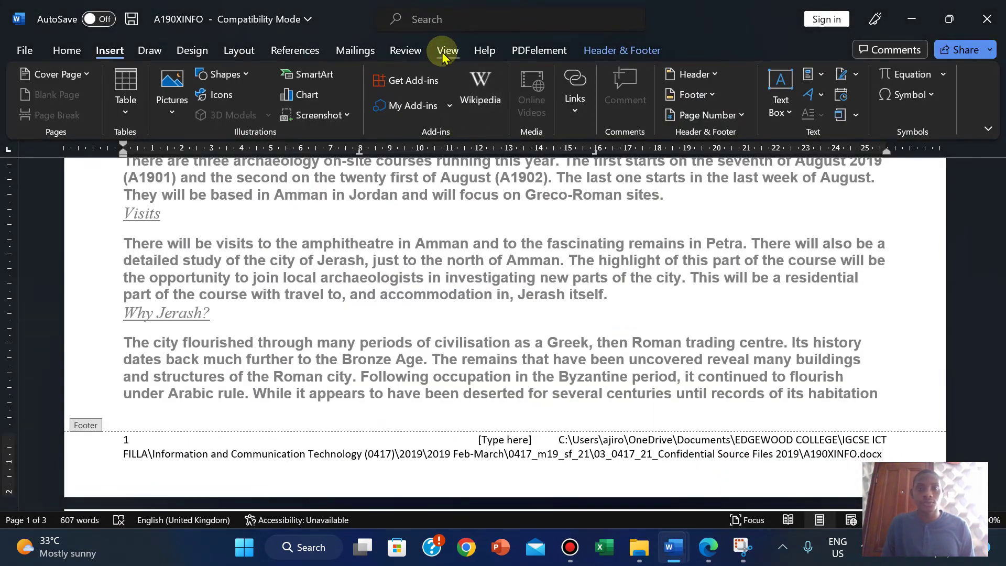
left_click(447, 50)
left_click(413, 95)
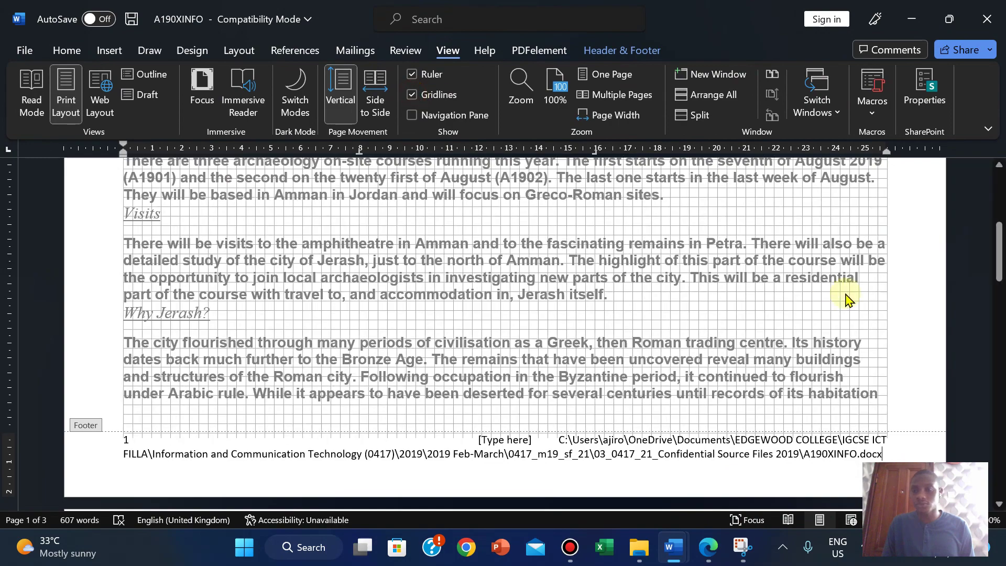
left_click_drag(998, 249, 975, 271)
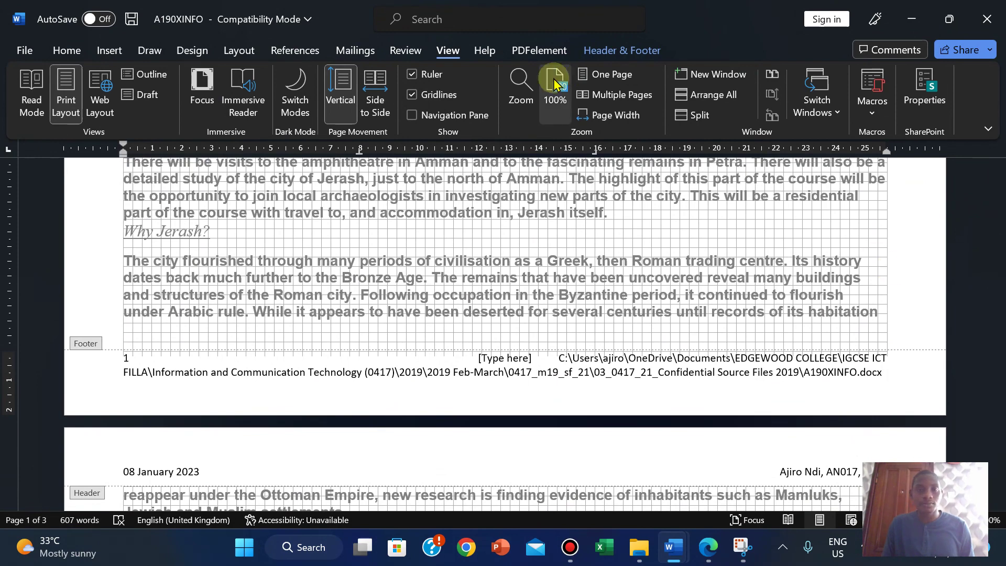
left_click(423, 98)
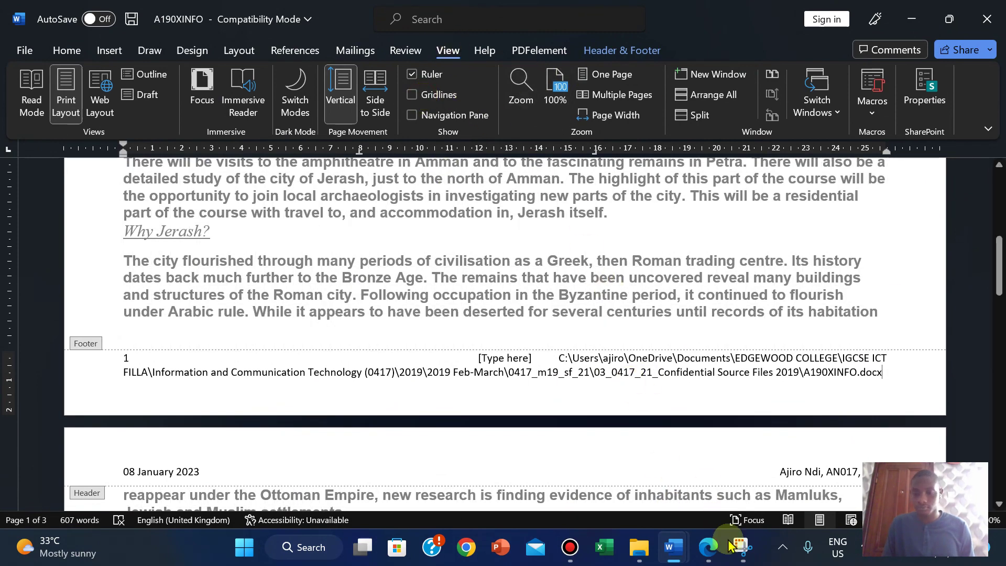
Step: Check the question paper PDF, then return to the A190XINFO document
left_click(708, 547)
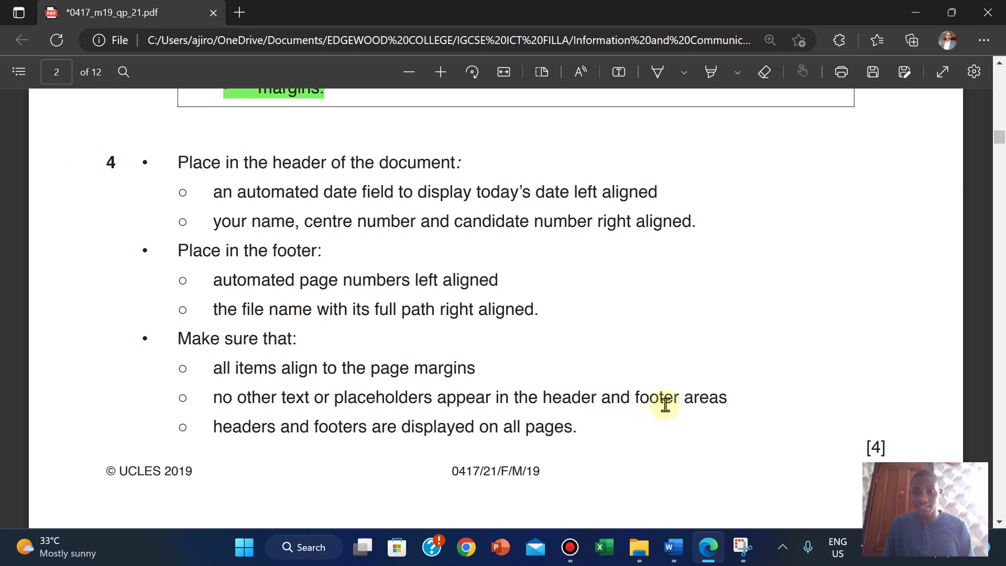
mouse_move(673, 547)
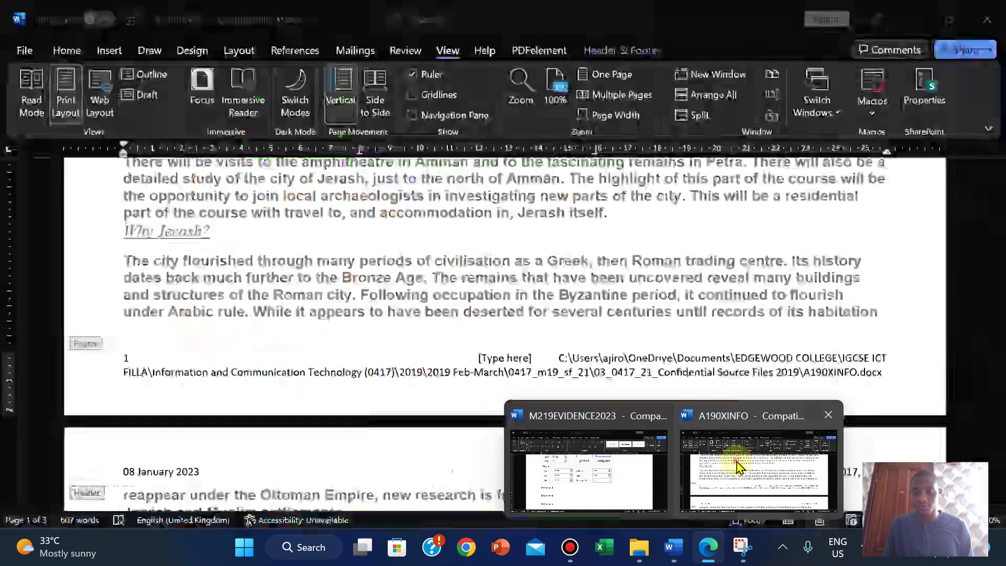
left_click(759, 461)
Step: Delete the footer's [Type here] placeholder and right-align the full file path
left_click(493, 357)
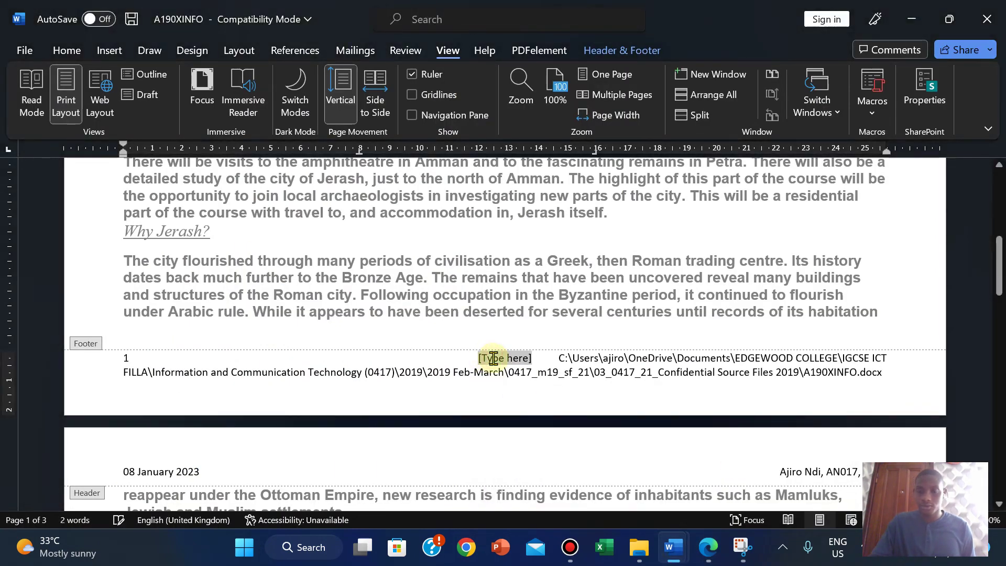
key("Delete")
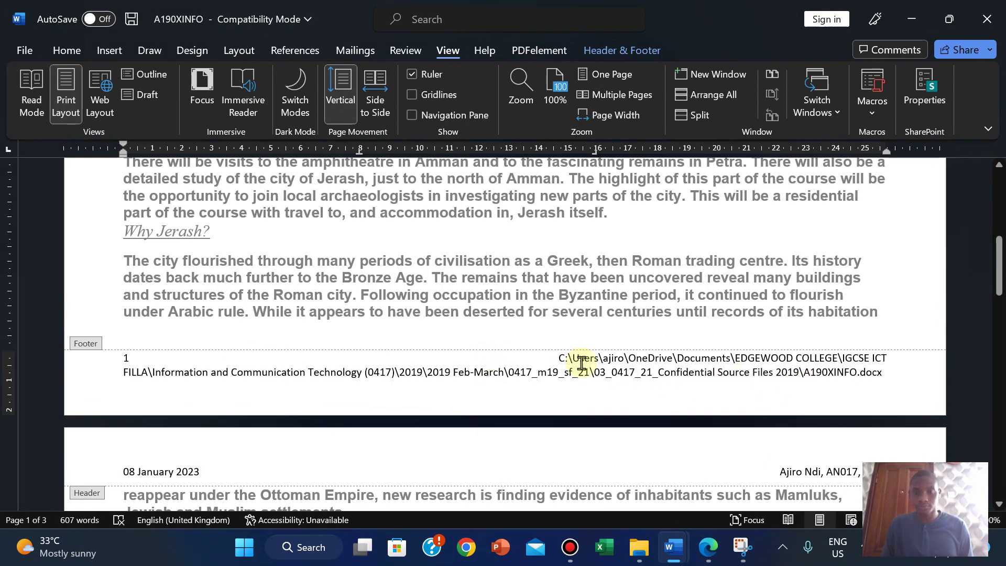
left_click_drag(717, 363, 878, 373)
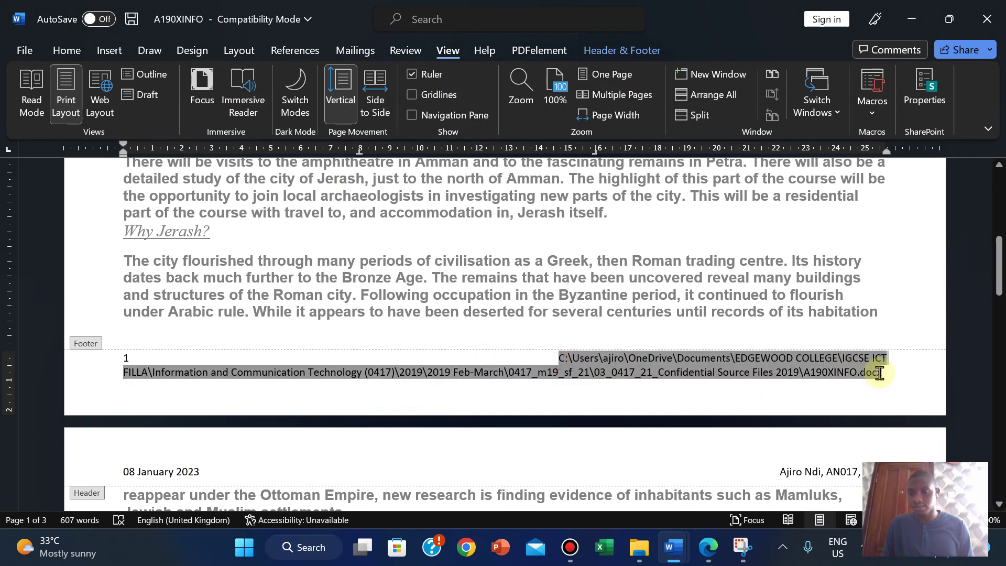
left_click(65, 50)
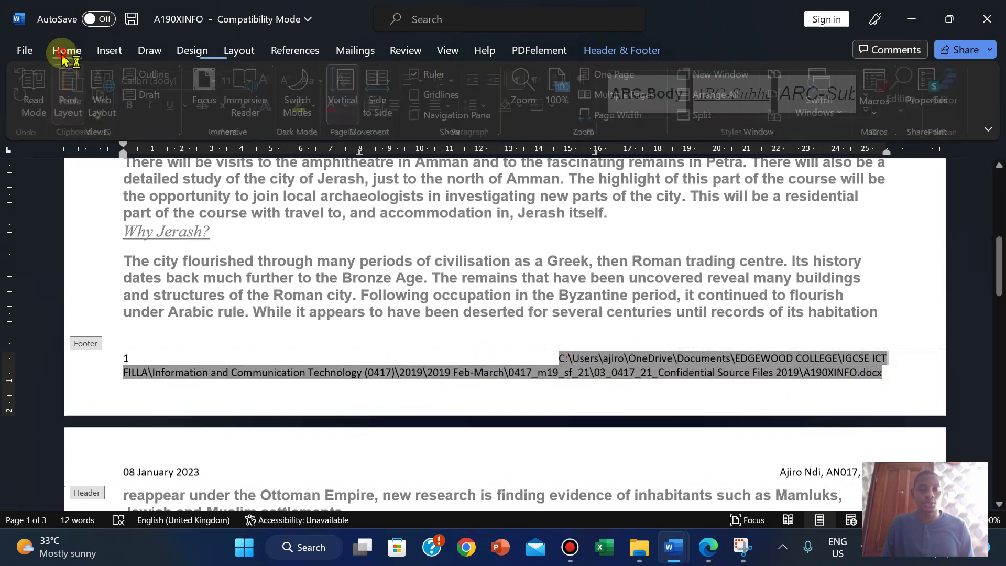
left_click(418, 106)
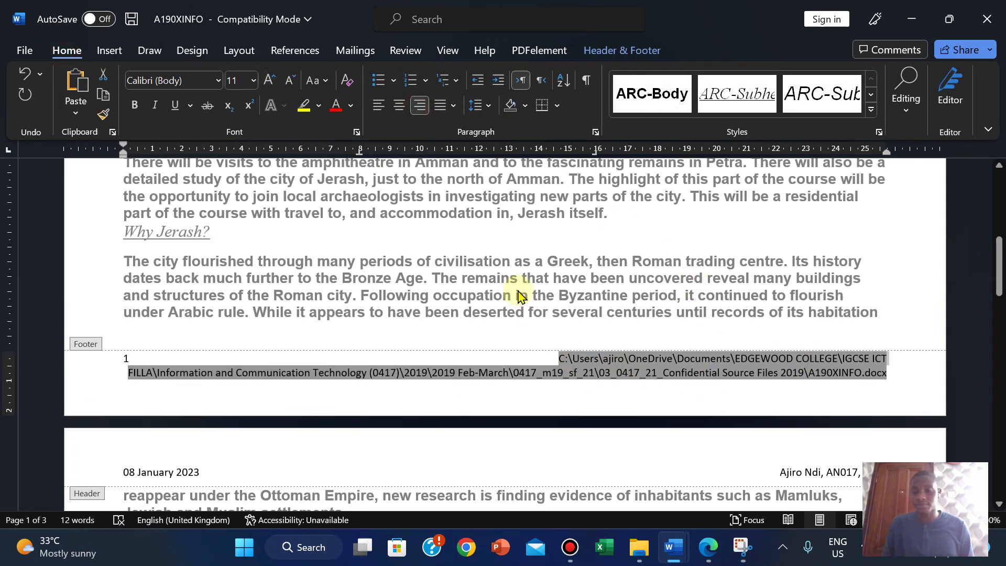
Step: Close the header and footer, then bring the exam question PDF forward
left_click(628, 51)
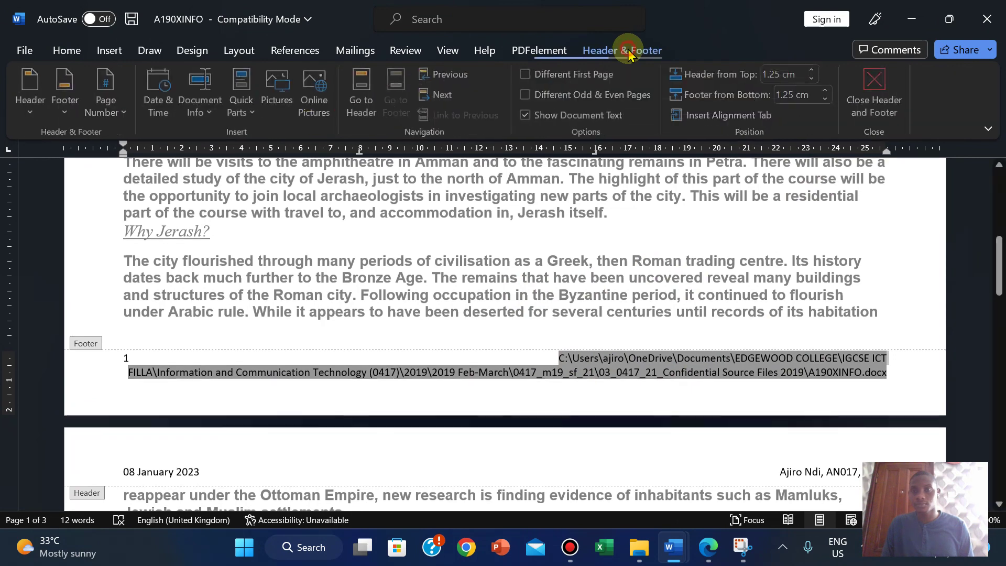
left_click(875, 90)
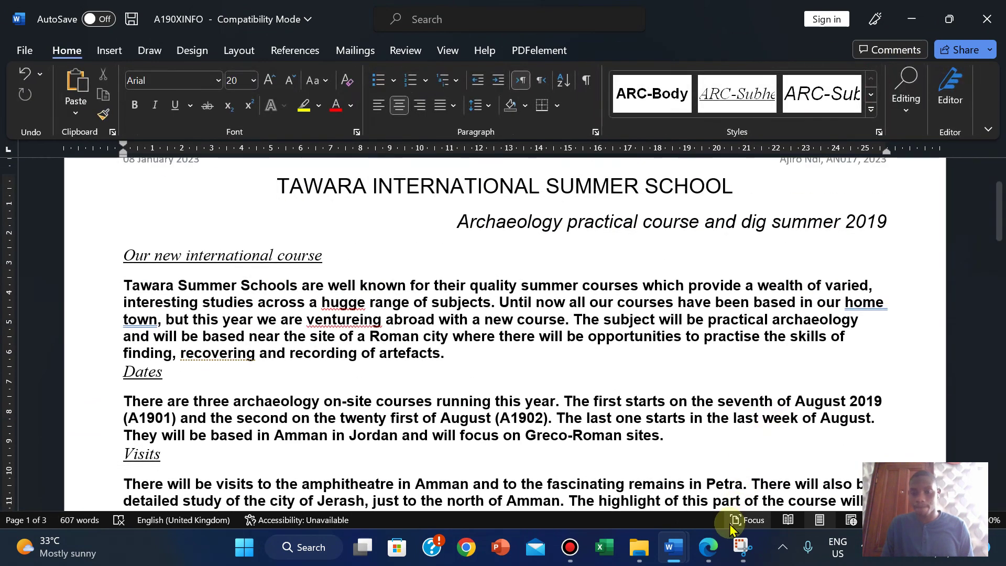
left_click(712, 547)
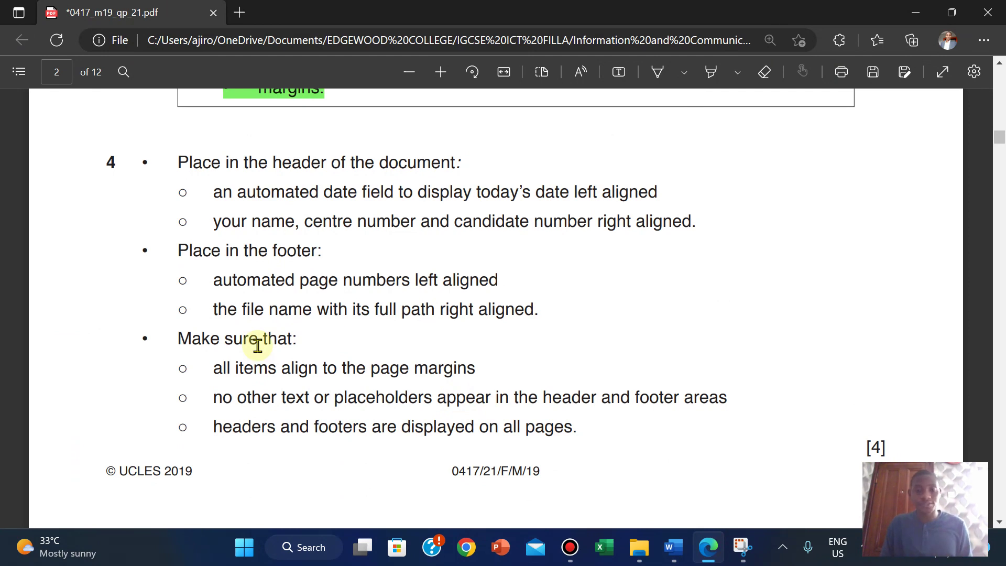
Step: Highlight all of question 4's text in green
left_click_drag(106, 163, 894, 447)
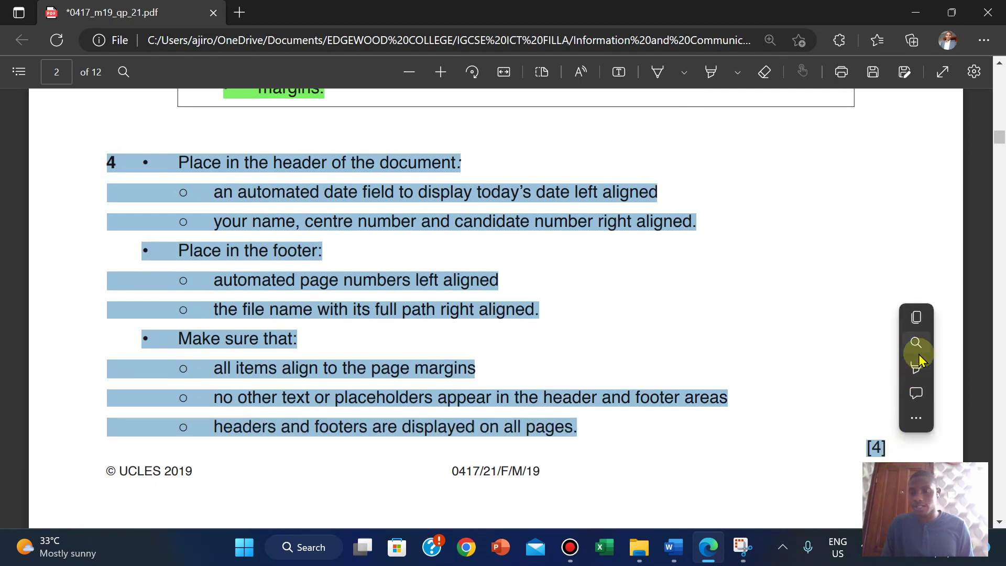
mouse_move(919, 369)
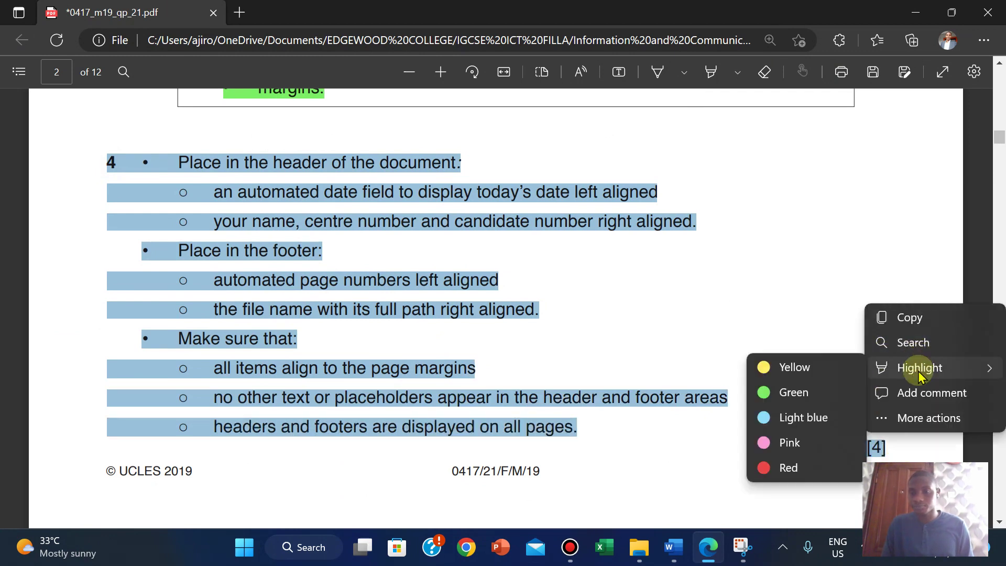
left_click(792, 391)
Step: Copy the style name ARC-Title from the house style table and return to A190XINFO
scroll(781, 265, "down", 7)
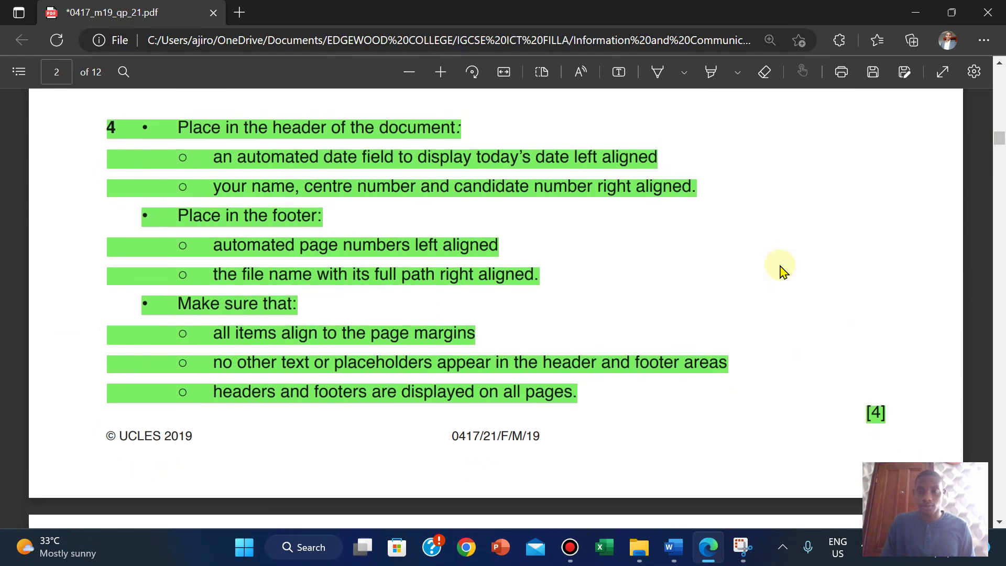
scroll(781, 267, "down", 3)
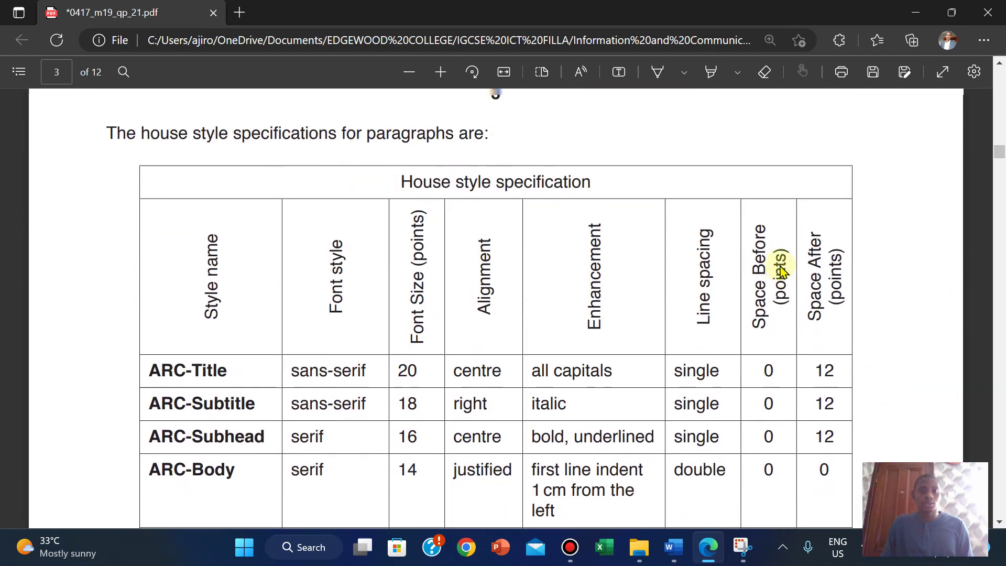
scroll(781, 267, "up", 1)
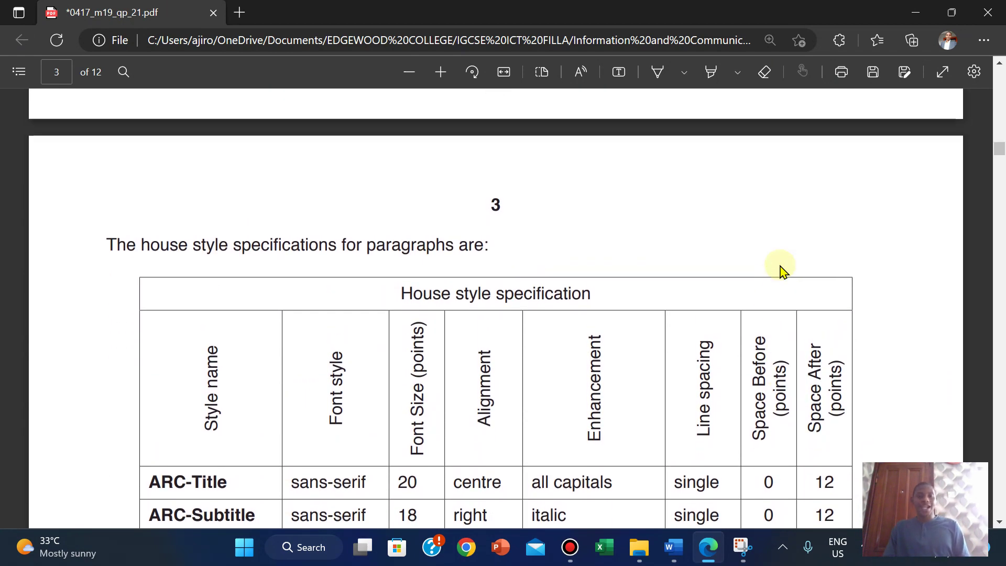
scroll(781, 271, "down", 1)
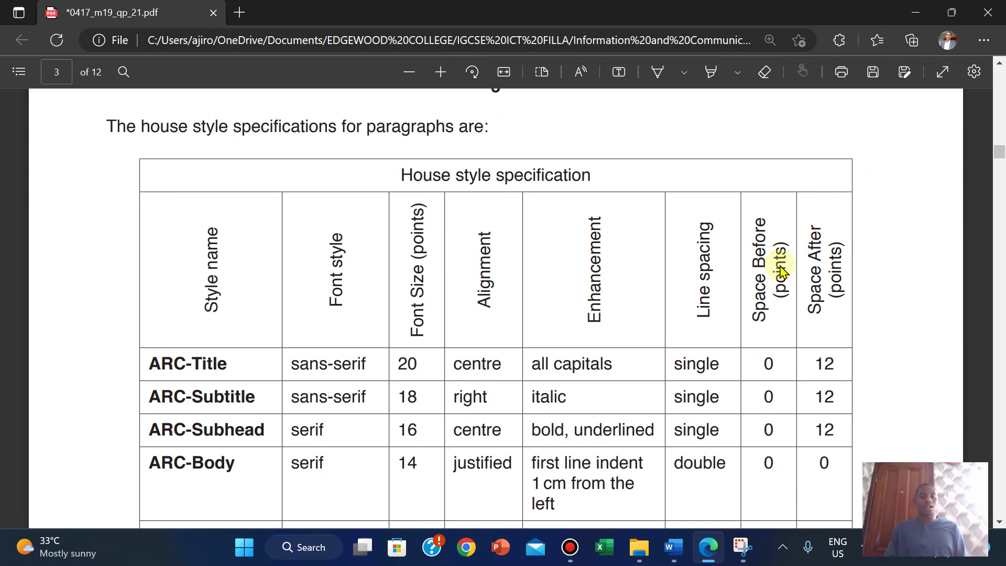
scroll(781, 270, "down", 1)
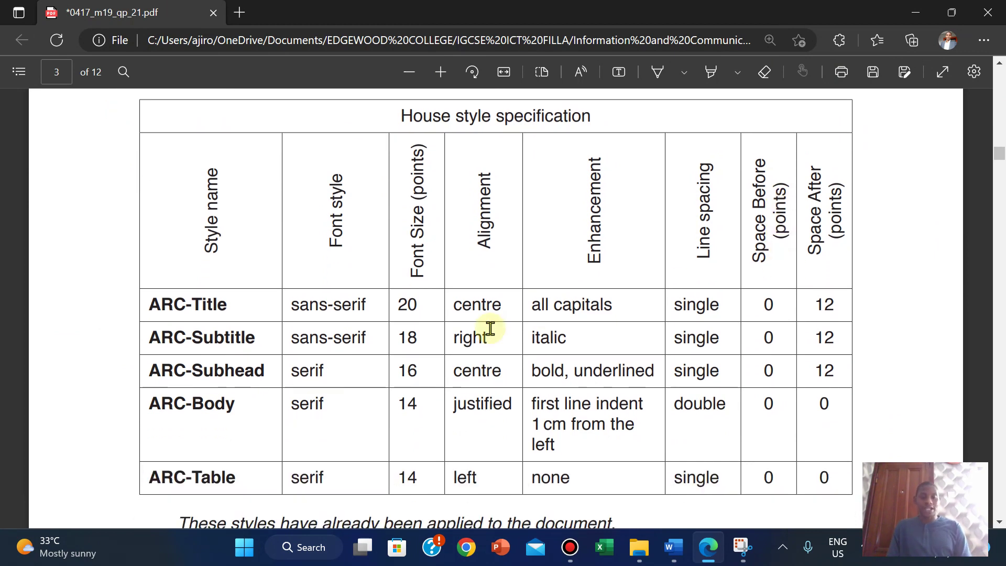
left_click_drag(147, 304, 232, 308)
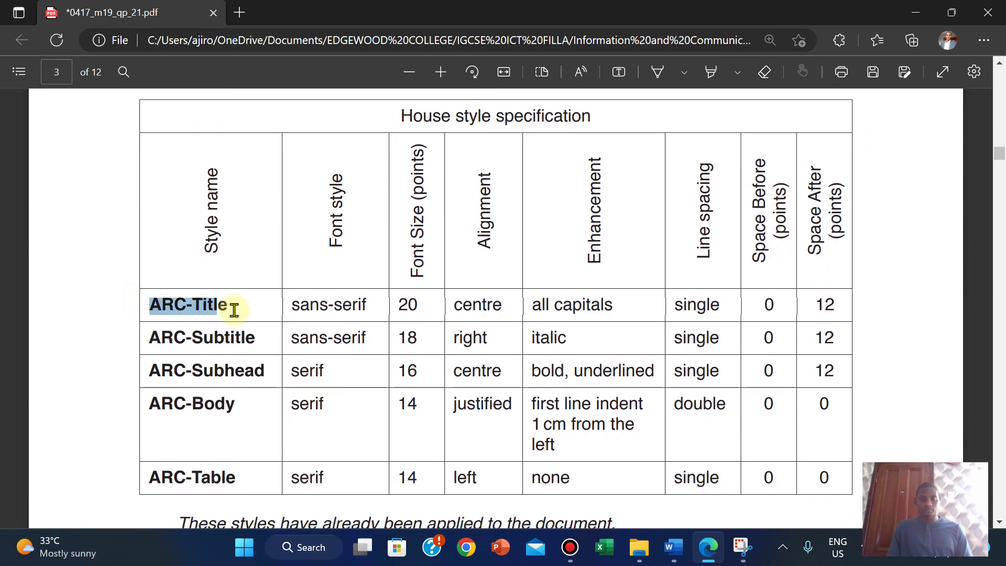
mouse_move(277, 159)
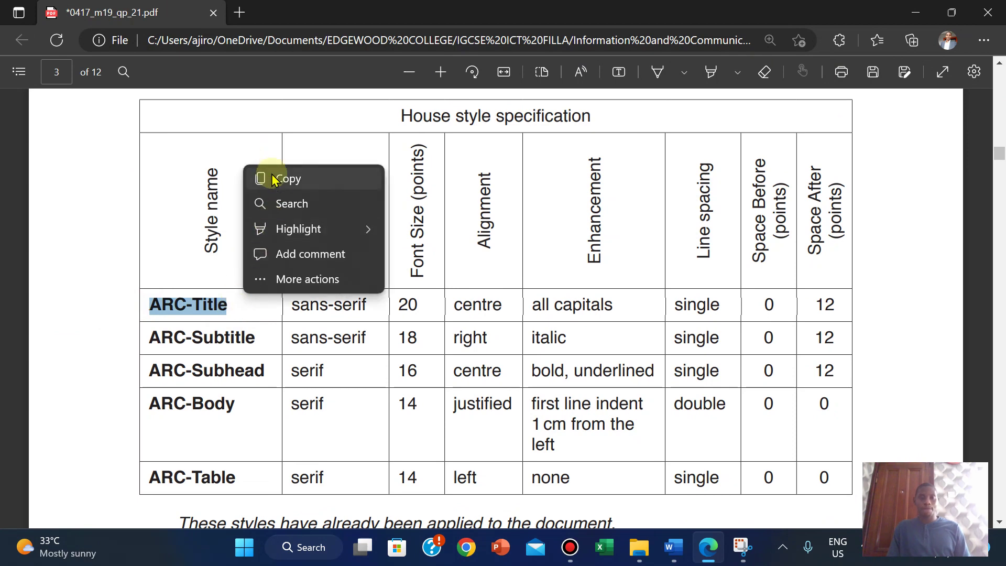
left_click(271, 181)
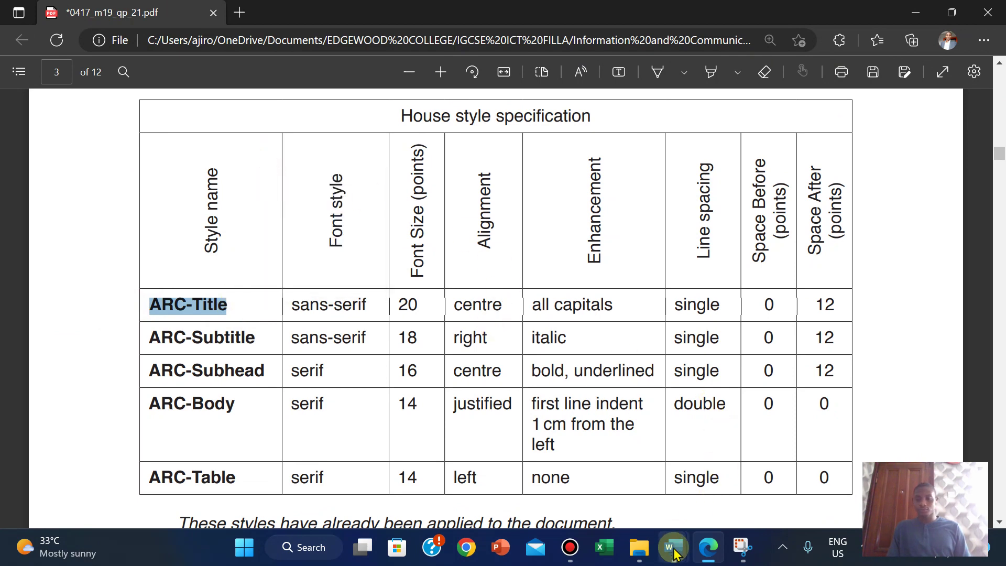
mouse_move(673, 556)
left_click(730, 479)
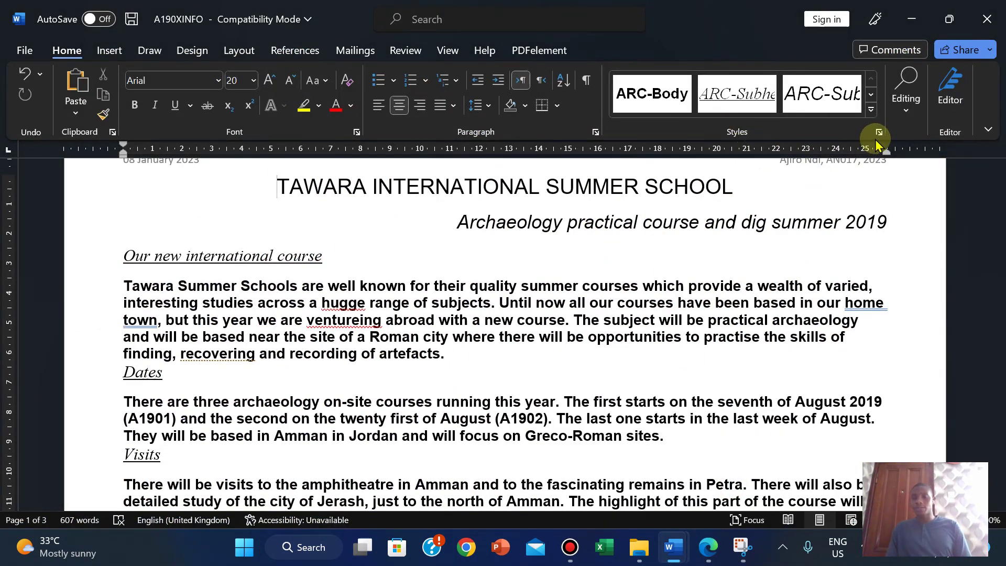
Step: In the Styles pane, reset the TAWARA INTERNATIONAL SUMMER SCHOOL title to Normal, then apply ARC-Title
left_click(879, 132)
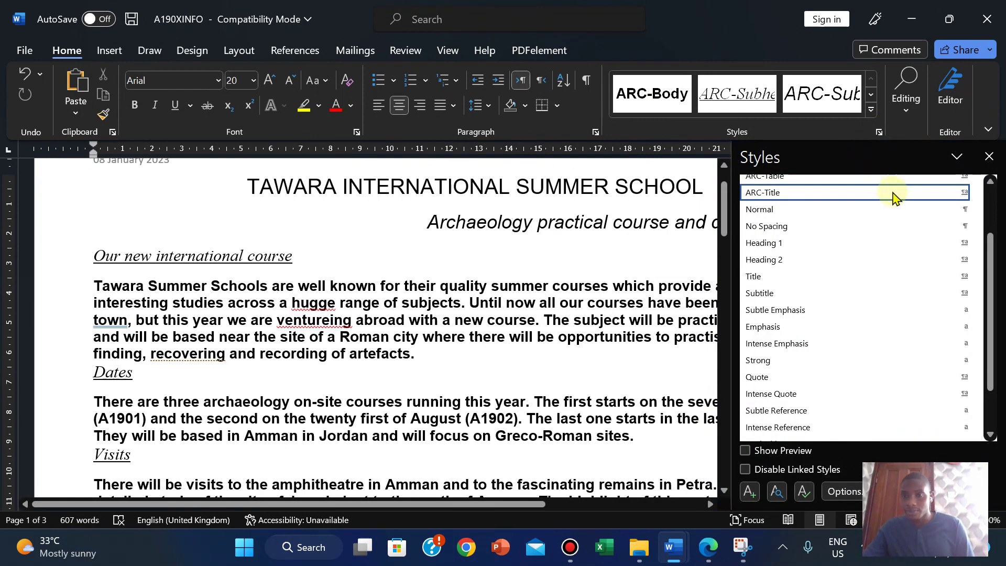
left_click_drag(990, 266, 994, 220)
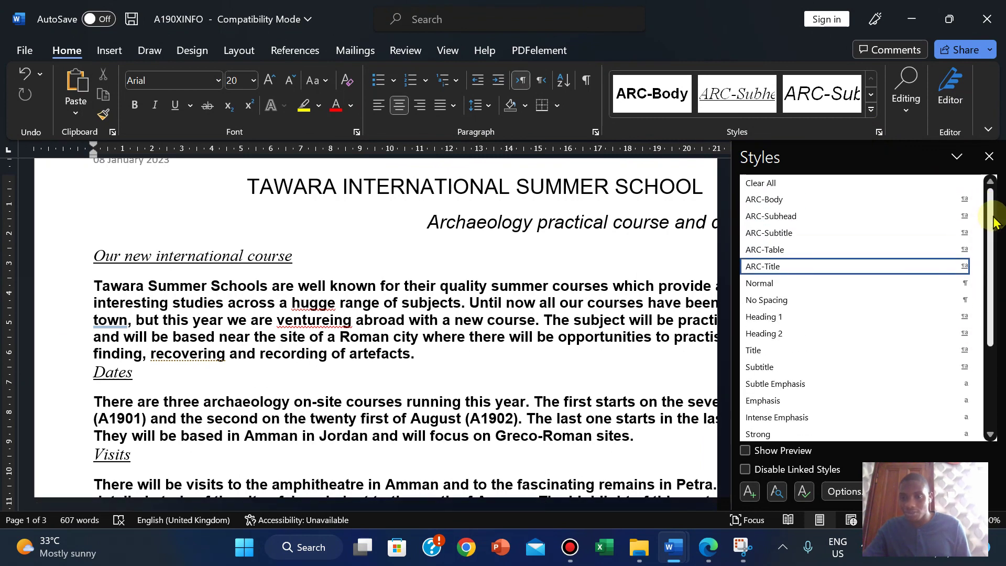
left_click(761, 273)
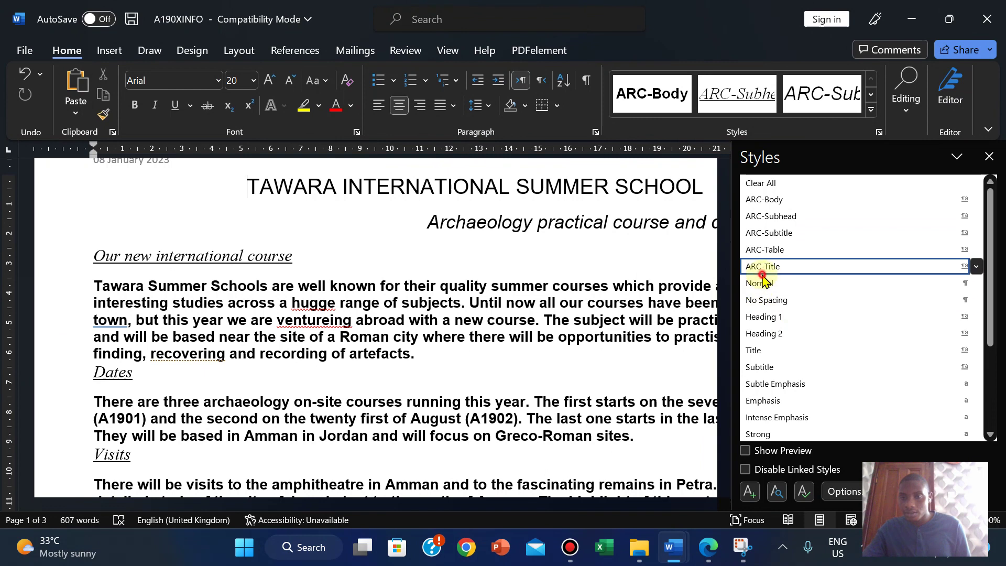
left_click(759, 284)
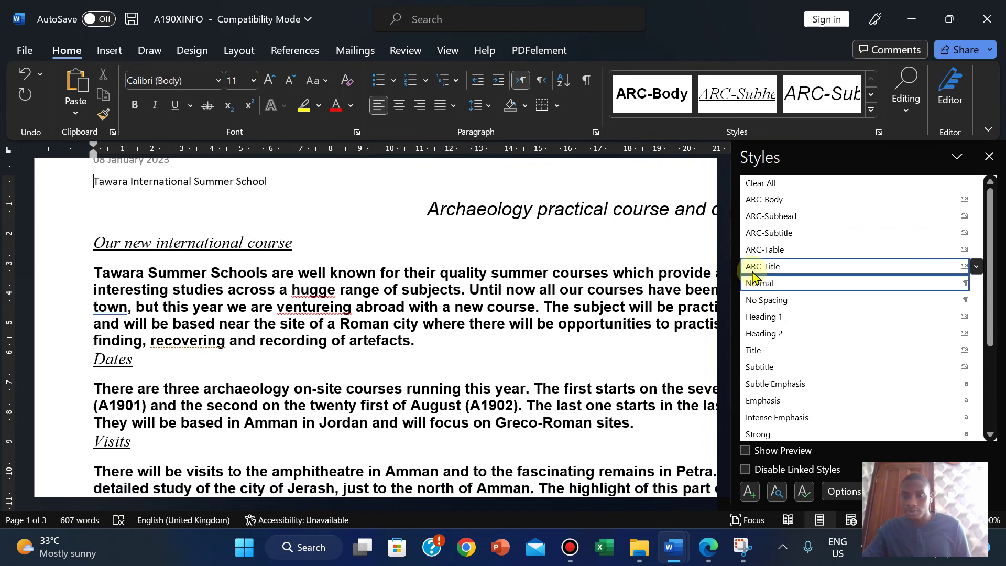
left_click(752, 273)
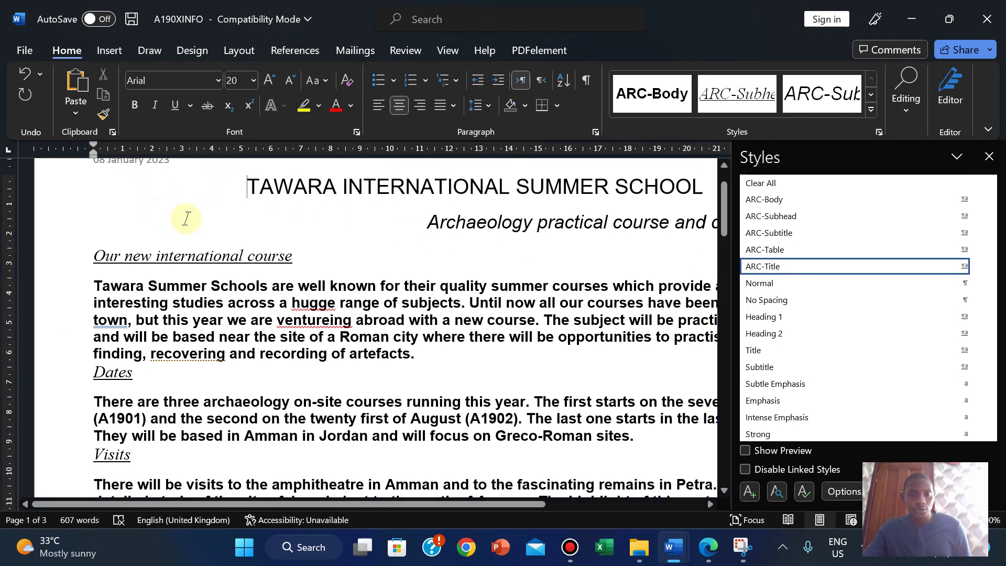
left_click(191, 219)
left_click(243, 187)
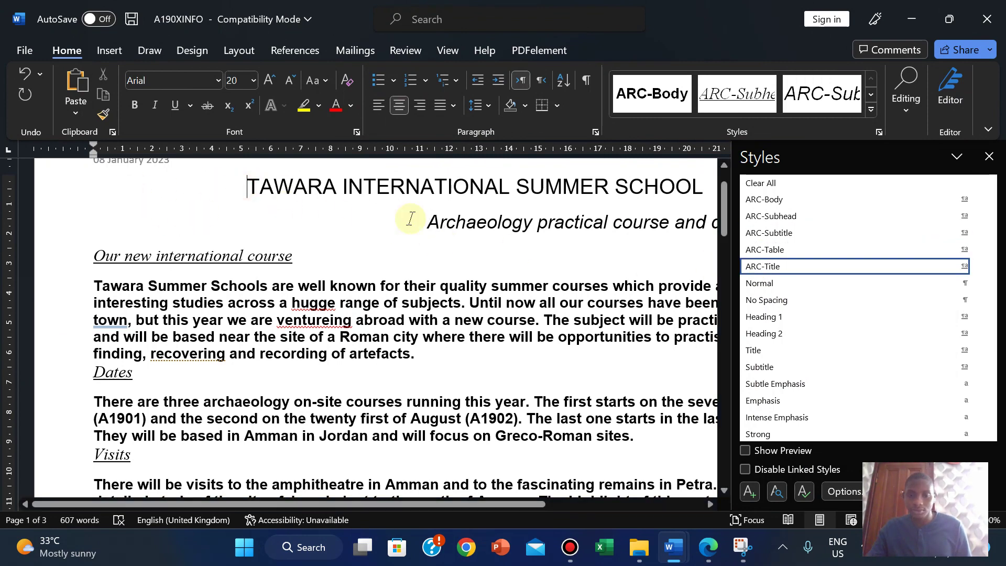
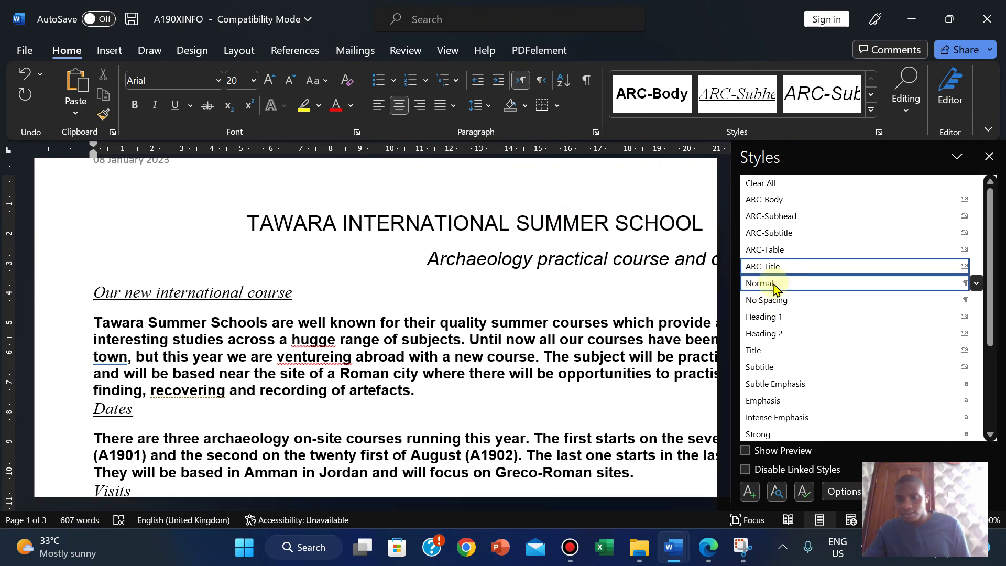
Step: Apply Normal to the empty top paragraph, widen the document view, and show the house style PDF
left_click(760, 287)
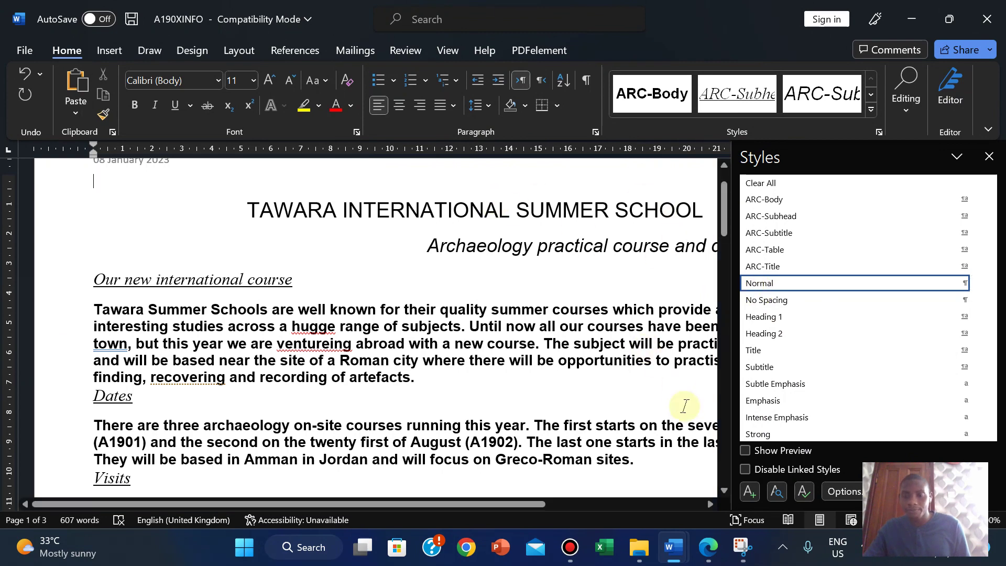
left_click(870, 520)
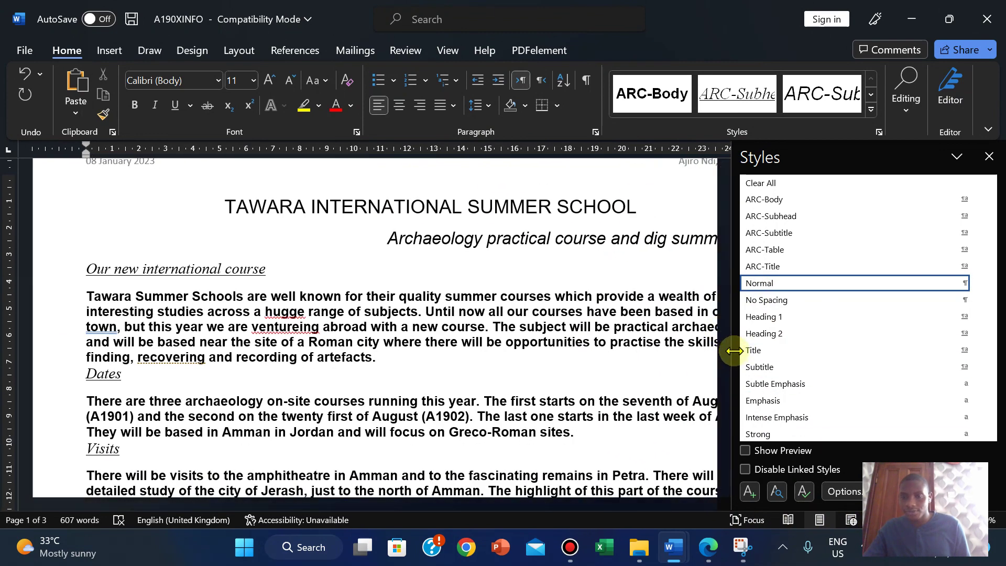
left_click_drag(737, 350, 833, 357)
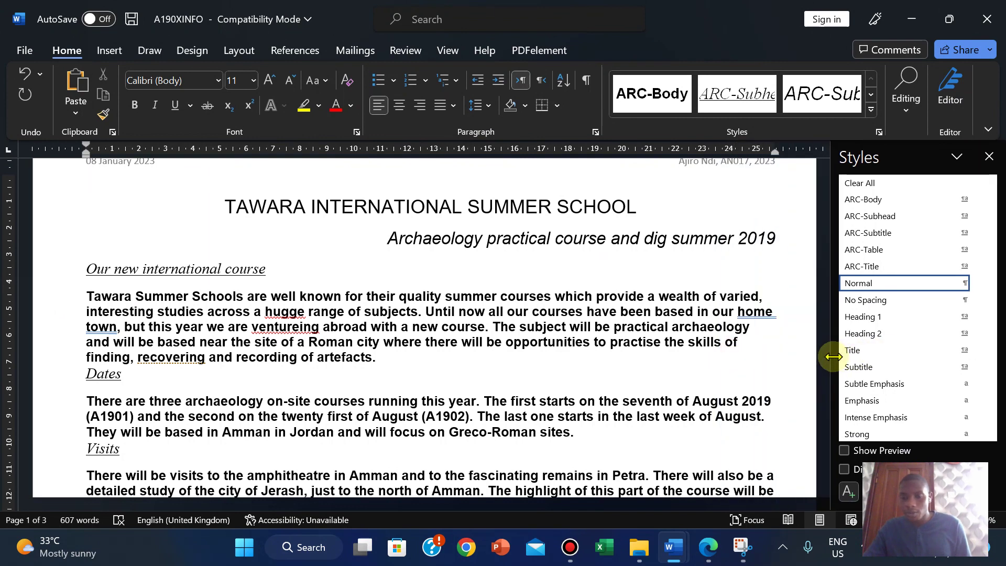
left_click(708, 547)
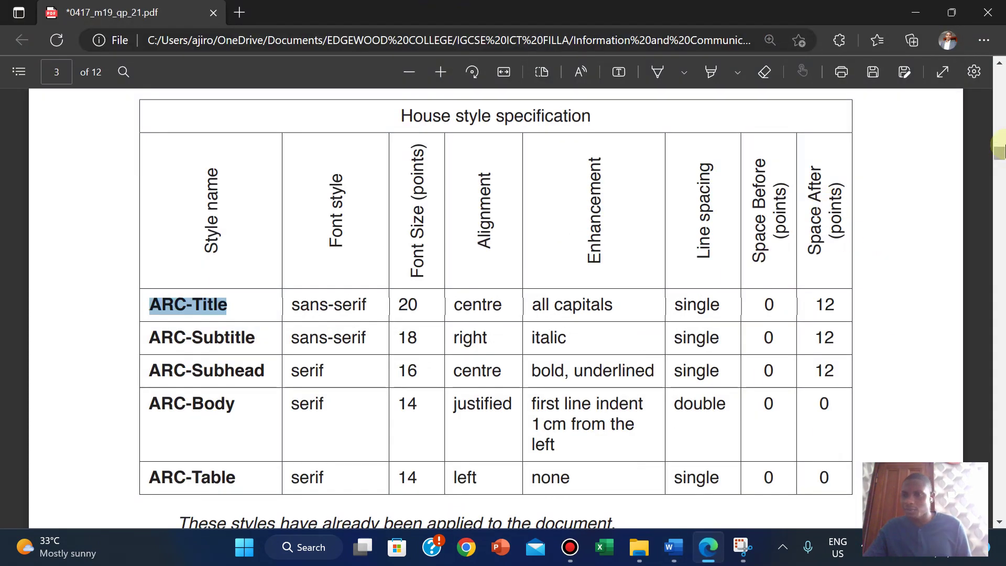
left_click_drag(999, 154, 998, 124)
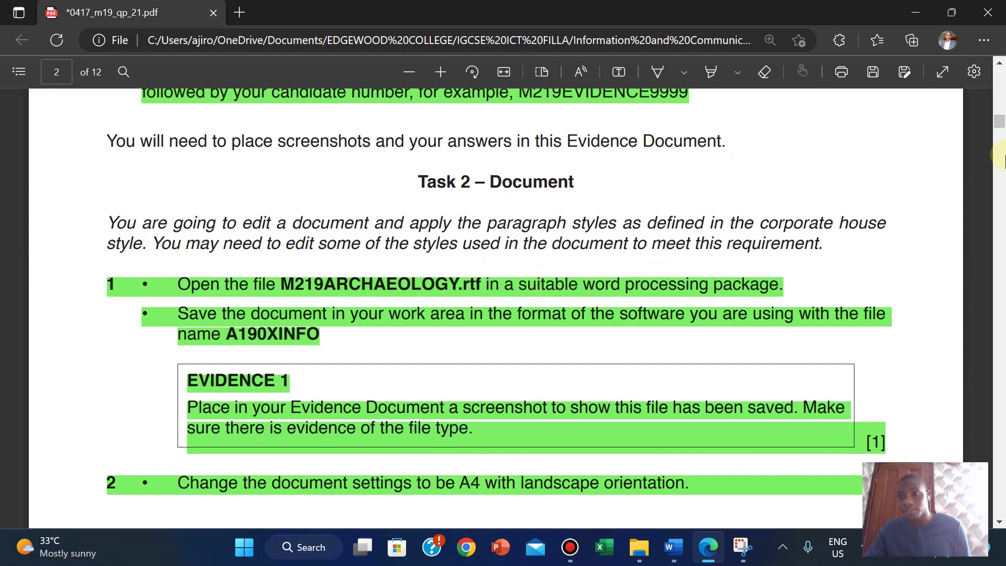
left_click_drag(999, 125, 1001, 157)
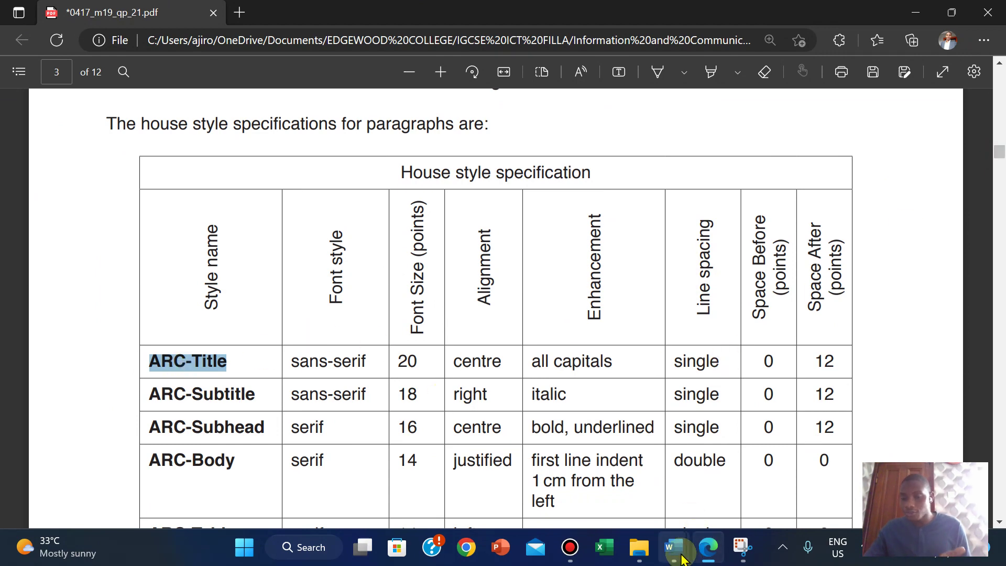
Step: Back in the A190XINFO document, open the ARC-Title style for modification
mouse_move(674, 547)
left_click(770, 465)
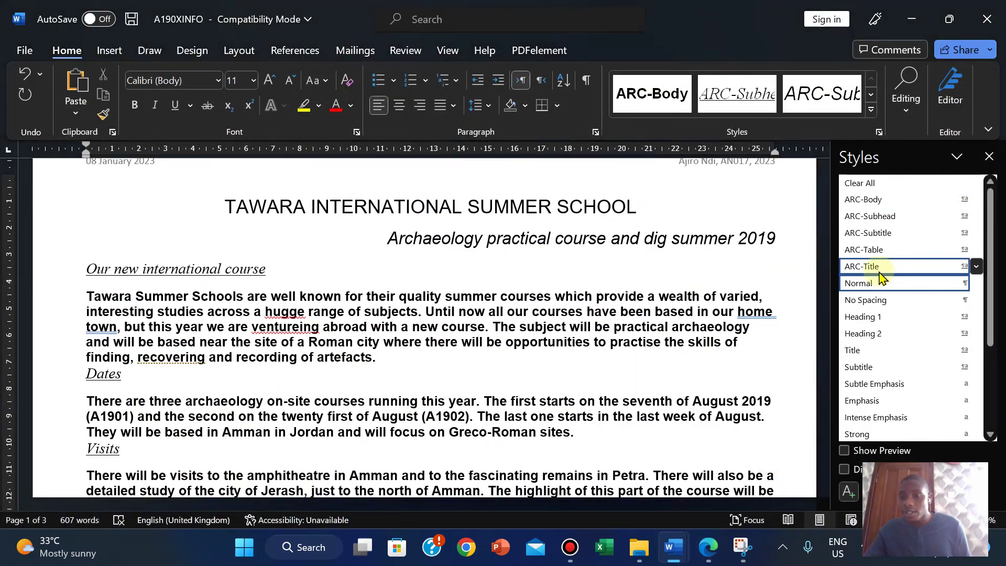
mouse_move(883, 271)
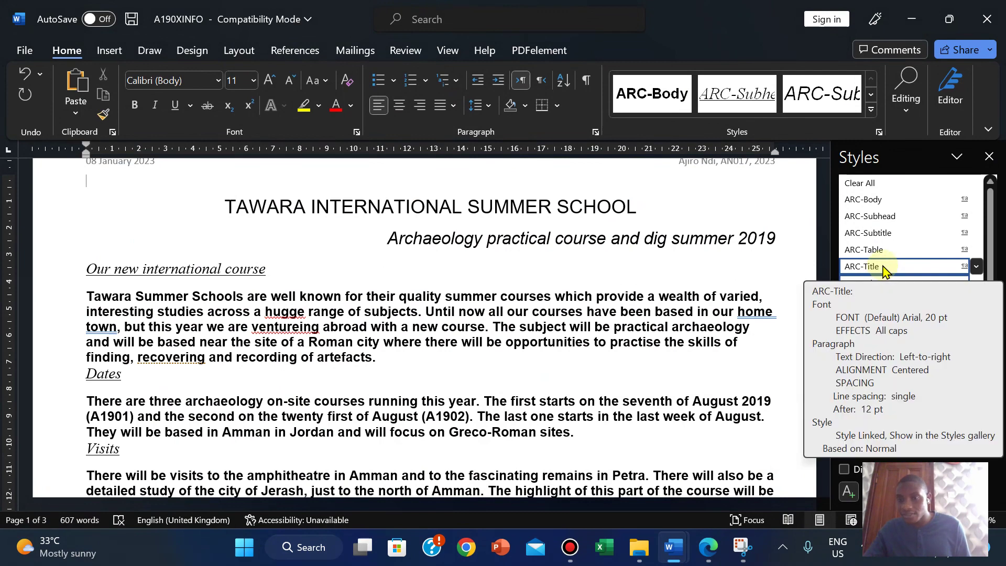
right_click(883, 269)
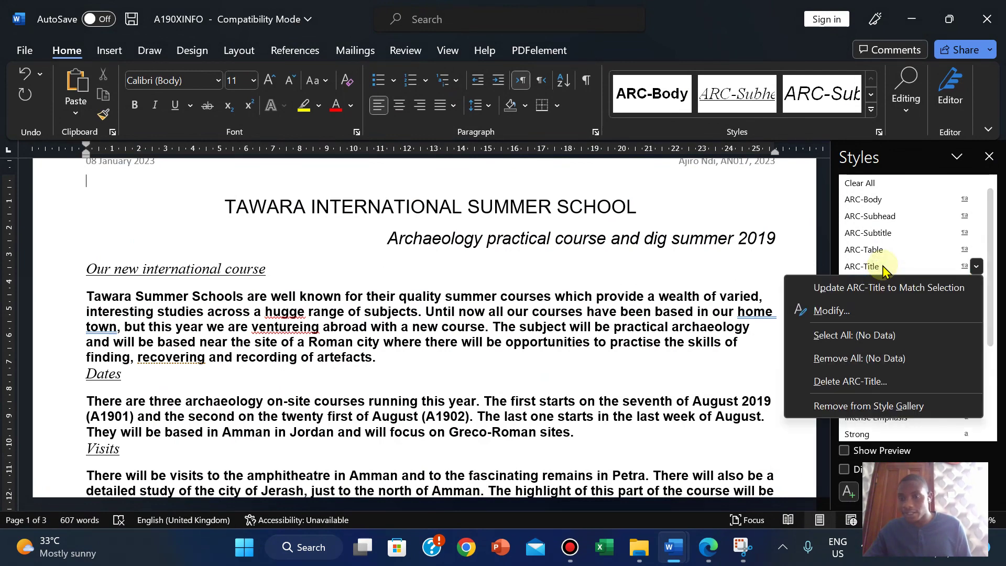
right_click(864, 268)
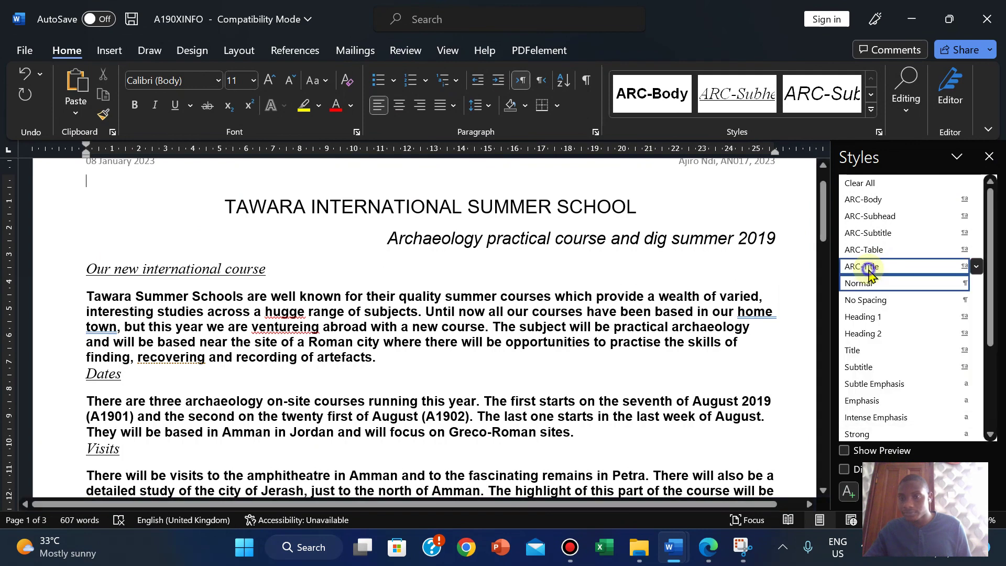
right_click(865, 266)
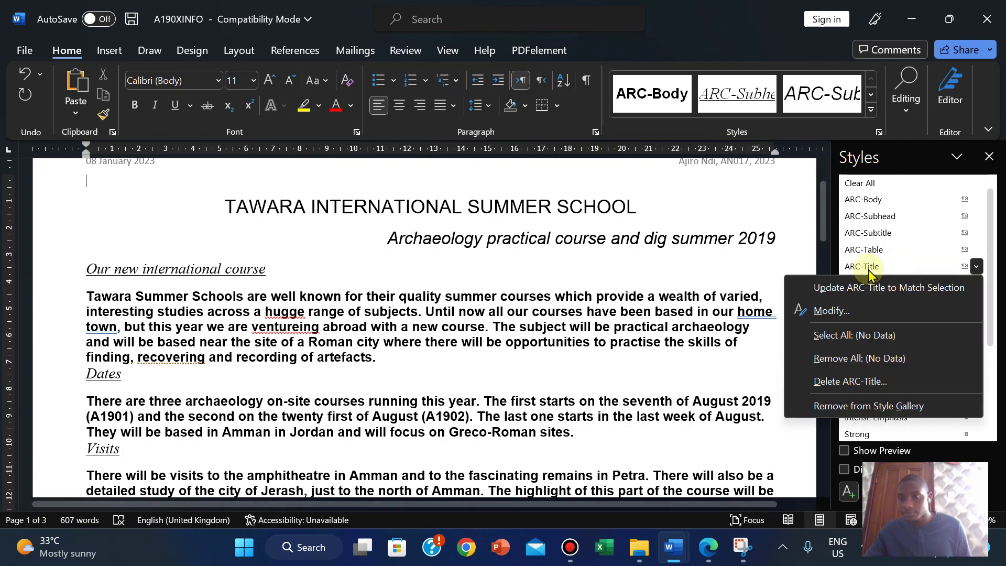
left_click(826, 310)
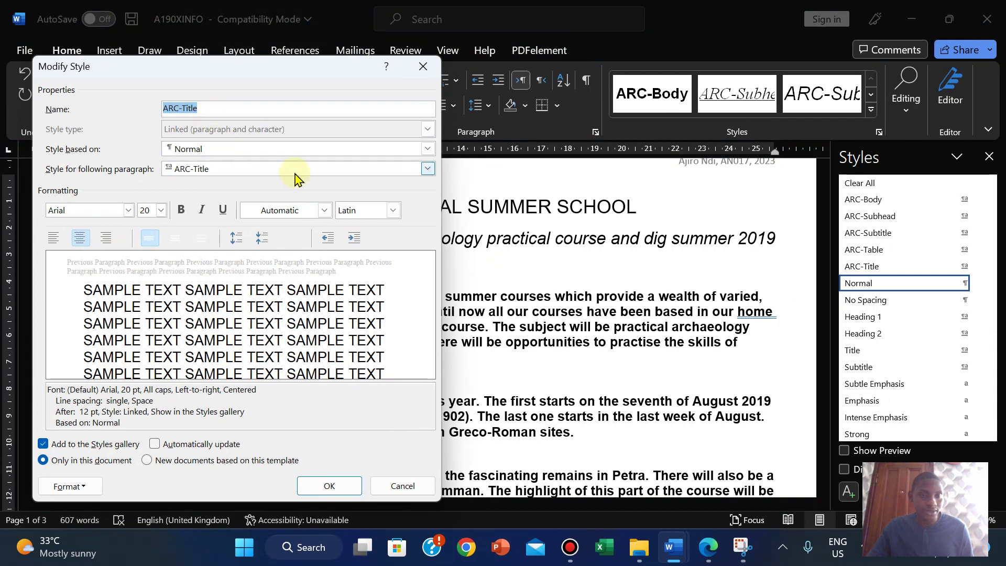
Step: Keep ARC-Title as the following-paragraph style, comparing the settings against the house style table
left_click(427, 169)
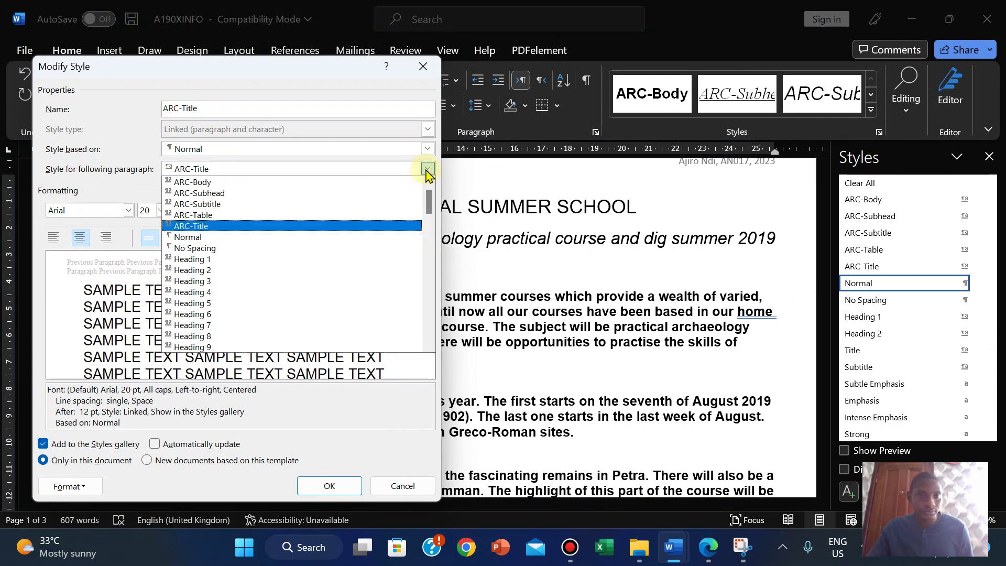
left_click(427, 169)
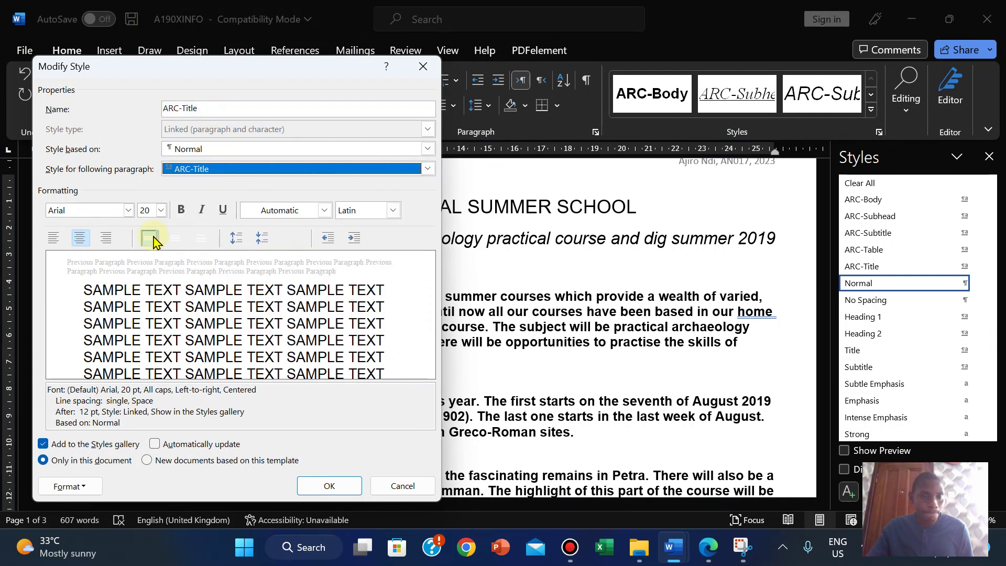
left_click(707, 545)
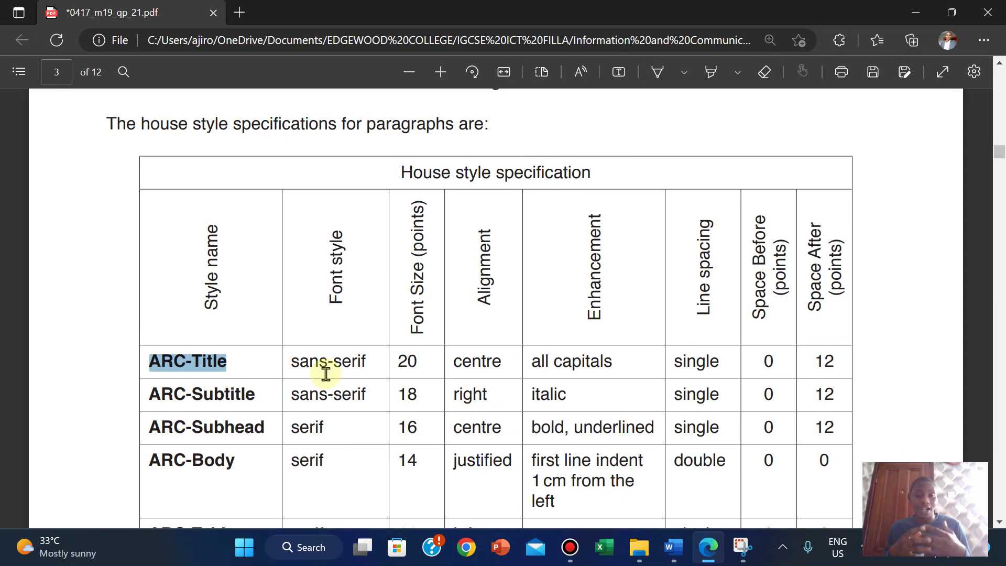
mouse_move(676, 554)
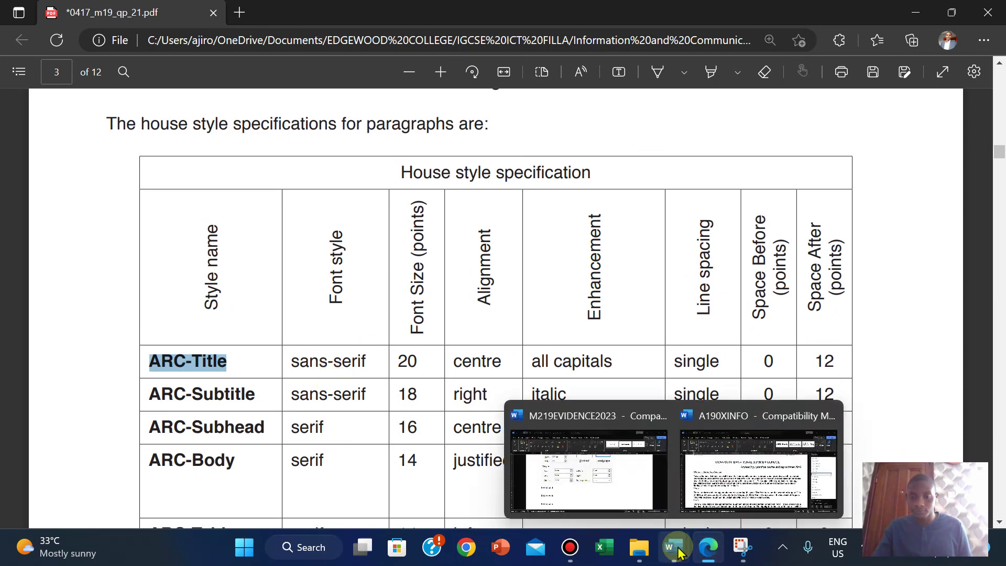
left_click(715, 503)
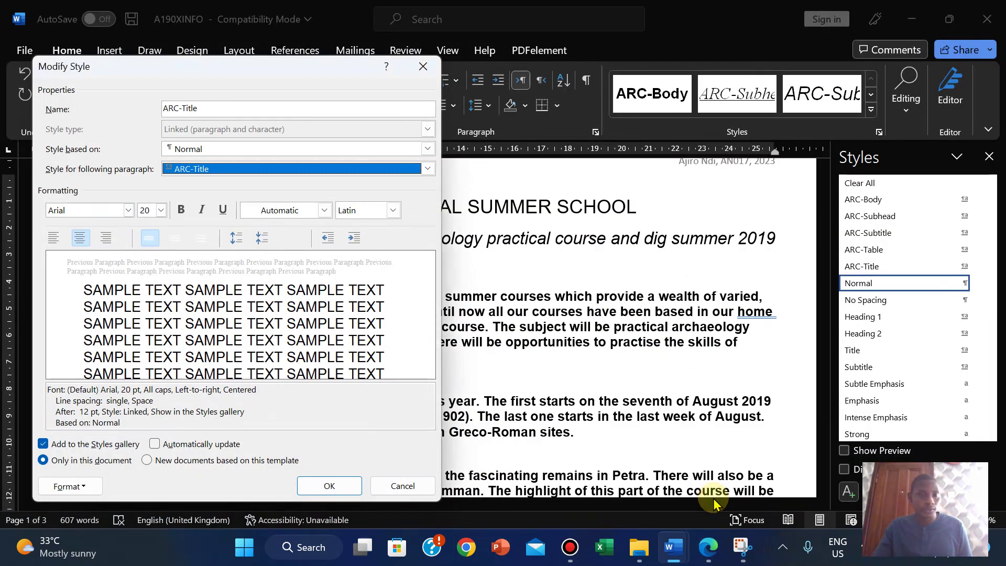
left_click(702, 559)
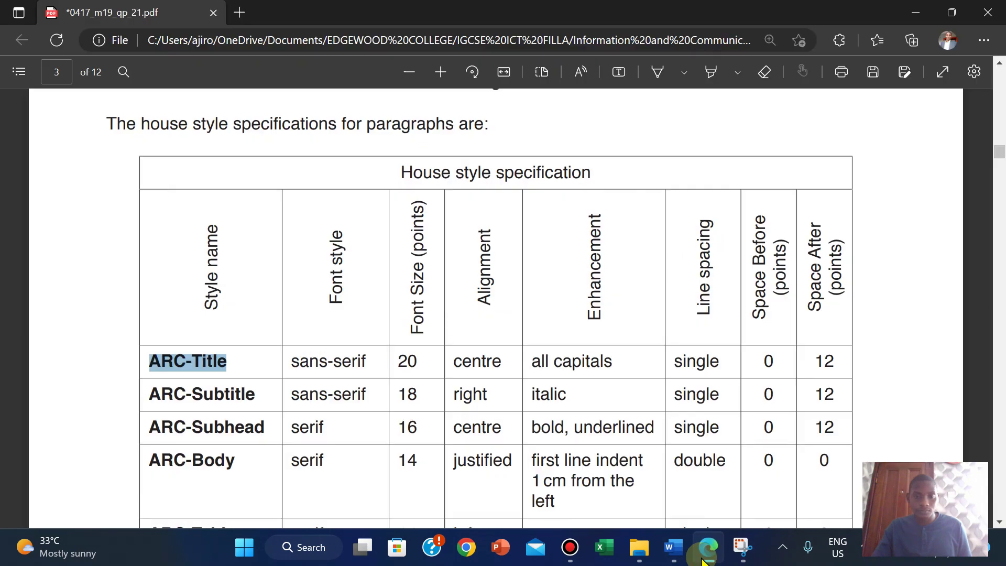
left_click(703, 558)
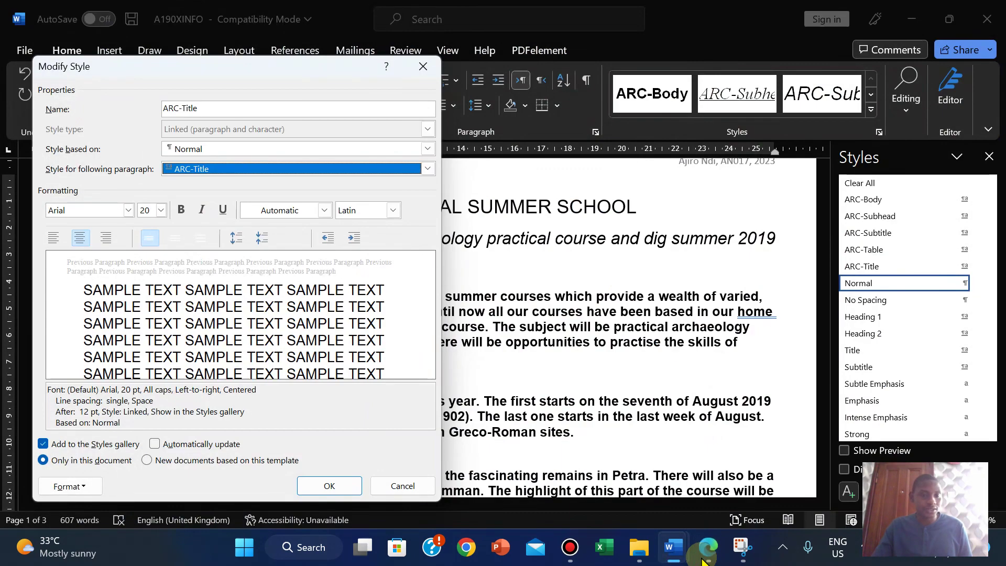
left_click(704, 558)
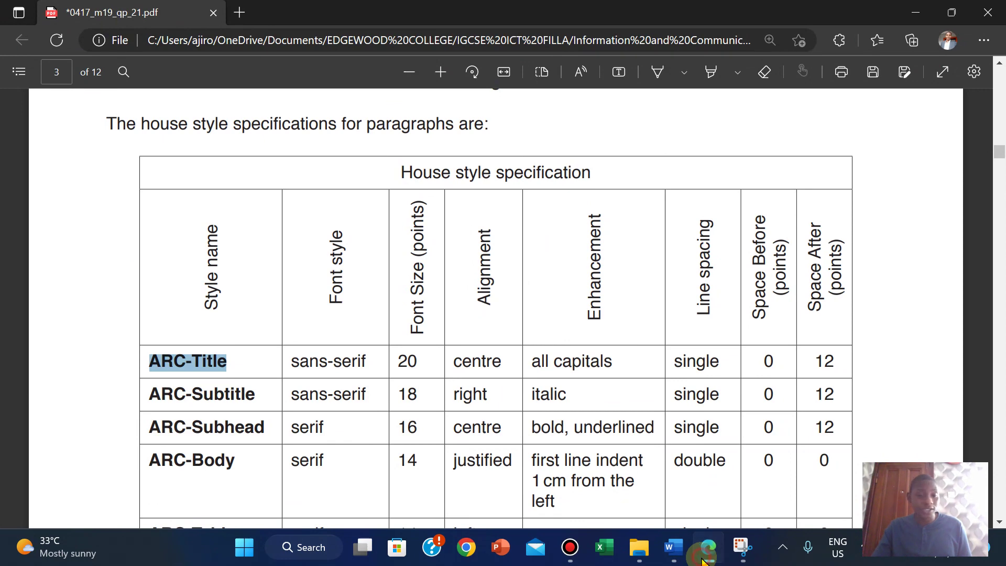
left_click(703, 558)
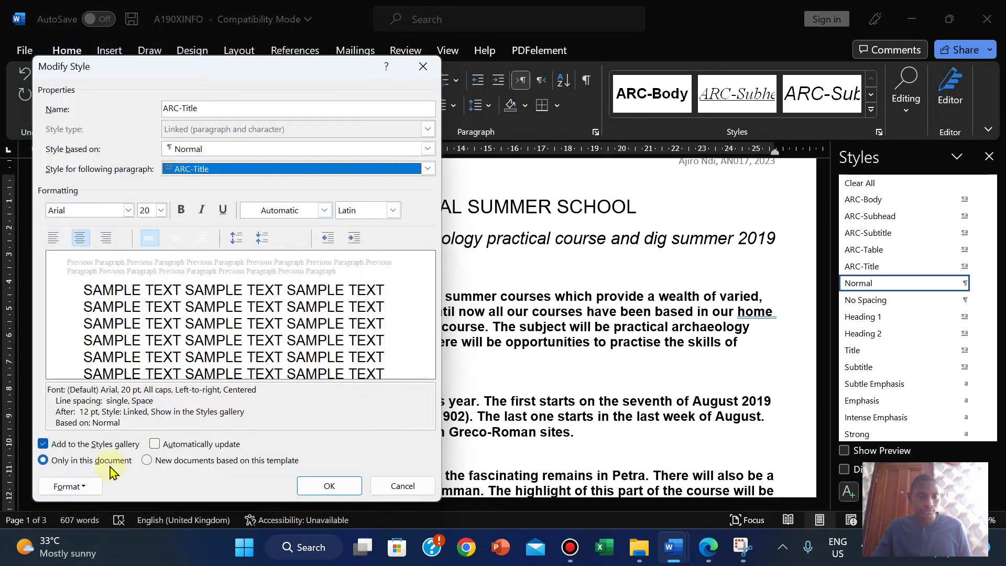
left_click(79, 486)
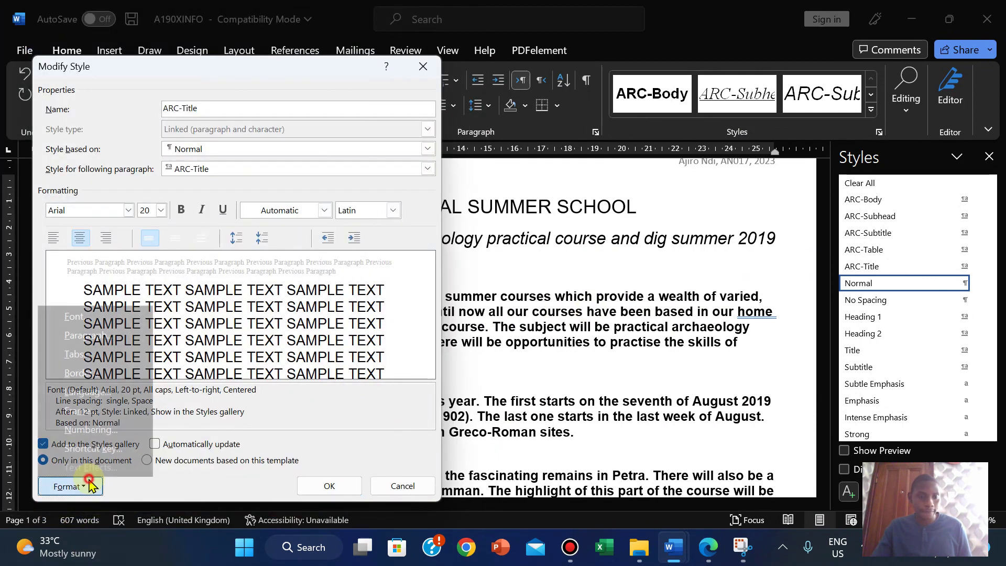
Step: Review ARC-Title's paragraph and font settings against the house style table, leaving them unchanged
left_click(91, 336)
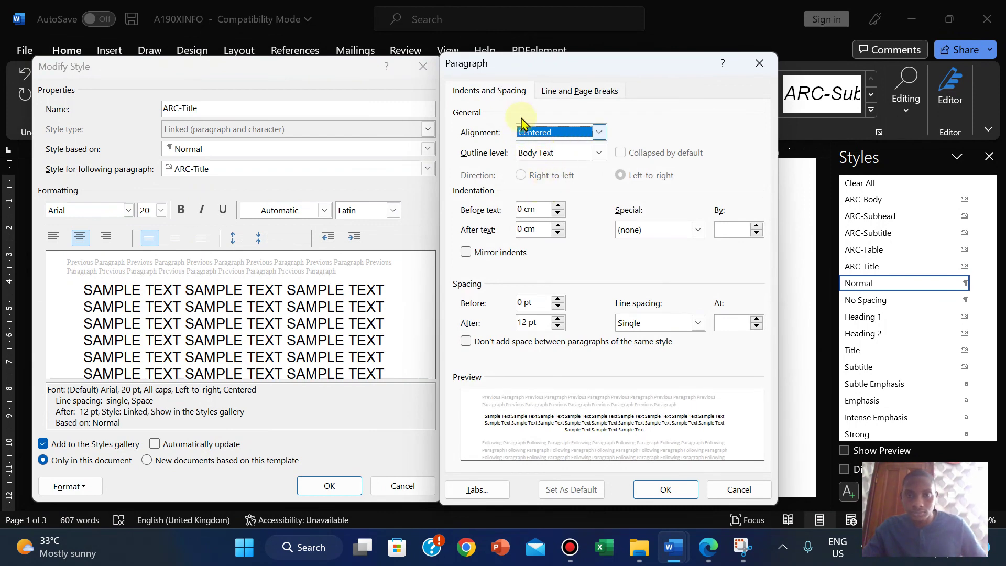
left_click(759, 63)
left_click(74, 487)
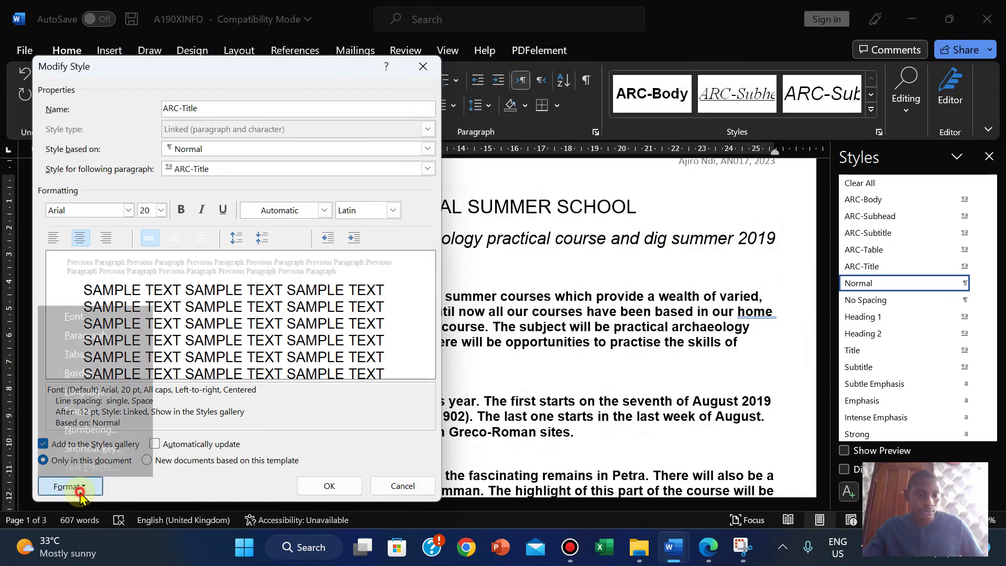
left_click(79, 316)
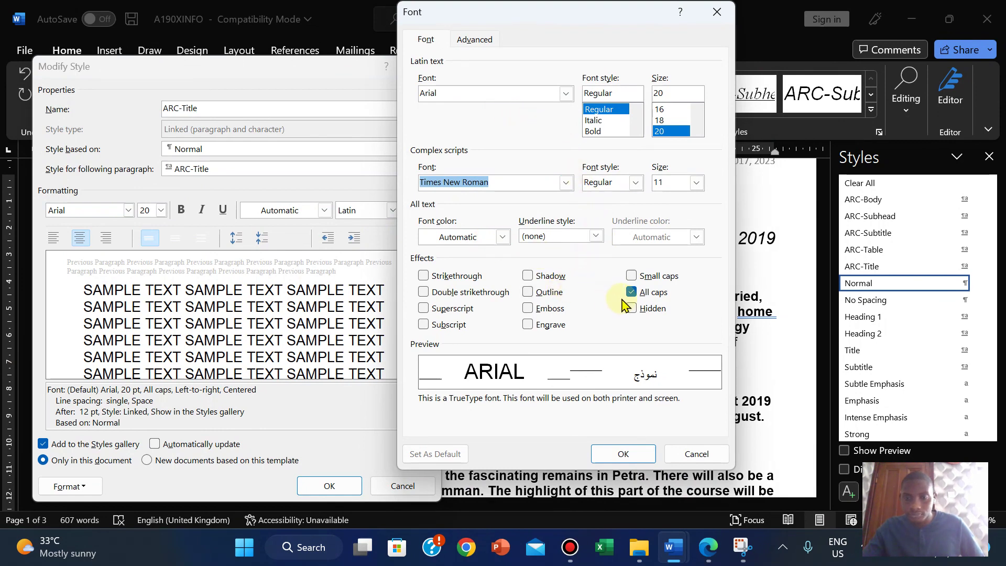
left_click(686, 458)
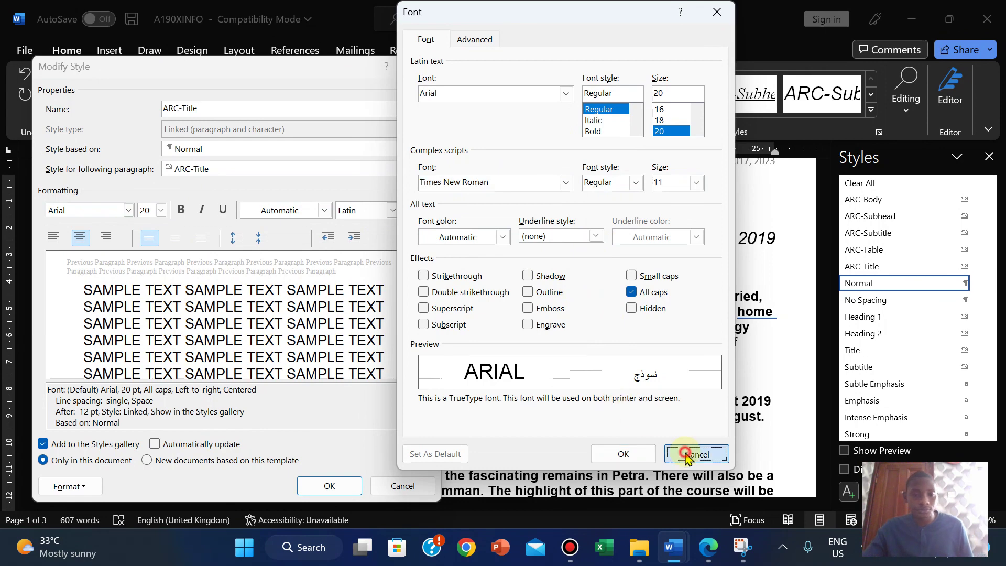
left_click(708, 547)
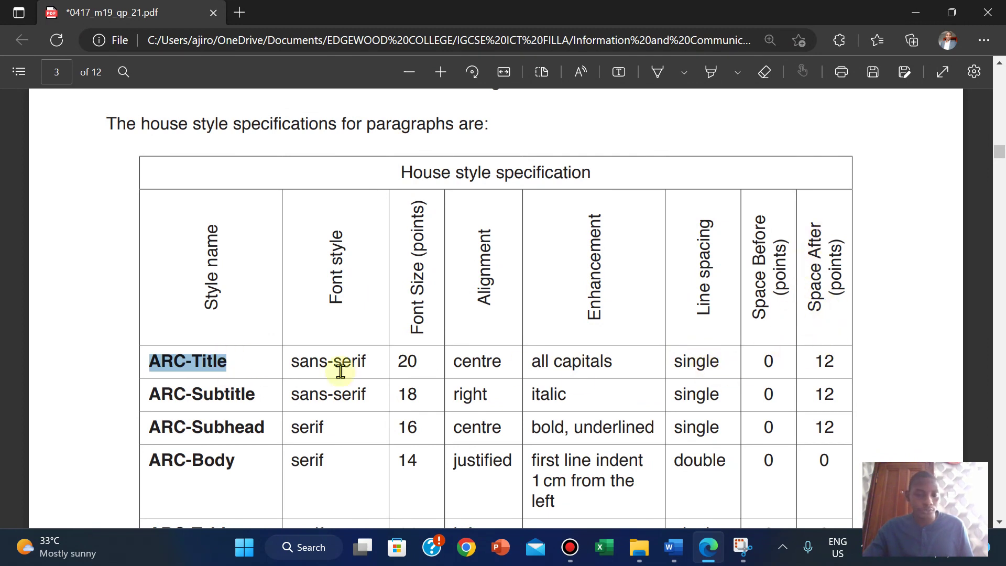
left_click(749, 461)
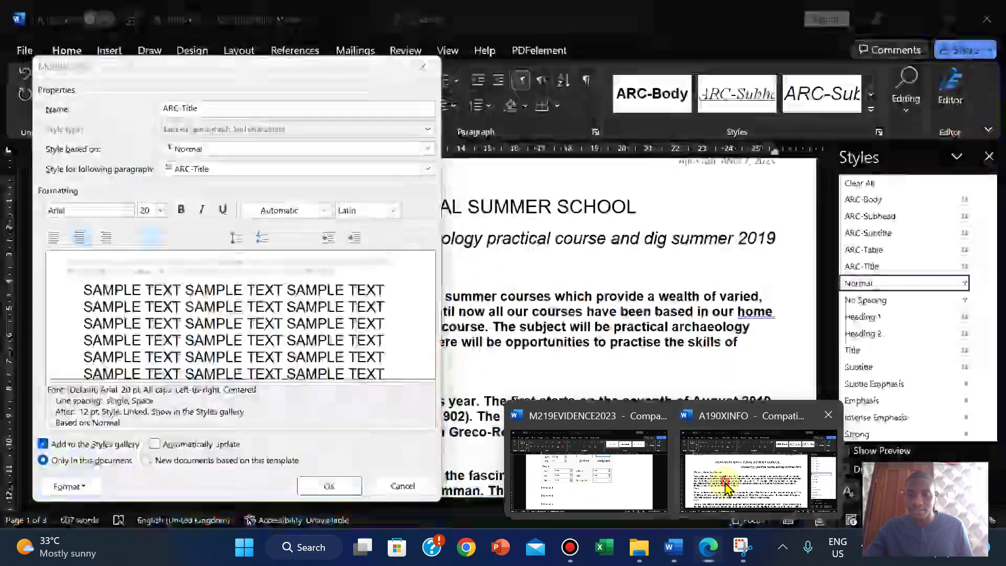
Step: Confirm ARC-Title as centred, single-spaced, 0 pt before and 12 pt after, and save the style
mouse_move(545, 8)
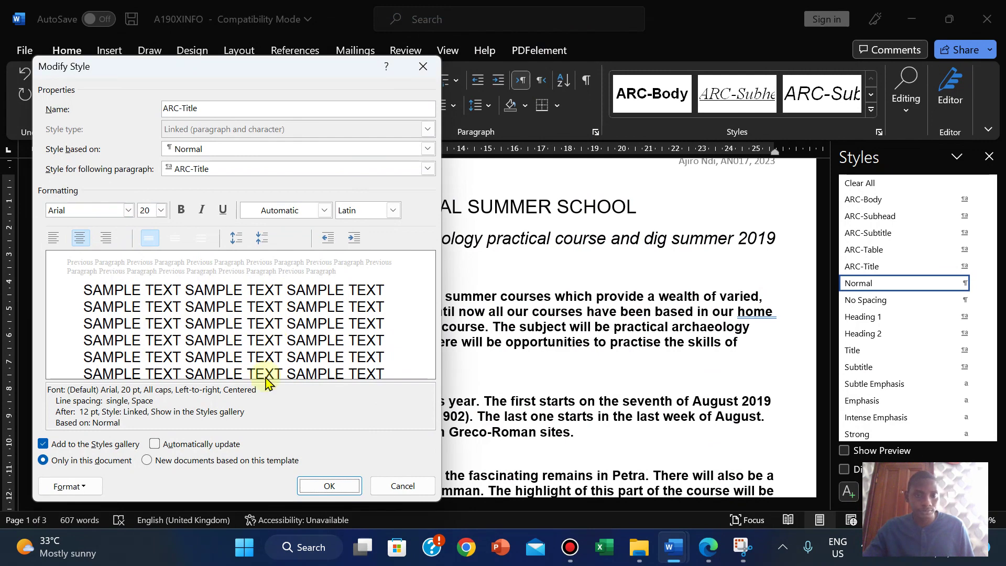
left_click(79, 486)
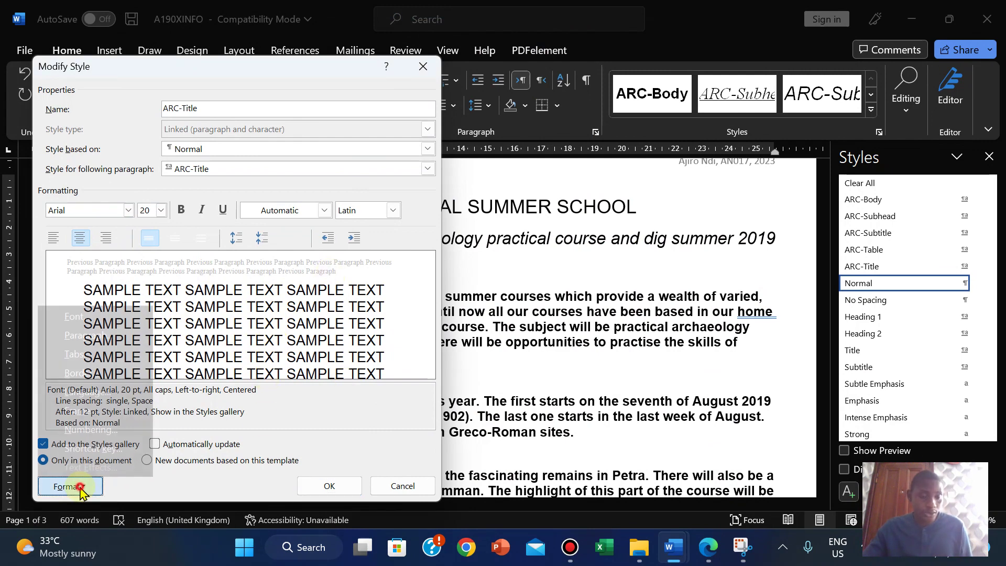
left_click(97, 342)
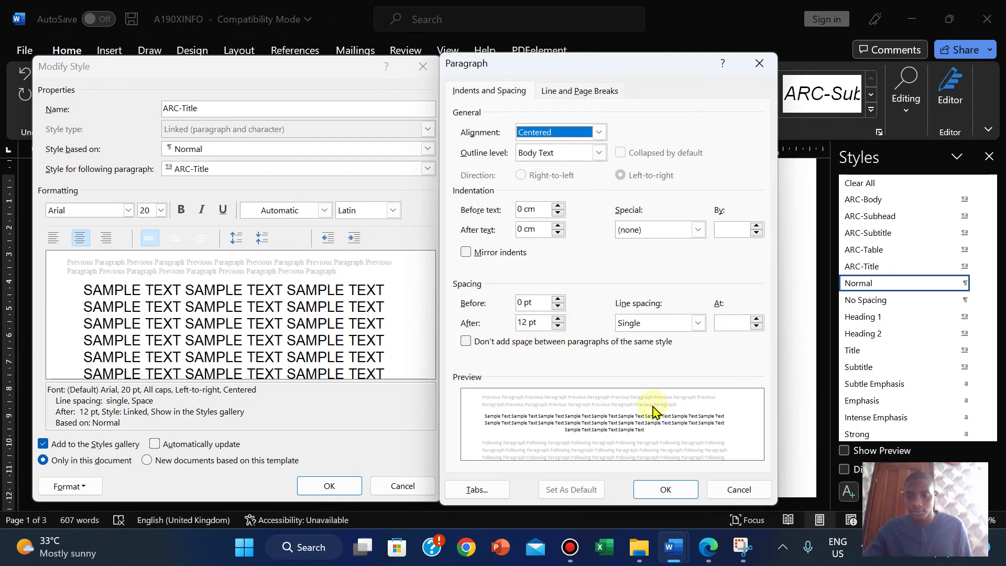
left_click(707, 547)
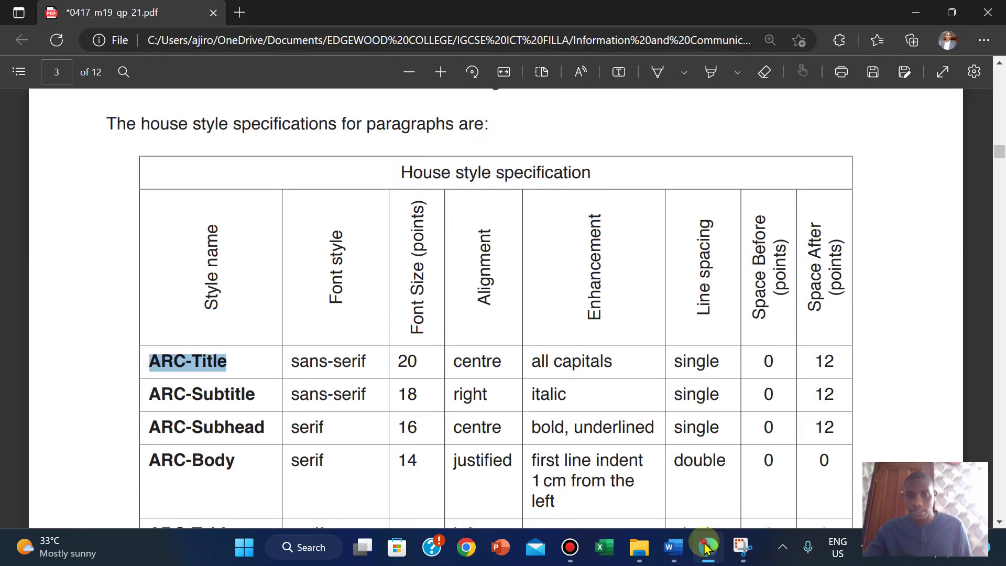
key("alt+Tab")
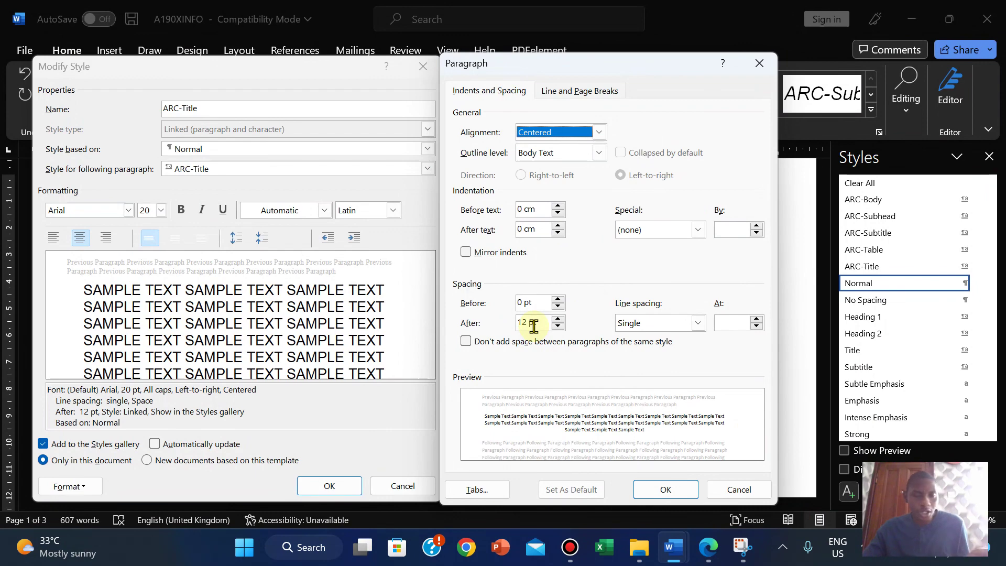
left_click(678, 488)
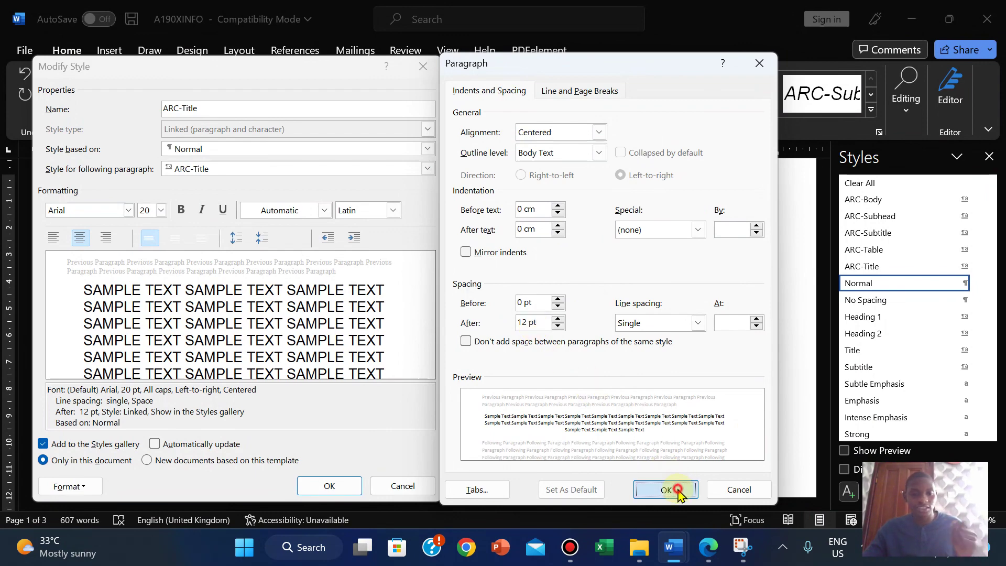
left_click(329, 486)
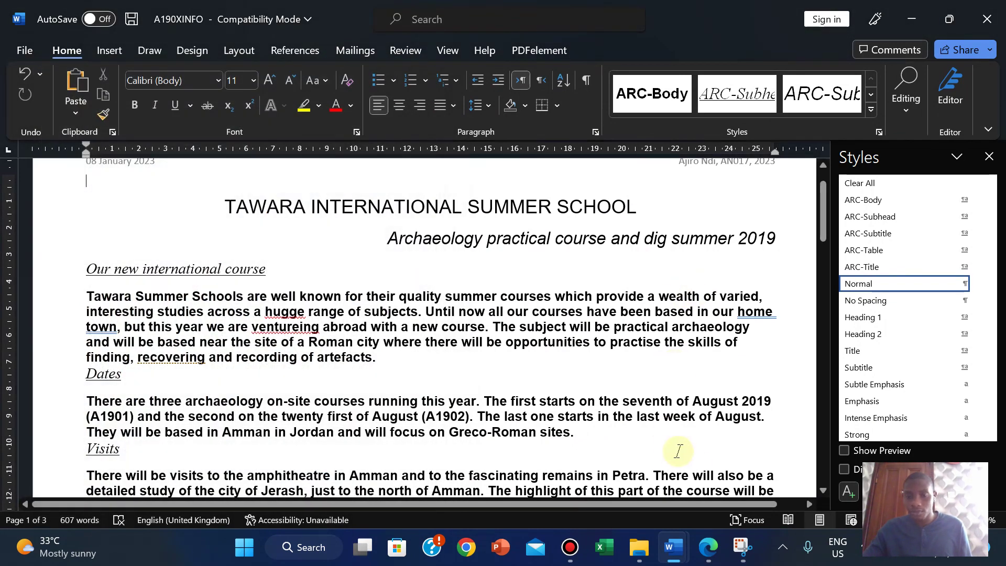
Step: Copy the name ARC-Subtitle from the PDF house style table and return to the article
left_click(708, 547)
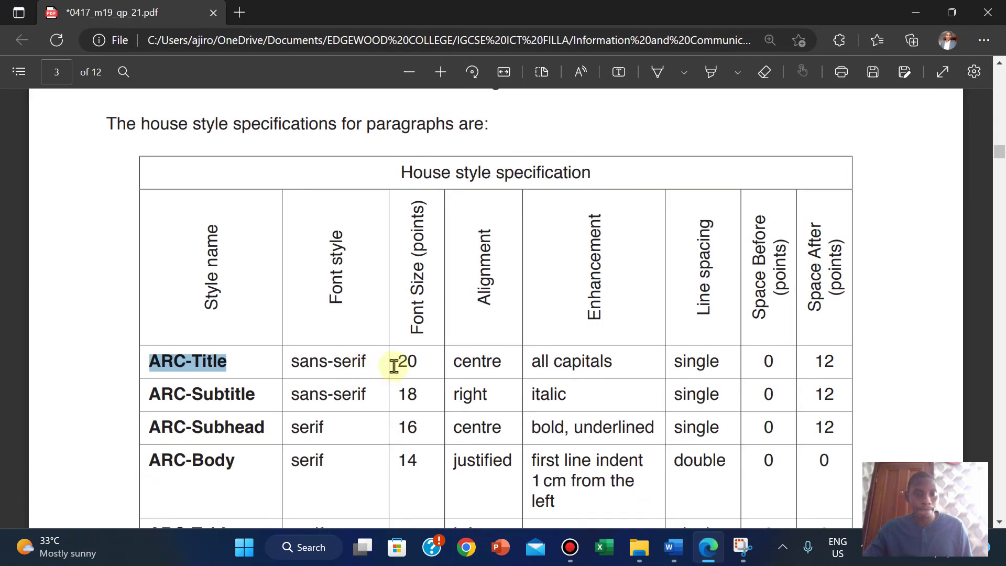
left_click_drag(151, 394, 253, 401)
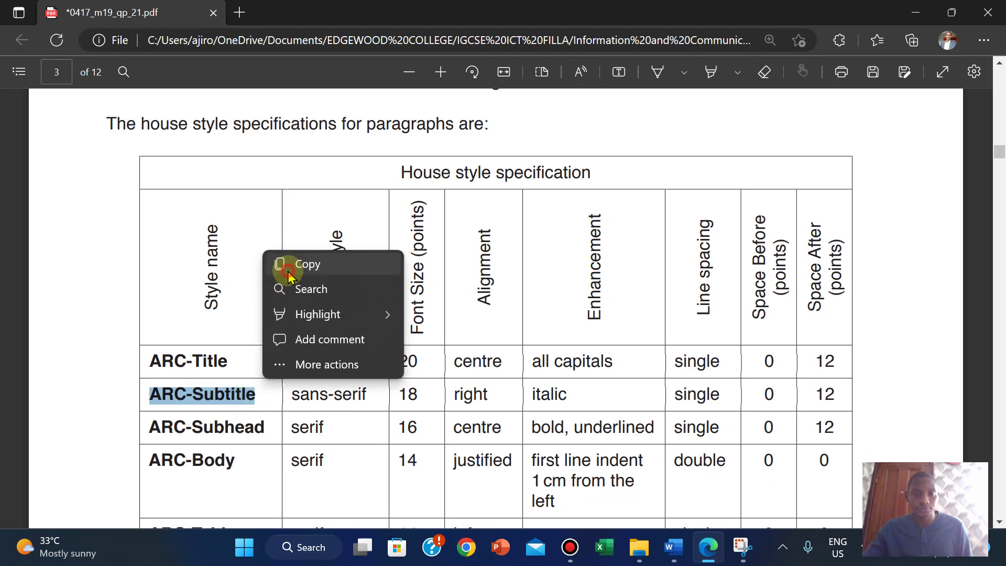
left_click(290, 275)
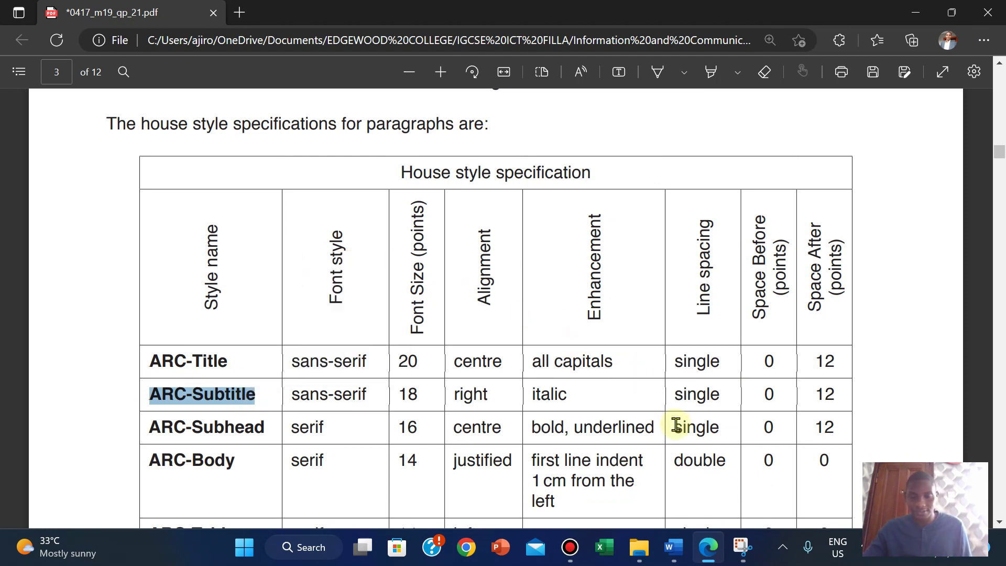
mouse_move(673, 547)
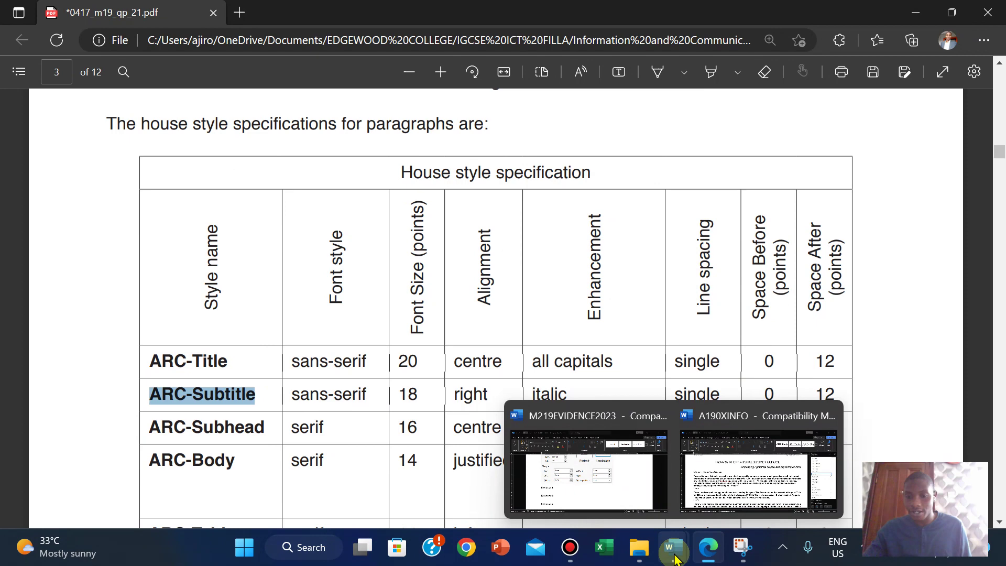
left_click(734, 482)
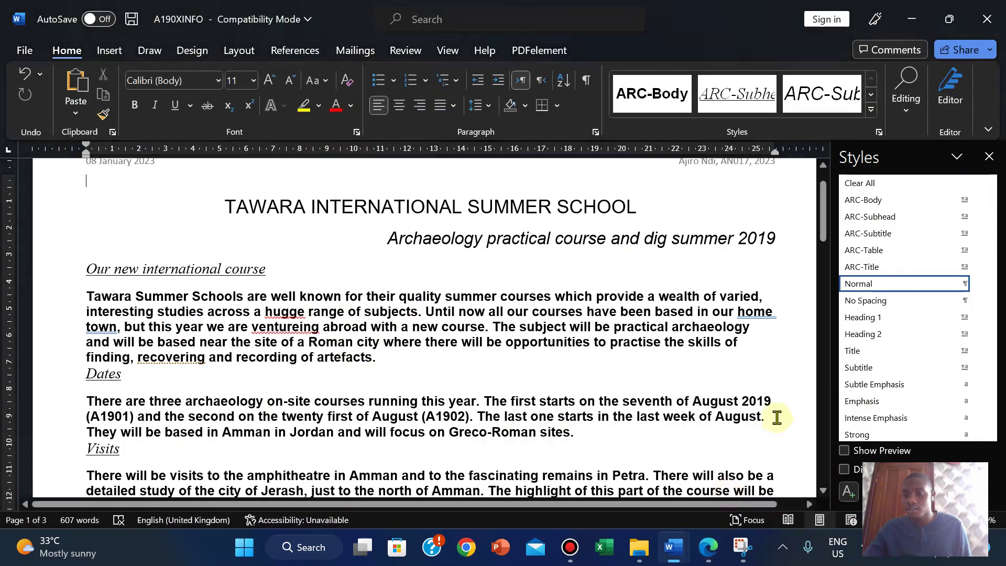
Step: Open the ARC-Subtitle style for modification and compare it with the house style table
right_click(892, 237)
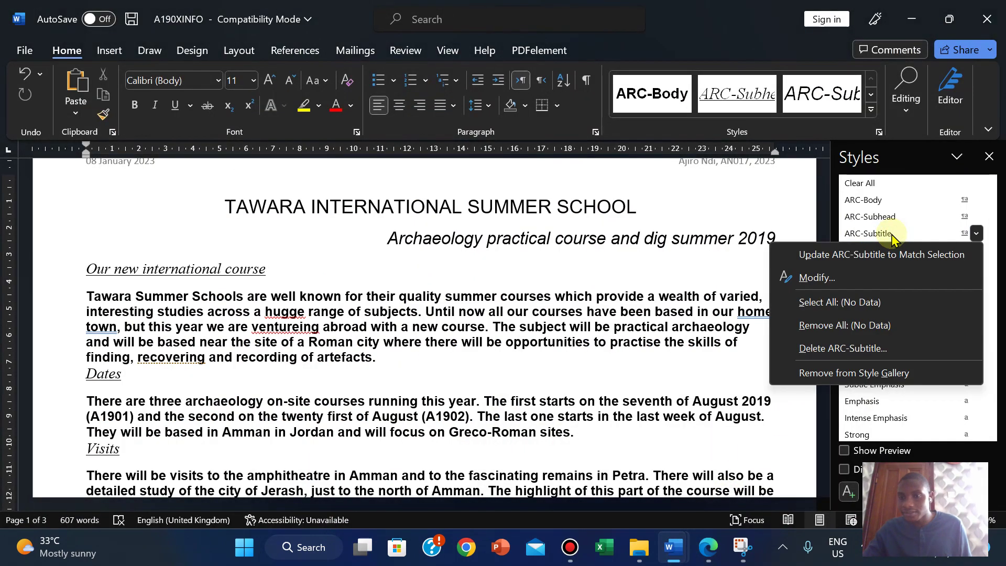
left_click(813, 277)
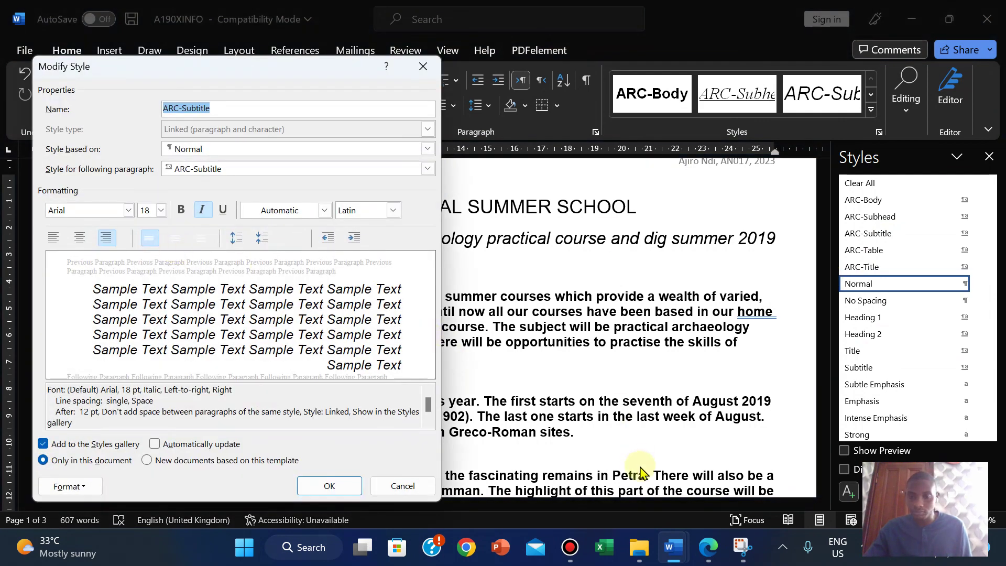
left_click(709, 551)
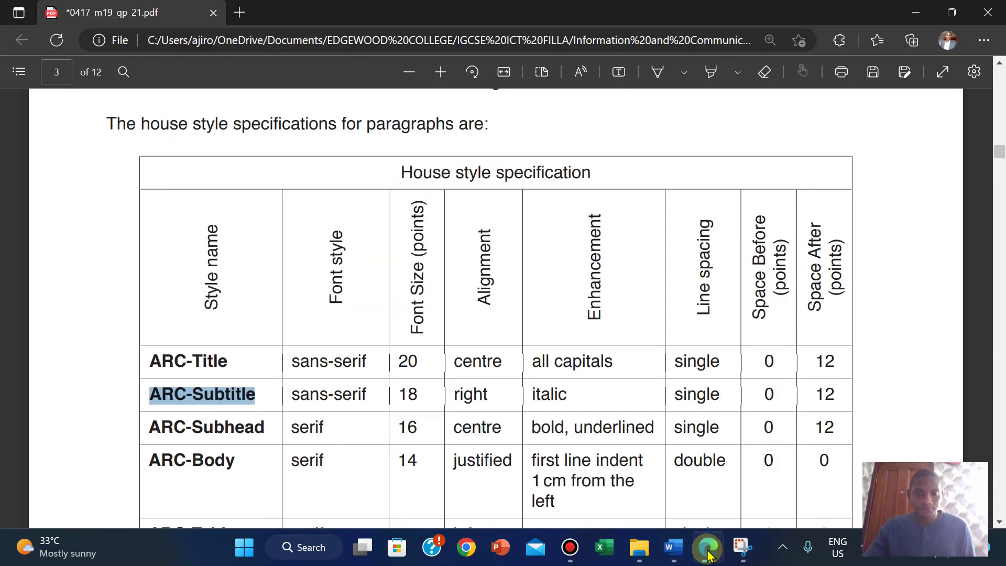
left_click(708, 551)
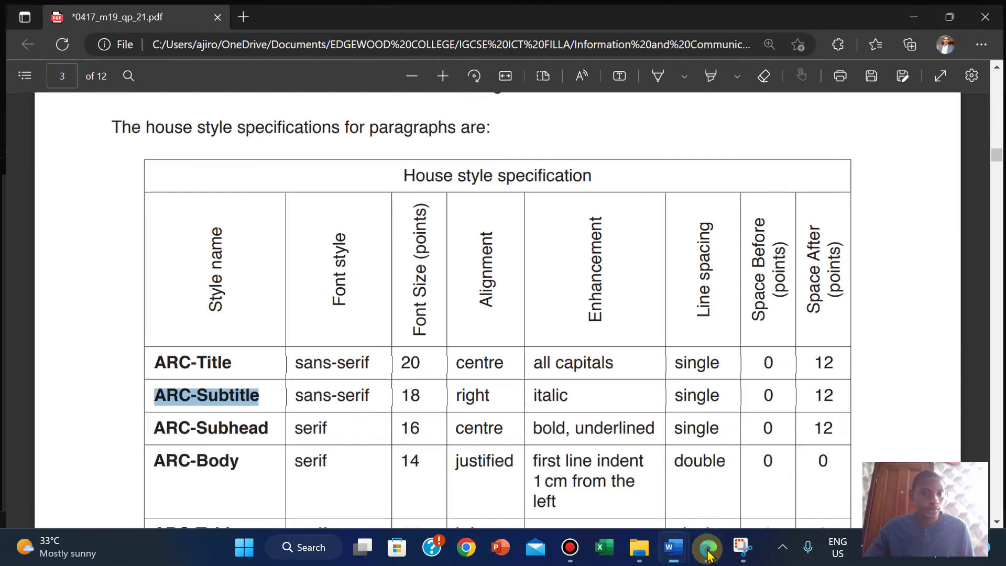
left_click(708, 551)
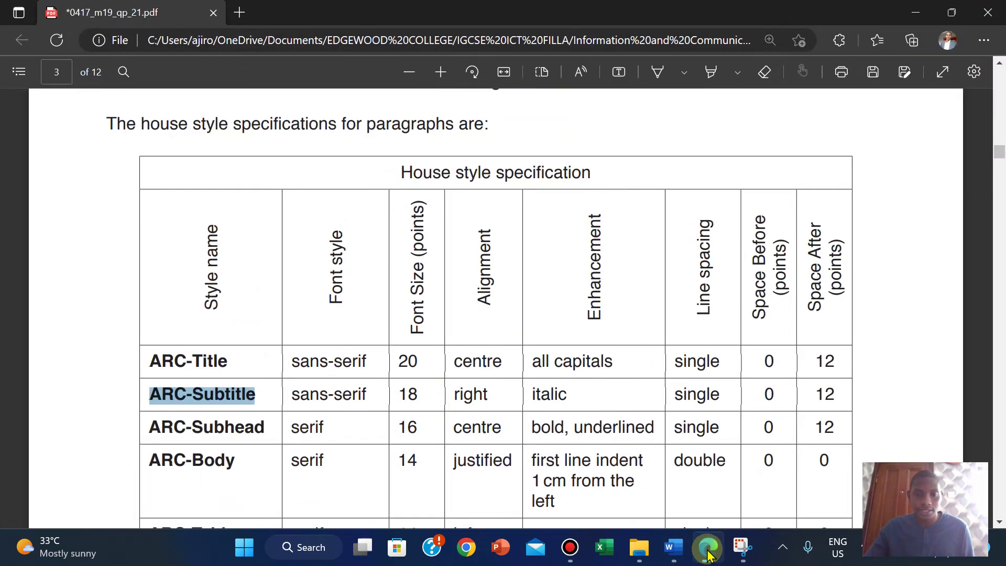
left_click(708, 551)
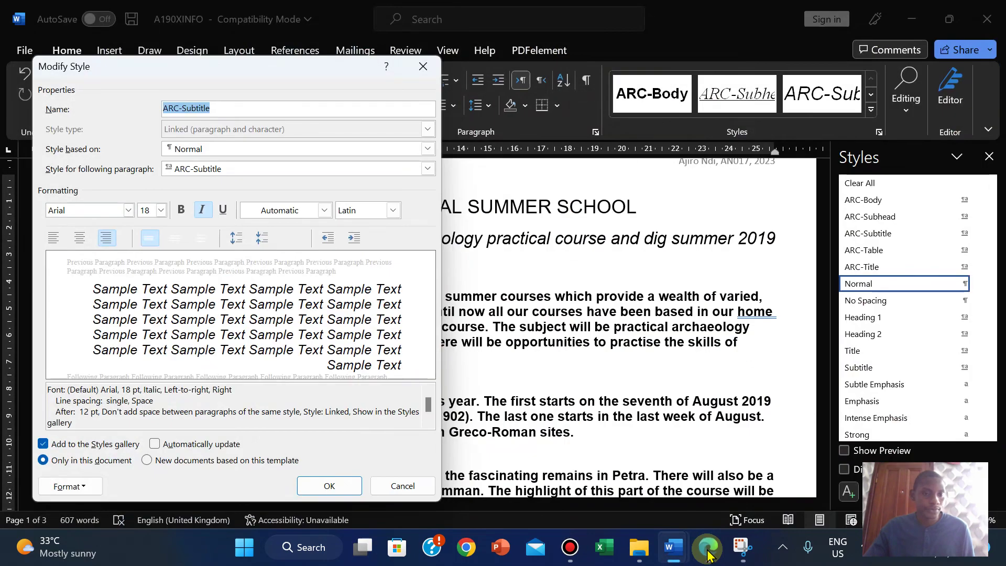
left_click(709, 551)
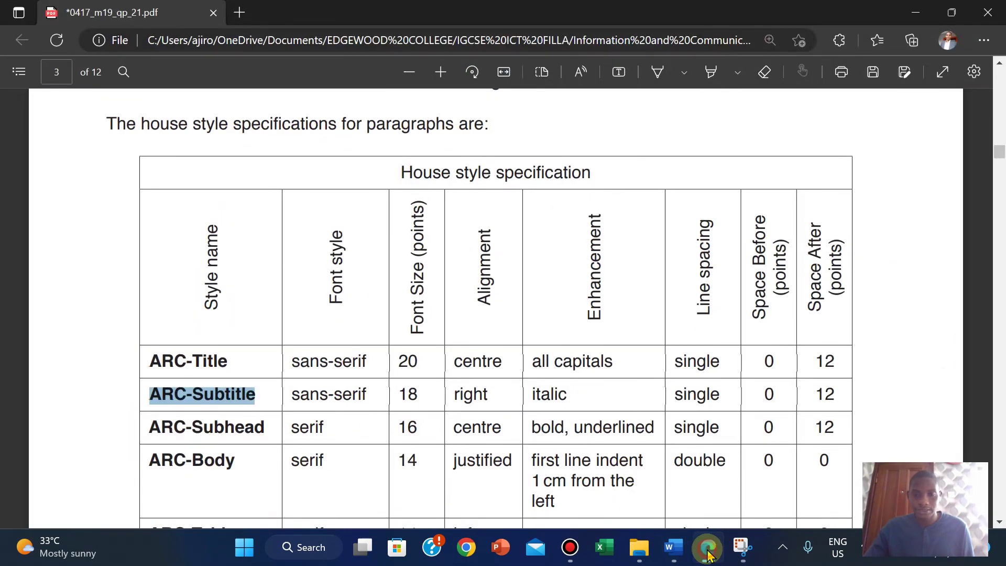
left_click(708, 551)
left_click(708, 551)
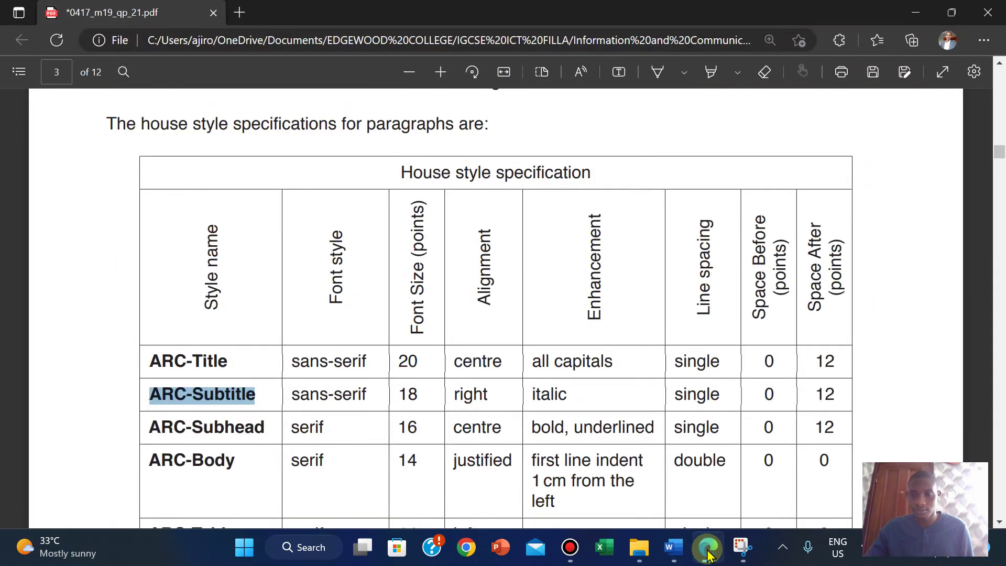
left_click(708, 551)
left_click(708, 551)
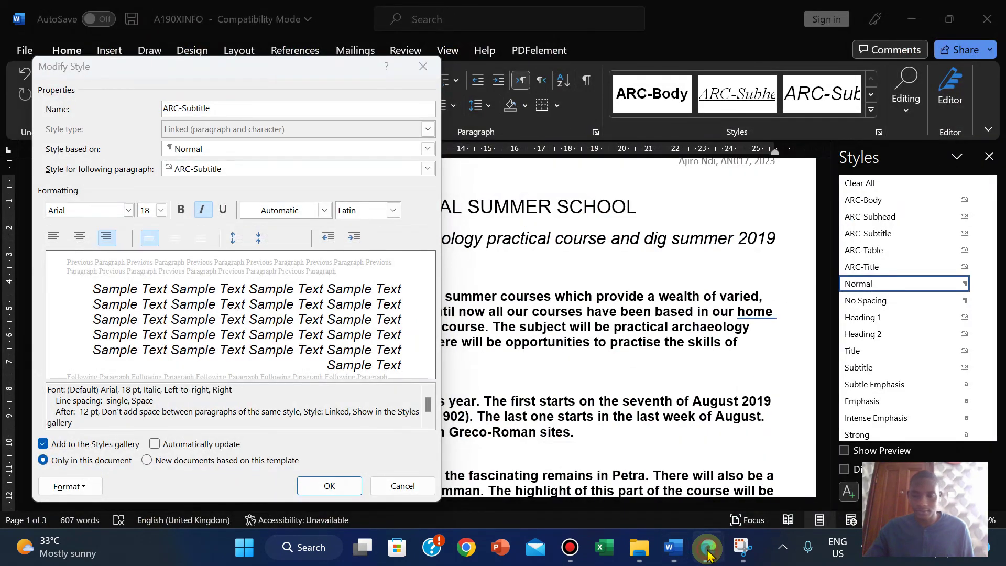
left_click(708, 551)
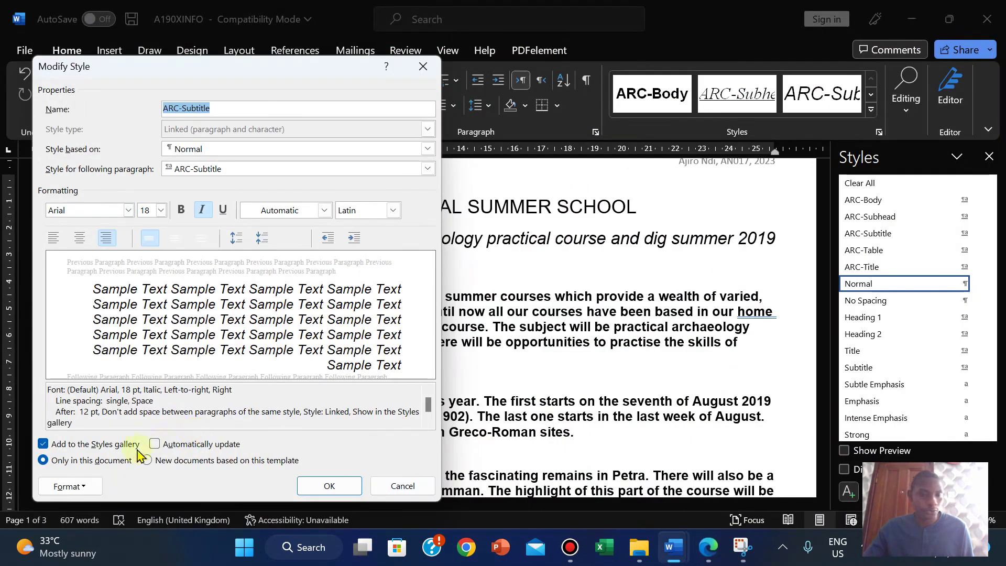
Step: Confirm ARC-Subtitle's right-aligned, single-spaced, 12 pt-after paragraph settings, save the style, and widen the document area
left_click(77, 480)
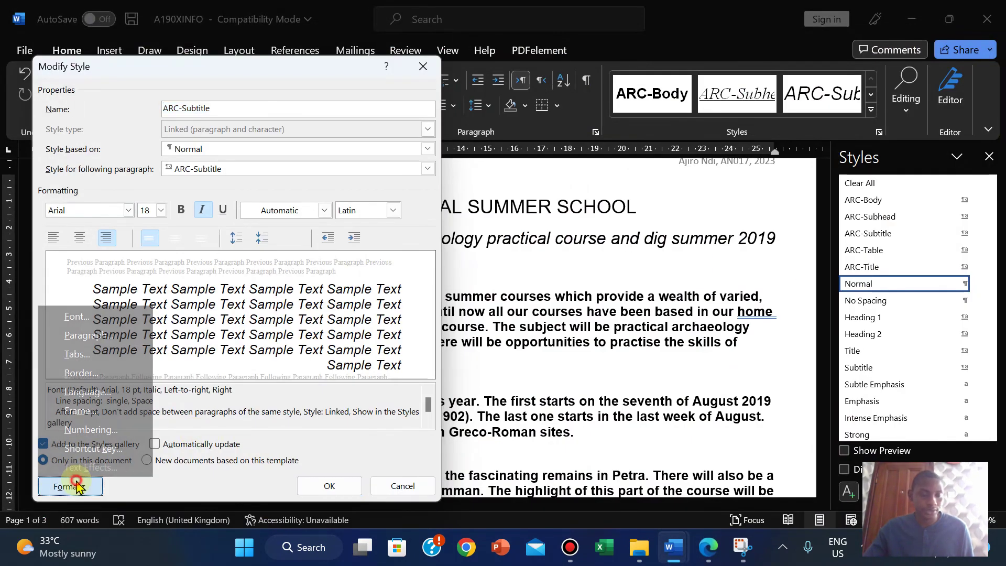
left_click(96, 339)
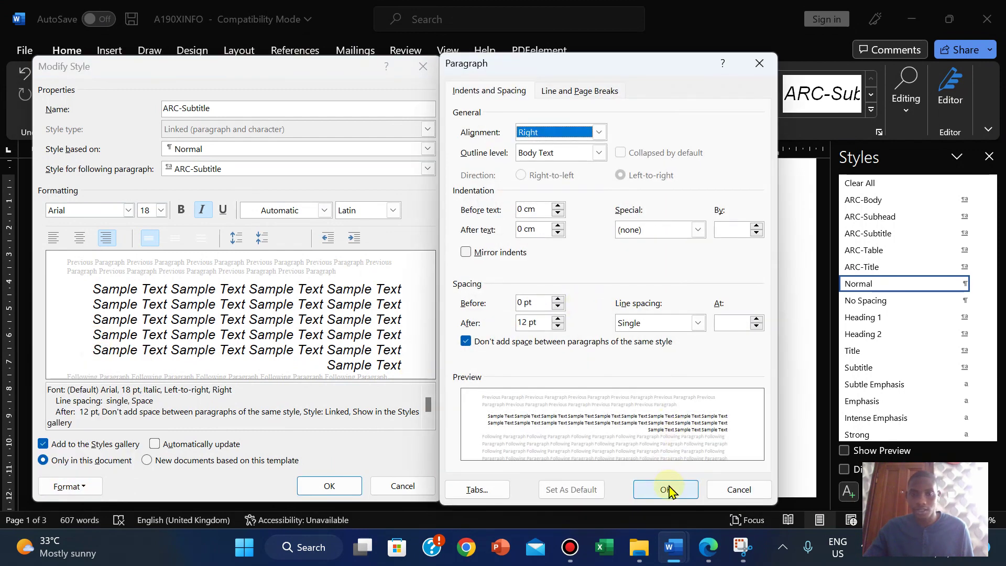
left_click(665, 489)
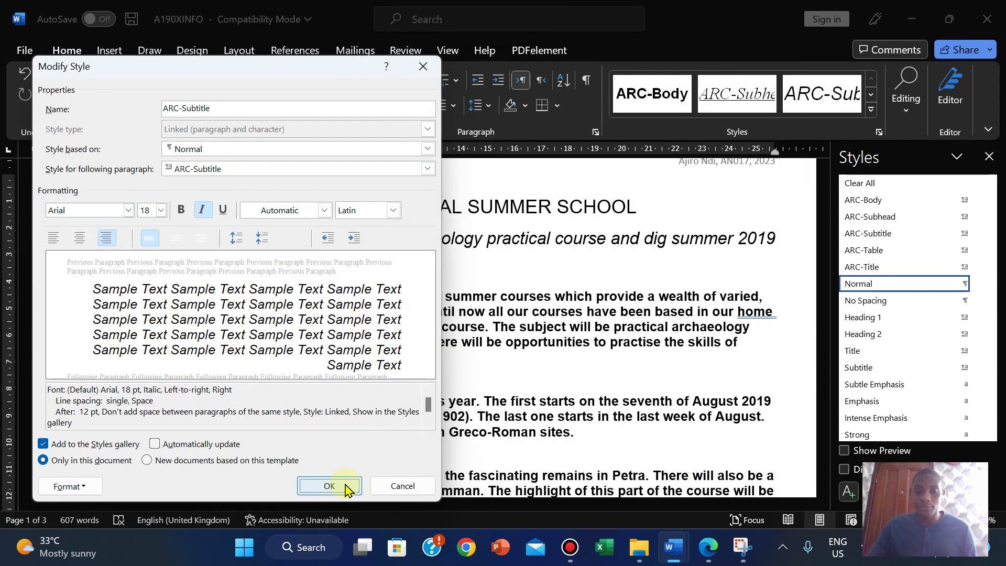
left_click(346, 487)
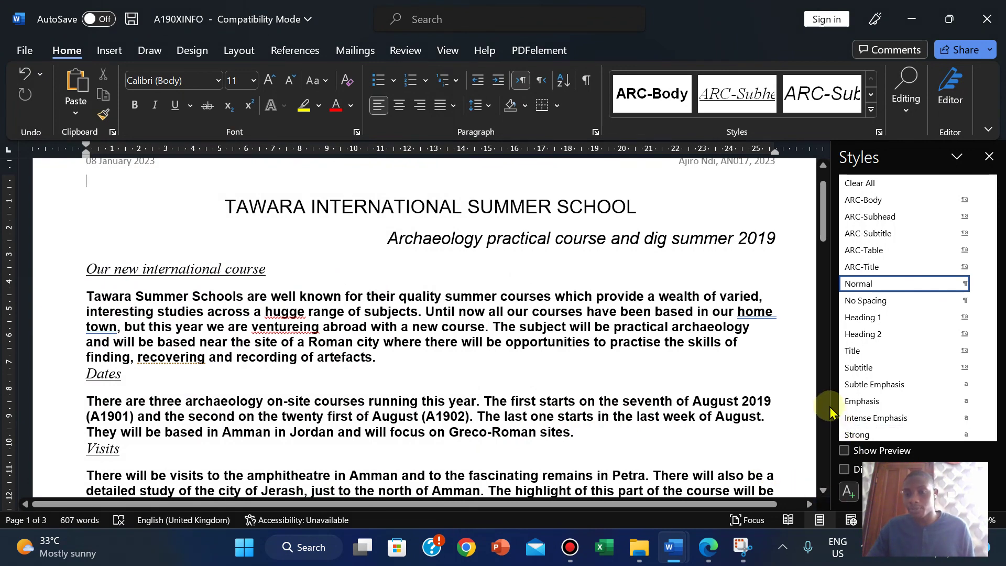
left_click_drag(830, 406, 848, 406)
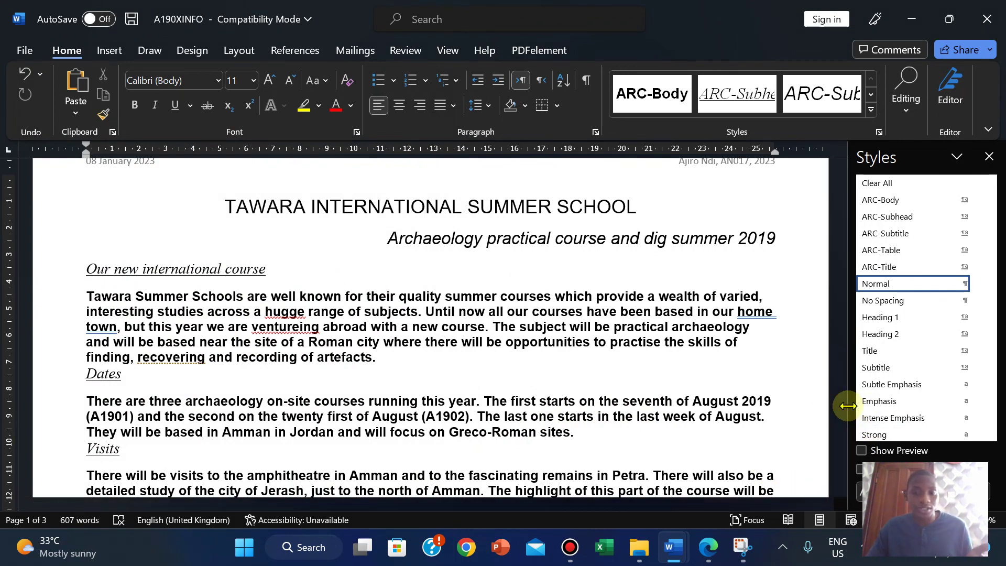
Step: Copy the name ARC-Subhead from the PDF house style table and return to the article
left_click(706, 555)
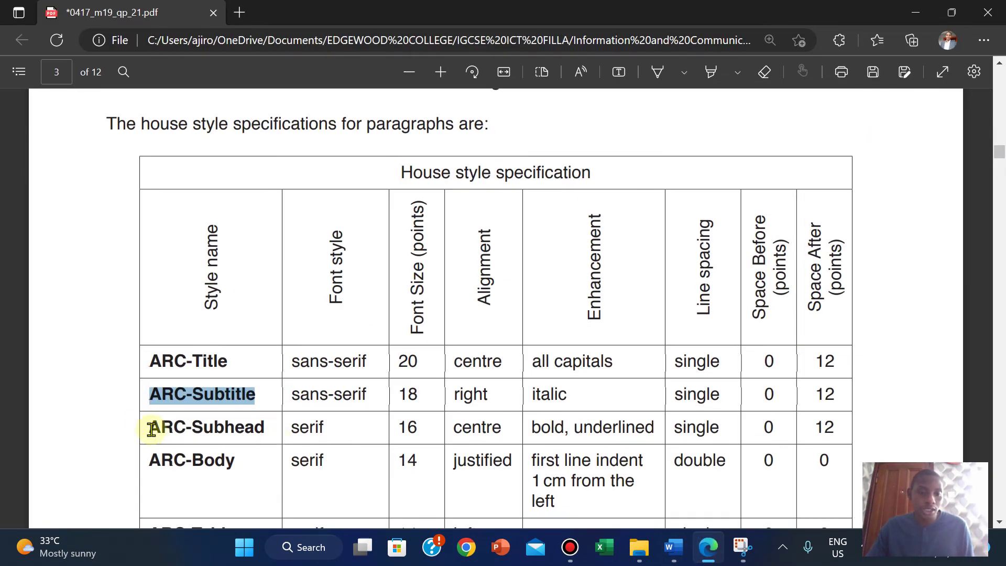
left_click(153, 430)
left_click_drag(153, 429, 271, 429)
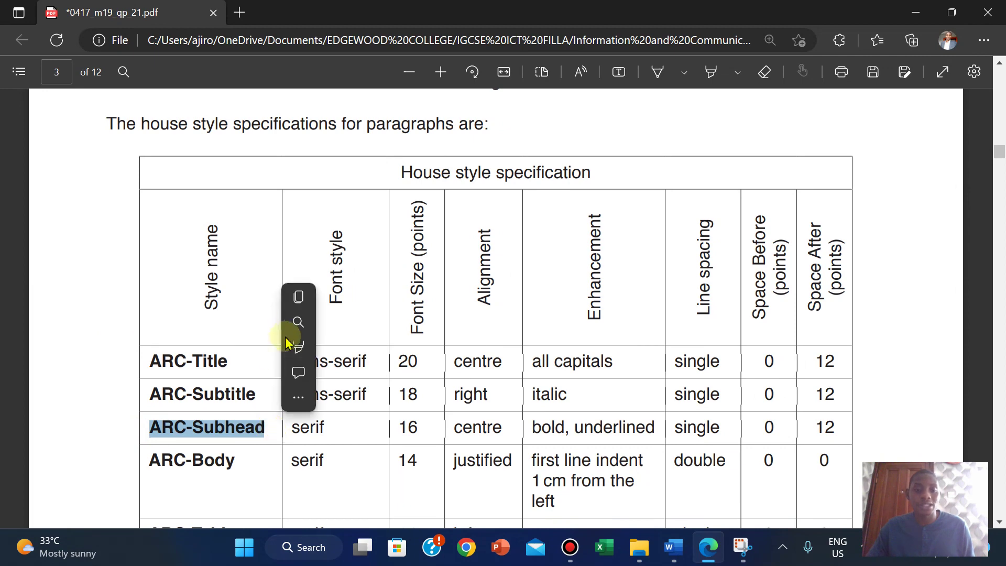
left_click(310, 298)
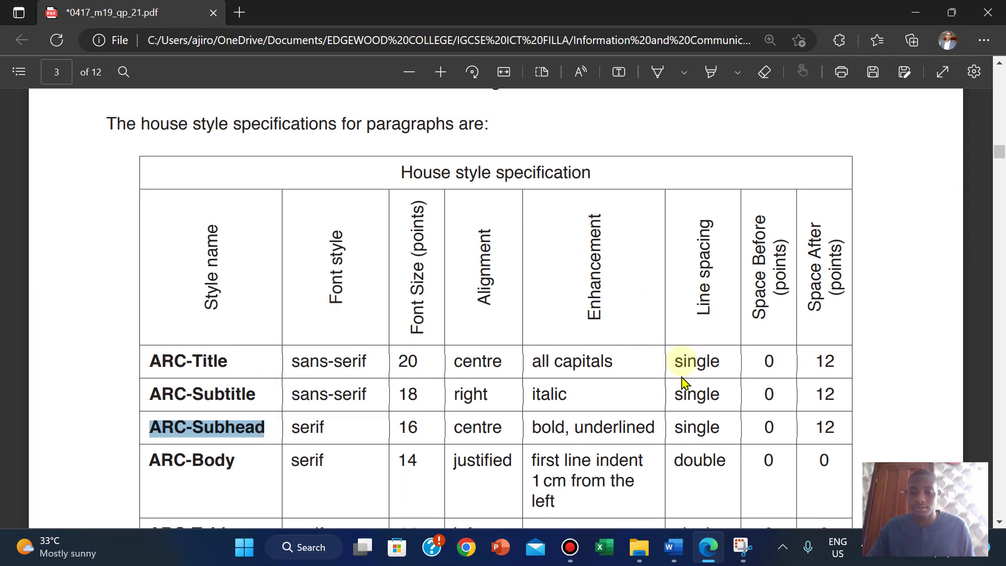
mouse_move(673, 559)
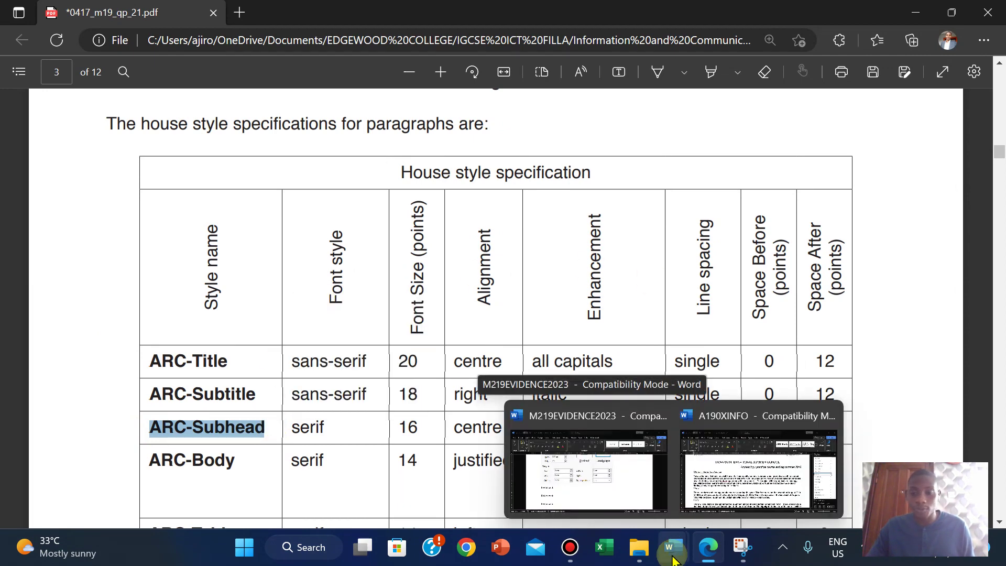
left_click(744, 474)
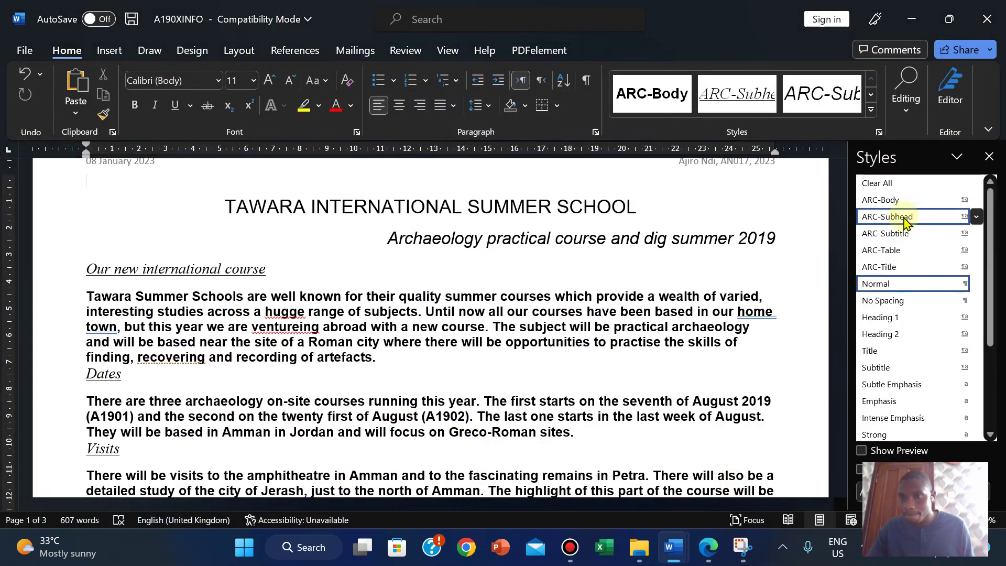
Step: Open the ARC-Subhead style for modification and centre-align it
right_click(905, 221)
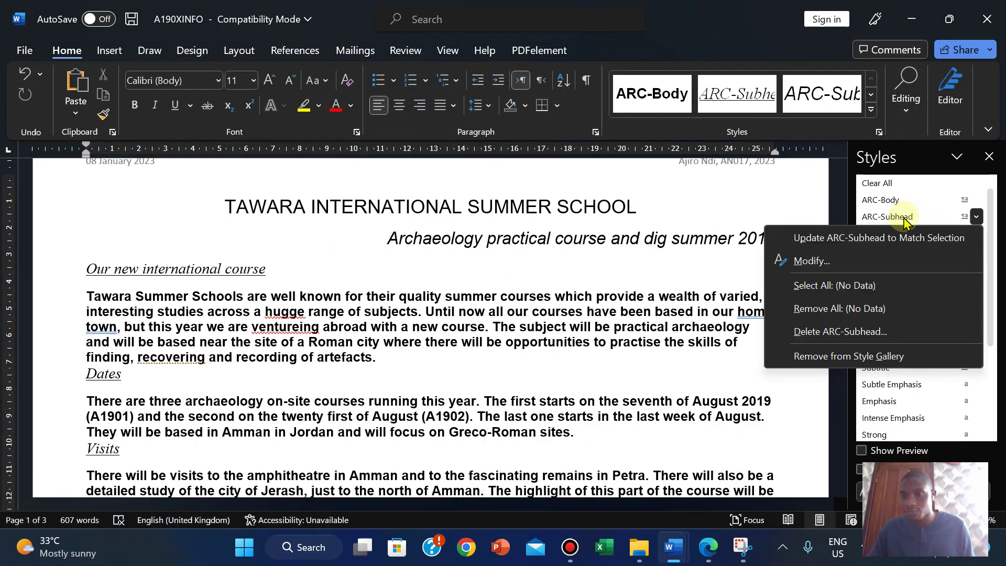
left_click(807, 262)
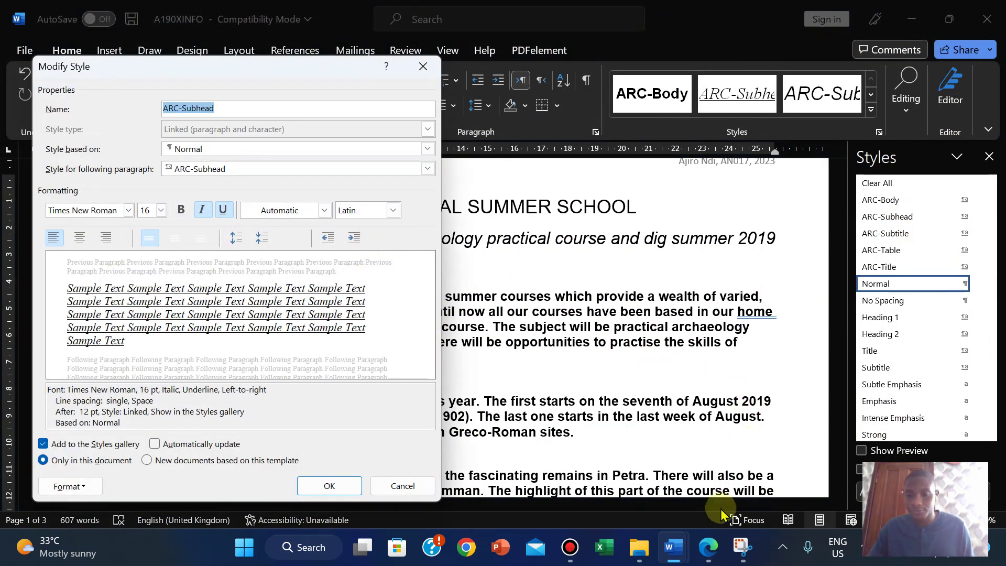
left_click(710, 548)
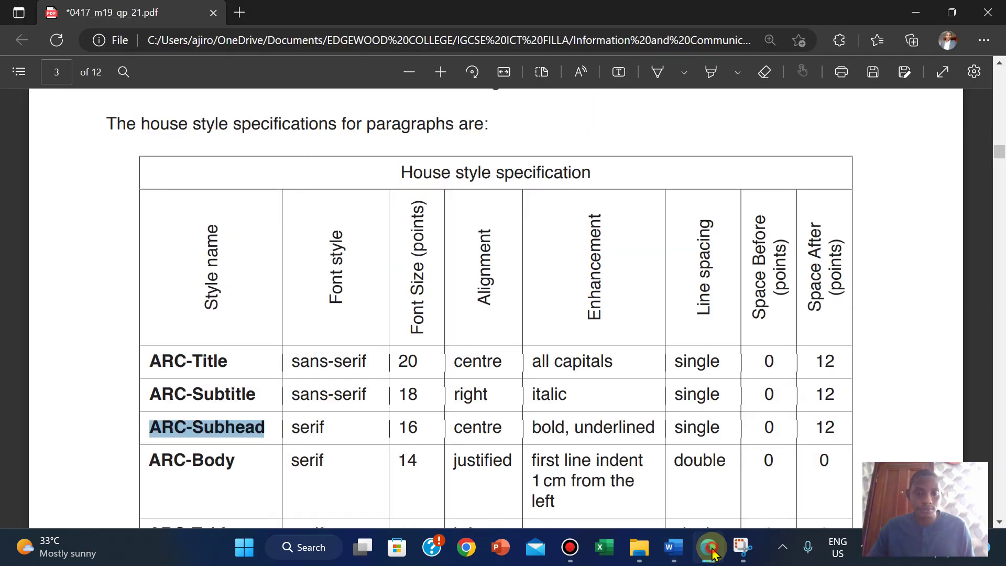
left_click(674, 547)
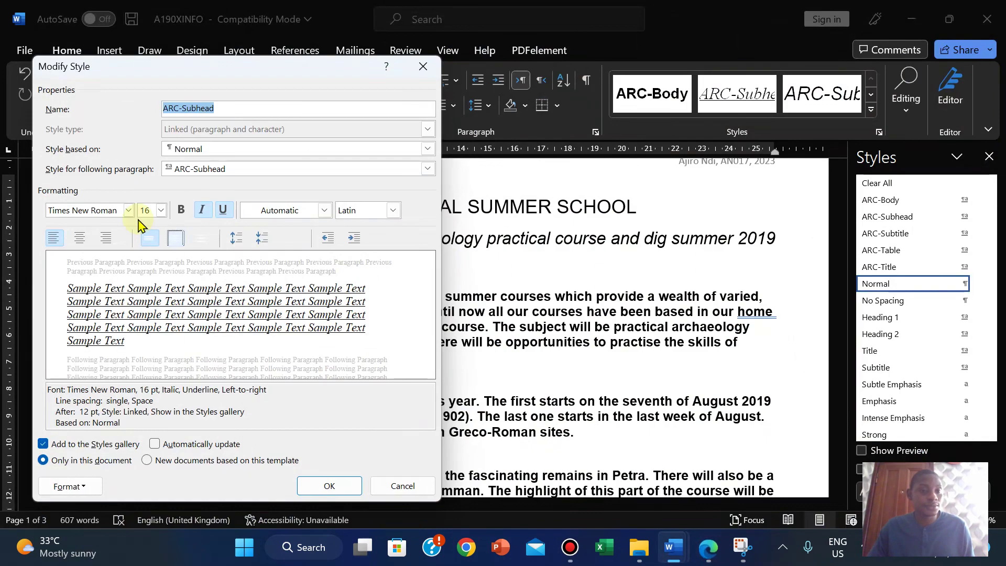
left_click(711, 549)
left_click(710, 549)
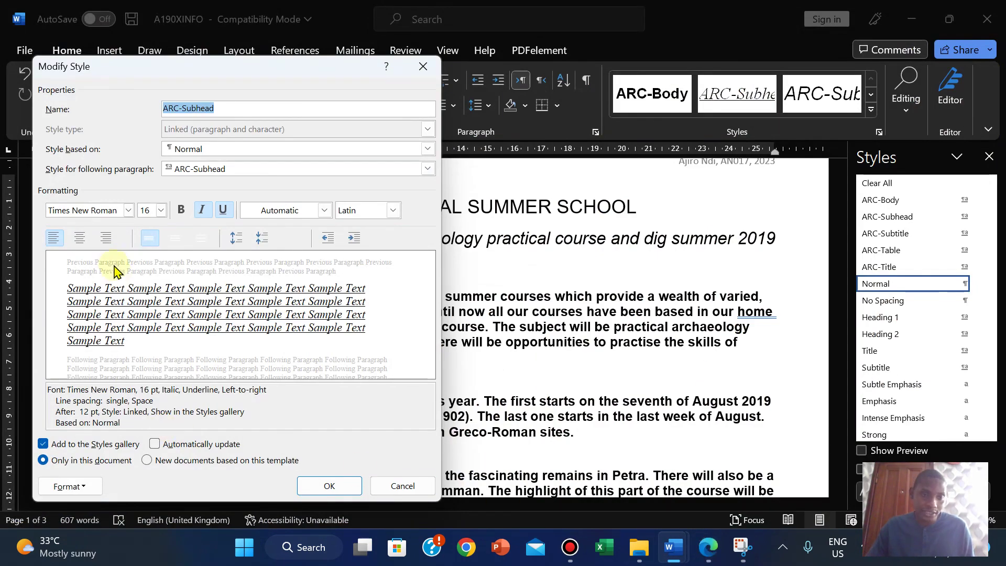
left_click(80, 238)
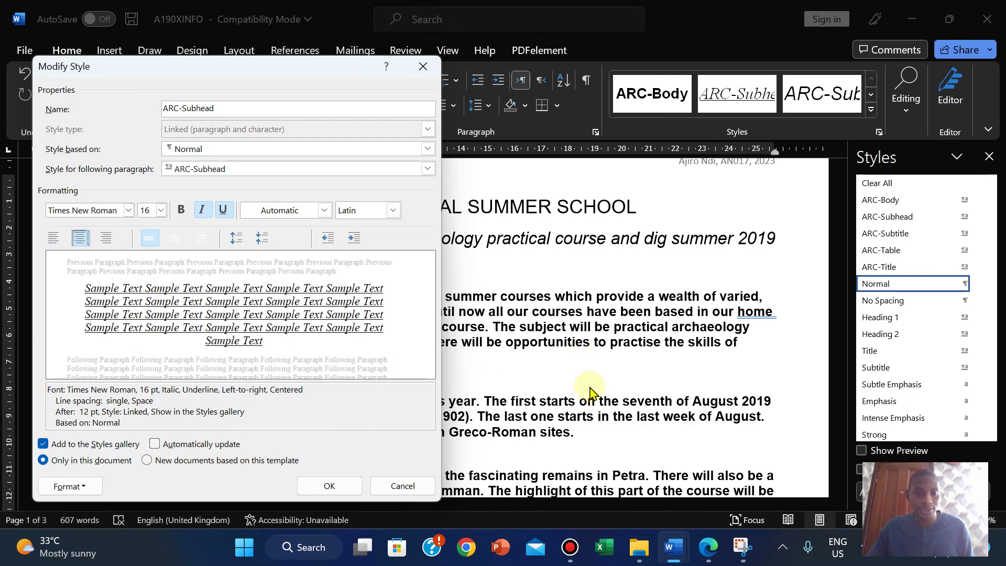
Step: Make ARC-Subhead bold and remove its italic, checking against the house style table
left_click(708, 547)
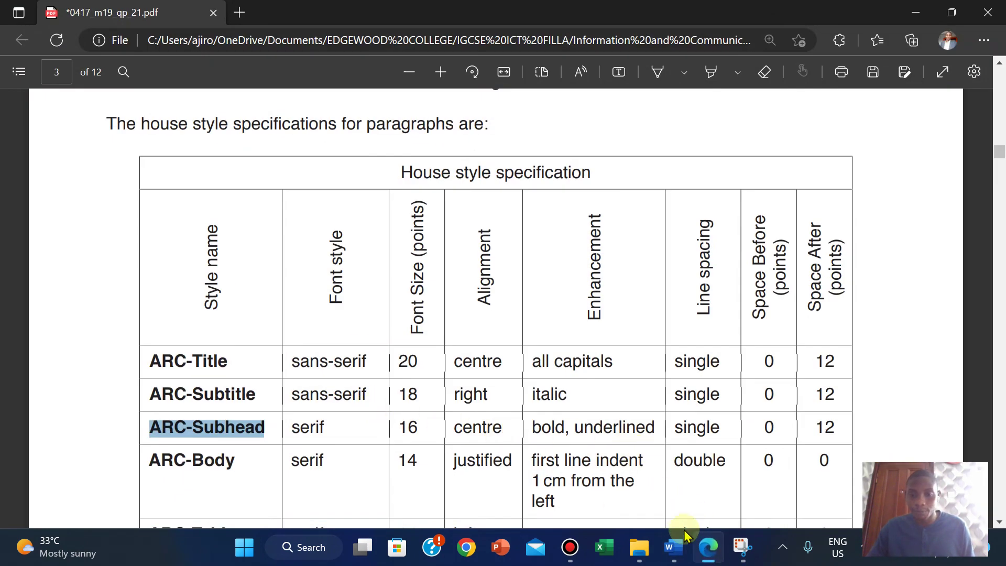
mouse_move(679, 540)
left_click(728, 474)
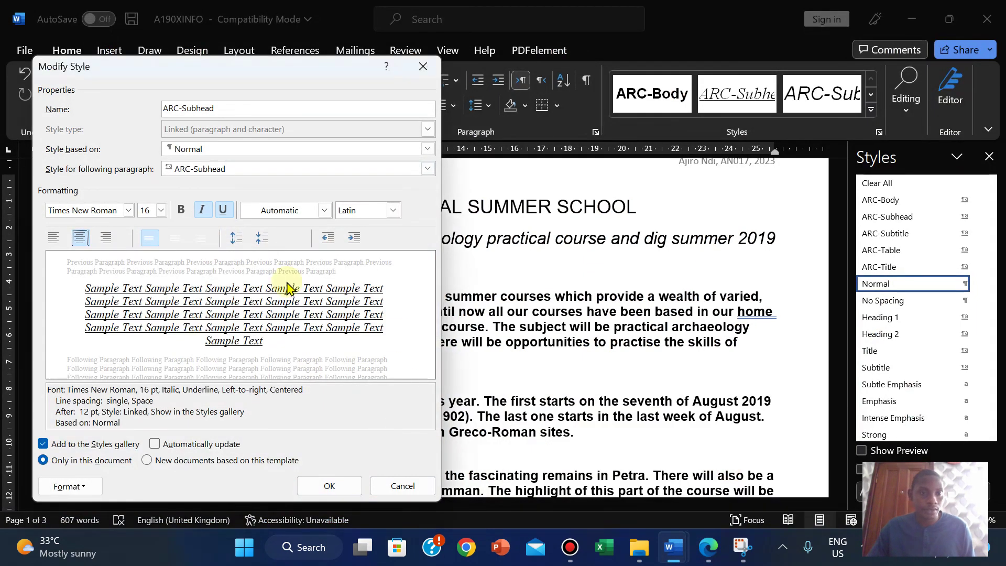
left_click(182, 211)
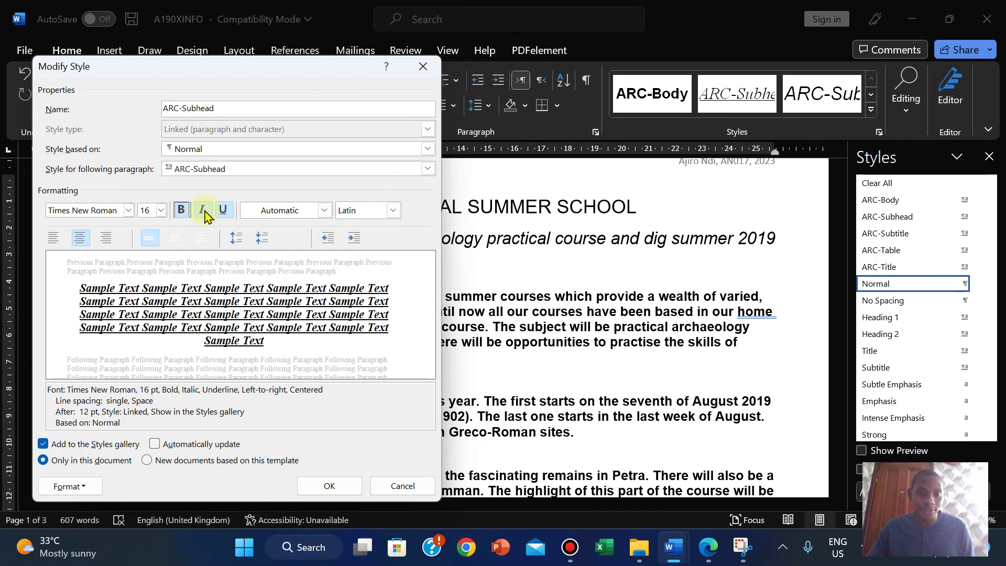
left_click(202, 210)
left_click(712, 556)
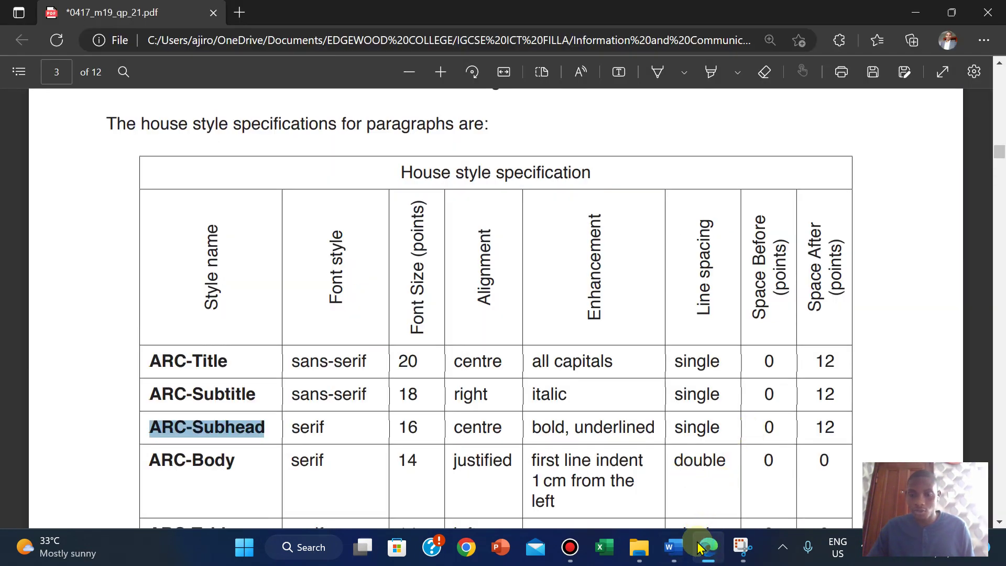
mouse_move(673, 547)
left_click(733, 429)
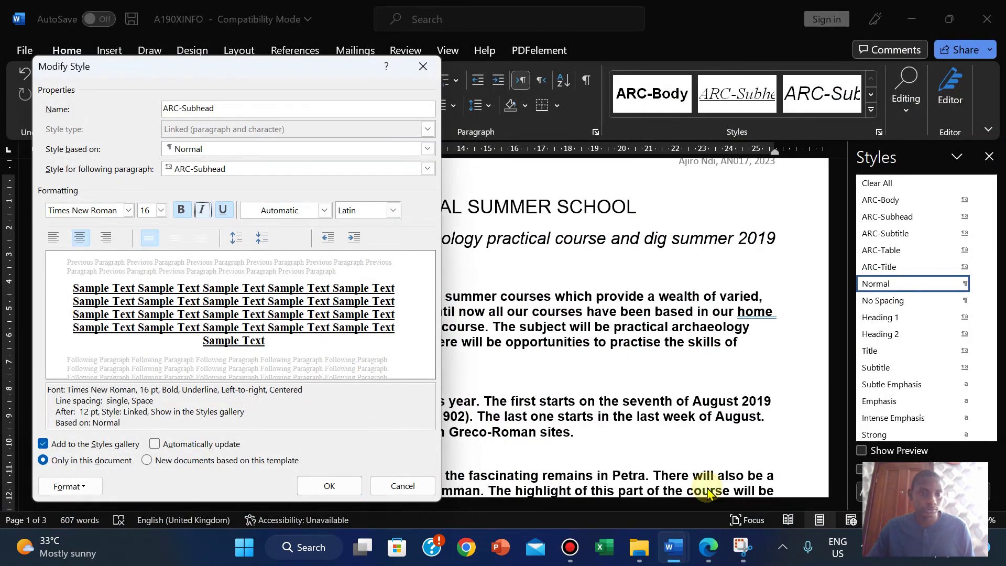
left_click(703, 557)
left_click(704, 559)
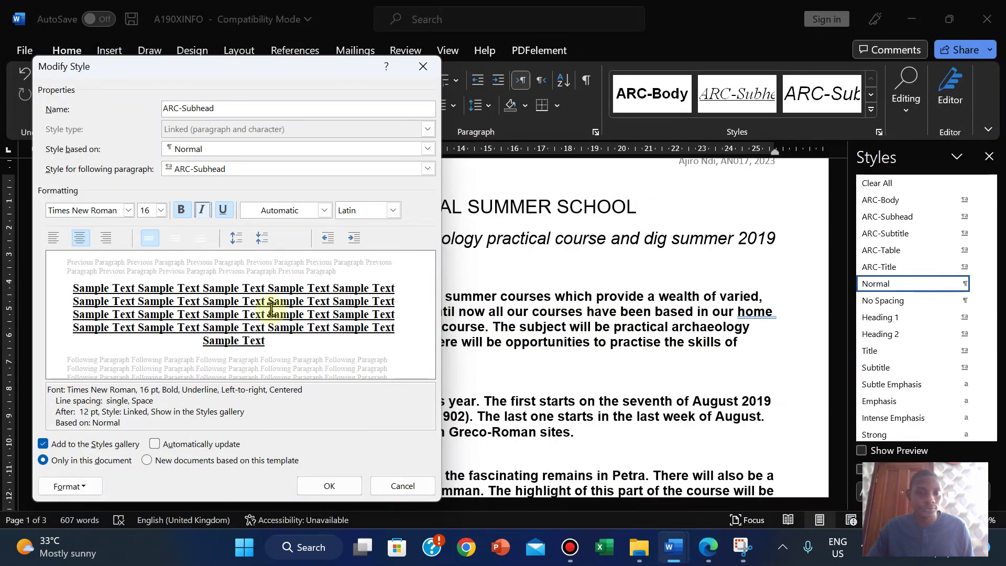
Step: Confirm ARC-Subhead's centred, 0 pt before, 12 pt after, single-spaced paragraph settings and save the style
left_click(68, 486)
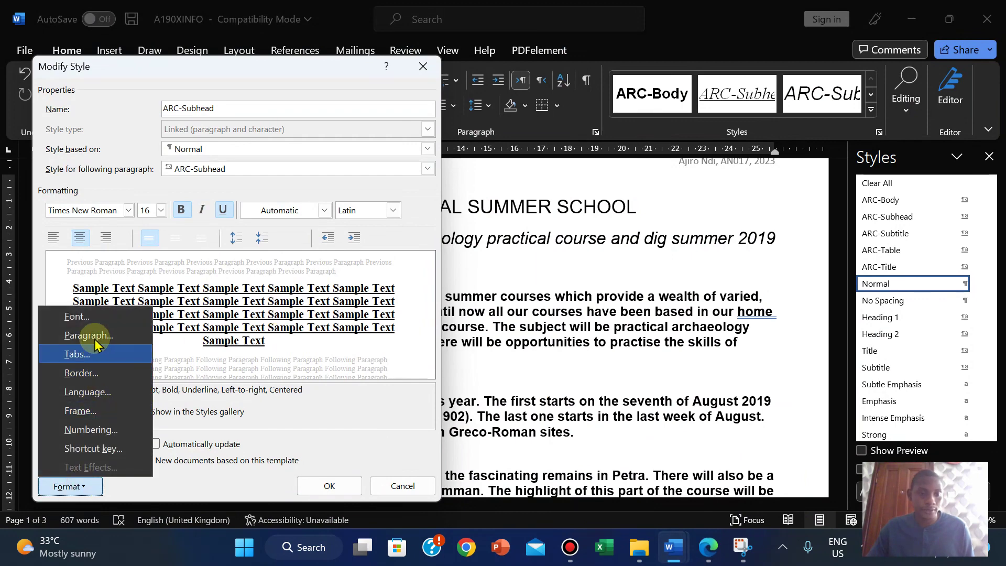
left_click(203, 388)
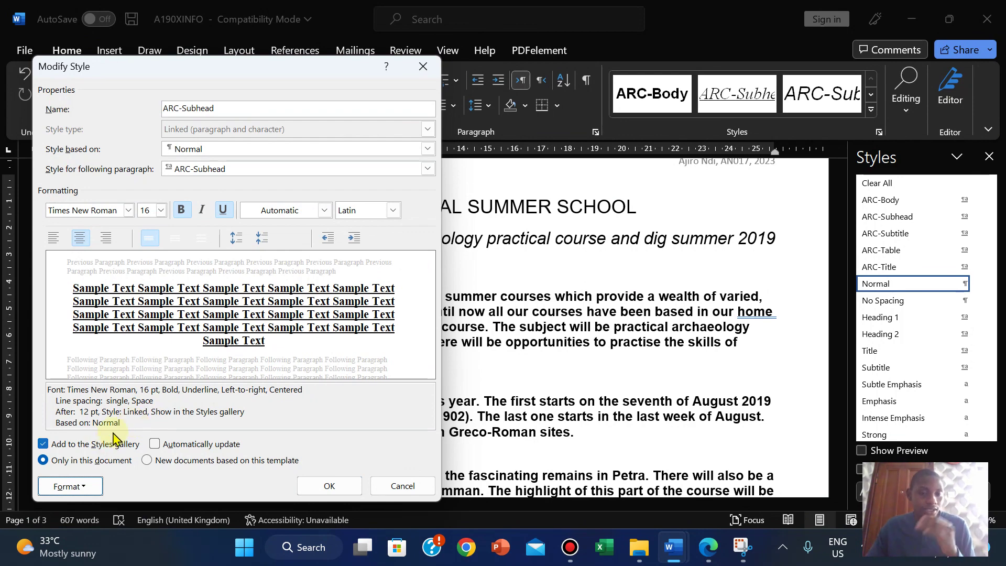
left_click(84, 486)
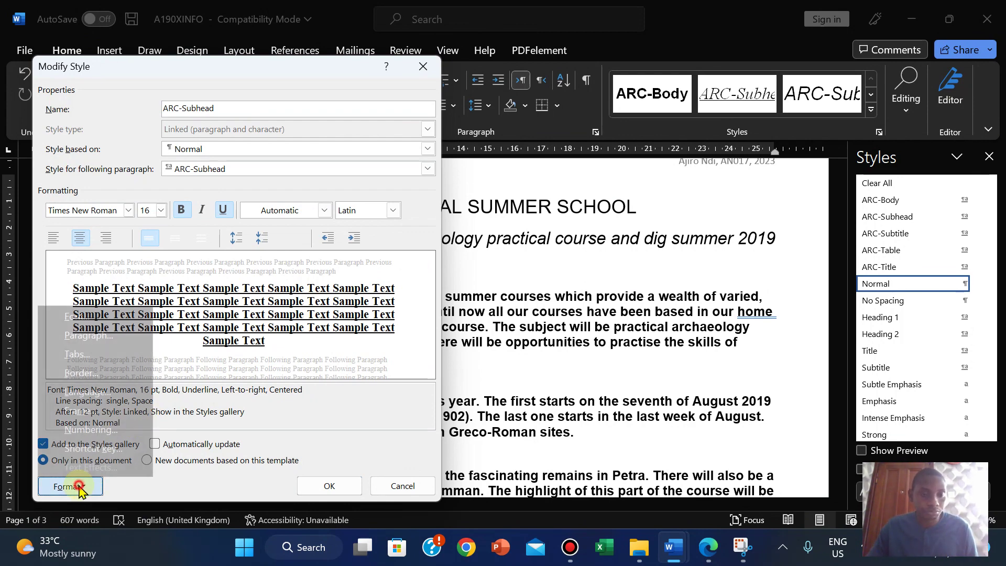
left_click(87, 336)
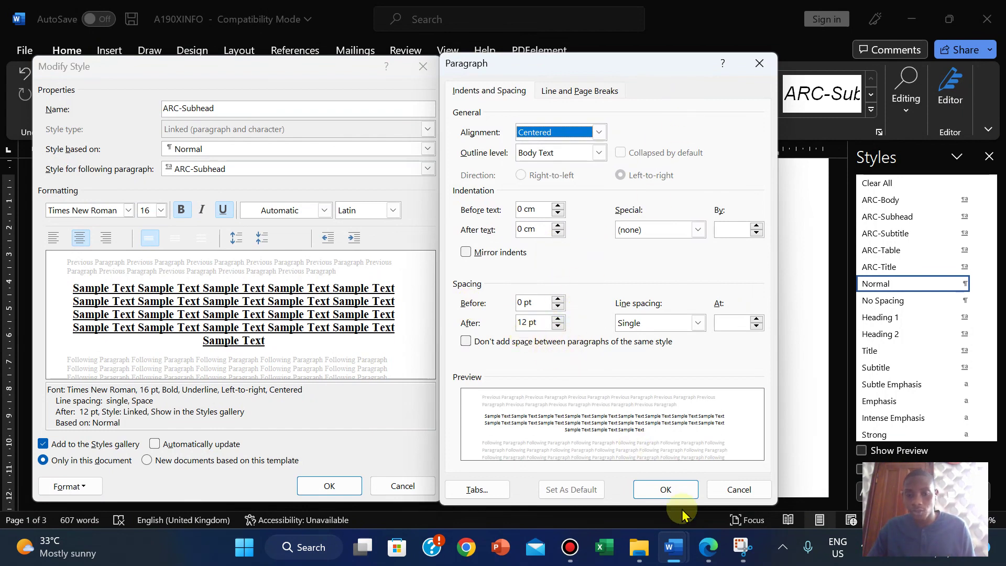
left_click(665, 489)
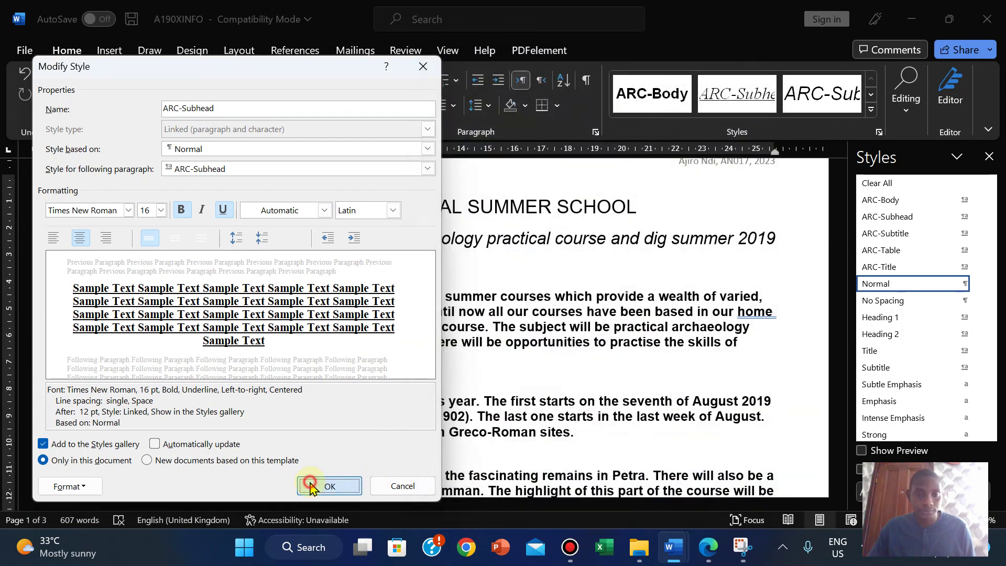
left_click(314, 483)
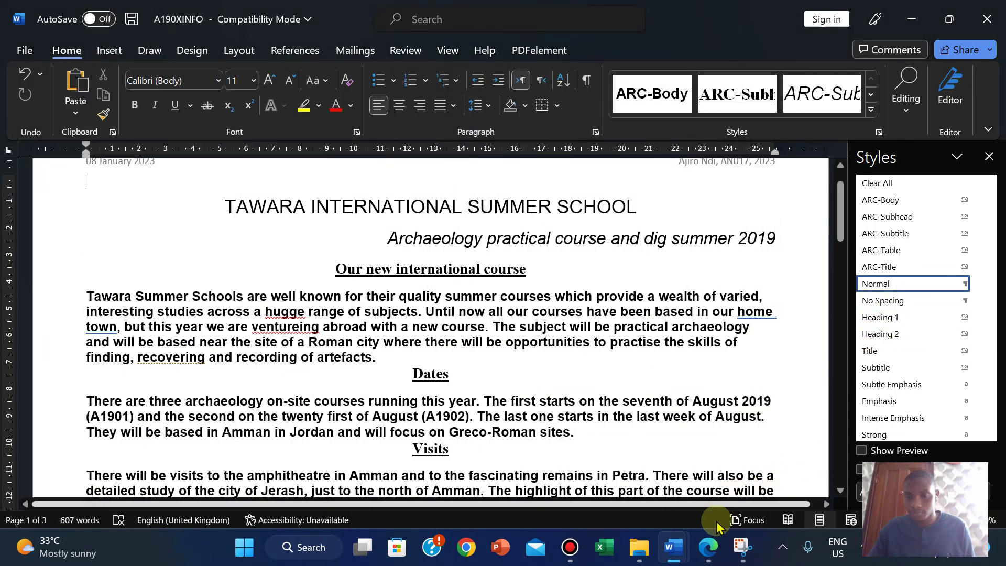
Step: Copy the name ARC-Body from the PDF house style table and return to the article
left_click(705, 547)
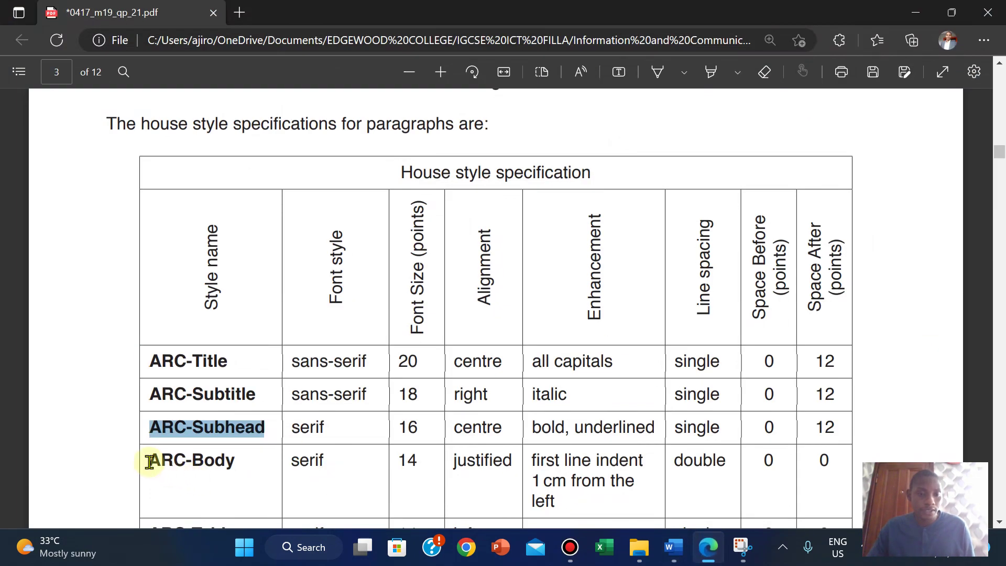
left_click_drag(149, 460, 242, 468)
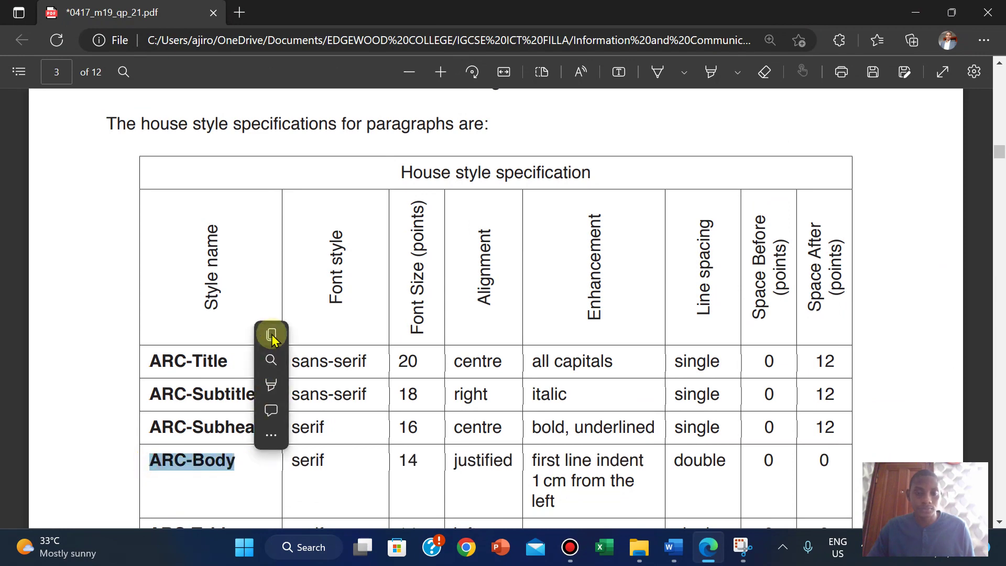
left_click(272, 338)
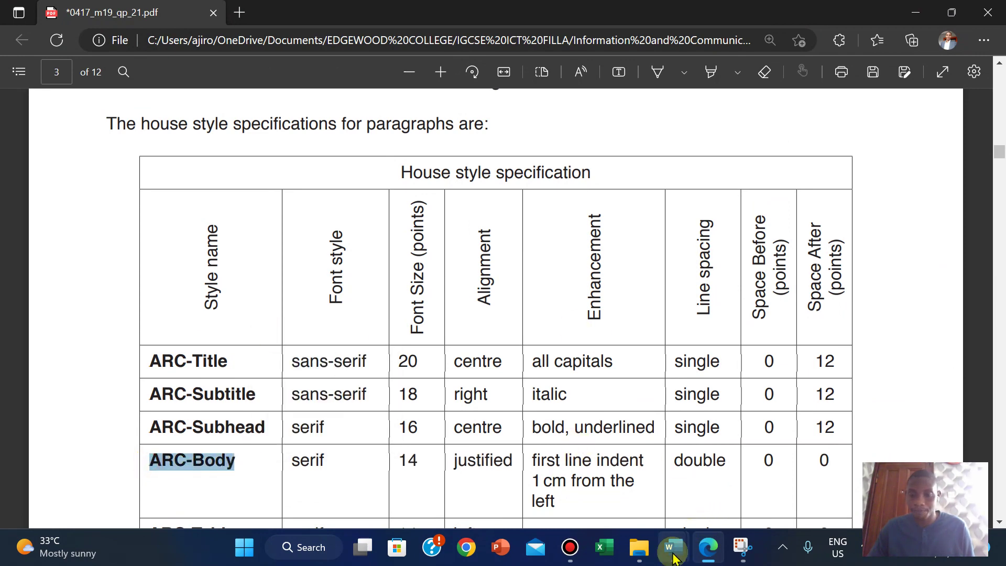
mouse_move(674, 558)
left_click(763, 461)
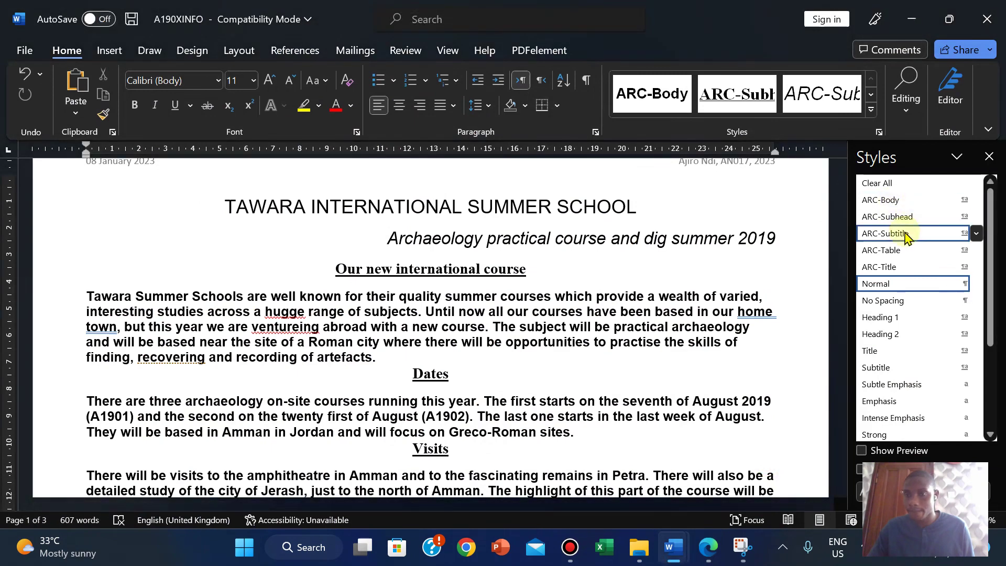
Step: Open the ARC-Body style for modification and change its font from Arial to Times New Roman
right_click(892, 205)
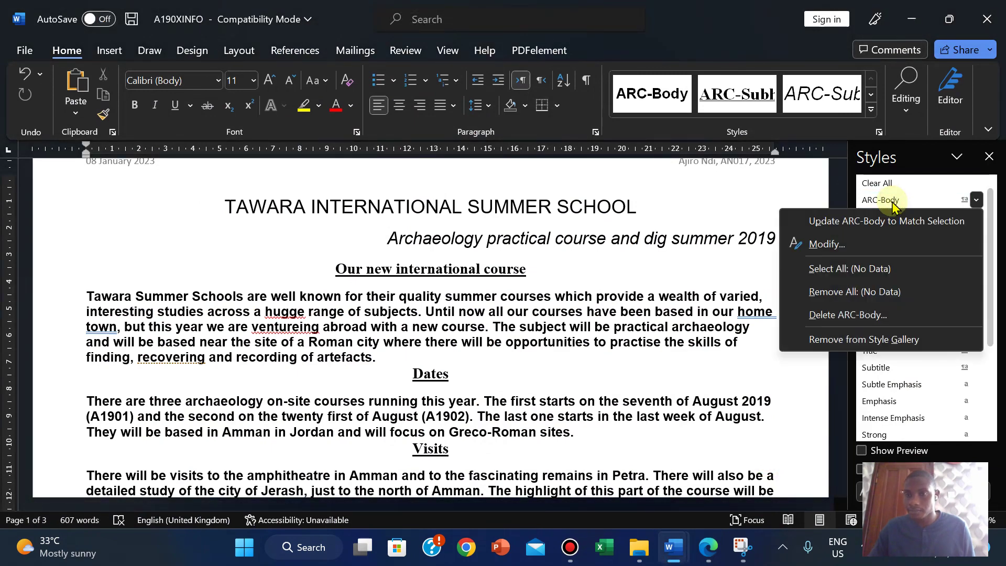
left_click(826, 241)
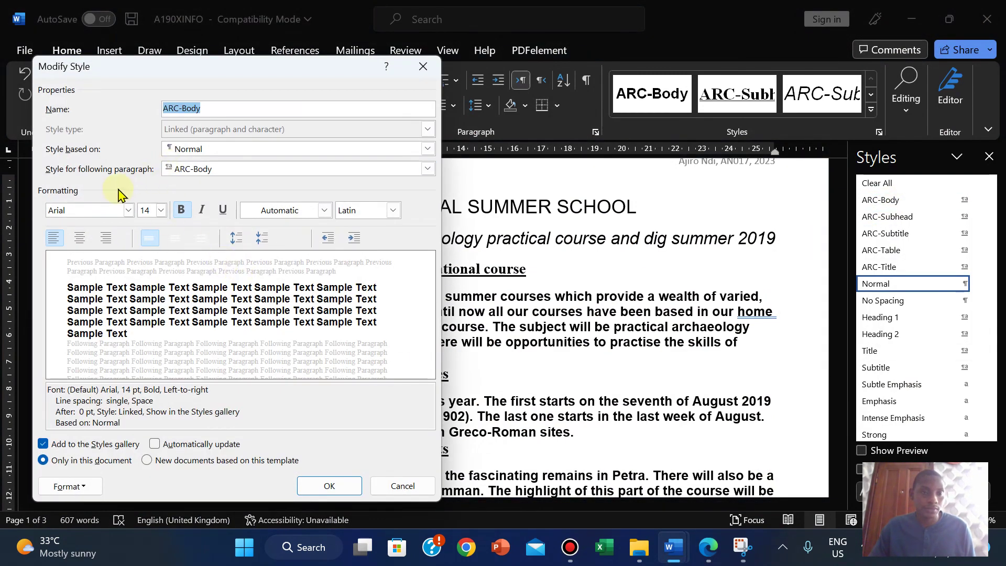
left_click(714, 557)
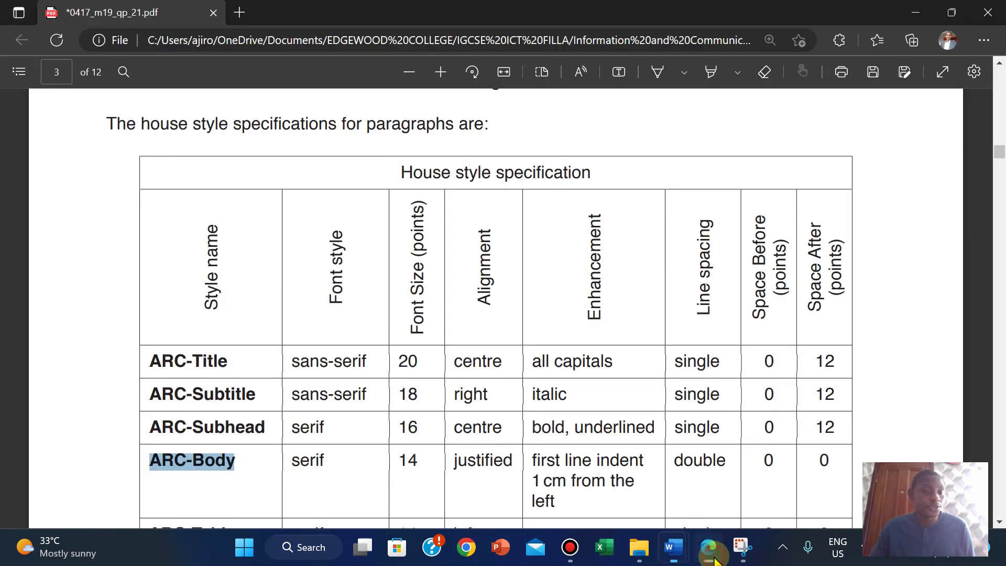
left_click(674, 547)
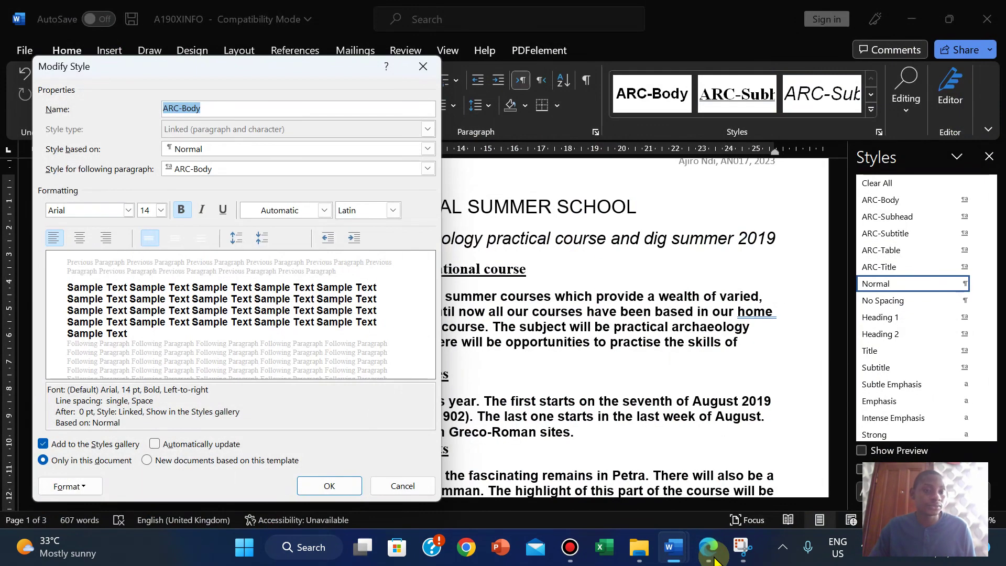
left_click(128, 210)
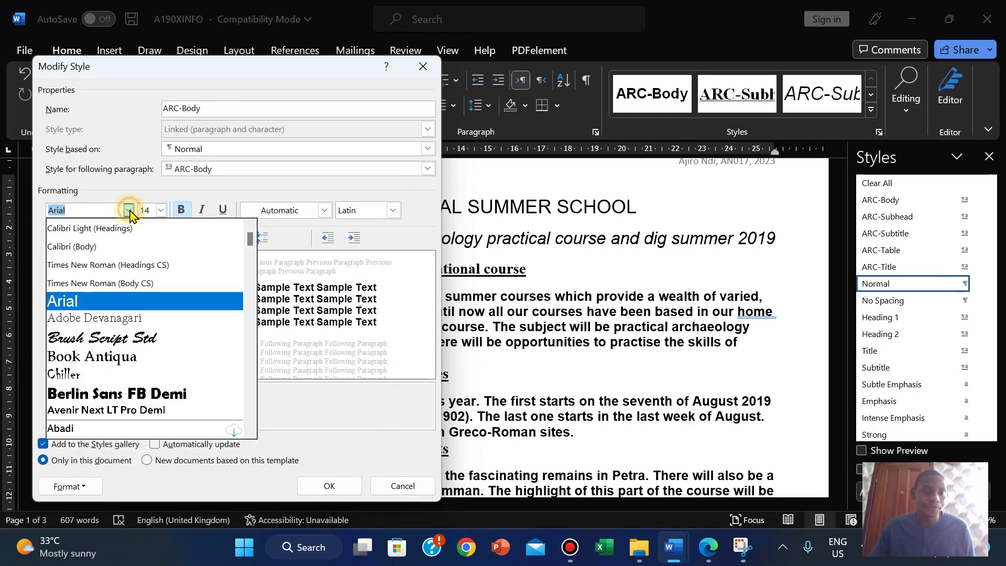
left_click(121, 292)
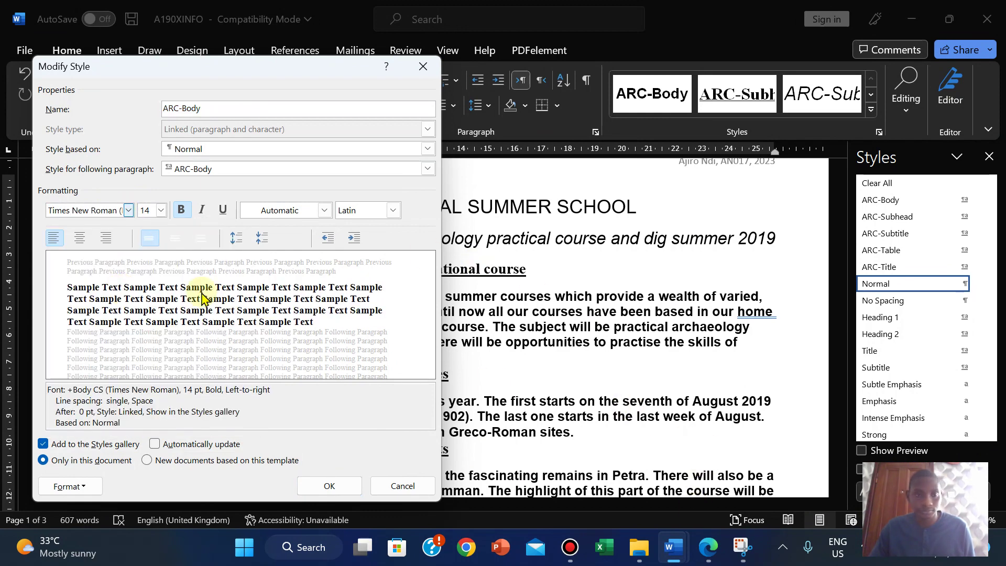
left_click(707, 546)
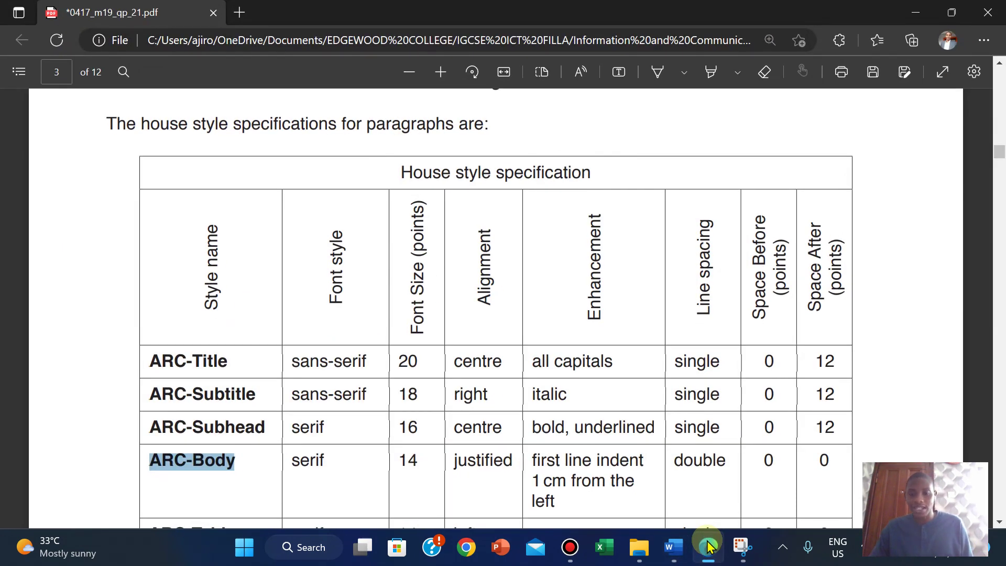
left_click(673, 547)
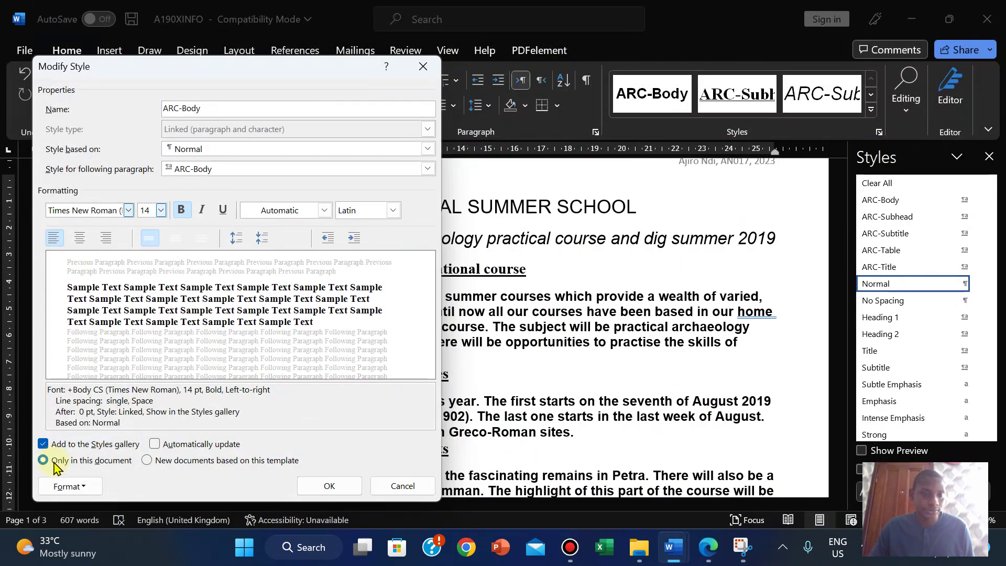
left_click(72, 492)
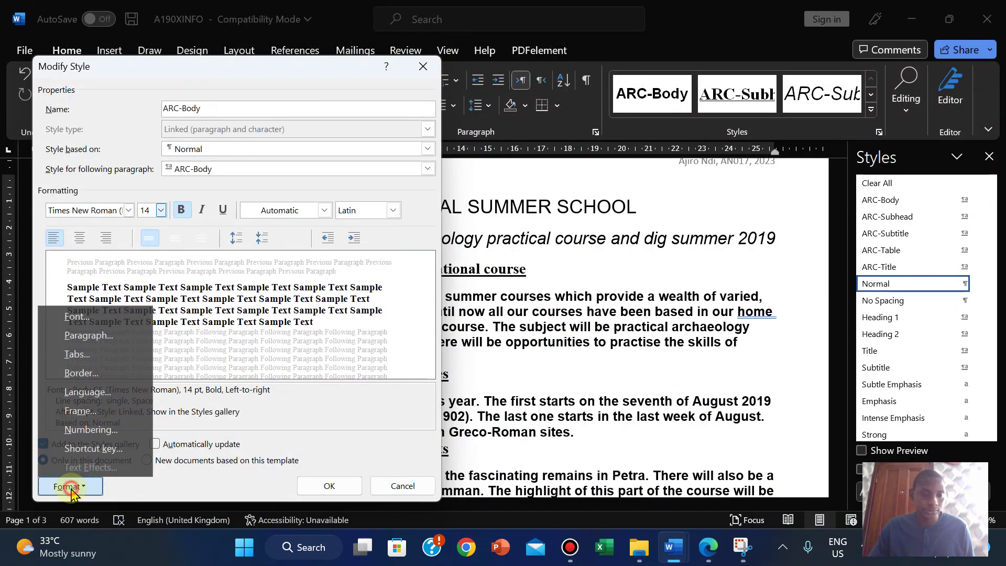
Step: Set ARC-Body paragraphs to Justified, then recheck the house style table and return to the style dialog
left_click(101, 336)
left_click(599, 132)
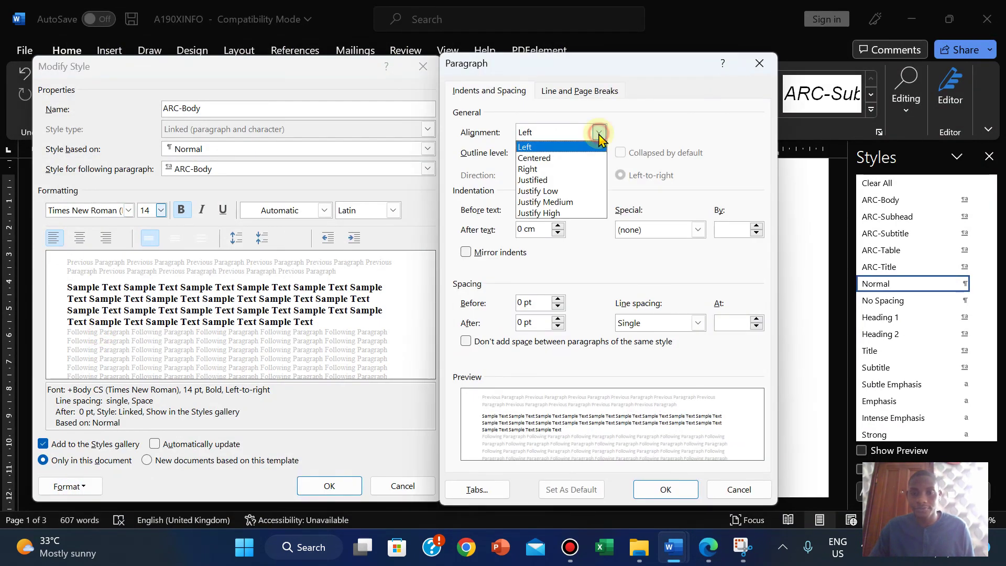
left_click(547, 181)
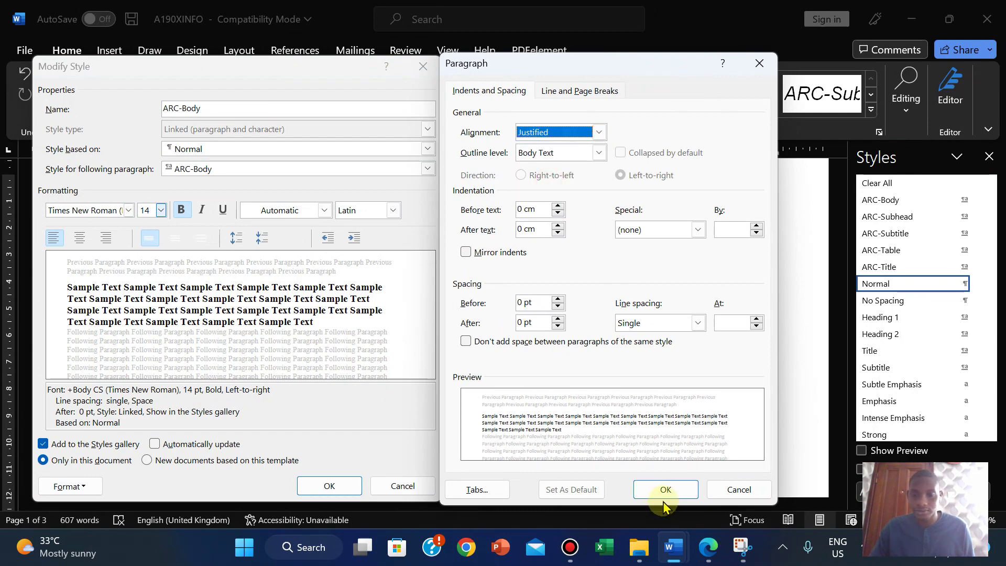
left_click(649, 489)
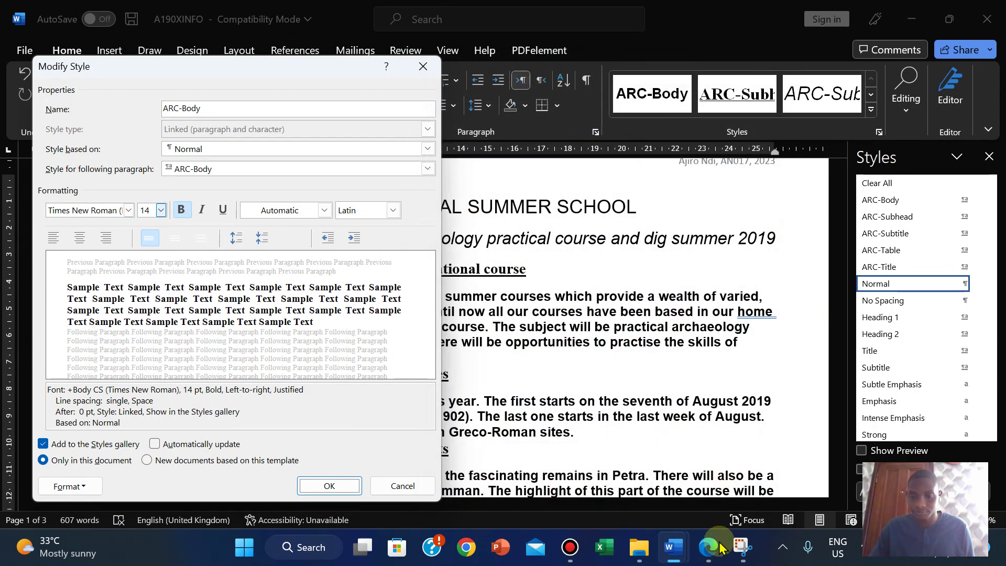
left_click(719, 548)
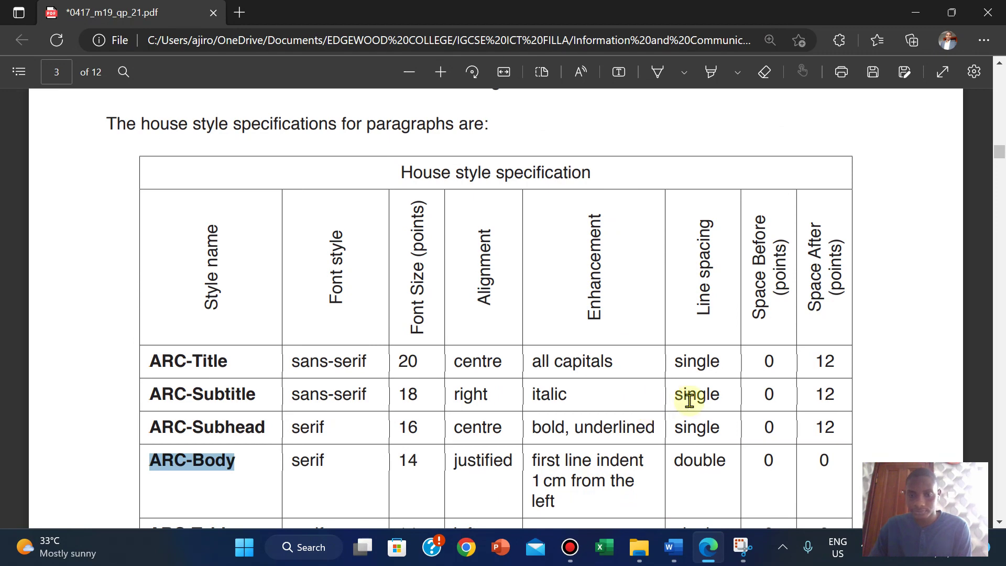
mouse_move(674, 553)
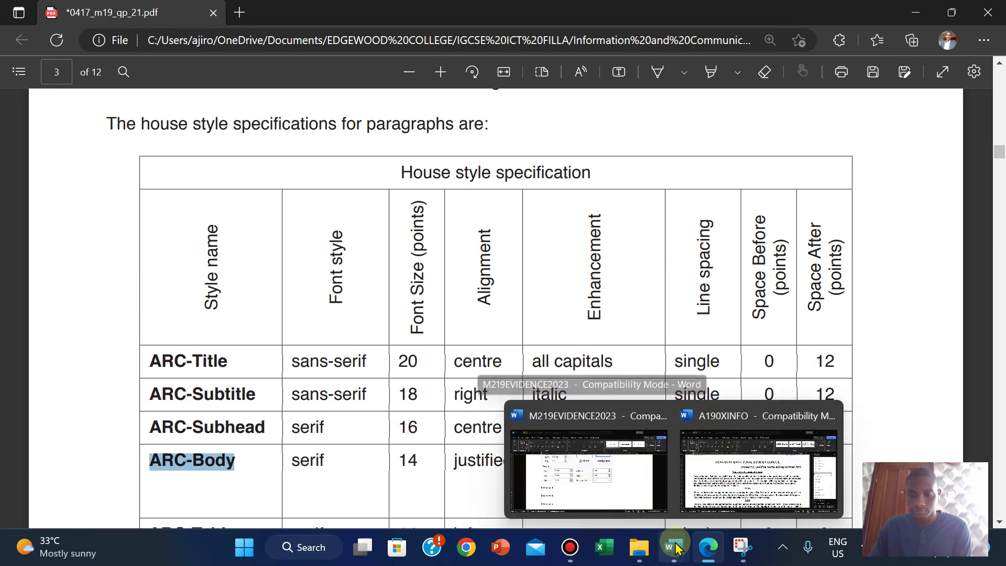
left_click(754, 482)
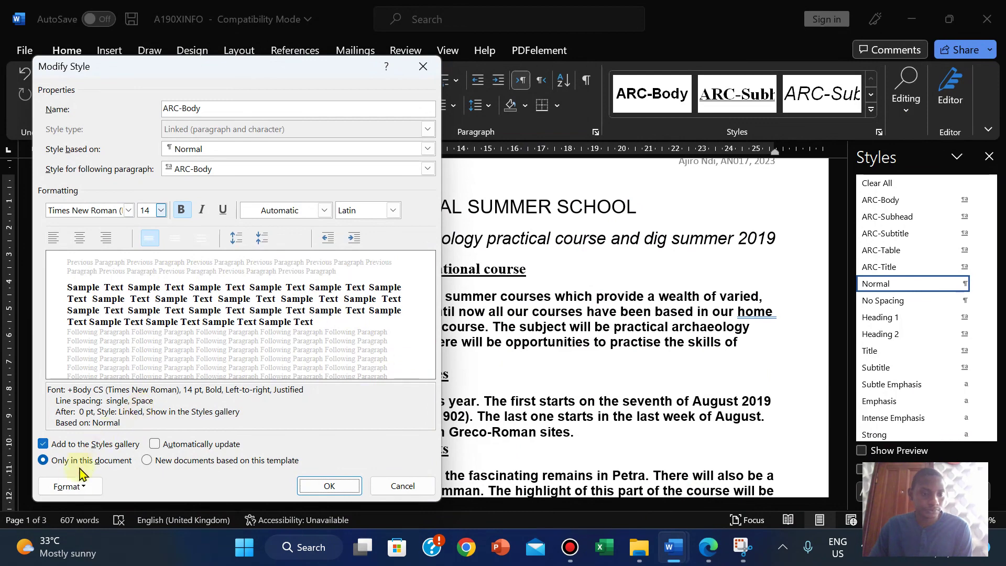
left_click(74, 485)
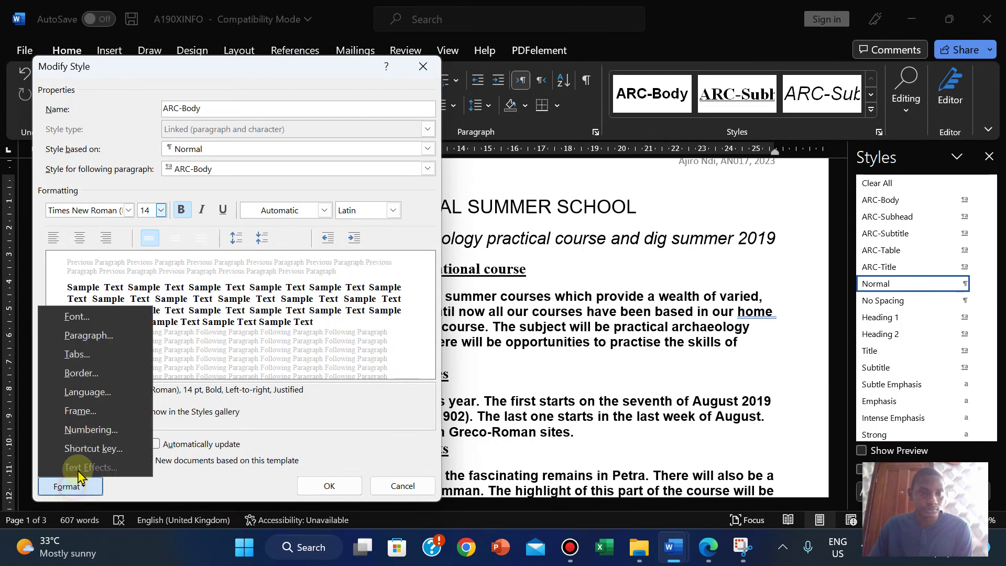
Step: Open ARC-Body's paragraph settings and raise the left indent while checking the specification
left_click(91, 338)
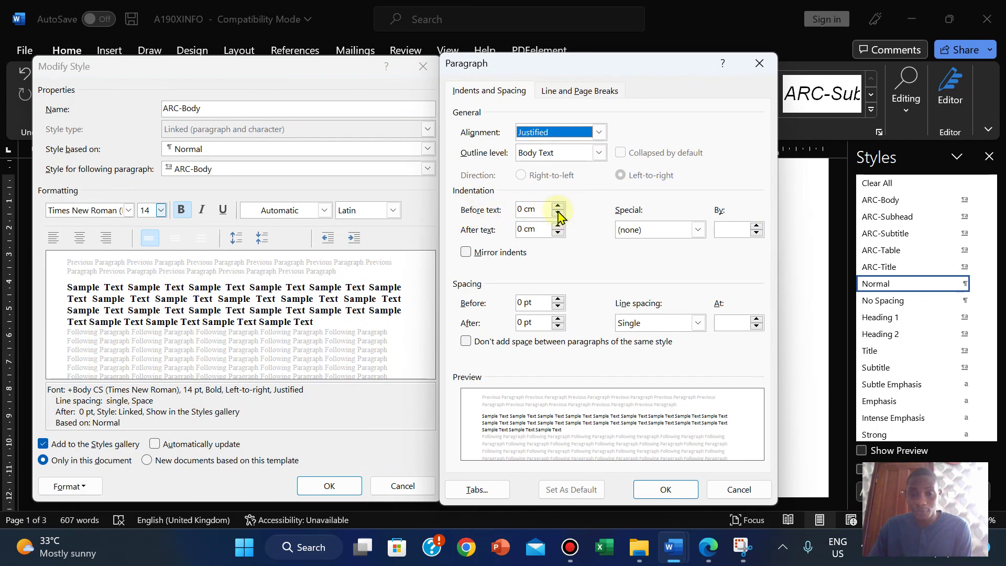
left_click(559, 206)
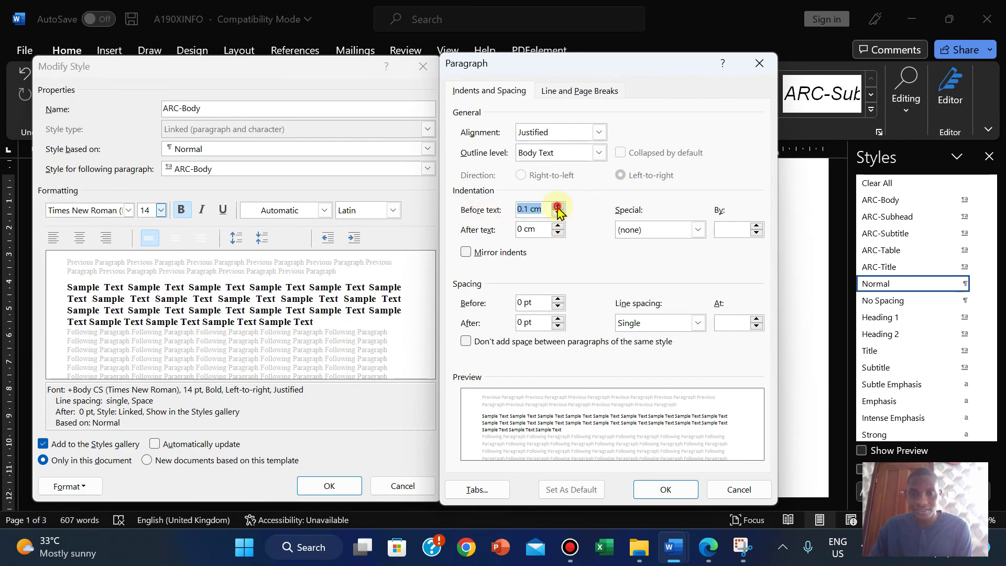
left_click(558, 206)
left_click(559, 206)
left_click(559, 206)
left_click(559, 206)
left_click(559, 206)
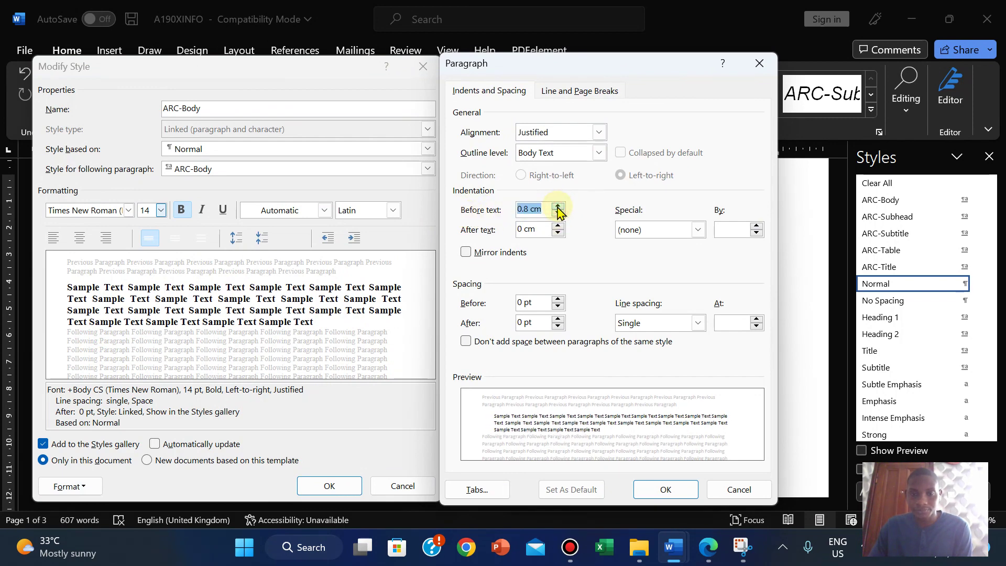
left_click(558, 206)
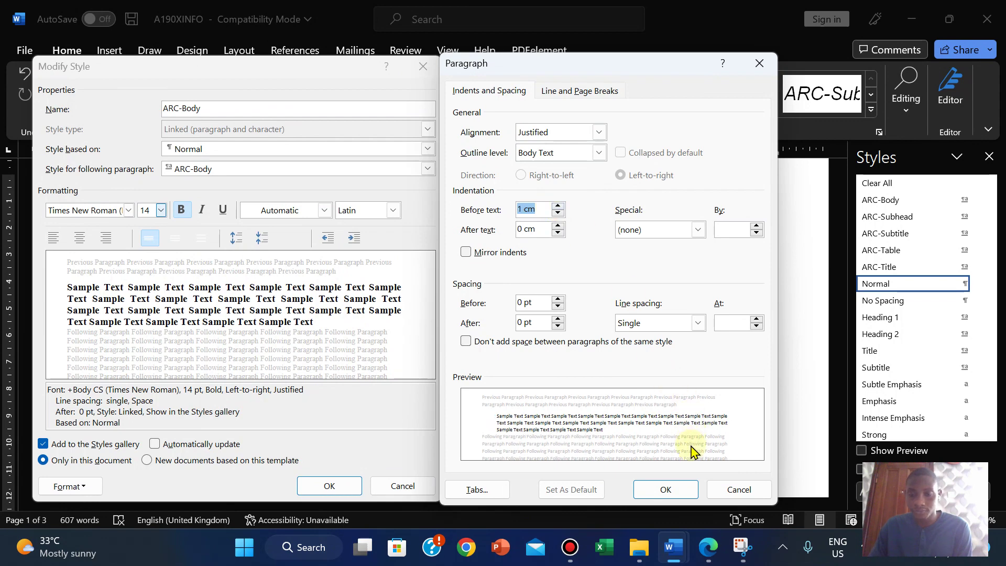
left_click(708, 547)
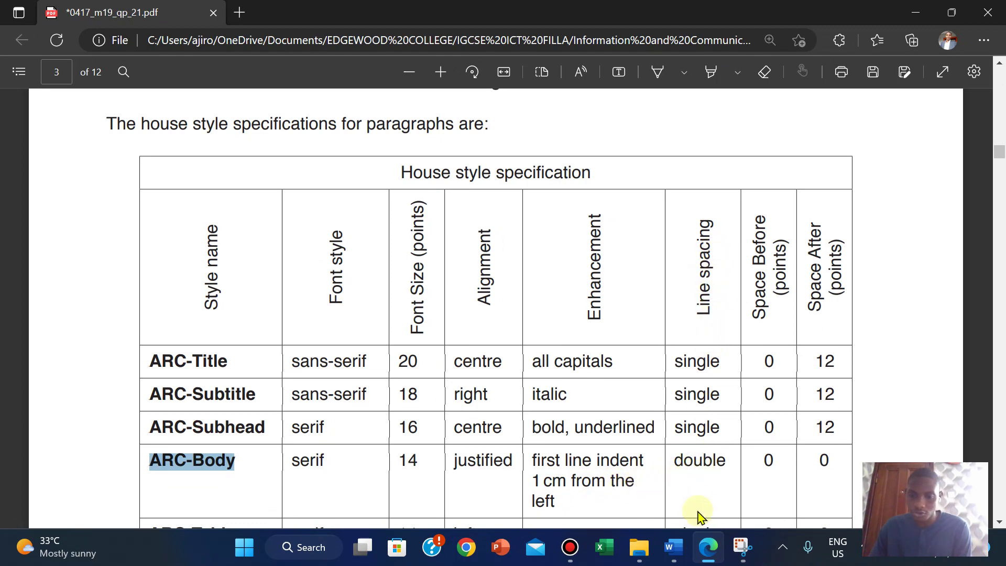
mouse_move(674, 547)
left_click(744, 471)
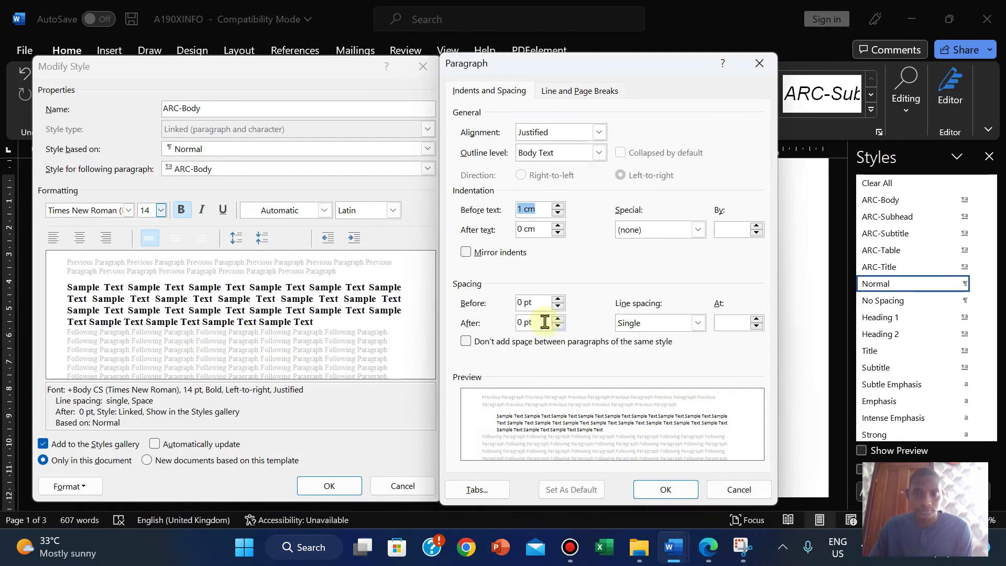
Step: Give ARC-Body a 1 cm first-line indent with the left indent back at 0 cm
left_click(698, 230)
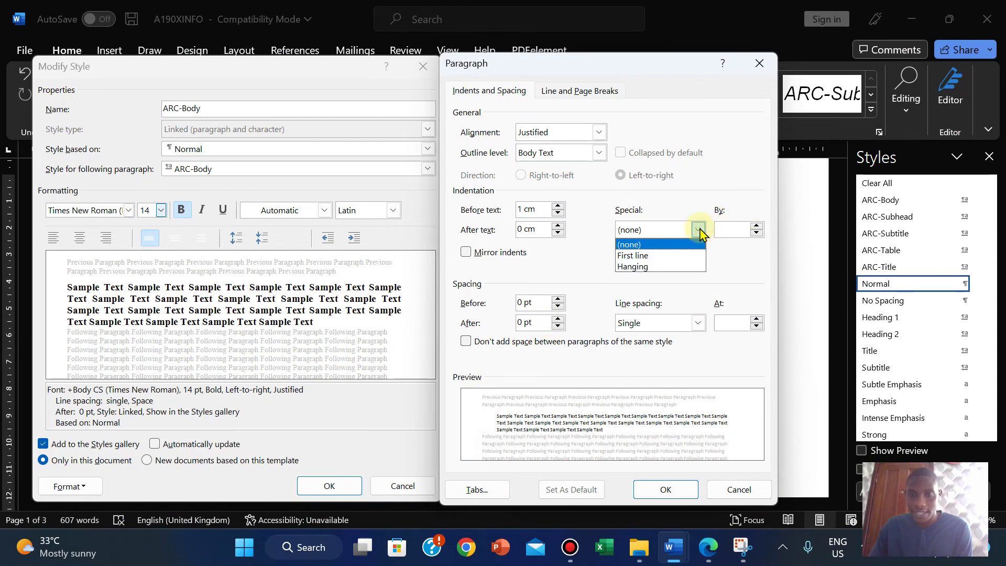
left_click(661, 256)
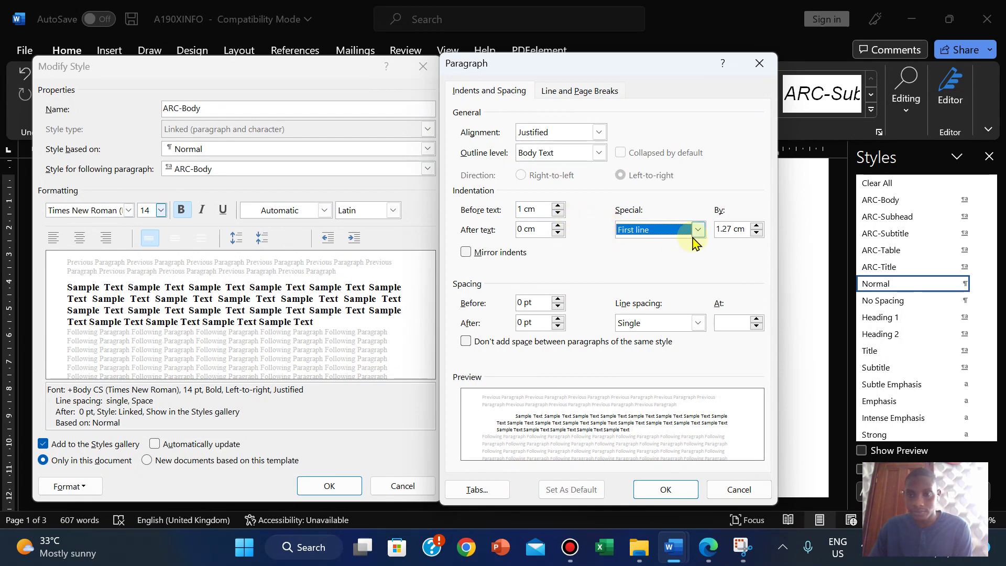
left_click(557, 219)
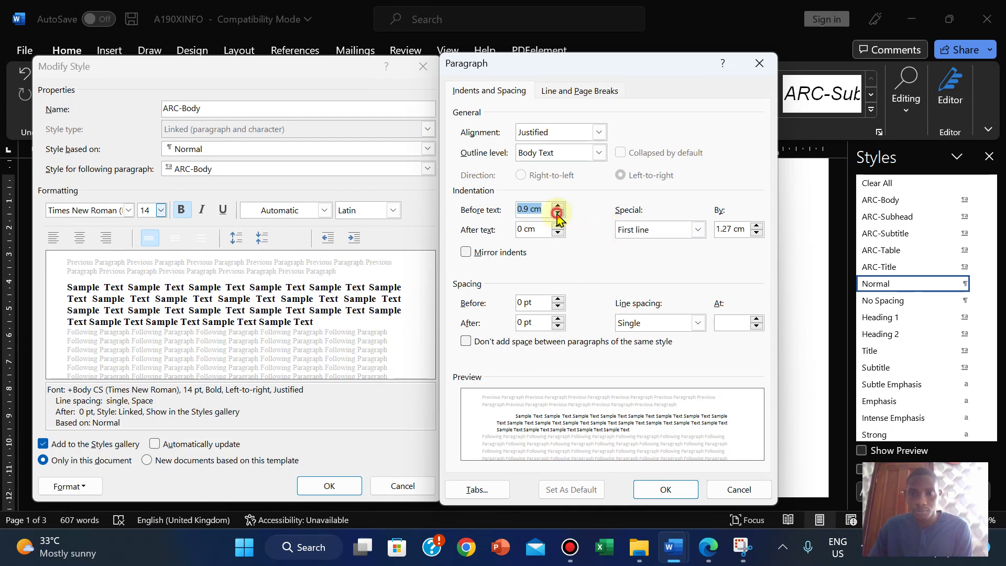
left_click(557, 219)
left_click(557, 219)
left_click(557, 219)
left_click(557, 219)
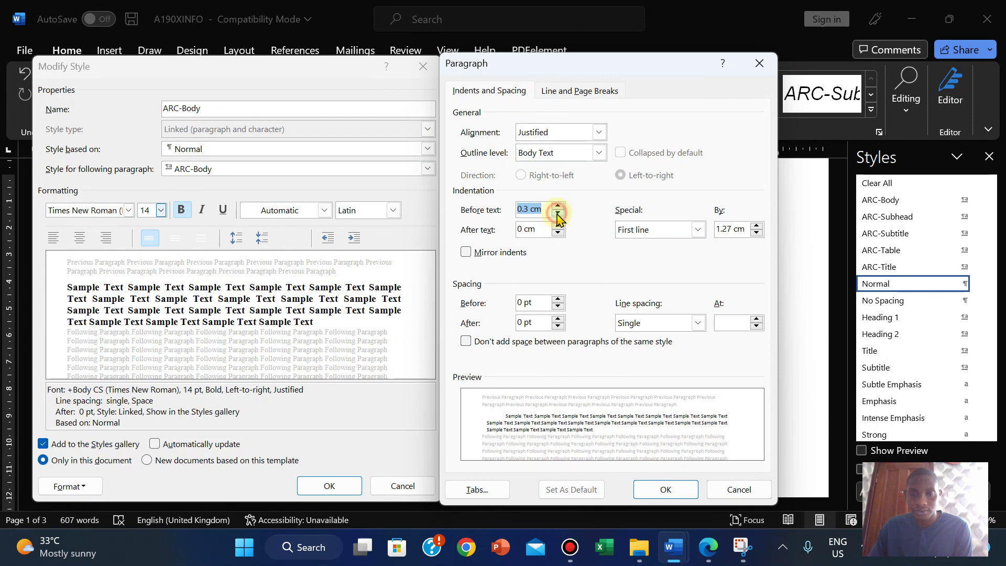
left_click(557, 219)
left_click(557, 219)
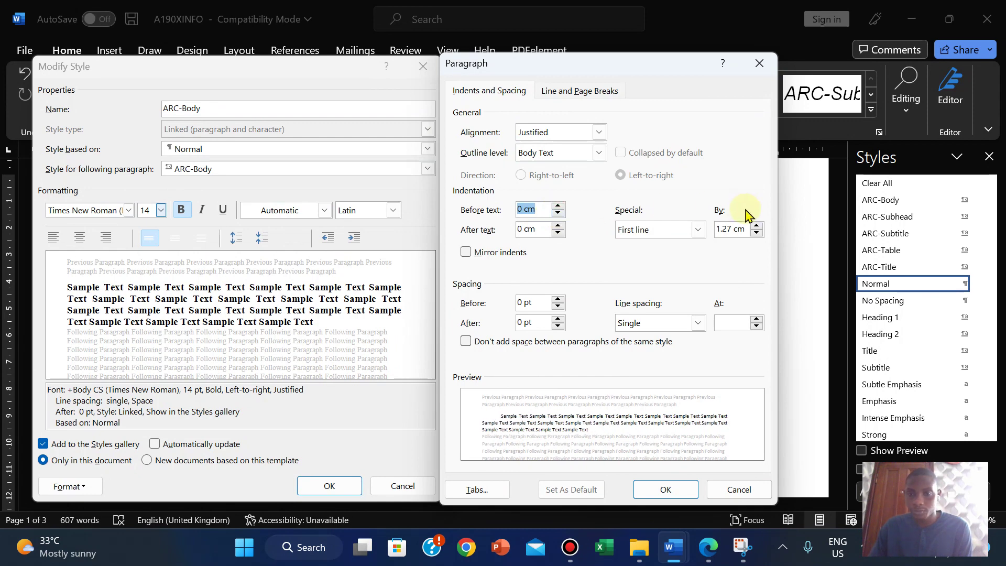
left_click(756, 234)
left_click(756, 234)
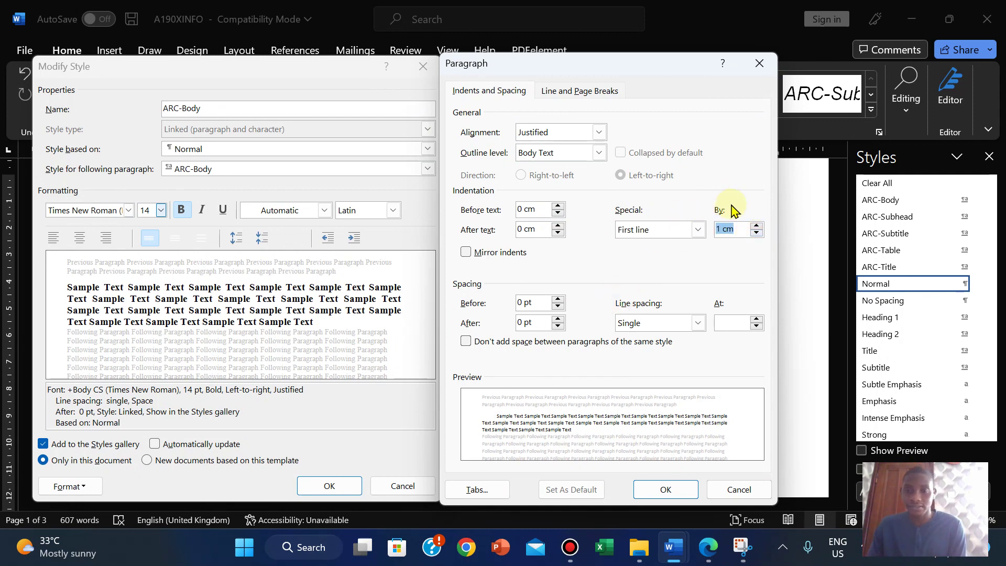
left_click(715, 559)
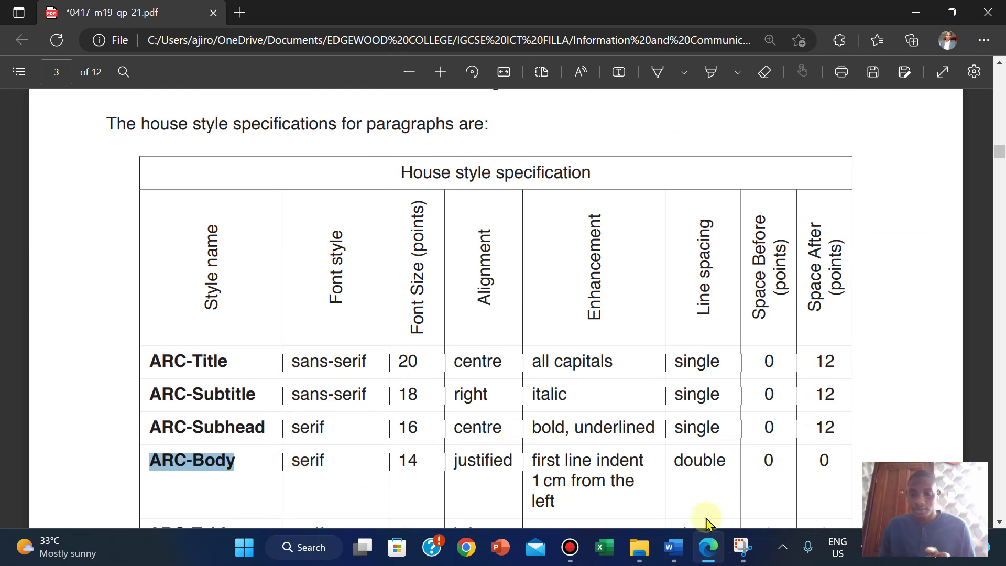
Step: Check the house style and keep ARC-Body's special indent as First line, after briefly trying Hanging
mouse_move(678, 549)
left_click(722, 478)
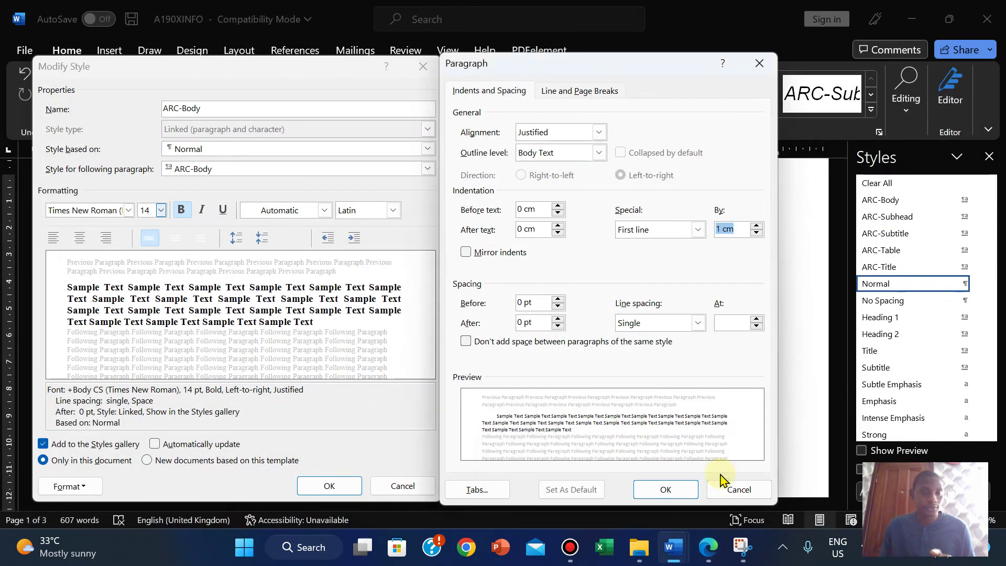
left_click(707, 546)
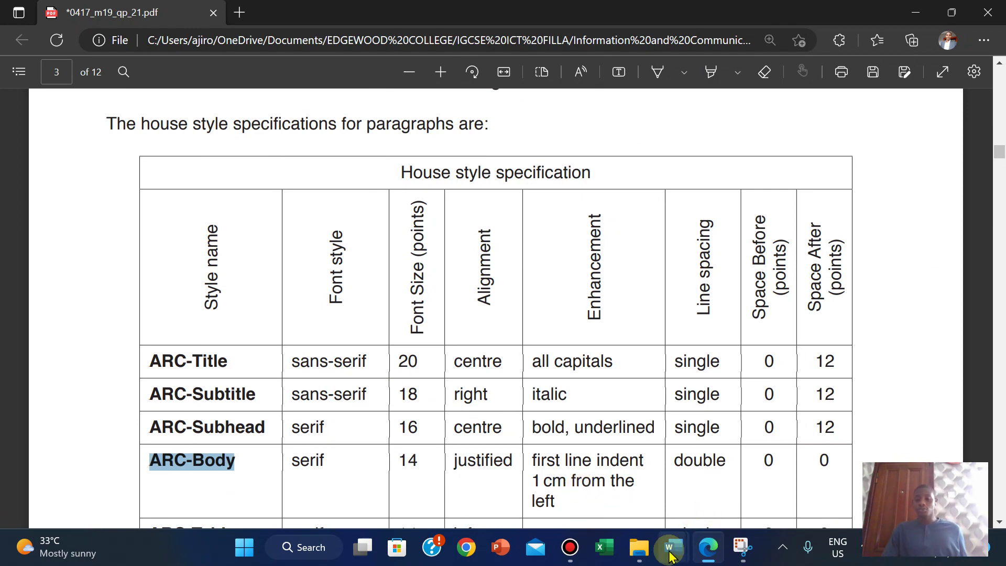
mouse_move(673, 545)
left_click(725, 458)
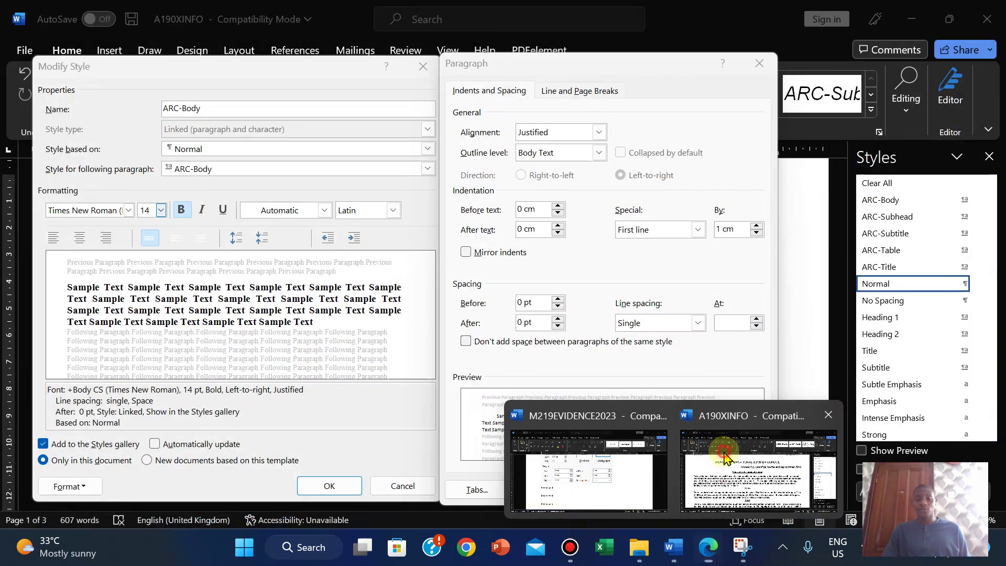
left_click(698, 230)
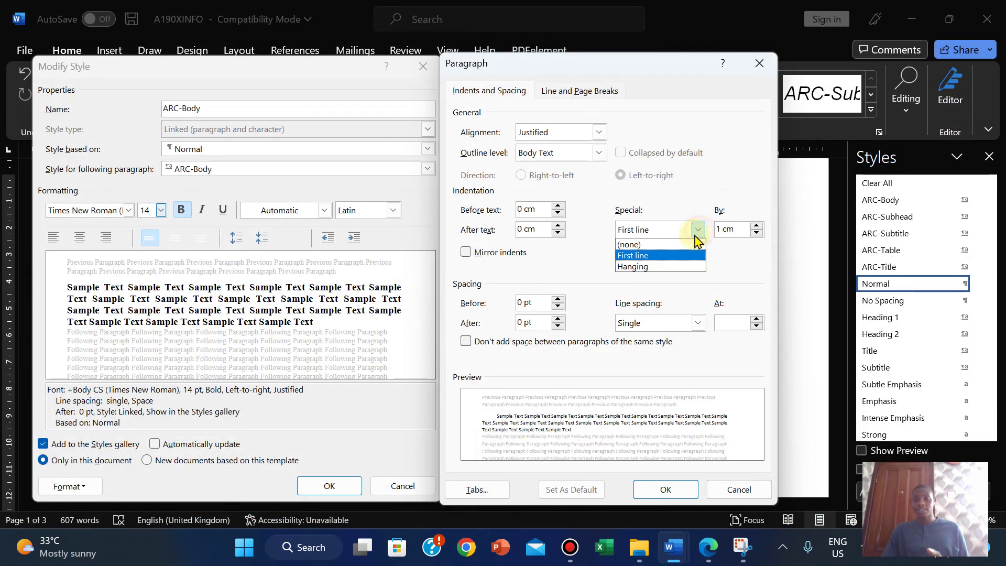
left_click(647, 265)
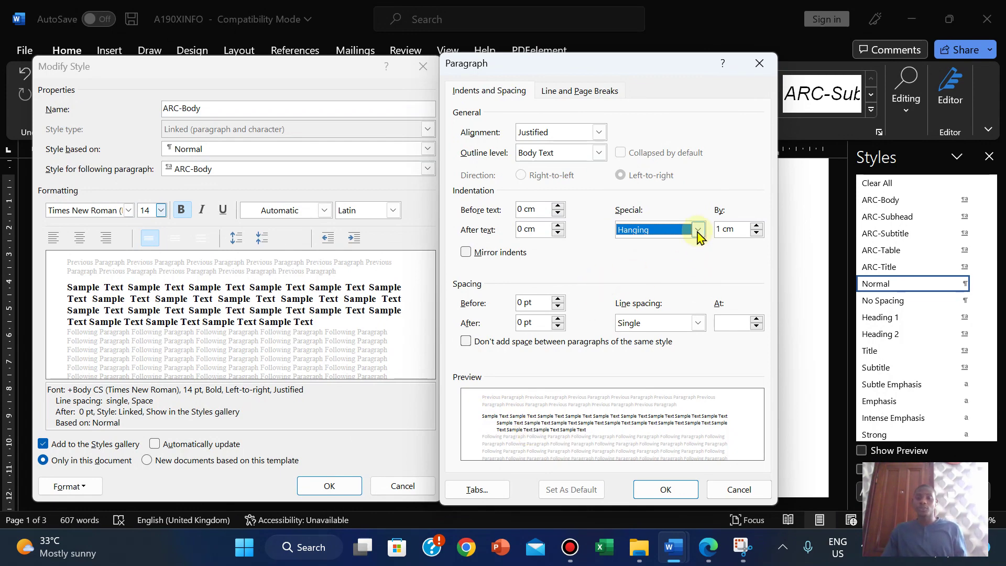
left_click(698, 229)
left_click(649, 256)
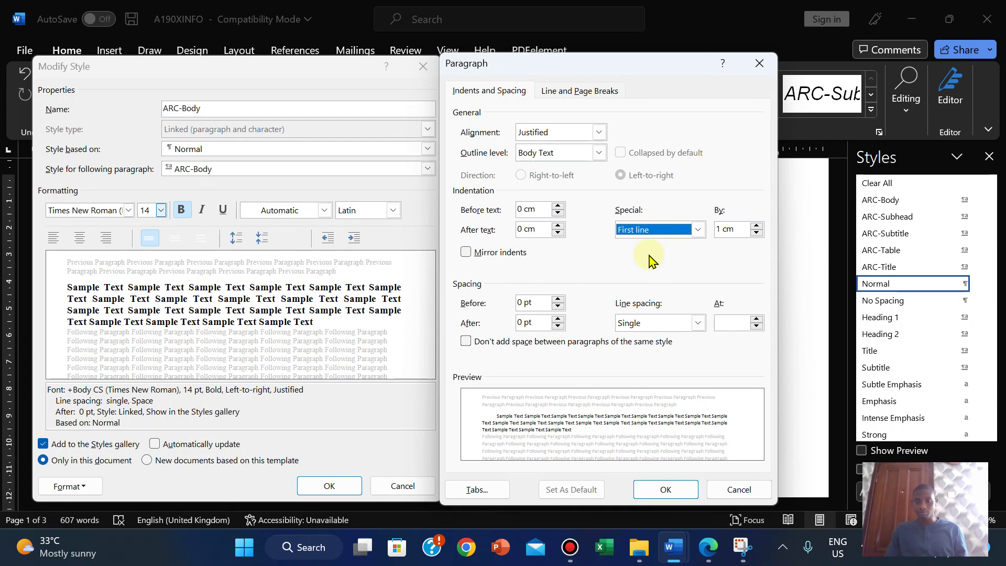
Step: Set ARC-Body's line spacing to Double, verify it against the house style table, and confirm
left_click(708, 547)
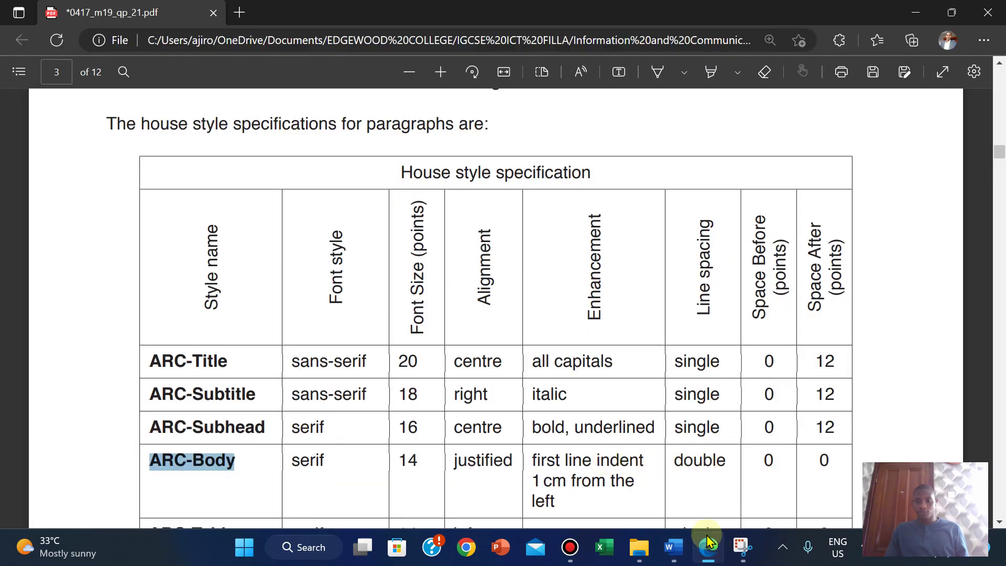
left_click(706, 547)
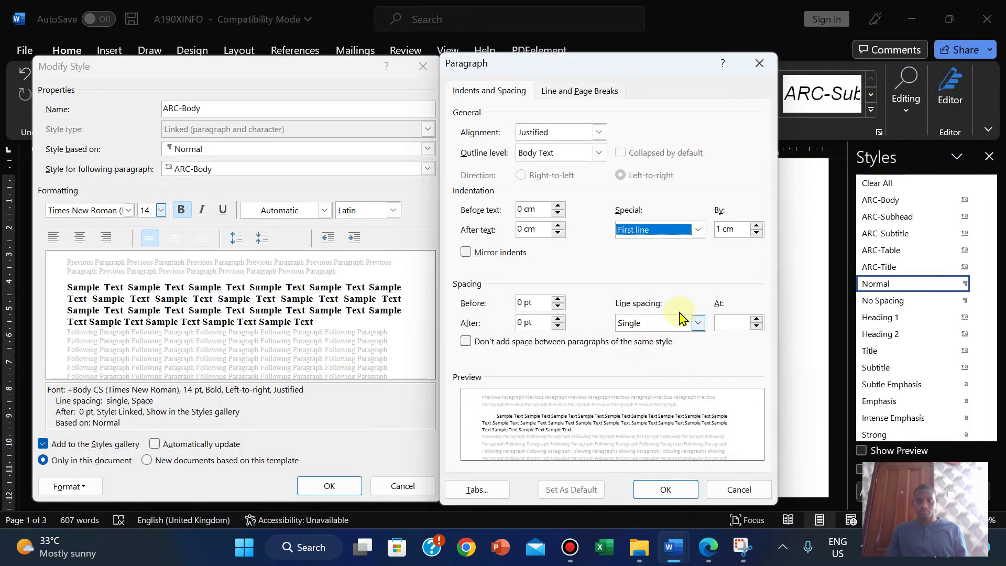
left_click(697, 323)
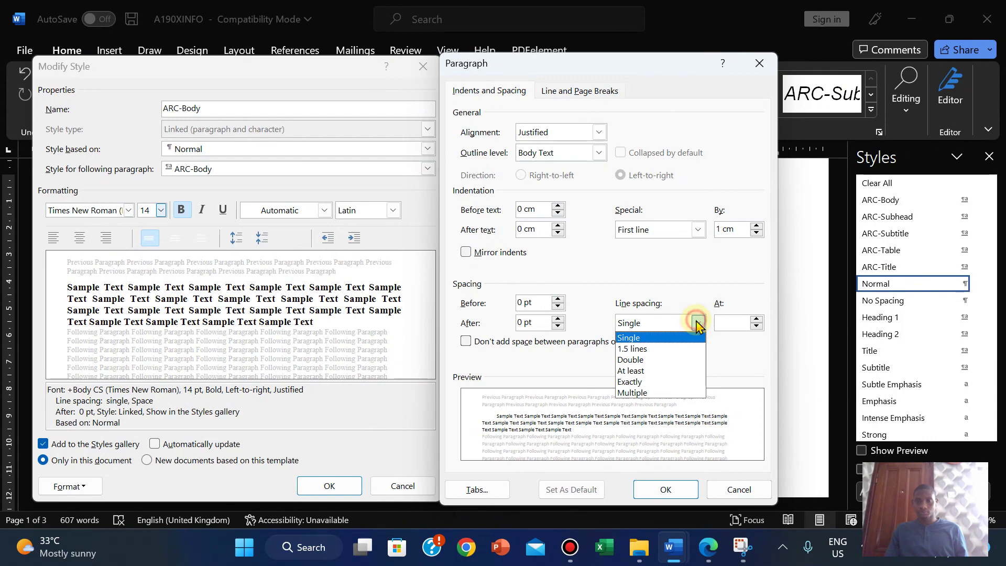
left_click(650, 359)
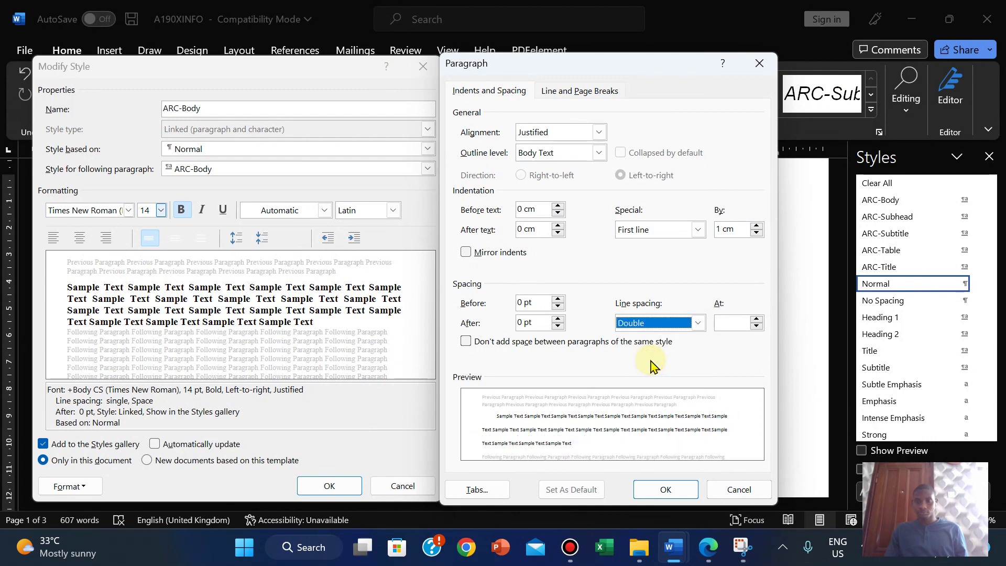
left_click(705, 547)
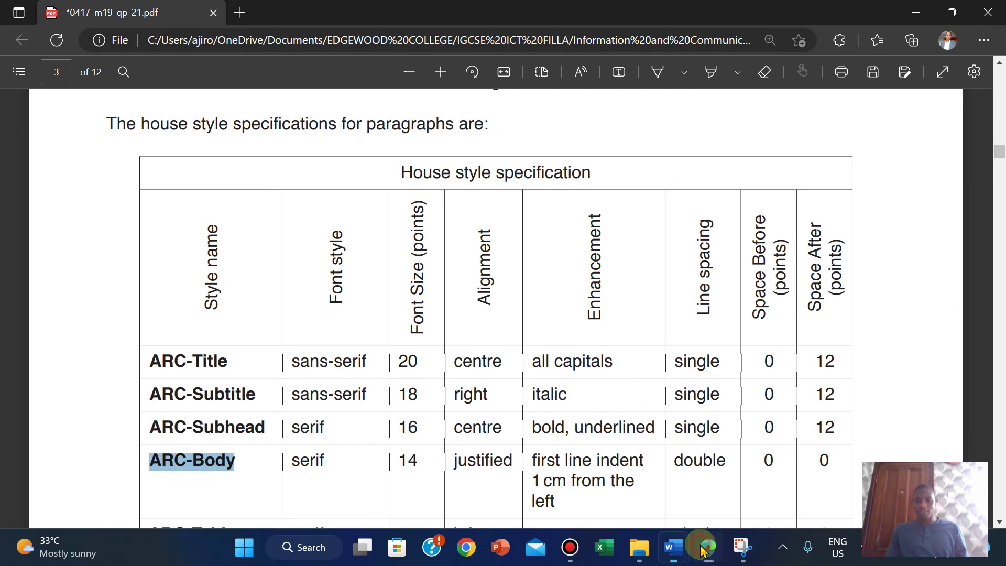
left_click(704, 548)
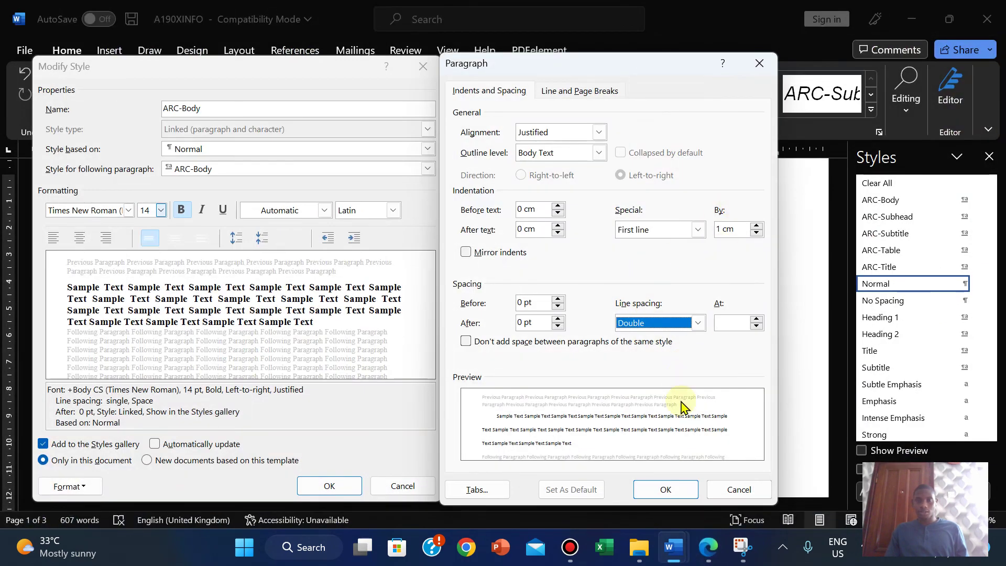
left_click(661, 490)
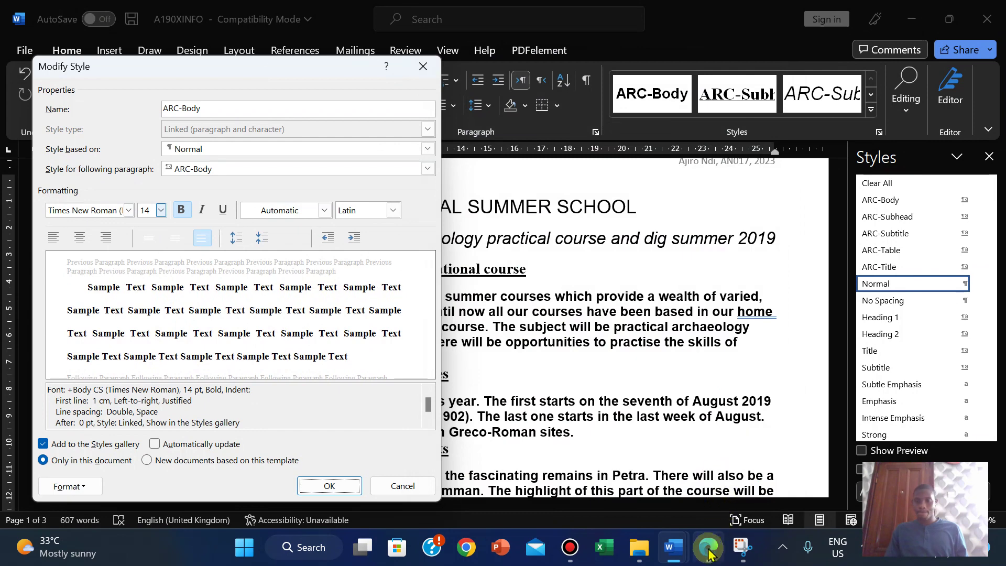
left_click(708, 548)
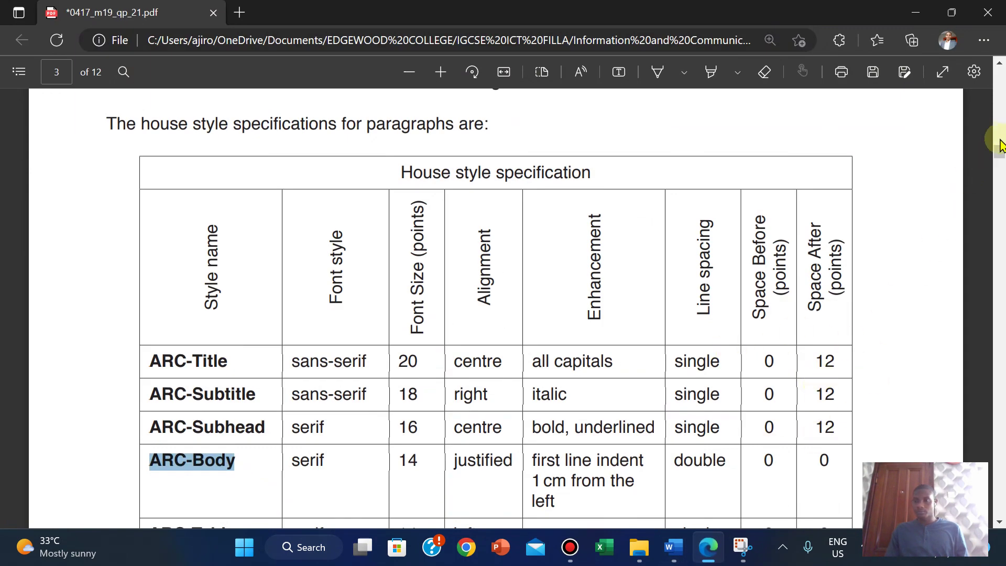
Step: Copy the ARC-Table style name from the PDF table and return to the A190XINFO Word document
left_click_drag(999, 155, 1000, 162)
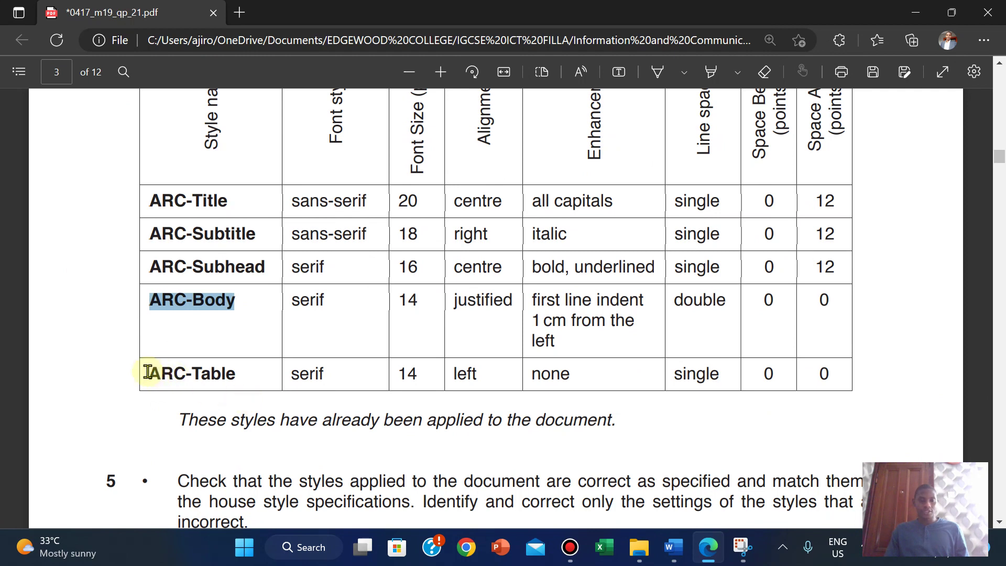
left_click_drag(148, 372, 247, 372)
right_click(252, 369)
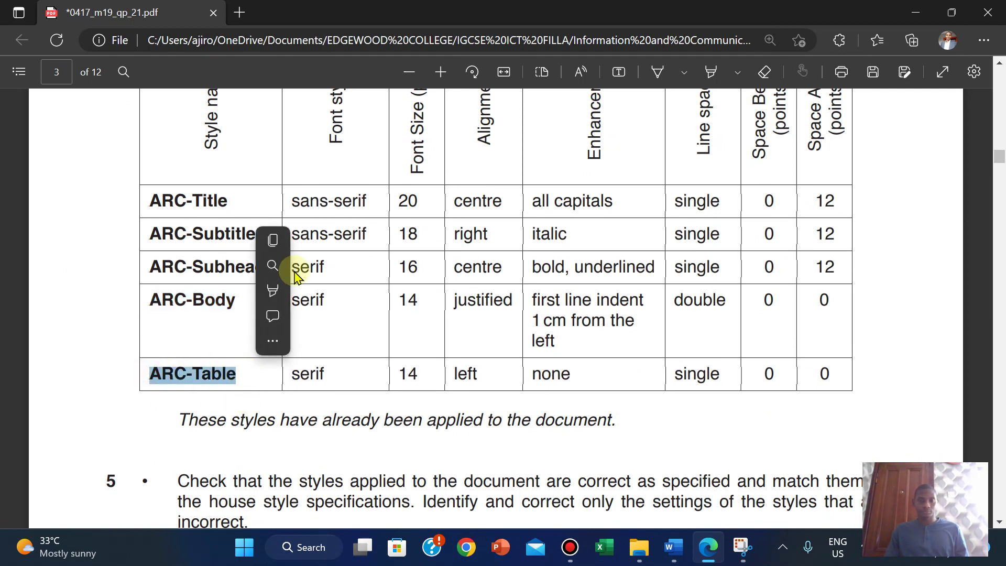
left_click(283, 240)
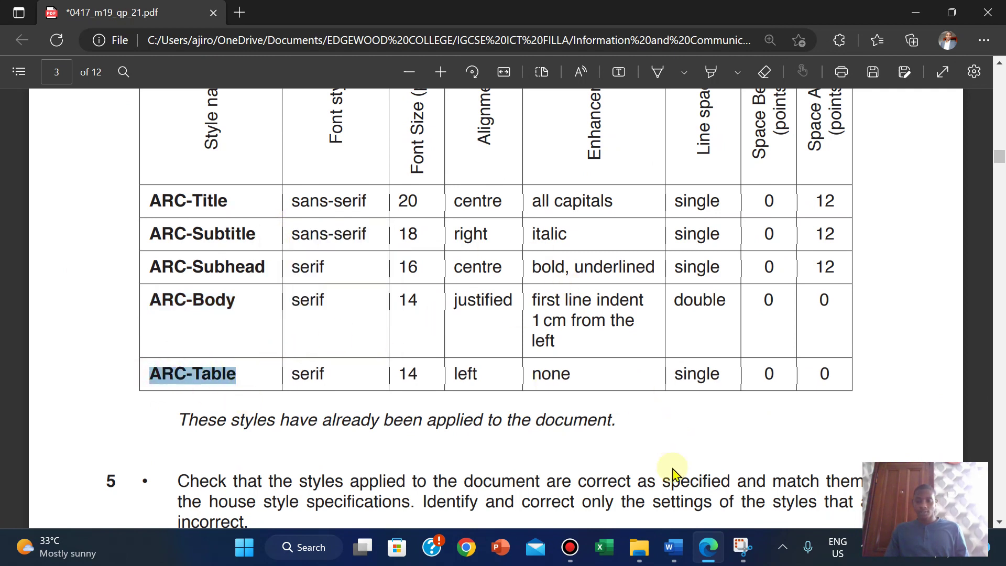
mouse_move(673, 547)
left_click(757, 464)
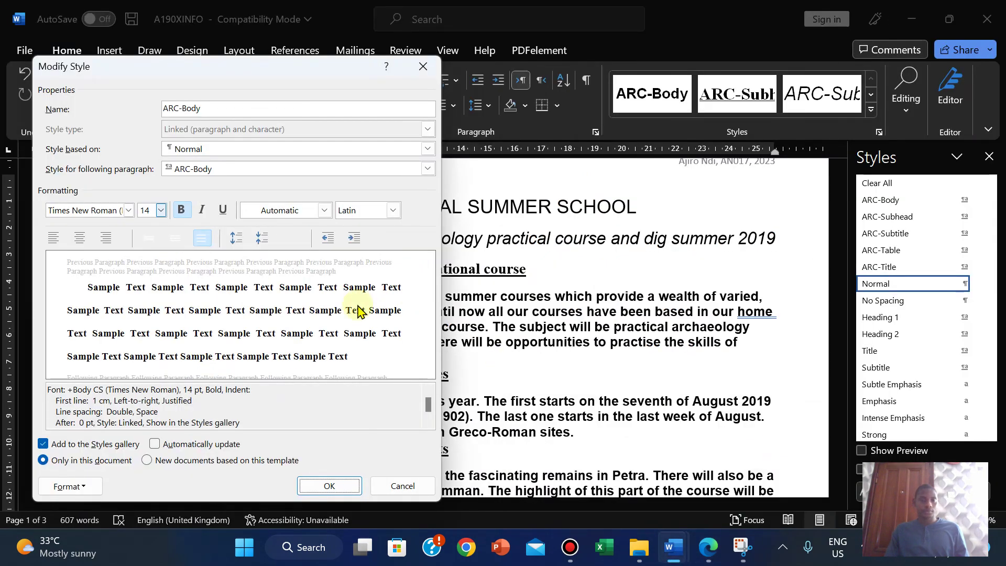
Step: Accept ARC-Body, then open ARC-Table's Modify Style and compare it against the PDF specification
left_click(330, 484)
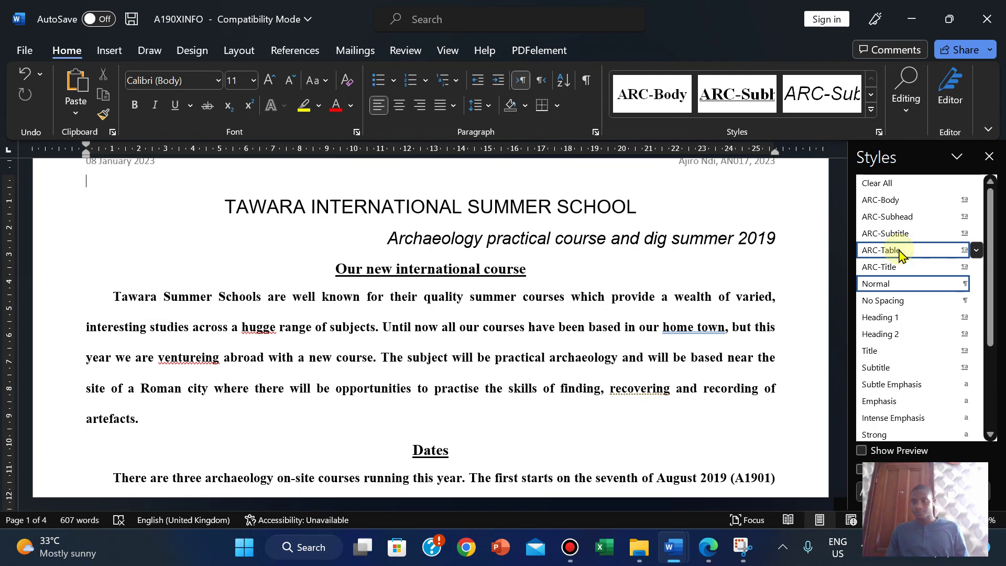
left_click(976, 250)
left_click(807, 292)
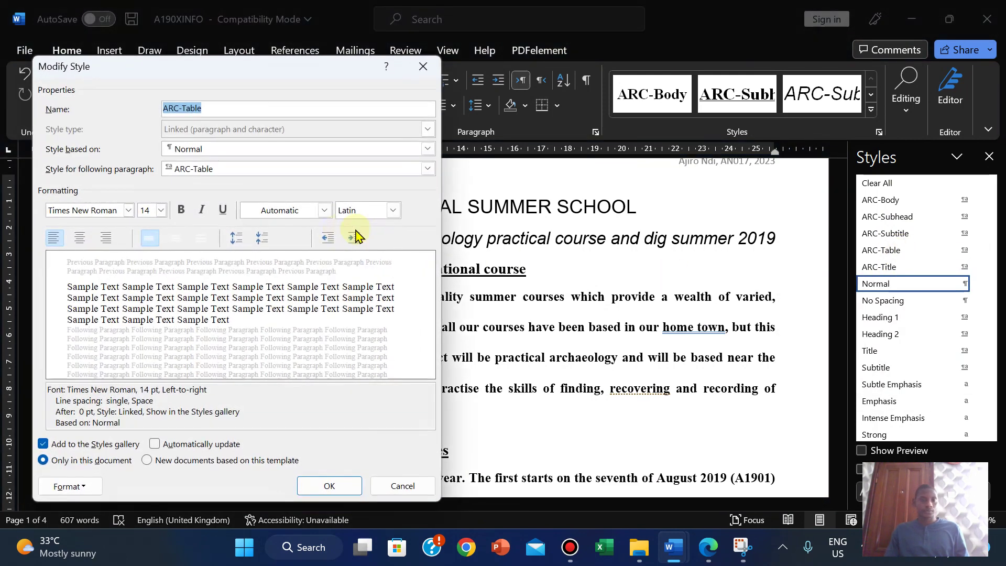
left_click(708, 554)
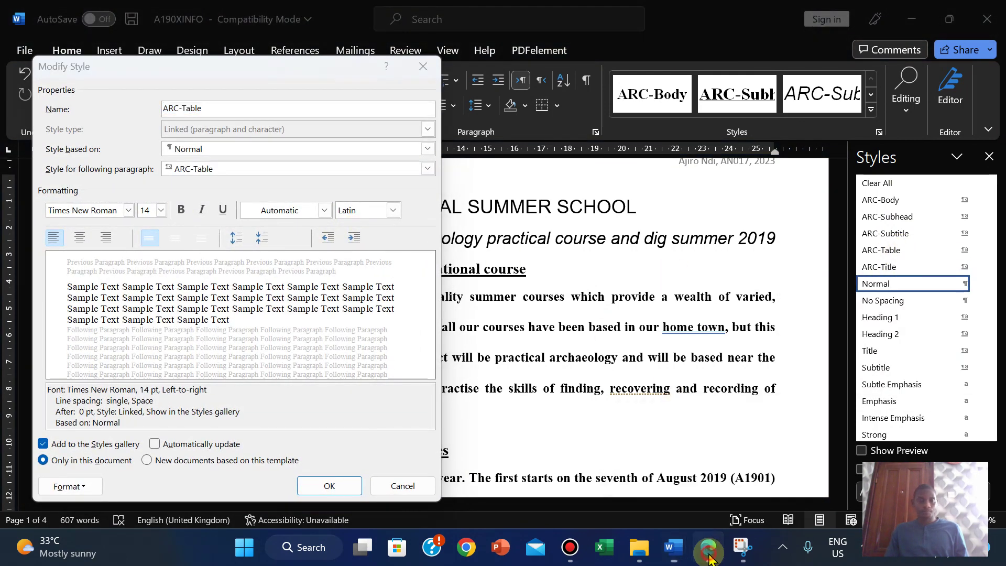
left_click(709, 554)
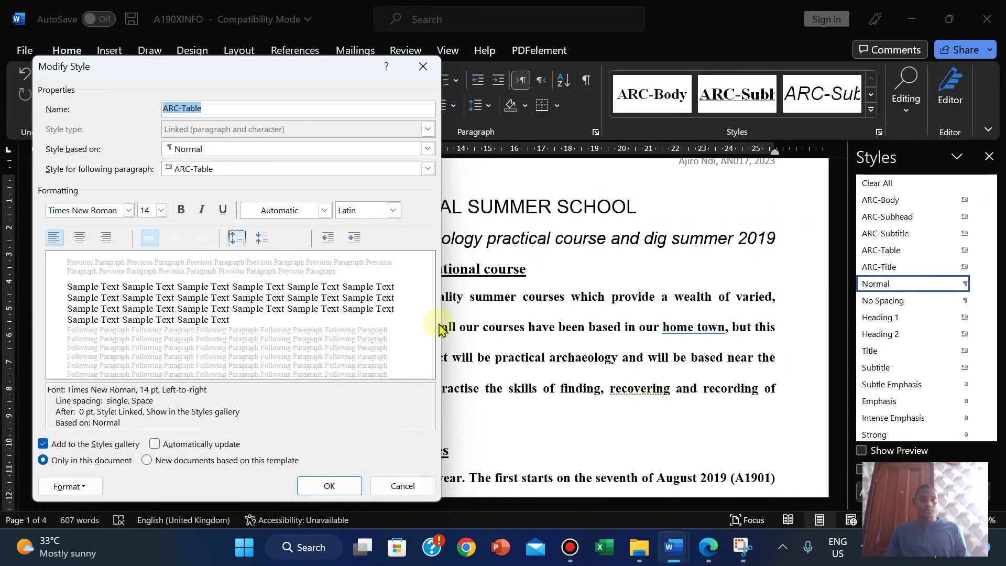
left_click(709, 554)
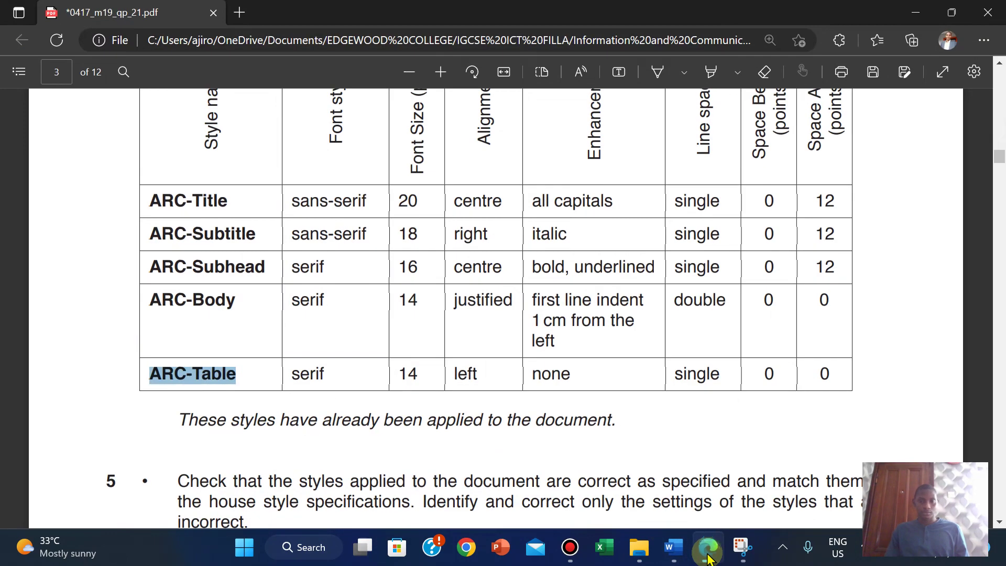
left_click(709, 554)
left_click(709, 554)
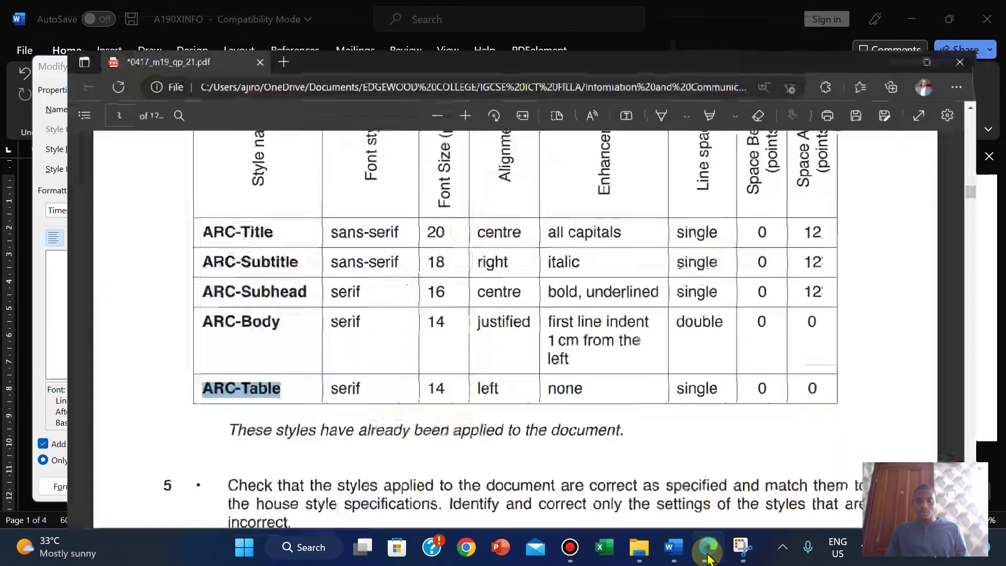
left_click(708, 554)
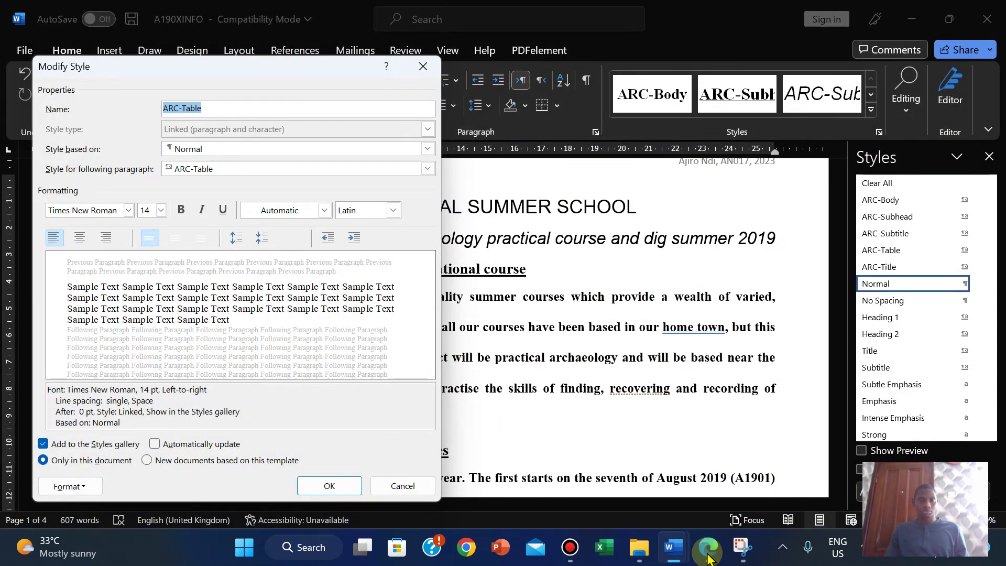
left_click(709, 554)
left_click(708, 554)
left_click(708, 554)
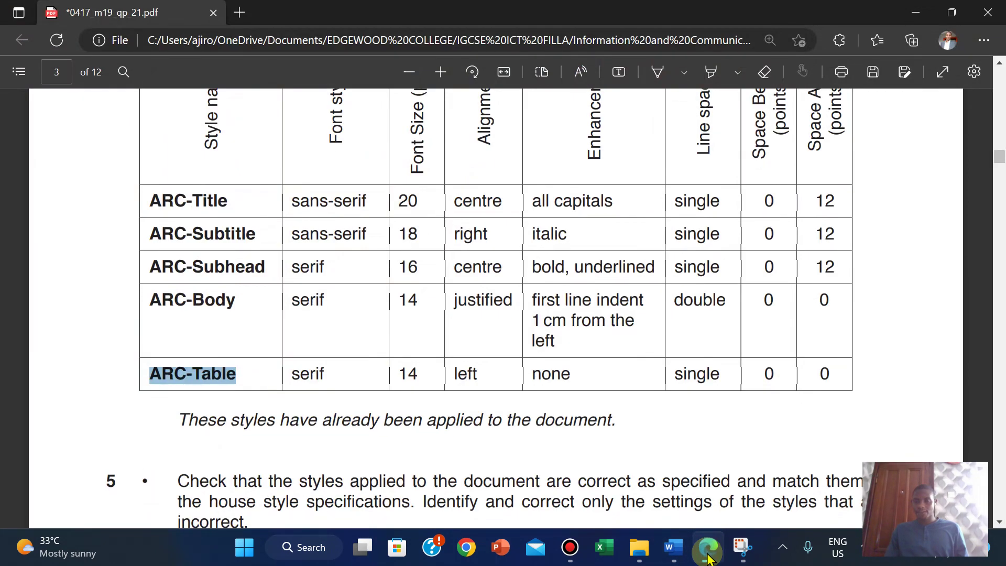
left_click(708, 554)
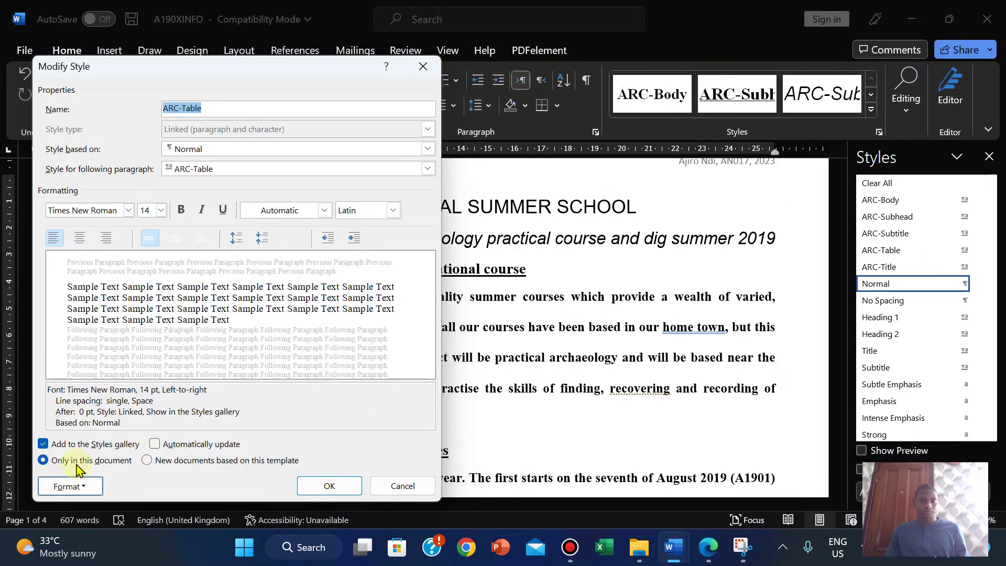
Step: Check ARC-Table's paragraph settings (left-aligned, single-spaced, 0 pt after) and close its style settings
left_click(58, 484)
left_click(88, 336)
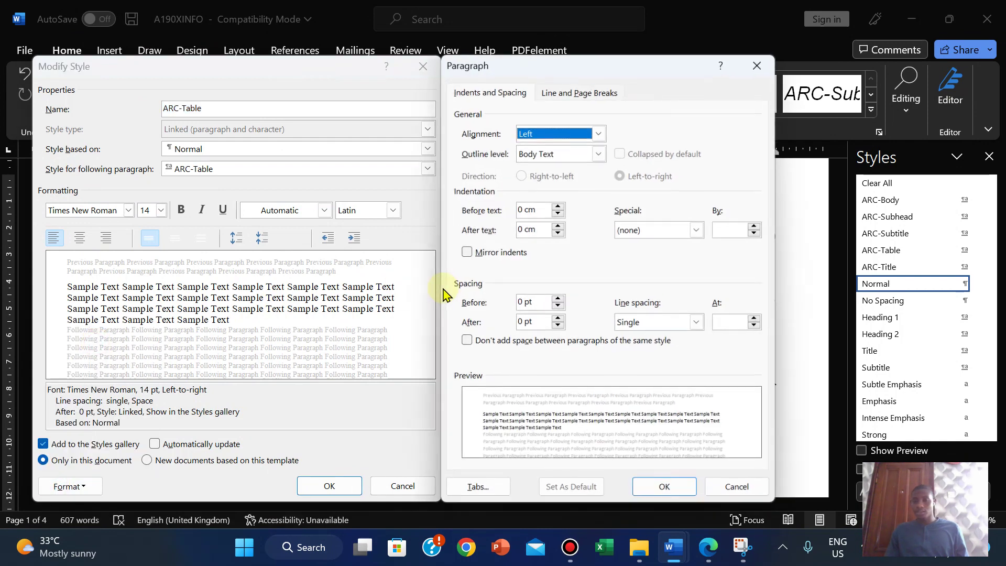
left_click(665, 490)
mouse_move(708, 547)
left_click(812, 409)
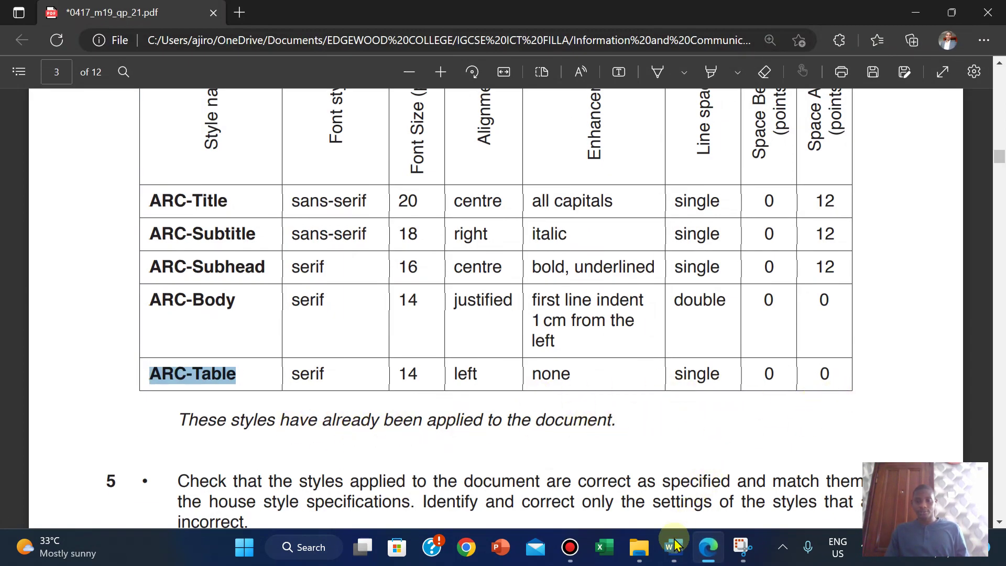
mouse_move(675, 546)
left_click(751, 457)
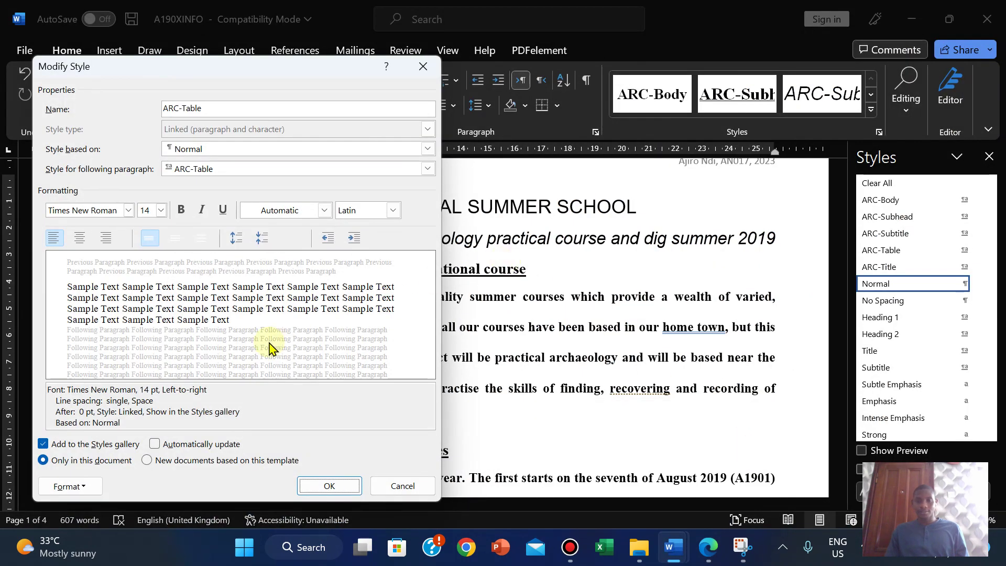
left_click(329, 486)
left_click(328, 486)
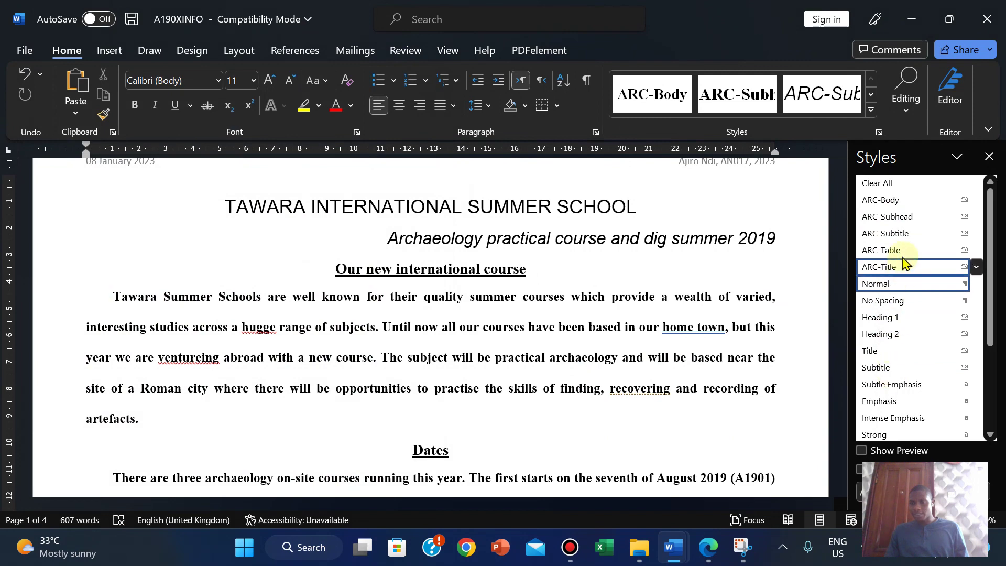
Step: Open ARC-Body's Modify Style settings and close them without changes
right_click(897, 206)
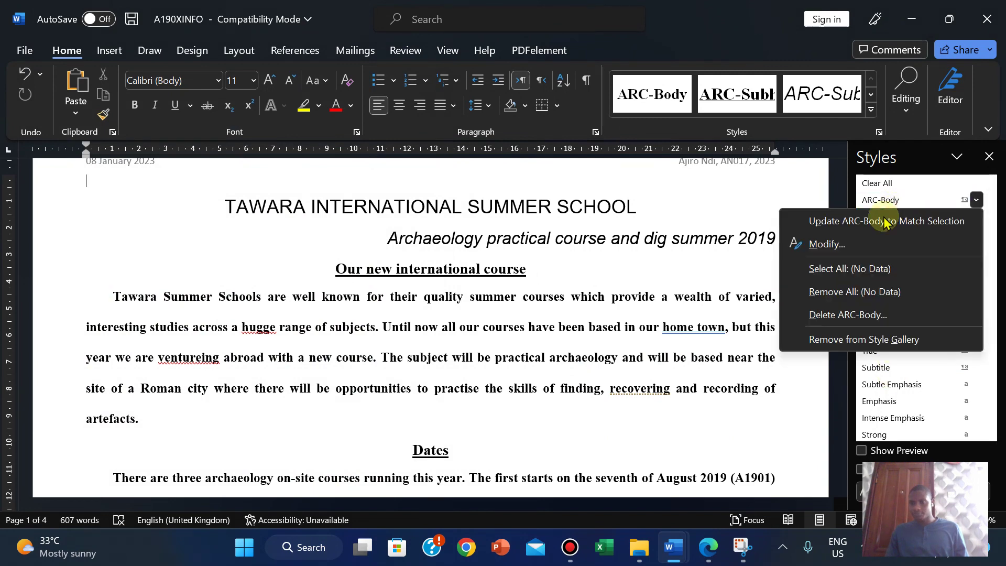
left_click(847, 242)
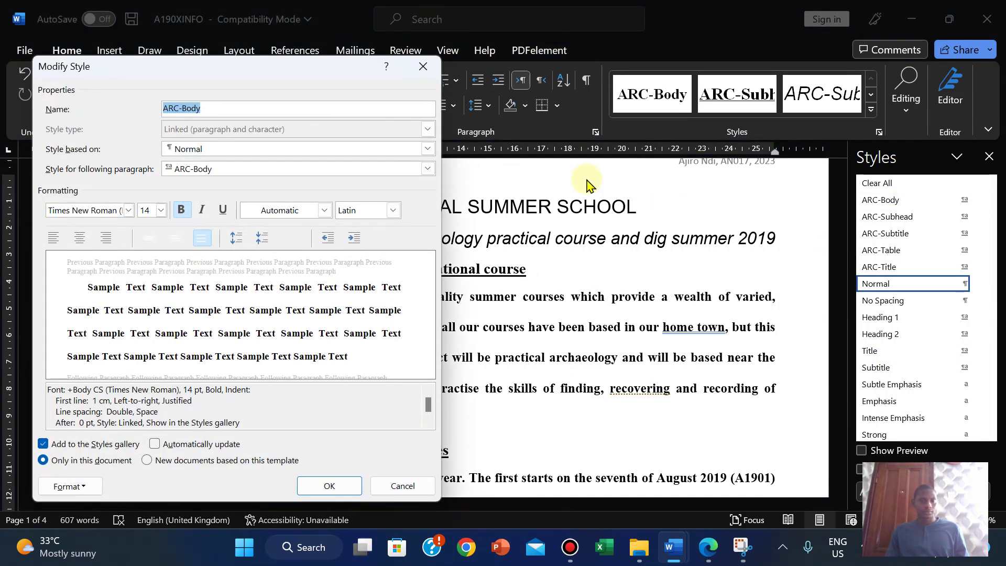
left_click(429, 74)
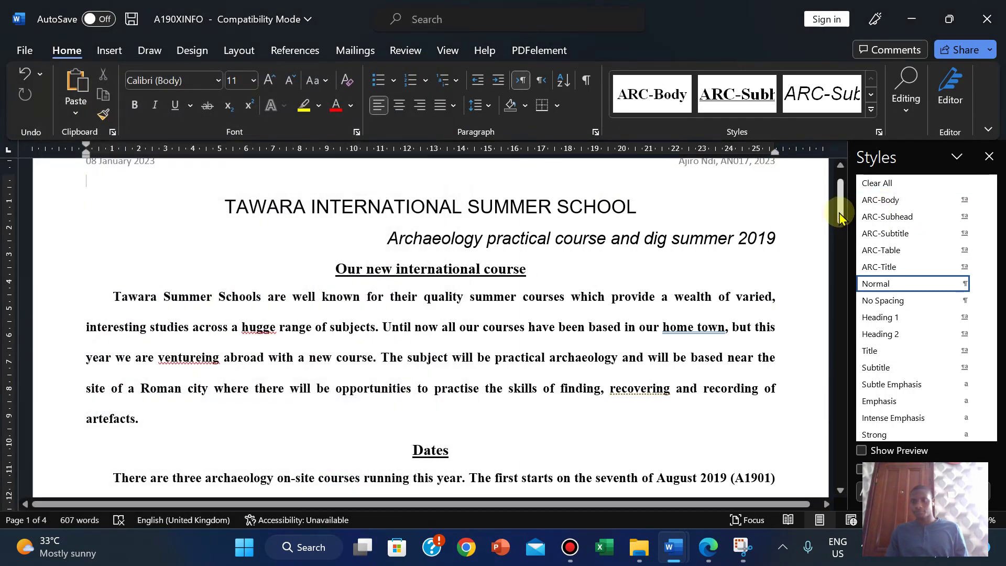
Step: Delete the empty line between the date and the article title
left_click_drag(838, 217, 842, 173)
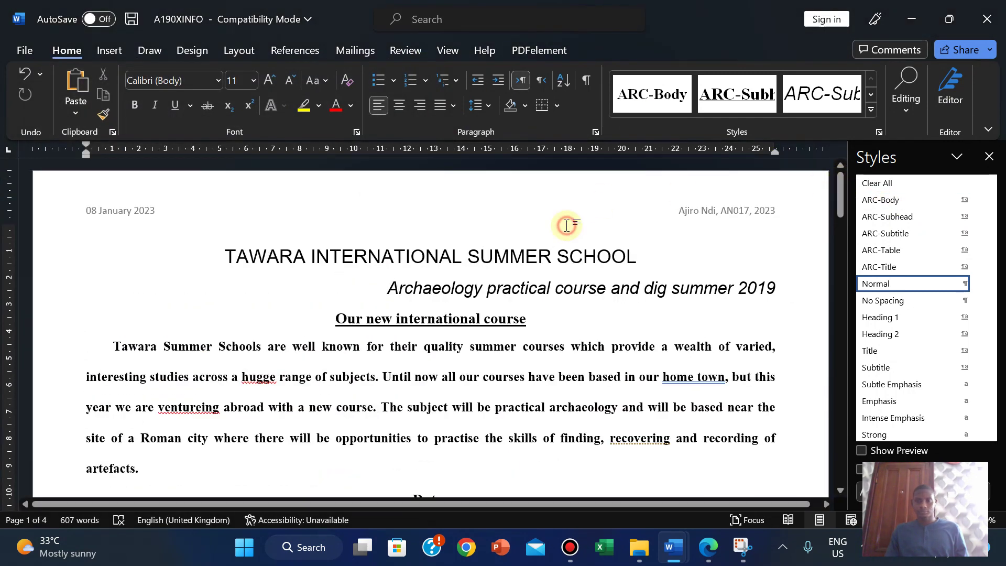
left_click(457, 234)
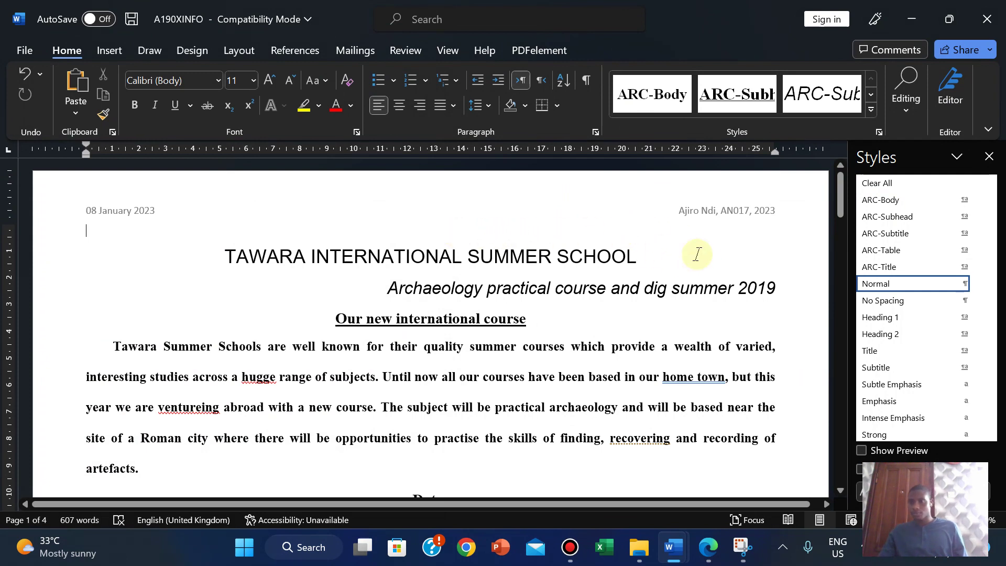
key("Delete")
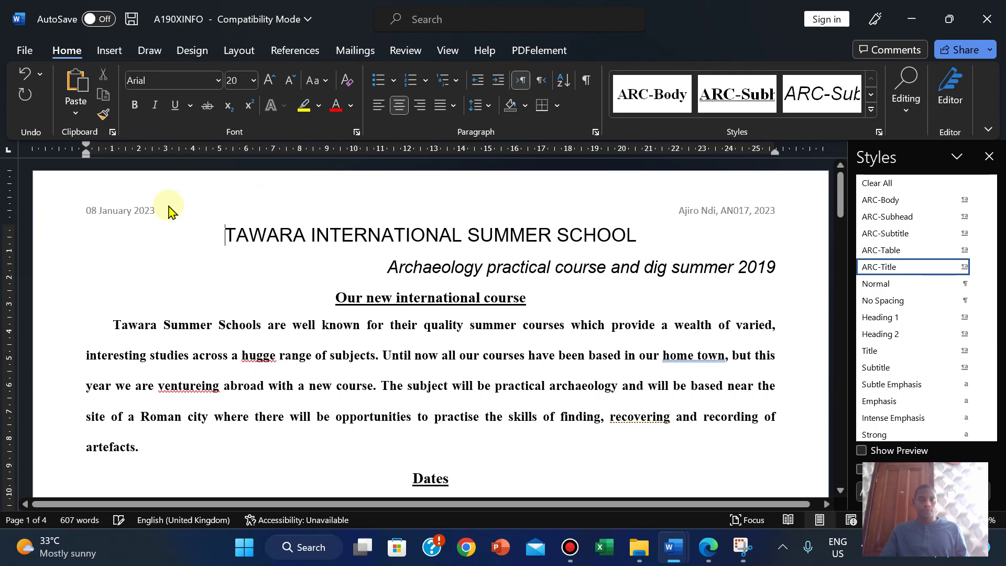
left_click(708, 545)
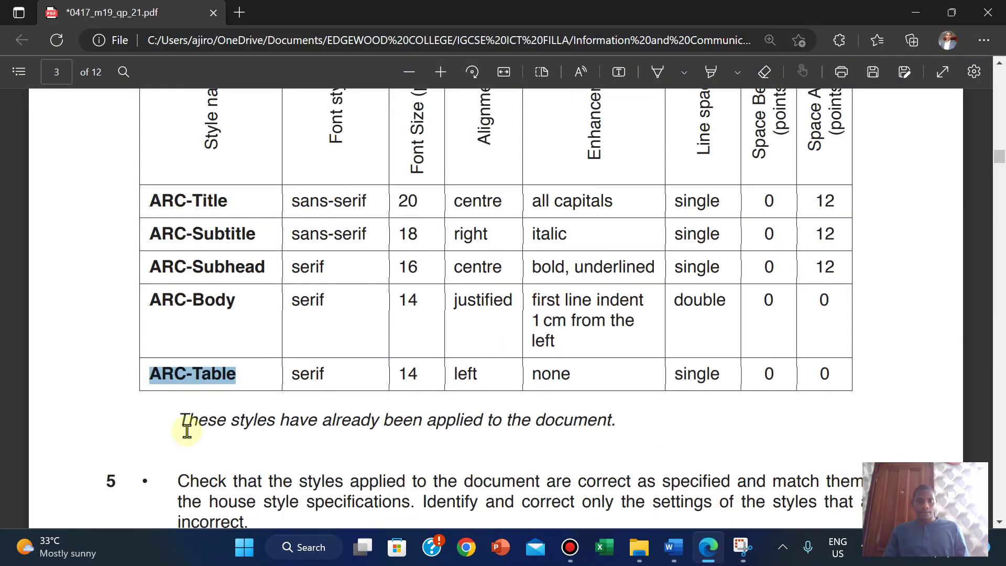
Step: Clear the ARC-Table highlight in the PDF and scroll down to task 5
left_click(281, 477)
scroll(280, 477, "down", 2)
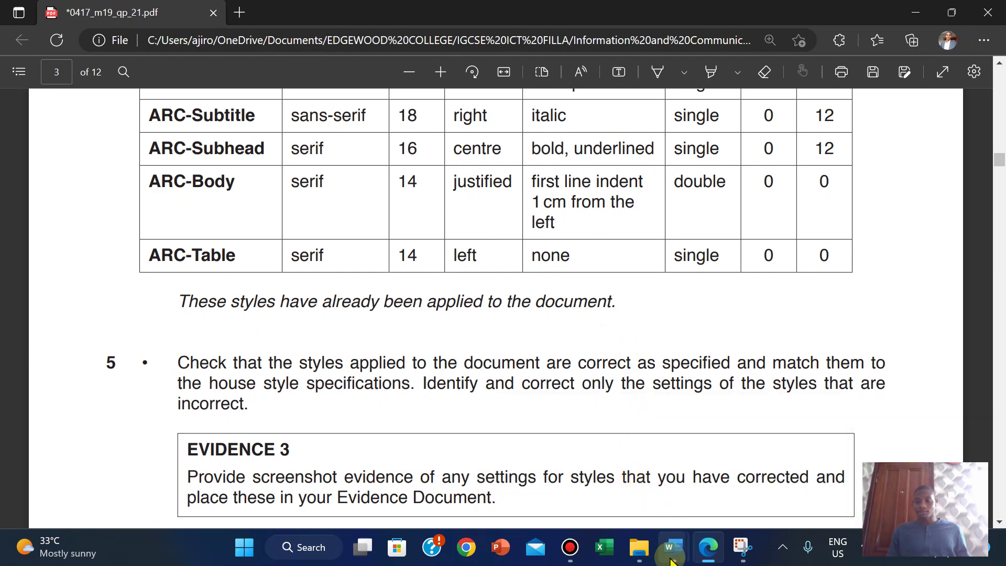
Step: Bring up the A190XINFO article and read the ARC-Subtitle and ARC-Body descriptions in the Styles pane
mouse_move(673, 546)
left_click(750, 471)
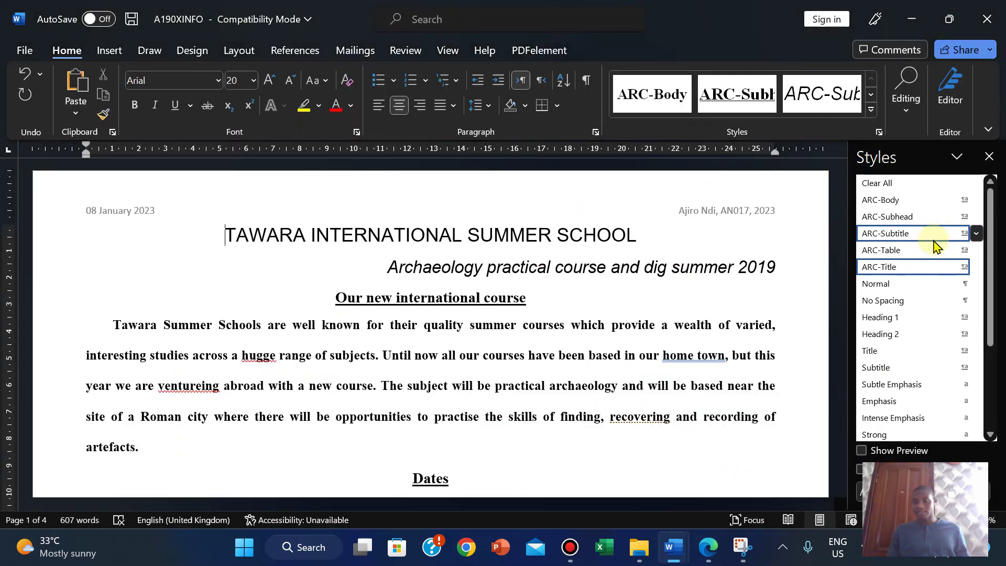
mouse_move(937, 245)
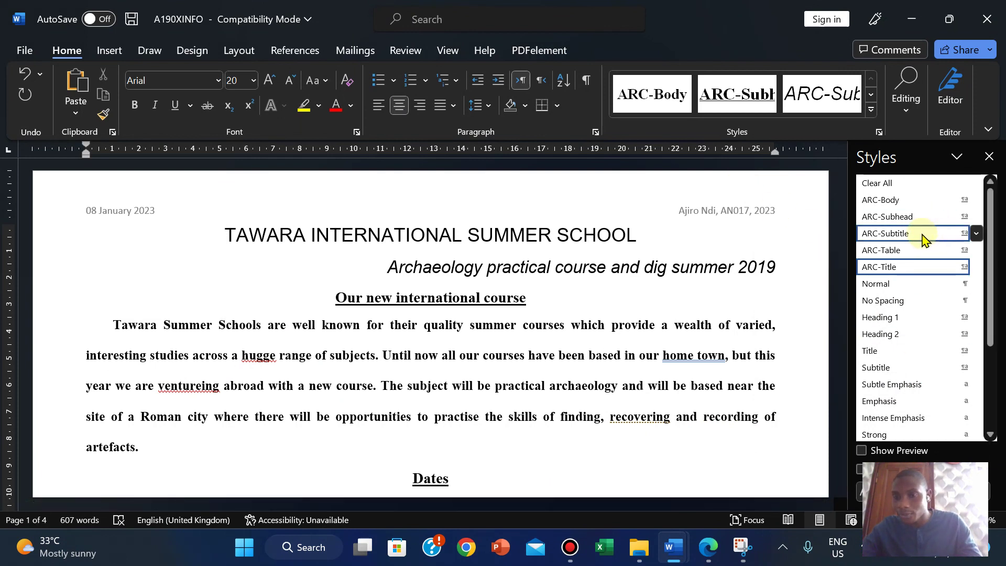
mouse_move(923, 240)
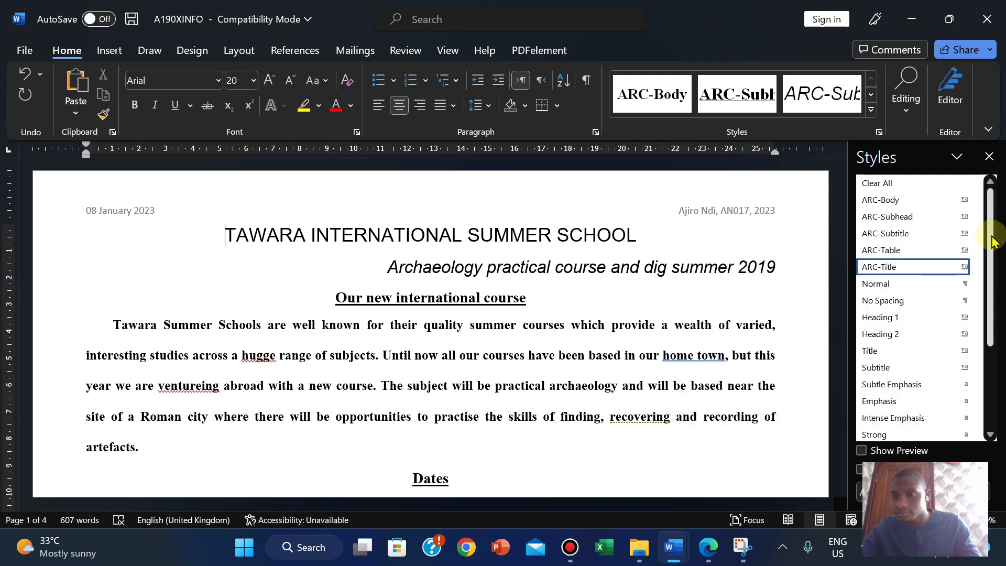
left_click_drag(993, 240, 999, 219)
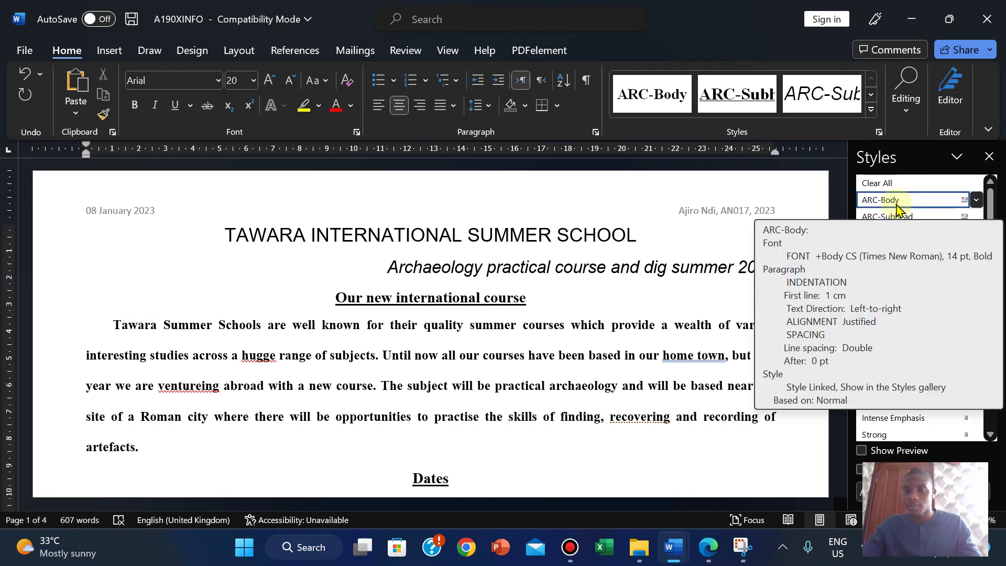
mouse_move(540, 6)
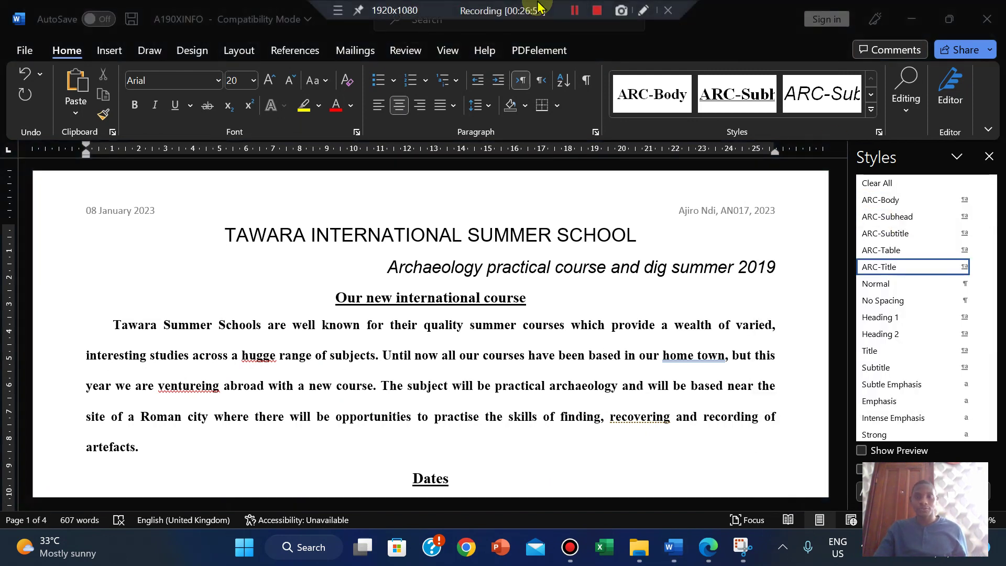
left_click(574, 11)
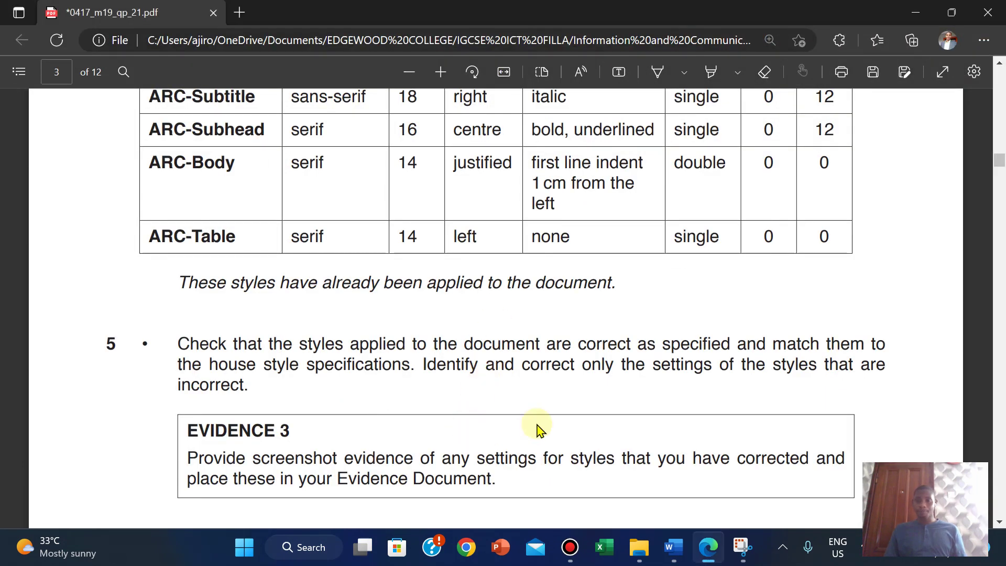
left_click(577, 320)
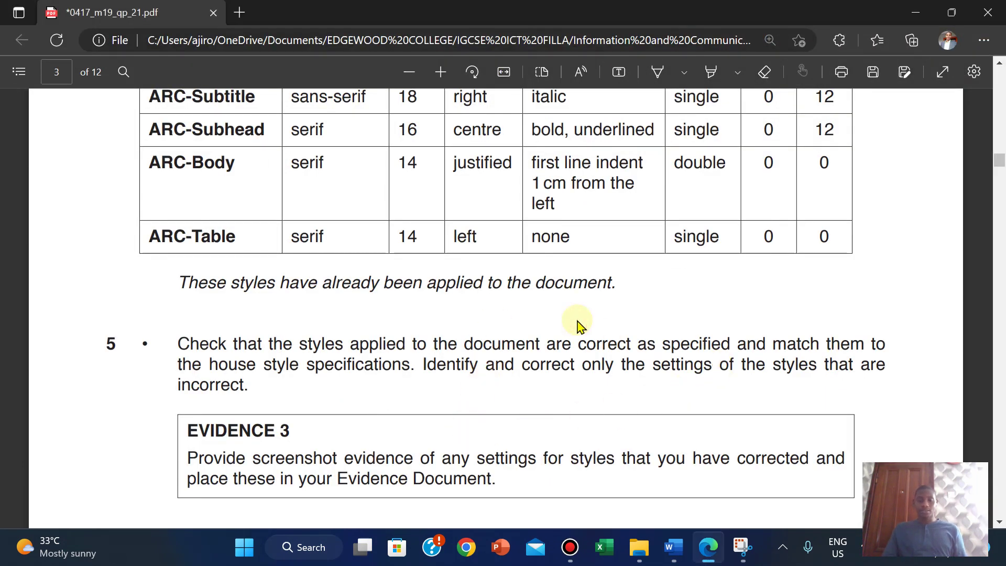
scroll(578, 322, "up", 1)
scroll(577, 322, "down", 2)
scroll(578, 322, "up", 2)
scroll(577, 322, "down", 1)
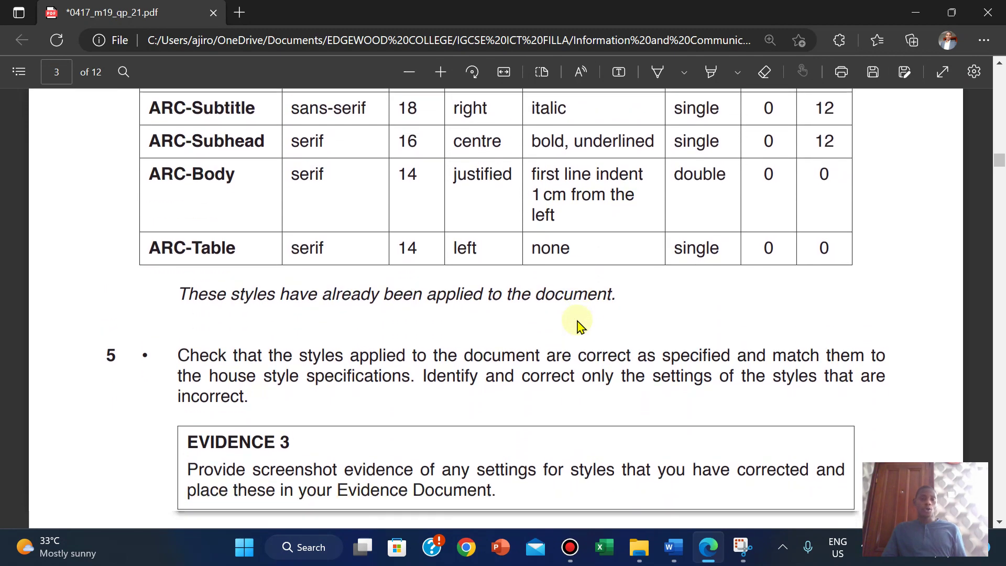
scroll(578, 322, "down", 3)
scroll(577, 322, "up", 2)
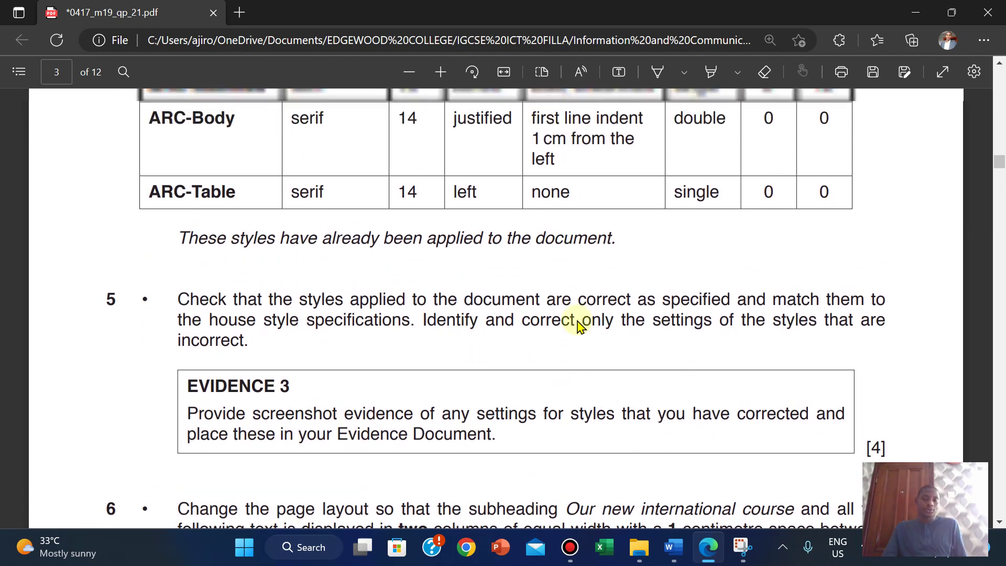
scroll(578, 322, "up", 2)
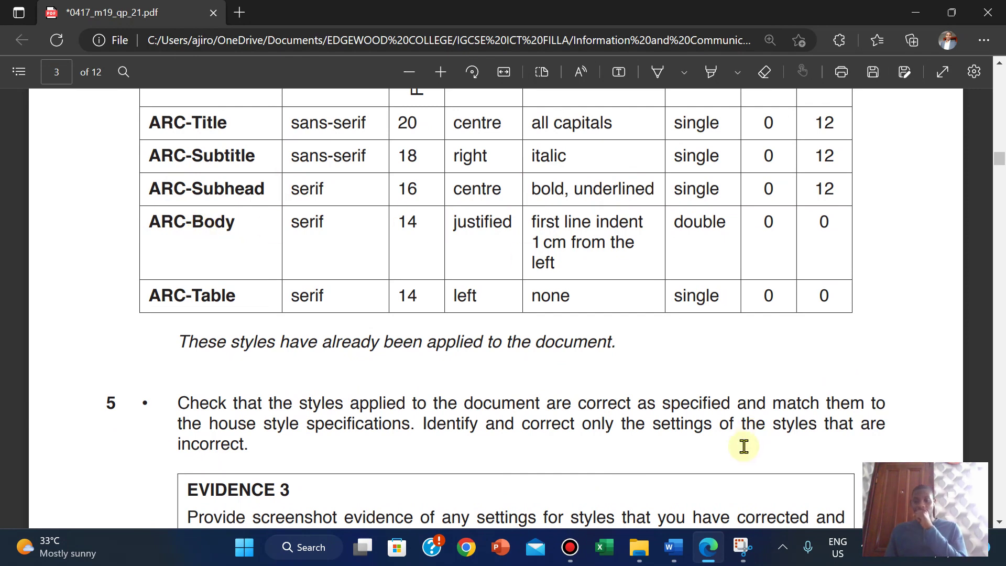
scroll(478, 430, "down", 3)
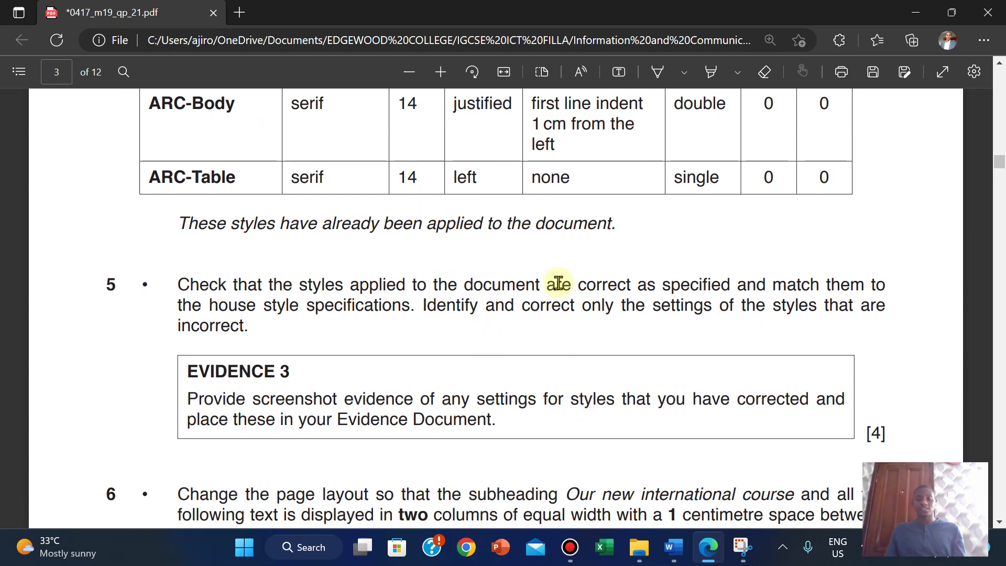
left_click(409, 248)
scroll(408, 252, "up", 2)
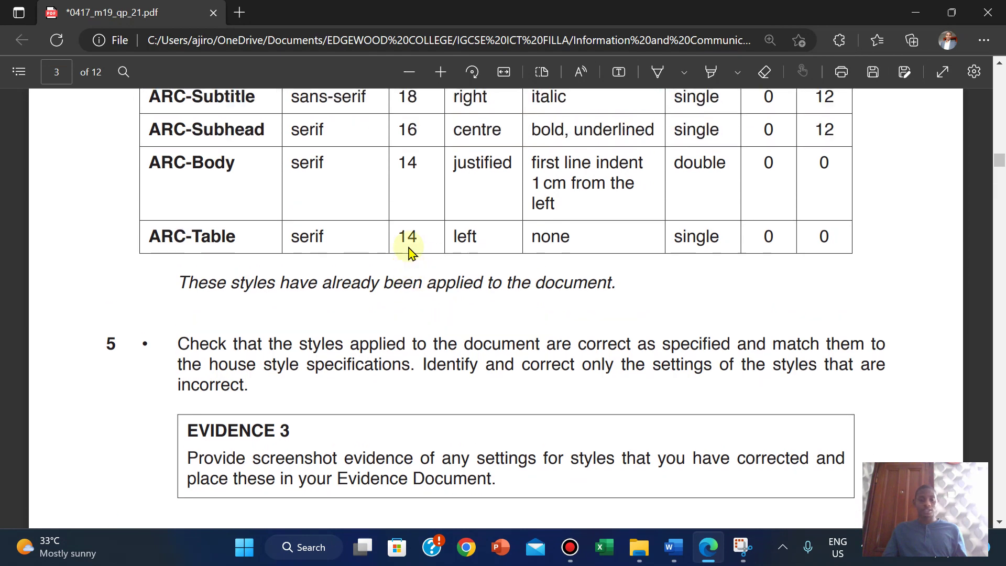
scroll(408, 251, "up", 2)
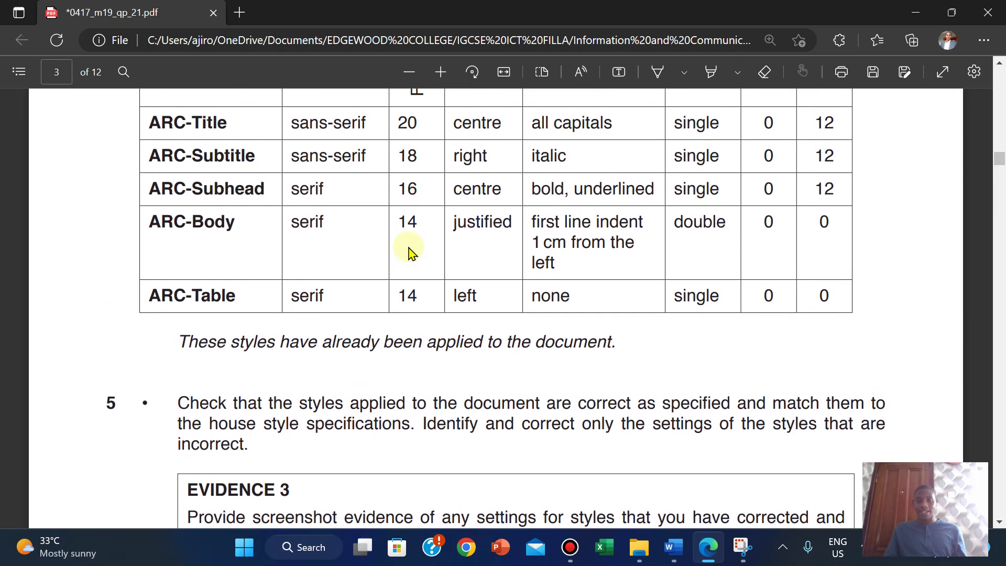
mouse_move(673, 547)
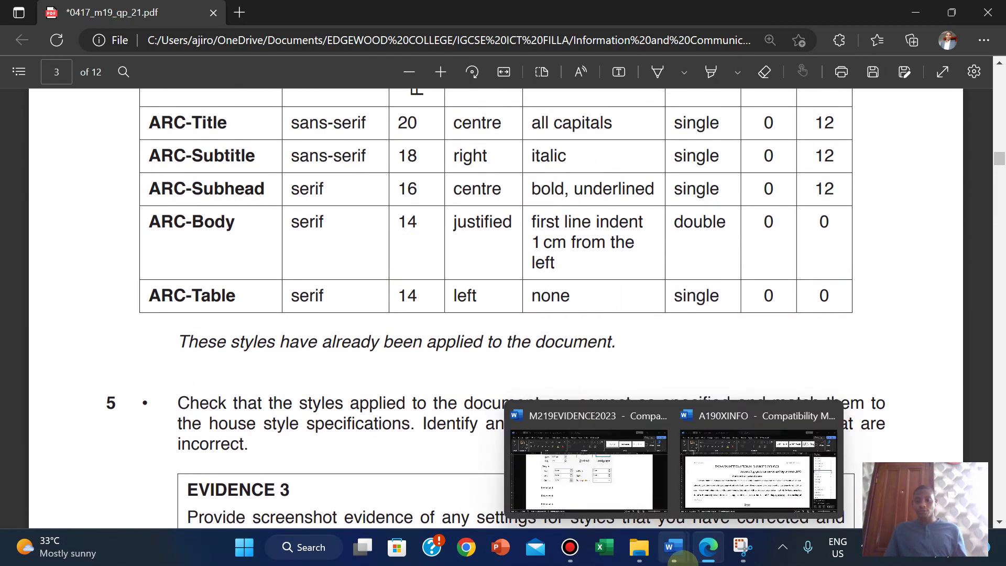
Step: Open ARC-Subhead's Modify Style and check its paragraph settings: centred, single spacing, 0 pt before, 12 pt after
left_click(728, 495)
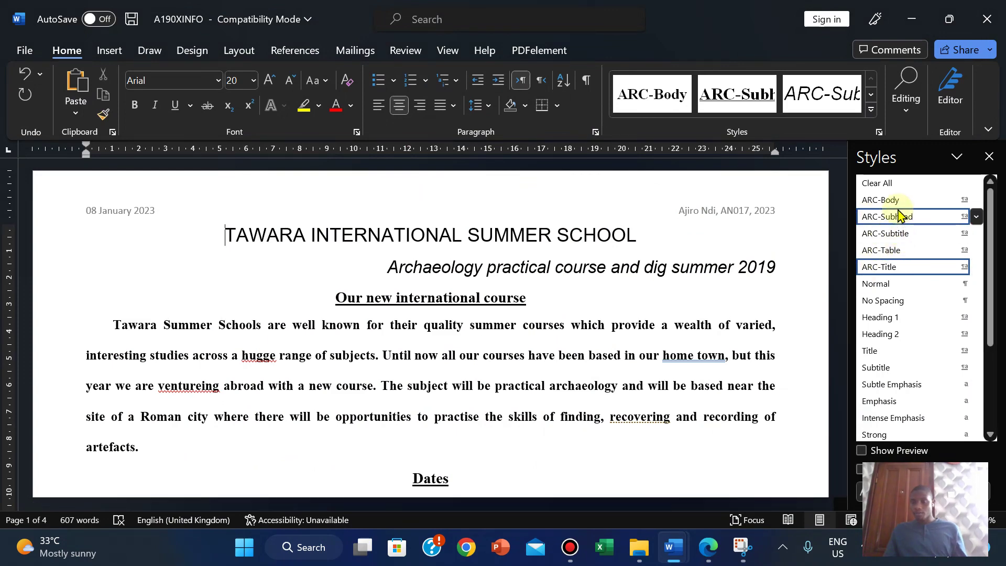
right_click(894, 219)
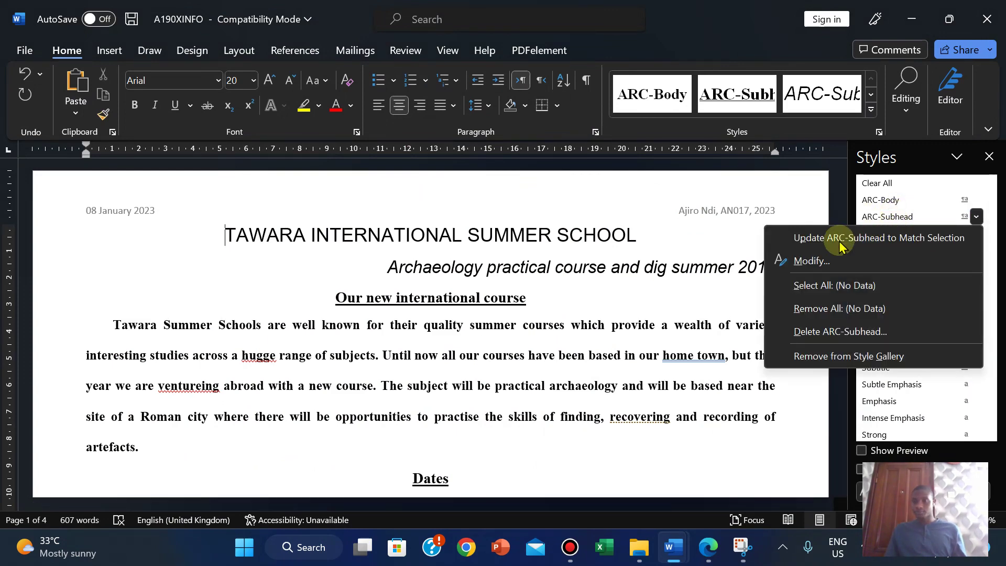
left_click(814, 266)
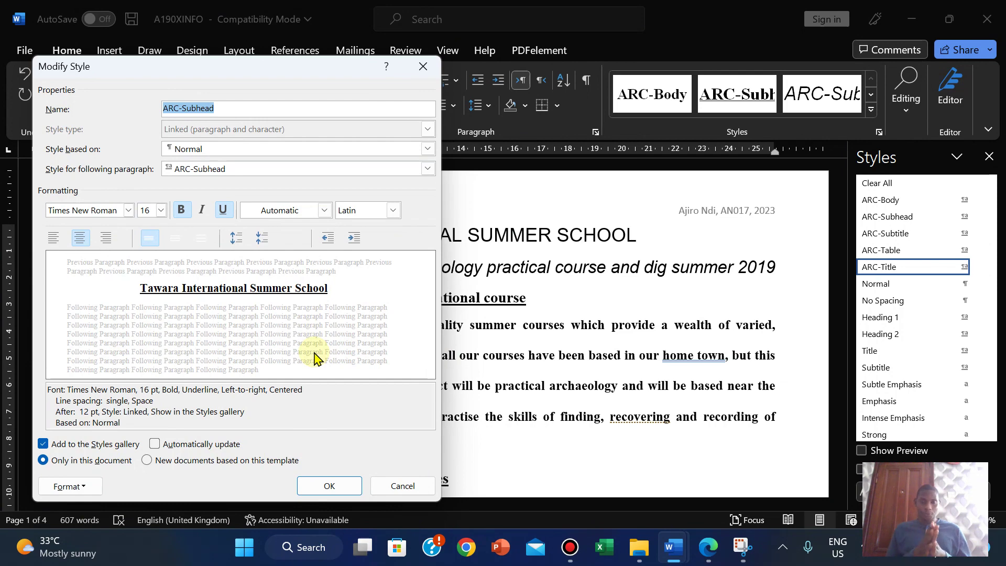
left_click(710, 550)
left_click(711, 550)
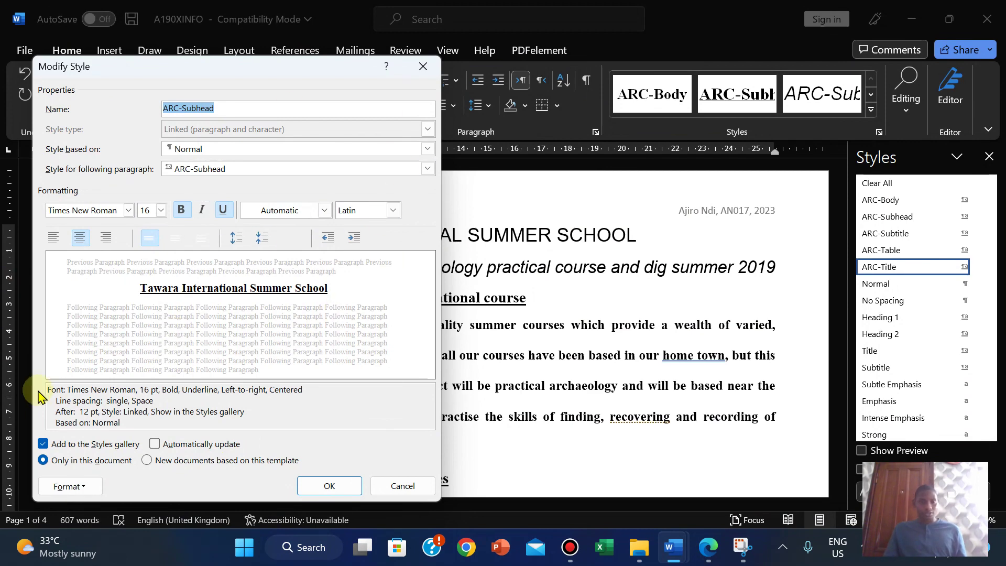
left_click(70, 486)
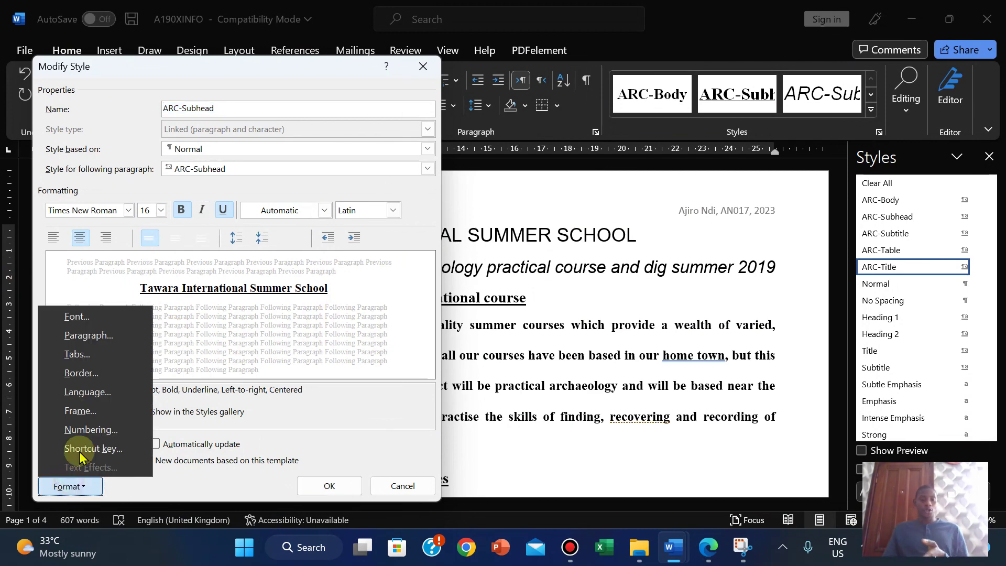
left_click(81, 332)
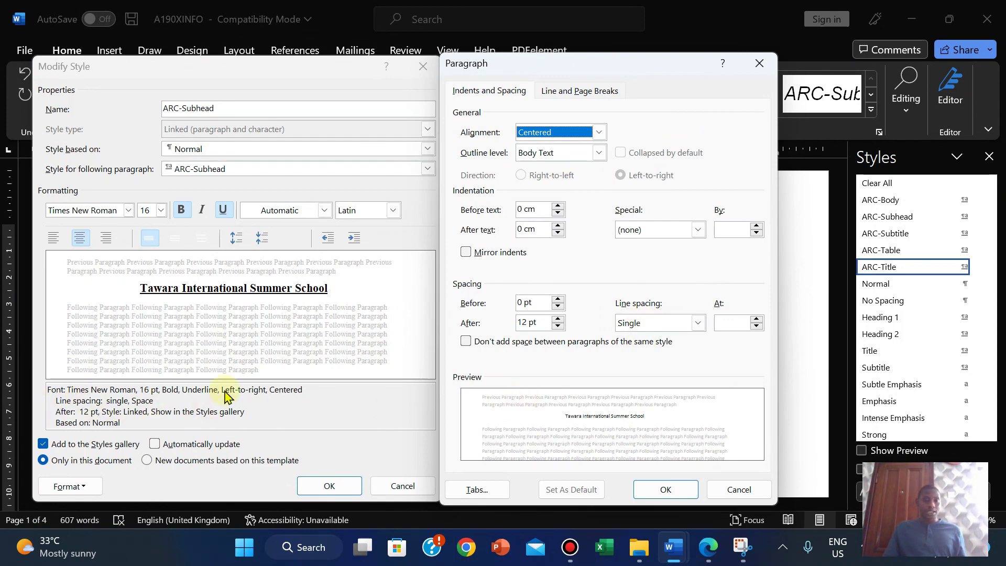
left_click(739, 489)
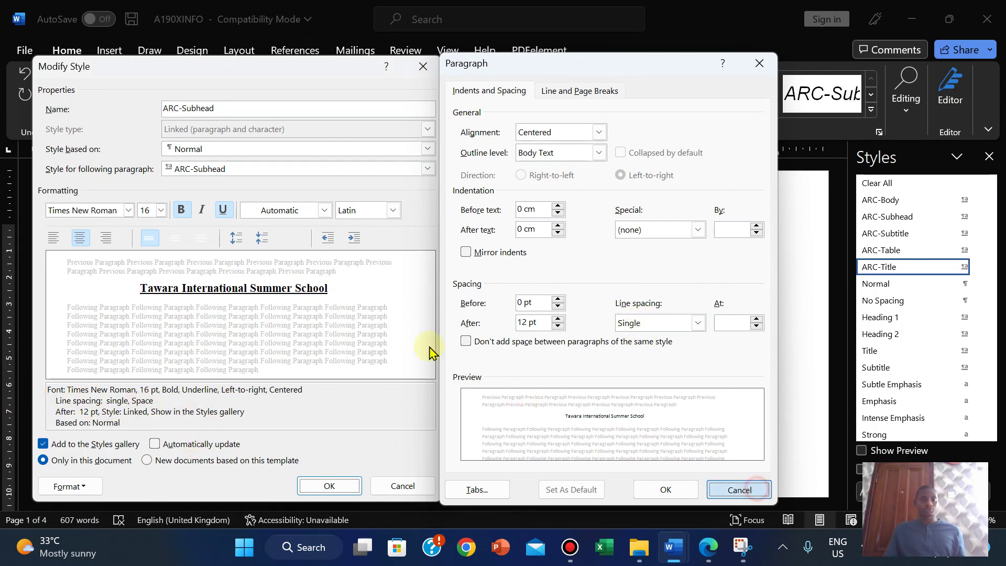
Step: Snip the ARC-Subhead Modify Style dialog with Snipping Tool
left_click(743, 547)
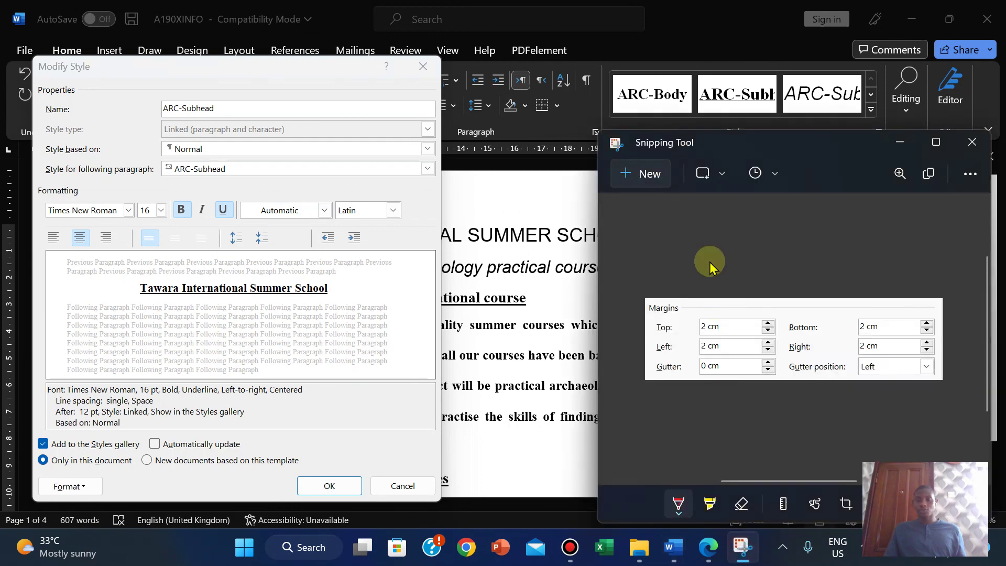
left_click(646, 178)
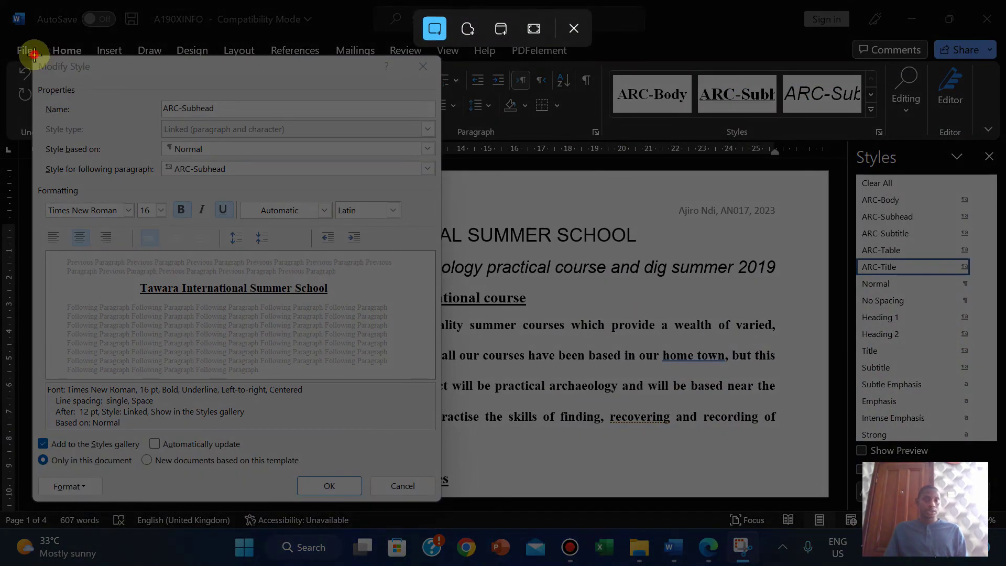
left_click_drag(34, 54, 440, 505)
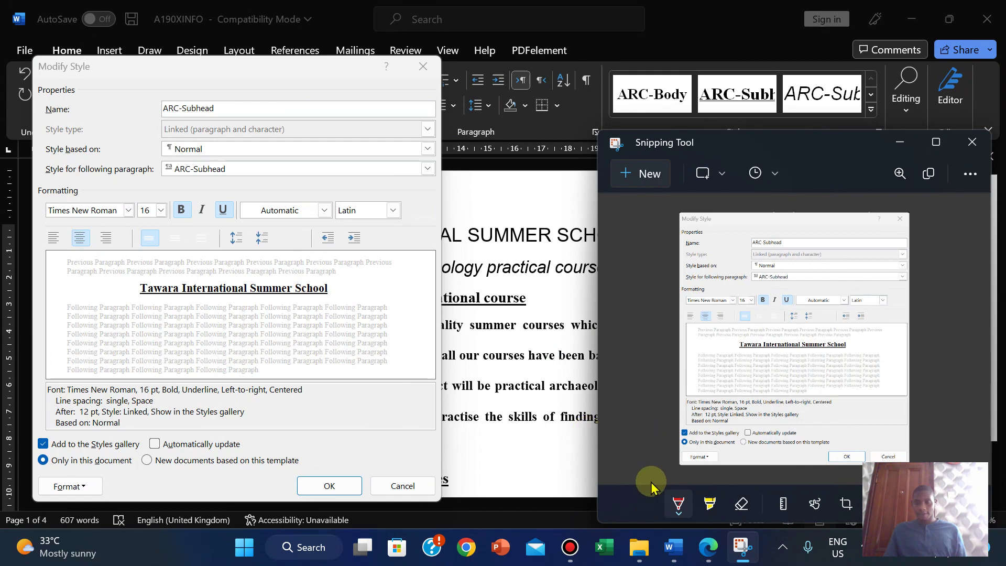
left_click(702, 548)
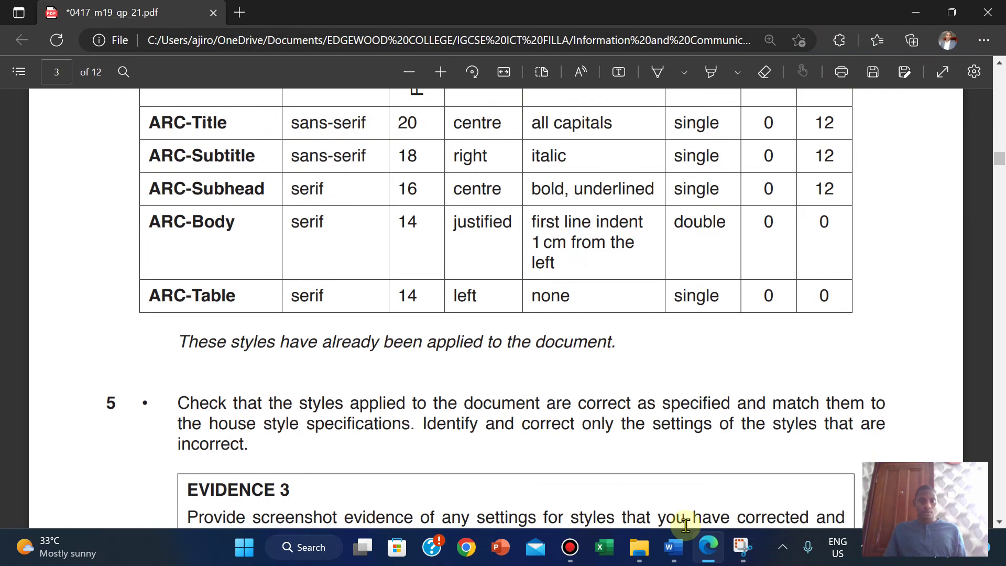
Step: Accept the ARC-Subhead settings and paste the screenshot on a new line under Evidence 3 in M219EVIDENCE2023
mouse_move(674, 547)
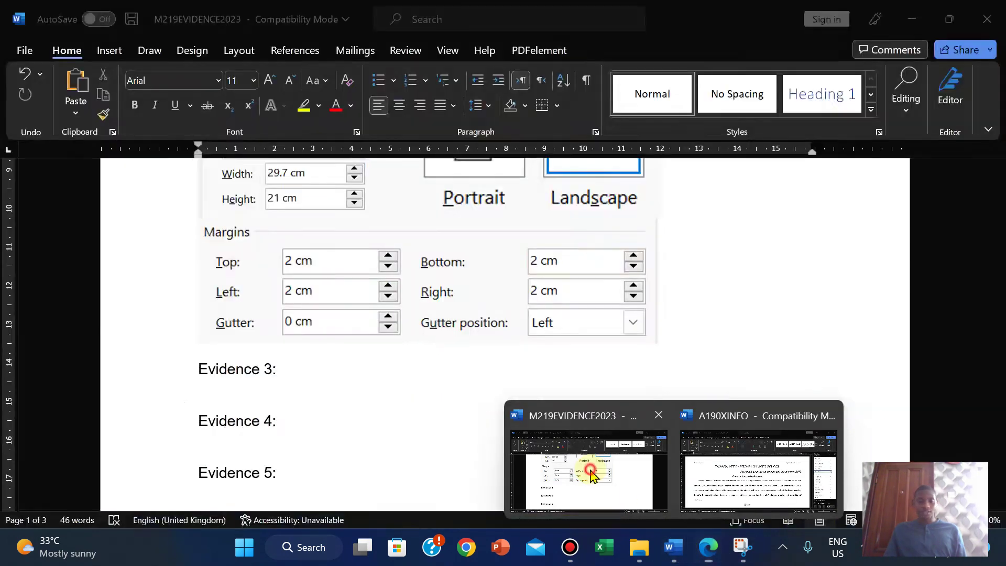
left_click(770, 461)
left_click(329, 485)
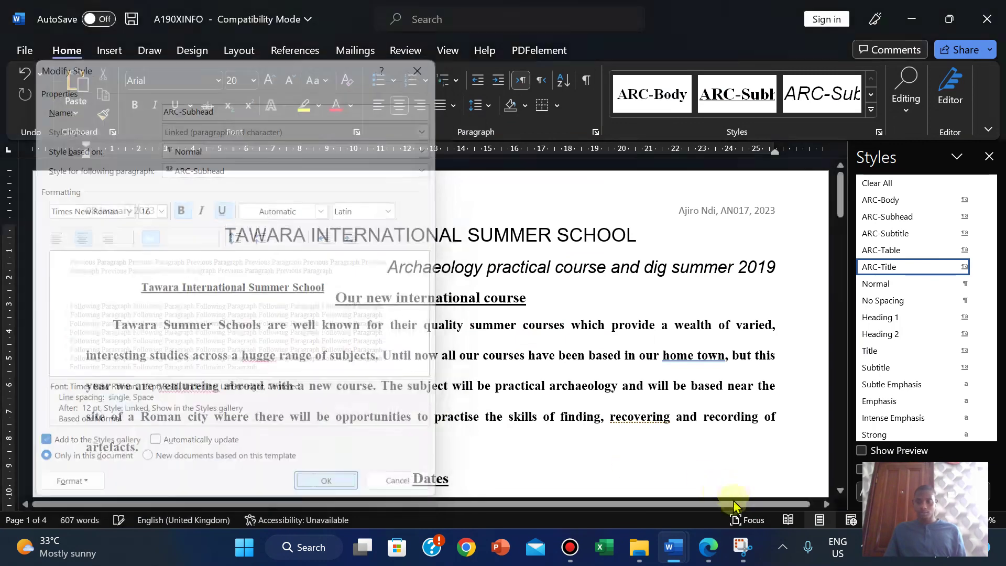
mouse_move(676, 548)
left_click(586, 466)
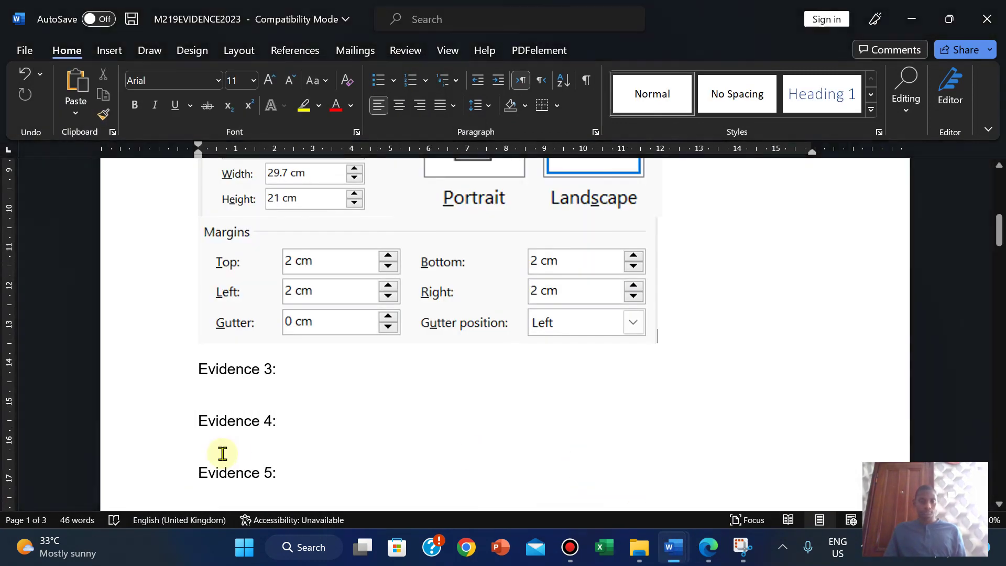
key("Return")
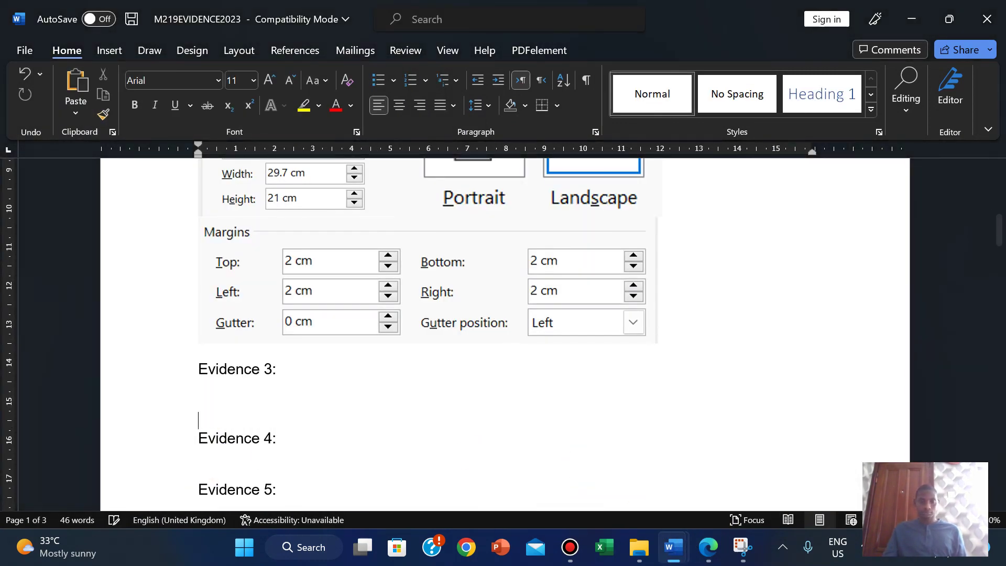
key("ctrl+v")
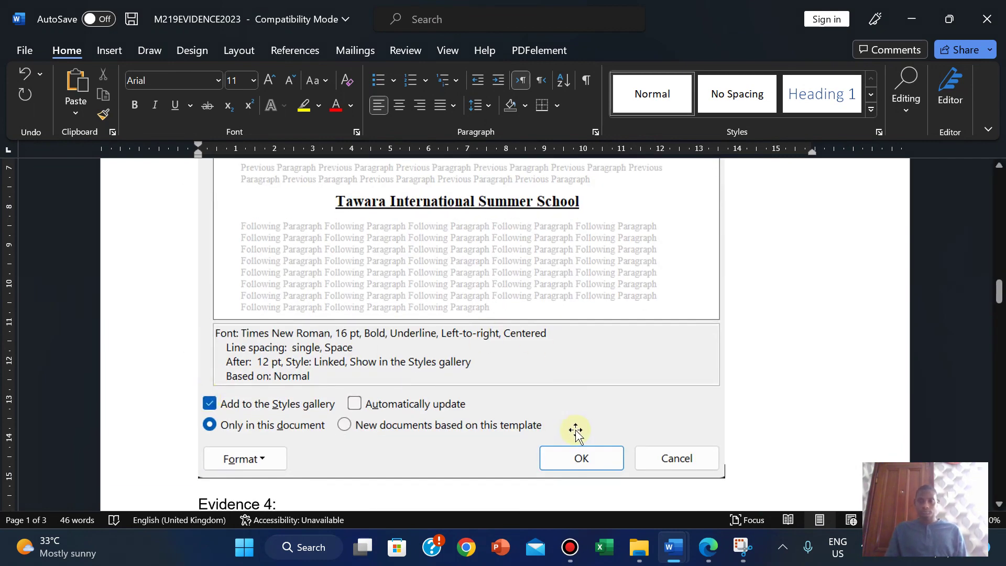
Step: Shrink the pasted ARC-Subhead screenshot to a smaller size
left_click(653, 399)
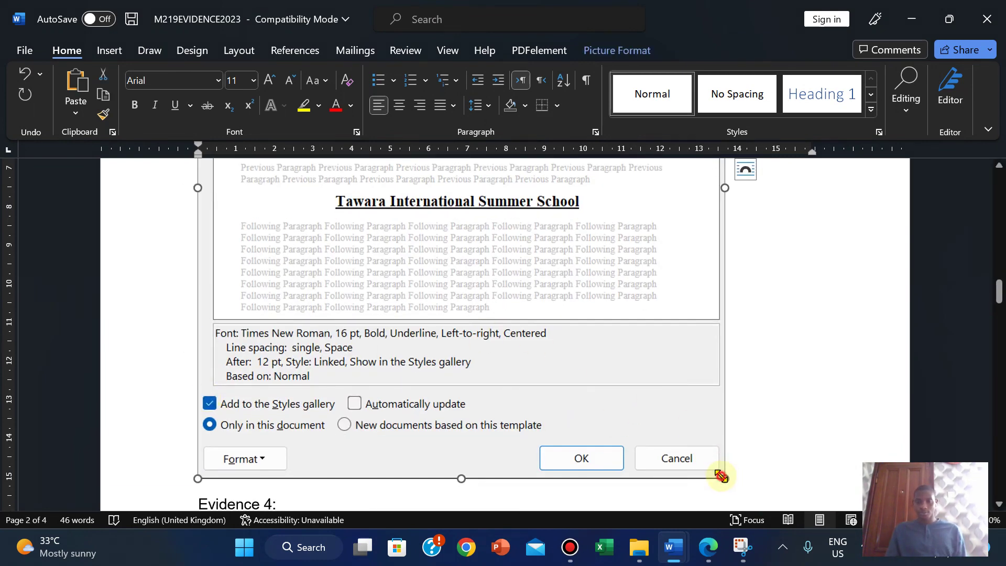
left_click_drag(721, 476, 445, 253)
scroll(965, 246, "up", 5)
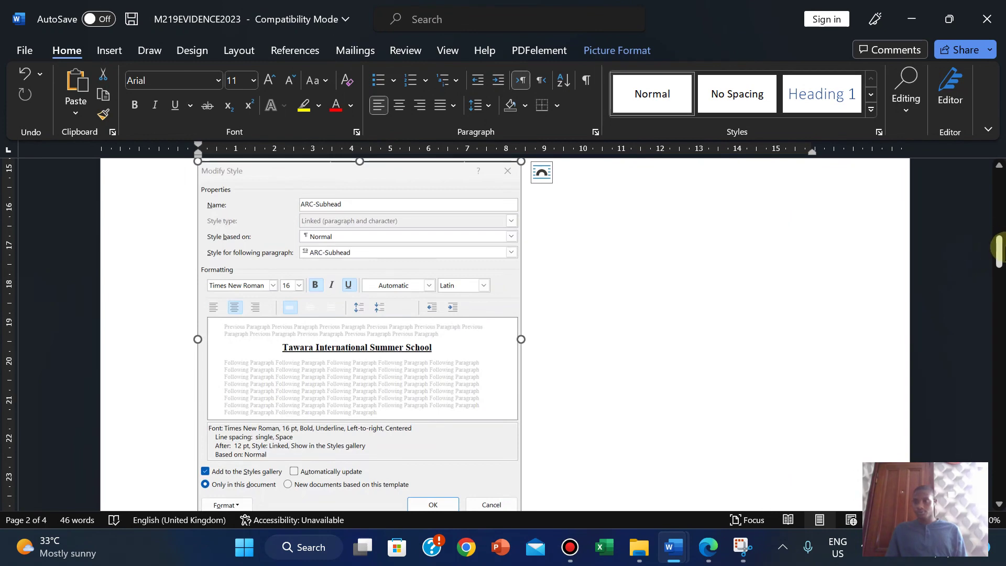
scroll(952, 247, "up", 3)
scroll(953, 257, "down", 6)
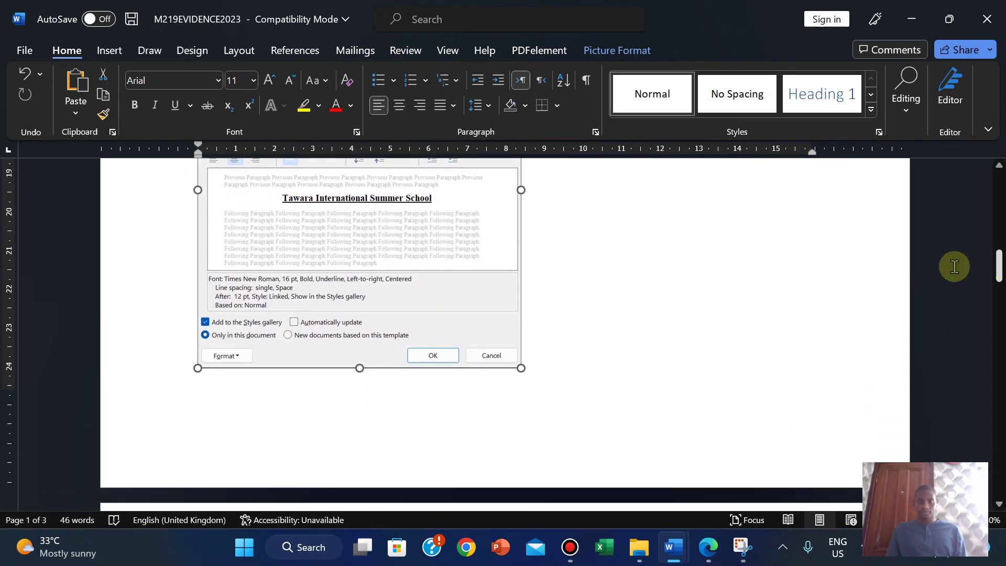
left_click_drag(521, 368, 442, 288)
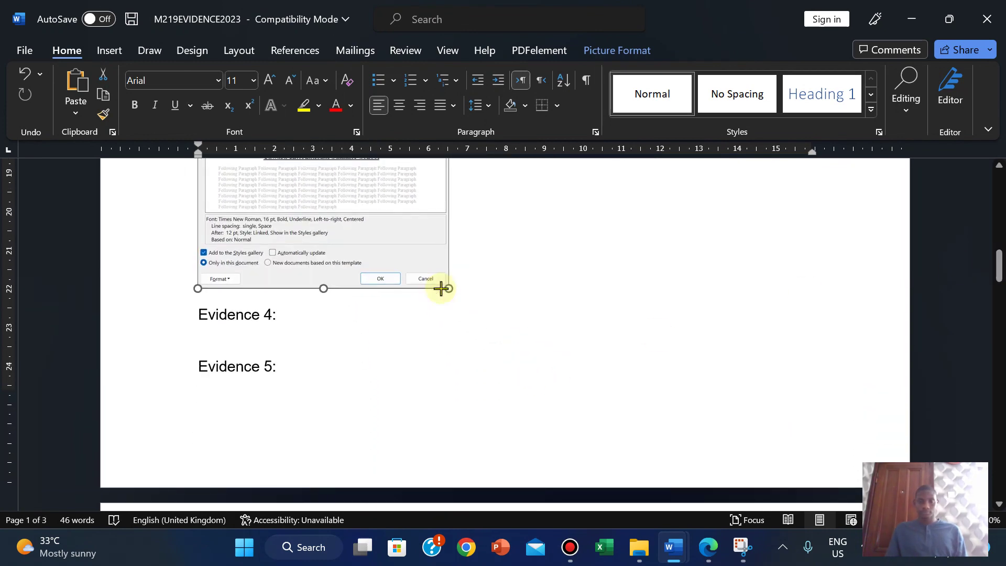
scroll(791, 265, "up", 3)
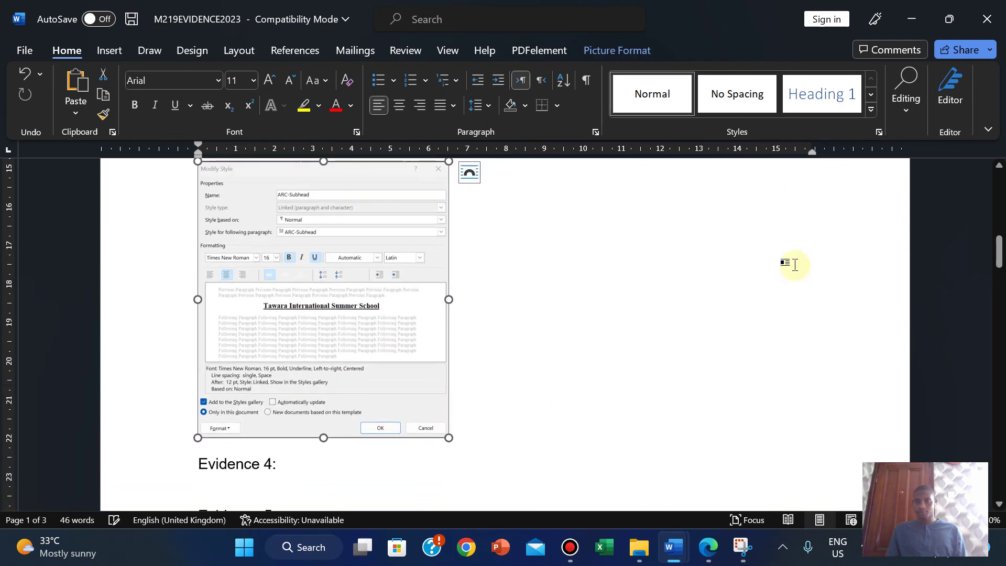
left_click(482, 365)
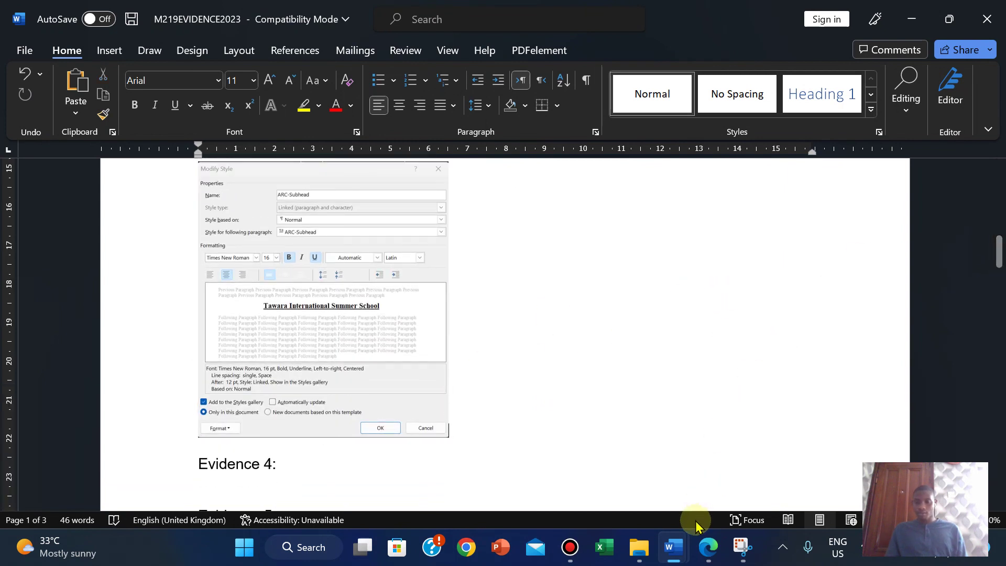
Step: Open ARC-Body's Modify Style settings in the A190XINFO article and inspect its formatting summary
mouse_move(705, 547)
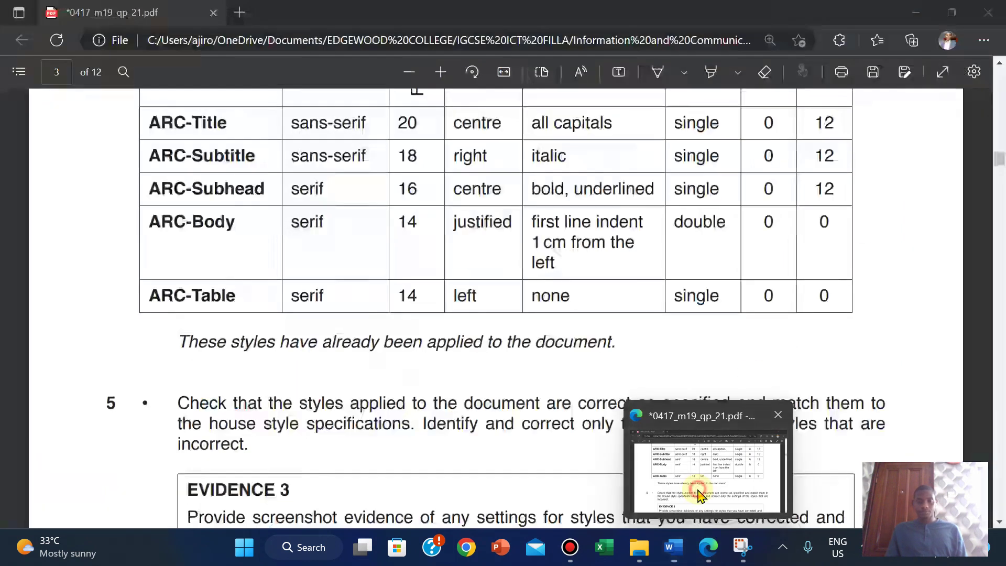
mouse_move(673, 547)
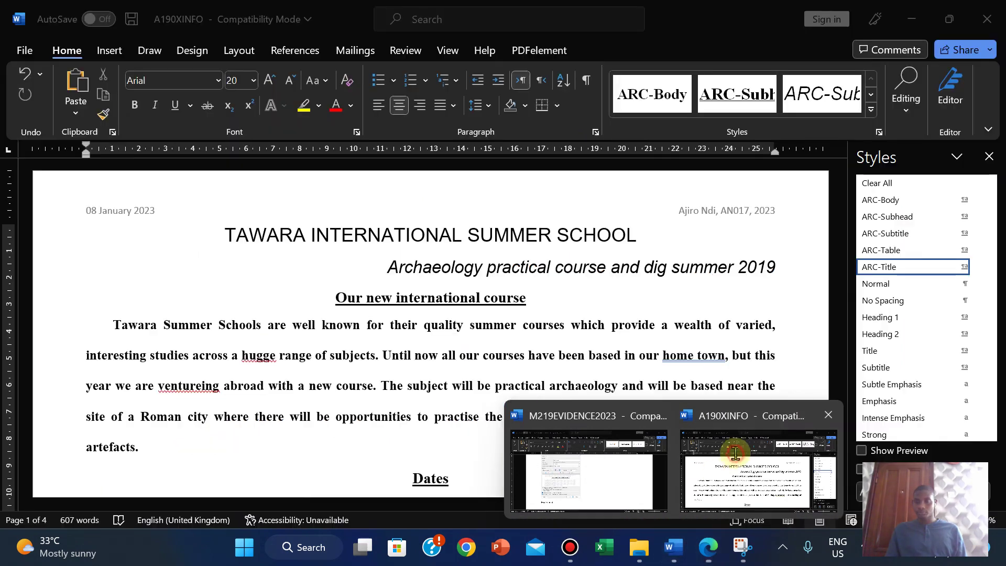
left_click(735, 453)
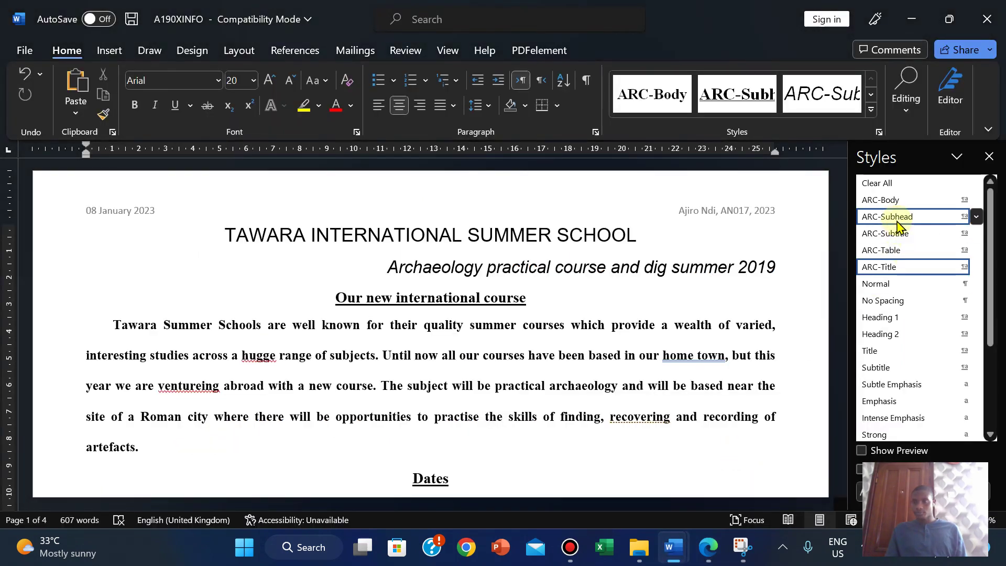
right_click(890, 201)
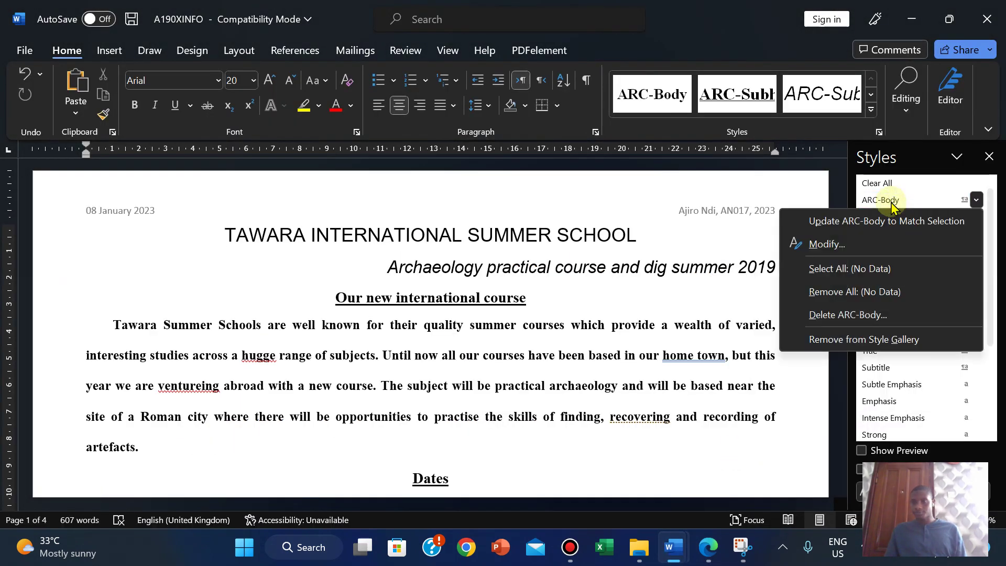
left_click(856, 248)
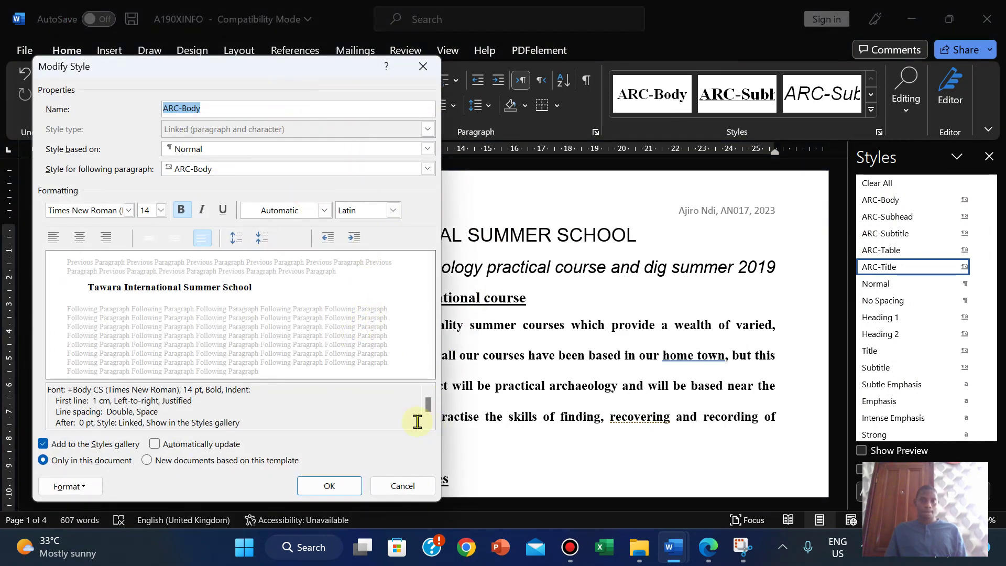
left_click(386, 415)
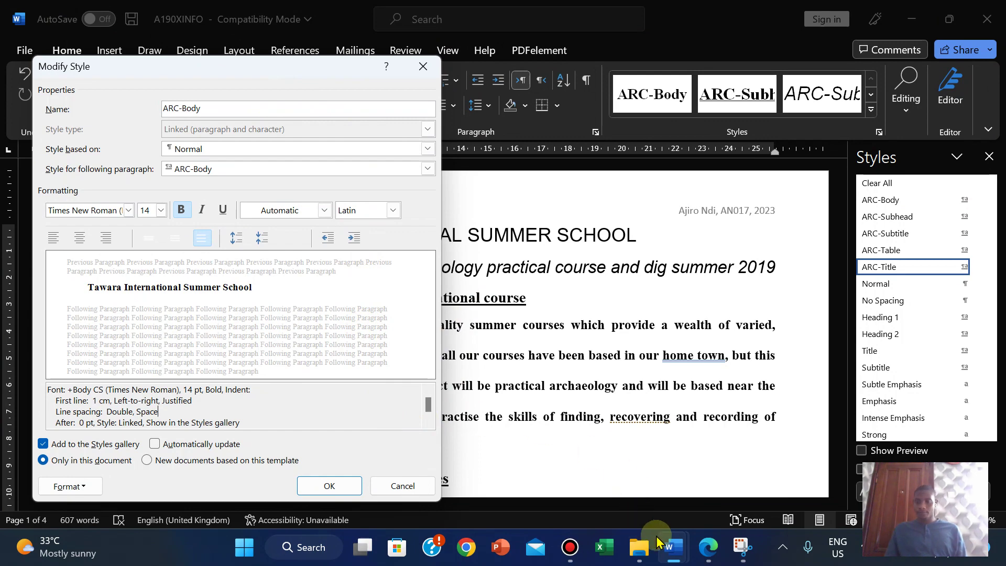
Step: Capture the ARC-Body Modify Style dialog with Snipping Tool, then confirm the style
left_click(742, 547)
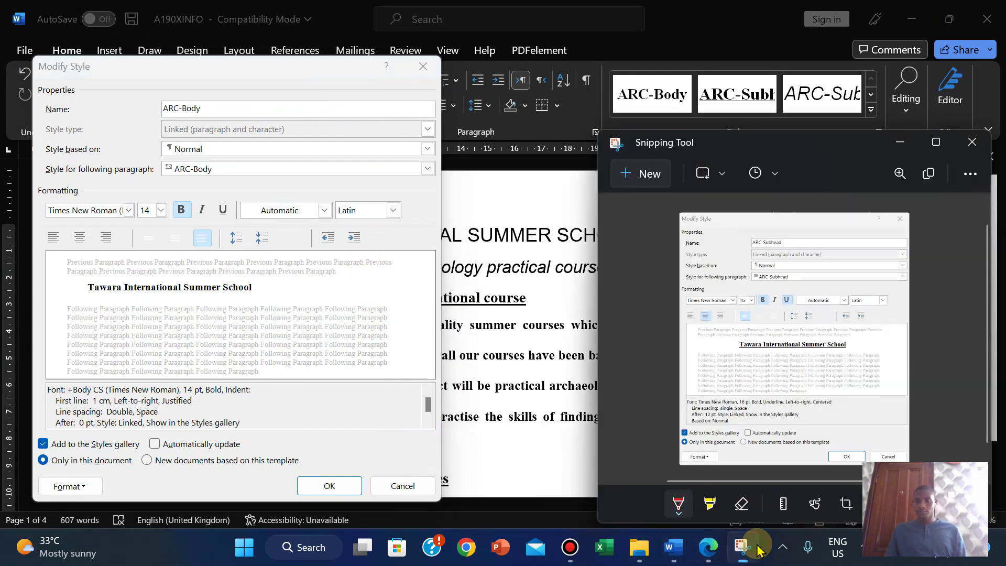
left_click(632, 173)
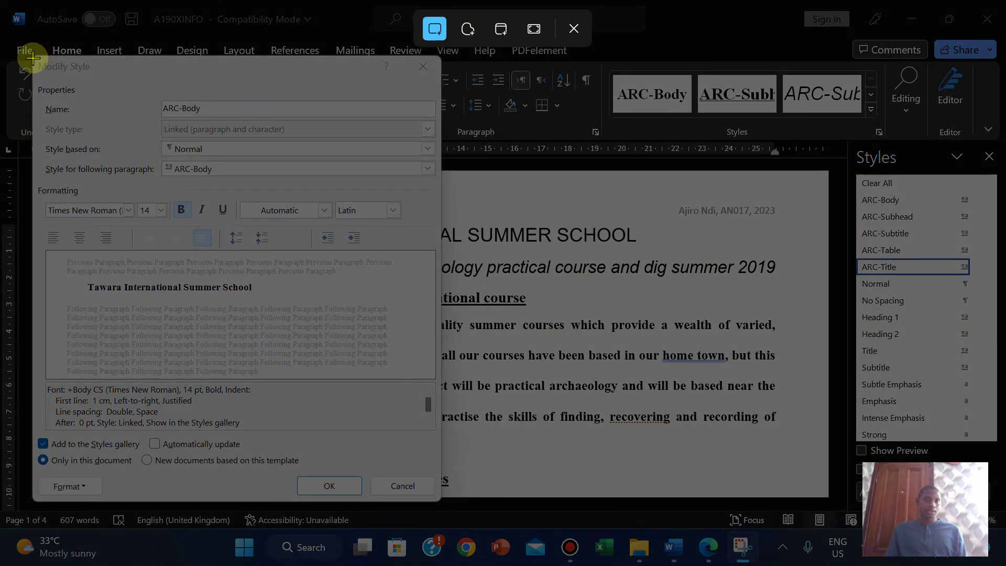
left_click_drag(33, 54, 443, 503)
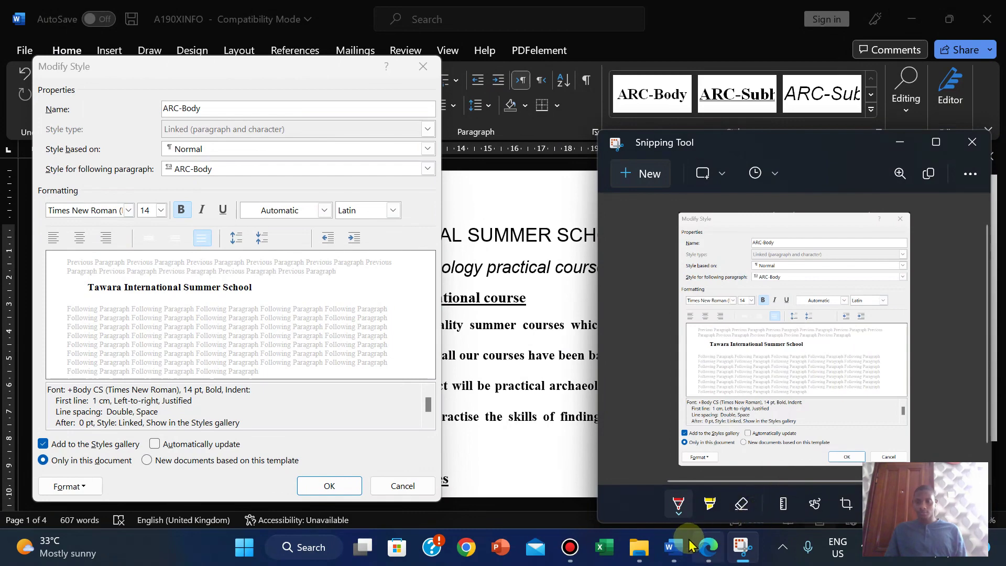
mouse_move(673, 547)
left_click(556, 470)
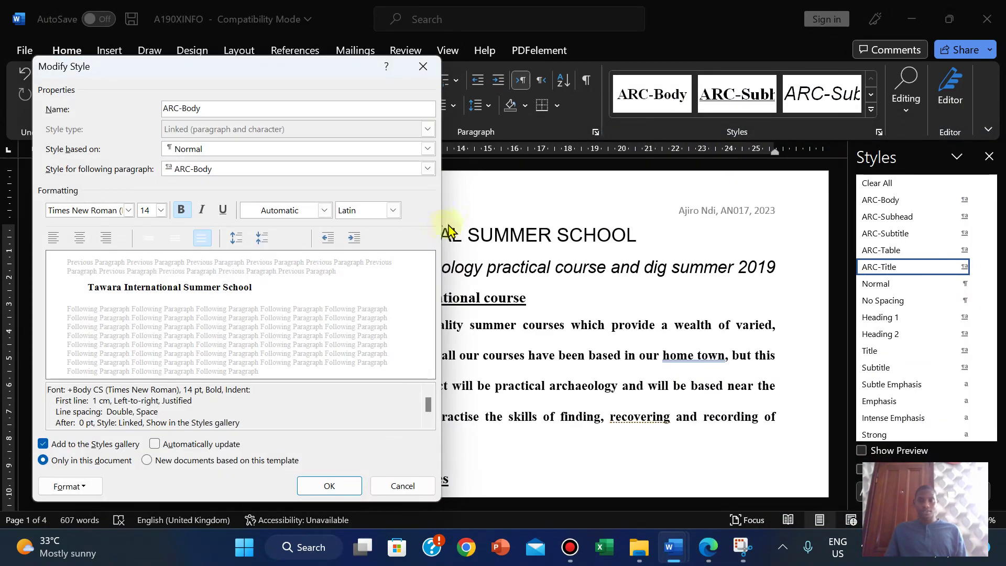
left_click(324, 484)
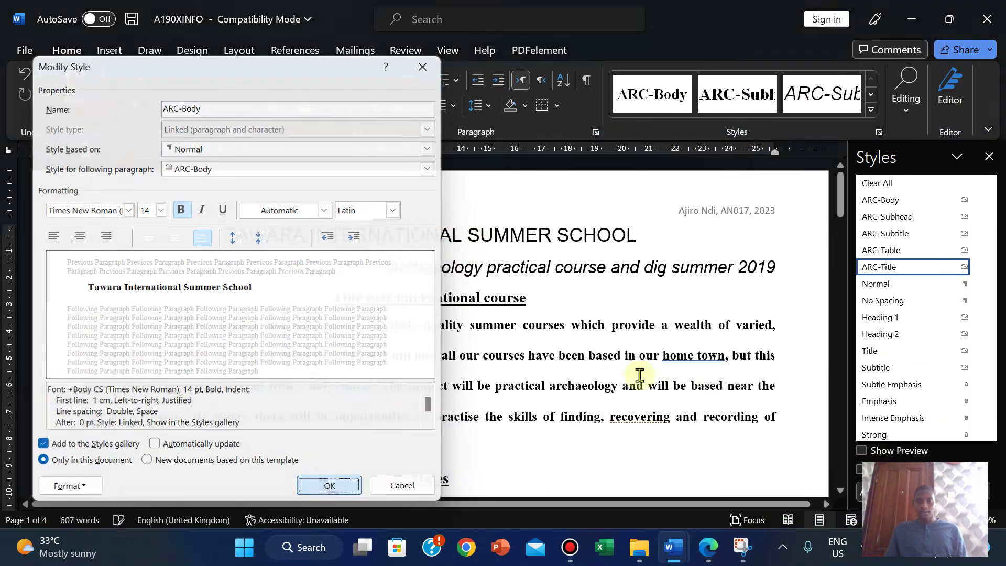
Step: Paste the ARC-Body style screenshot under Evidence 3 in M219EVIDENCE2023 and shrink it
mouse_move(683, 551)
left_click(579, 482)
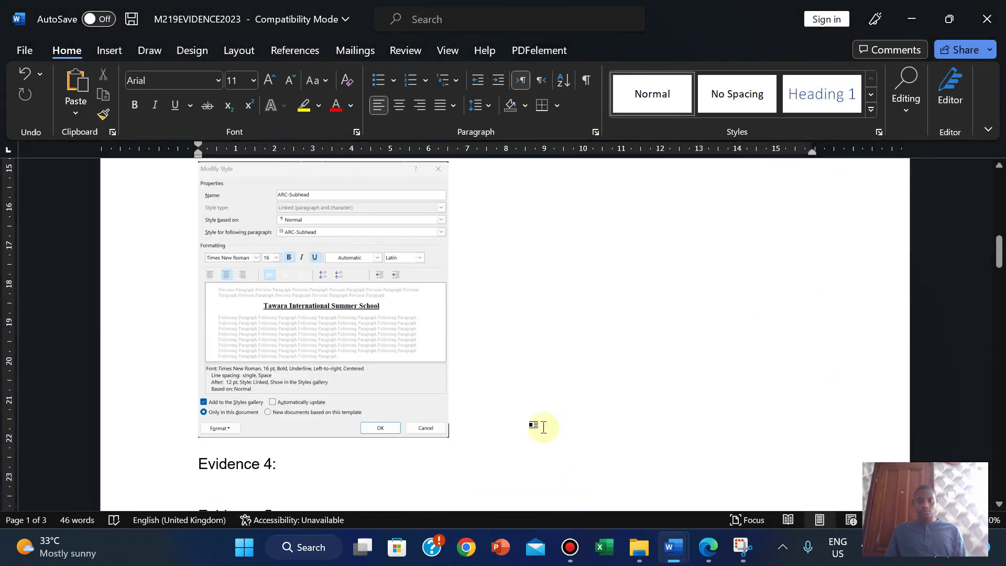
left_click_drag(998, 260, 998, 262)
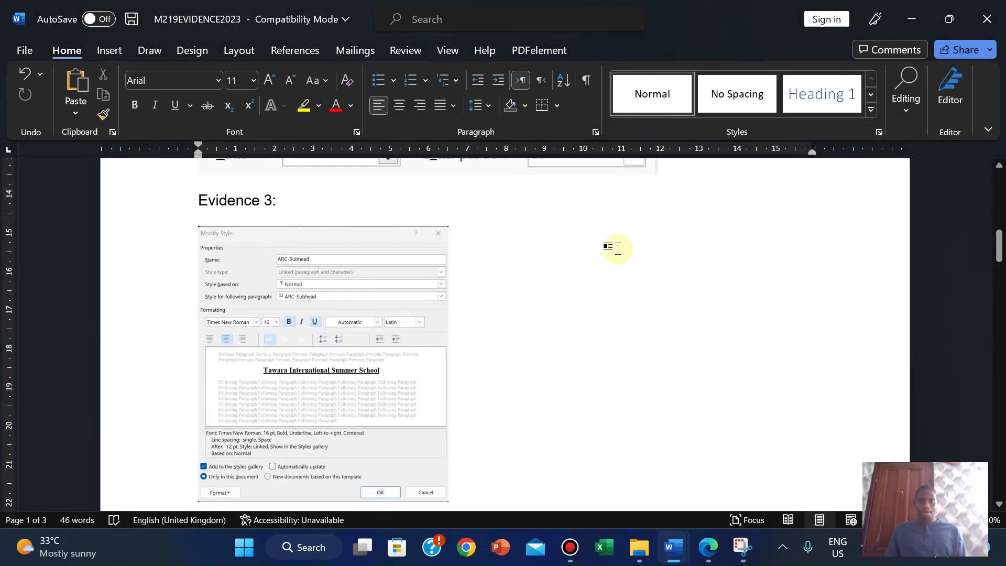
key("ctrl+v")
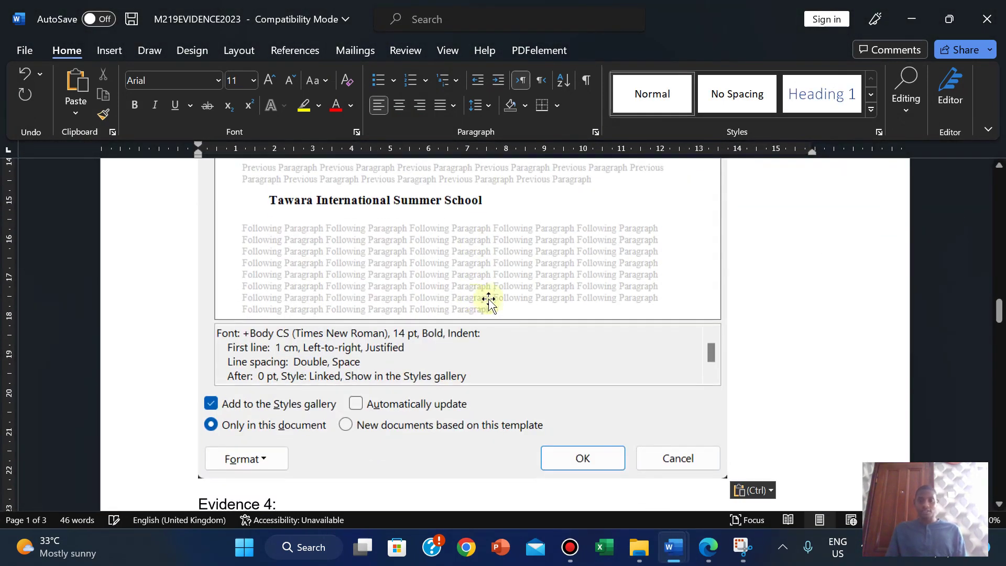
left_click(707, 470)
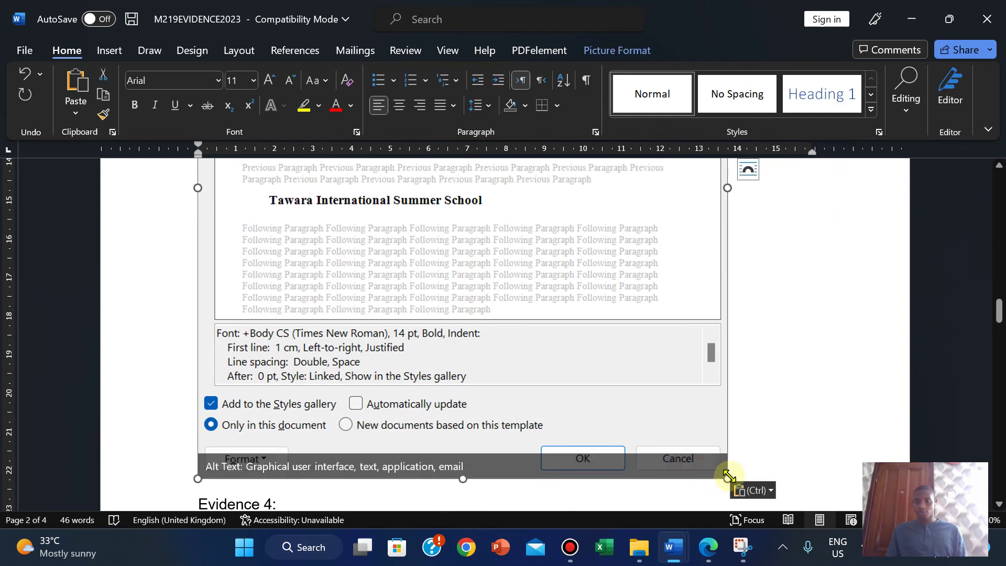
left_click_drag(726, 477, 431, 175)
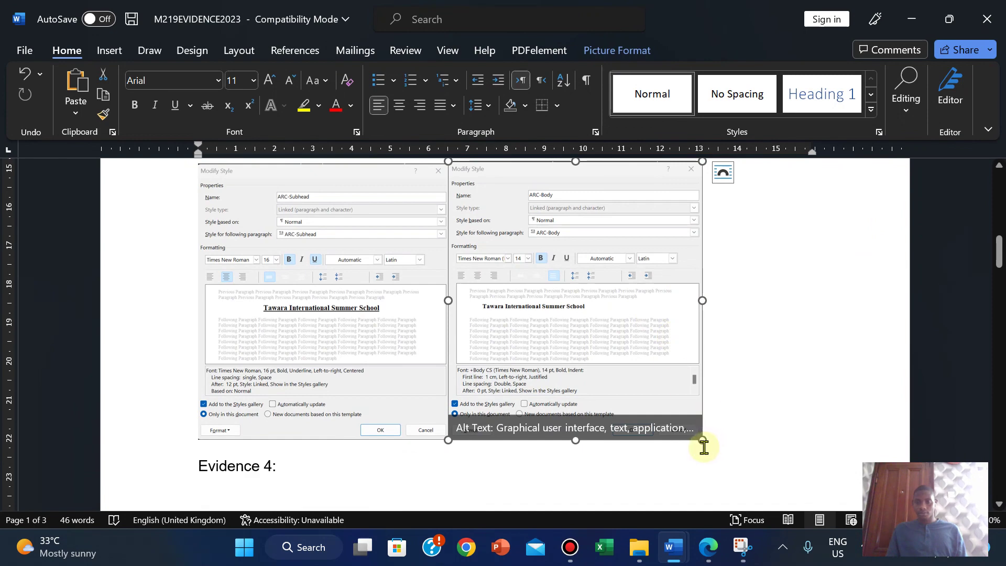
left_click_drag(706, 444, 699, 432)
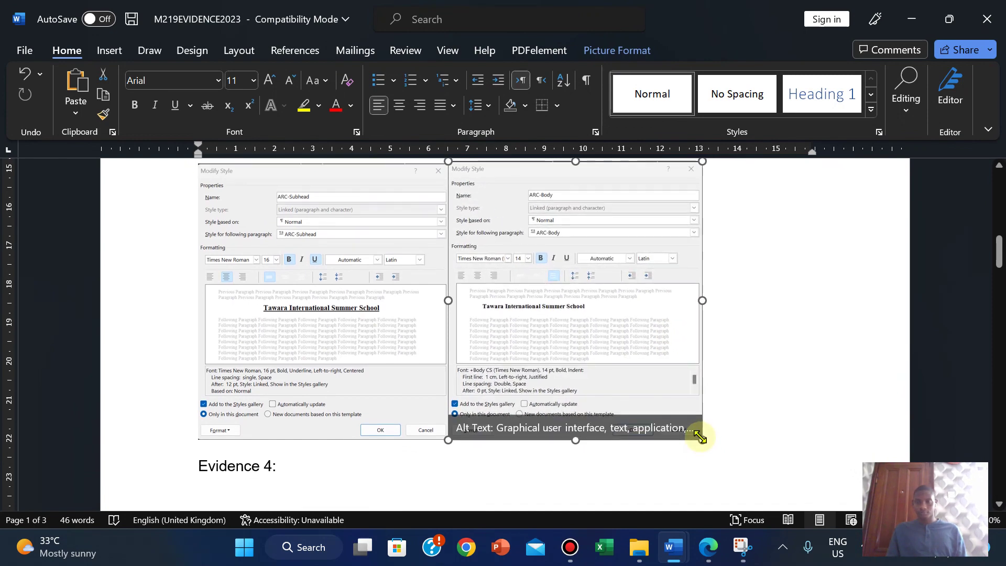
Step: Give the screenshot Square wrapping and position it beside the ARC-Subhead capture
left_click(999, 252)
left_click_drag(999, 253, 999, 250)
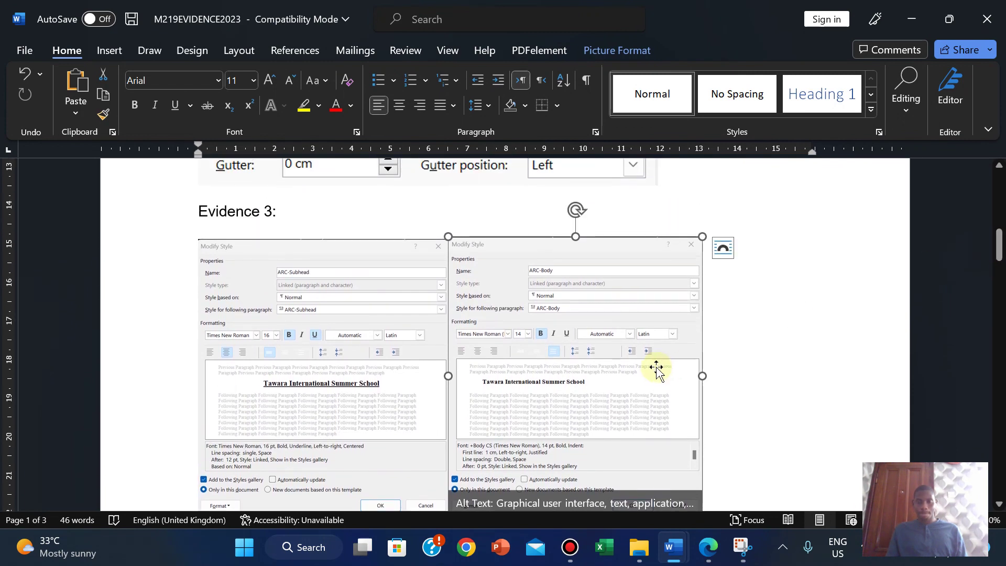
left_click(727, 253)
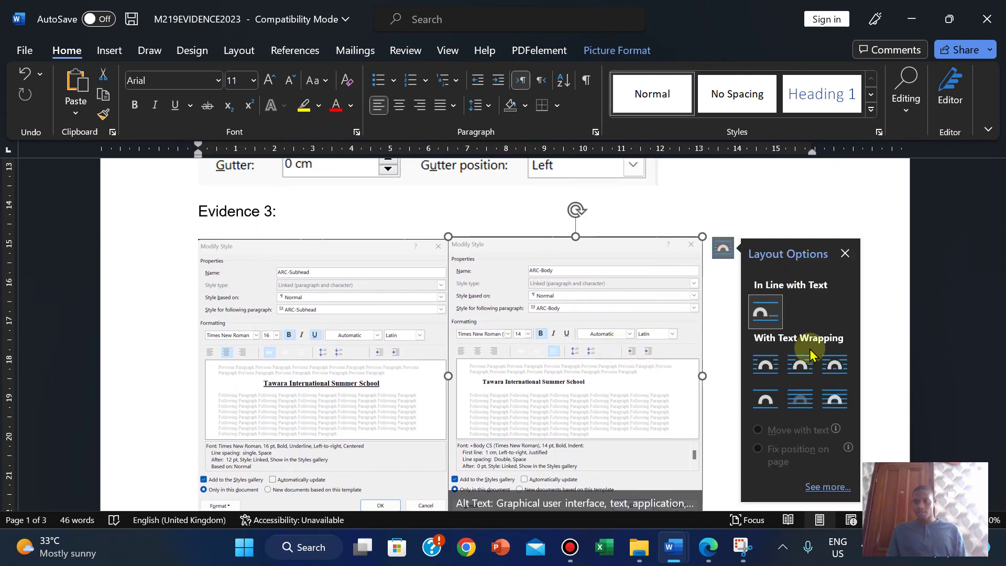
left_click(765, 365)
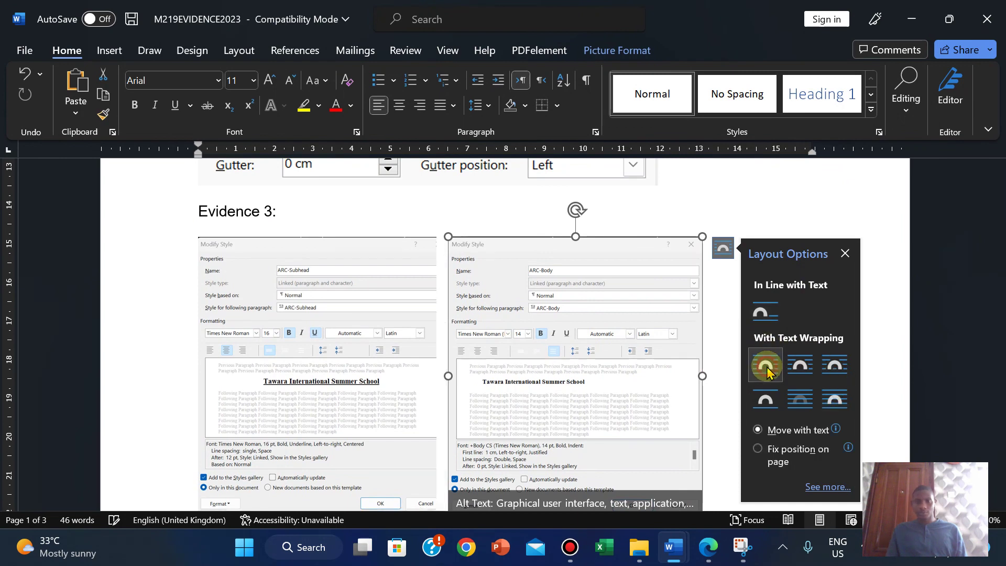
left_click_drag(574, 334, 602, 332)
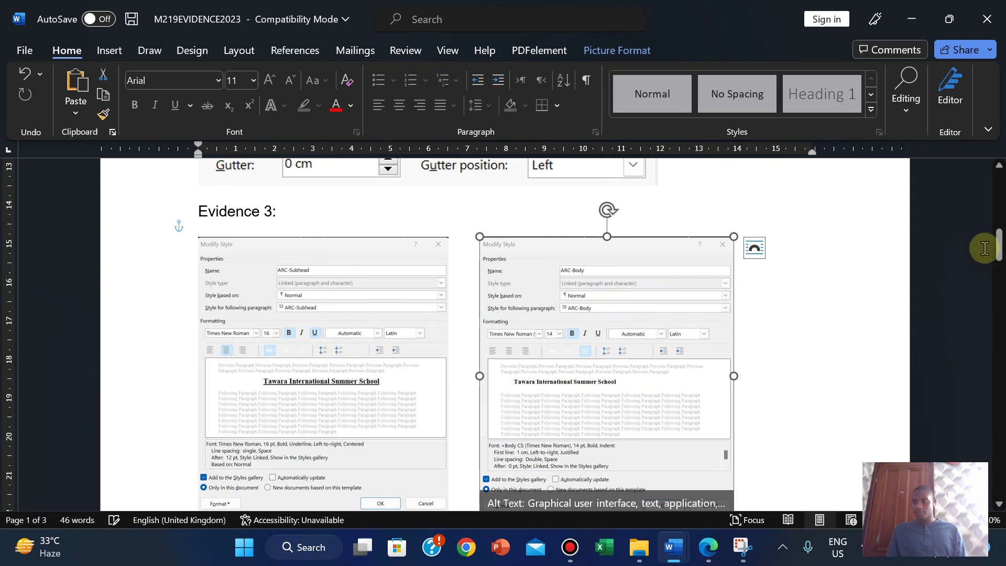
left_click_drag(999, 251, 999, 256)
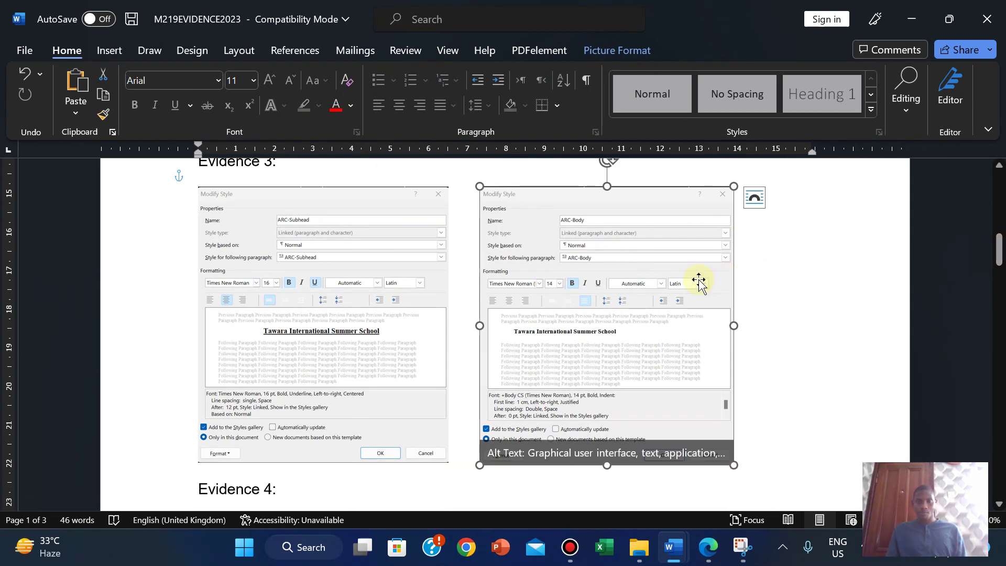
left_click_drag(698, 281, 682, 277)
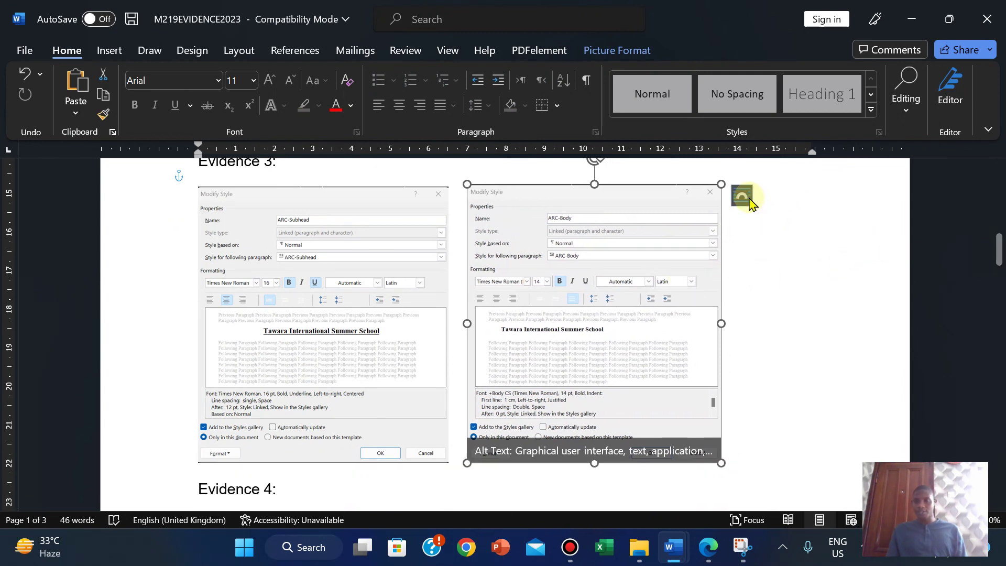
left_click(743, 197)
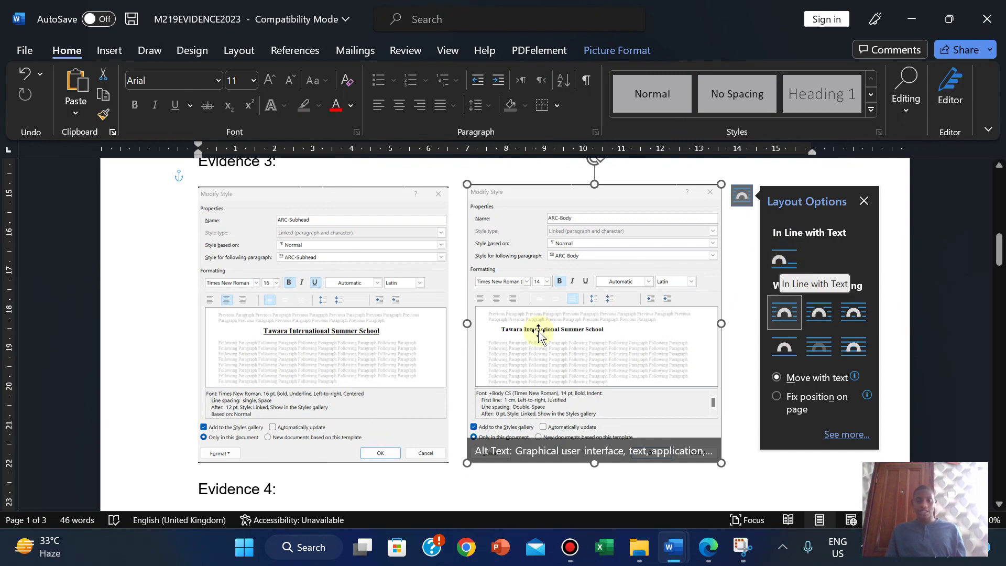
mouse_move(532, 332)
left_mouse_down()
mouse_move(514, 335)
mouse_move(546, 339)
mouse_move(493, 339)
mouse_move(567, 338)
mouse_move(539, 339)
left_mouse_up()
left_click(867, 281)
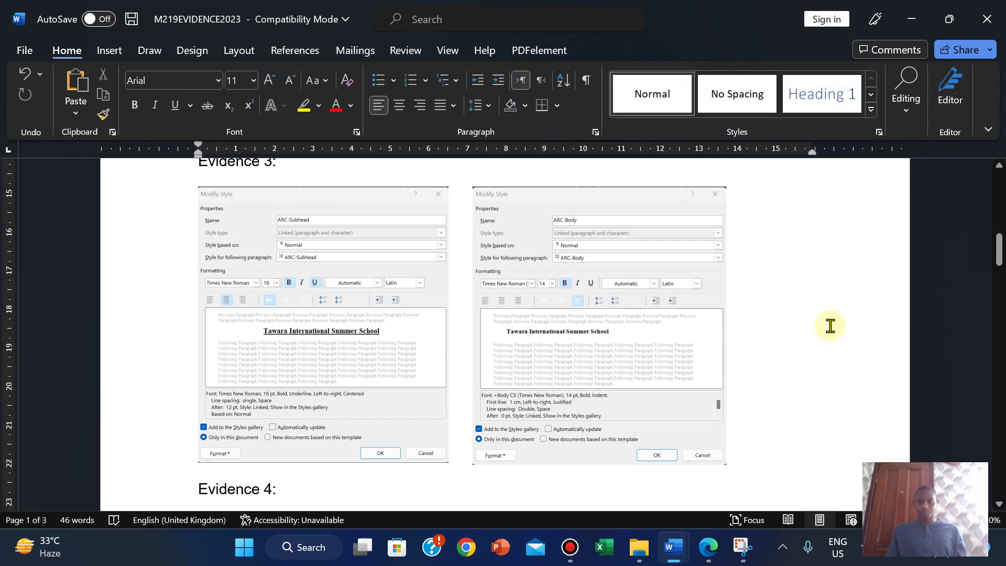
Step: Highlight the exam paper's house style table through Evidence 3 in green
left_click(707, 548)
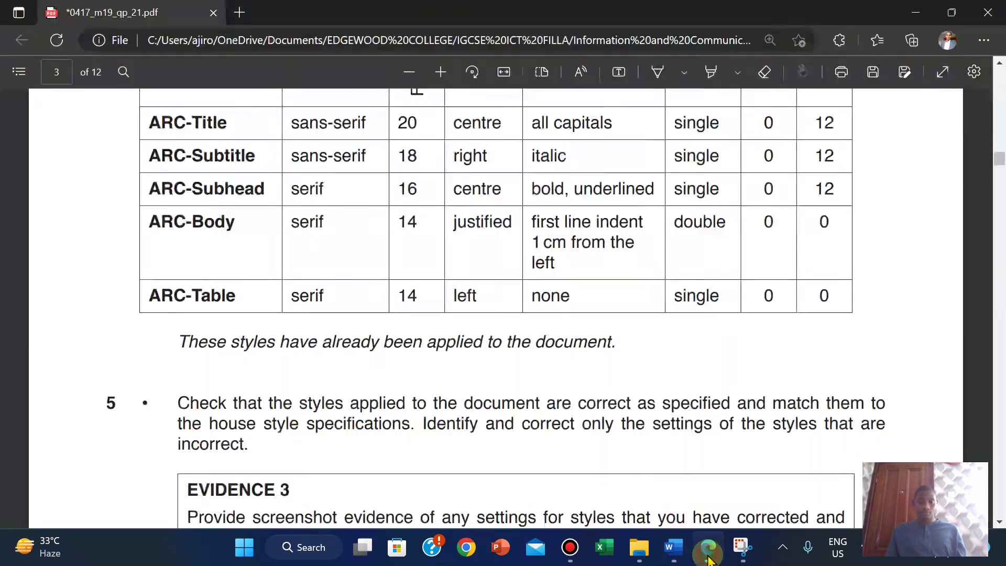
scroll(608, 391, "down", 5)
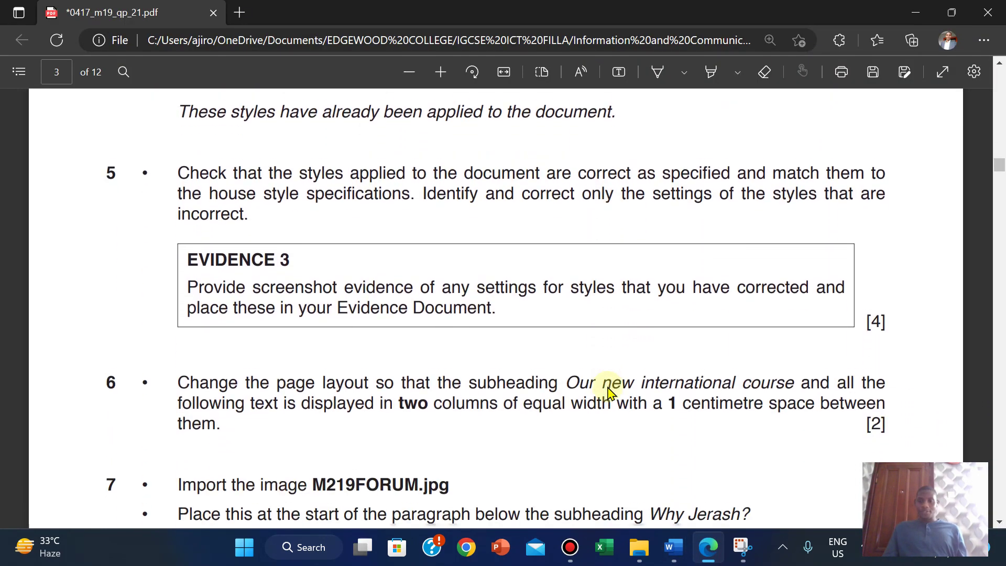
scroll(608, 391, "up", 10)
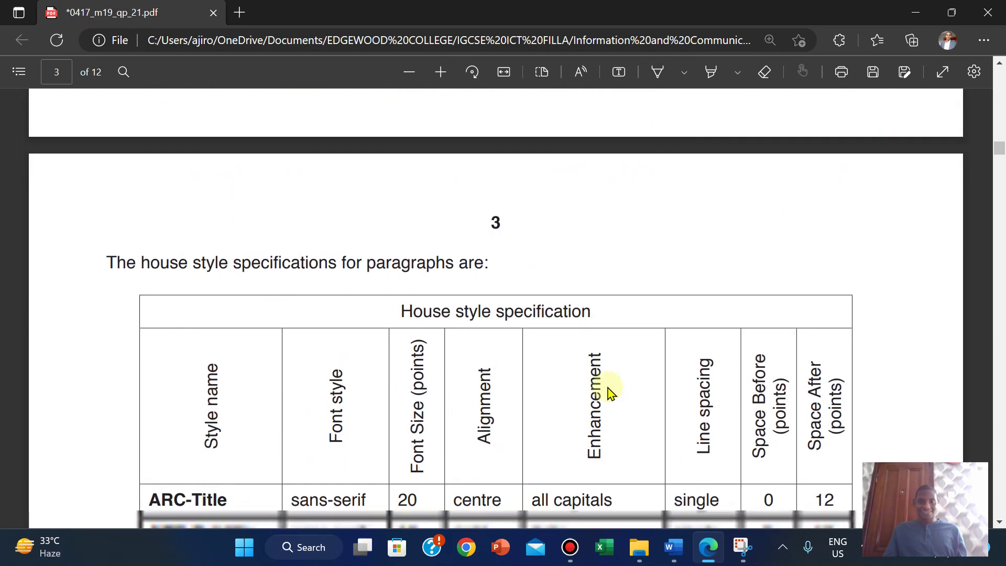
scroll(608, 391, "down", 3)
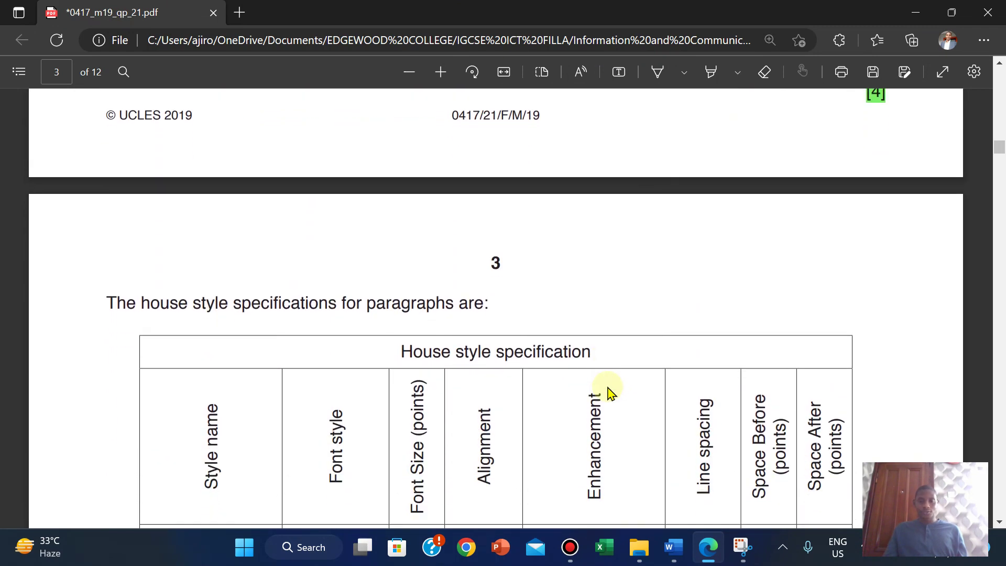
left_click_drag(101, 180, 922, 461)
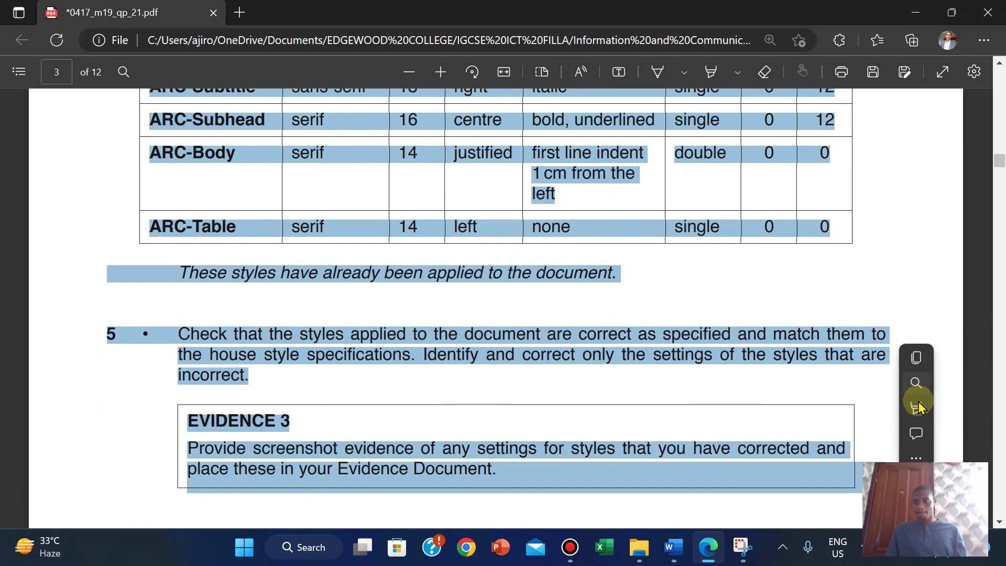
mouse_move(918, 414)
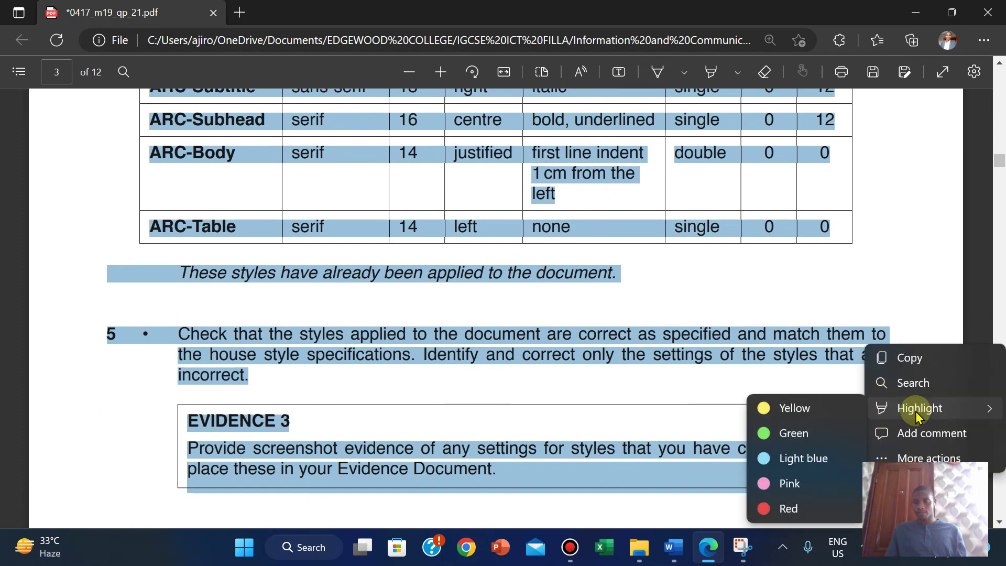
left_click(776, 433)
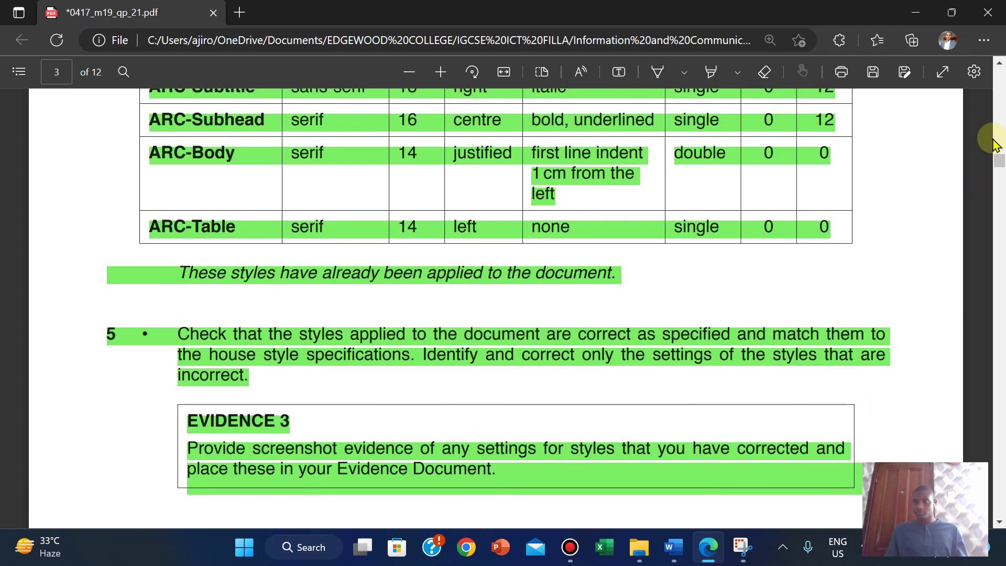
left_click_drag(998, 162, 999, 172)
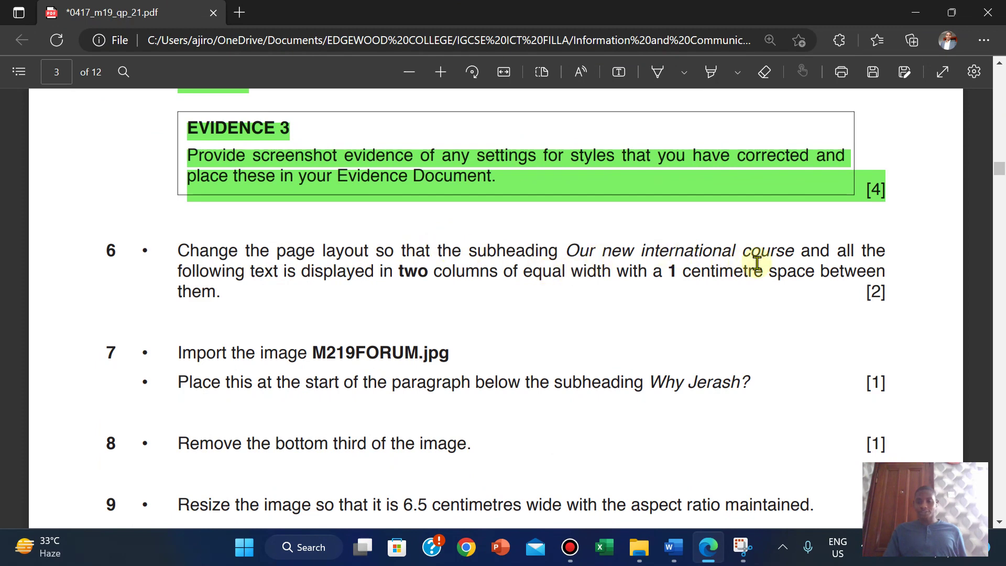
Step: Select from 'Our new international course' to the end and choose Two in the Columns dialog
mouse_move(673, 547)
left_click(744, 425)
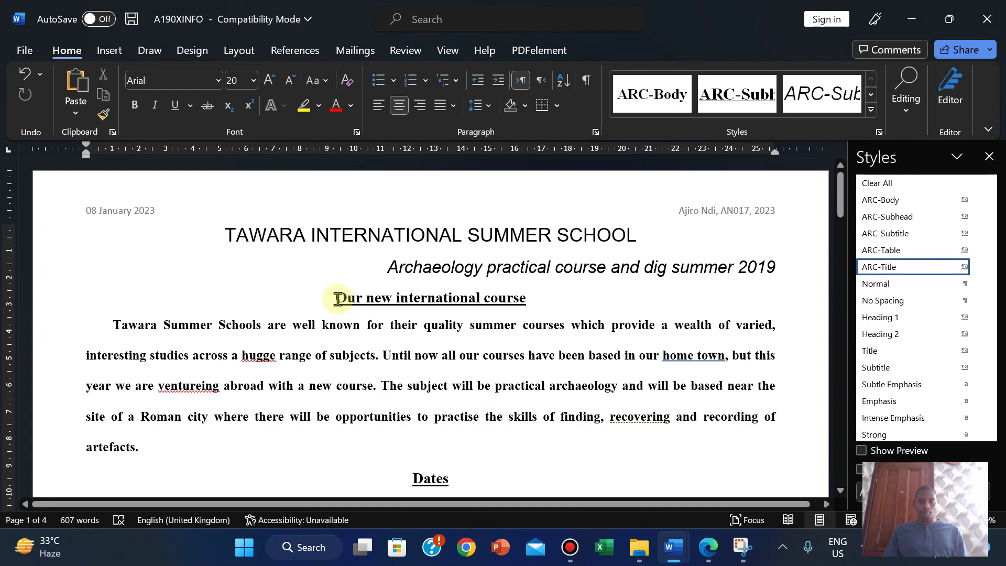
left_click_drag(338, 298, 550, 191)
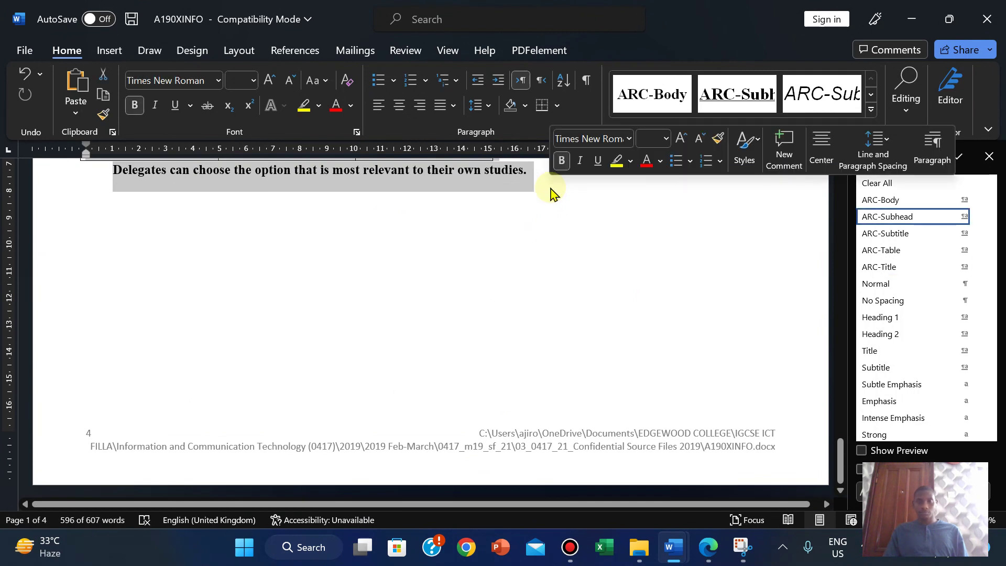
left_click(239, 50)
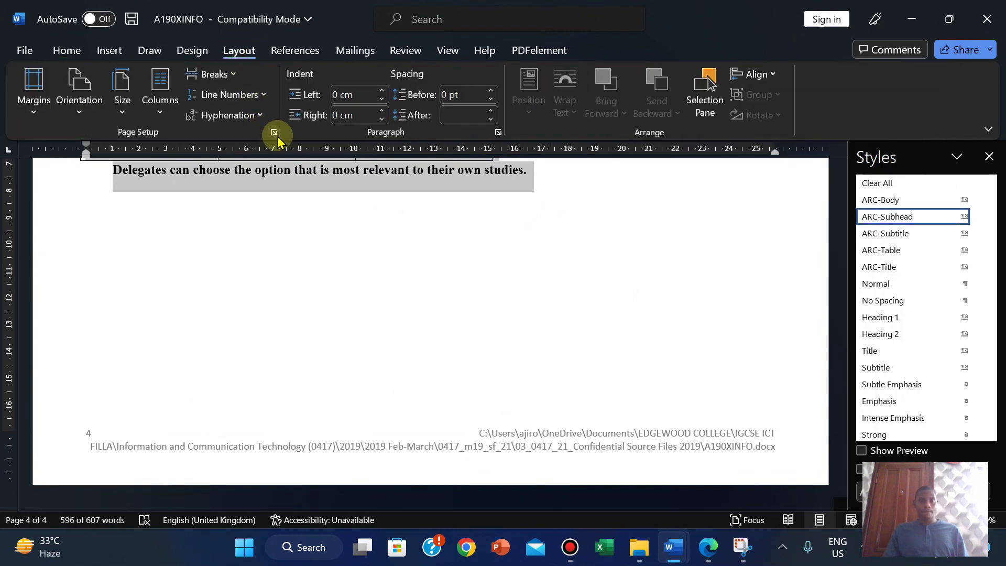
left_click(160, 116)
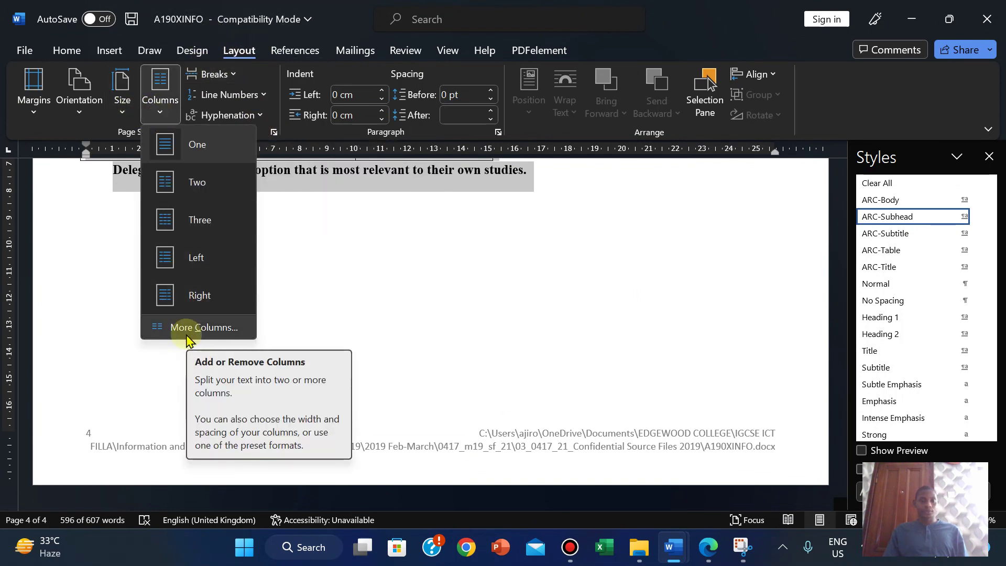
left_click(187, 335)
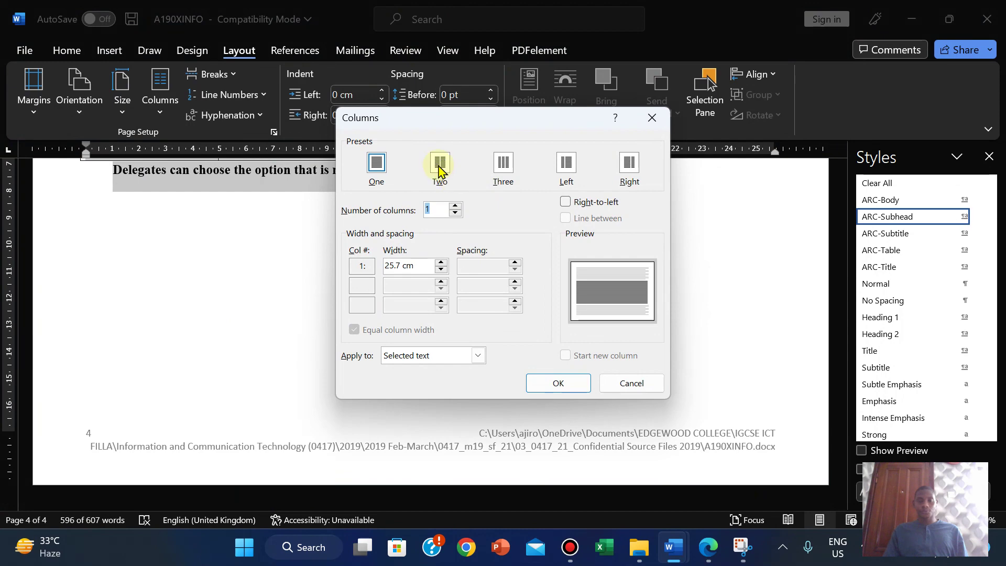
left_click(439, 167)
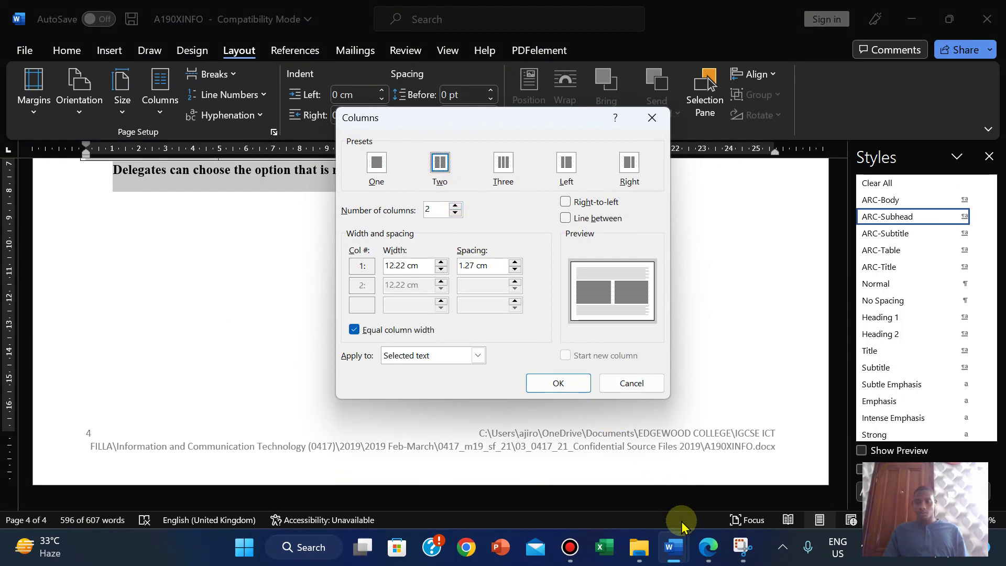
Step: Check the exam question, then apply equal-width columns with 1 cm spacing
mouse_move(708, 547)
left_click(661, 507)
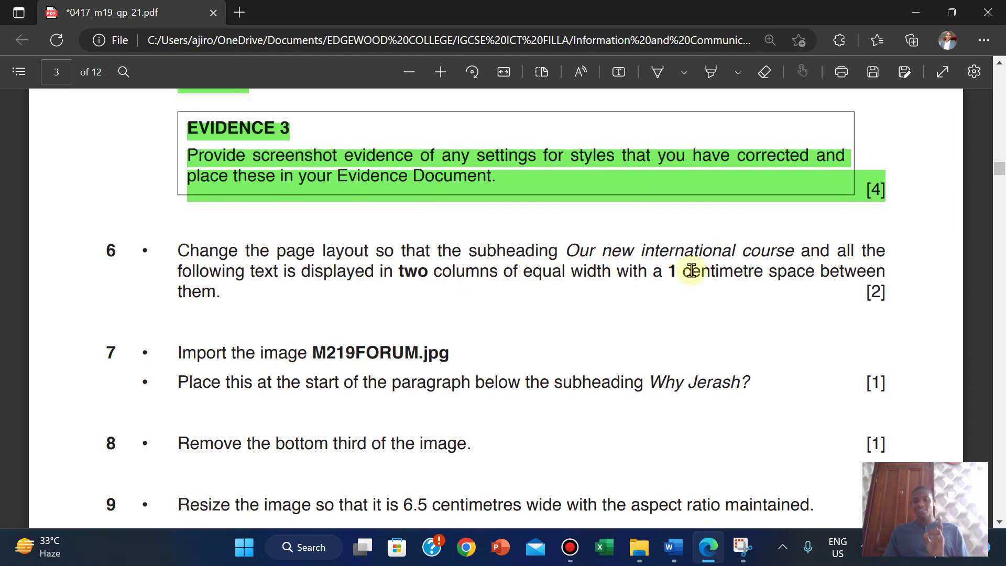
mouse_move(673, 547)
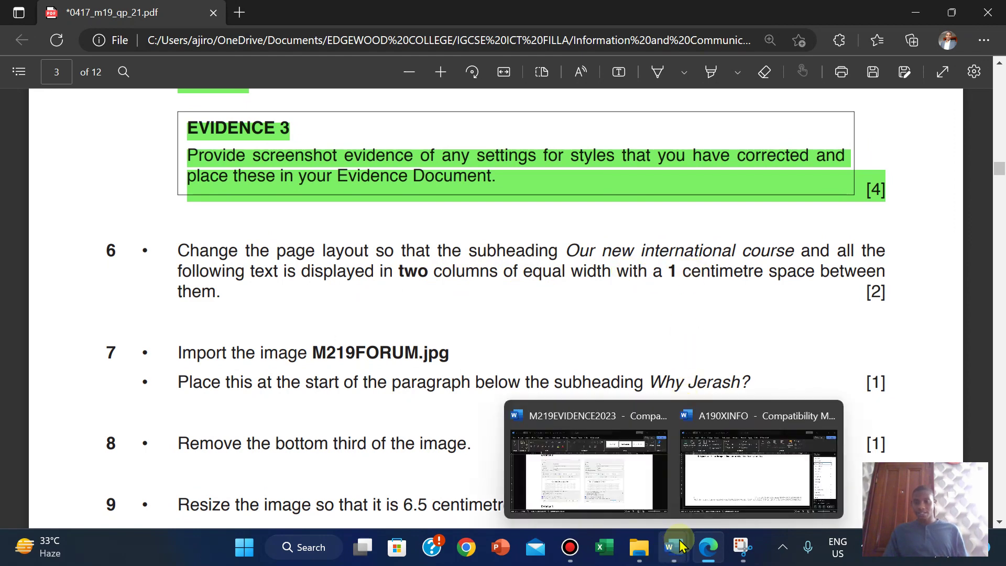
left_click(758, 433)
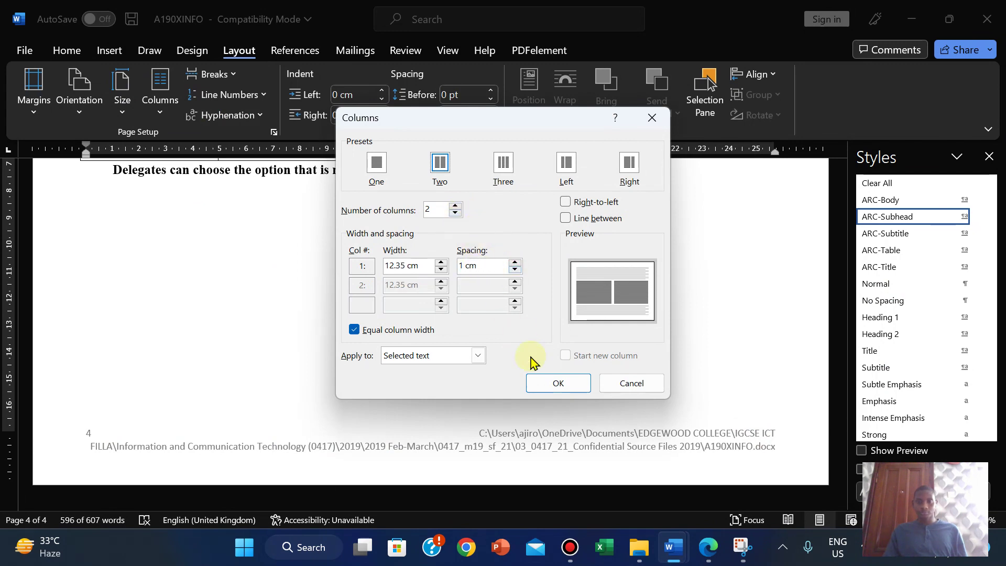
left_click(545, 385)
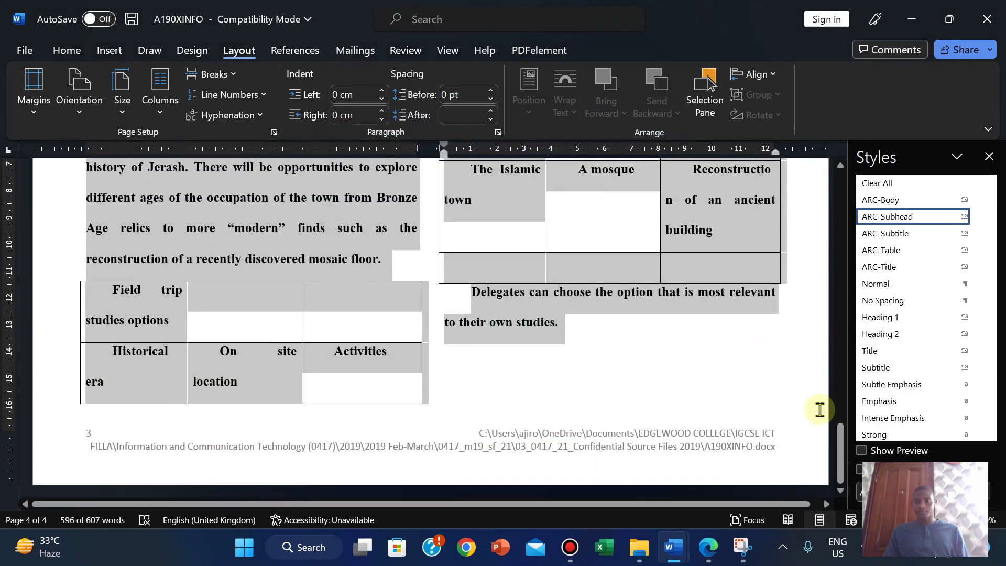
left_click_drag(836, 444, 814, 205)
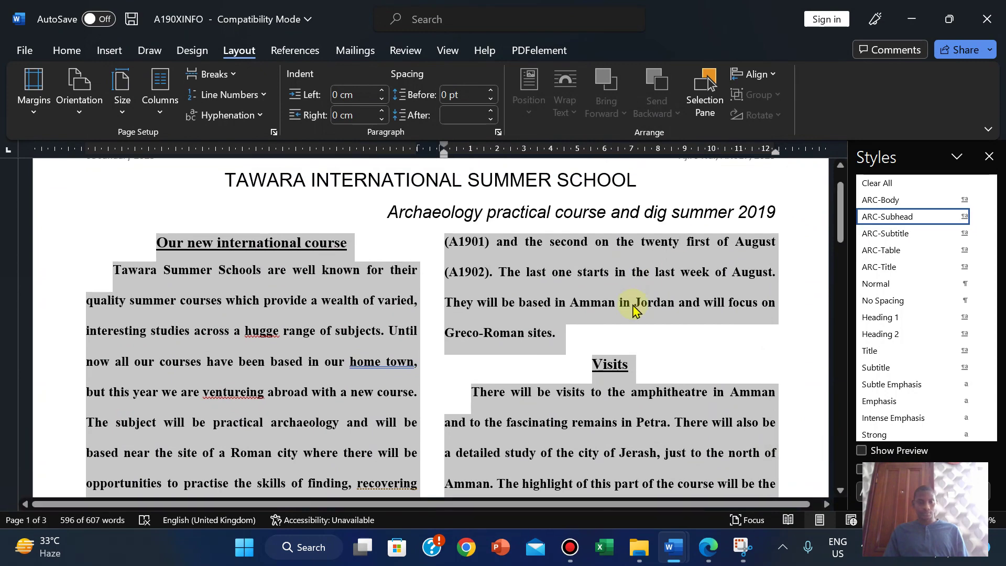
Step: Highlight question 6's two-column layout instruction in green in the exam paper
left_click(707, 547)
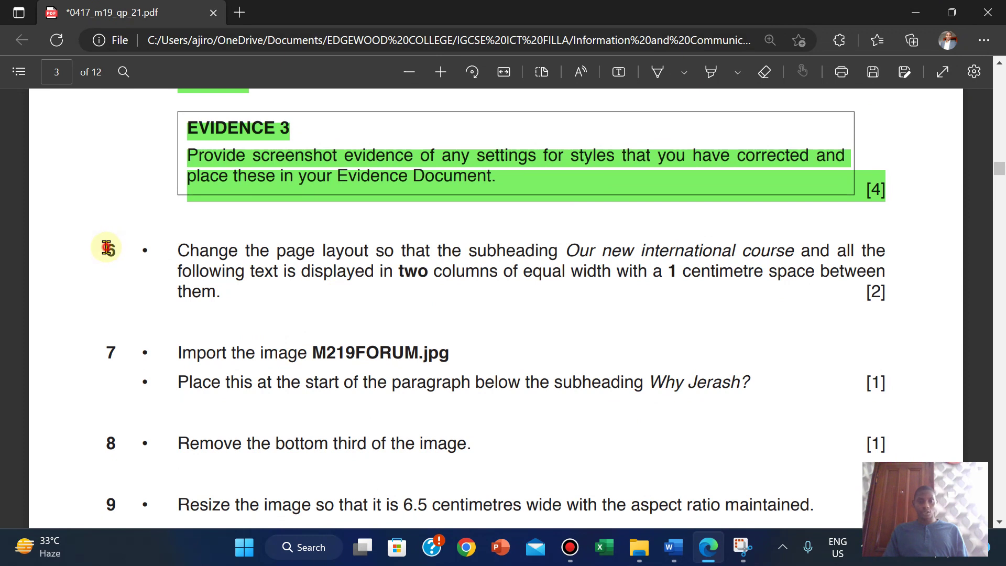
left_click_drag(106, 247, 884, 292)
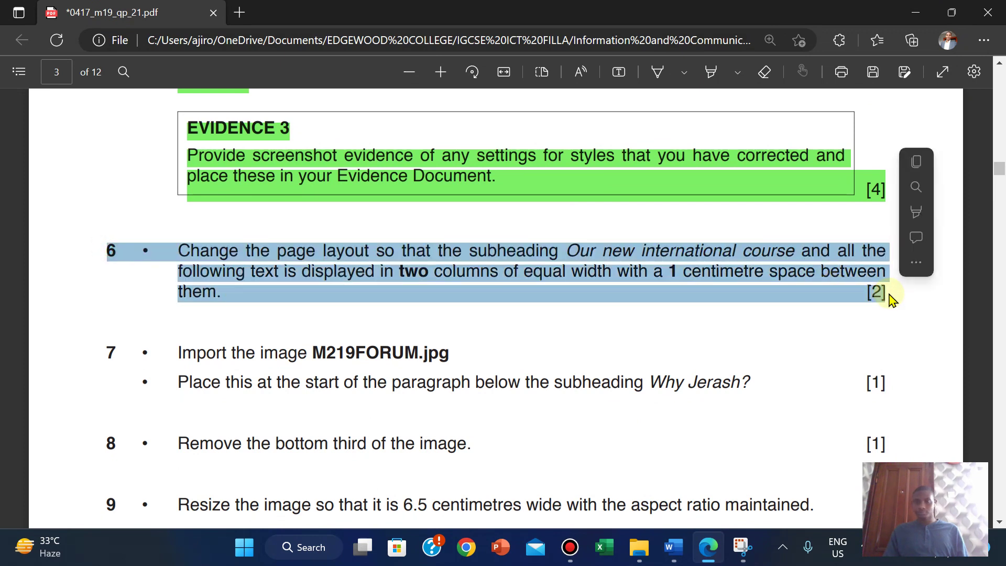
mouse_move(922, 214)
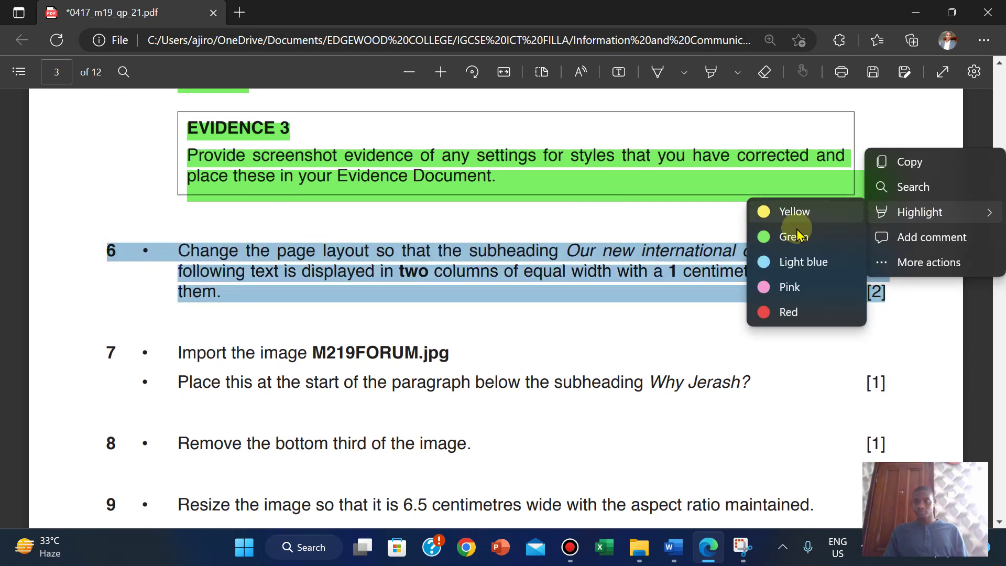
left_click(785, 236)
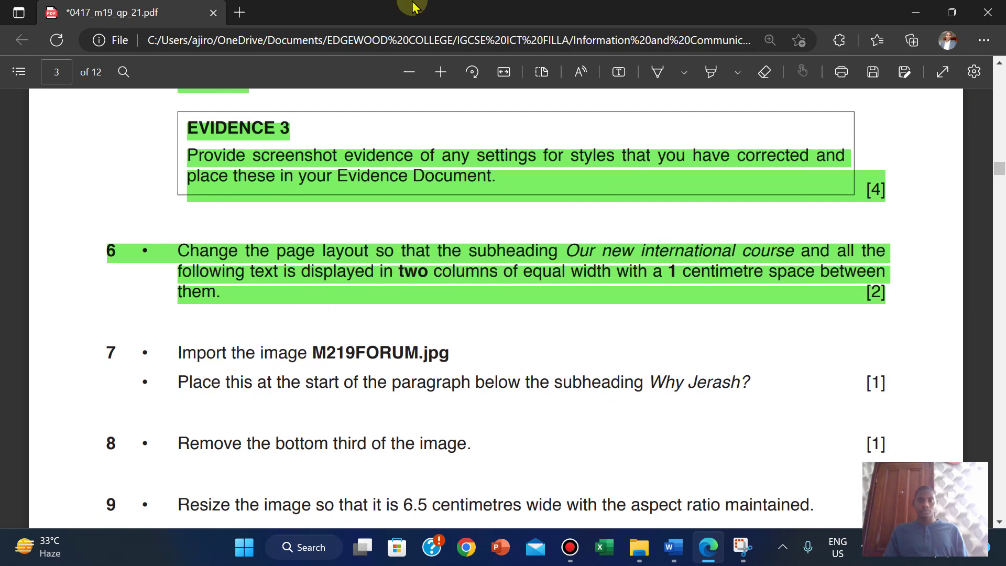
mouse_move(519, 6)
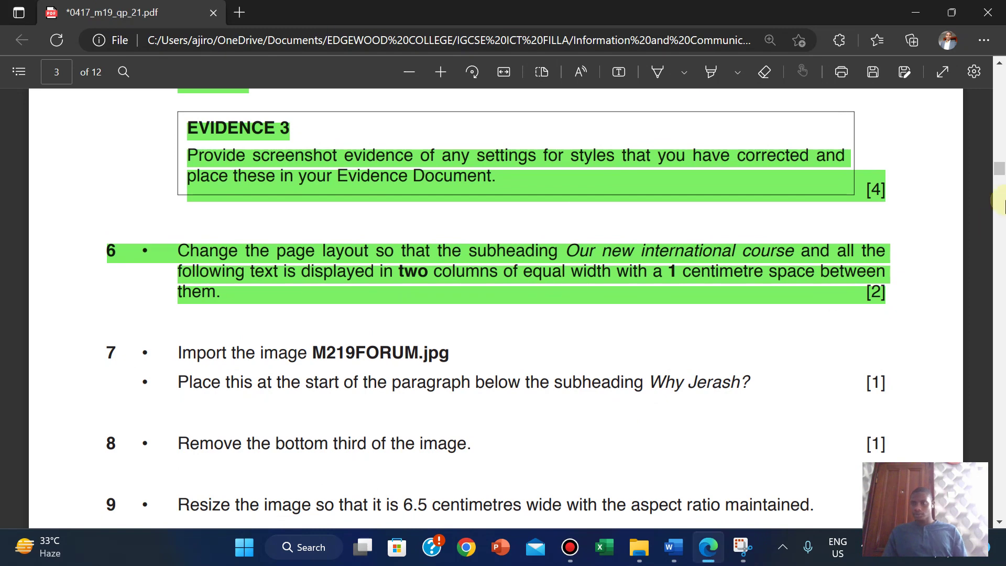
mouse_move(1000, 173)
left_mouse_down()
mouse_move(1001, 214)
mouse_move(990, 170)
left_mouse_up()
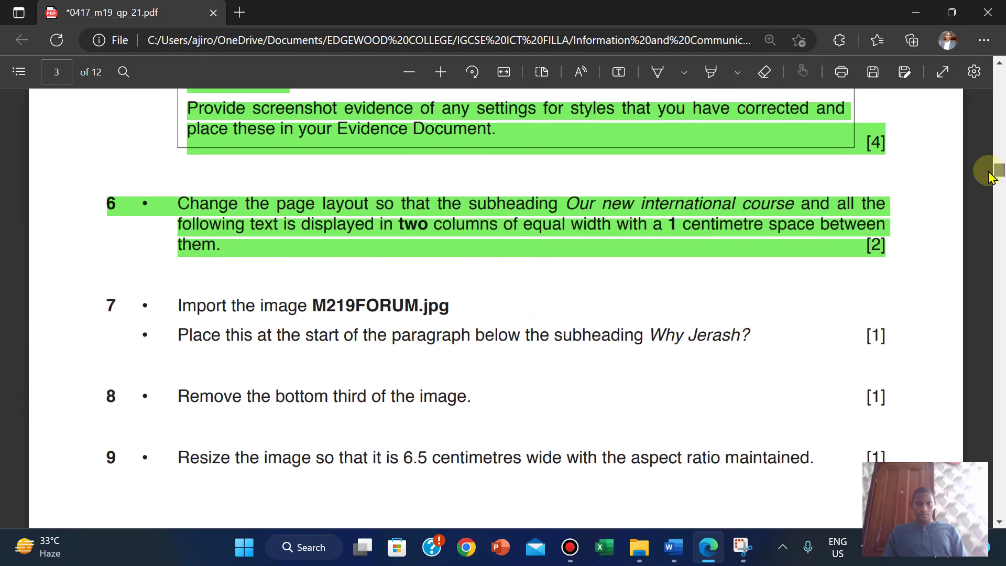
Step: Open the Modify Style dialog for the ARC-Body style in the A190XINFO article
mouse_move(674, 547)
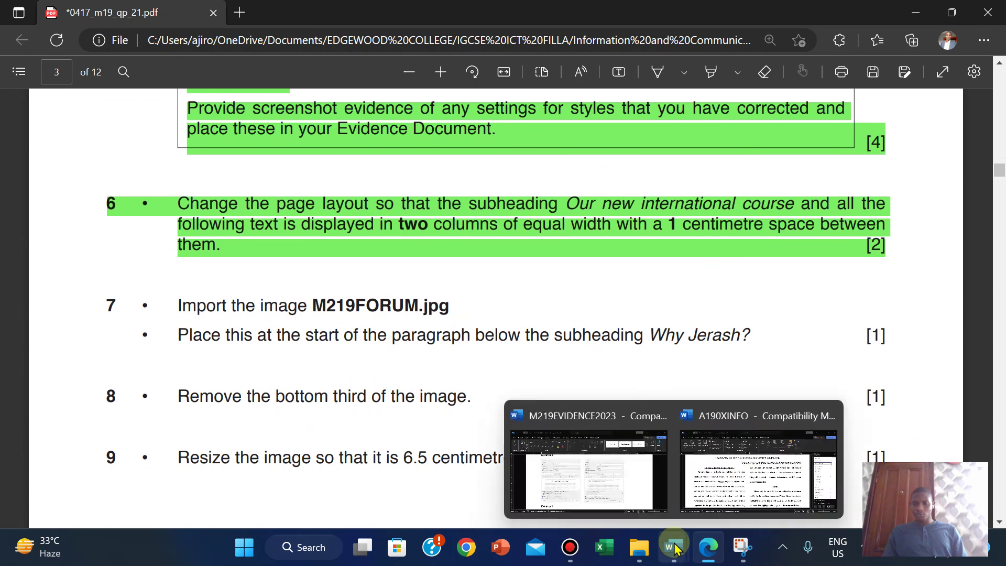
left_click(712, 488)
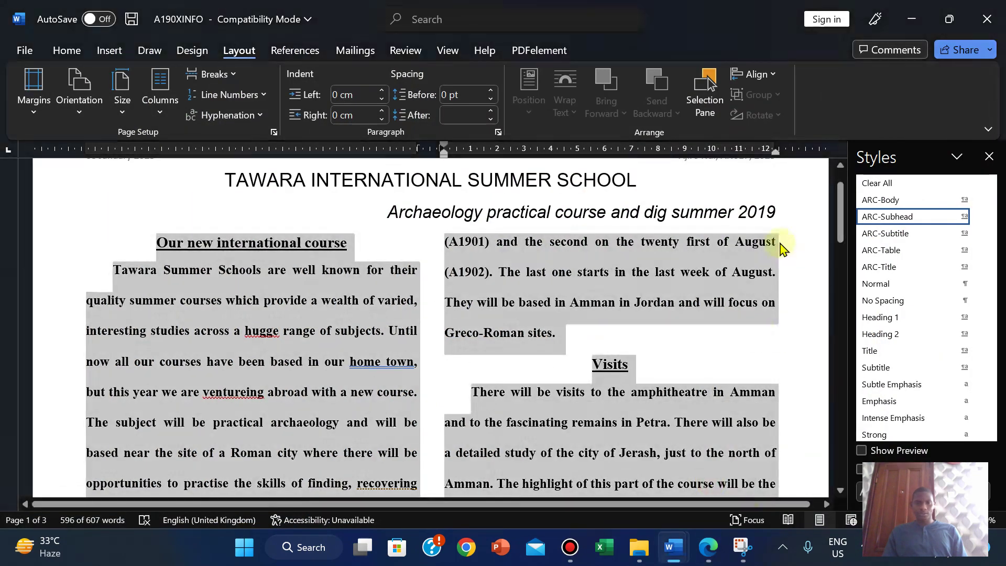
left_click(653, 304)
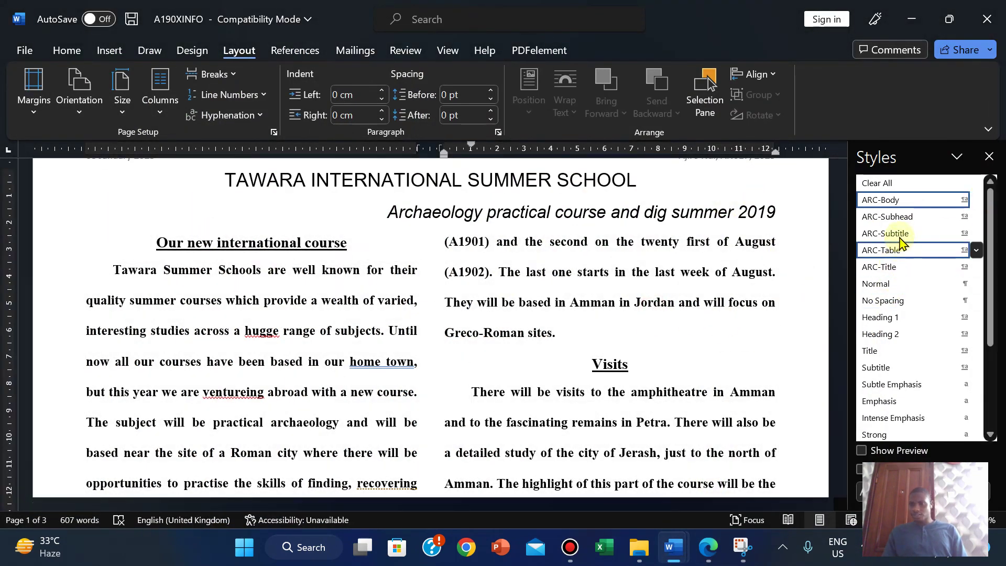
right_click(883, 201)
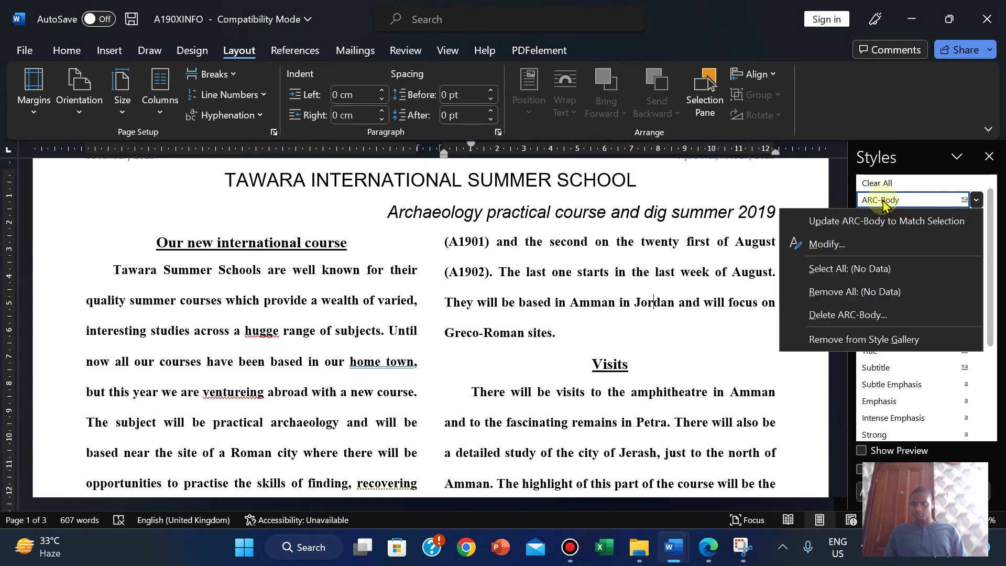
left_click(824, 244)
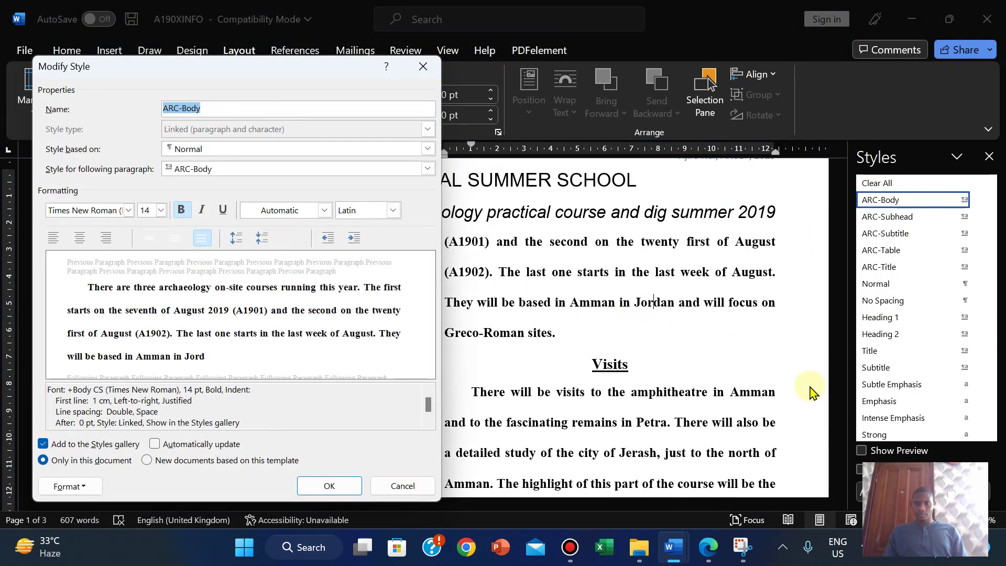
Step: Compare ARC-Body with the house style table and turn off Bold, keeping Times New Roman 14 pt
left_click(718, 550)
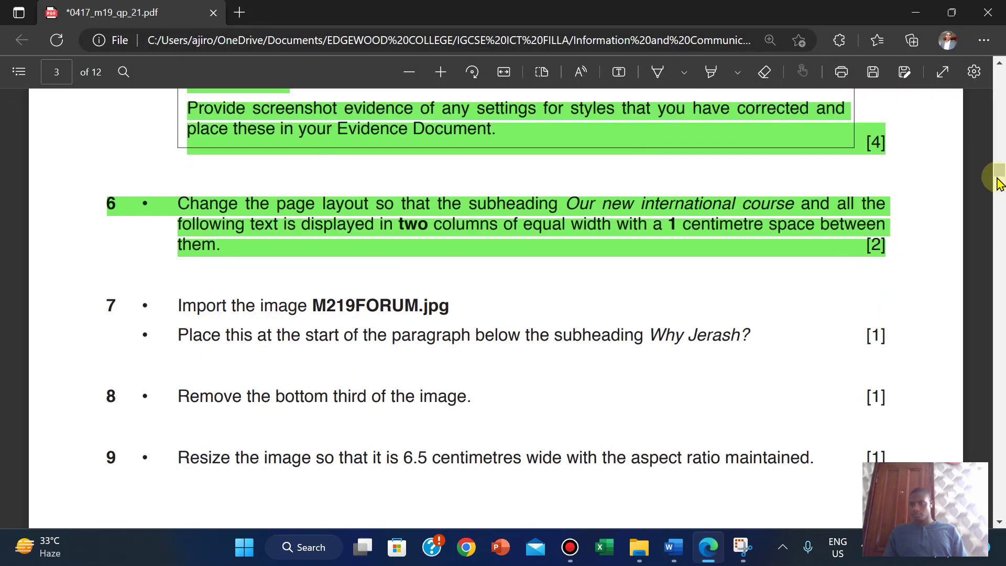
left_click_drag(997, 177, 997, 153)
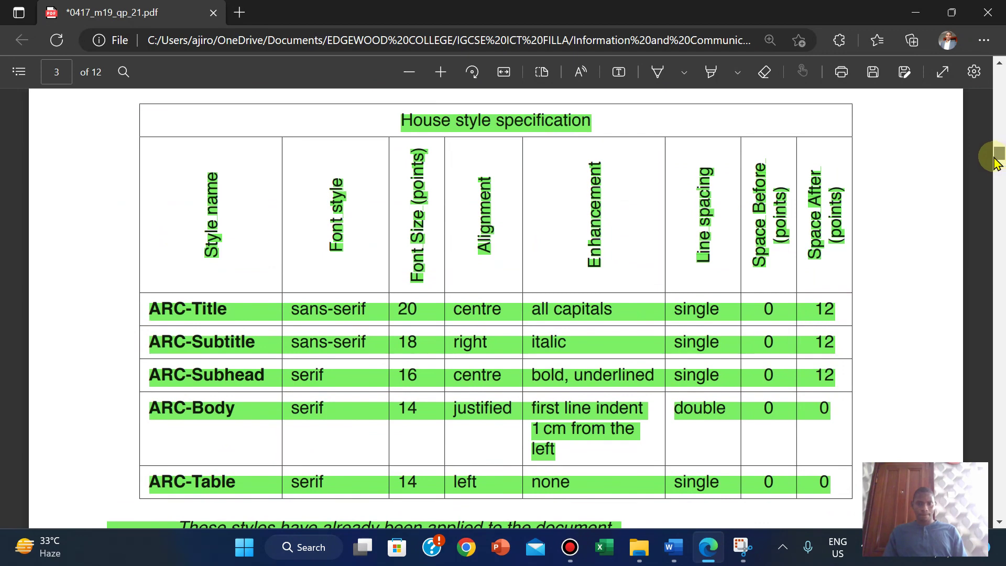
left_click_drag(997, 163, 998, 166)
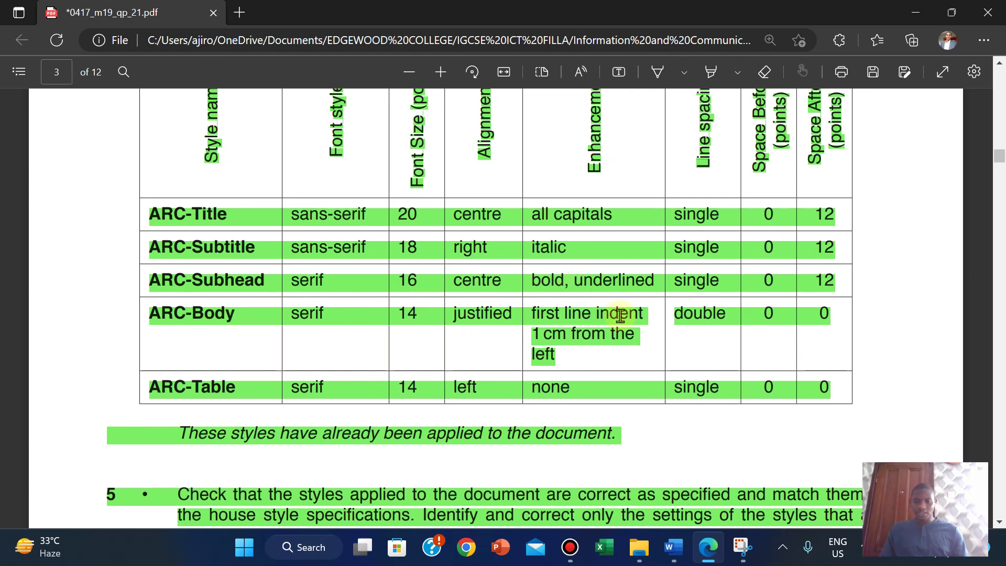
mouse_move(672, 546)
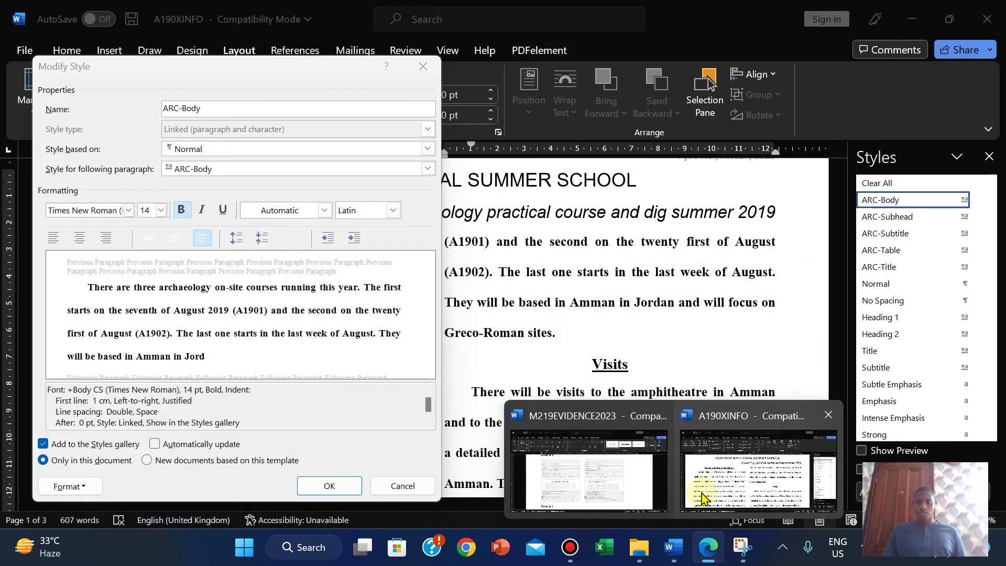
left_click(702, 497)
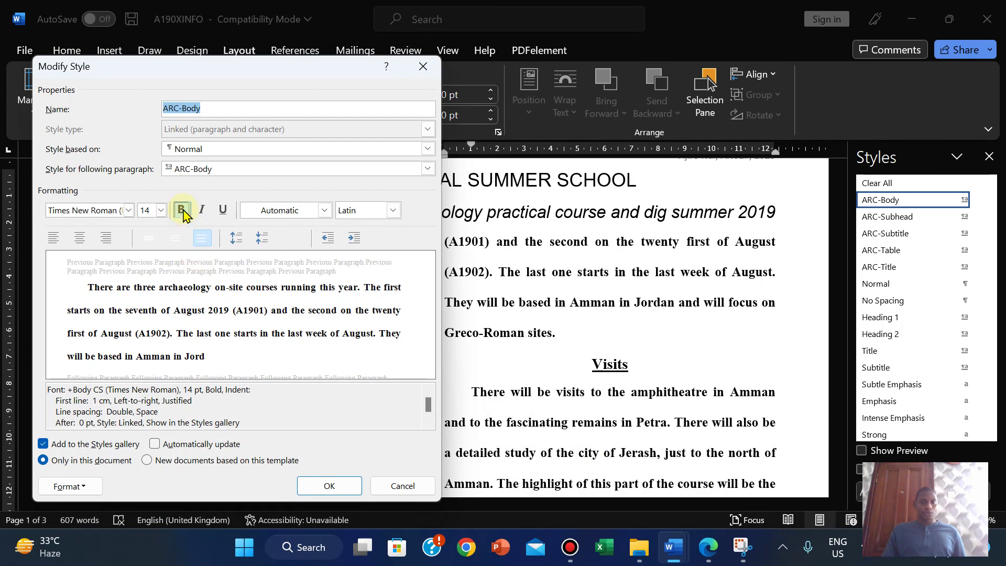
left_click(708, 547)
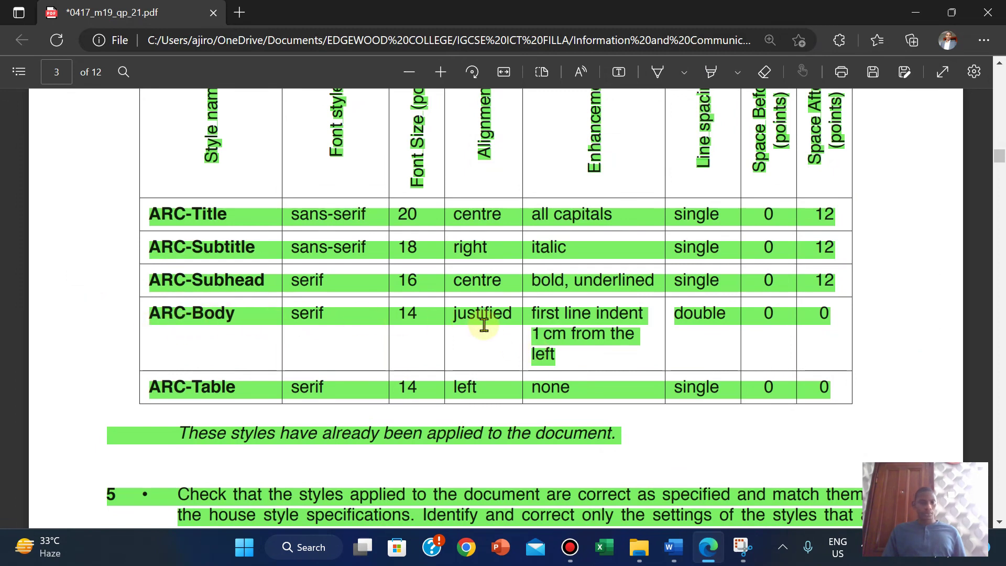
left_click(707, 548)
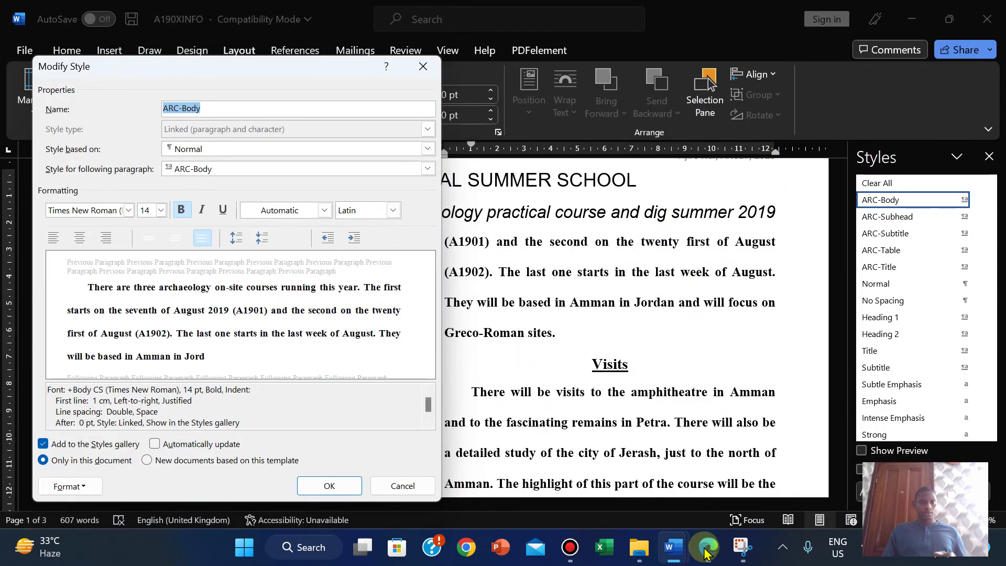
left_click(707, 548)
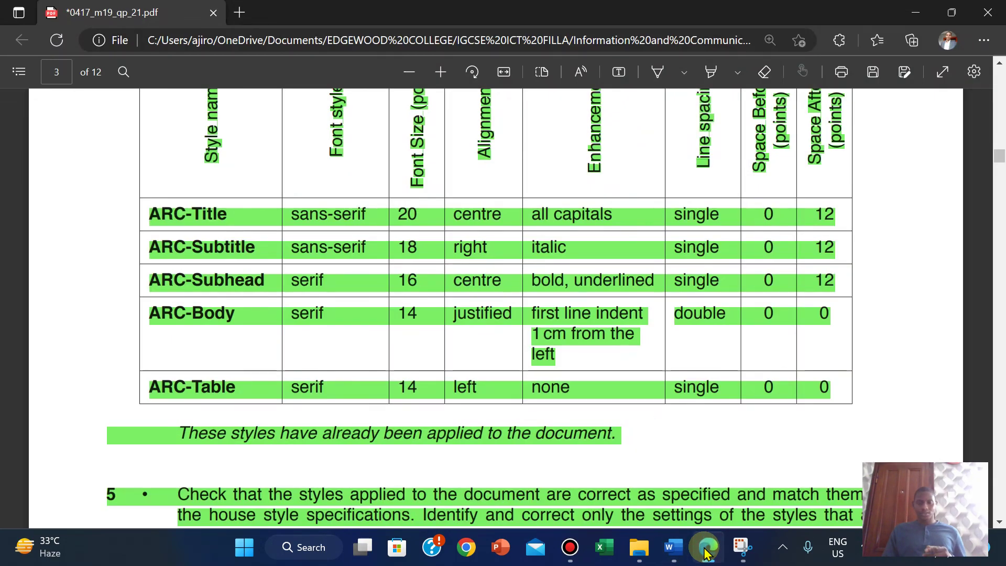
left_click(707, 548)
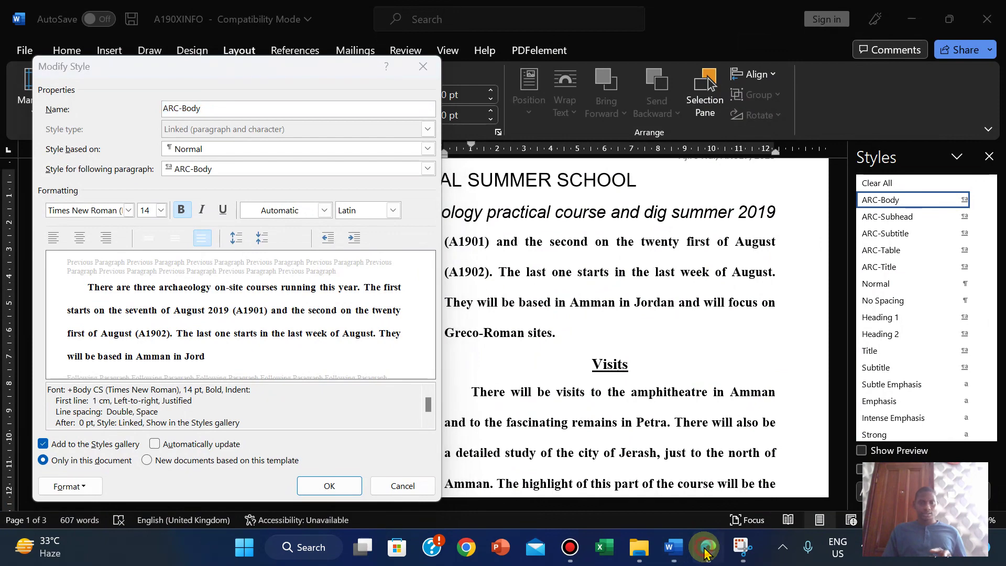
left_click(707, 548)
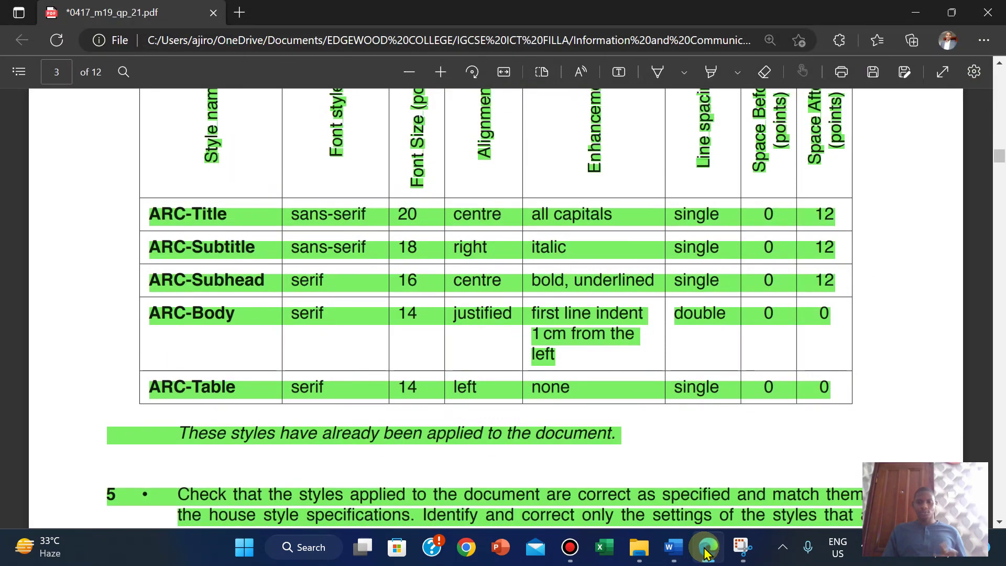
left_click(706, 548)
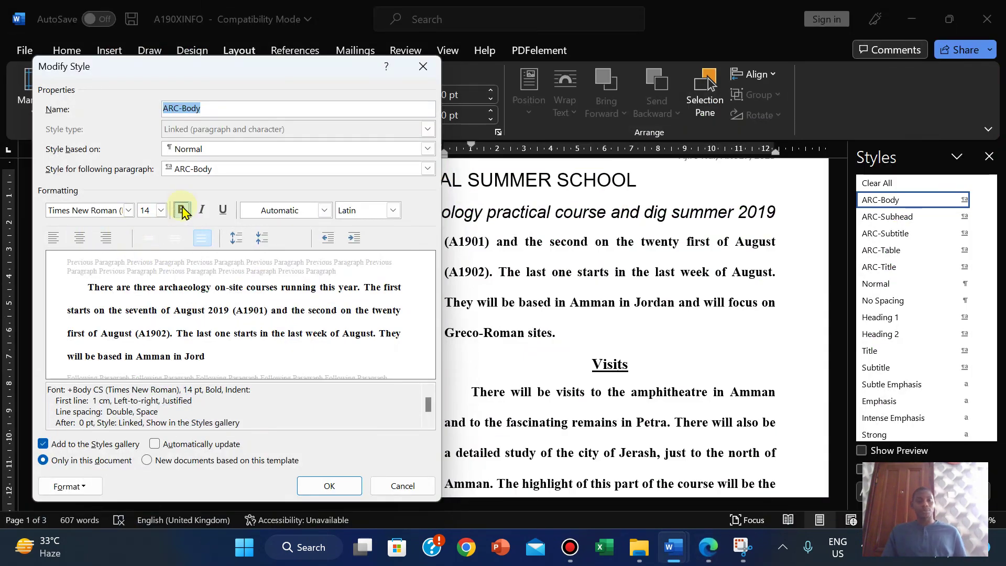
left_click(181, 210)
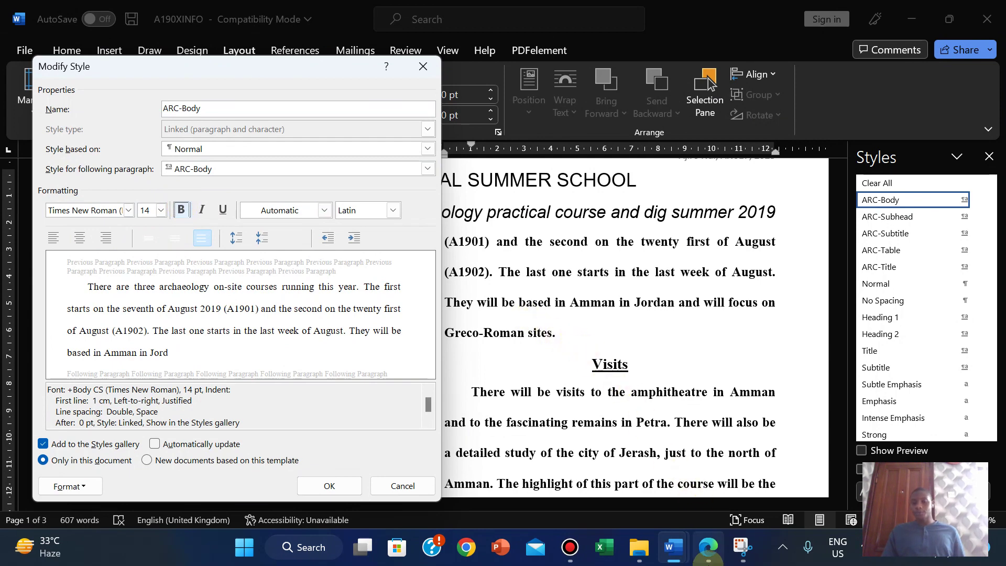
left_click(708, 547)
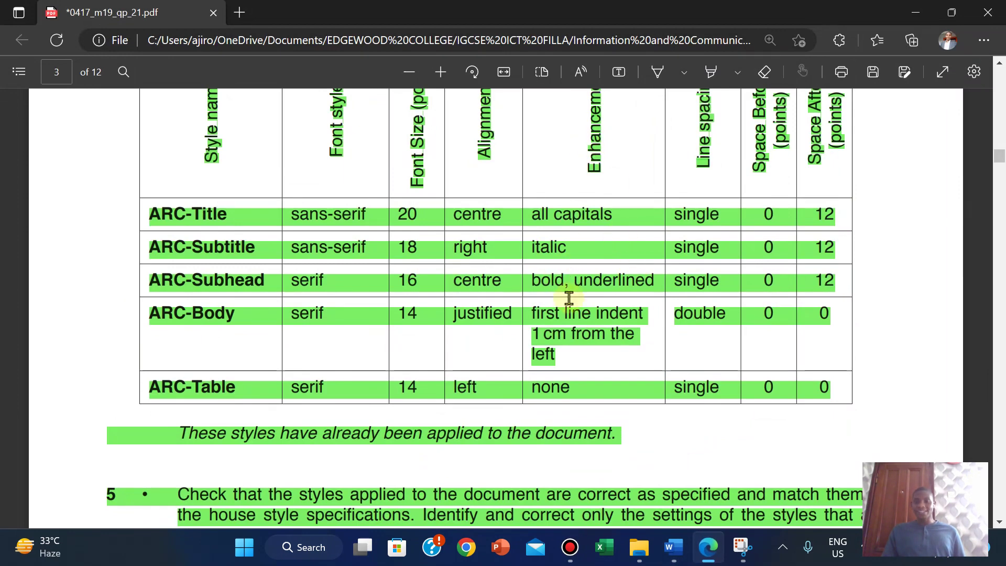
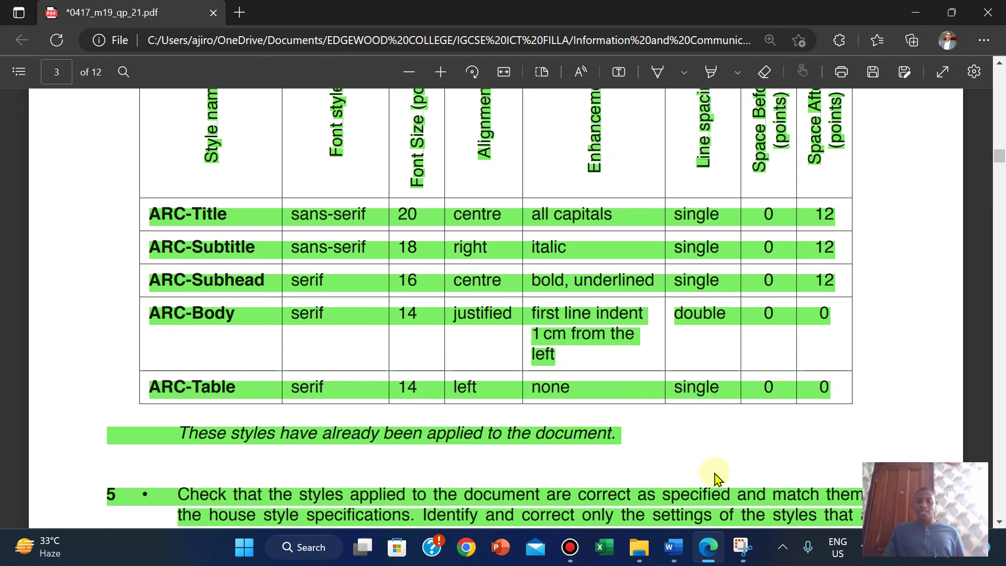
Step: Accept the ARC-Body style in A190XINFO so the two-column body text appears unbolded
mouse_move(673, 547)
left_click(715, 499)
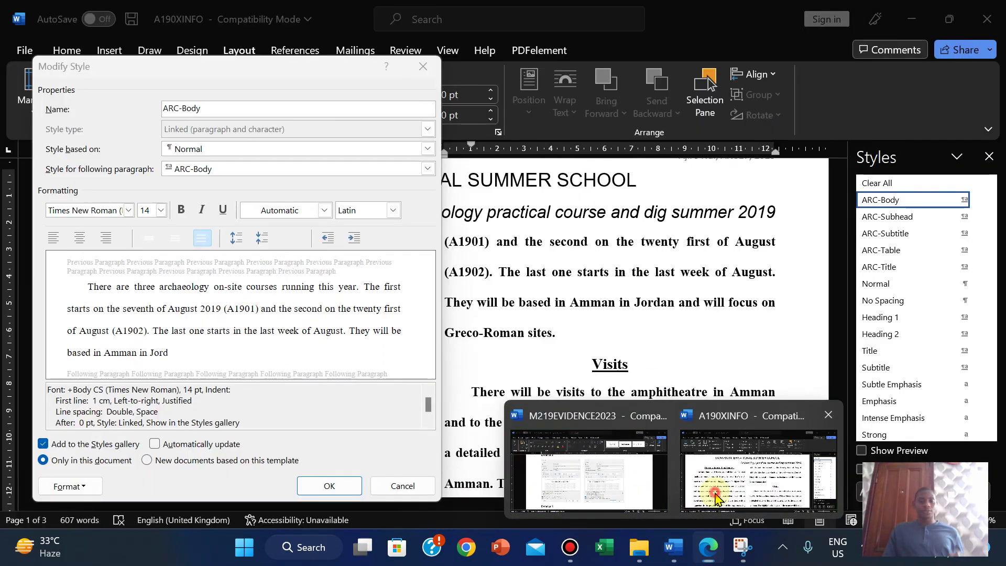
left_click(331, 488)
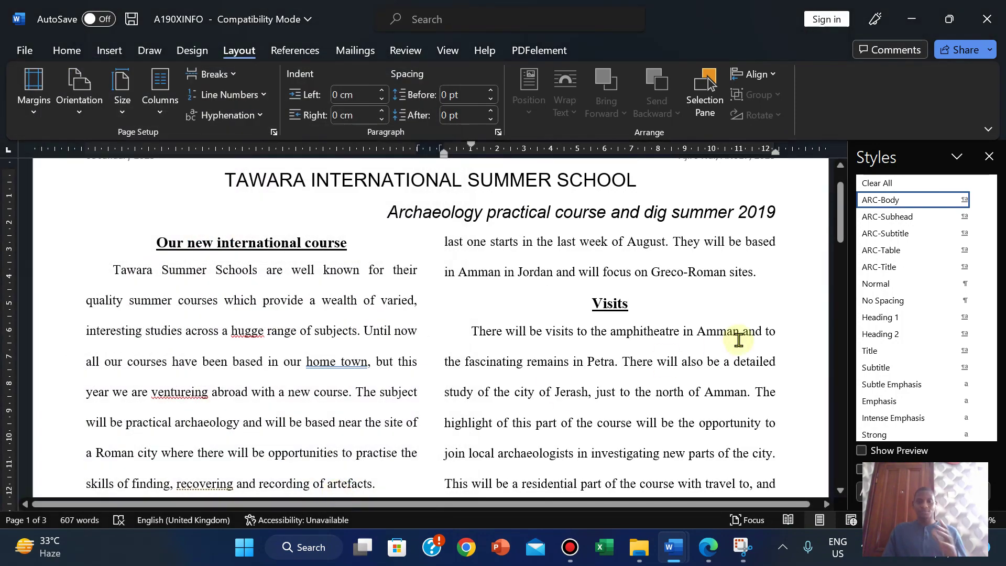
left_click_drag(841, 209, 806, 204)
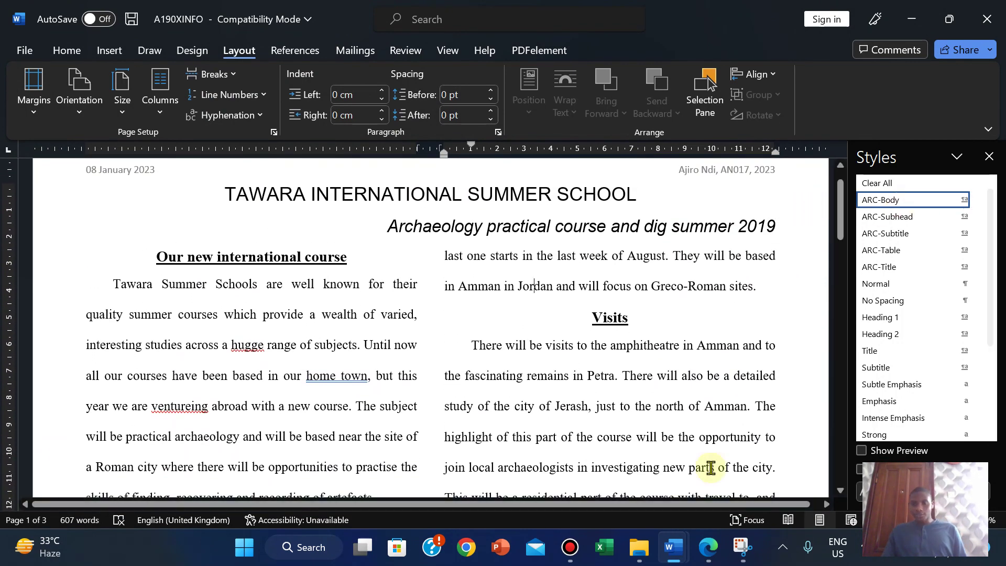
Step: Compare ARC-Subhead with the spec PDF and keep it Times New Roman 16 pt, bold, underlined, centred
right_click(895, 219)
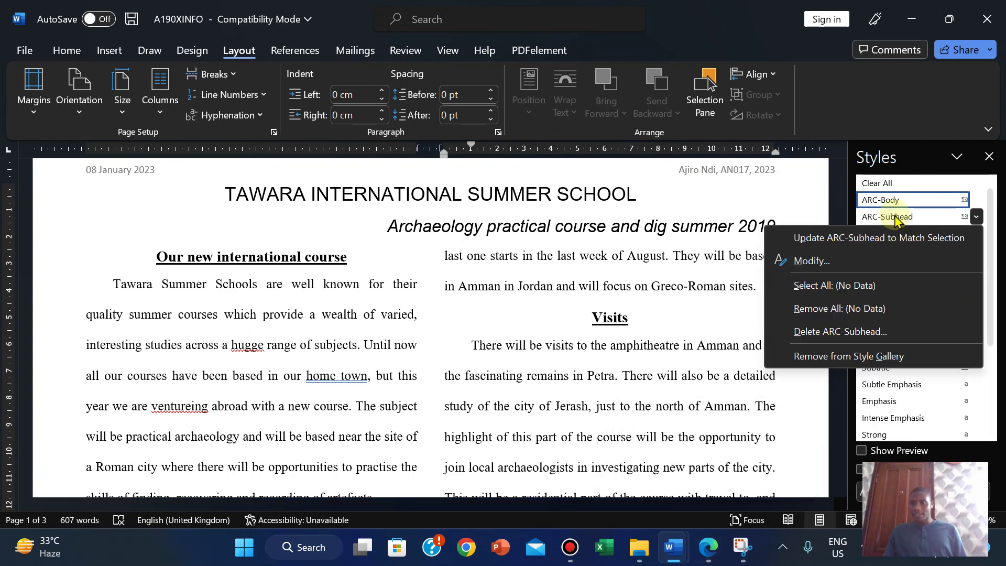
left_click(817, 260)
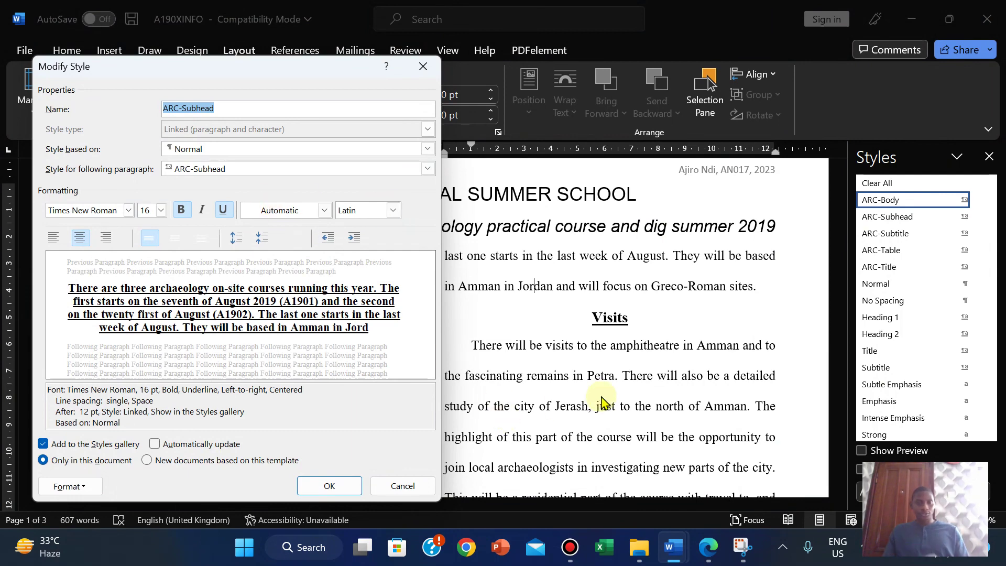
left_click(708, 547)
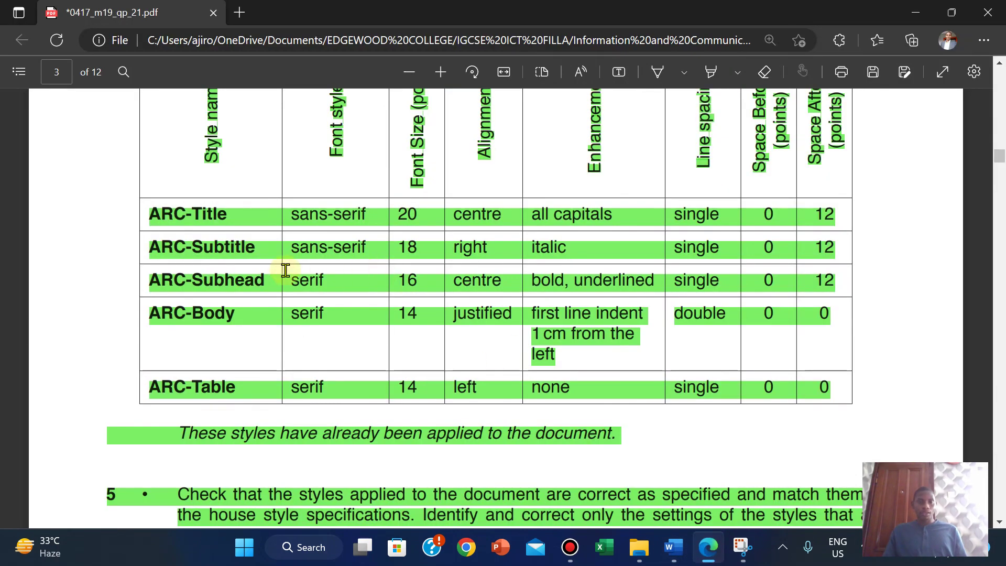
mouse_move(673, 558)
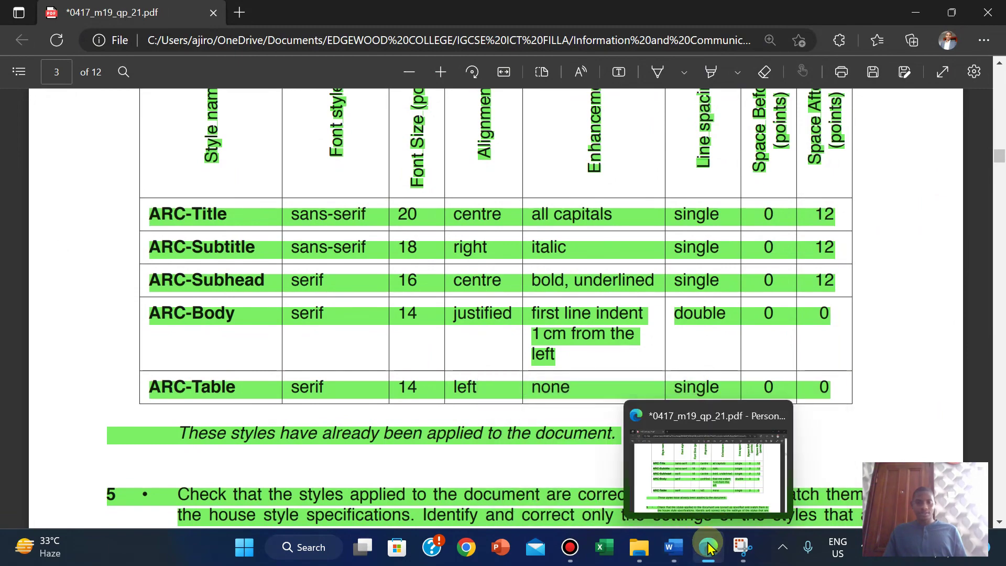
left_click(709, 548)
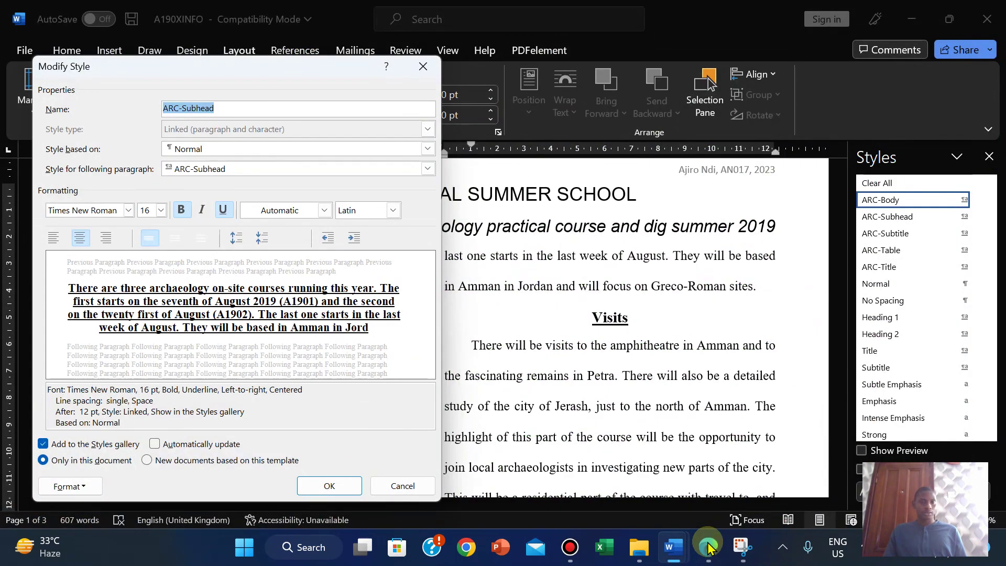
left_click(708, 548)
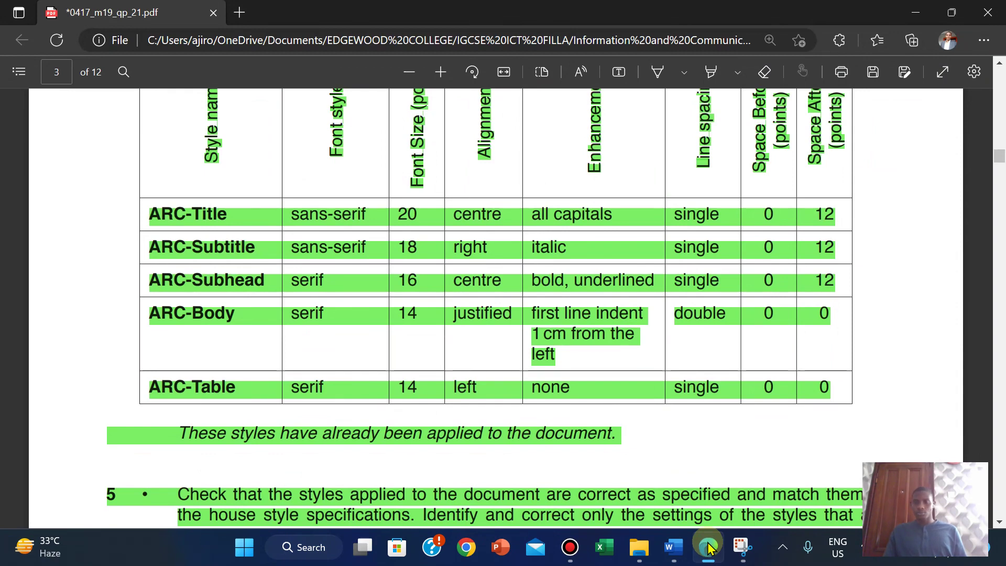
left_click(709, 548)
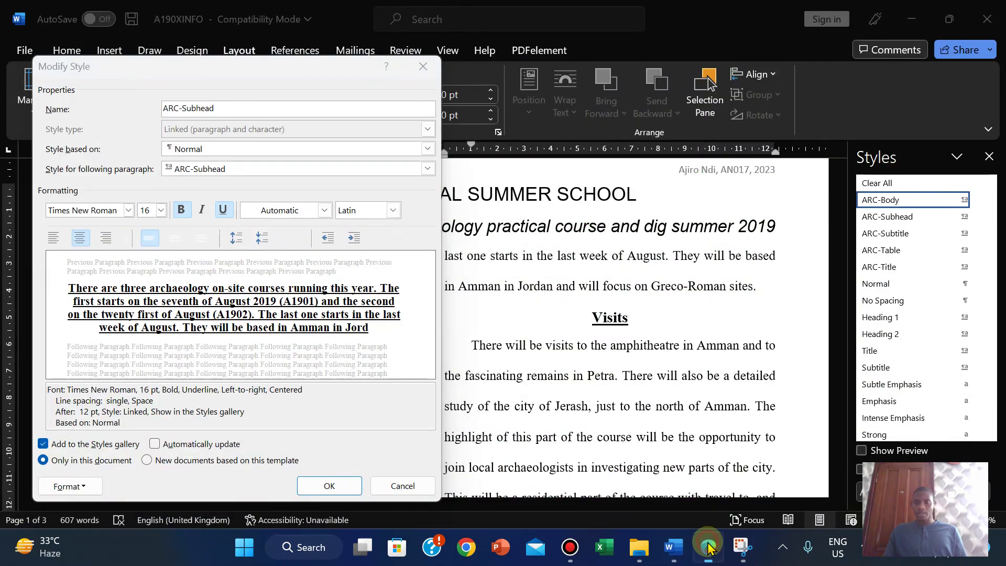
left_click(708, 548)
left_click(708, 548)
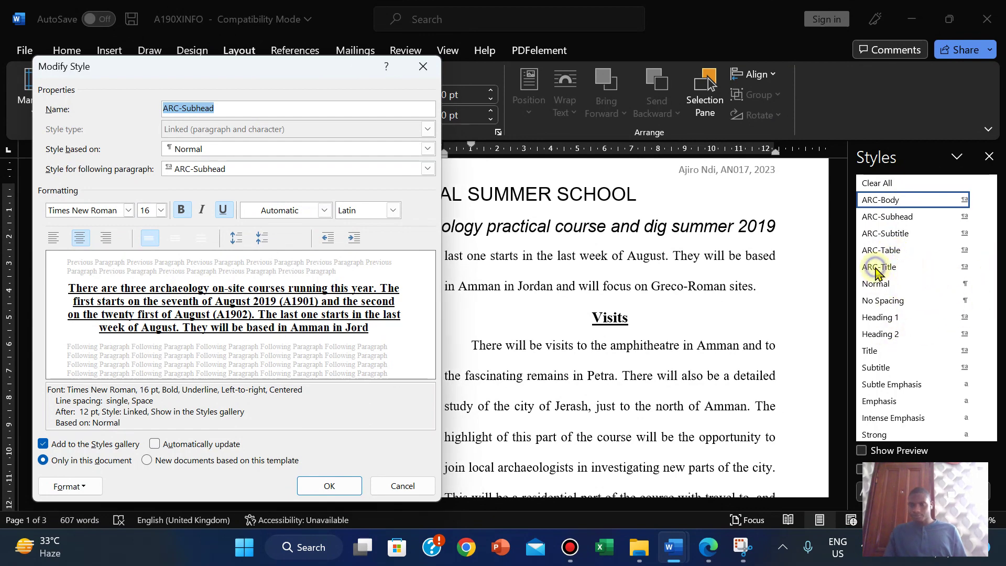
left_click(330, 487)
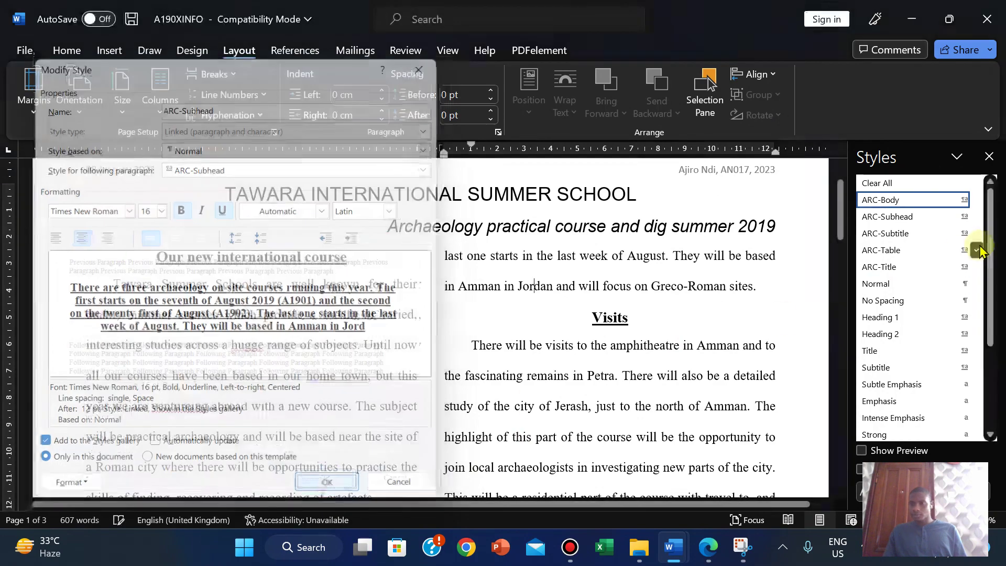
right_click(881, 268)
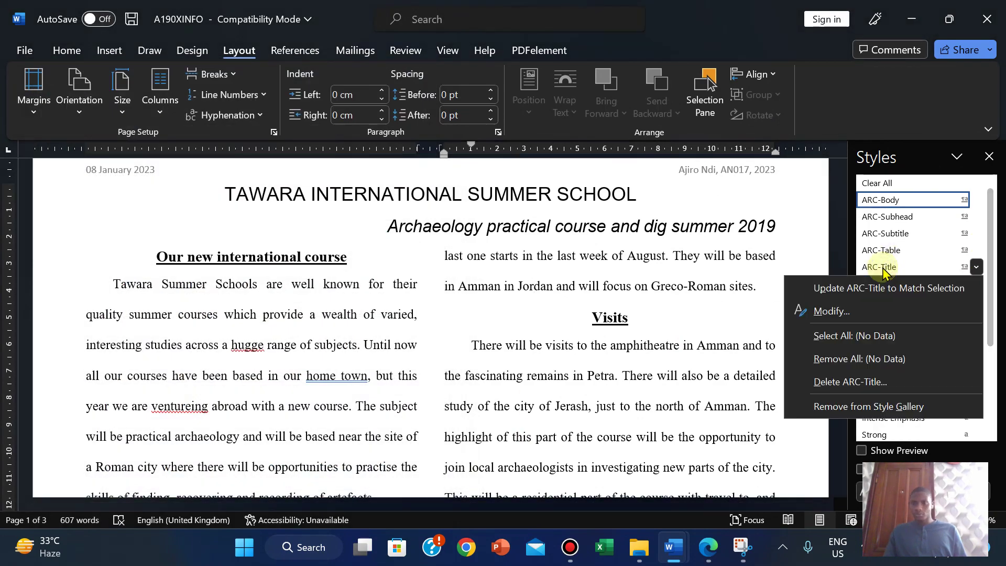
Step: Check ARC-Title against the spec PDF and cancel, leaving it Arial 20 pt, all caps, centred
left_click(836, 312)
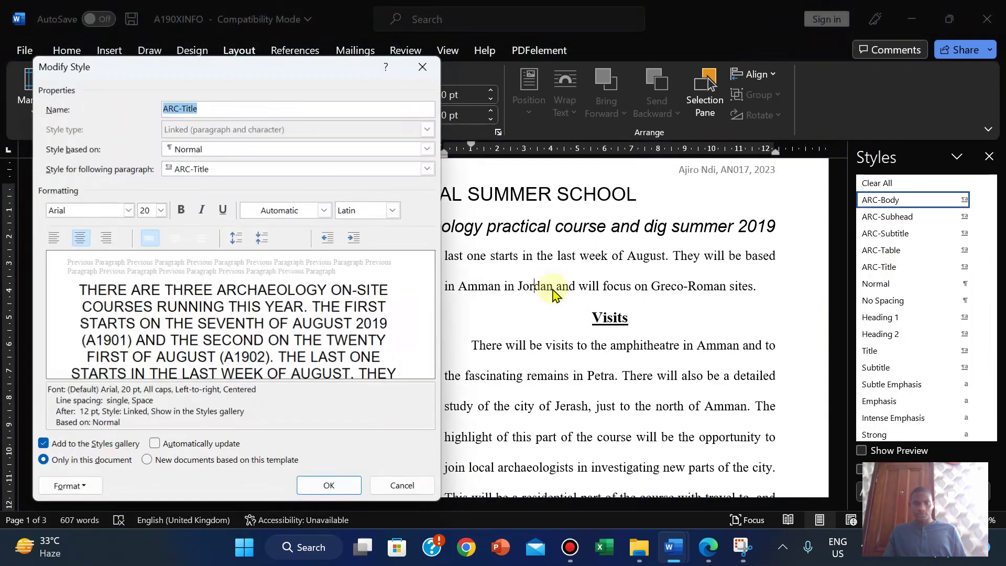
left_click(702, 548)
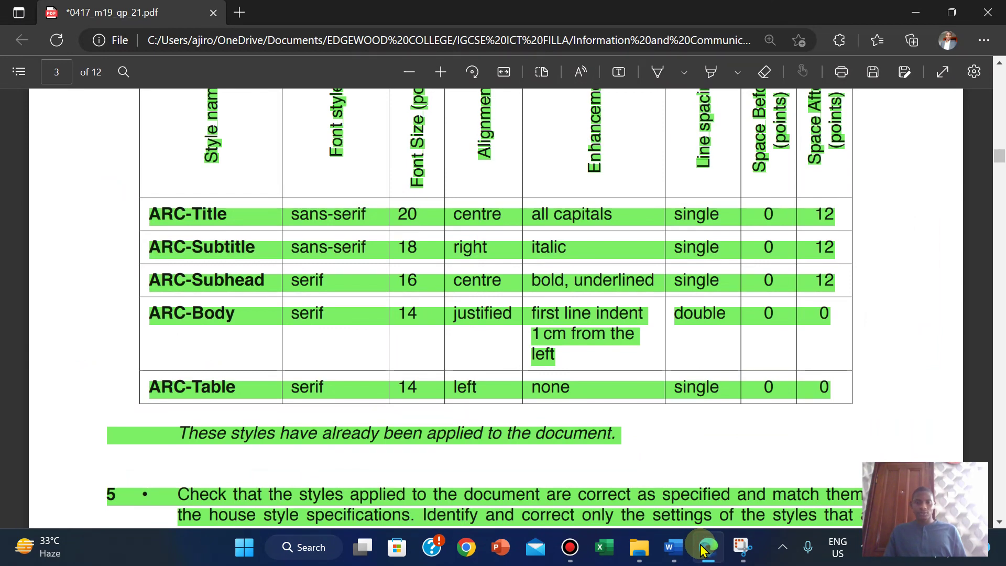
left_click(703, 549)
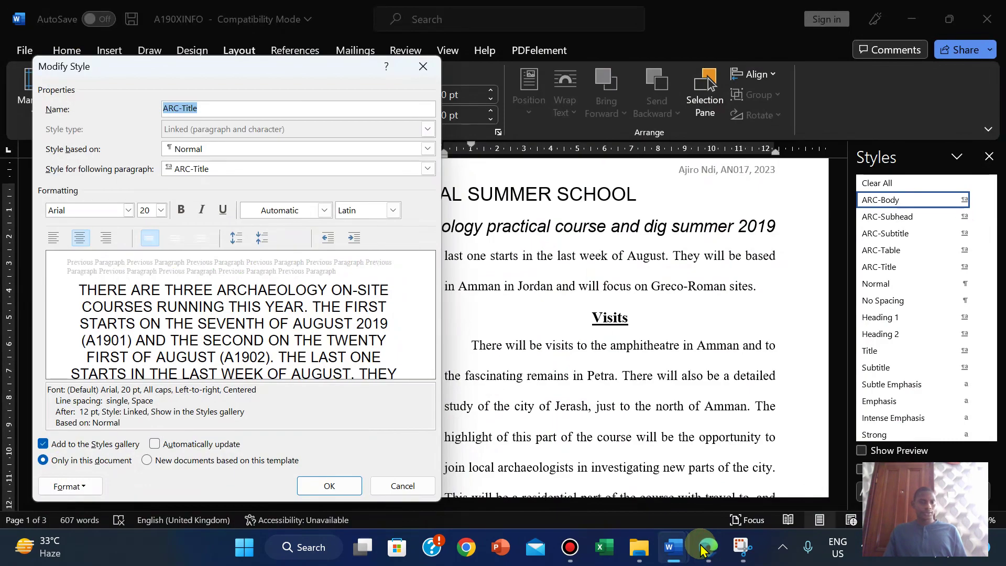
left_click(703, 548)
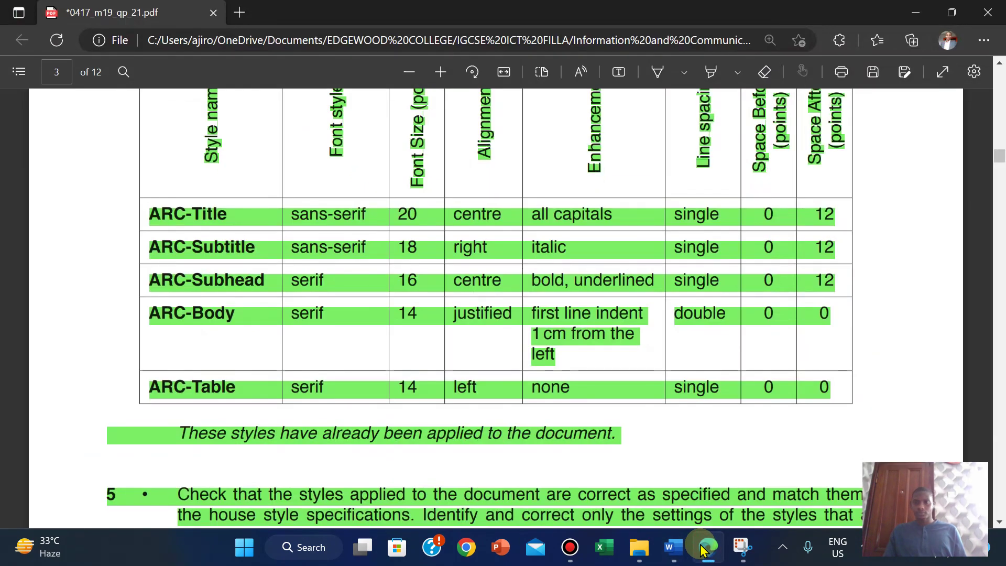
left_click(703, 549)
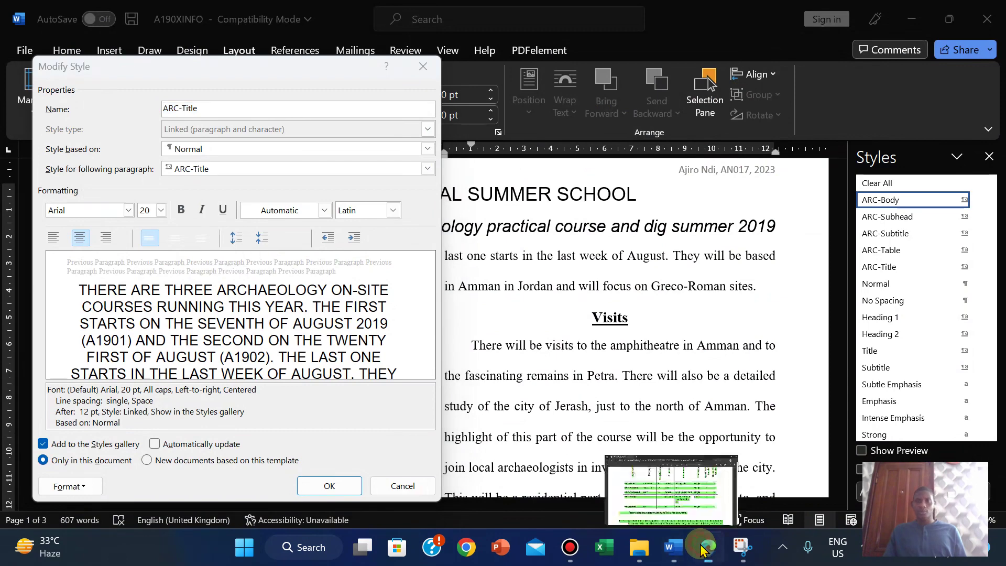
left_click(703, 547)
left_click(703, 548)
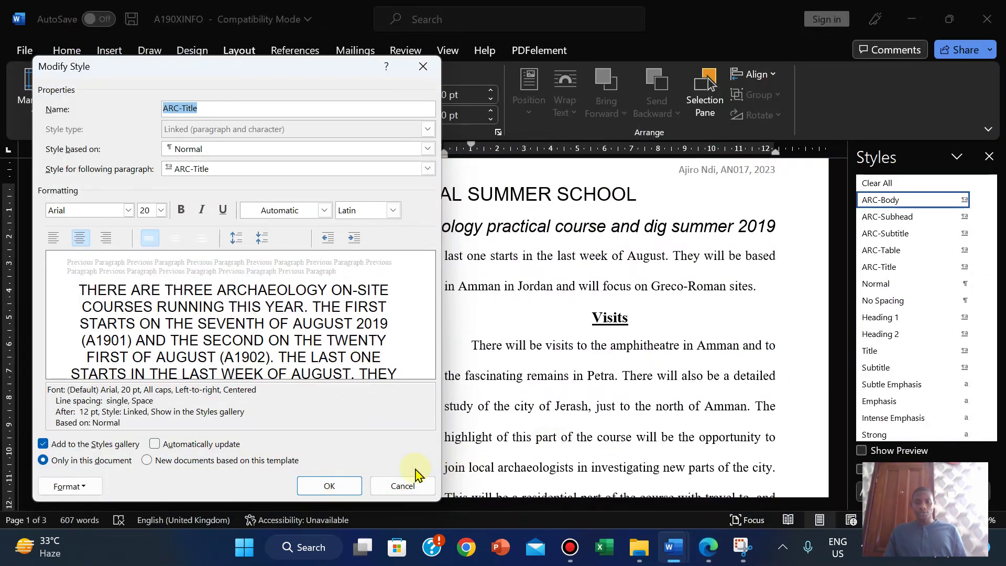
left_click(385, 485)
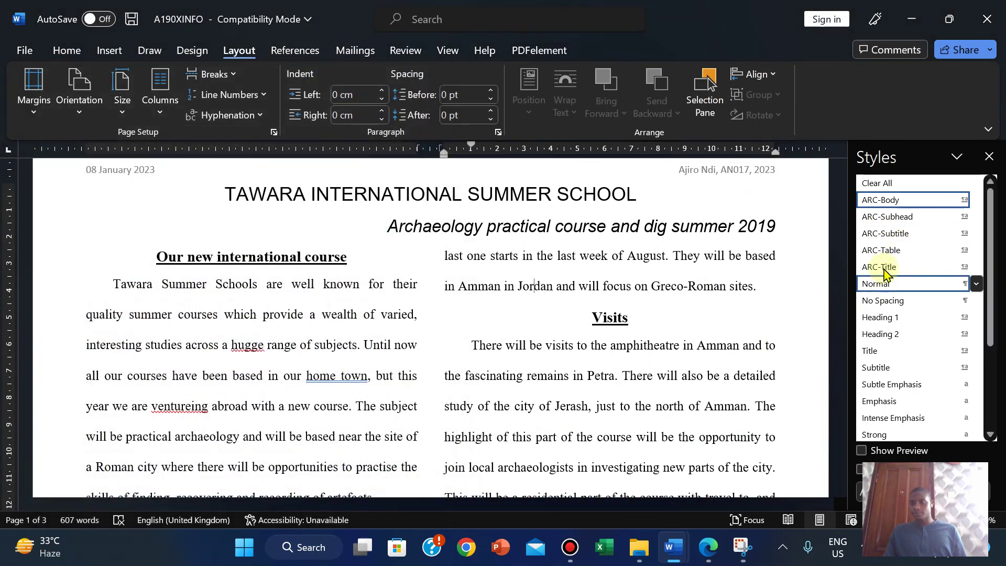
Step: Show the ARC-Body Modify Style settings with full description and launch Snipping Tool from the taskbar
right_click(880, 202)
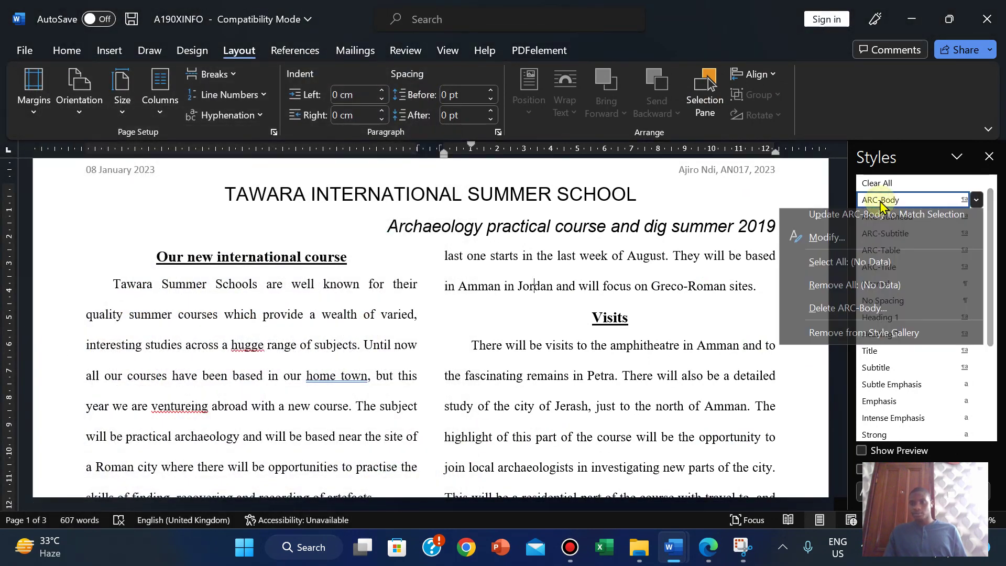
left_click(825, 244)
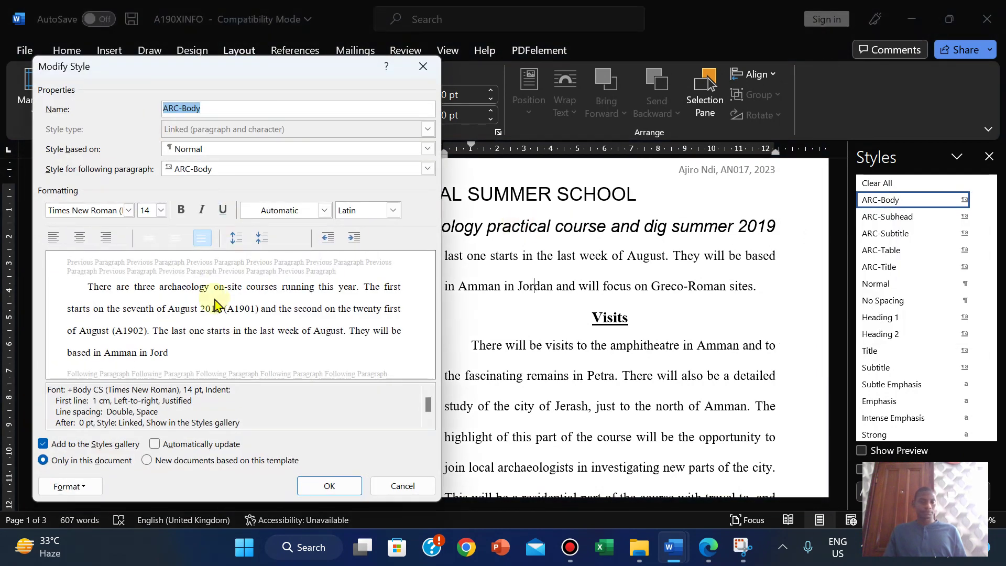
left_click(350, 428)
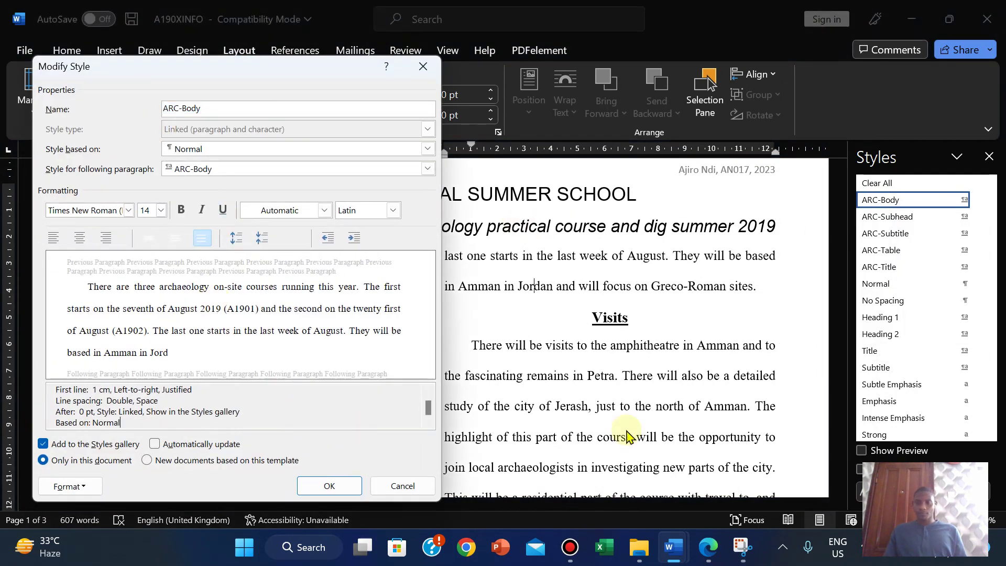
left_click(742, 546)
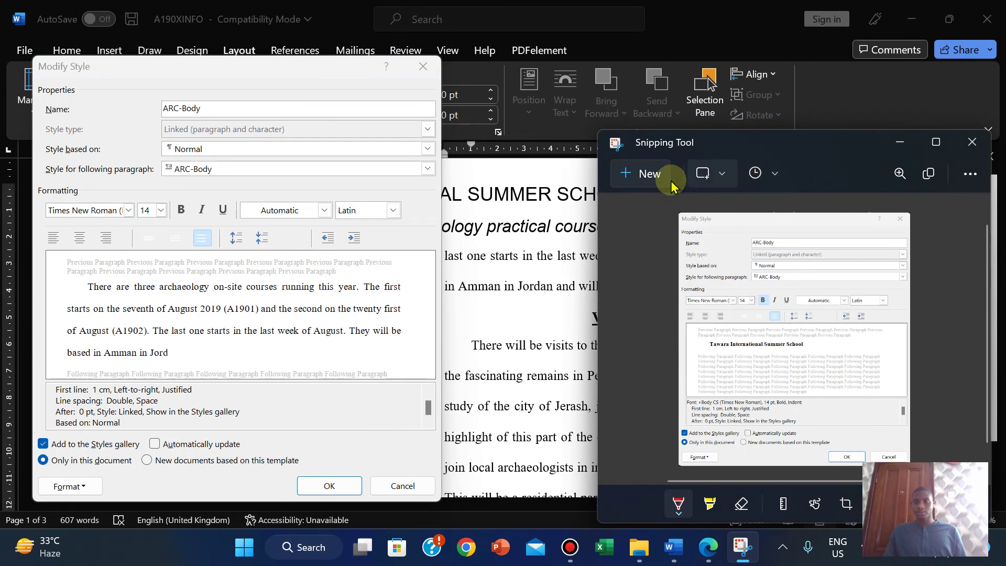
Step: Snip the ARC-Body Modify Style dialog, then accept the dialog with OK in A190XINFO
left_click(636, 173)
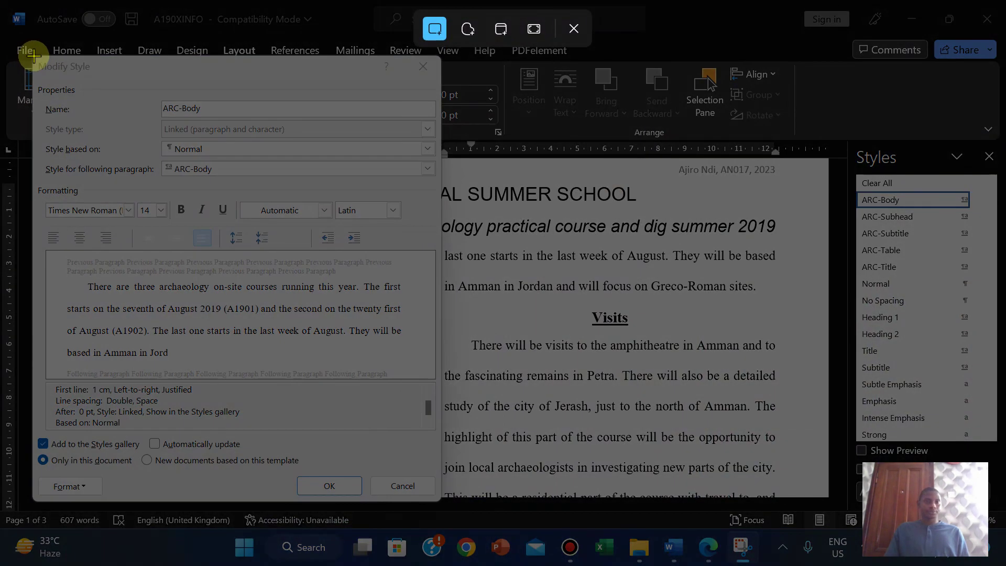
left_click_drag(33, 55, 442, 503)
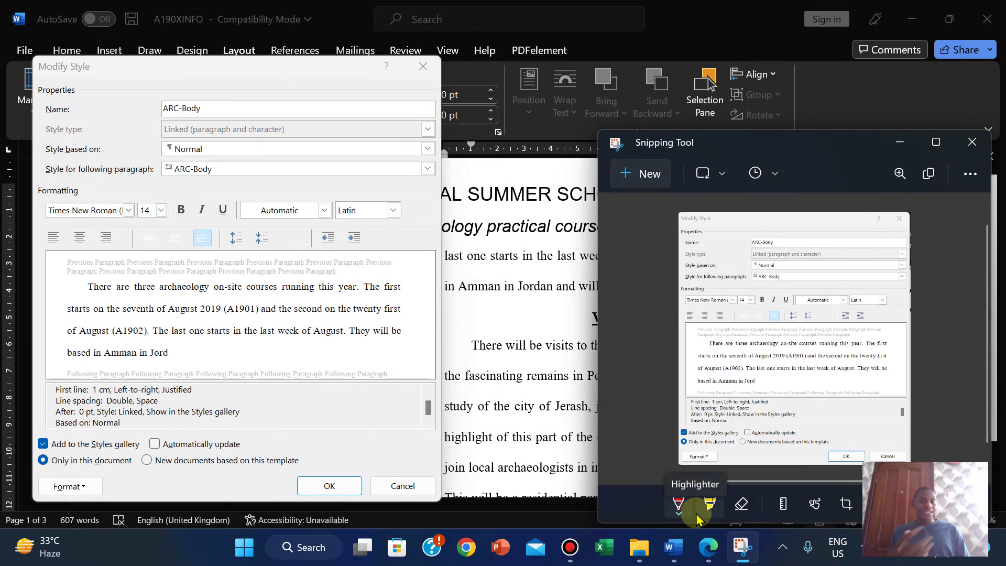
mouse_move(673, 547)
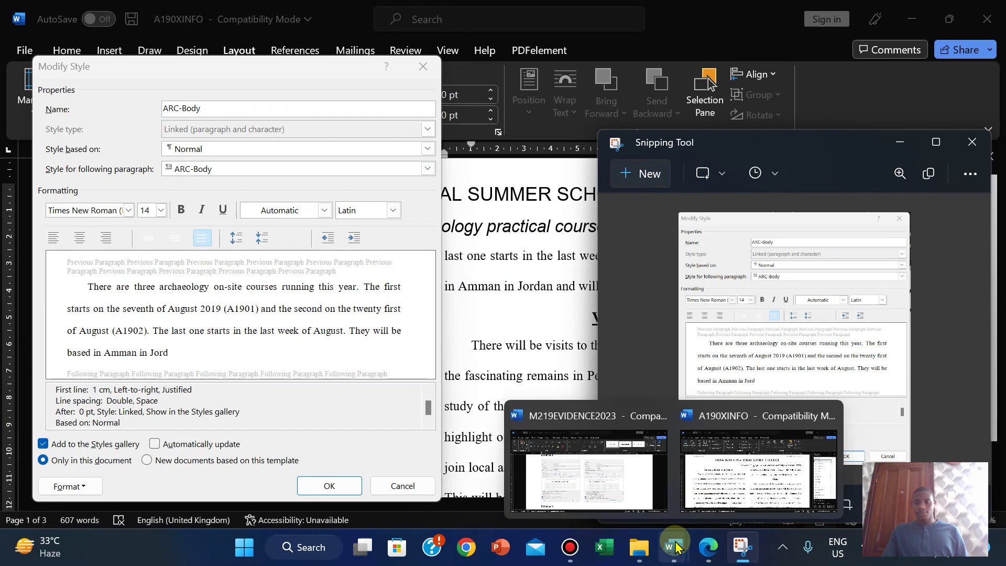
left_click(582, 480)
left_click(758, 472)
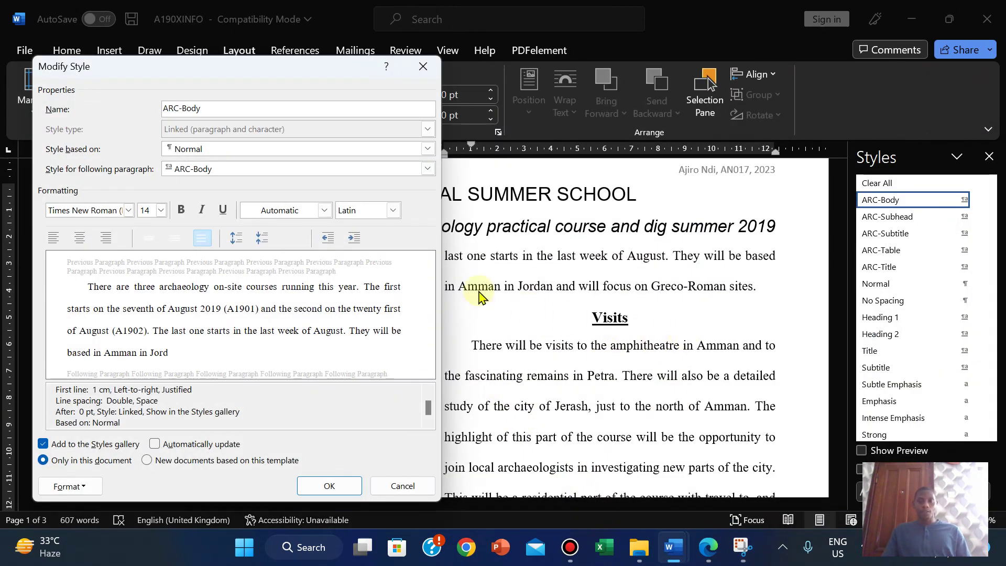
left_click(343, 484)
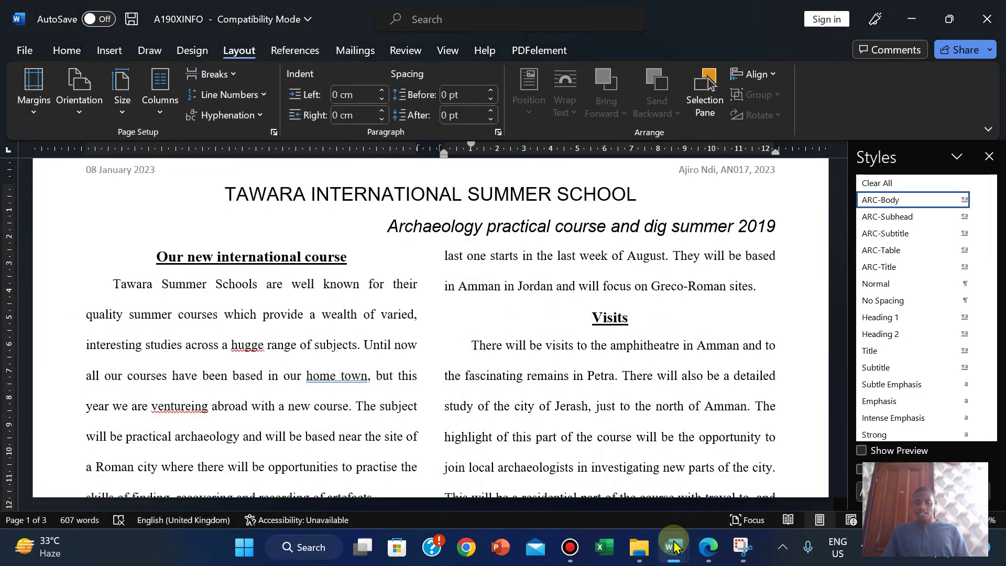
Step: In M219EVIDENCE2023, delete the old ARC-Body screenshot and paste the new, larger capture
mouse_move(673, 546)
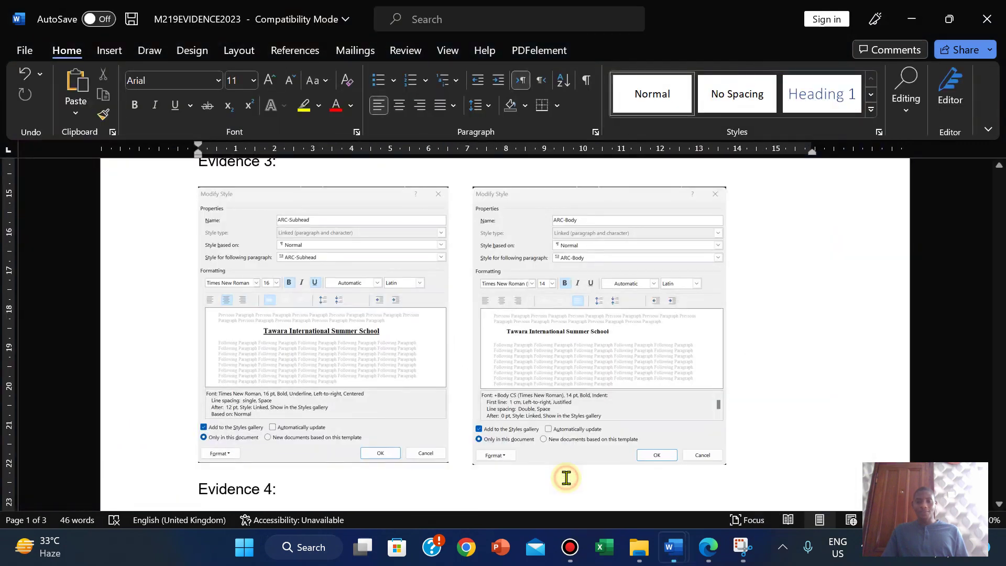
left_click(568, 483)
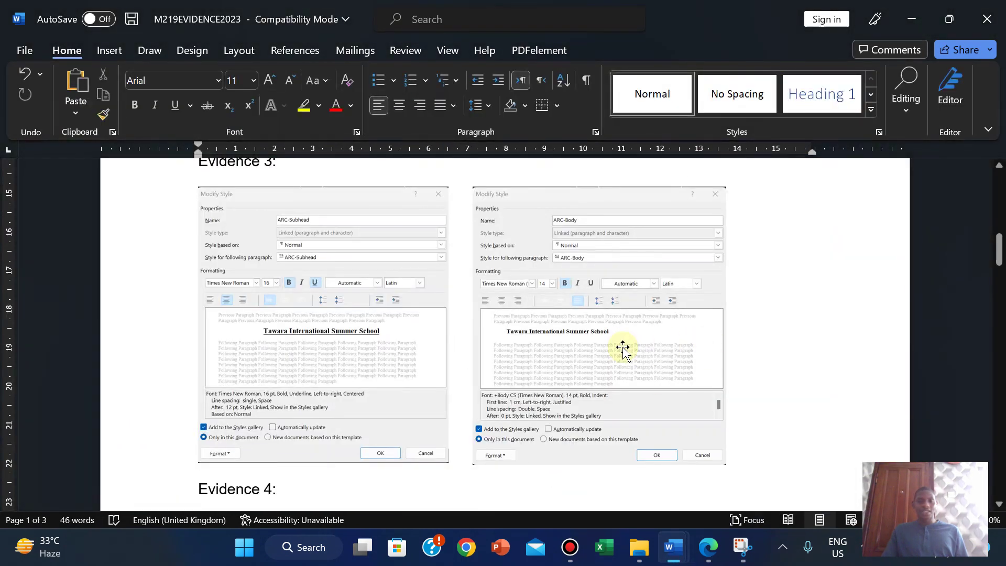
left_click(612, 254)
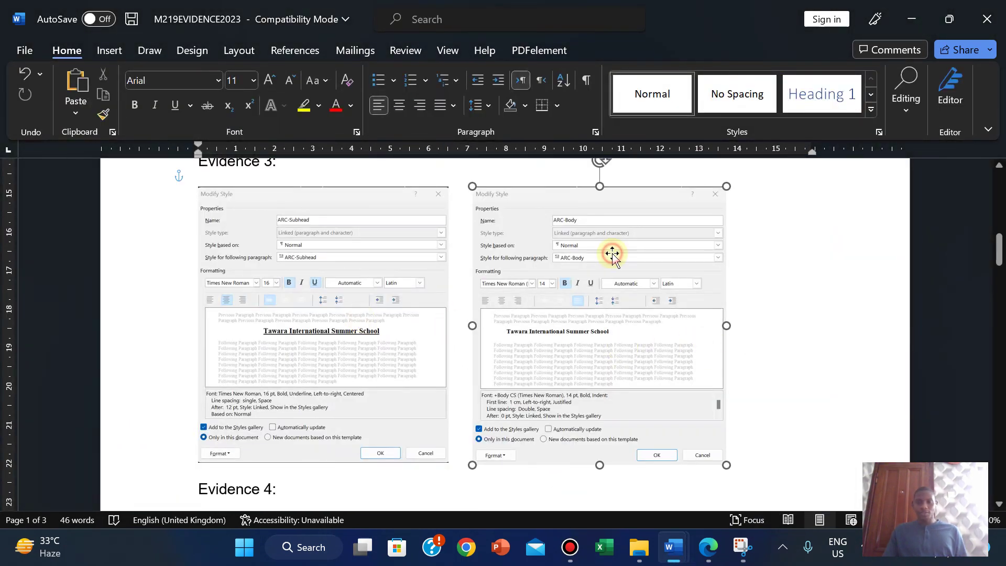
key("Delete")
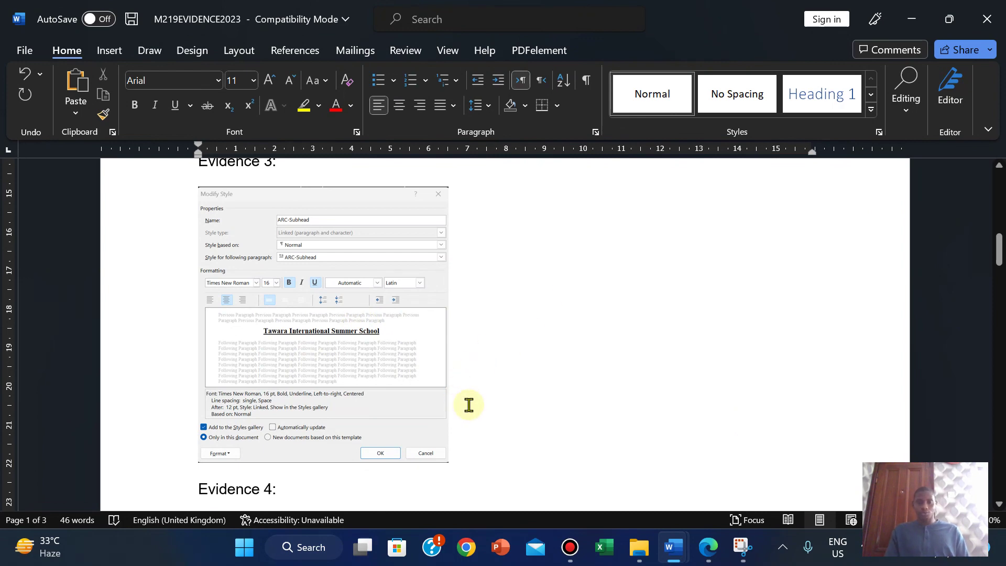
key("ctrl+v")
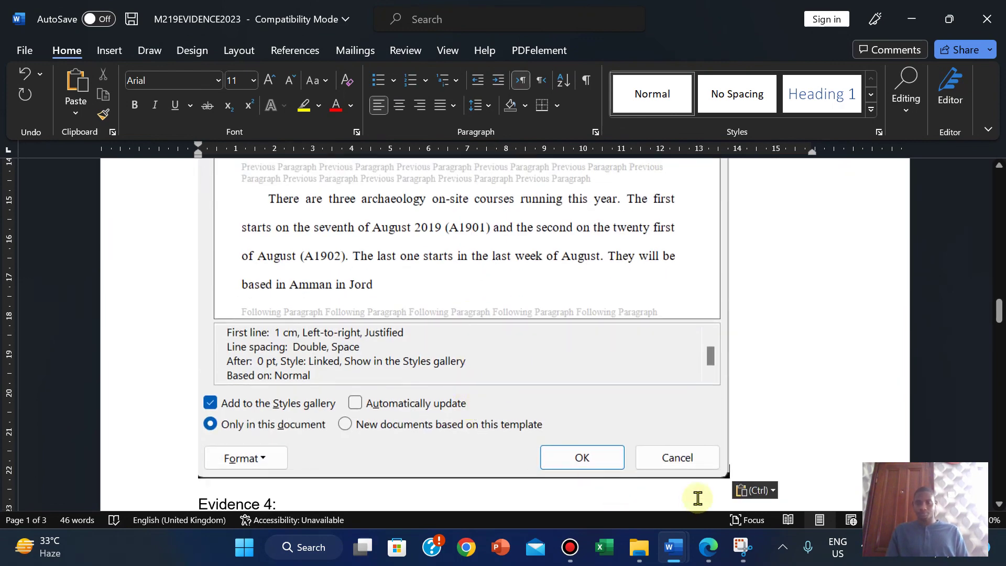
Step: Resize the new screenshot, set Square wrapping and place it beside the ARC-Subhead screenshot
left_click_drag(729, 478, 618, 314)
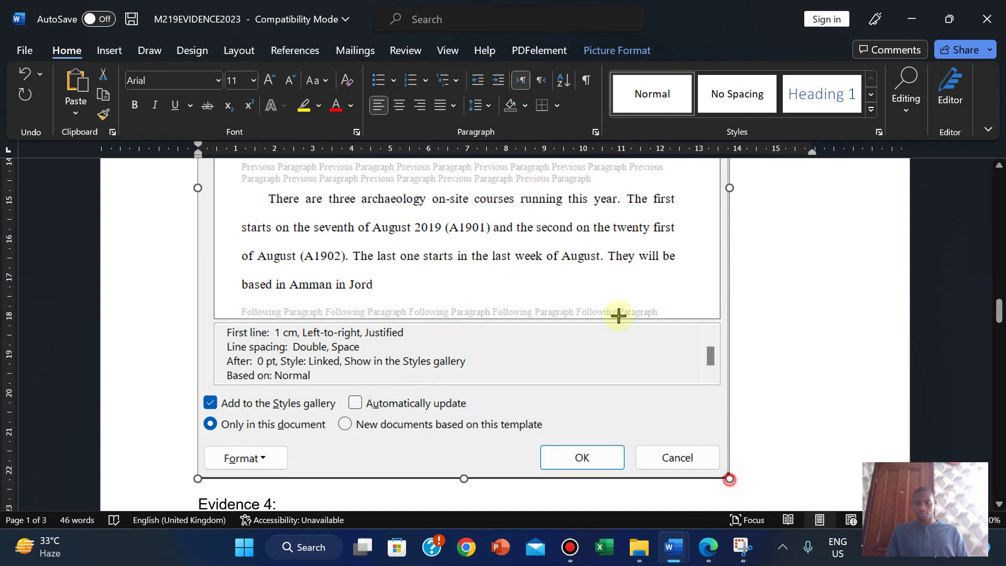
scroll(508, 213, "down", 8)
scroll(691, 193, "up", 8)
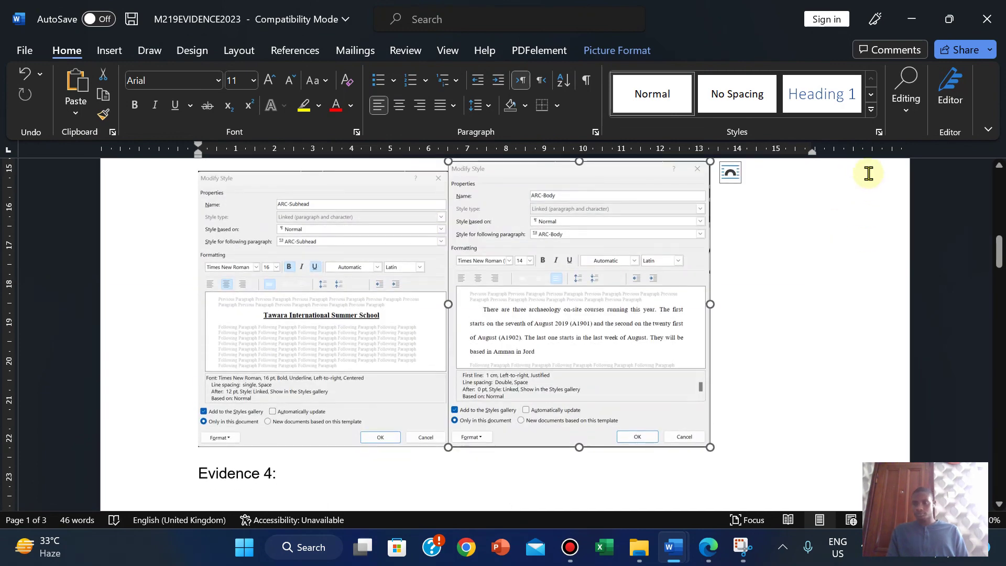
left_click(730, 171)
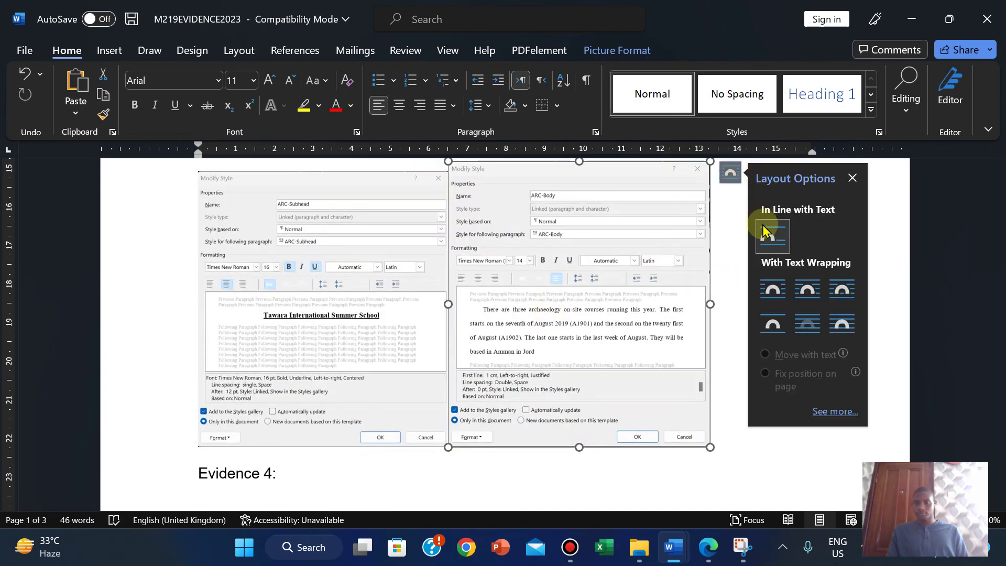
left_click(772, 289)
left_click_drag(611, 288, 638, 283)
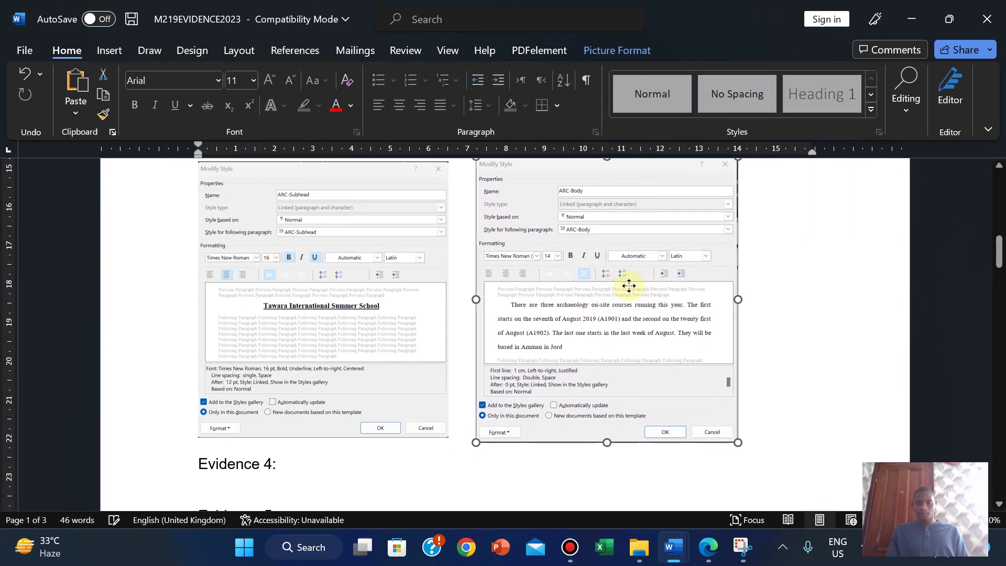
left_click_drag(998, 253, 998, 250)
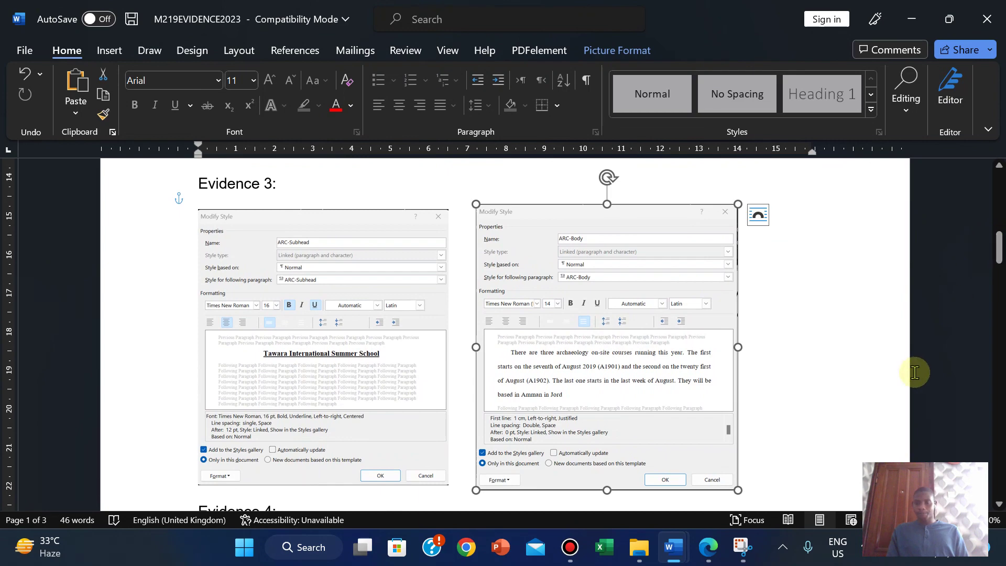
Step: Save the evidence document, deselect the picture and return to the exam paper PDF
left_click(20, 52)
left_click(44, 230)
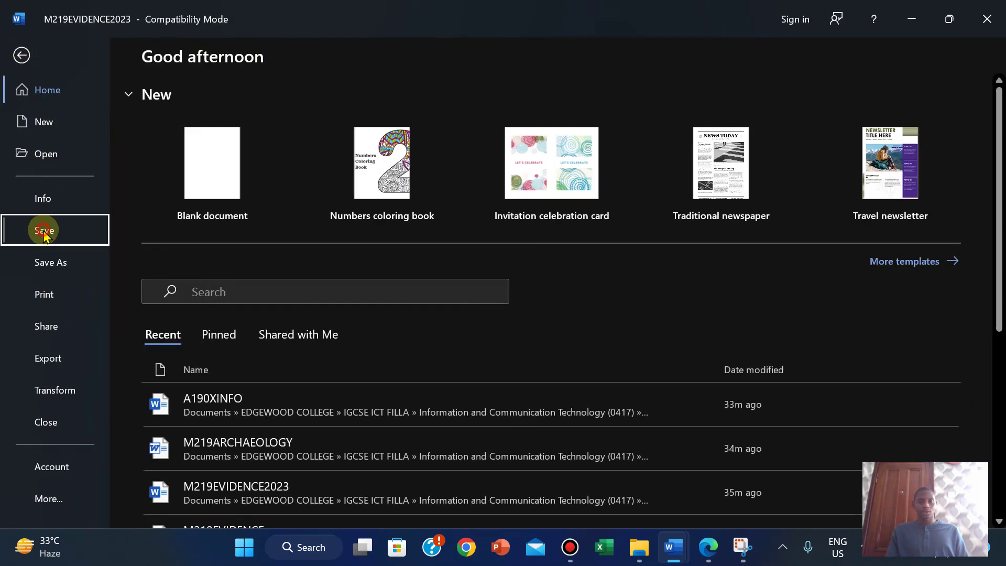
left_click(748, 375)
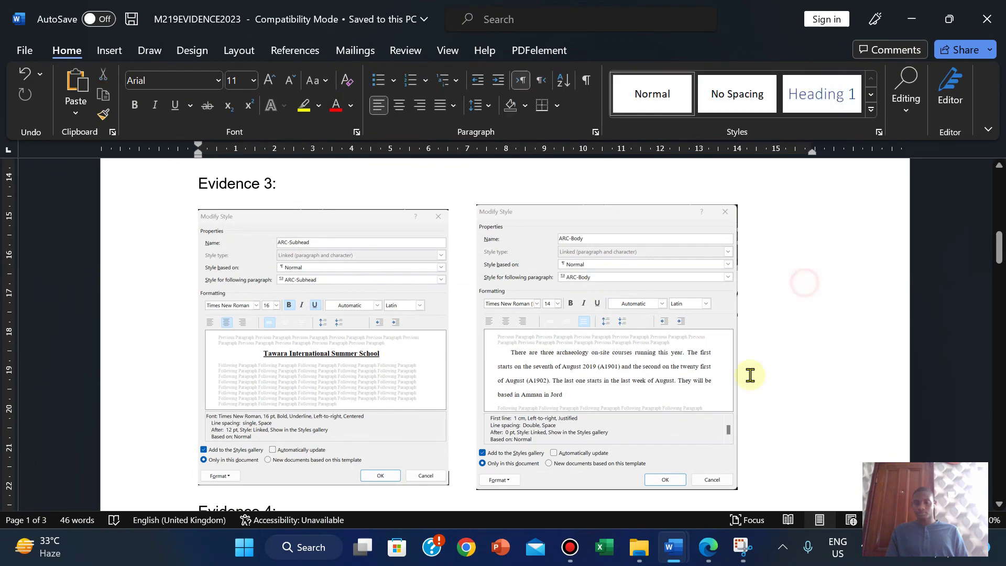
left_click(710, 557)
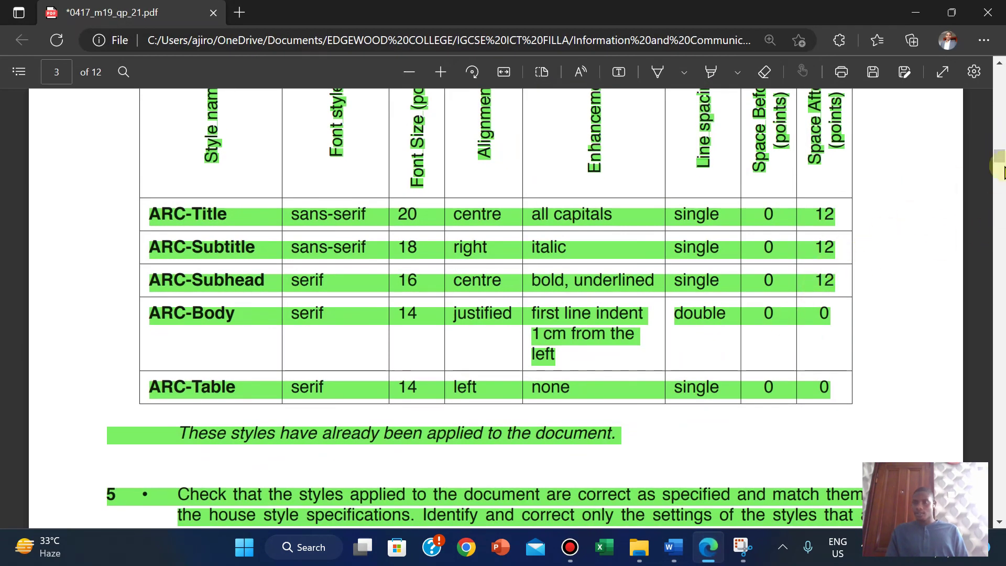
Step: Scroll the exam PDF from the house style table down to tasks 6–9
scroll(503, 242, "down", 10)
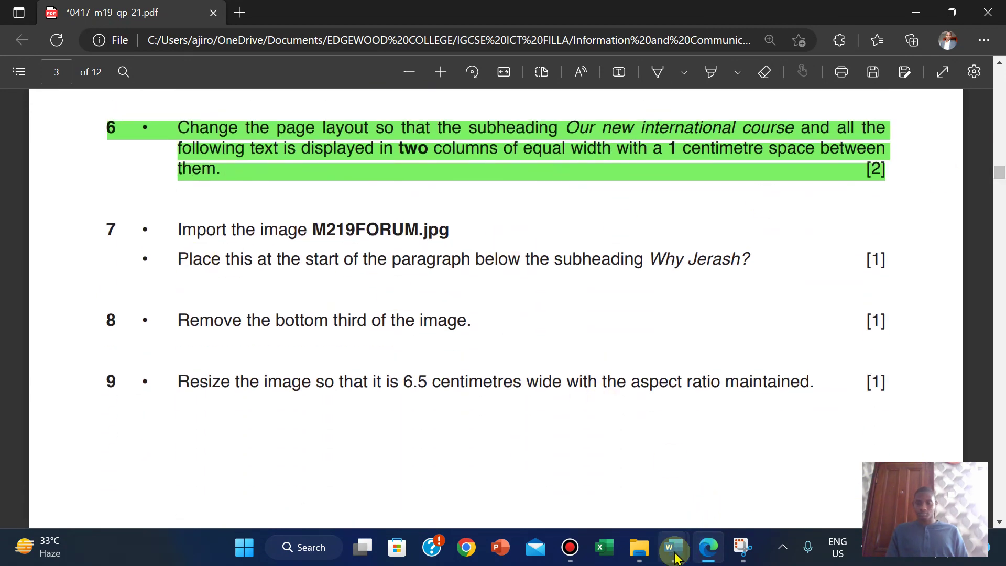
mouse_move(691, 535)
left_click(757, 469)
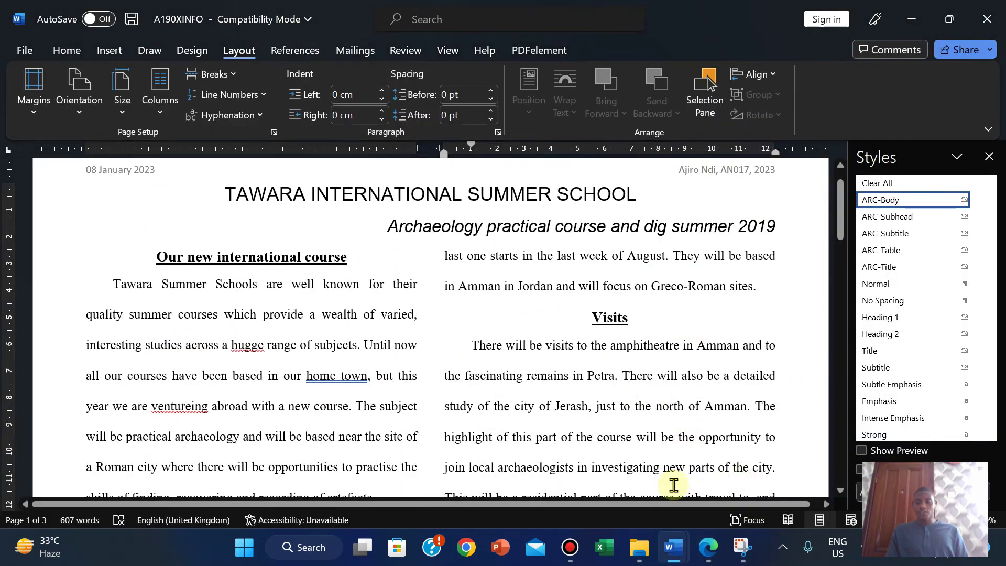
left_click(707, 547)
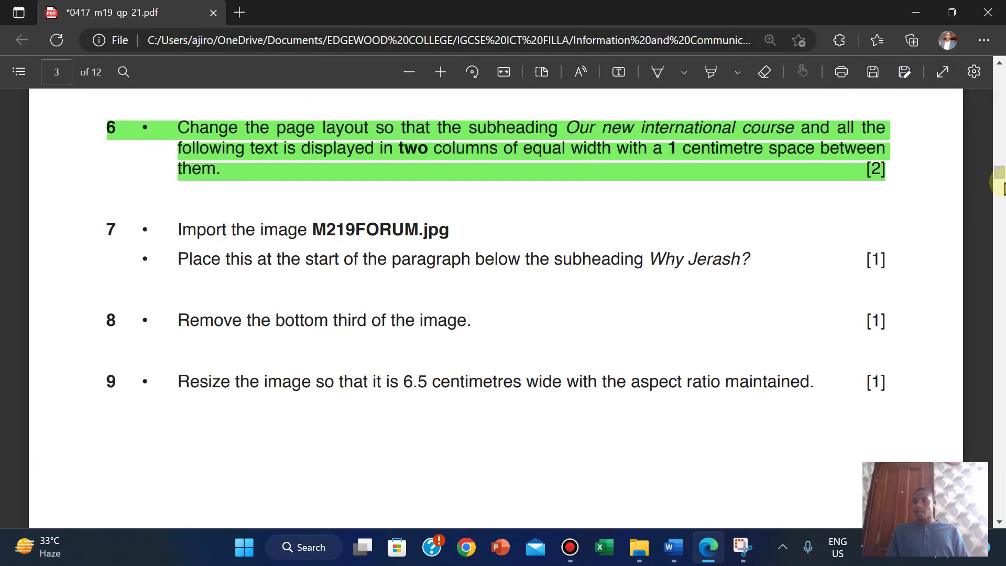
left_click_drag(1001, 180, 1000, 161)
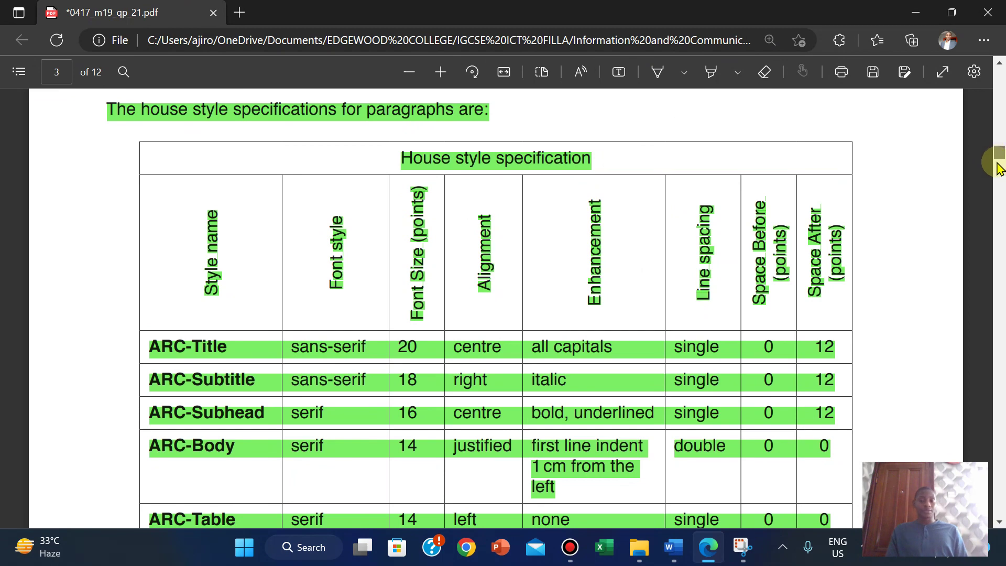
scroll(998, 167, "down", 3)
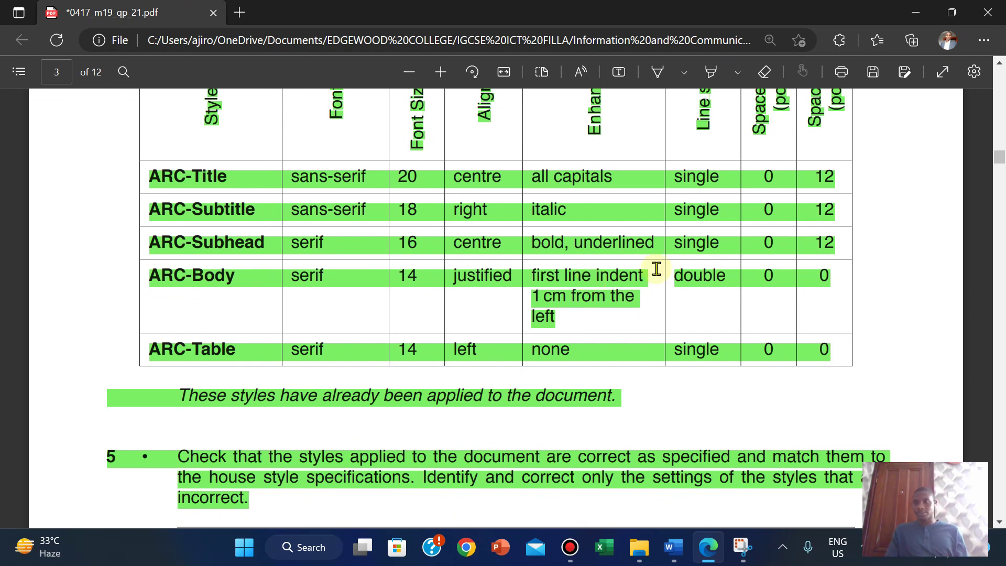
left_click_drag(995, 160, 993, 176)
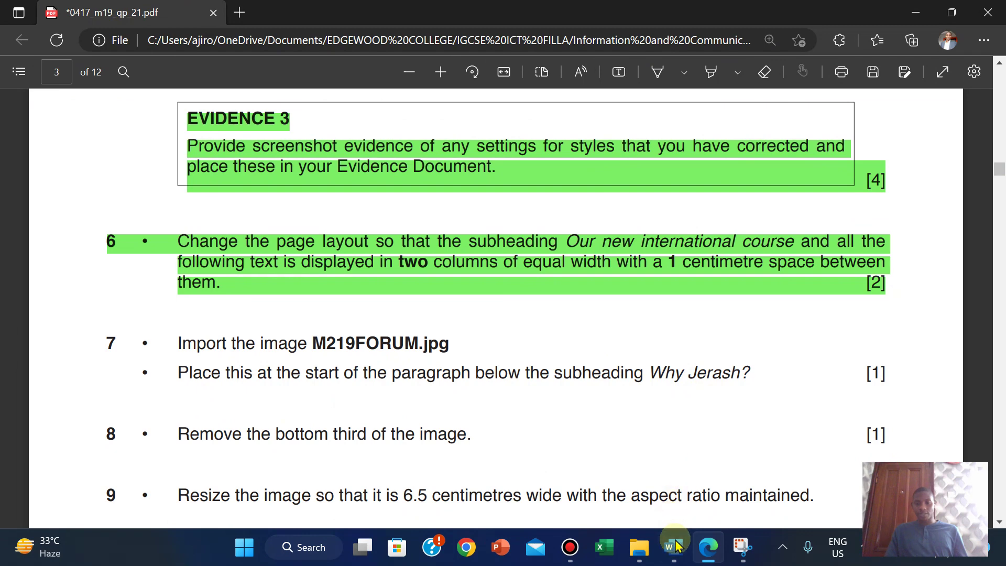
Step: Search the report for 'why jerash' and place the cursor before 'The city'
mouse_move(676, 546)
left_click(757, 466)
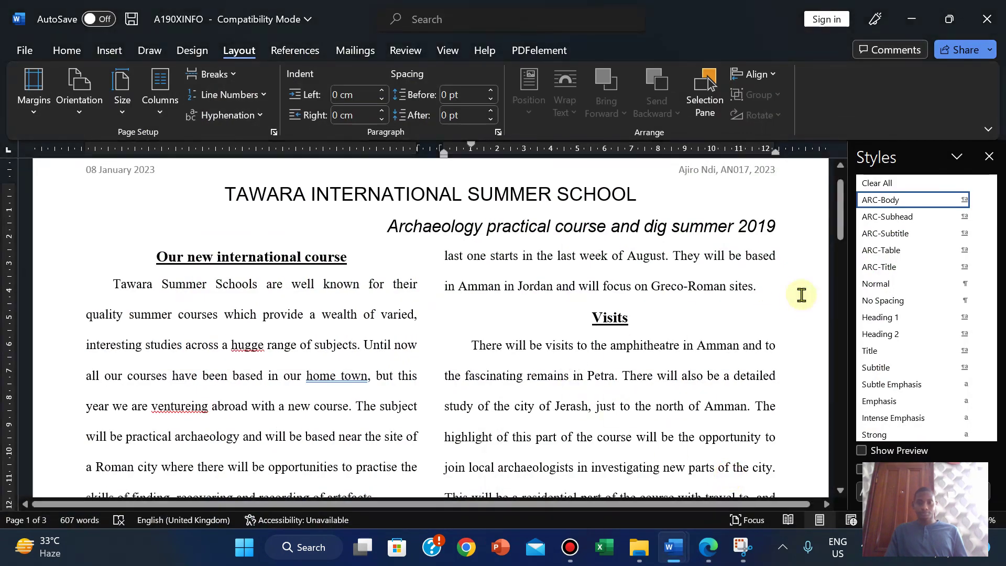
left_click(534, 287)
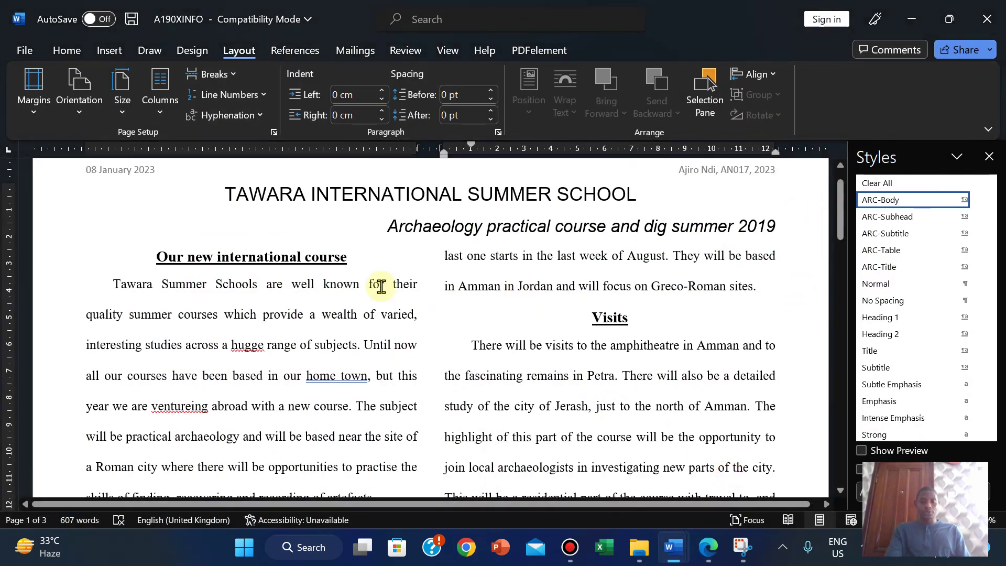
key("ctrl+f")
type("why")
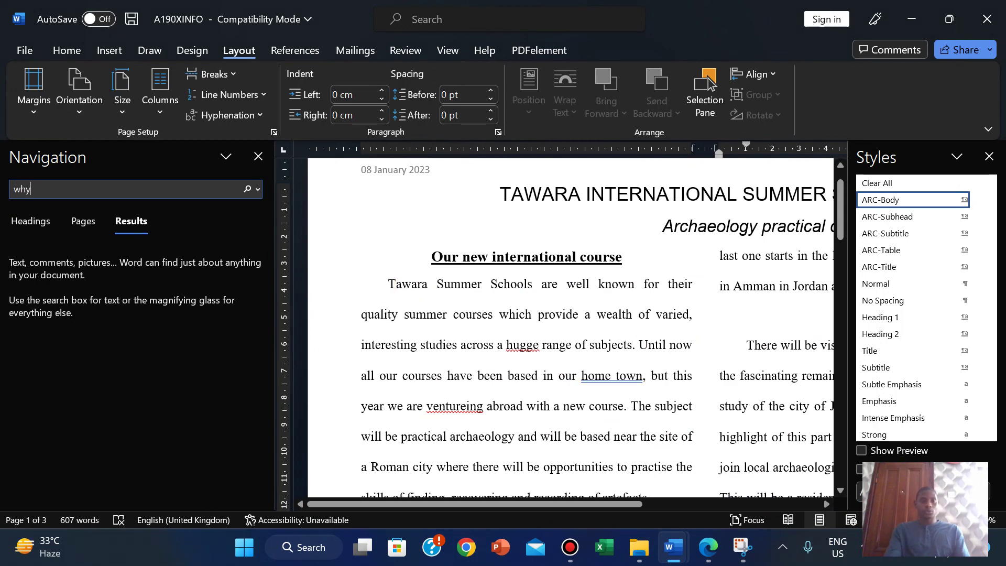
type(" jerash")
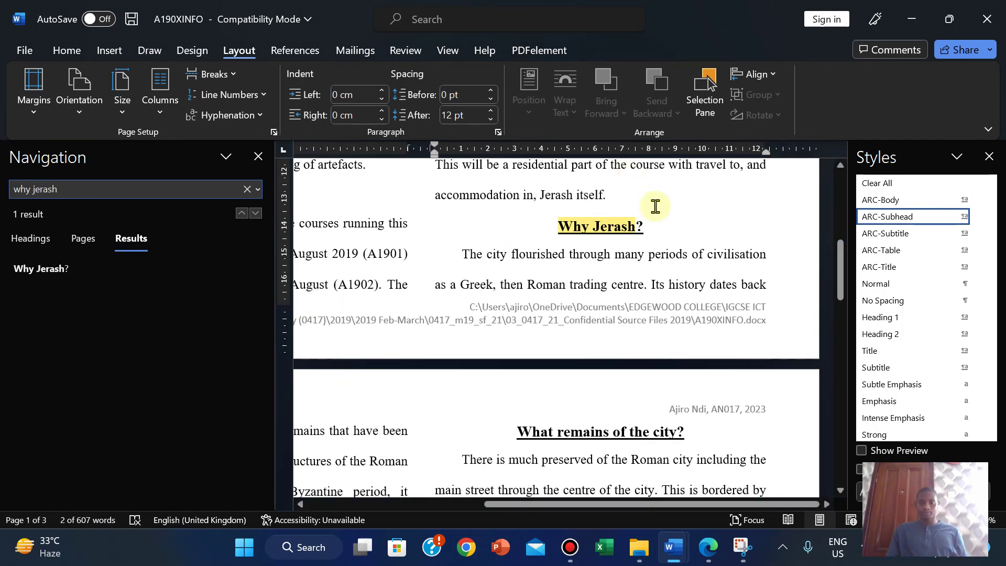
left_click(466, 259)
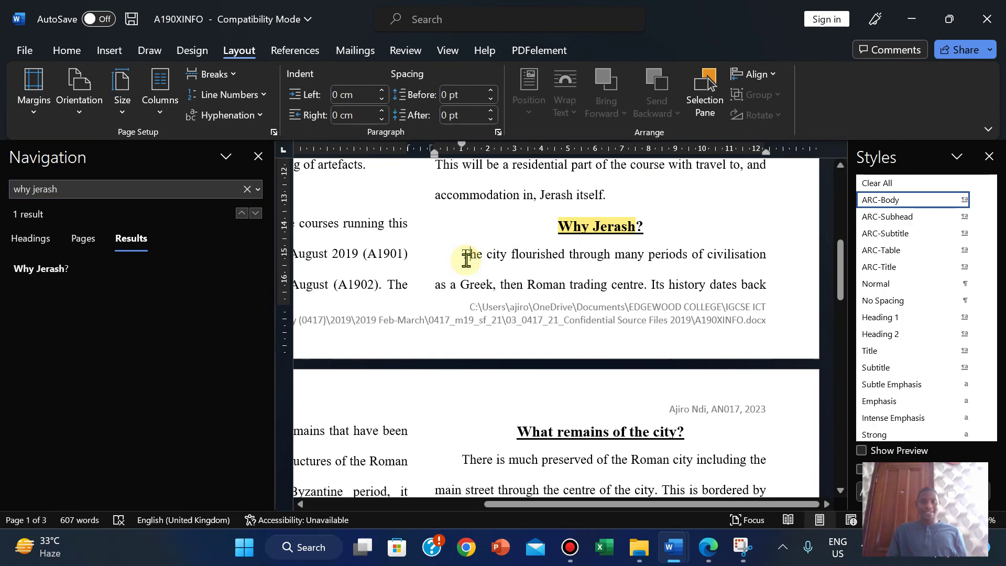
left_click(258, 156)
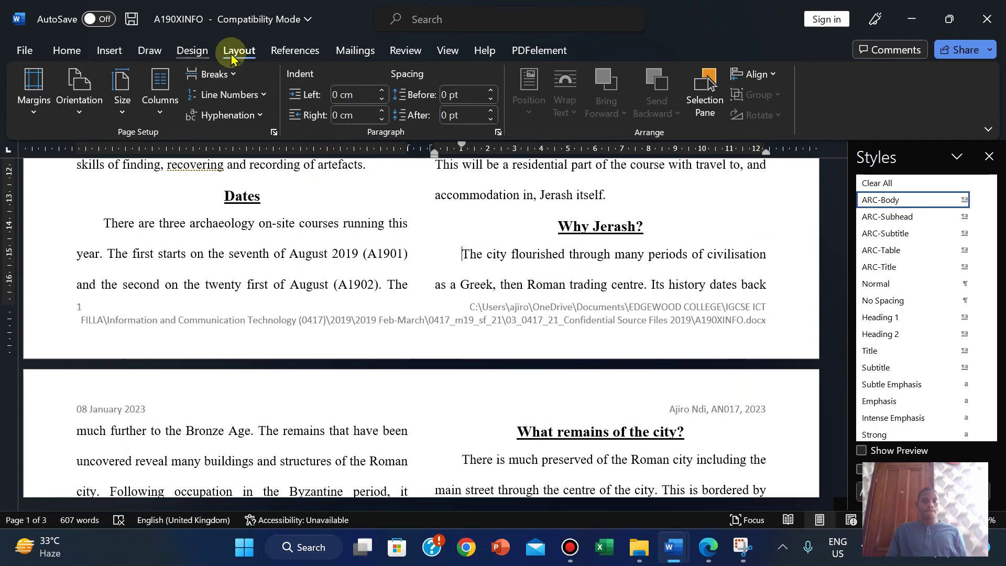
Step: Insert the M219FORUM picture from this device there, then return to the exam PDF
left_click(111, 51)
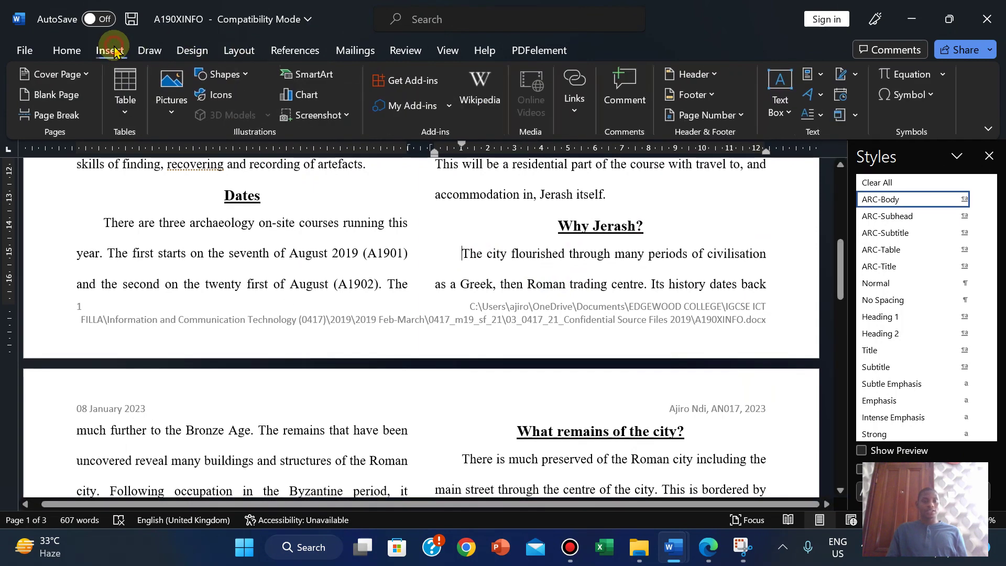
left_click(171, 86)
left_click(202, 158)
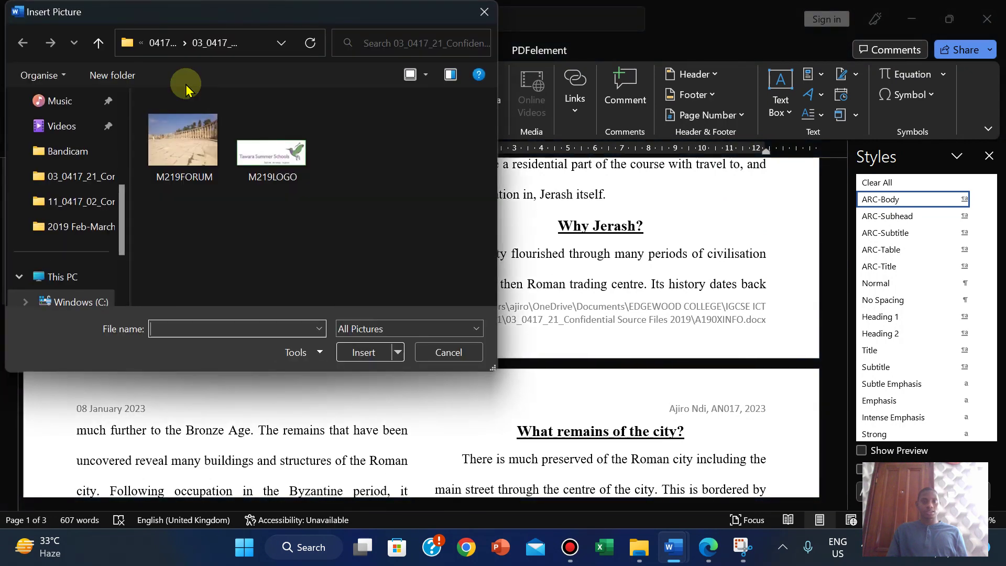
left_click(188, 137)
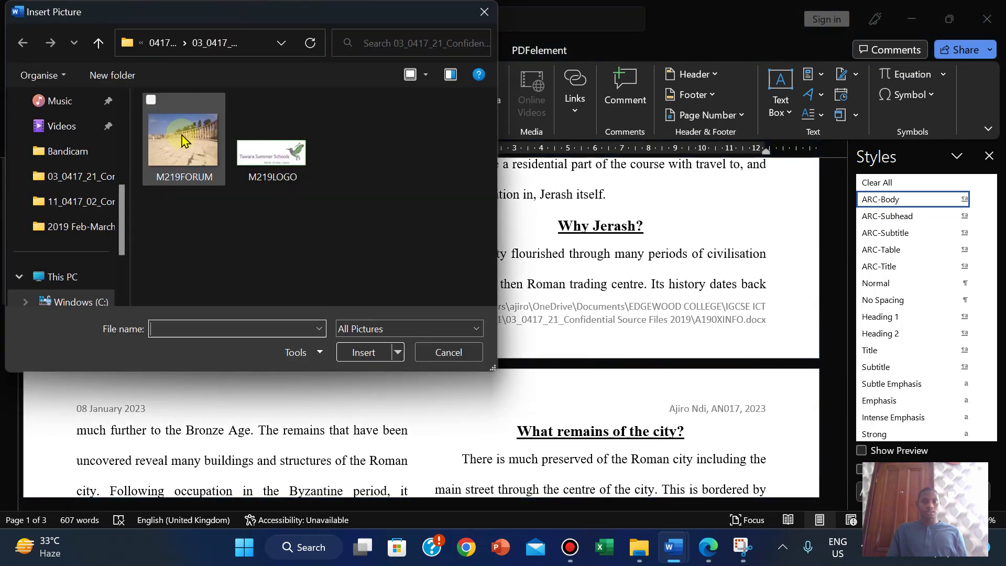
left_click(369, 357)
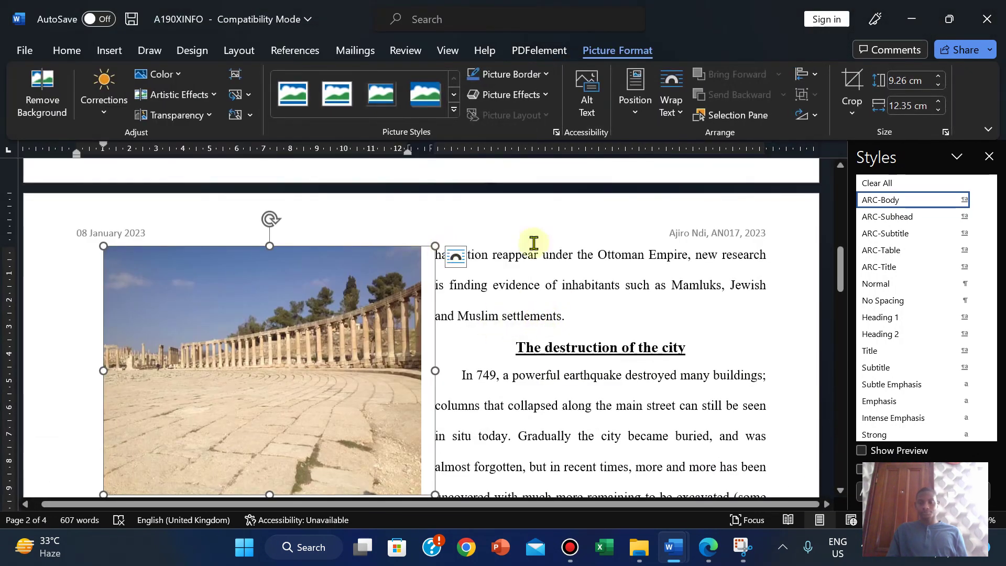
left_click_drag(843, 255, 840, 274)
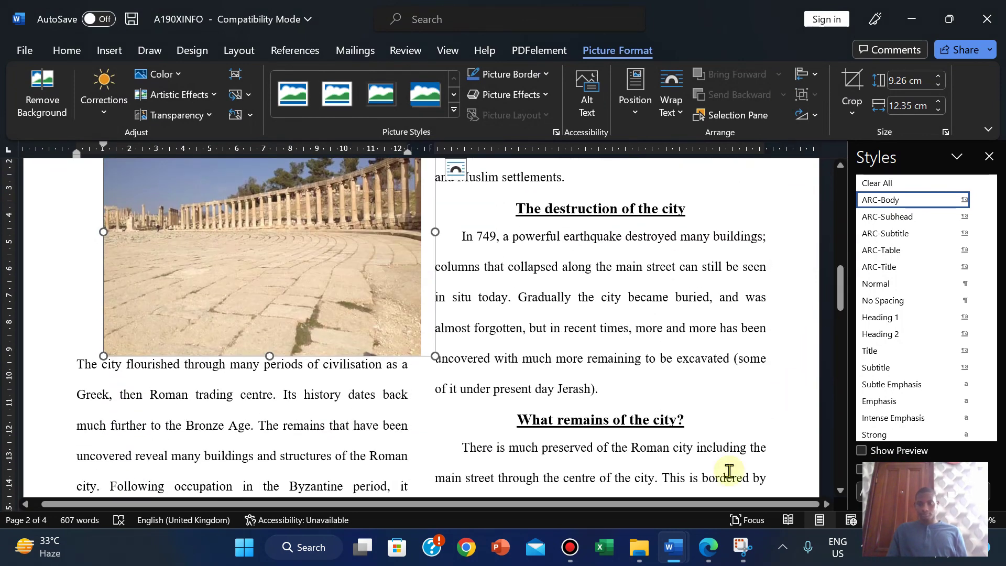
left_click(707, 547)
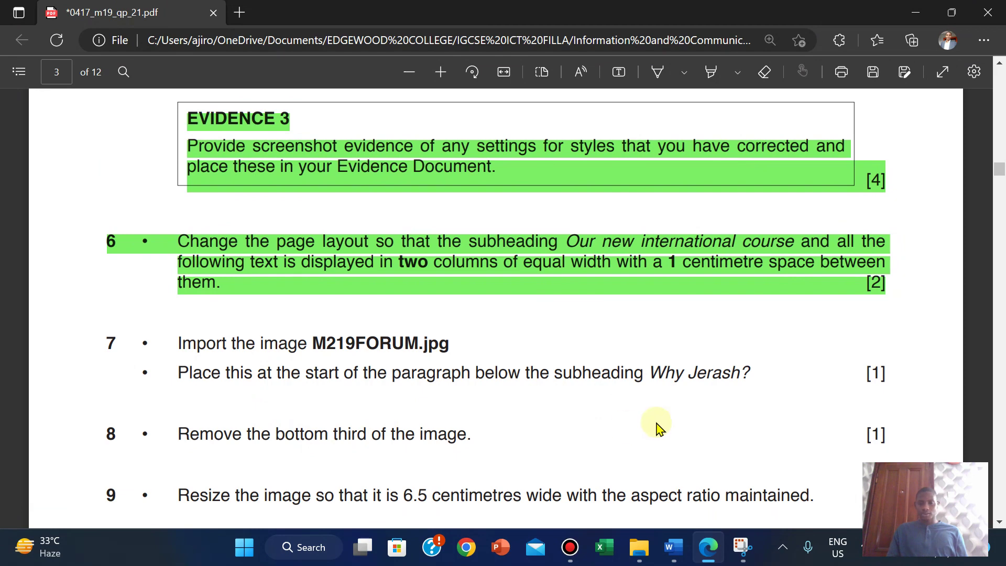
Step: Check the inserted image in the A190XINFO report, then return to the exam PDF
mouse_move(673, 548)
left_click(761, 476)
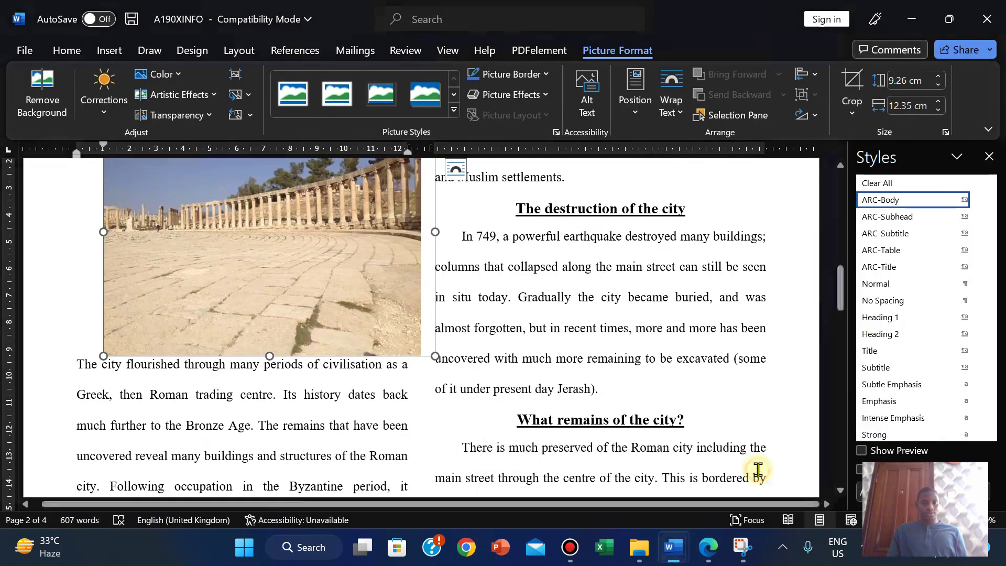
left_click_drag(839, 301, 842, 280)
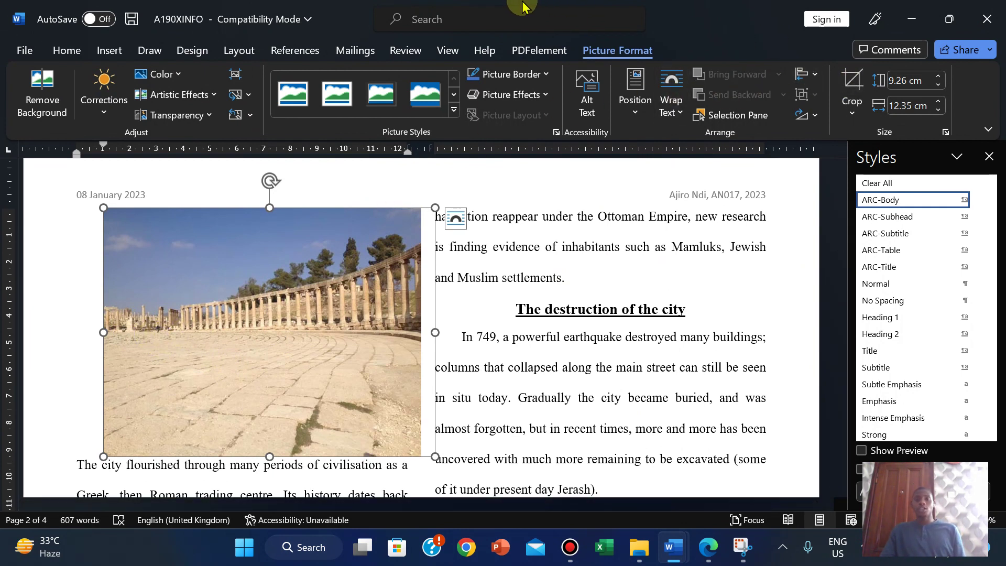
mouse_move(527, 6)
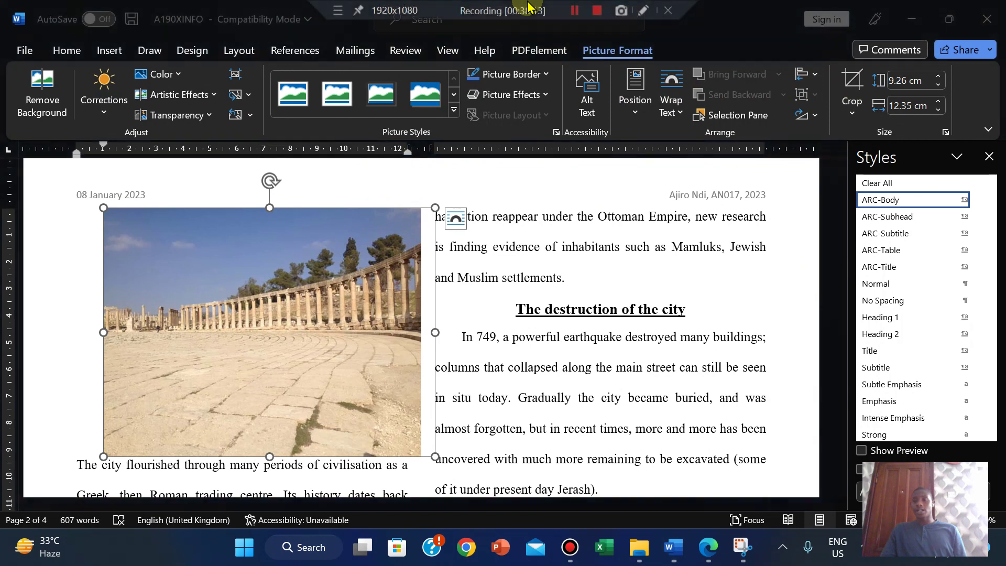
left_click(570, 12)
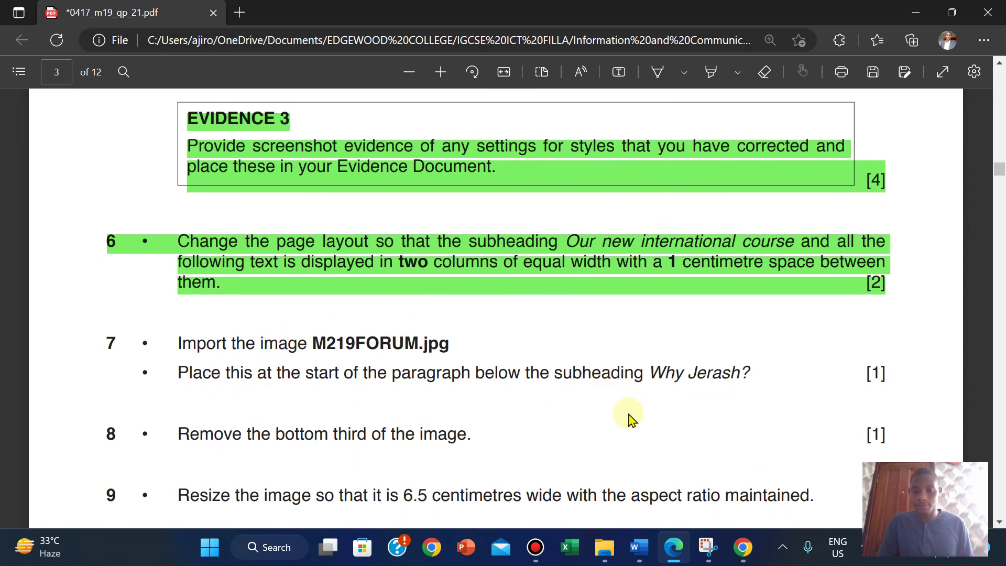
mouse_move(638, 547)
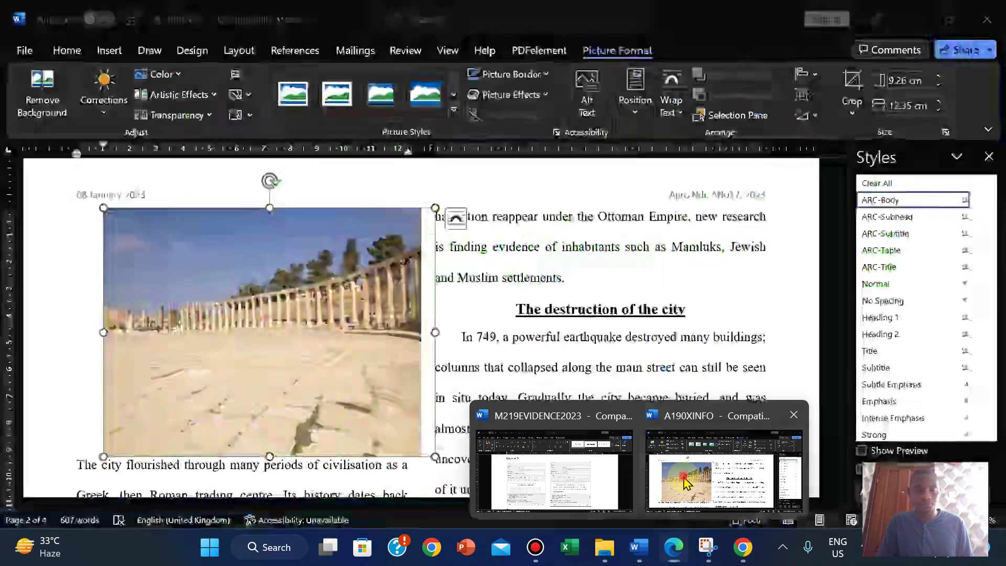
left_click(683, 476)
mouse_move(673, 547)
left_click(675, 503)
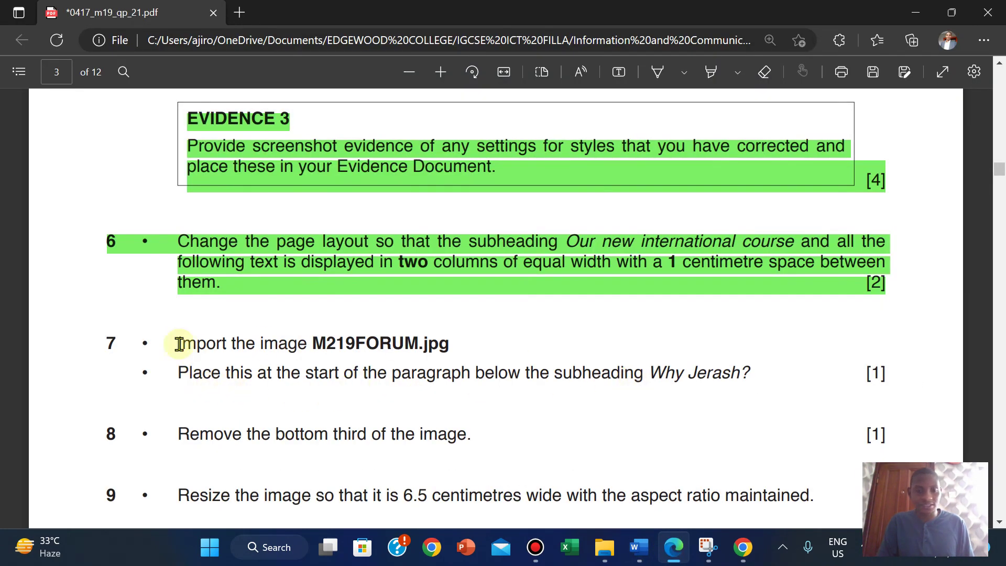
Step: Highlight task 7's two import-and-place lines in yellow
left_click_drag(113, 340, 890, 382)
mouse_move(918, 296)
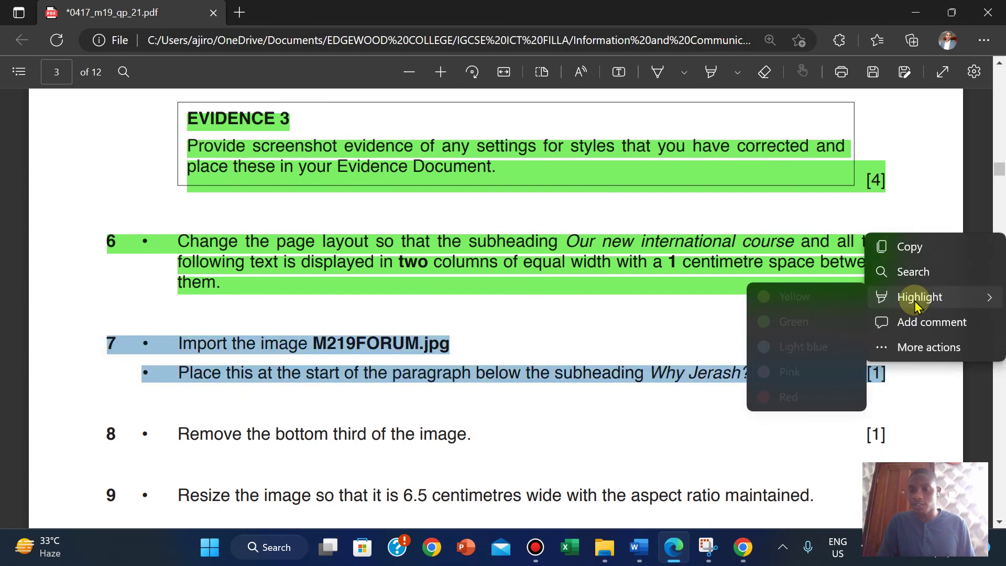
left_click(814, 305)
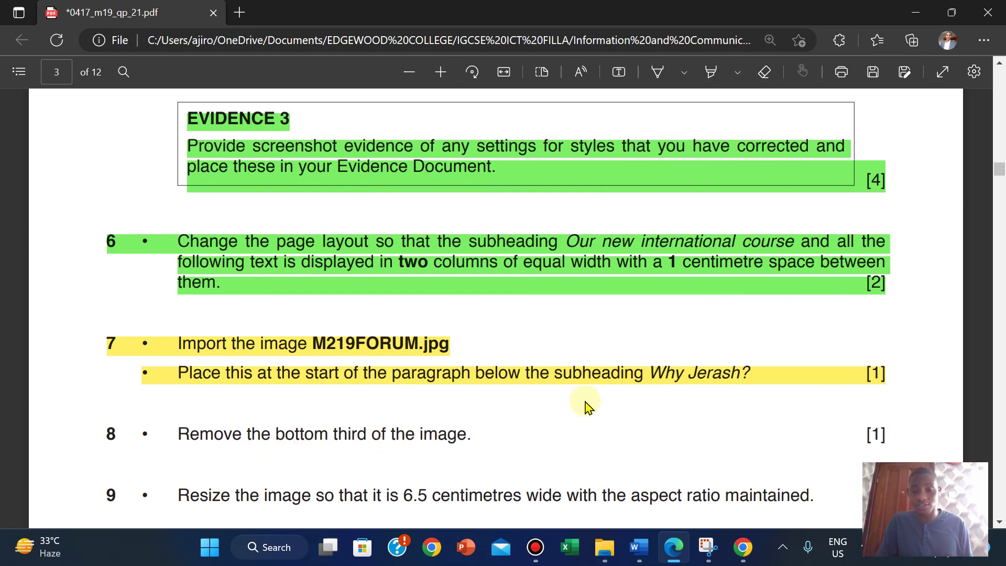
Step: Bring Chrome's photographymad.com Rule of Thirds page to the front
left_click(744, 547)
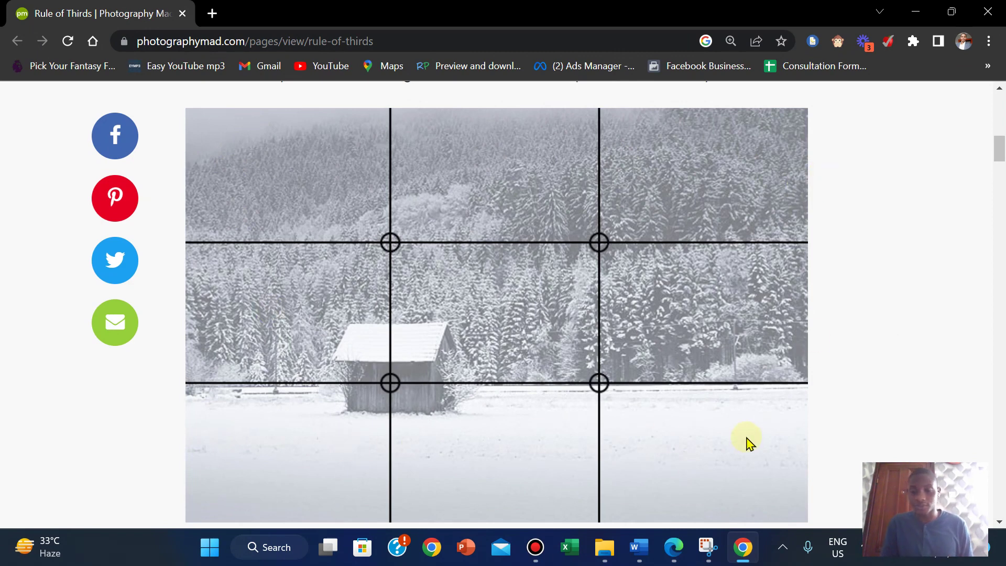
Step: Crop the bottom off the ruins picture in A190XINFO so its height drops from 9.26 cm to 7.11 cm
mouse_move(637, 547)
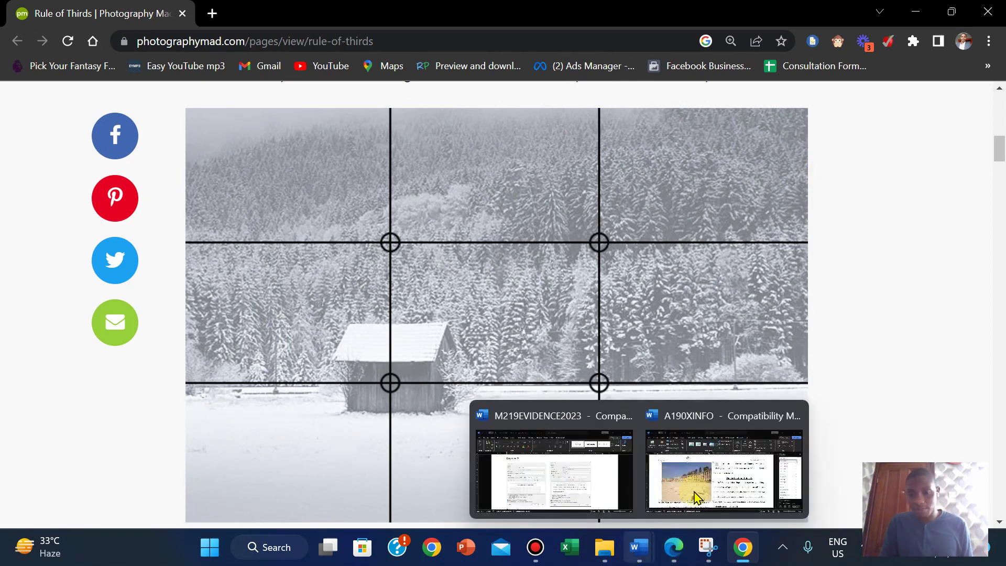
left_click(696, 498)
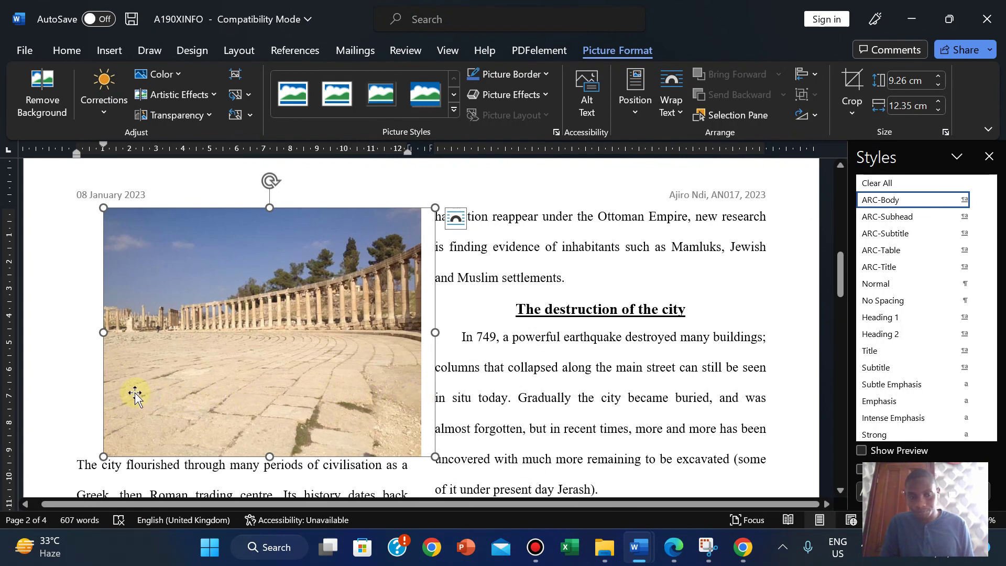
left_click(852, 79)
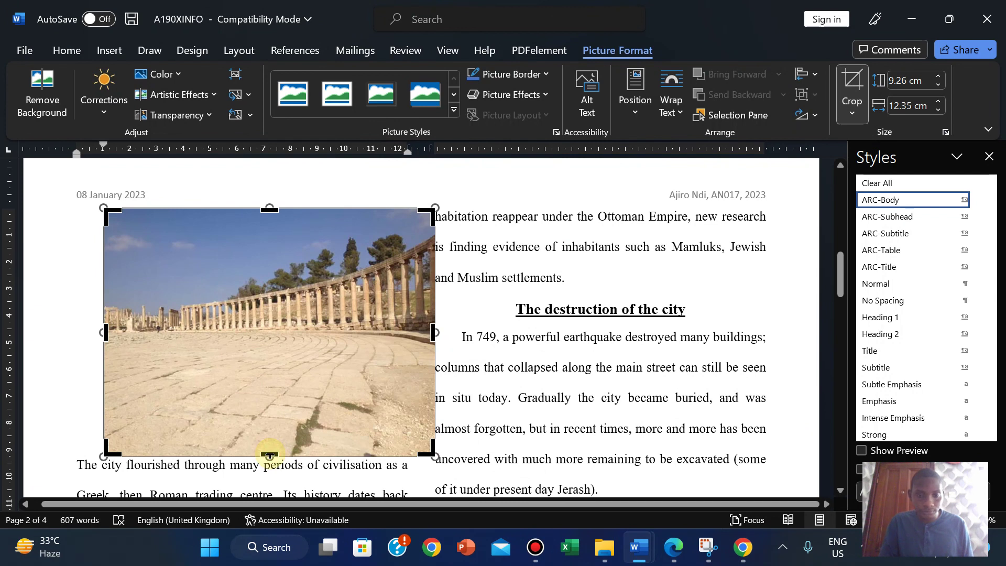
left_click_drag(270, 451, 271, 399)
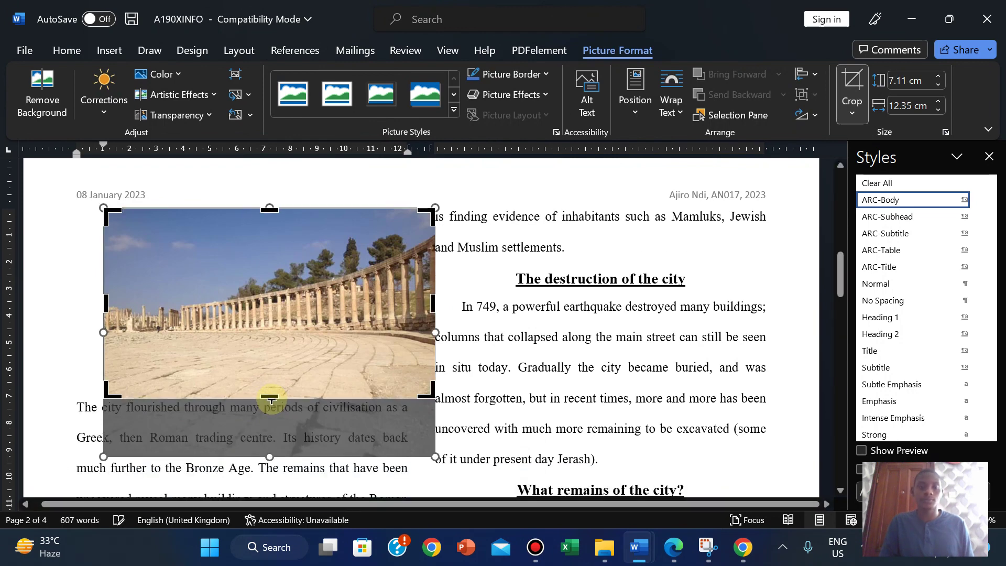
left_click(849, 81)
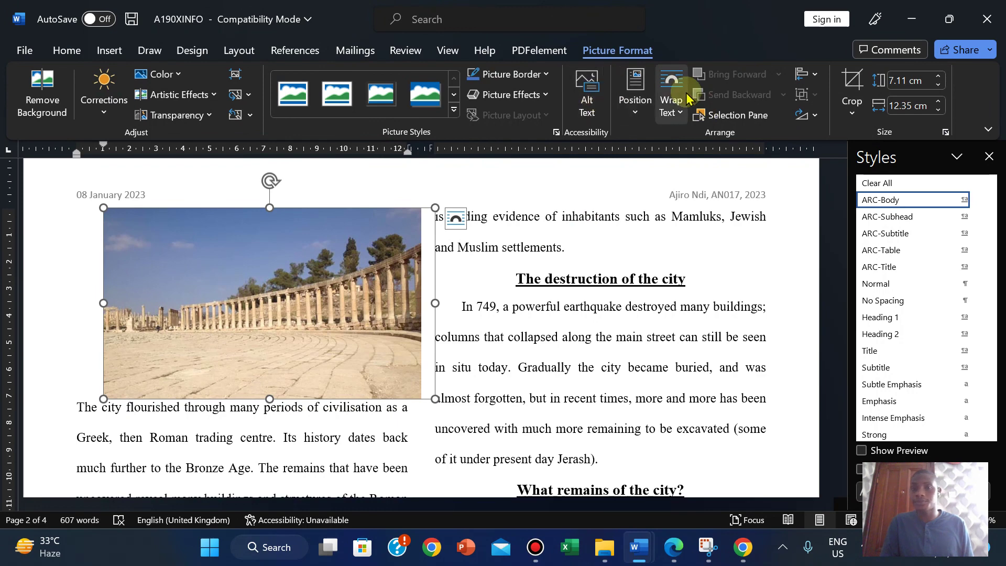
mouse_move(645, 555)
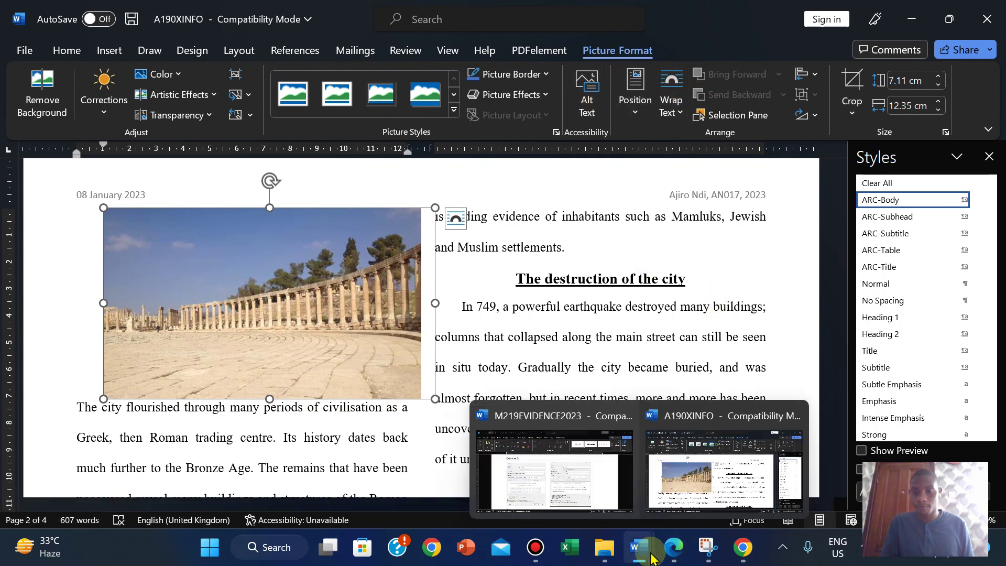
left_click(675, 546)
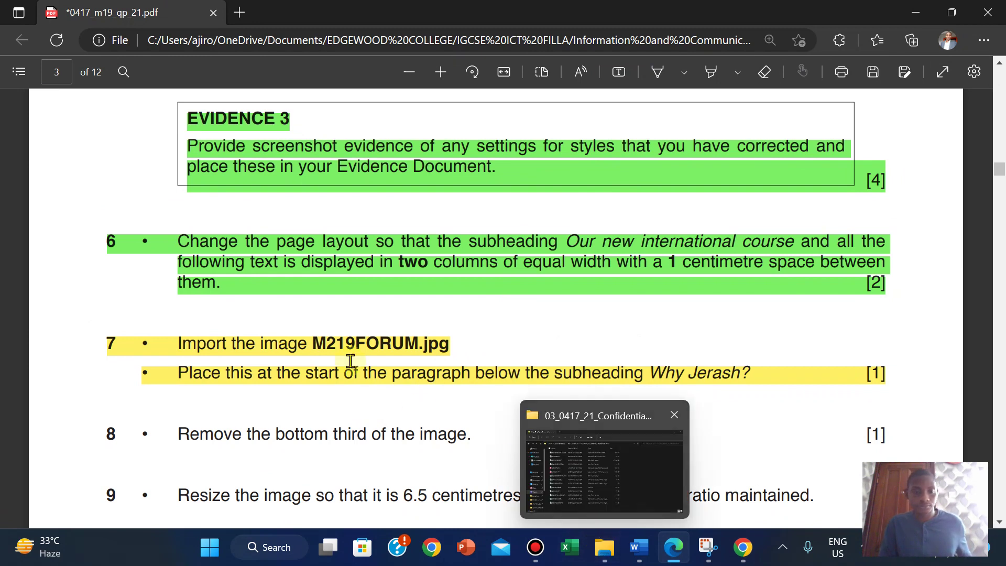
Step: Highlight question 8's line in yellow on the exam PDF and scroll down to question 9
left_click_drag(102, 431, 891, 445)
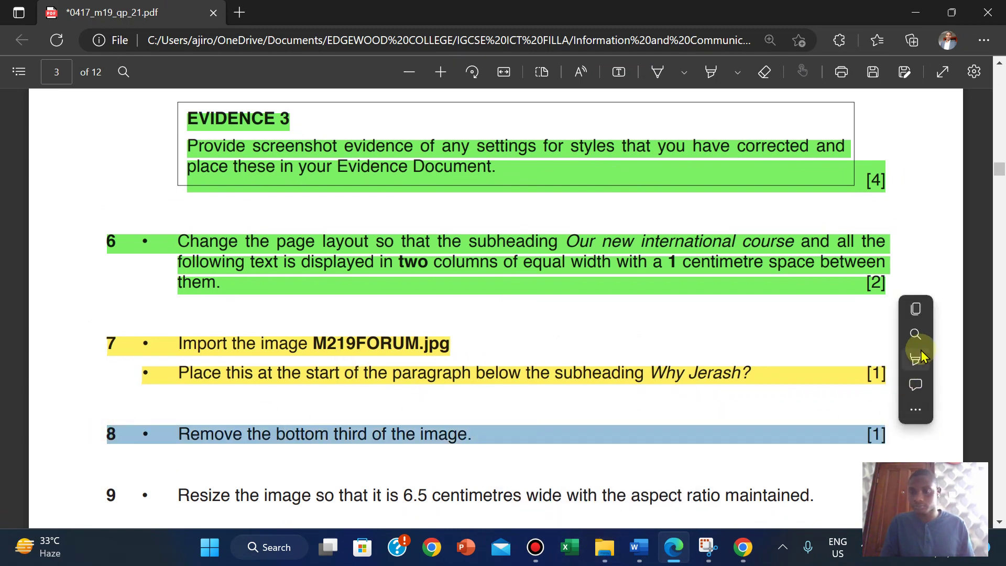
mouse_move(920, 356)
left_click(776, 356)
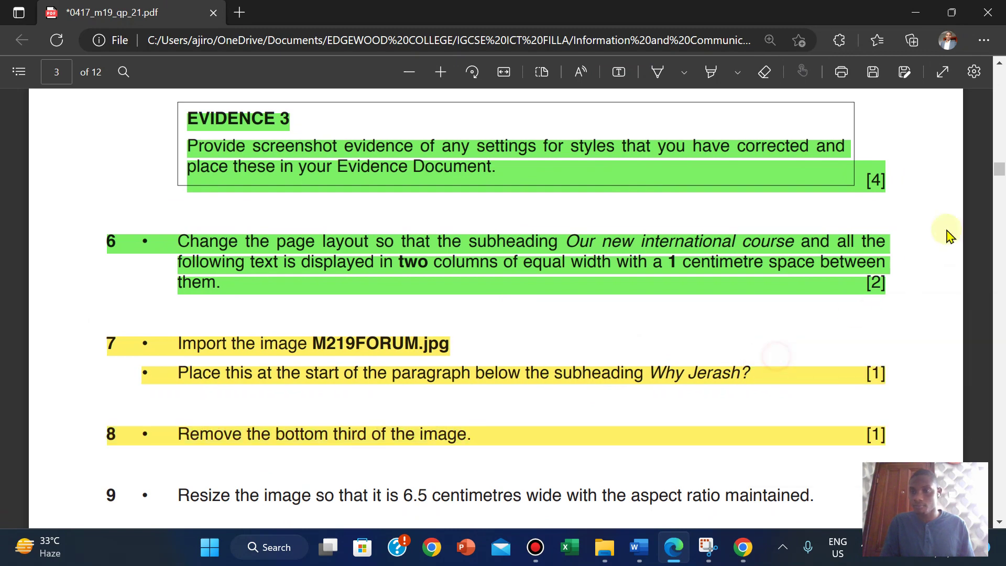
left_click_drag(999, 173, 1000, 180)
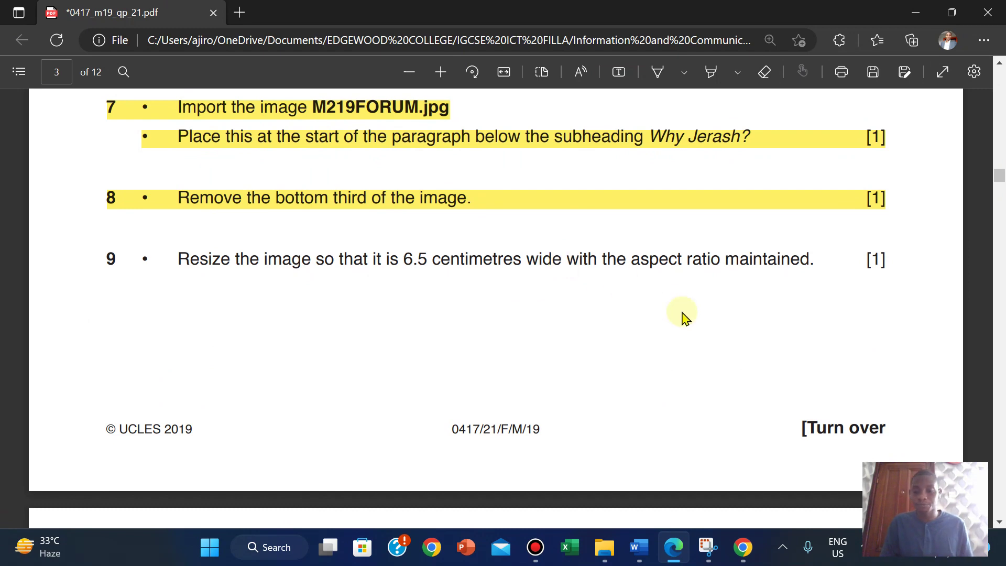
Step: Step the ruins picture's Width down to 6.5 cm proportionally, leaving it 3.74 cm high
mouse_move(640, 546)
left_click(716, 468)
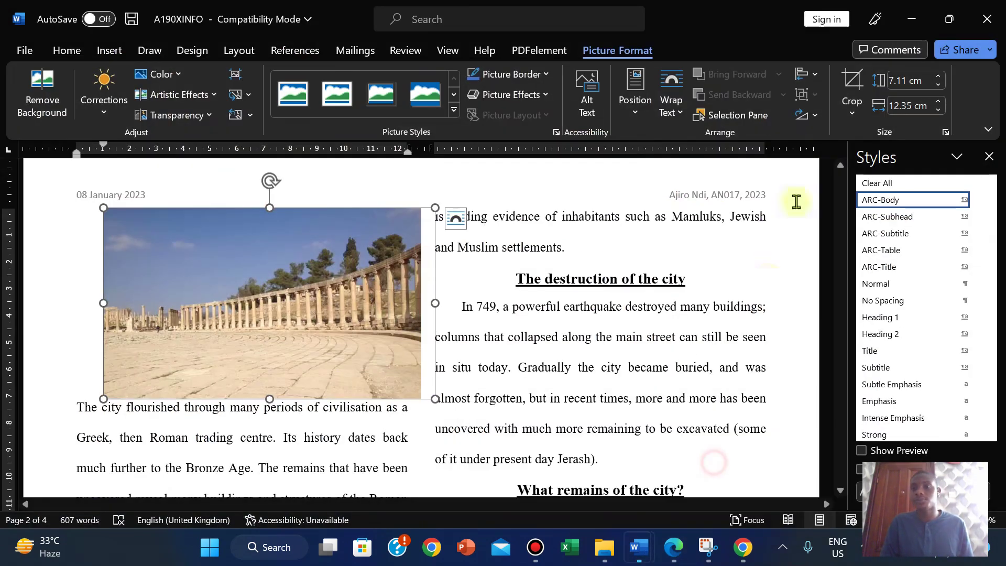
left_click(939, 109)
left_click(939, 109)
left_click(939, 109)
left_click(939, 109)
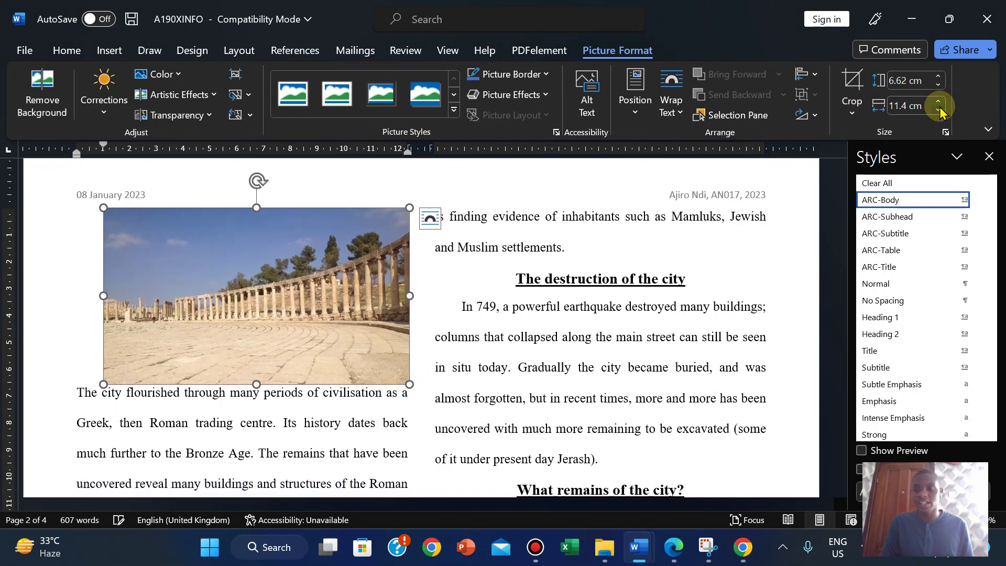
left_click(939, 109)
left_click(939, 109)
left_click(939, 109)
left_click(939, 109)
left_click(938, 109)
left_click(939, 109)
left_click(938, 109)
left_click(939, 109)
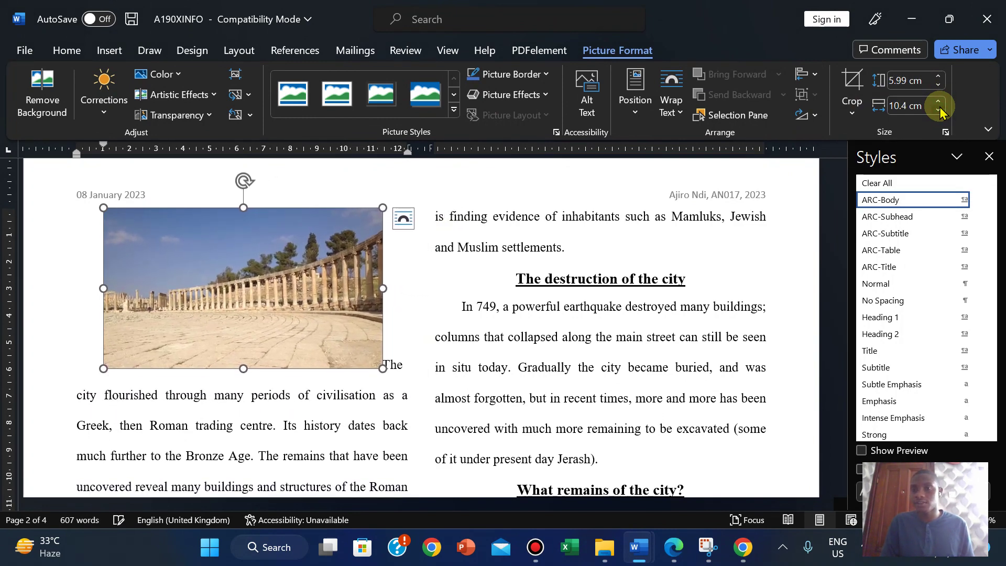
left_click(938, 109)
left_click(939, 109)
left_click(939, 109)
left_click(938, 108)
left_click(938, 109)
left_click(938, 109)
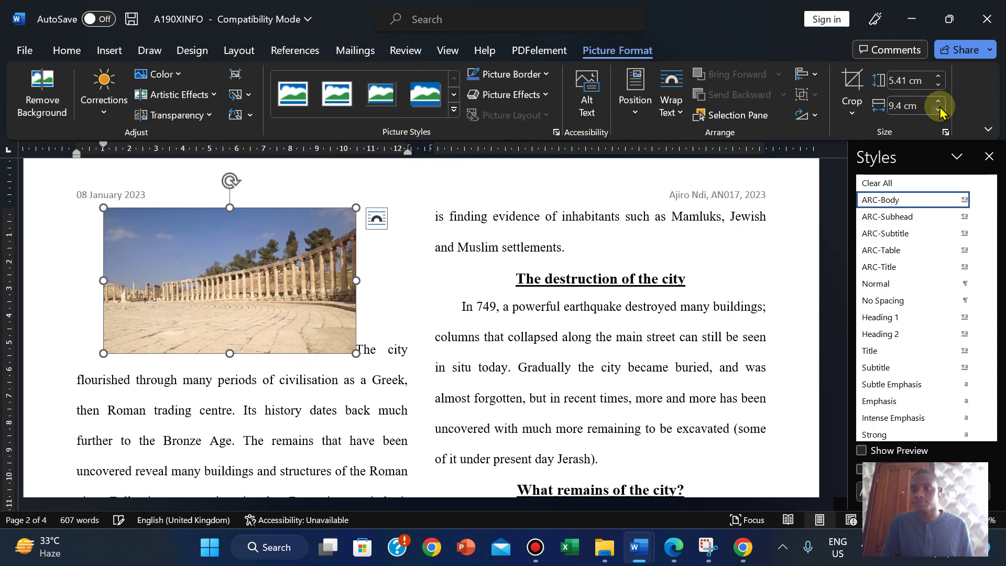
left_click(939, 109)
left_click(938, 109)
left_click(938, 109)
left_click(938, 109)
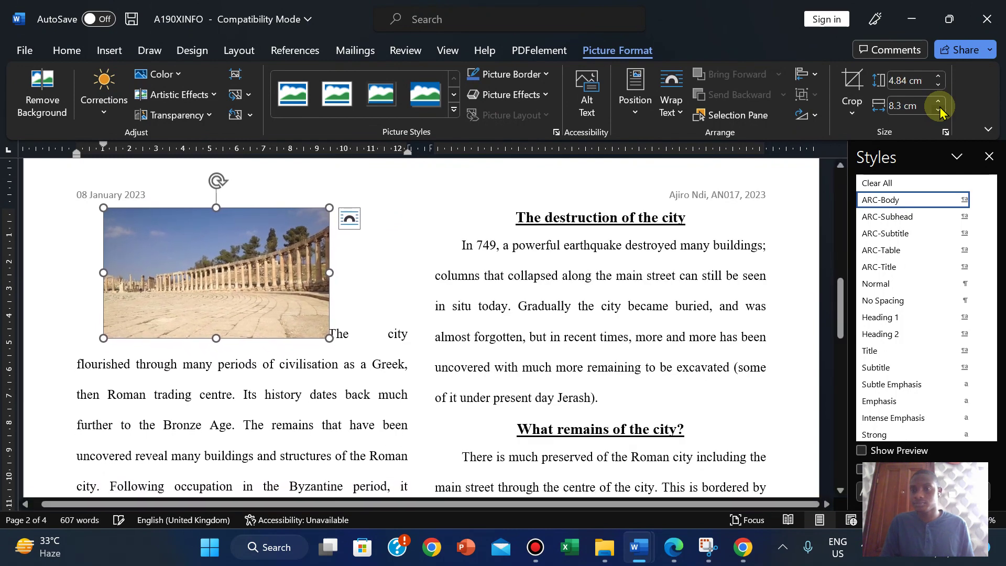
left_click(939, 109)
left_click(938, 109)
left_click(938, 109)
left_click(938, 109)
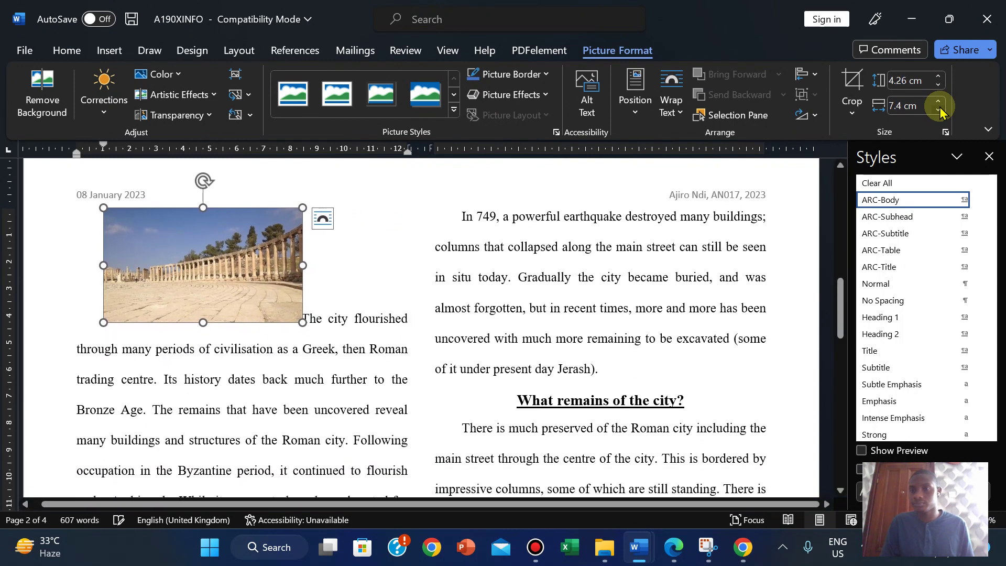
left_click(938, 109)
left_click(938, 109)
left_click(938, 109)
left_click(938, 109)
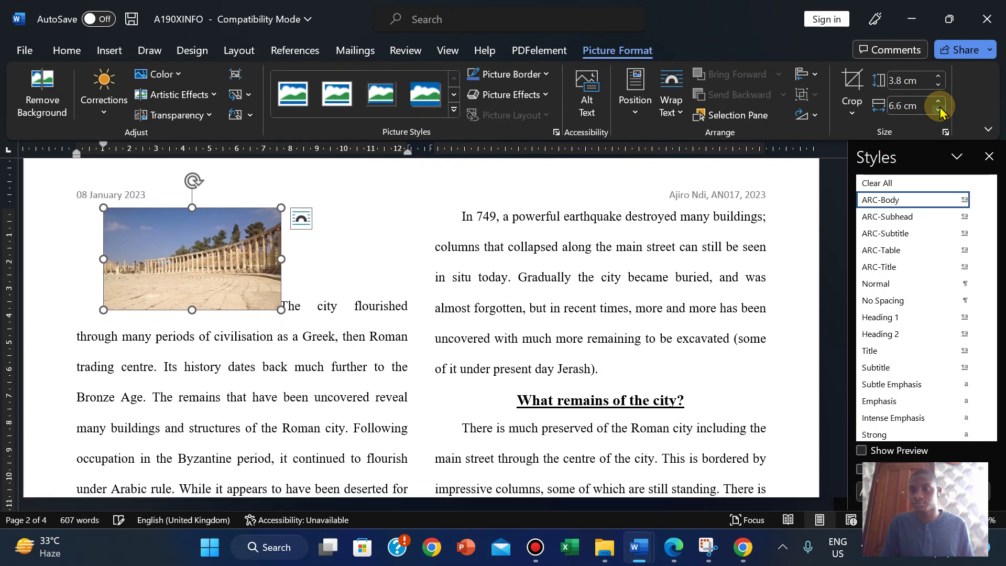
left_click(938, 109)
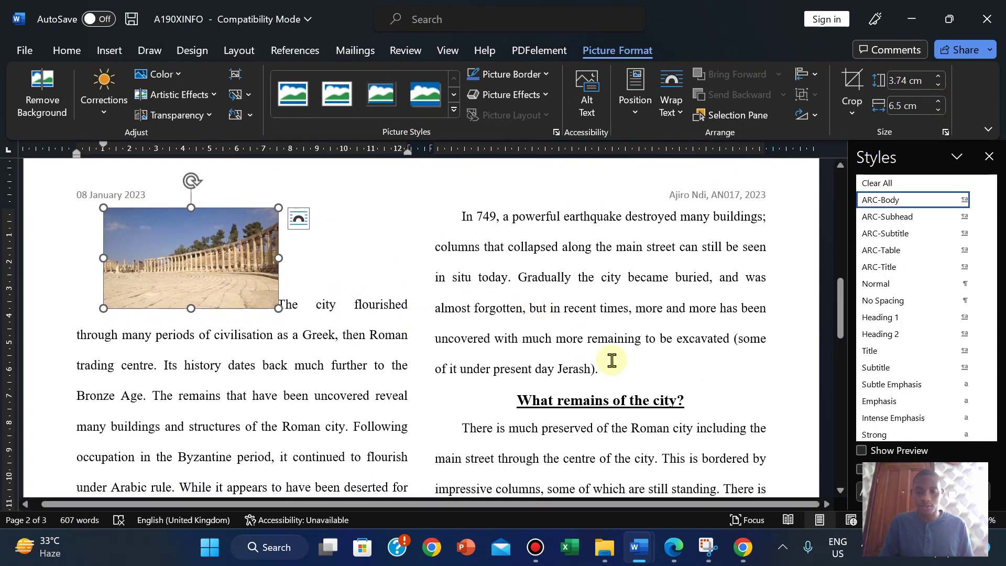
Step: Highlight question 9's line in yellow on the exam PDF and scroll down to page 4
left_click(674, 550)
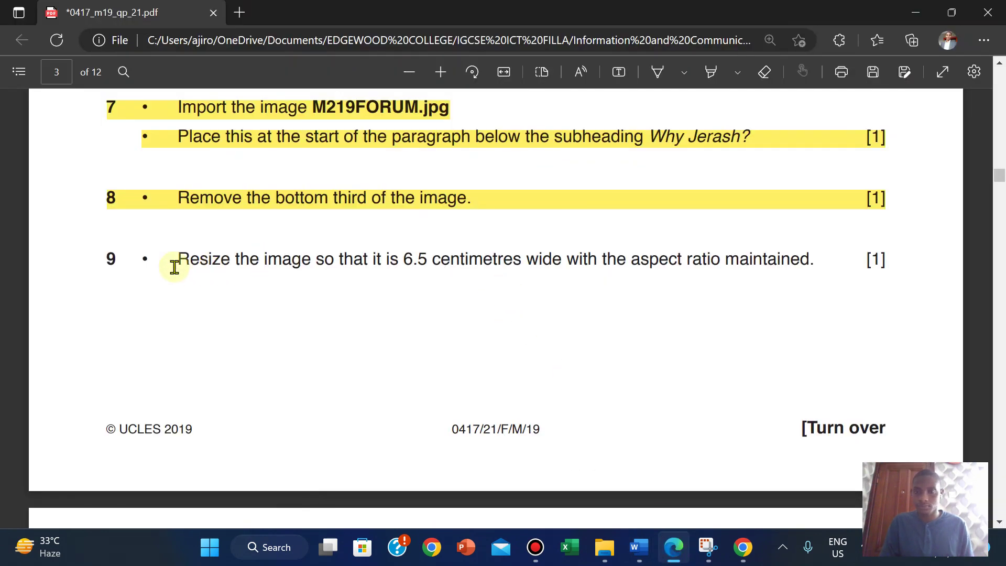
left_click_drag(105, 258, 890, 262)
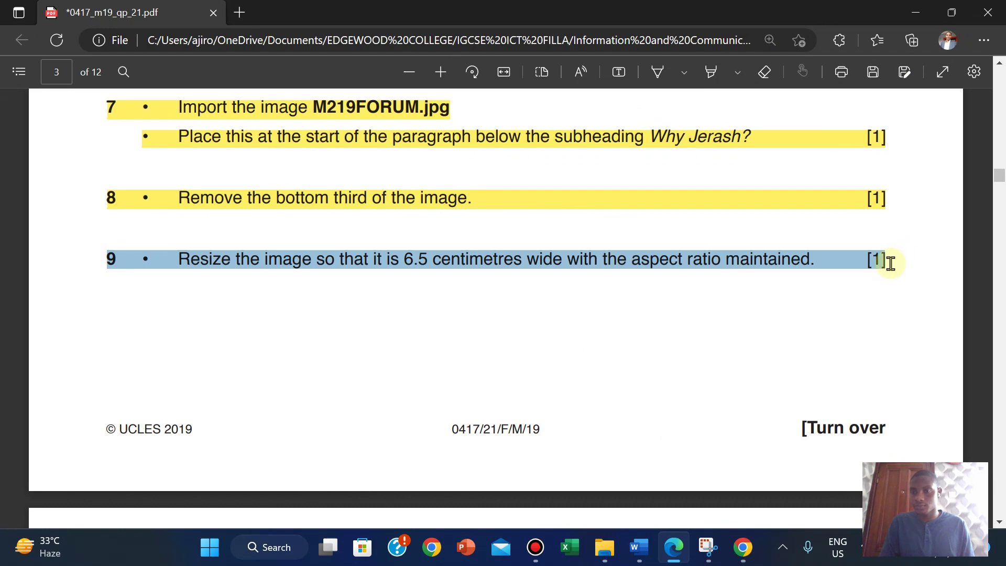
mouse_move(920, 153)
mouse_move(923, 181)
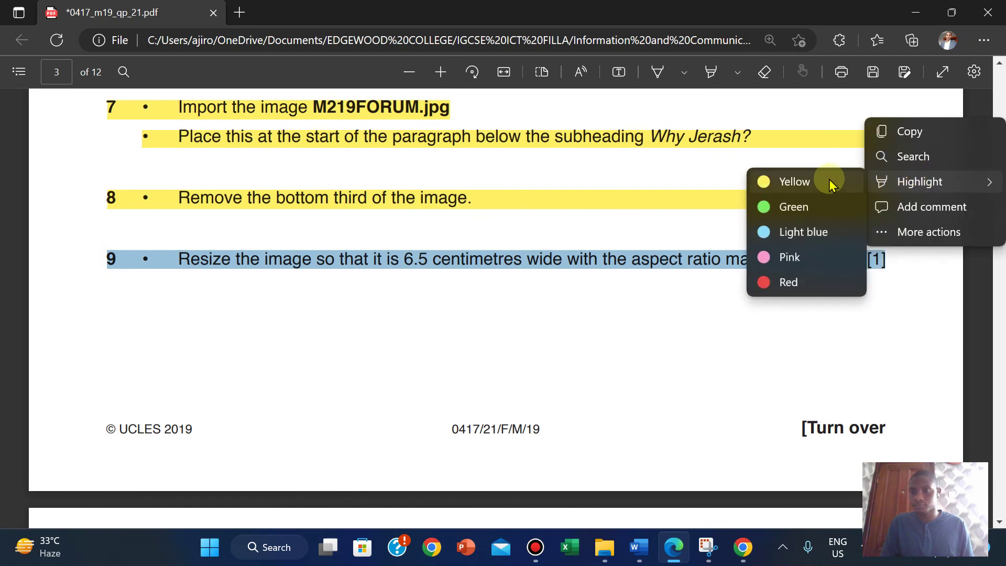
left_click(797, 181)
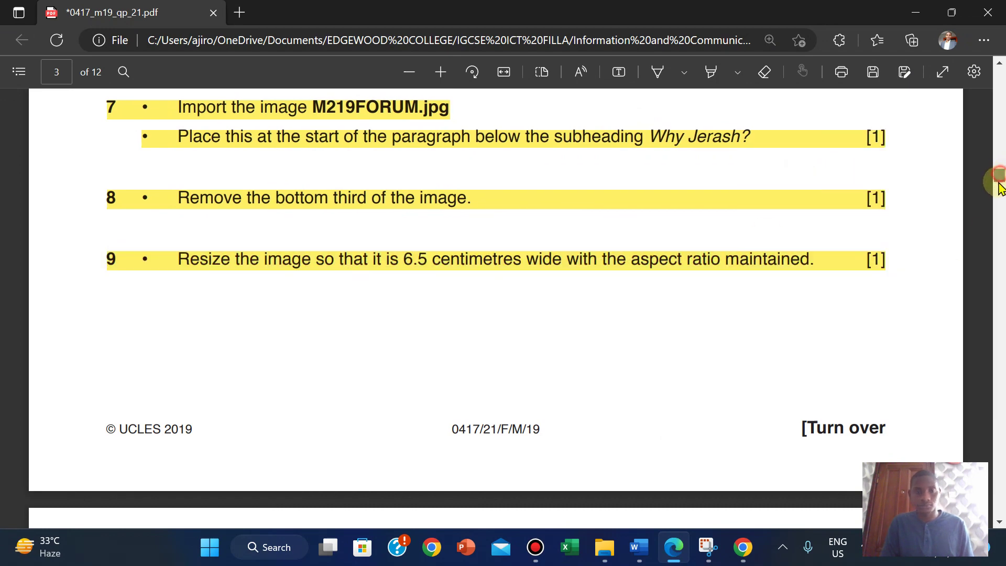
left_click_drag(999, 186, 998, 189)
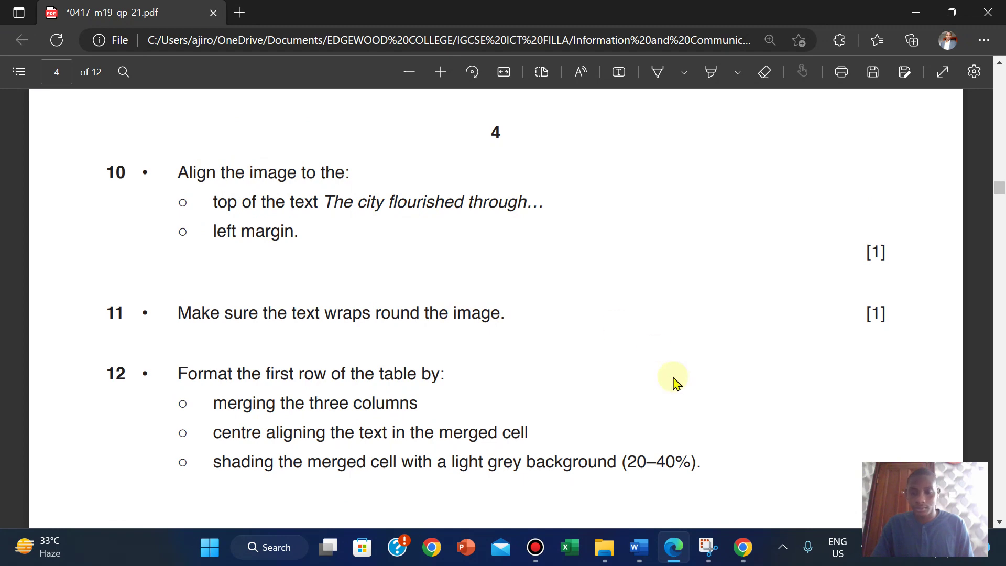
Step: Give the Jerash picture Square text wrapping and drag it to the left margin
mouse_move(639, 547)
left_click(666, 486)
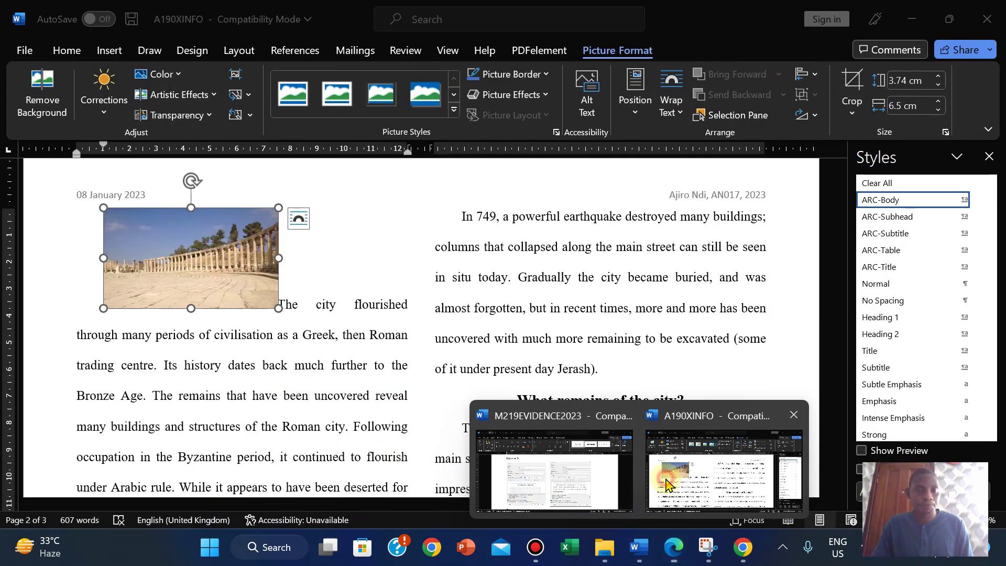
mouse_move(672, 548)
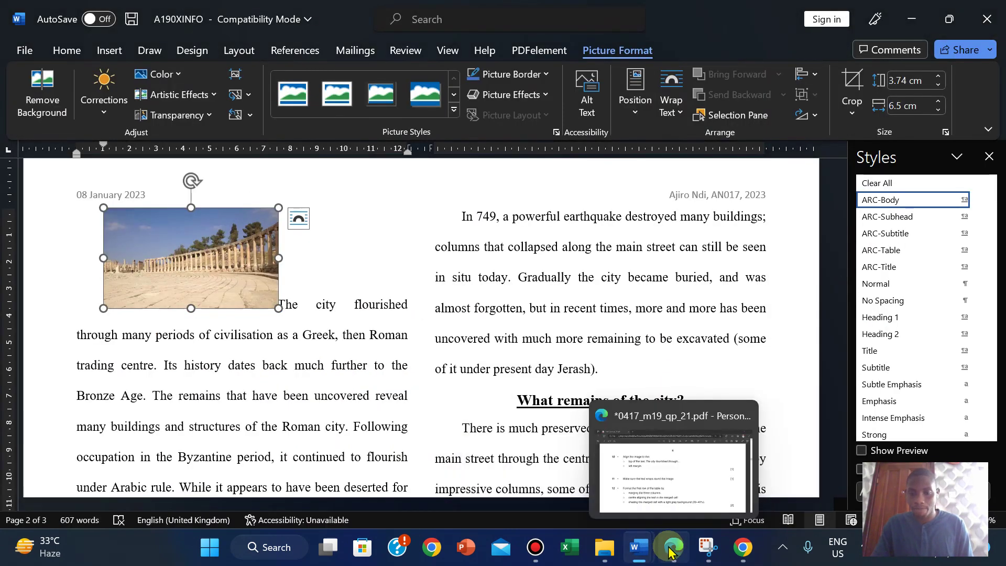
left_click(666, 461)
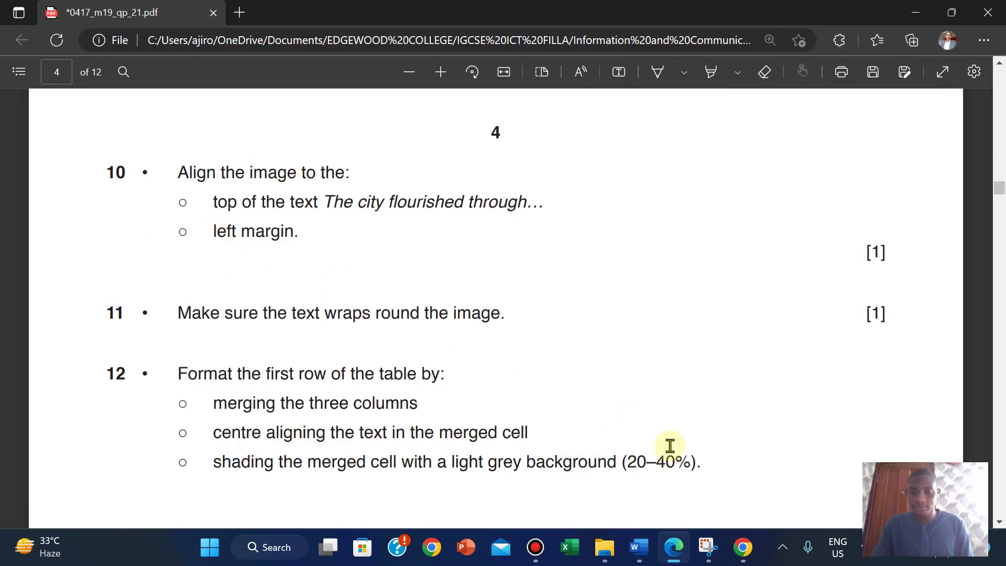
mouse_move(637, 550)
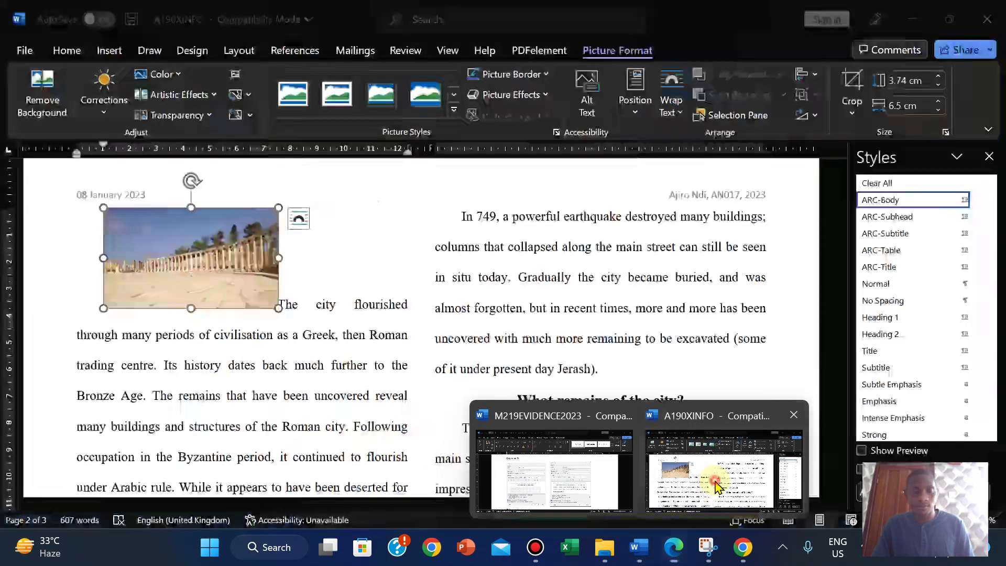
left_click(722, 472)
left_click(220, 271)
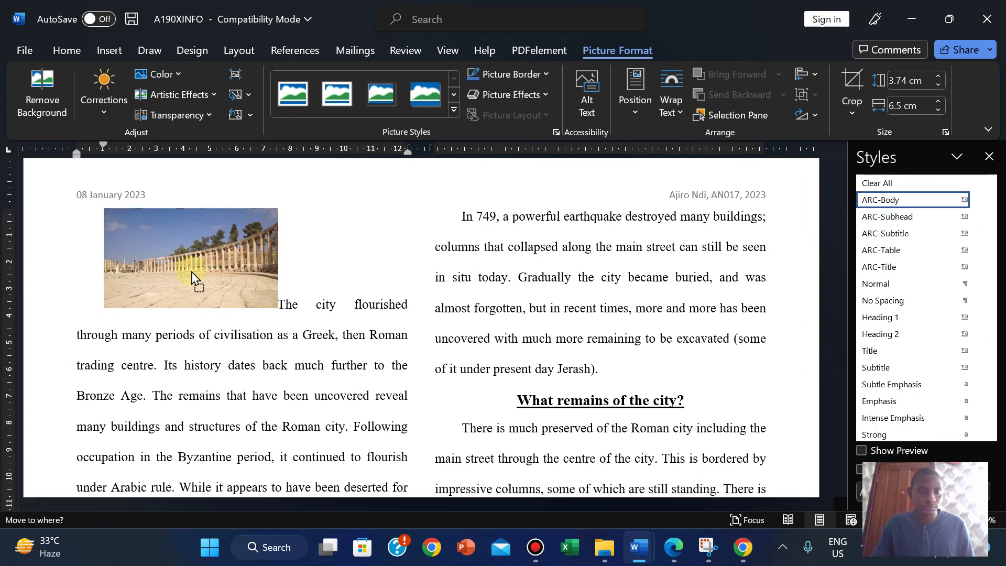
left_click(303, 224)
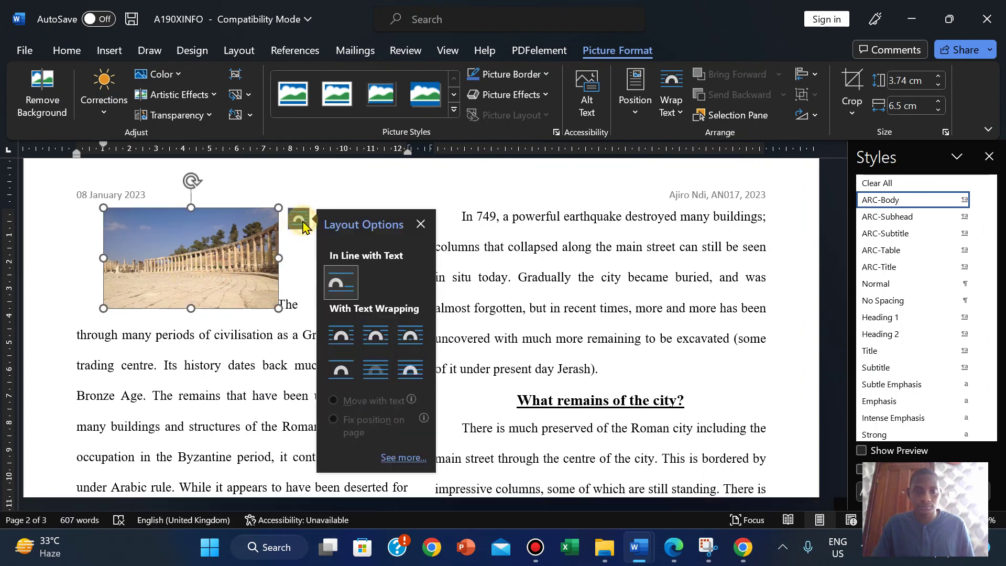
left_click(340, 333)
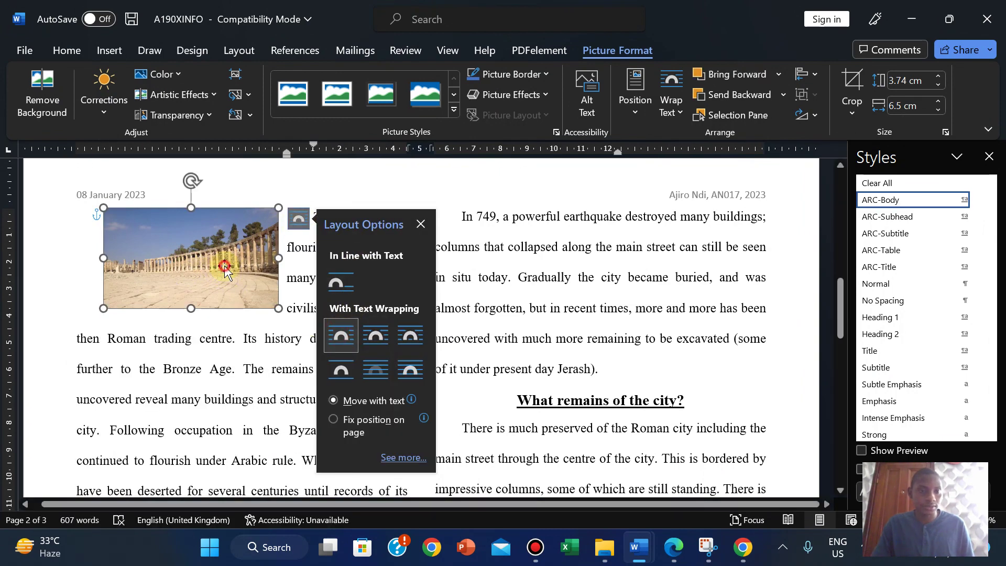
left_click_drag(224, 269, 195, 265)
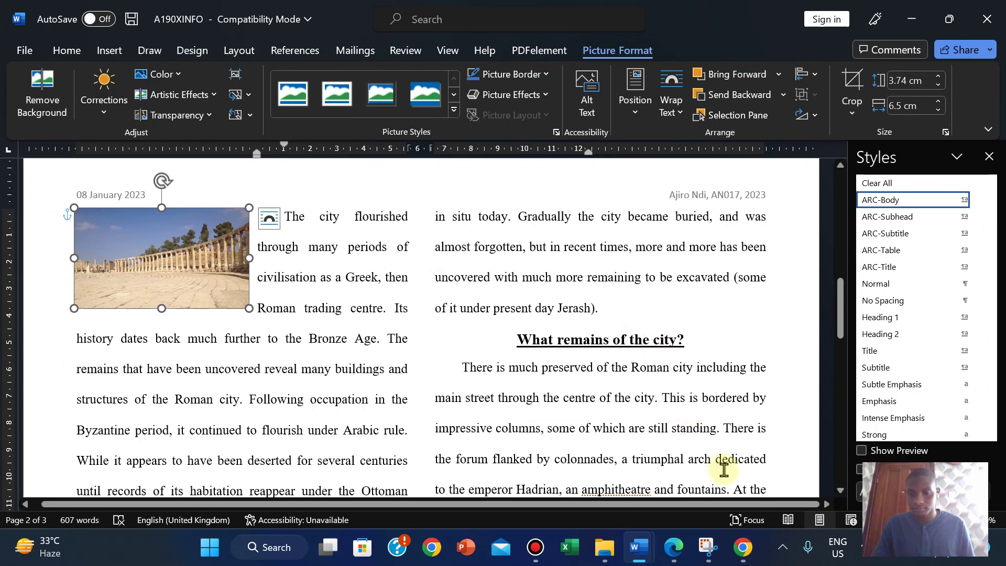
Step: After checking the exam tasks, try Tight text wrapping on the picture
mouse_move(674, 545)
left_click(680, 488)
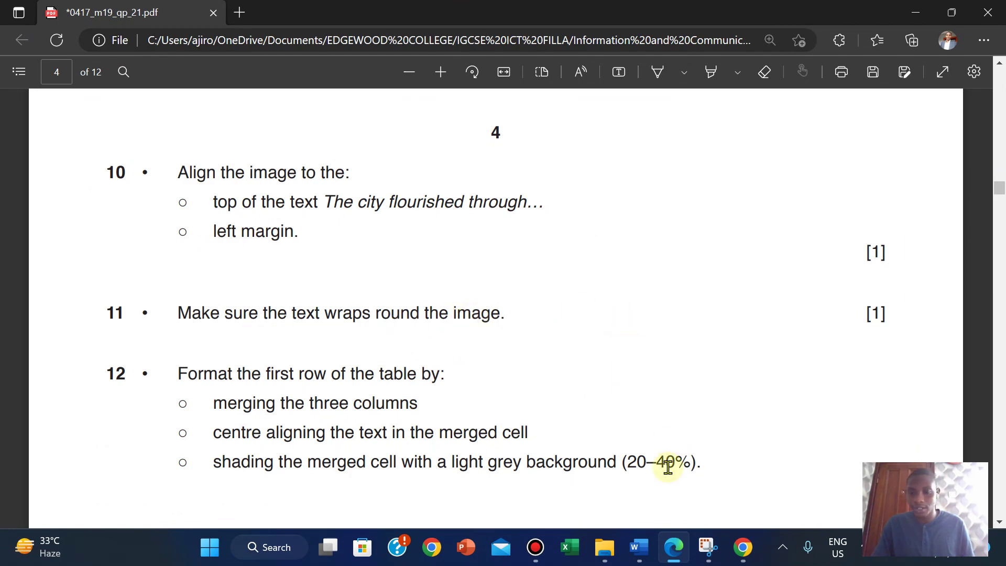
mouse_move(639, 547)
left_click(681, 481)
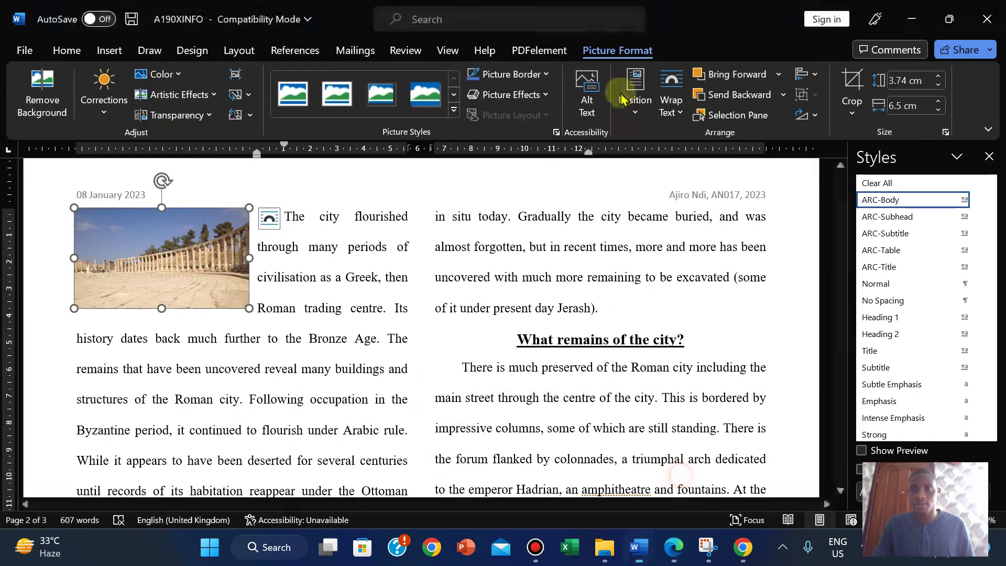
left_click(672, 104)
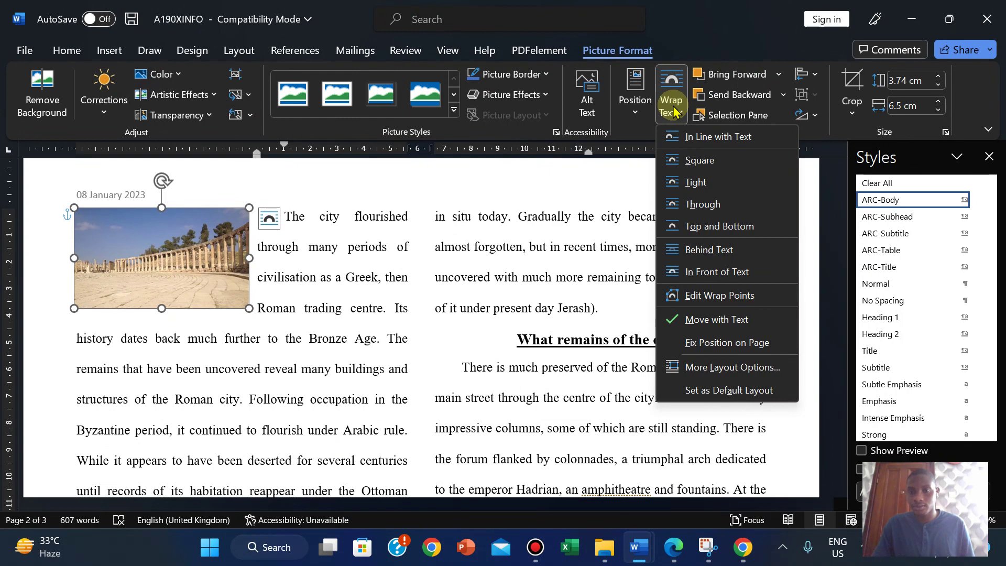
left_click(692, 184)
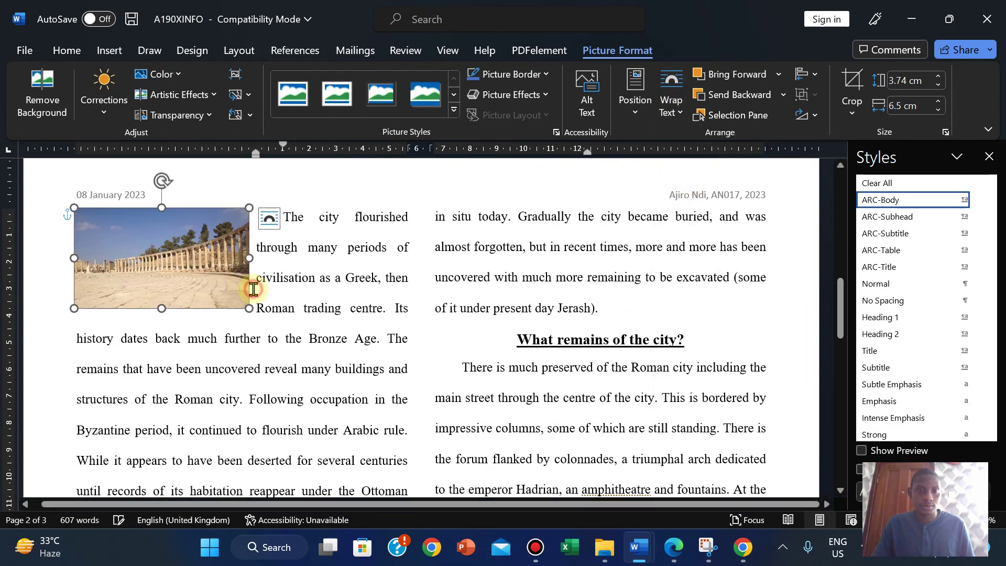
left_click(253, 289)
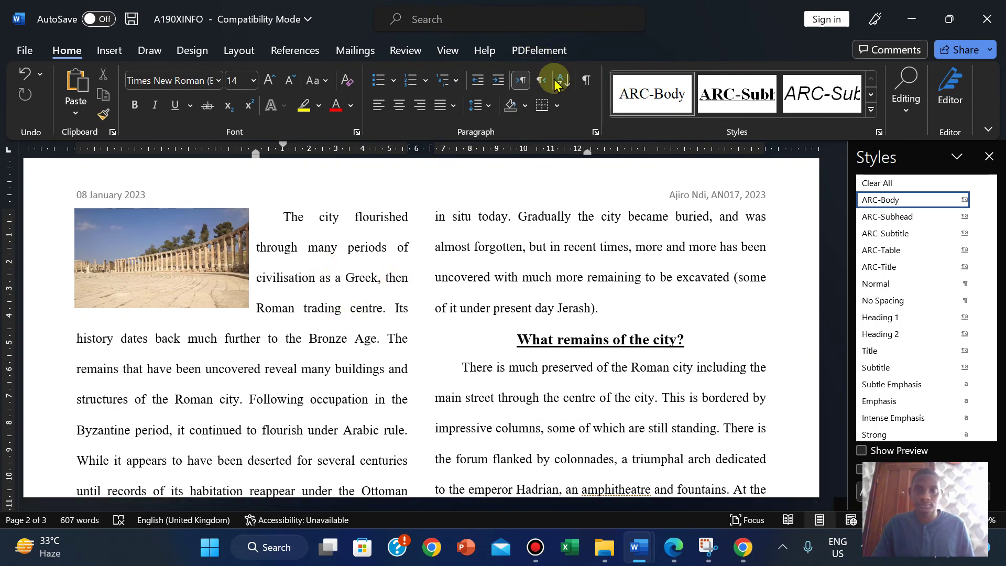
Step: Switch the Jerash picture back to Square text wrapping
left_click(227, 241)
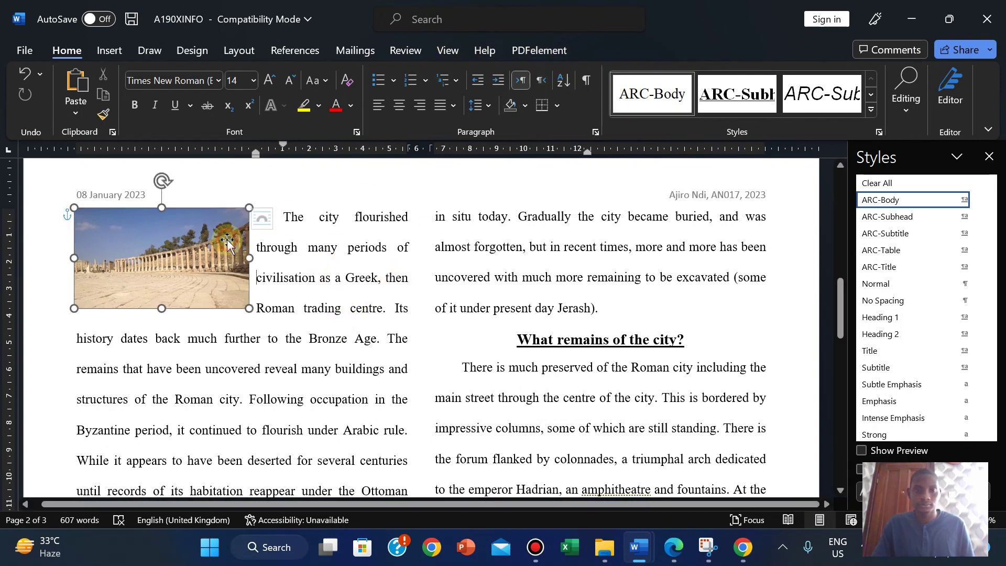
left_click(671, 100)
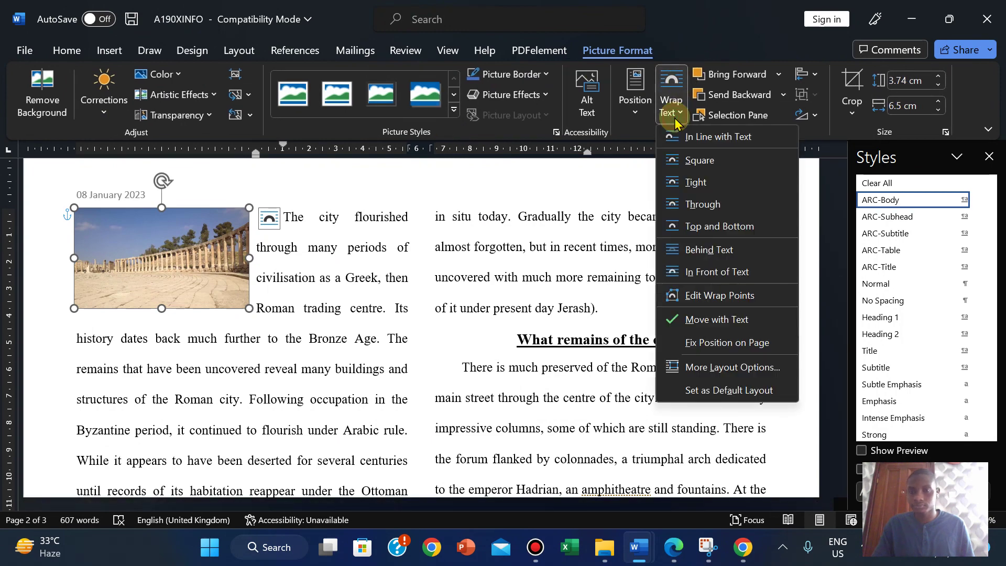
left_click(699, 160)
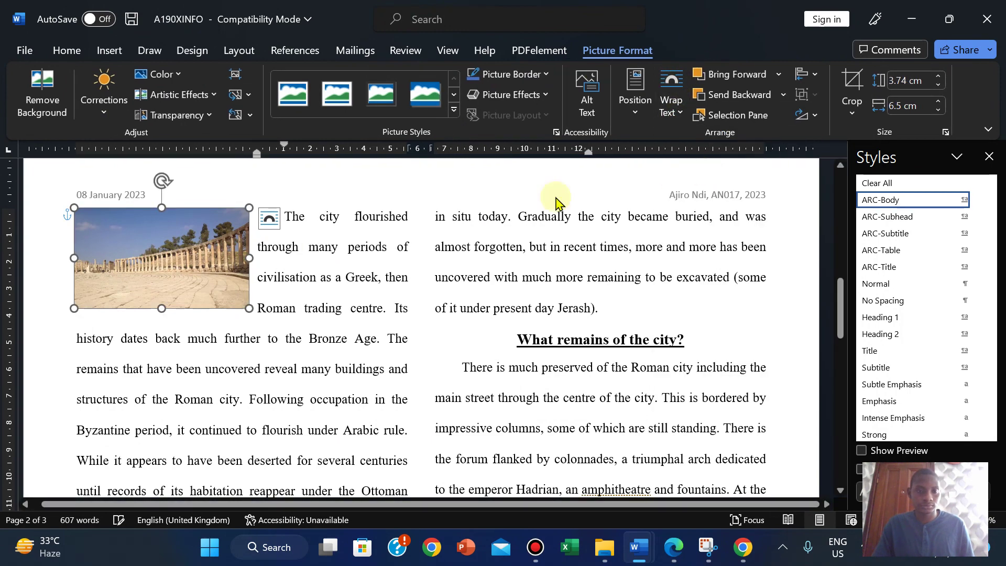
left_click(299, 313)
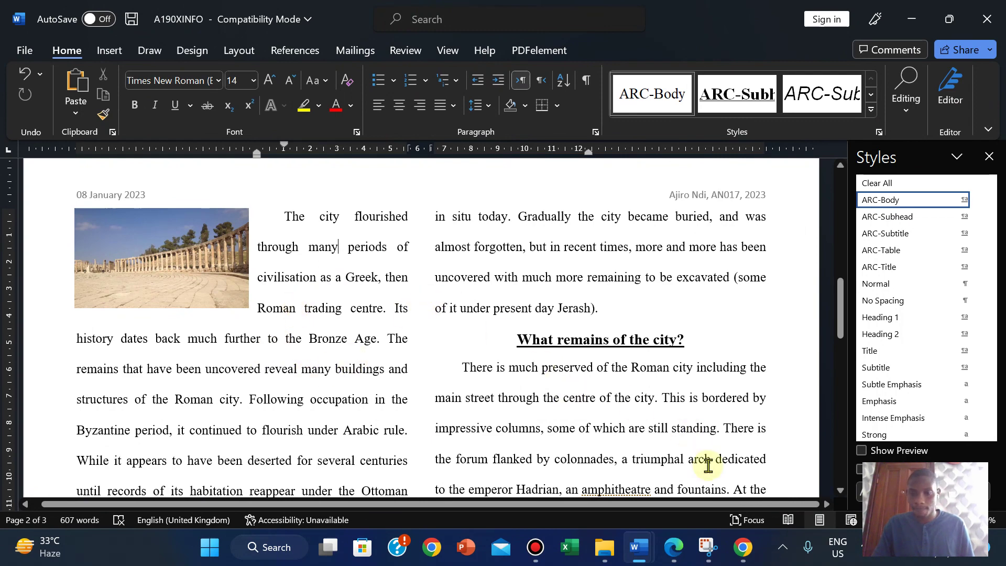
left_click(676, 558)
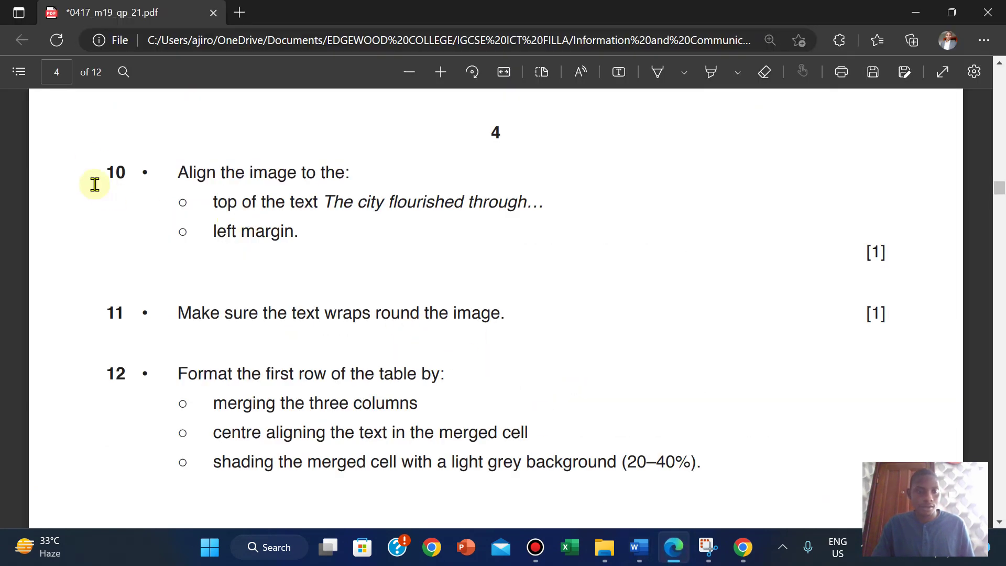
Step: Highlight questions 10 and 11 in yellow and scroll down to questions 12–15
left_click_drag(107, 171, 889, 312)
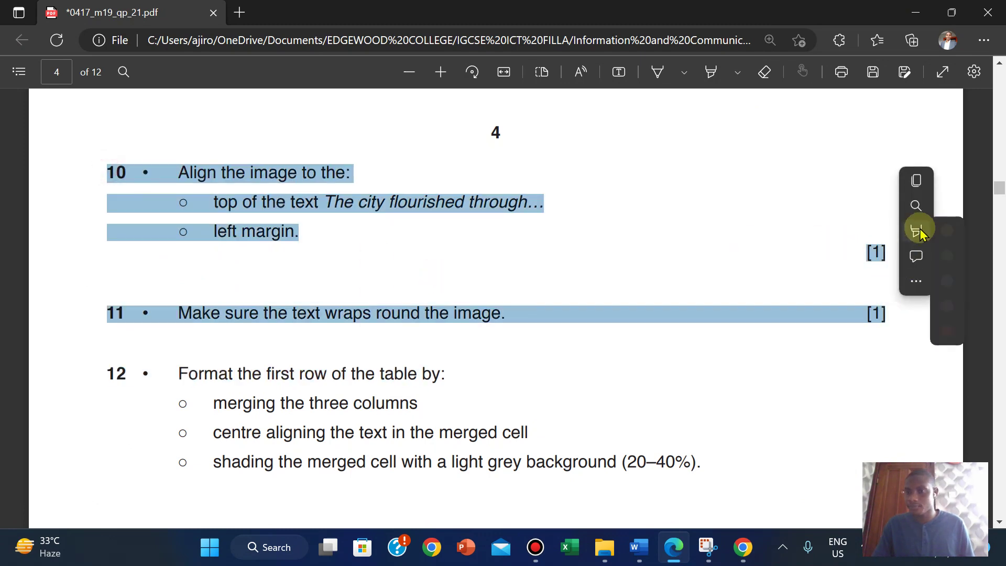
mouse_move(919, 231)
left_click(784, 231)
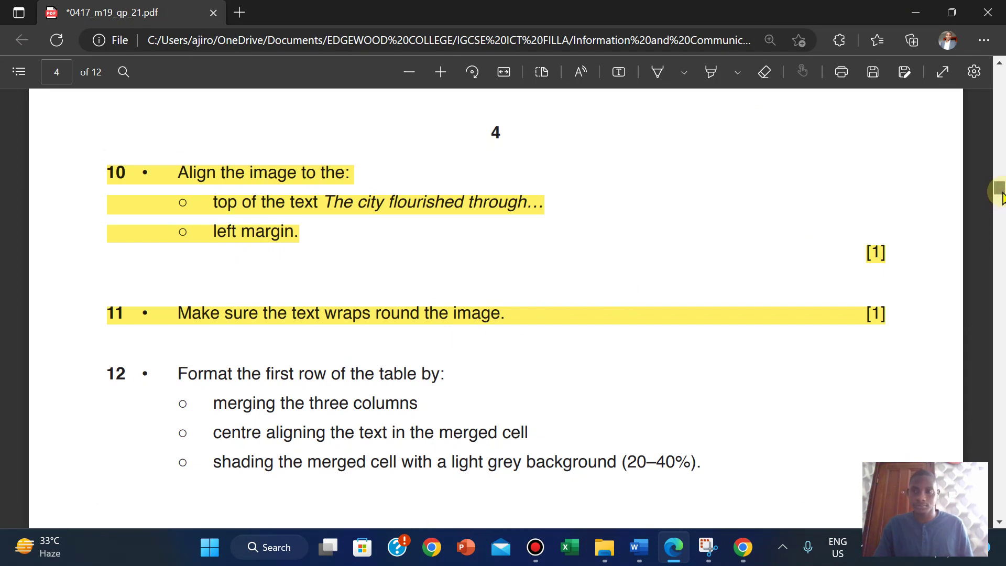
scroll(1001, 198, "down", 3)
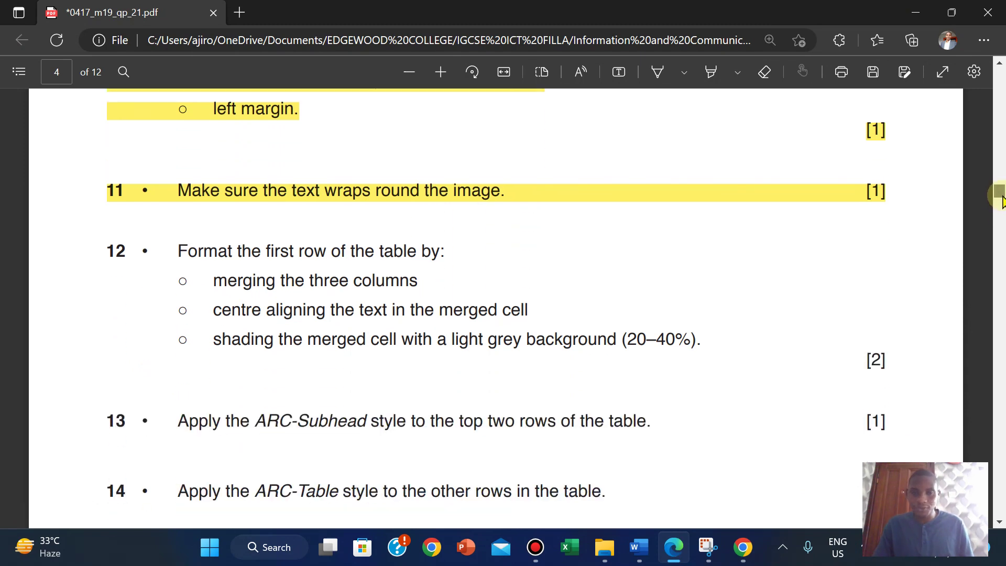
scroll(1001, 199, "down", 2)
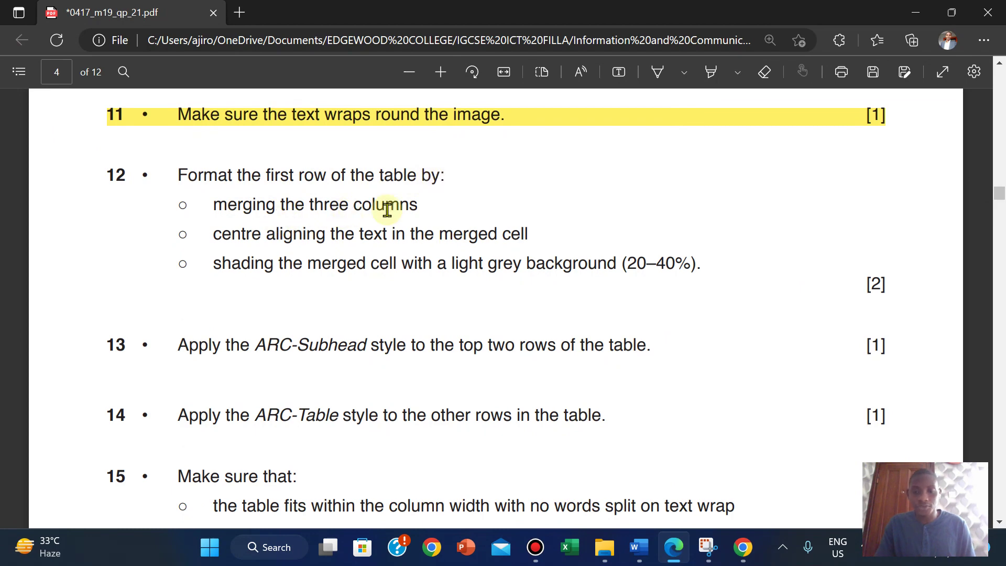
mouse_move(644, 548)
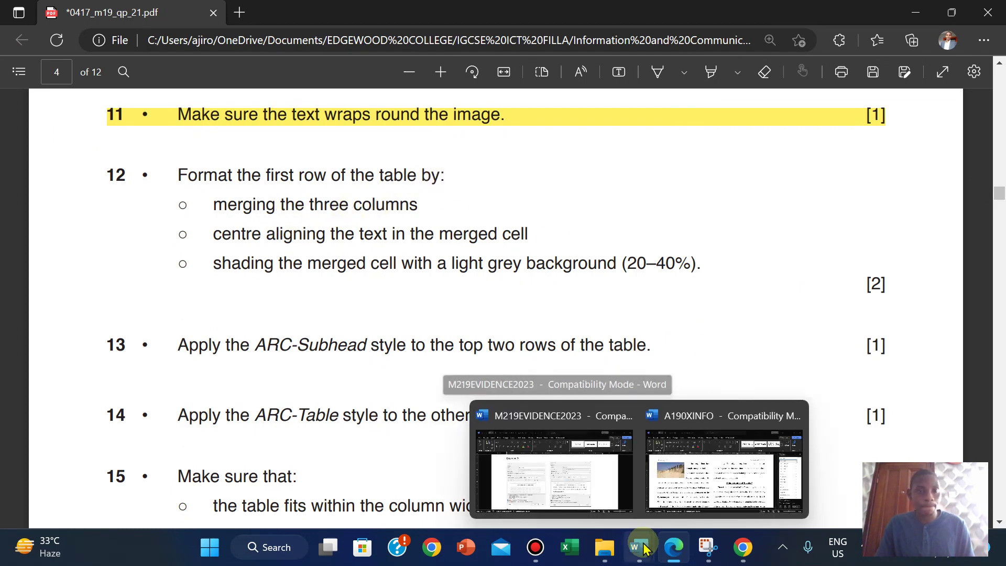
left_click(681, 488)
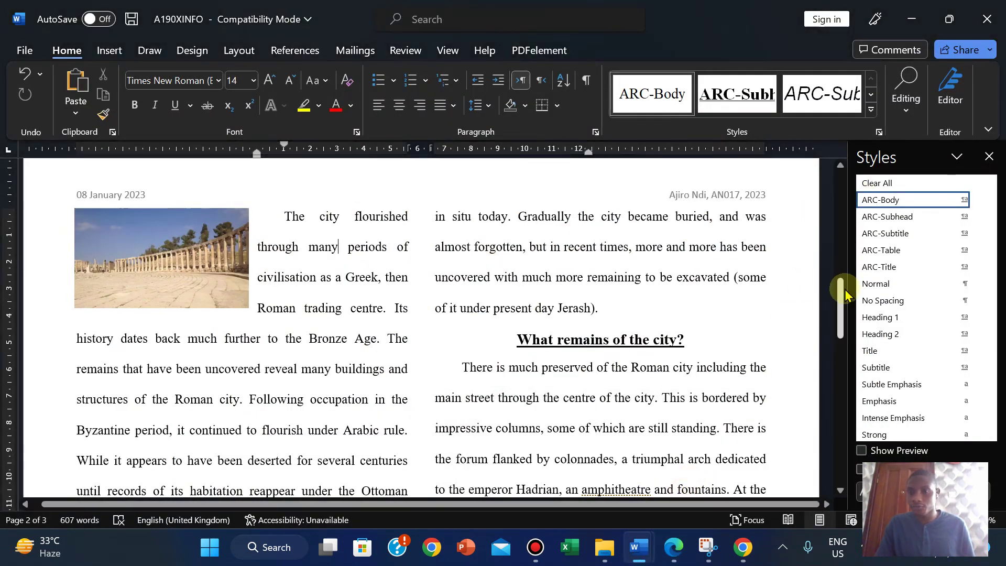
Step: Merge the table's three first-row cells and centre the 'Field trip studies options' heading
left_click_drag(838, 311, 838, 451)
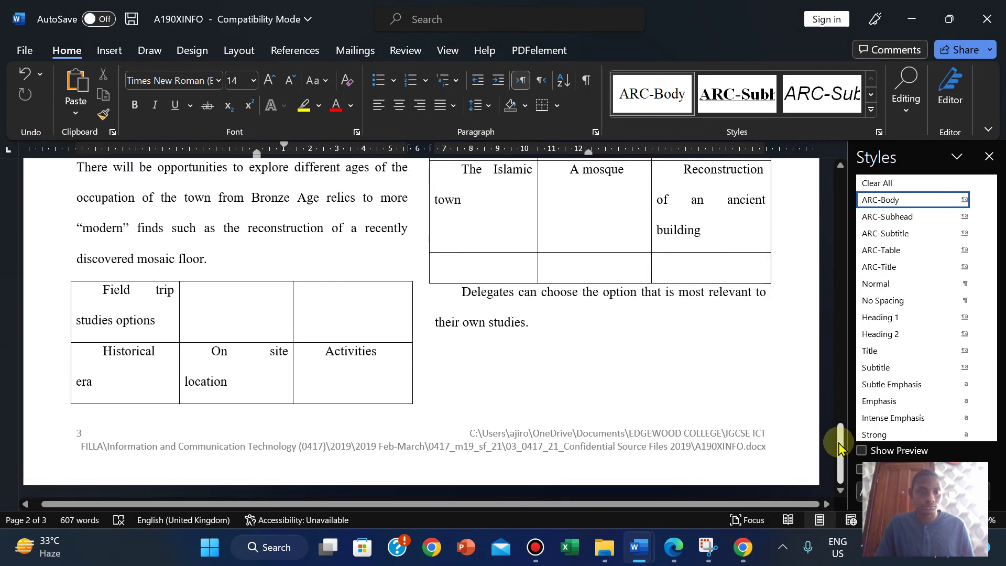
left_click_drag(80, 305, 353, 302)
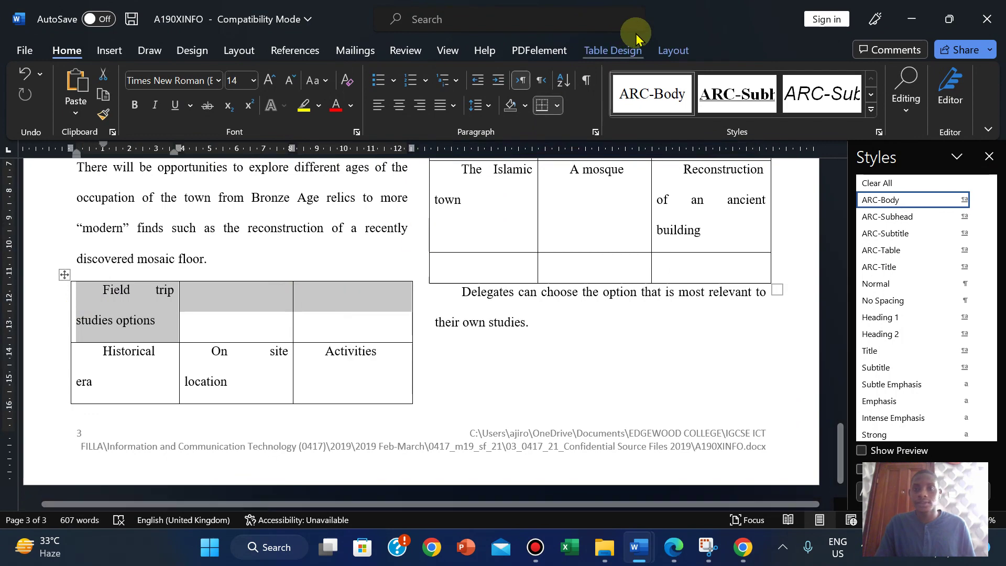
left_click(673, 50)
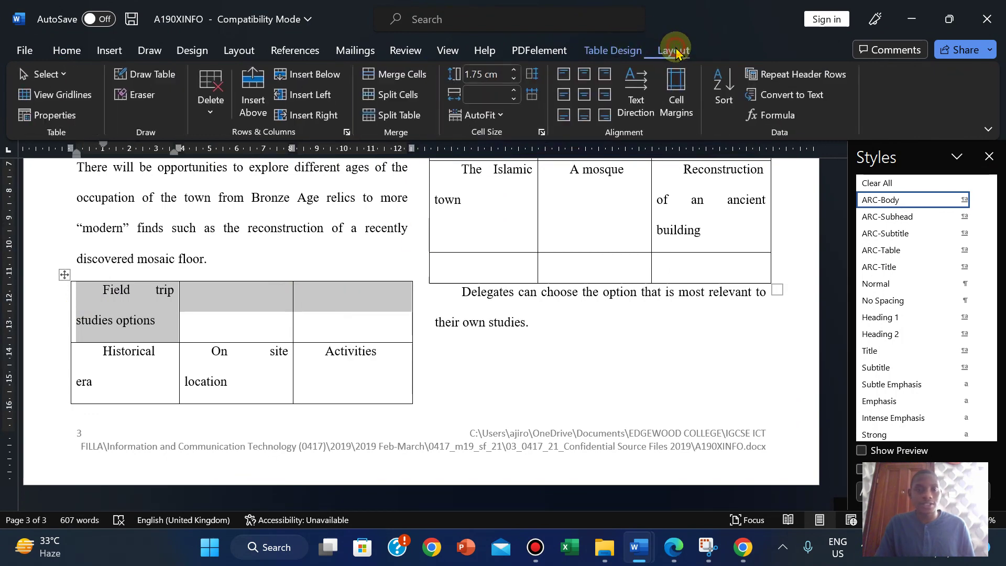
left_click(419, 76)
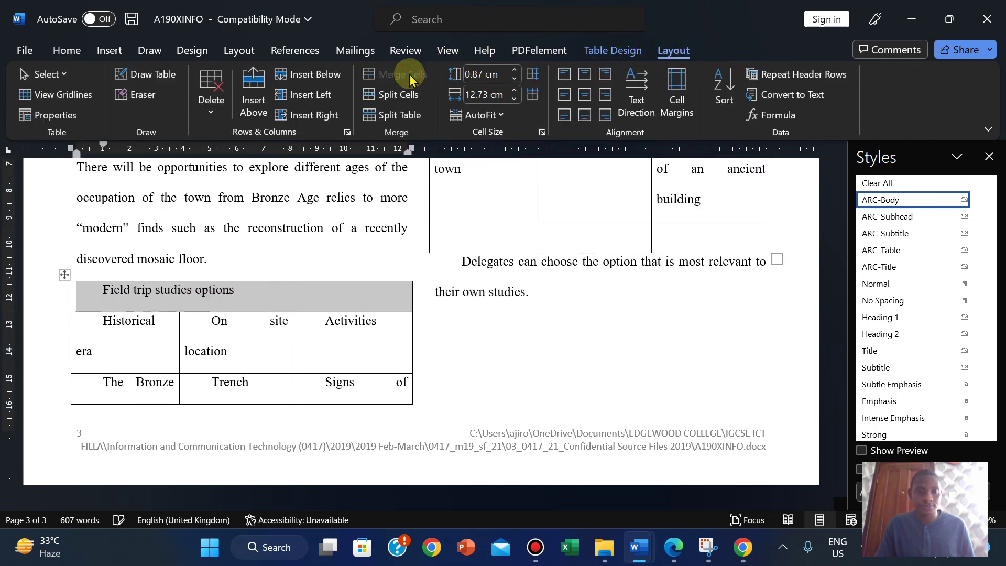
left_click(670, 557)
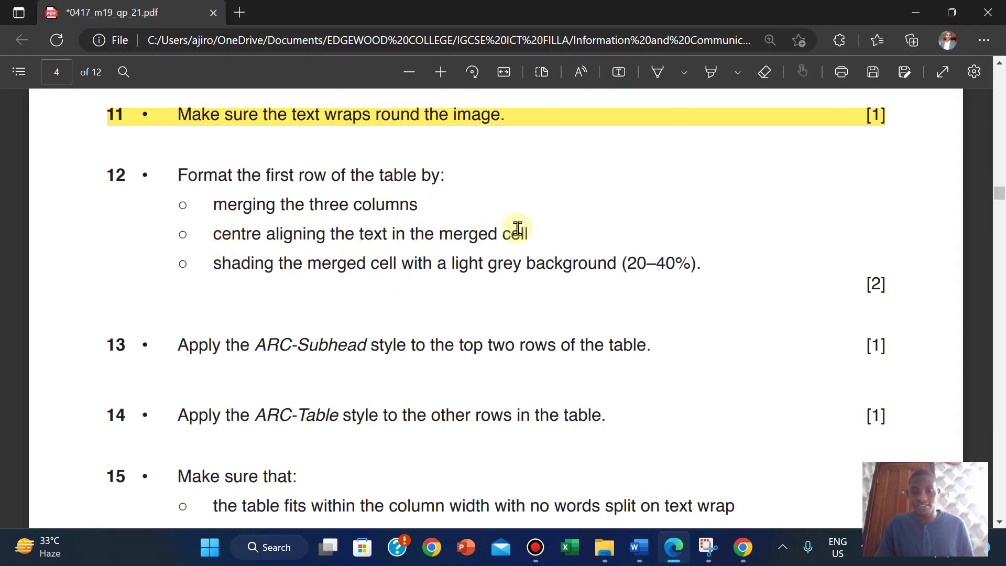
left_click(673, 548)
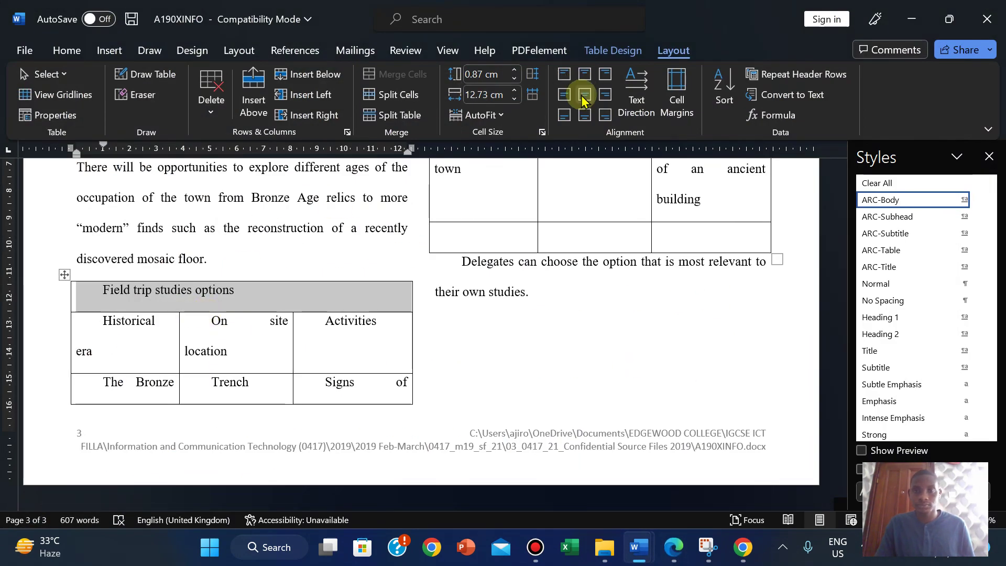
left_click(584, 94)
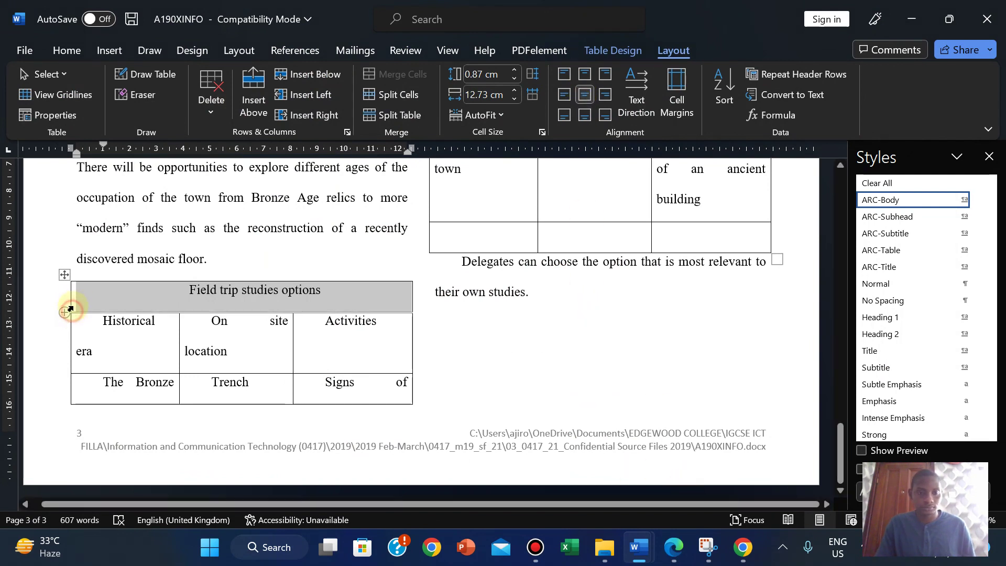
Step: Drag the header row height to 0.87 cm, then reselect the whole header row
left_click(73, 289)
left_click(110, 287)
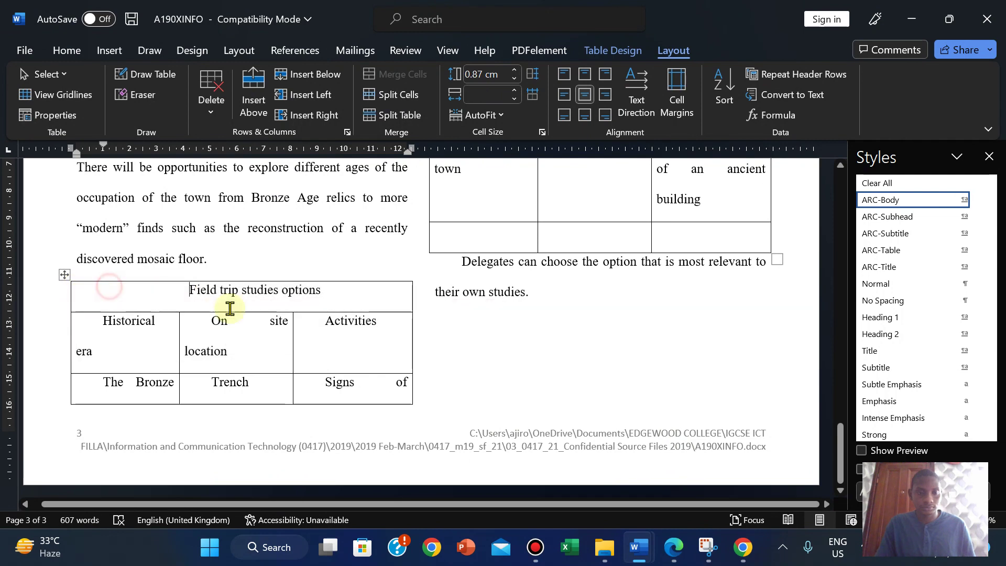
left_click(237, 309)
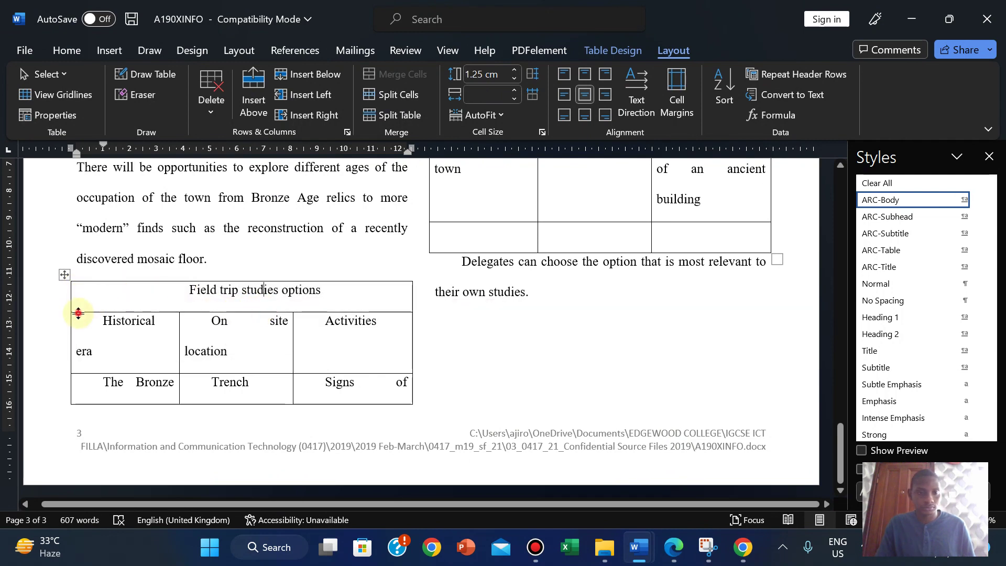
left_click_drag(79, 312, 78, 298)
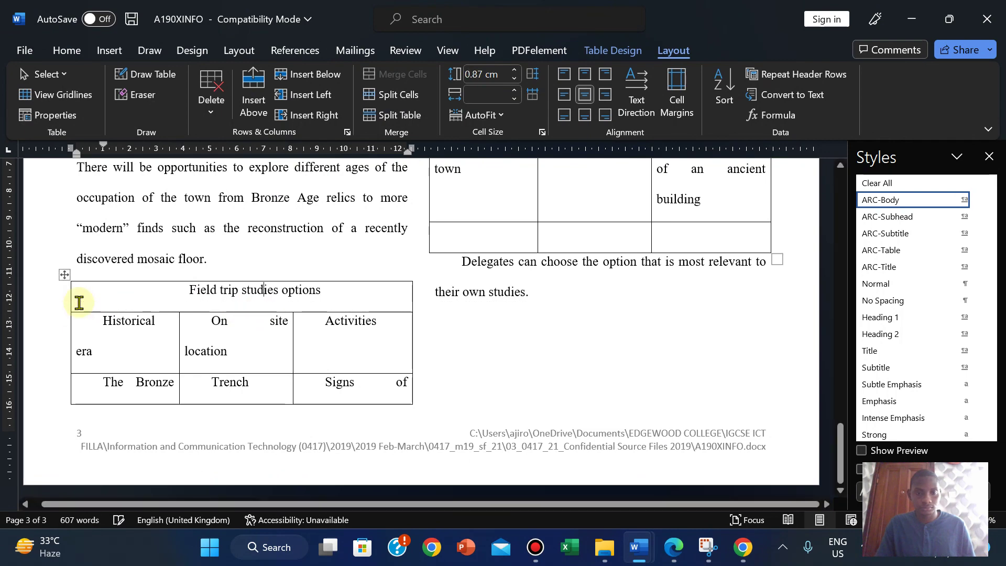
left_click(673, 542)
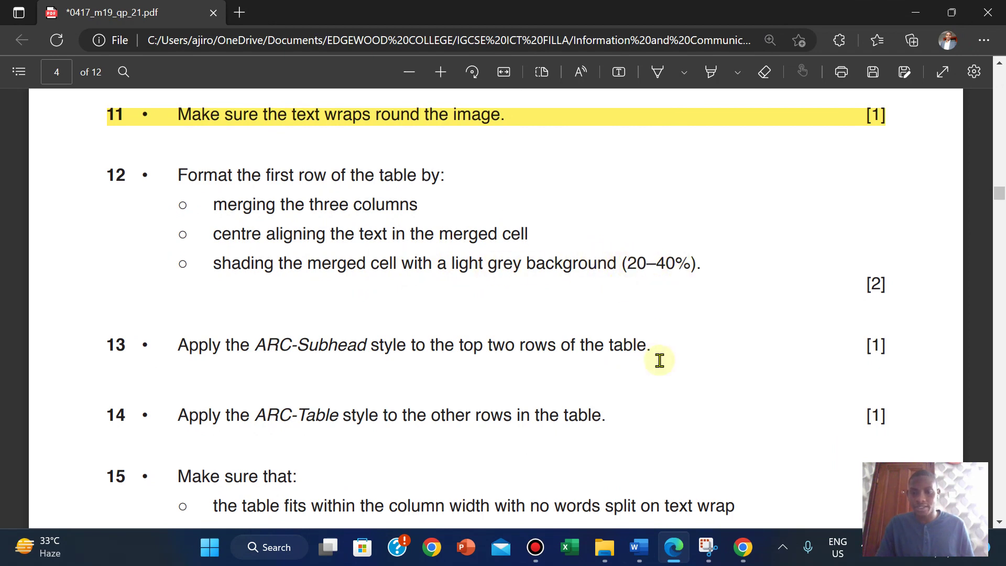
mouse_move(639, 545)
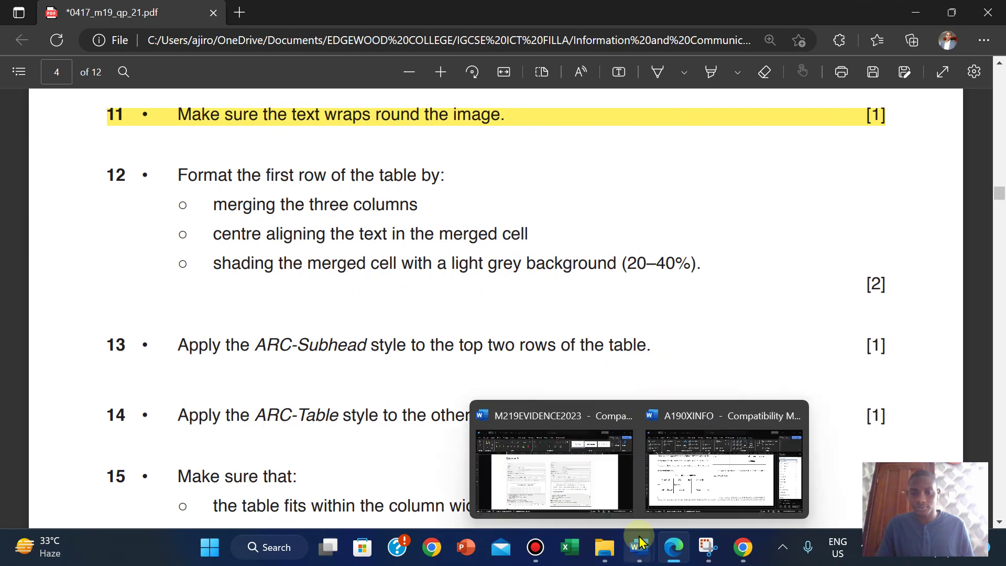
left_click(673, 499)
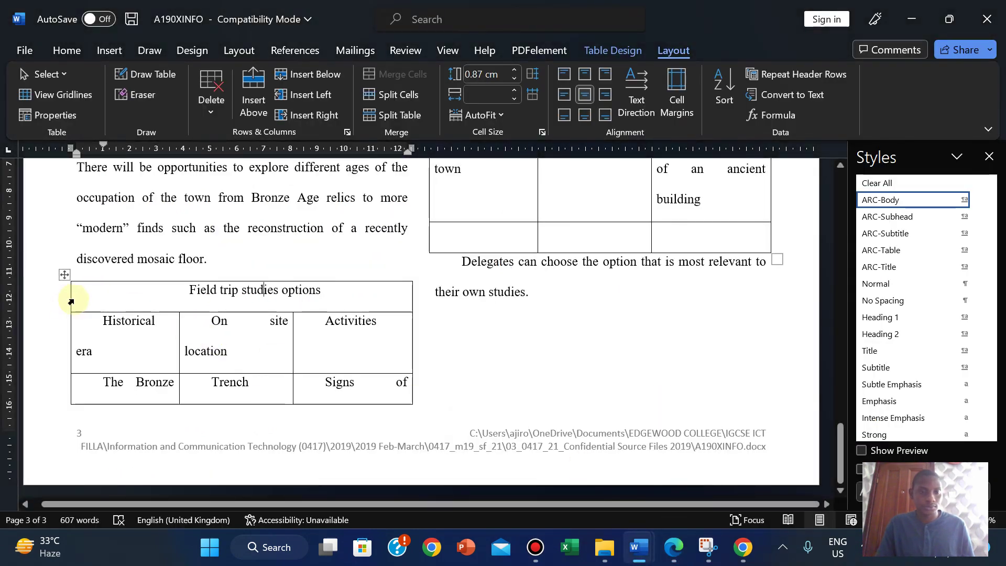
left_click(72, 301)
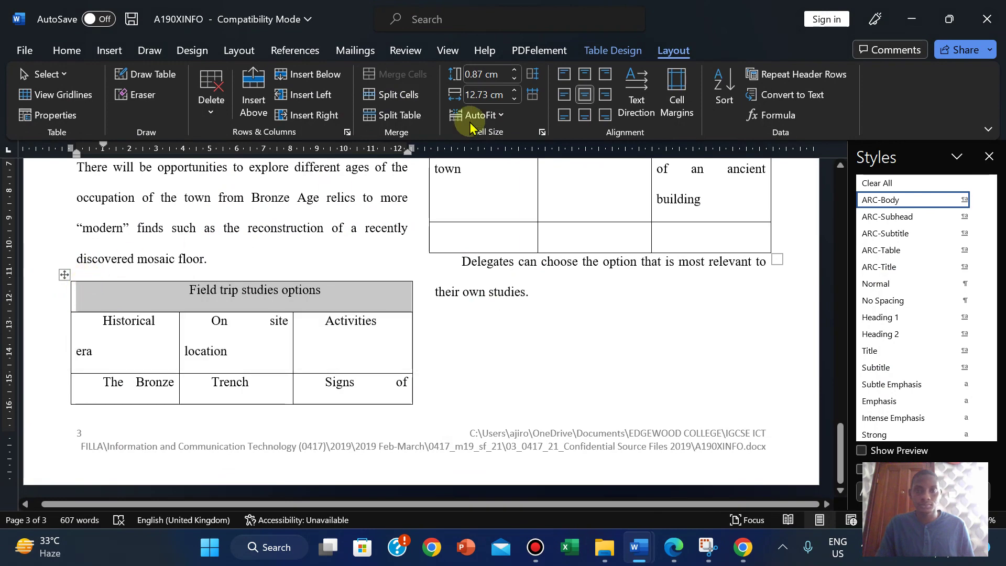
Step: Shade the selected header row Light Gray, Background 2, Darker 25% from Table Design > Shading
left_click(69, 50)
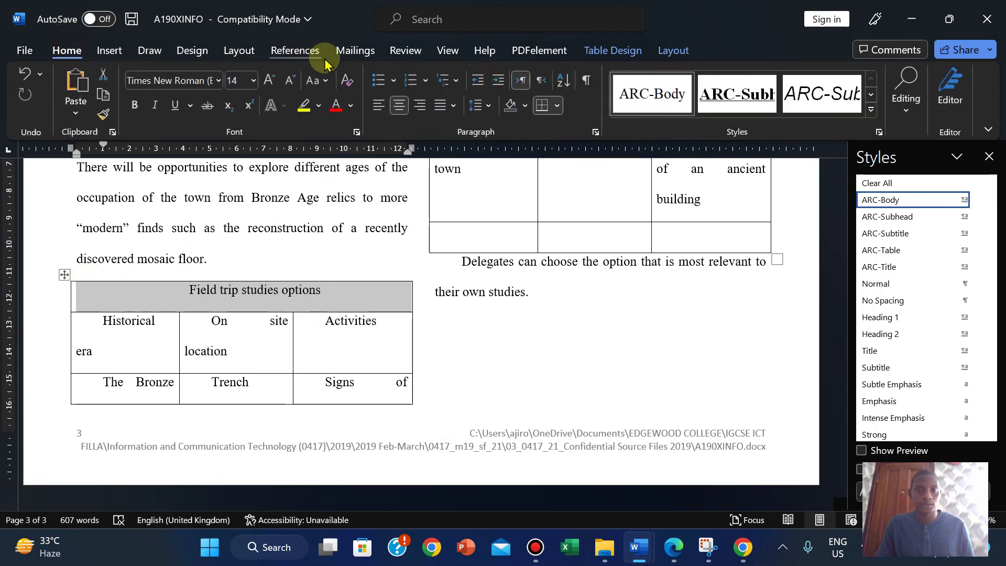
left_click(608, 49)
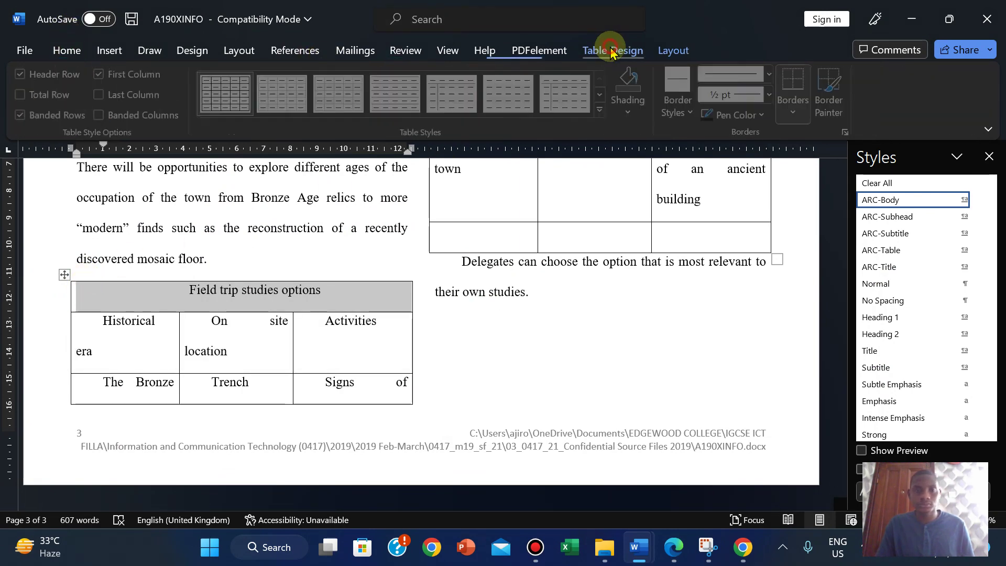
left_click(630, 112)
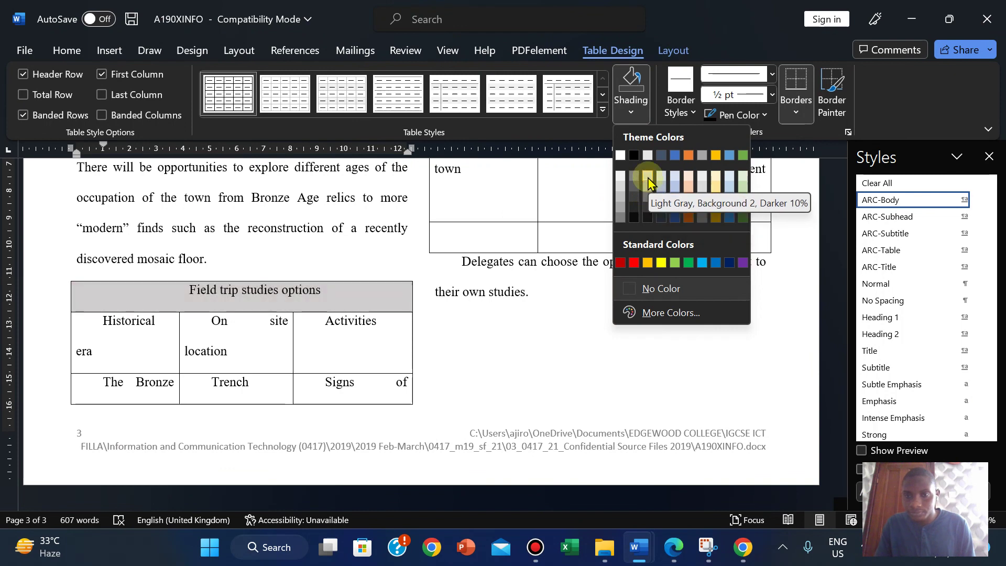
left_click(683, 544)
key("alt+Tab")
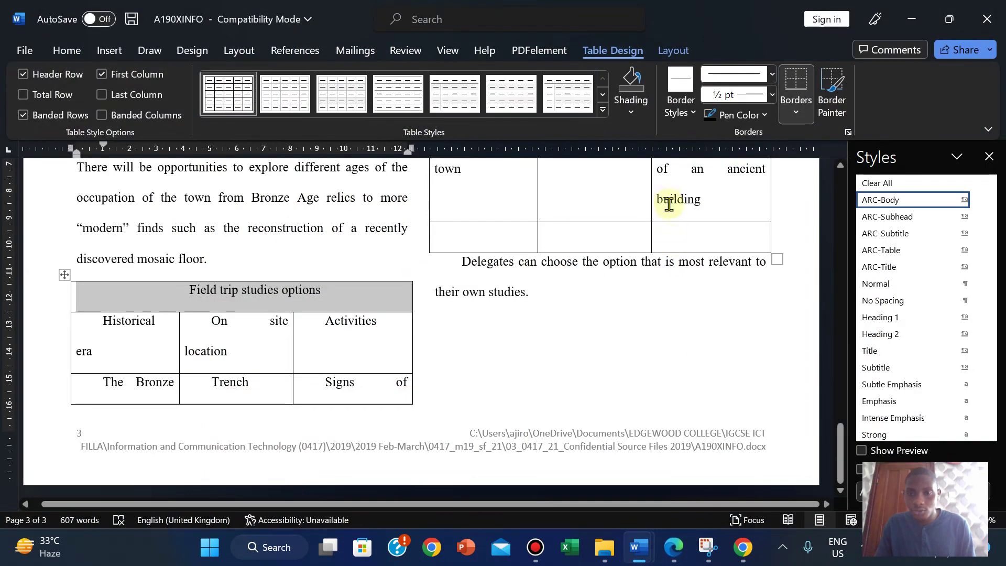
left_click(631, 101)
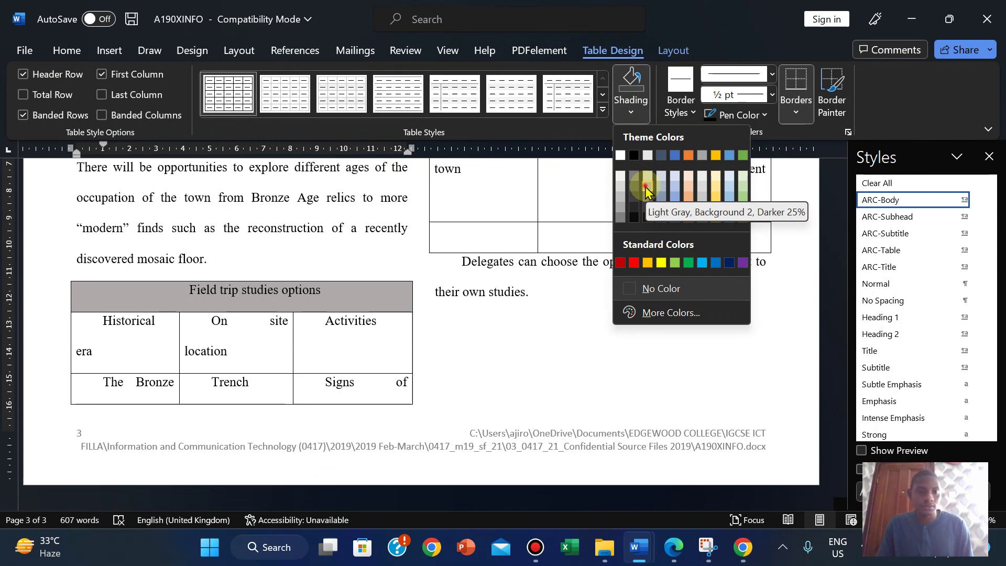
left_click(648, 191)
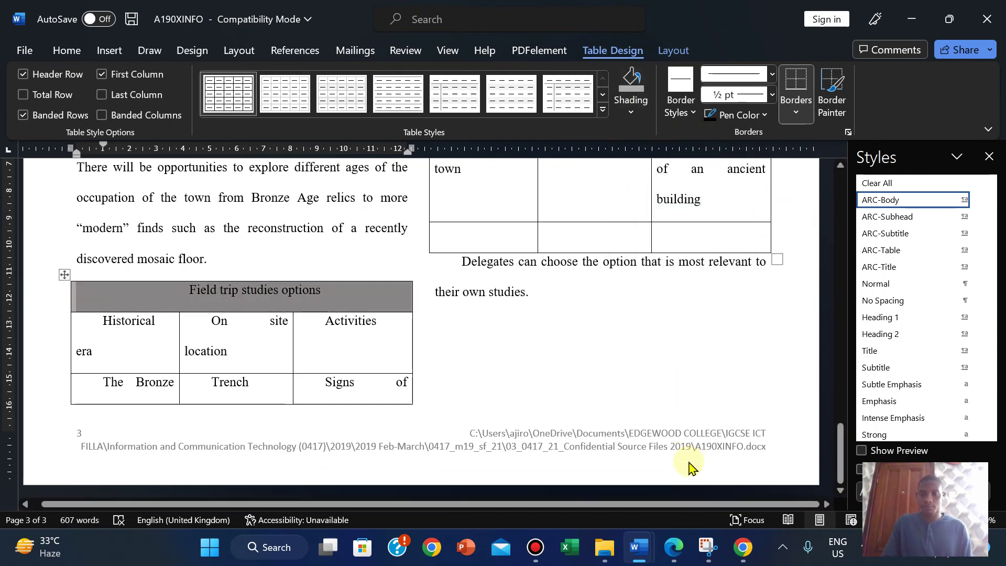
Step: Highlight question 12 in yellow, then erase that highlight
left_click(674, 547)
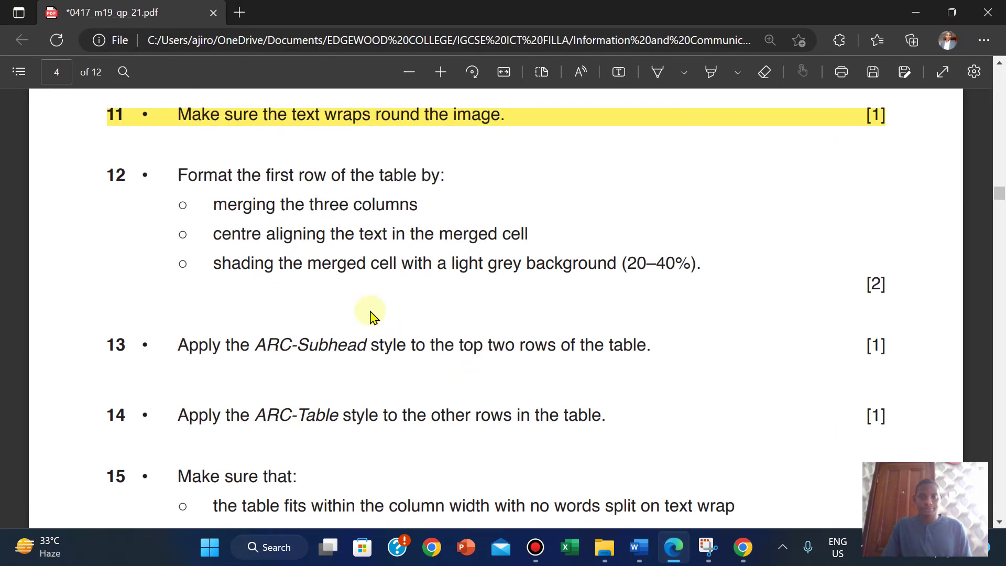
left_click_drag(108, 174, 882, 286)
mouse_move(908, 224)
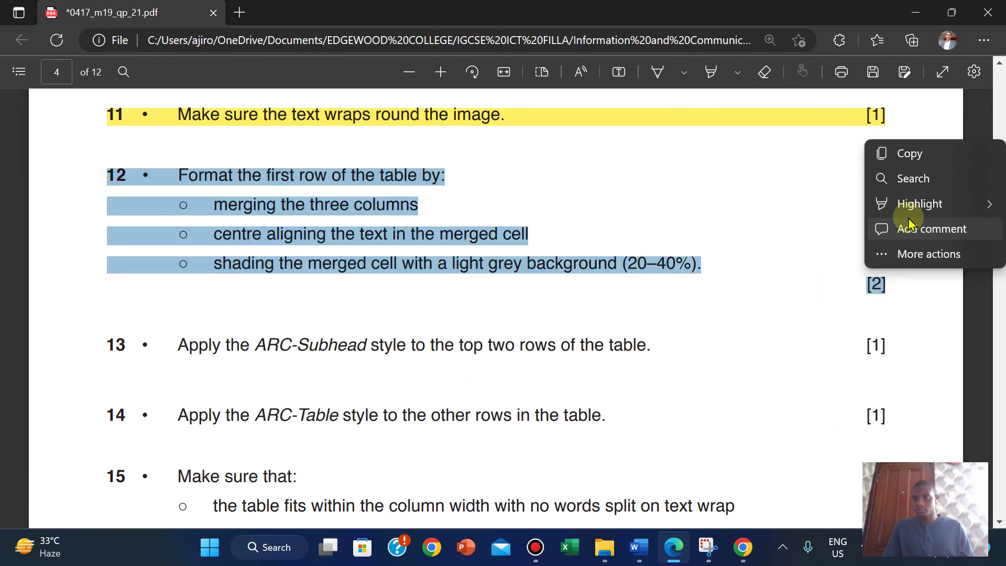
mouse_move(921, 207)
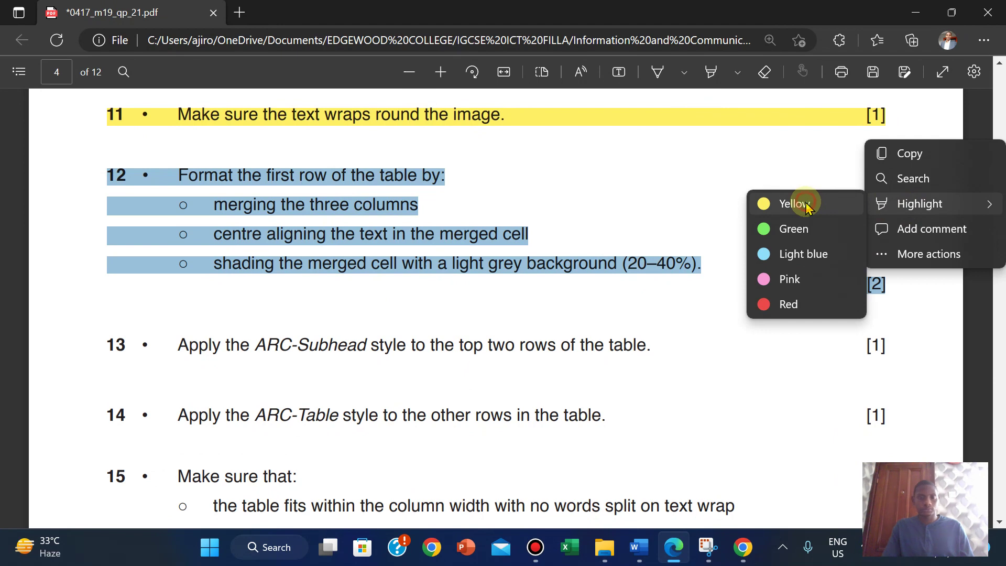
left_click(805, 206)
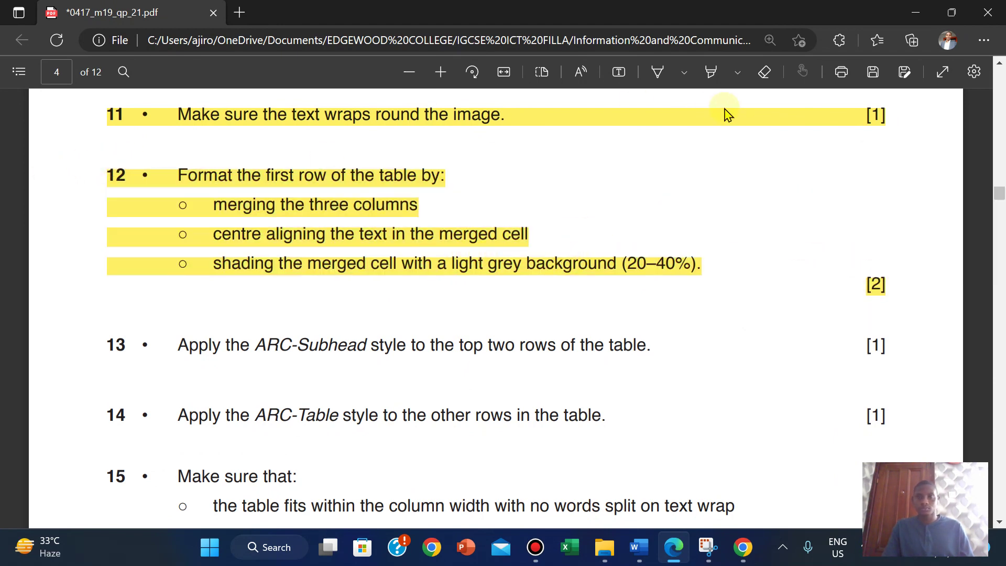
left_click(710, 72)
mouse_move(898, 280)
left_mouse_down()
mouse_move(270, 202)
mouse_move(161, 149)
left_mouse_up()
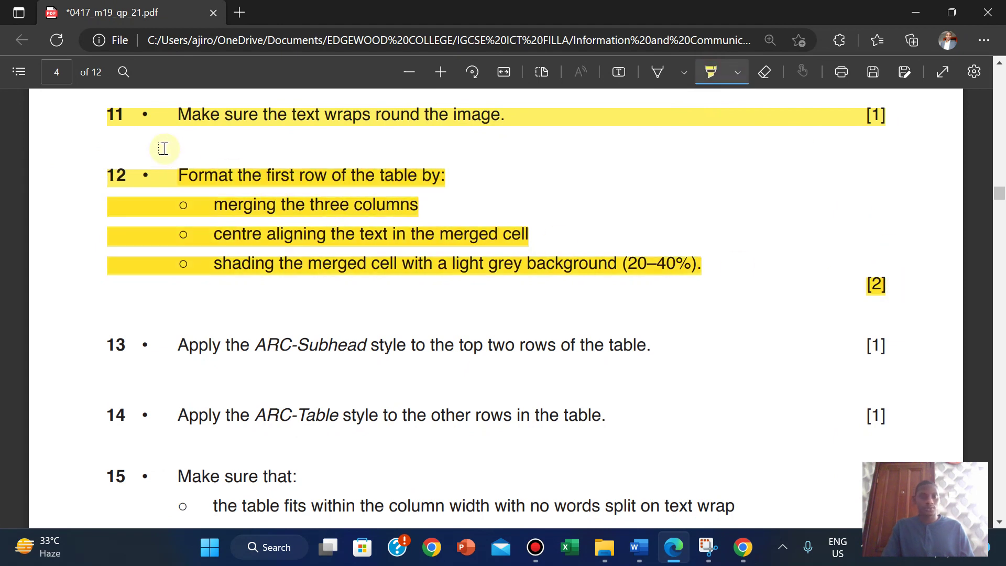
left_click(764, 72)
left_click(897, 291)
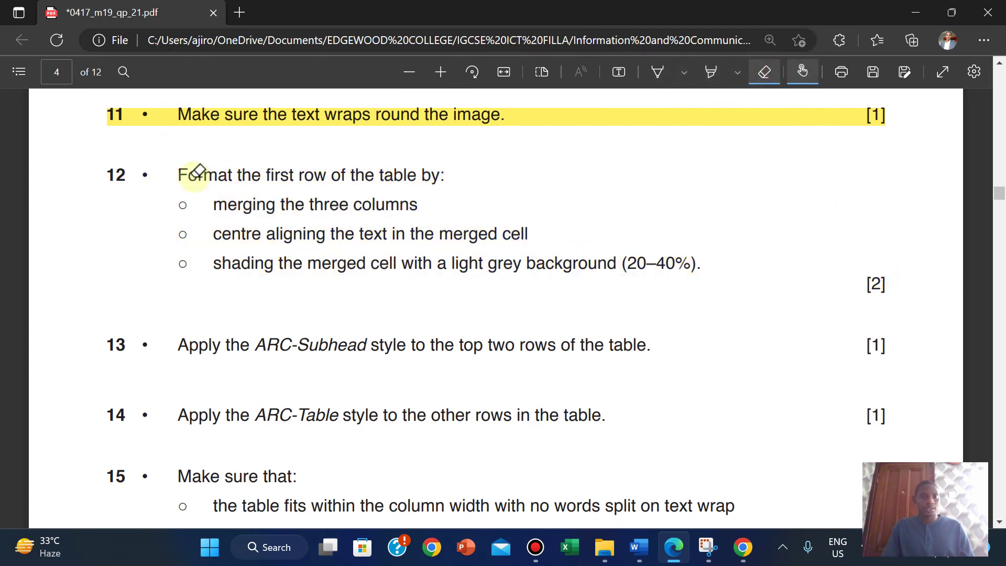
left_click(764, 74)
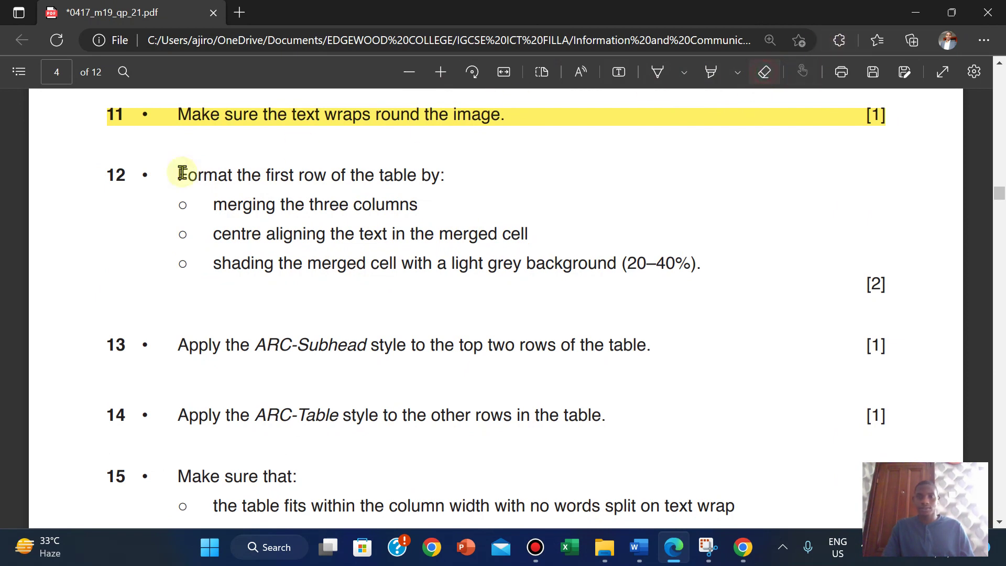
Step: Reselect all of question 12 and highlight it in green
mouse_move(101, 173)
left_mouse_down()
mouse_move(935, 270)
mouse_move(891, 278)
left_mouse_up()
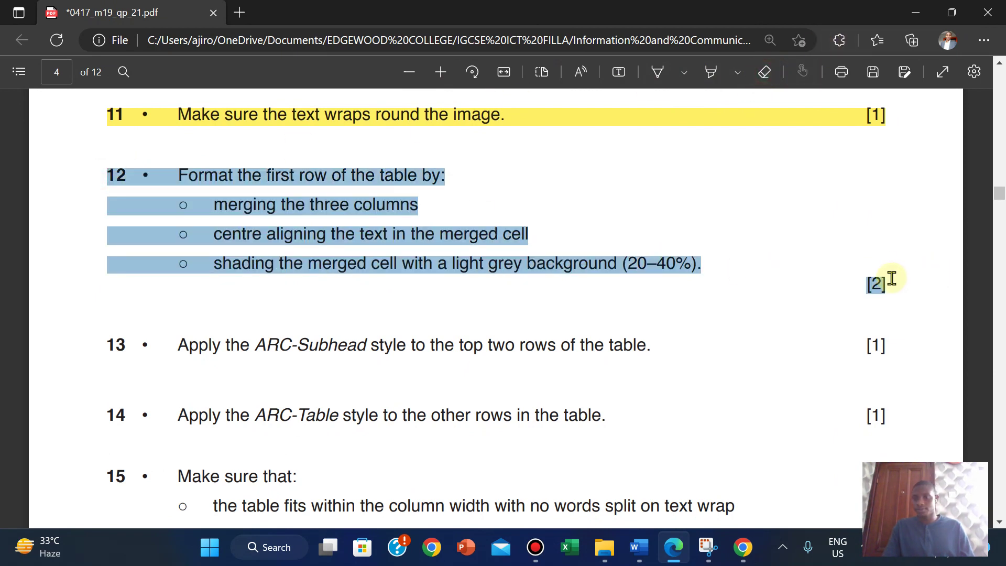
mouse_move(918, 214)
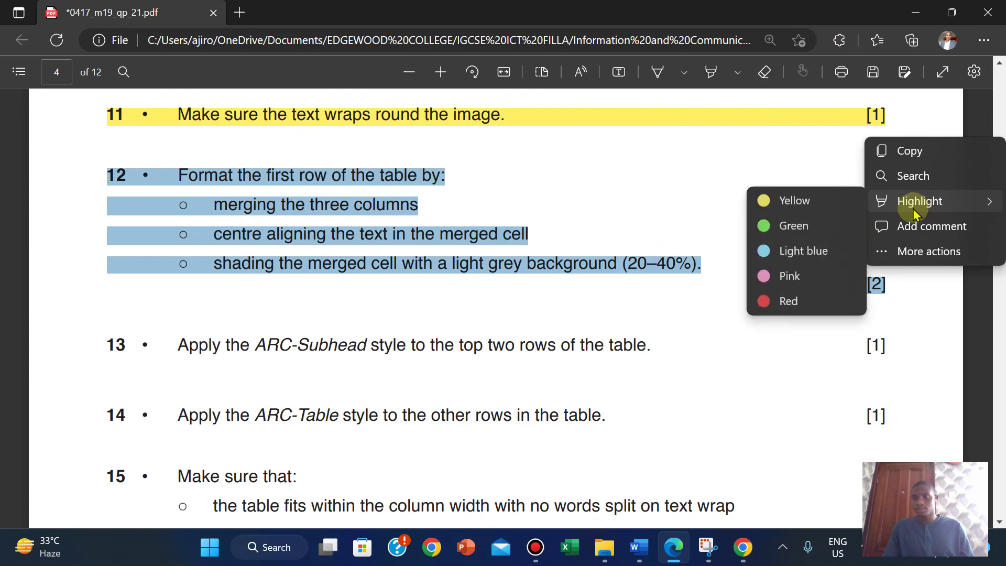
left_click(786, 226)
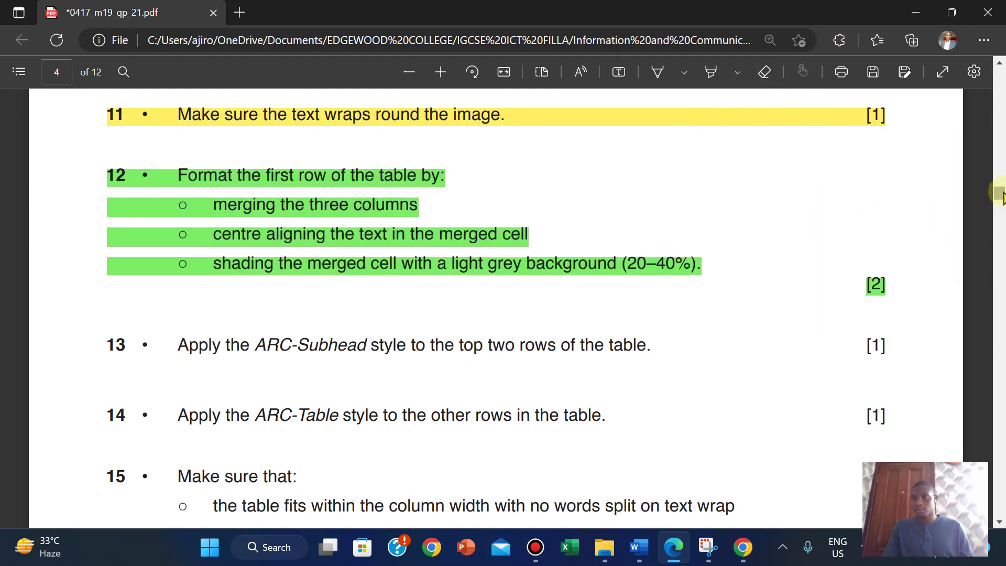
mouse_move(1001, 193)
left_mouse_down()
mouse_move(994, 172)
mouse_move(993, 198)
left_mouse_up()
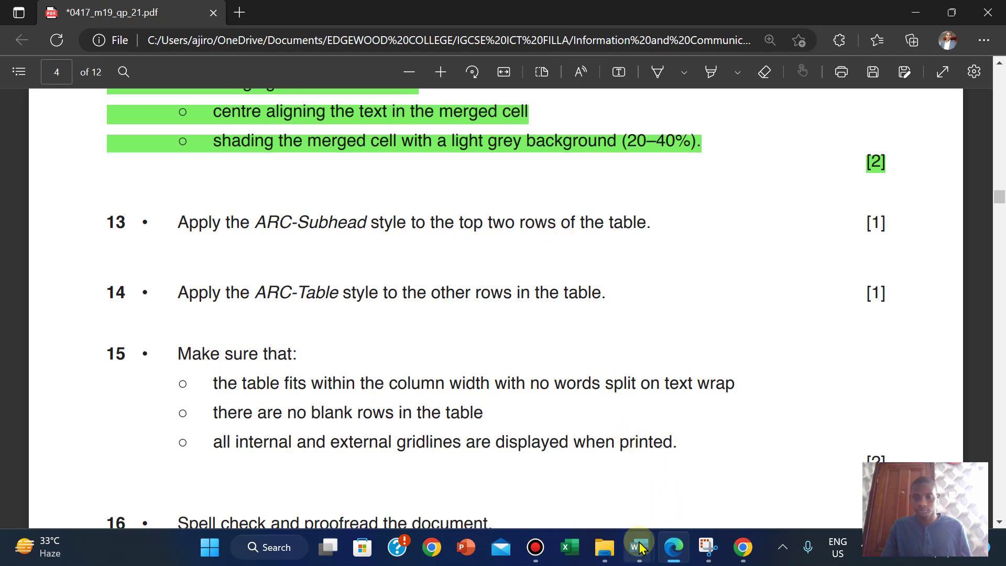
Step: Apply the ARC-Subhead style to the table's 'Field trip studies options' title row
mouse_move(638, 547)
left_click(701, 469)
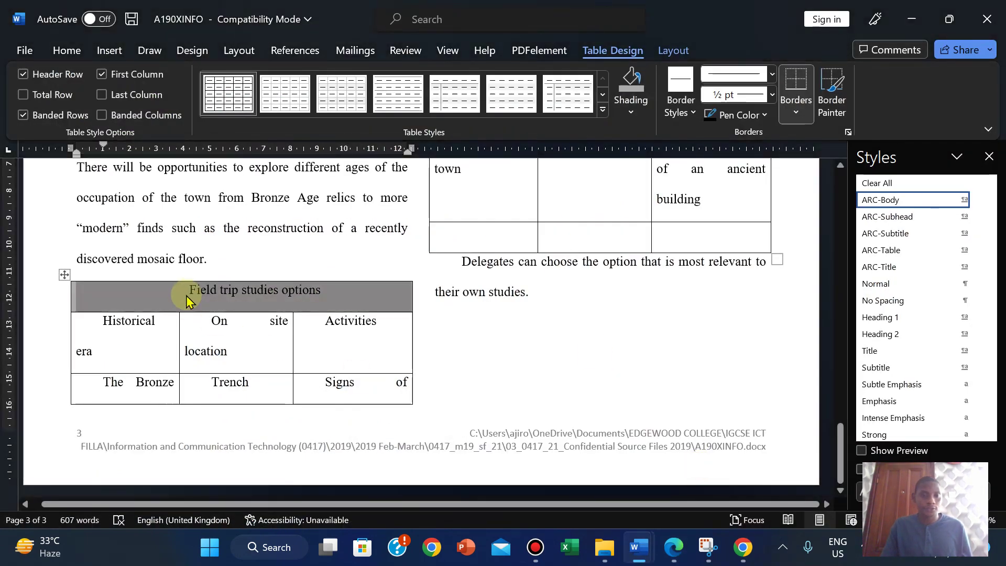
left_click(187, 297)
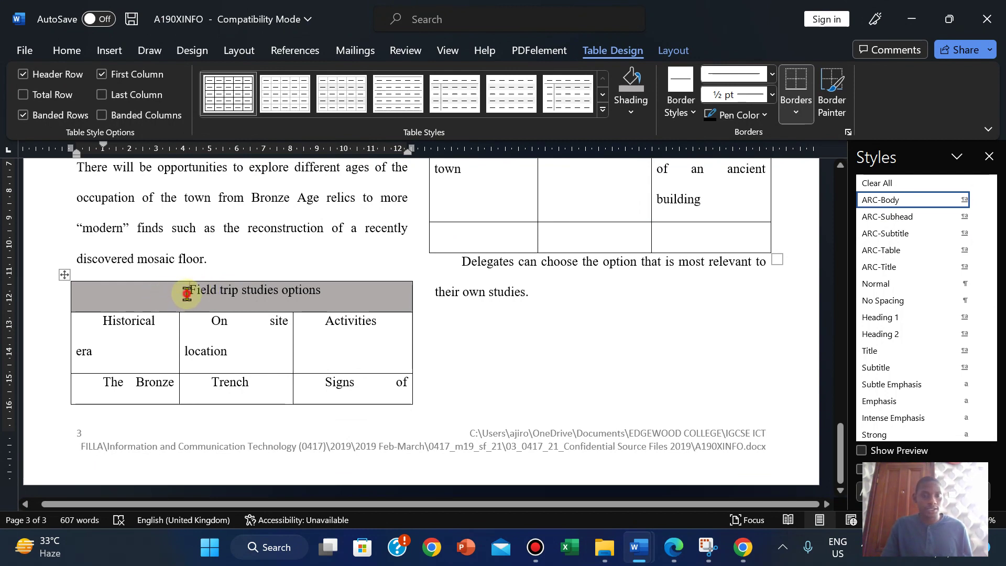
left_click(325, 289)
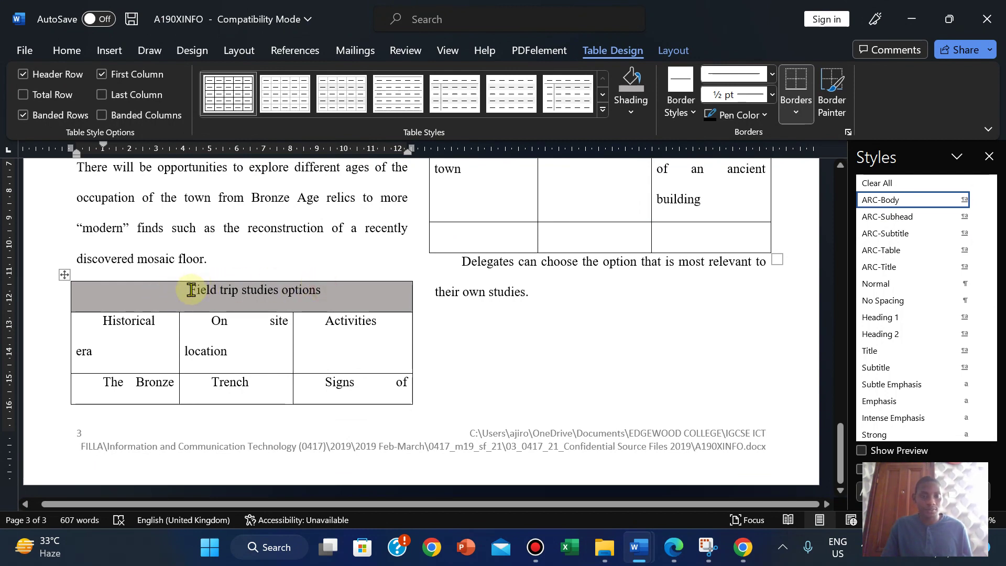
left_click(192, 290)
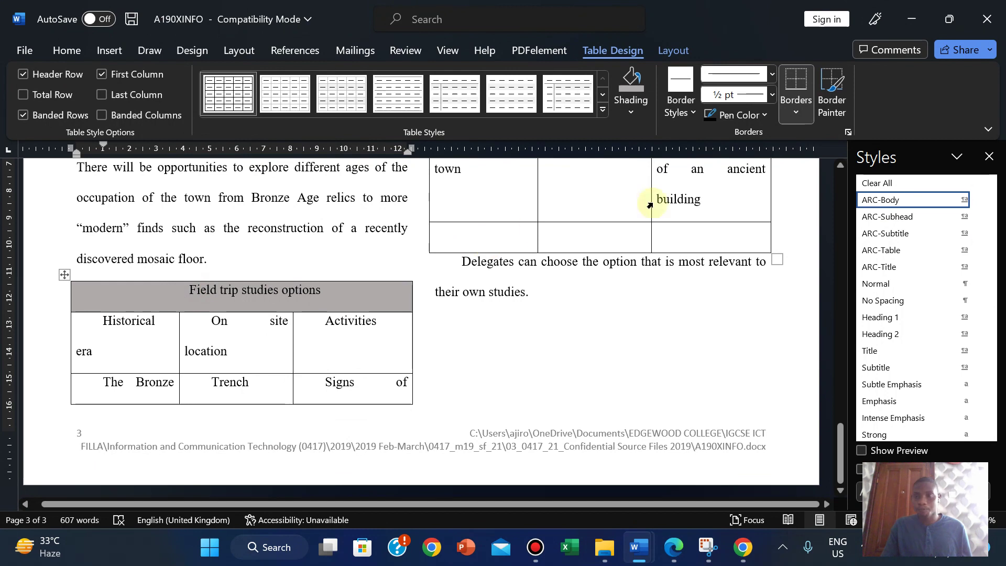
left_click(889, 218)
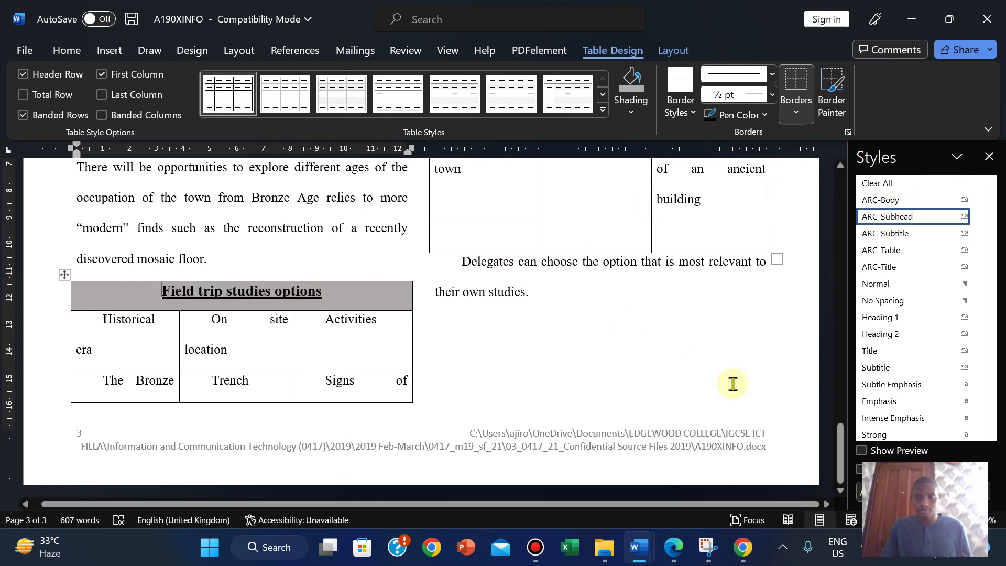
Step: After checking the exam paper, review the title row's shading colours, leaving them unchanged
left_click(678, 548)
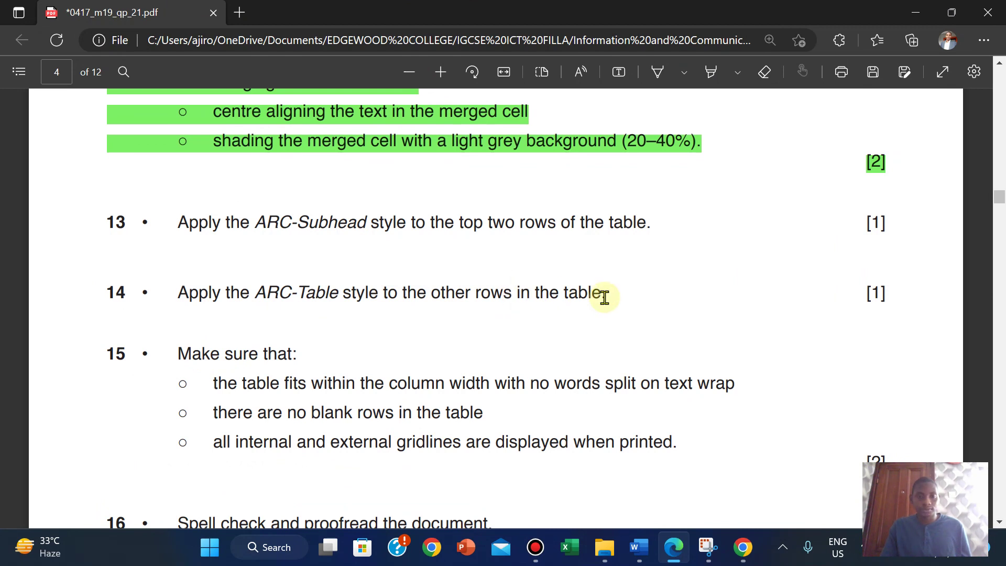
mouse_move(638, 547)
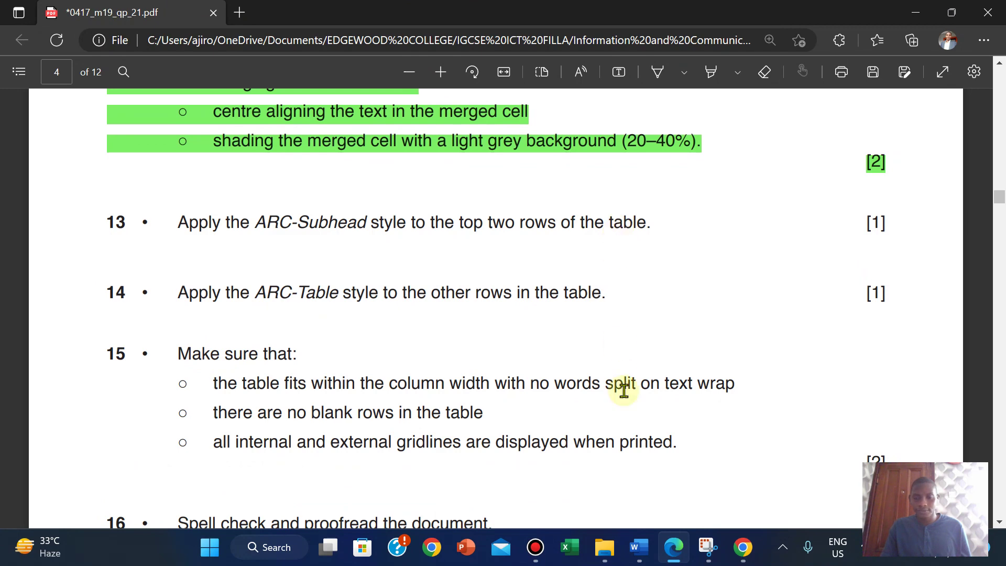
left_click(700, 485)
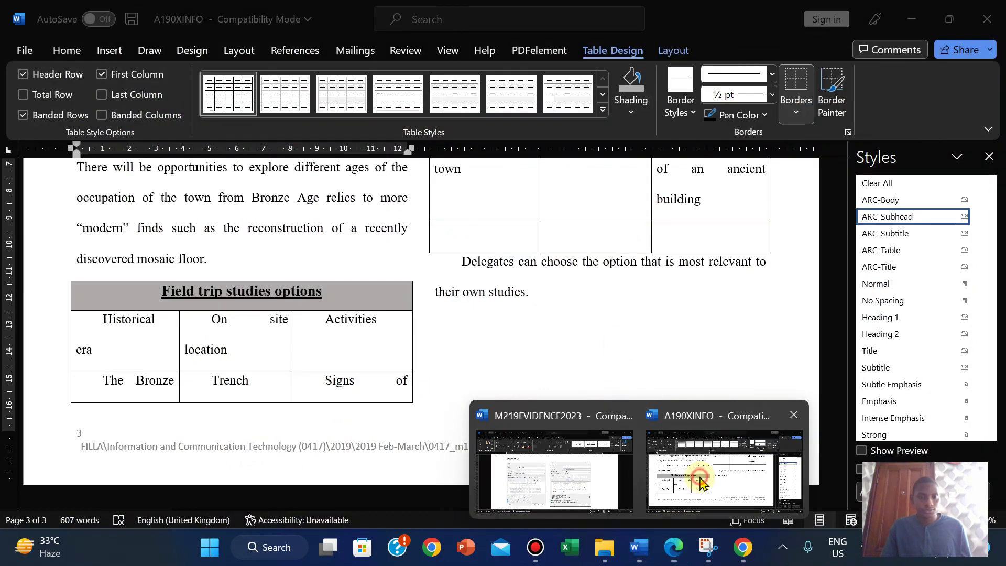
left_click(71, 300)
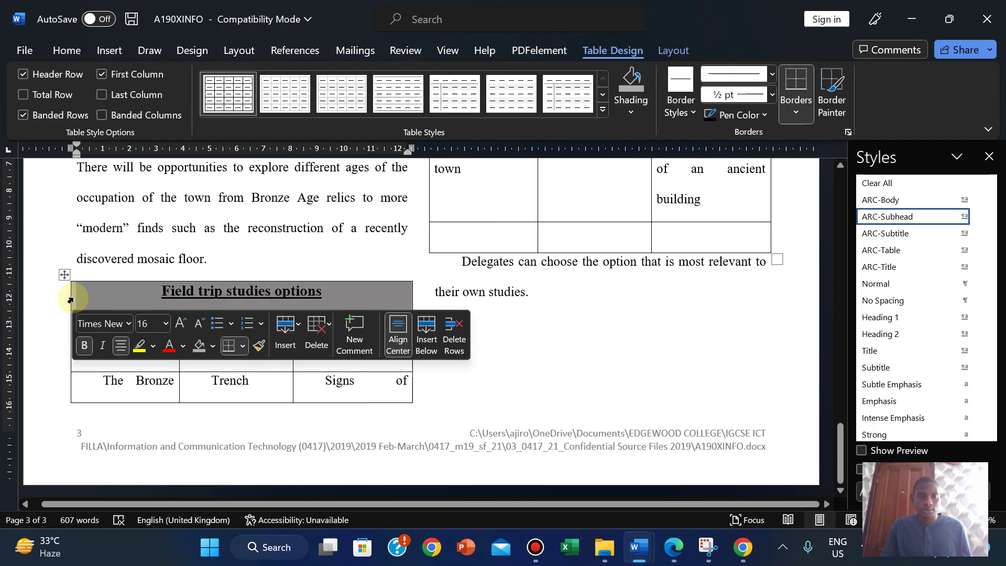
left_click(631, 107)
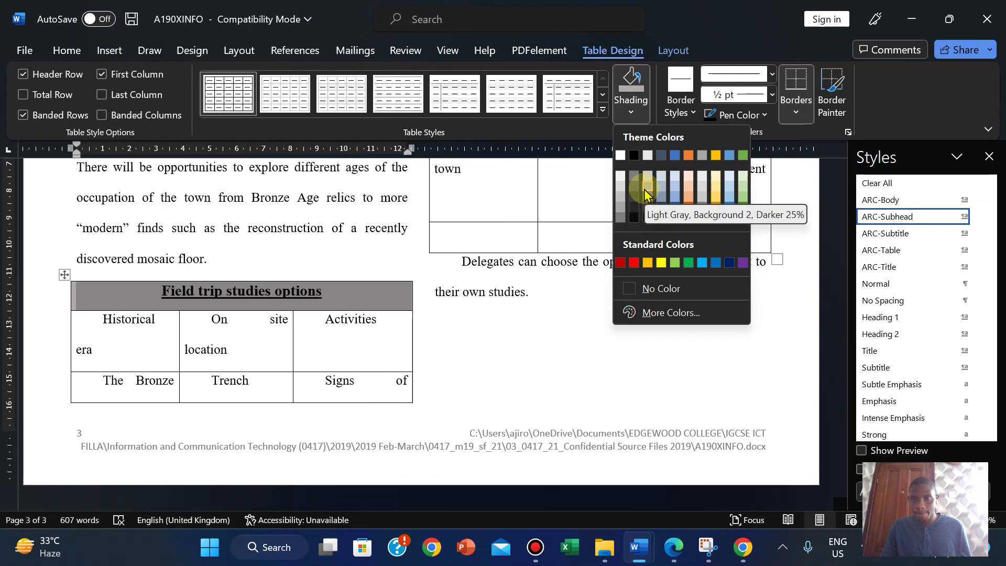
left_click(139, 341)
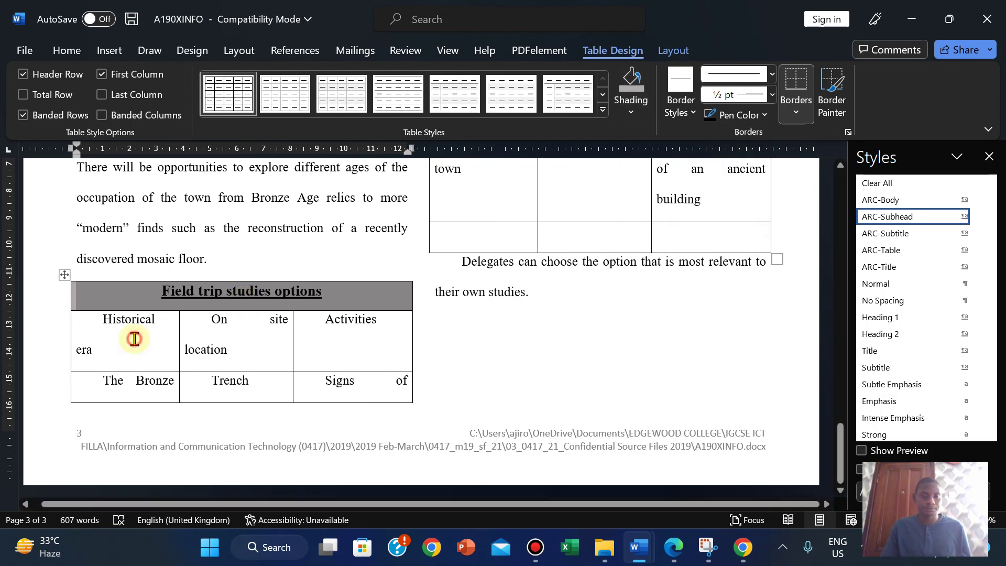
left_click(84, 320)
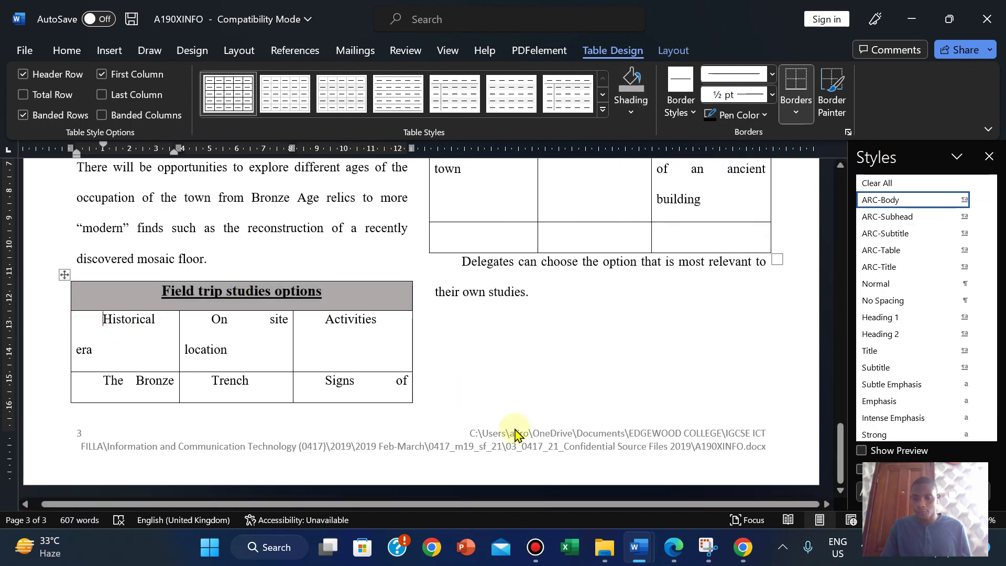
Step: Apply the ARC-Table style to the Field trip table's body rows below the header
left_click(674, 547)
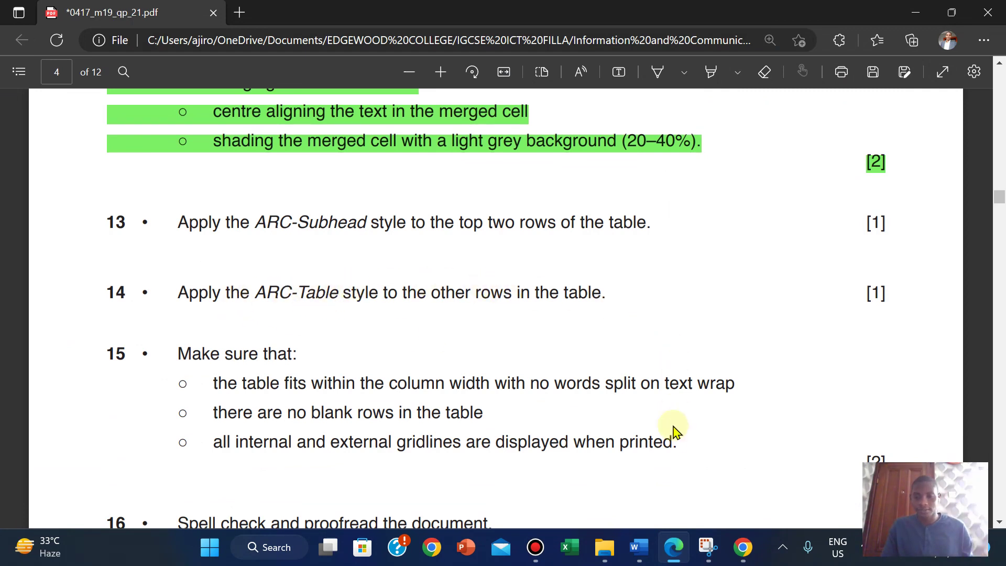
mouse_move(641, 550)
left_click(464, 445)
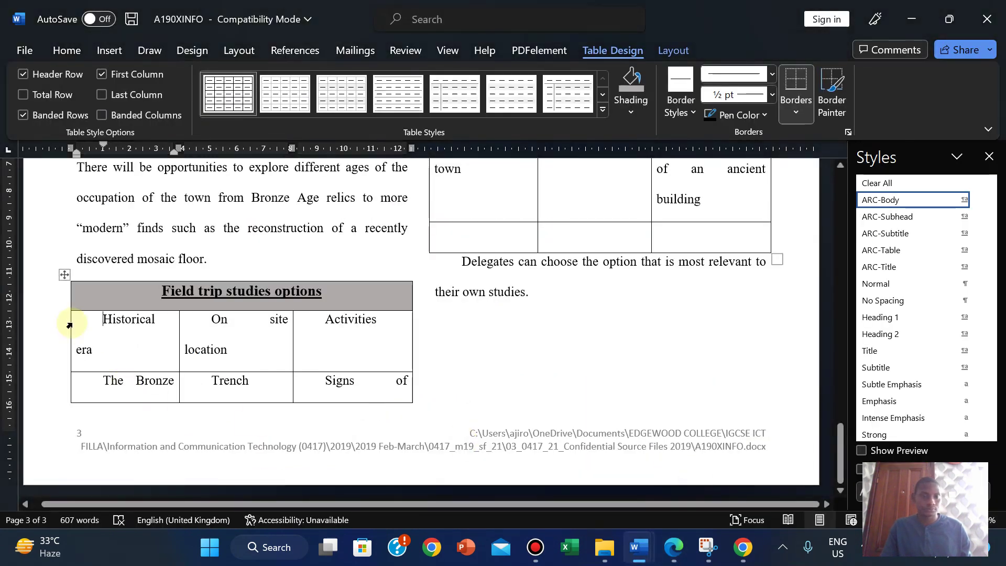
mouse_move(88, 325)
left_mouse_down()
mouse_move(460, 352)
mouse_move(589, 183)
mouse_move(595, 124)
mouse_move(650, 407)
mouse_move(692, 506)
mouse_move(721, 393)
mouse_move(738, 398)
left_mouse_up()
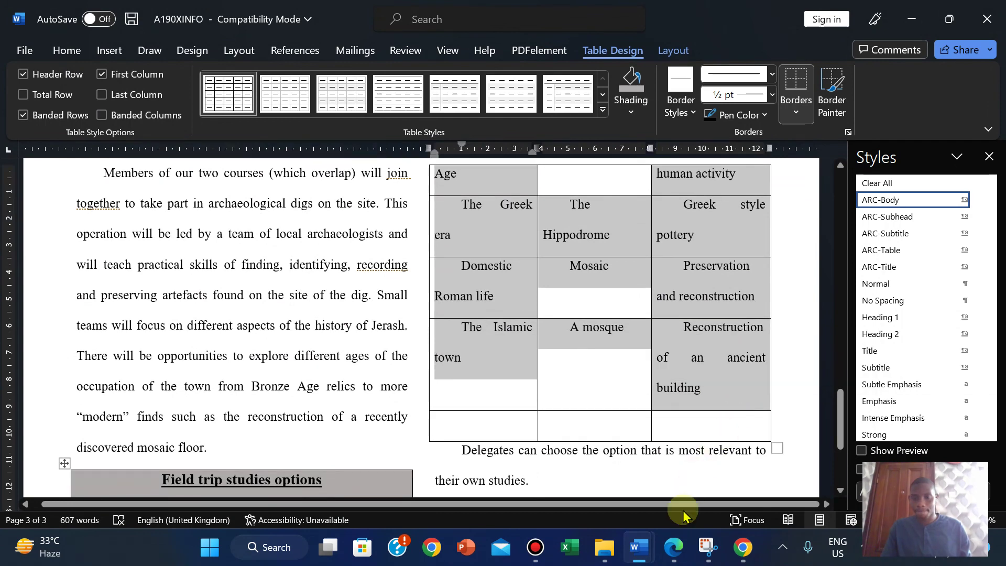
left_click(890, 250)
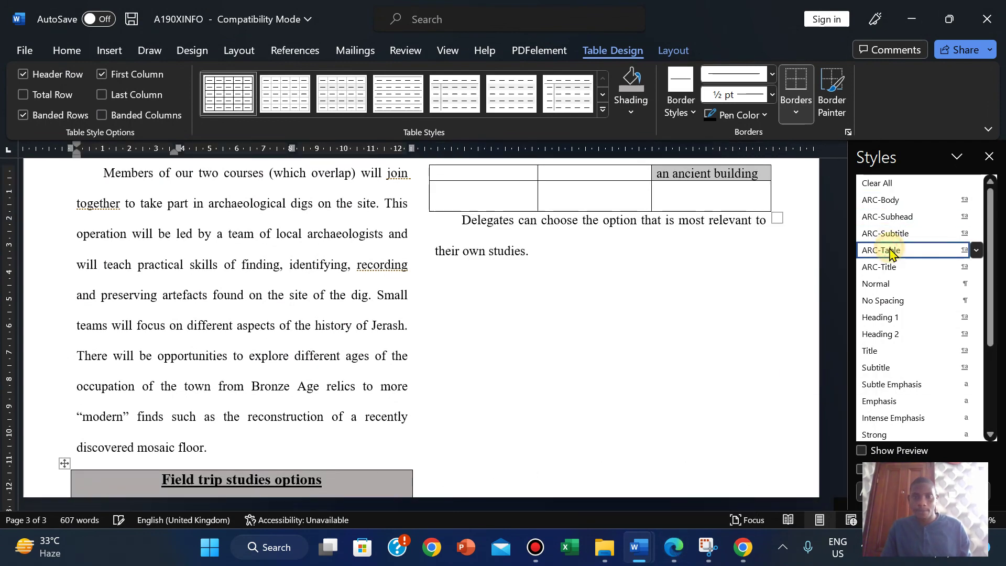
scroll(840, 419, "down", 3)
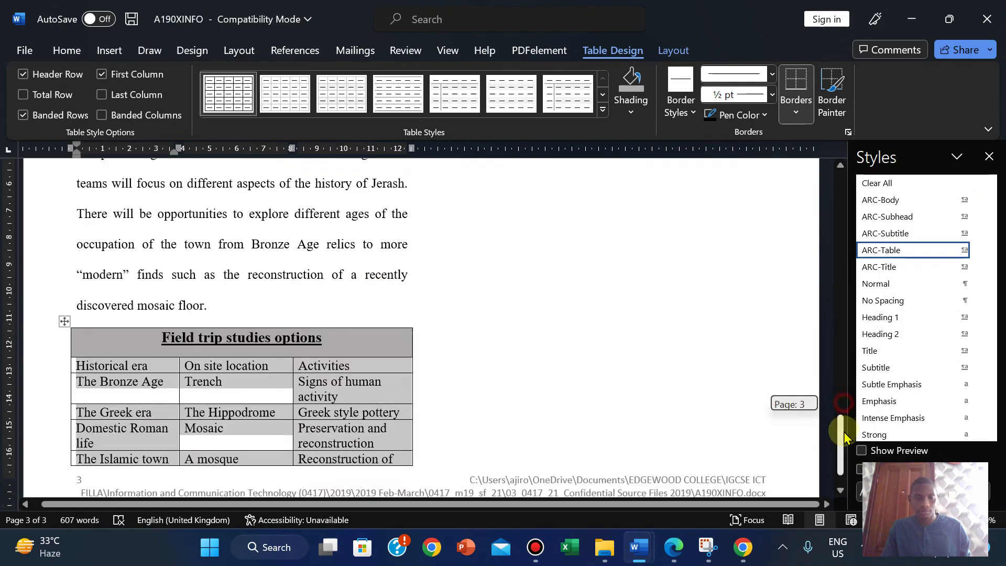
left_click_drag(838, 370, 836, 451)
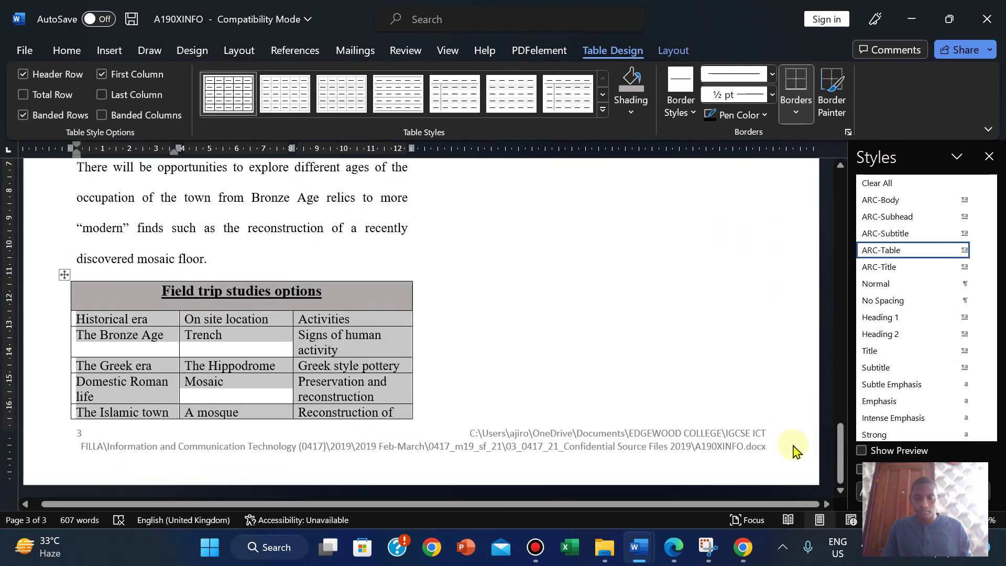
left_click(673, 547)
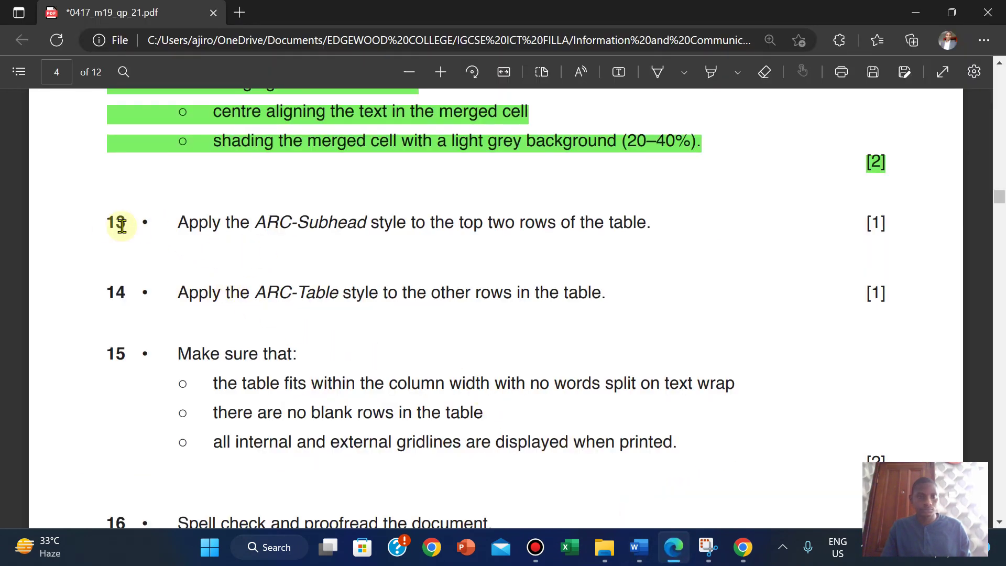
Step: Highlight questions 13 and 14 of the exam question paper in green
left_click_drag(107, 224, 885, 290)
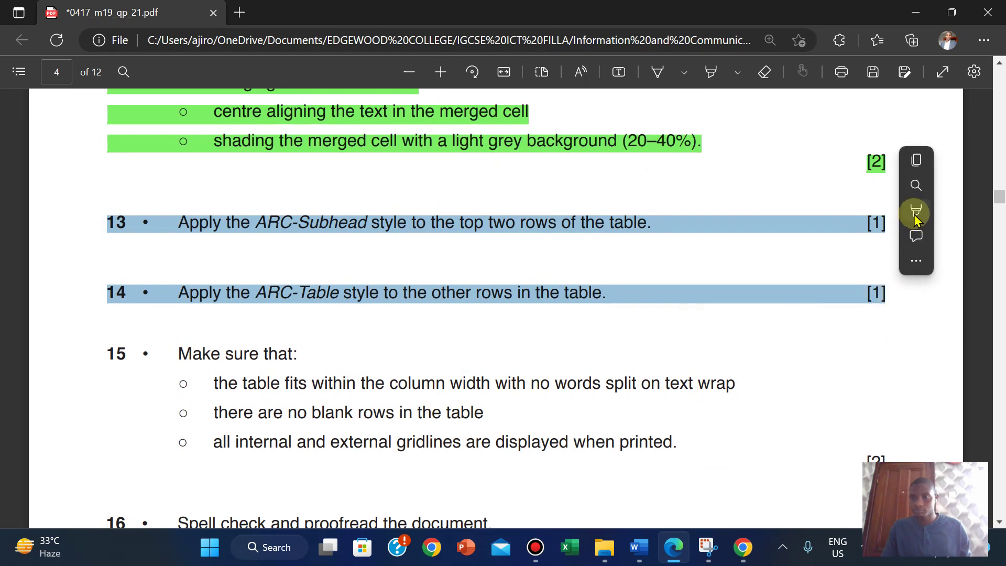
mouse_move(913, 218)
left_click(785, 234)
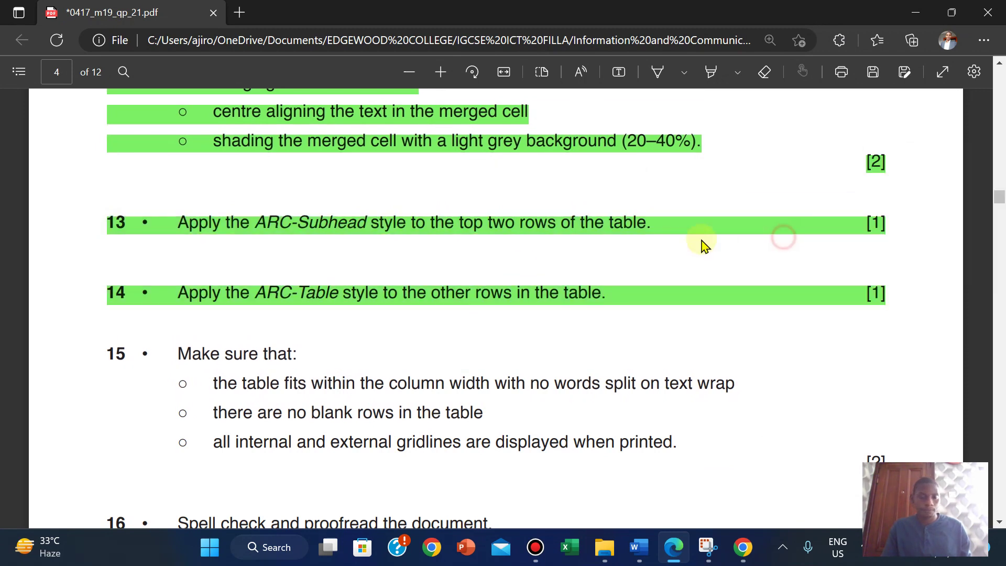
scroll(150, 360, "down", 3)
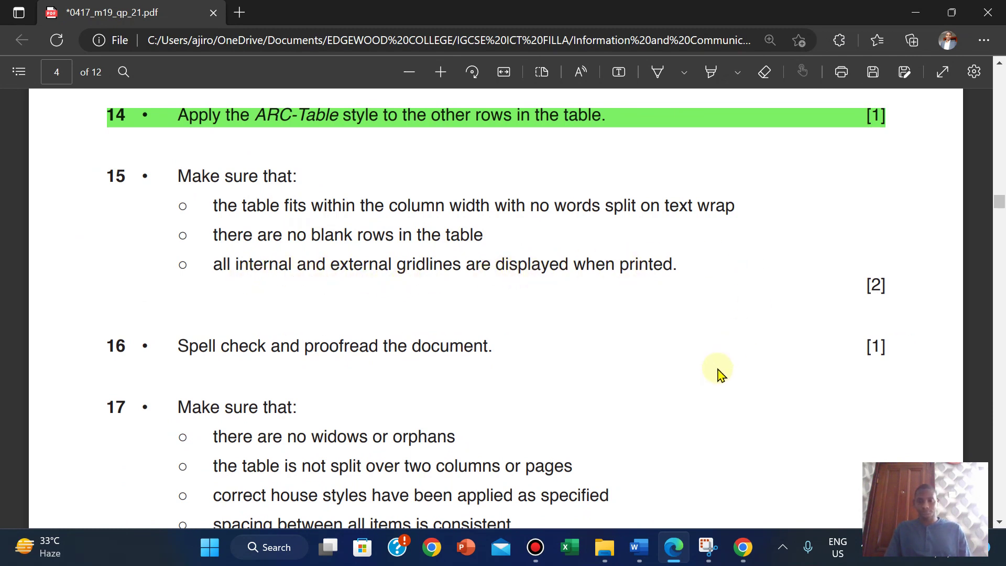
mouse_move(639, 547)
left_click(700, 484)
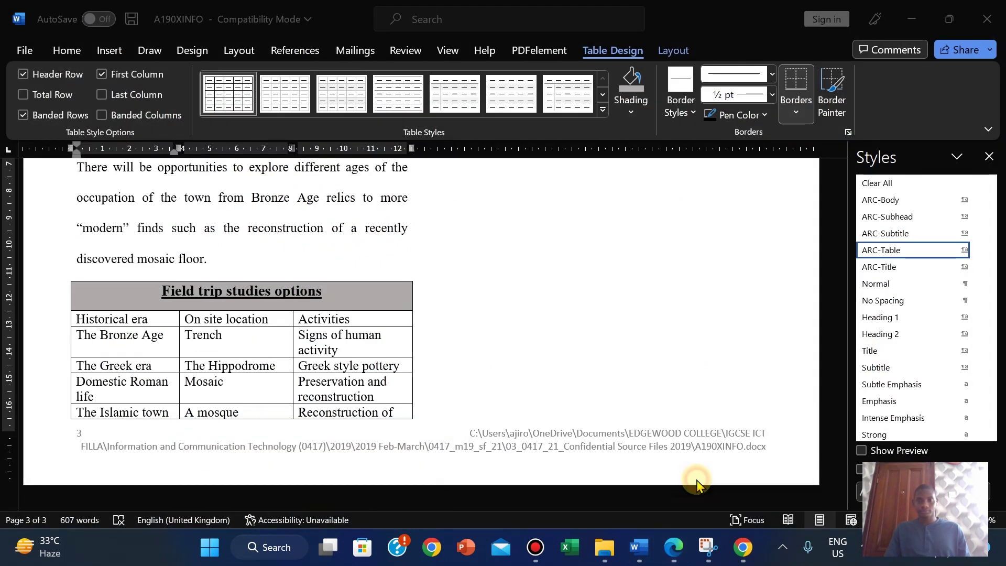
Step: Delete the blank last row of the Field trip table, leaving 'an ancient building' last
left_click(673, 554)
left_click(674, 554)
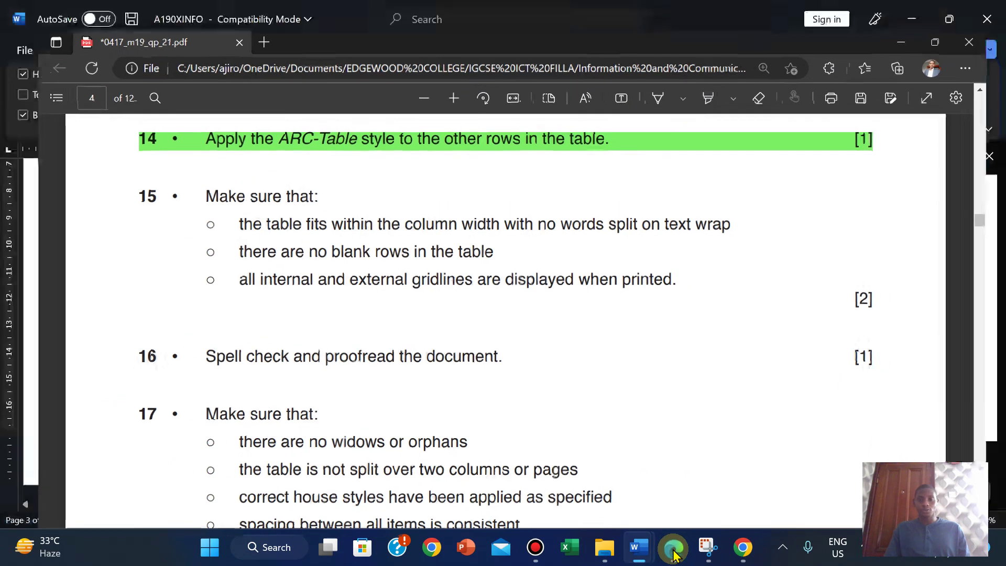
left_click_drag(840, 445, 844, 404)
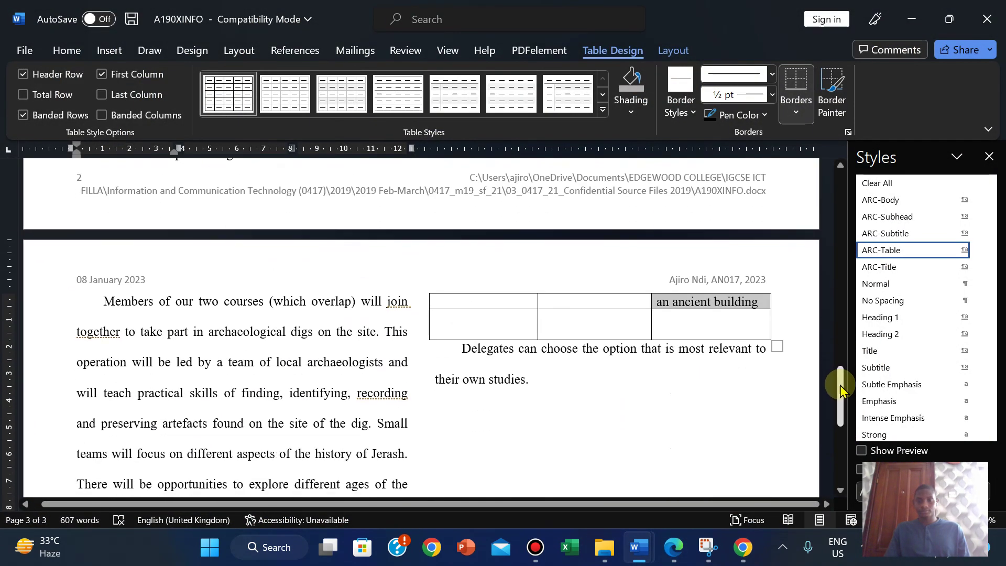
left_click(430, 329)
right_click(431, 328)
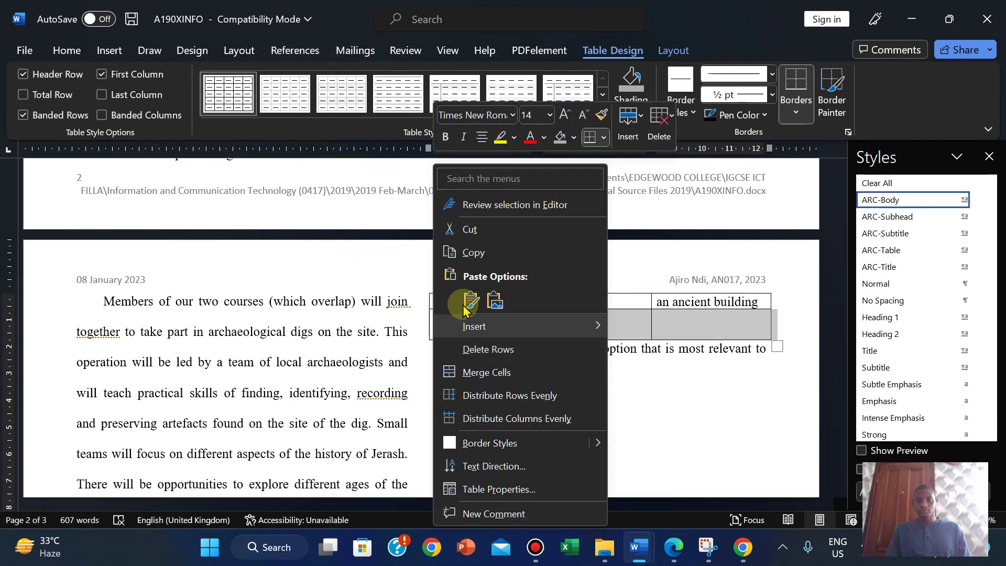
left_click(482, 348)
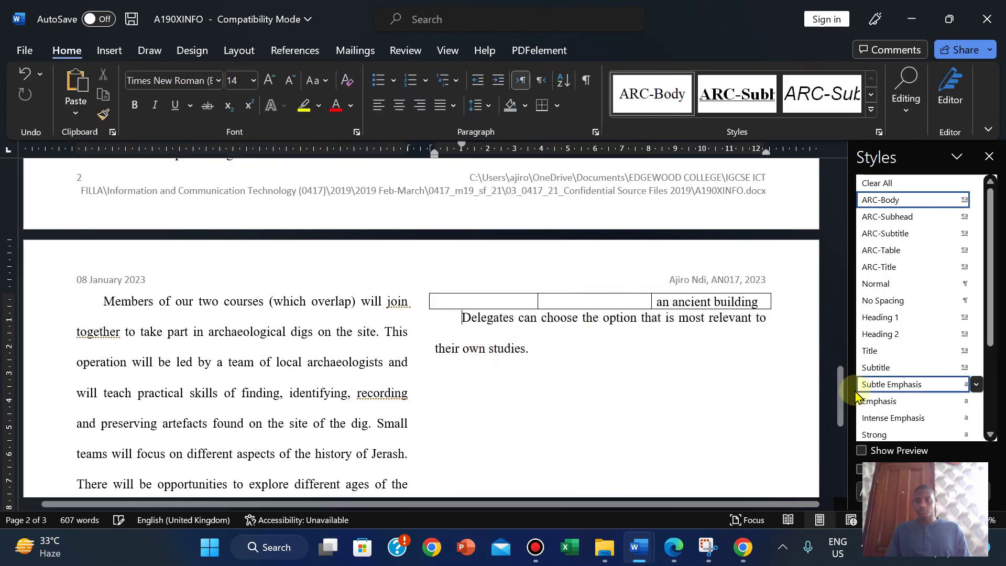
Step: Widen the table's first column so 'On site location' and 'Domestic Roman life' fit on one line
left_click_drag(844, 401, 838, 453)
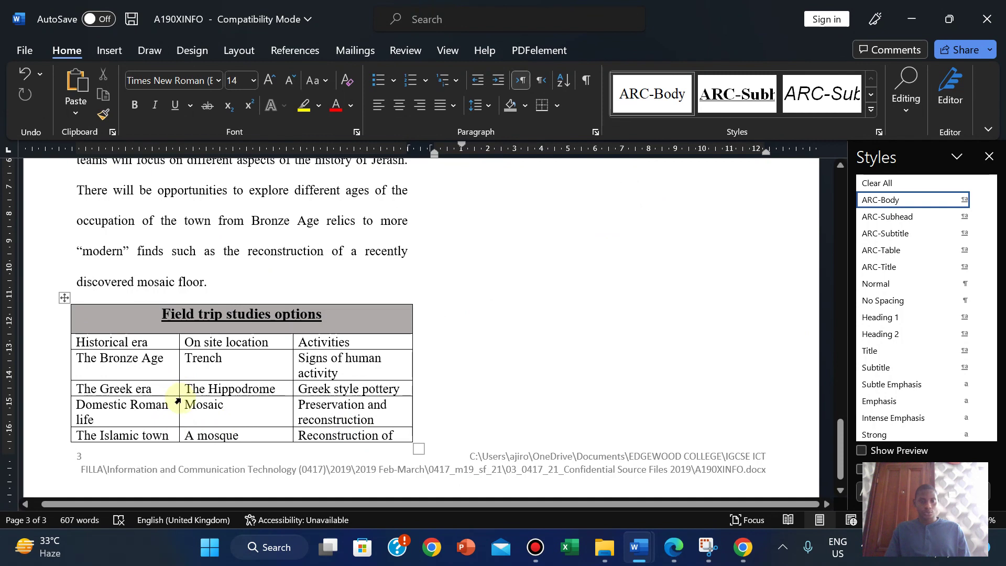
left_click_drag(179, 405, 203, 405)
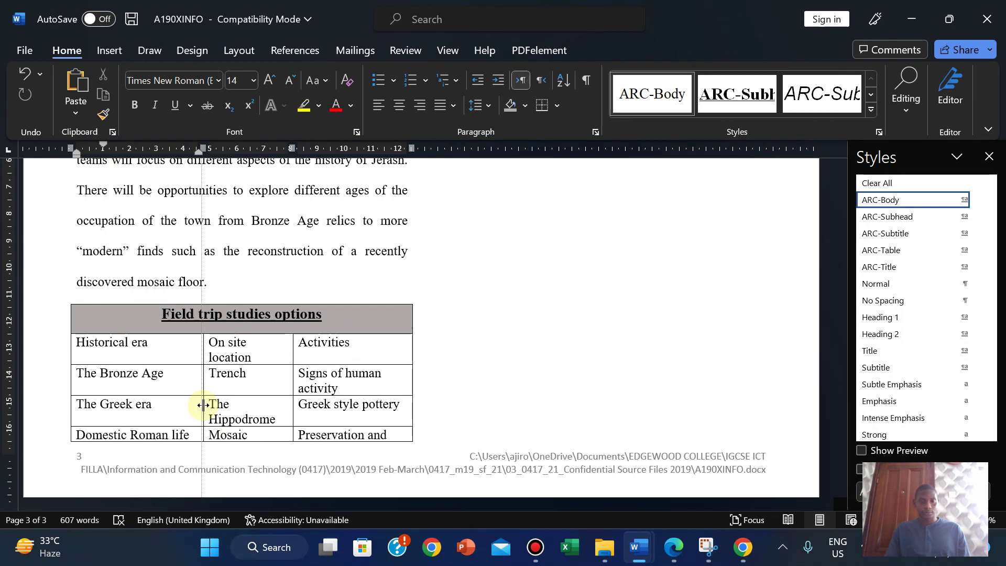
left_click_drag(203, 405, 198, 405)
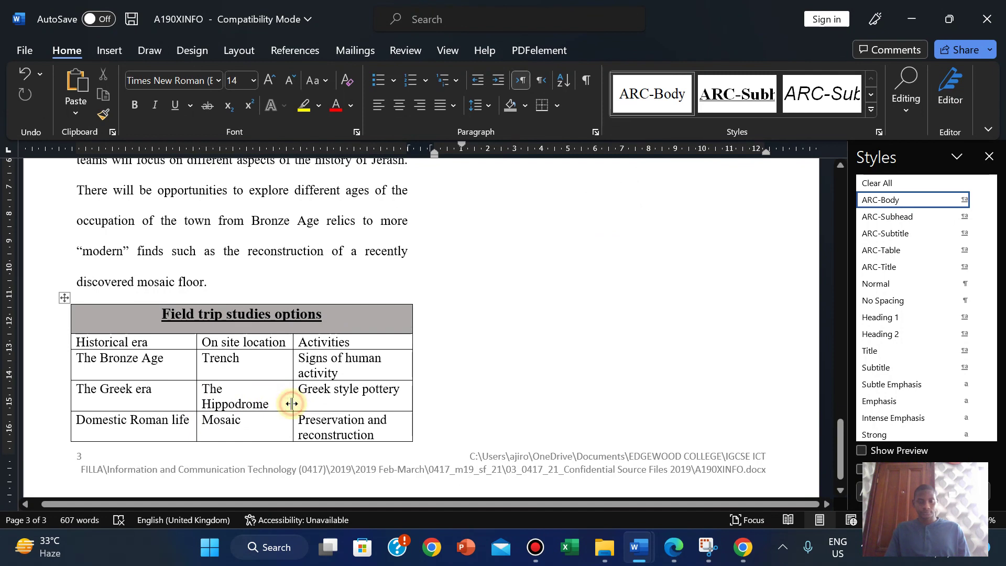
left_click(674, 547)
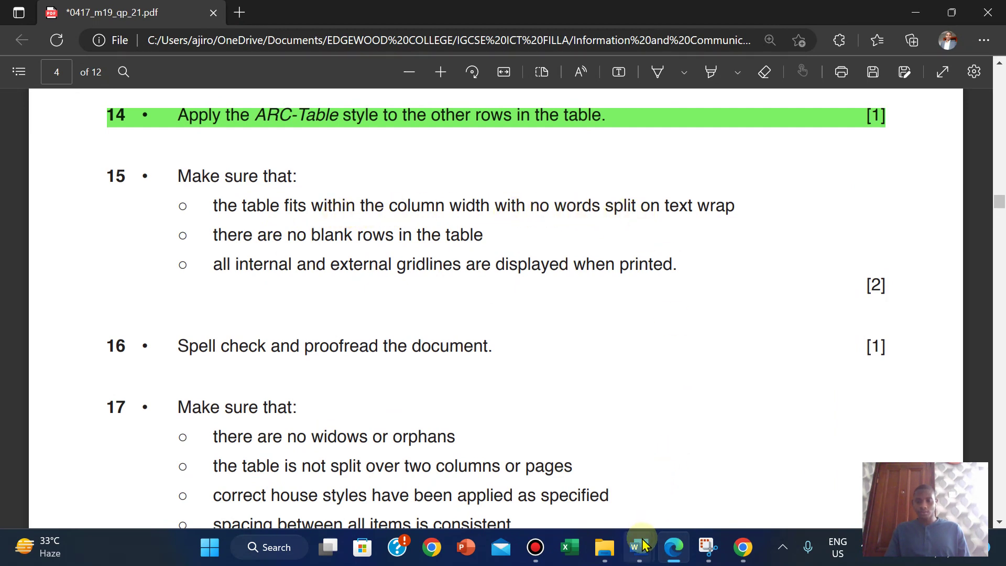
mouse_move(644, 544)
left_click(714, 474)
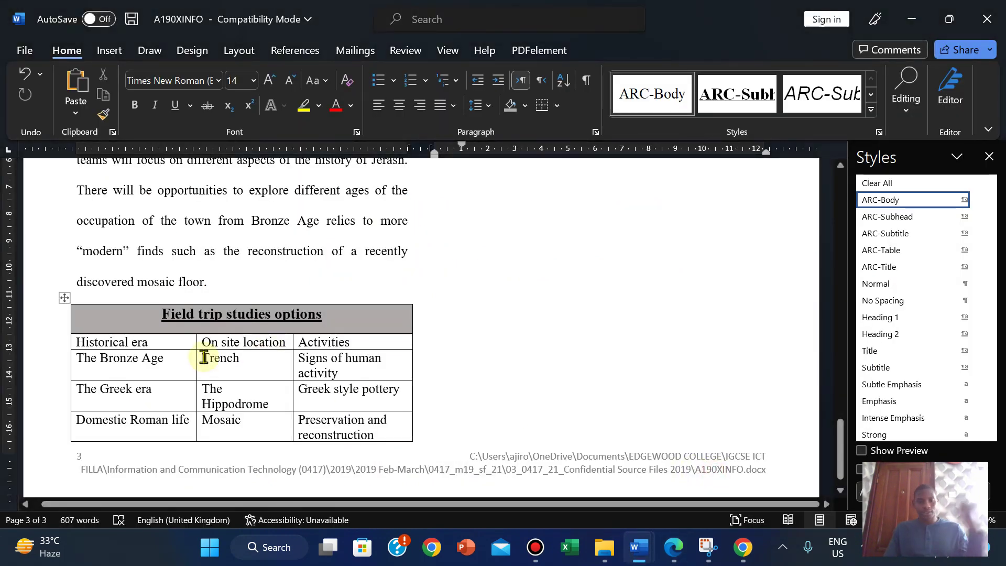
left_click(674, 548)
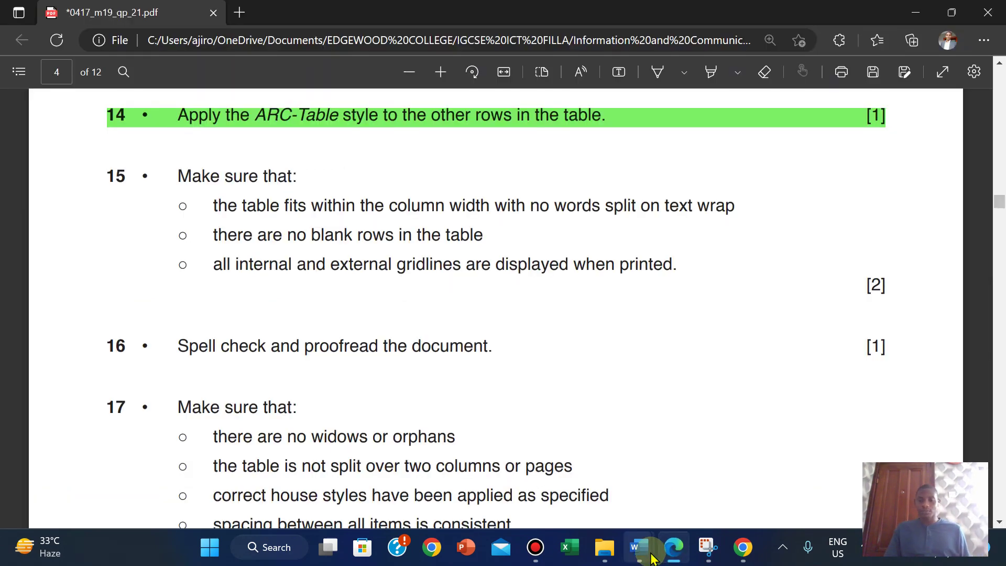
mouse_move(641, 546)
left_click(665, 511)
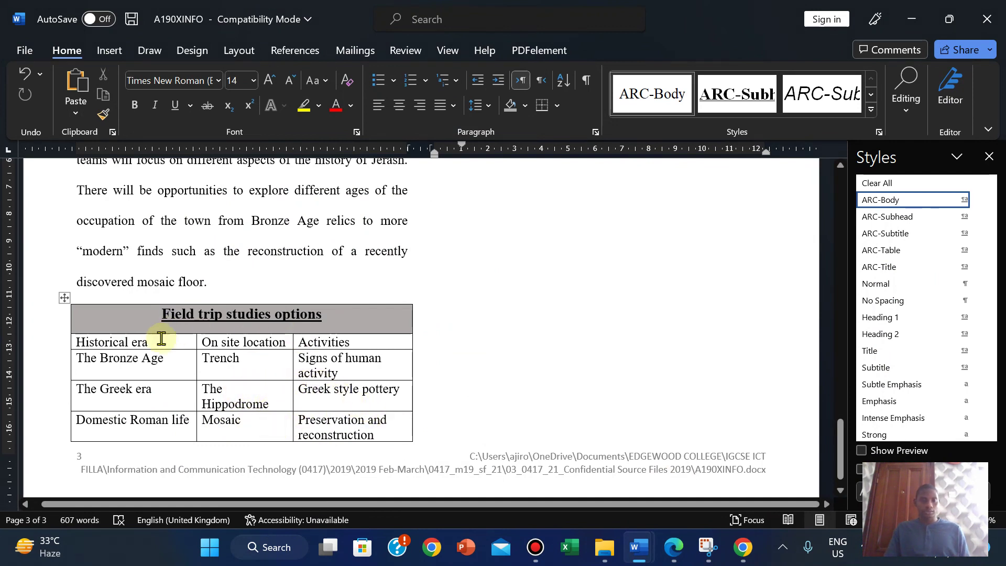
Step: Set the Field trip table's AutoFit option to Fixed Column Width
left_click(62, 303)
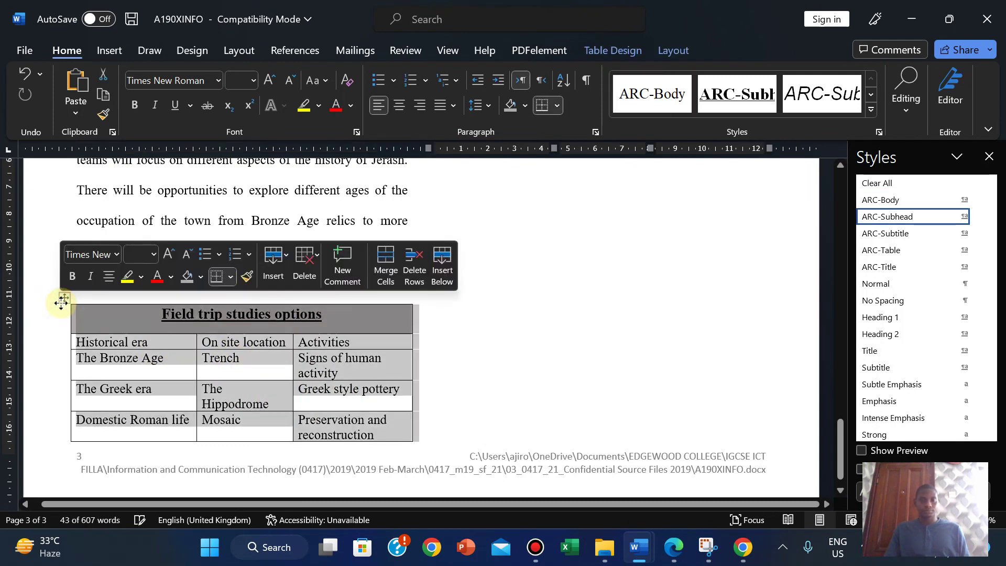
left_click(614, 52)
left_click(673, 51)
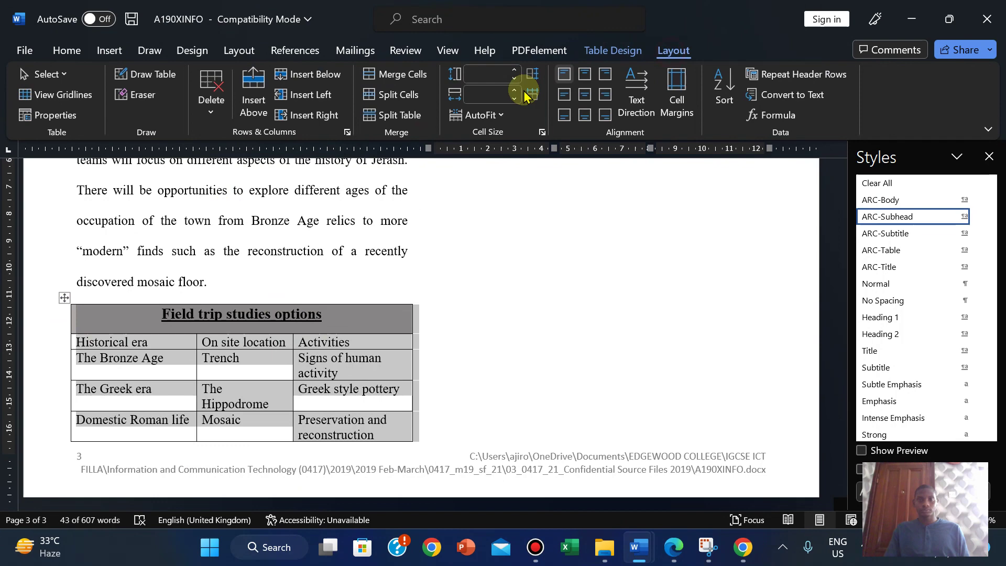
left_click(488, 119)
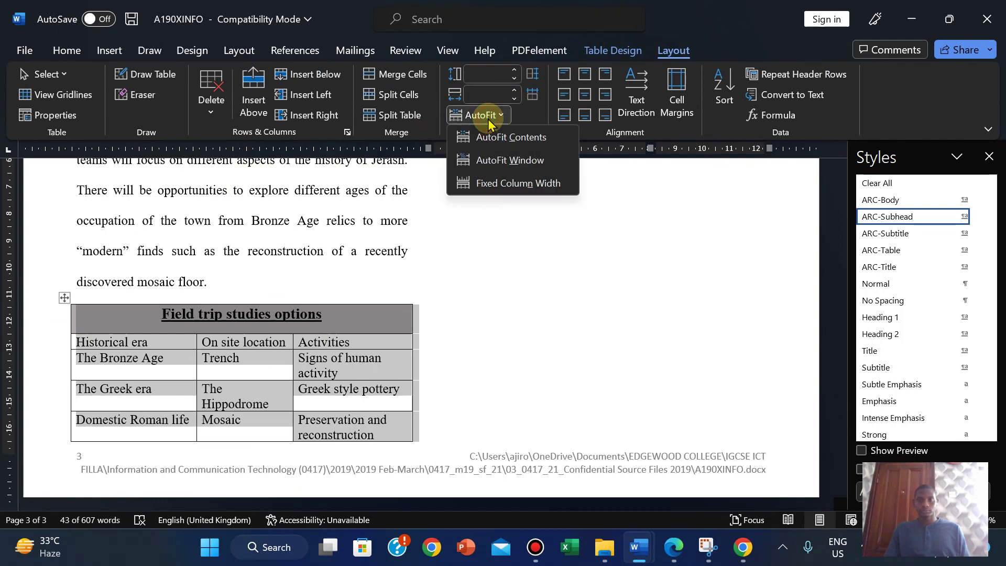
left_click(489, 184)
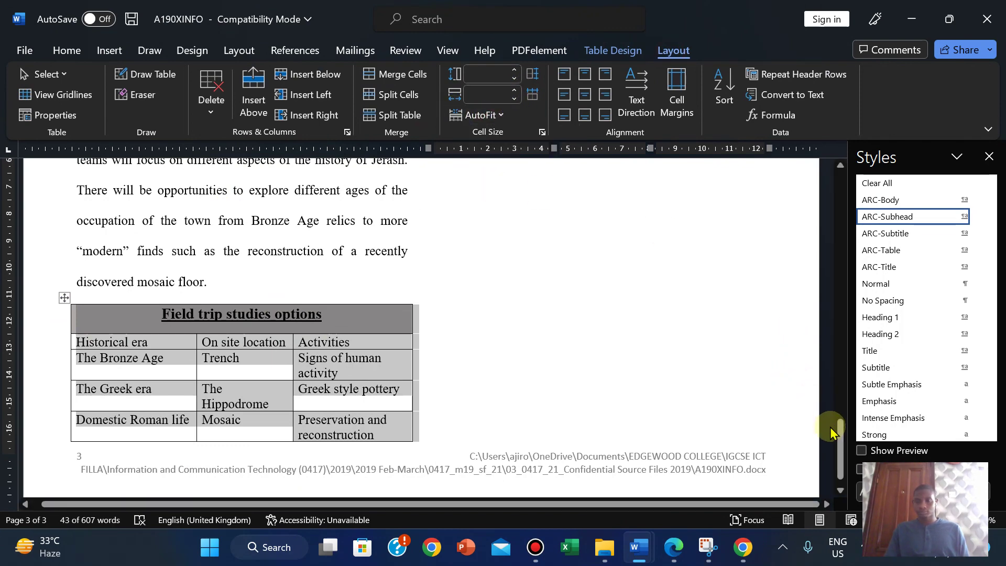
mouse_move(841, 442)
left_mouse_down()
mouse_move(838, 385)
mouse_move(837, 443)
left_mouse_up()
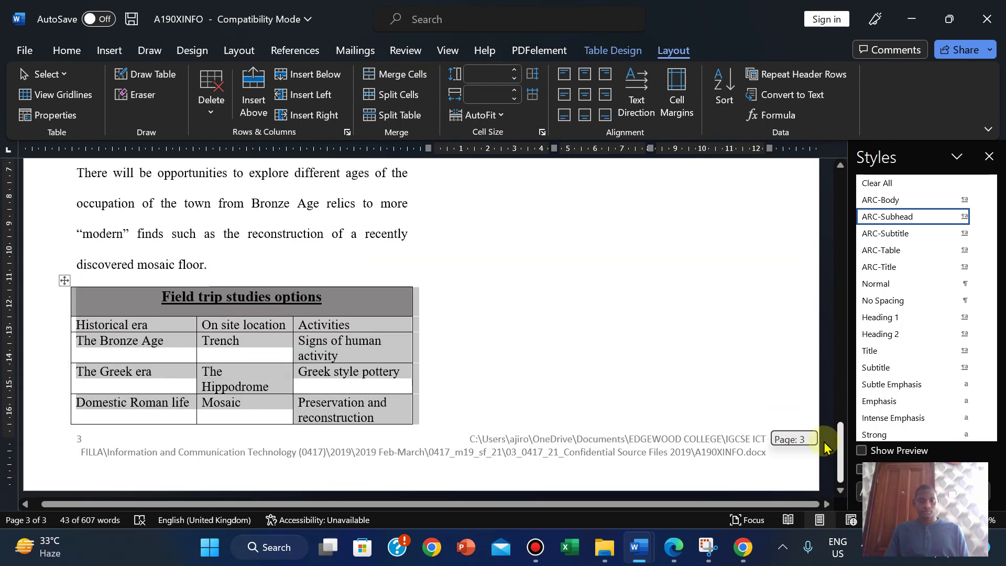
left_click(575, 370)
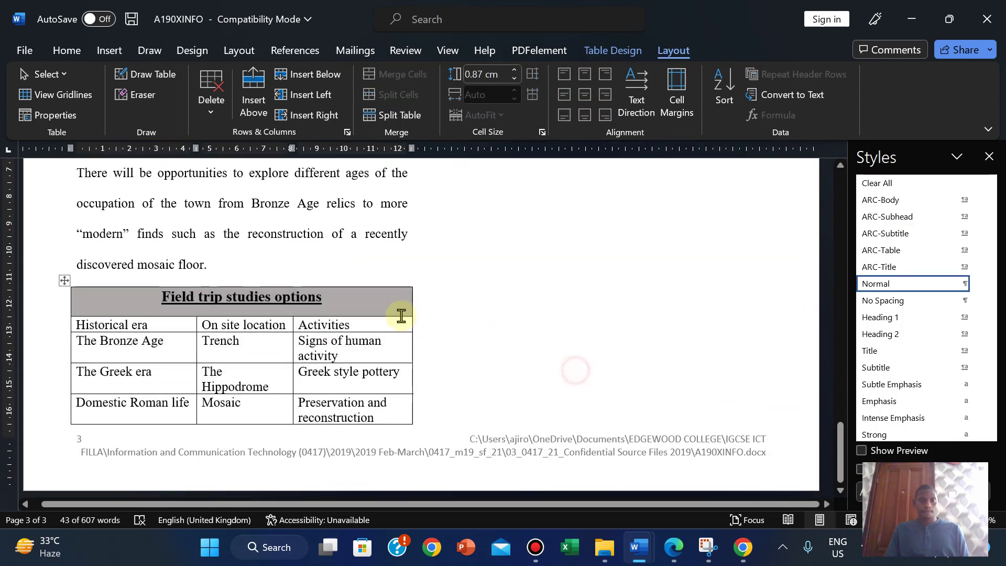
left_click(676, 549)
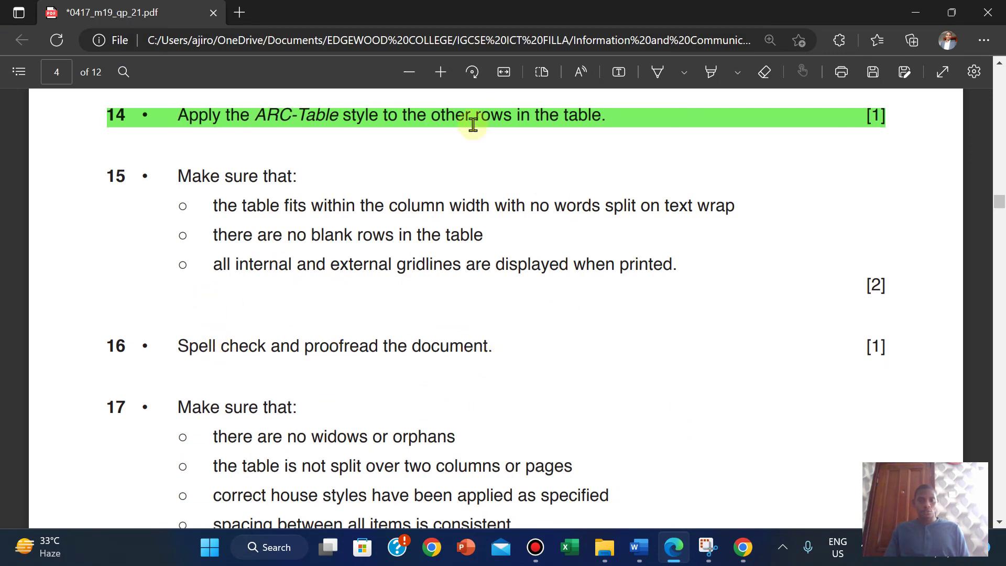
mouse_move(517, 6)
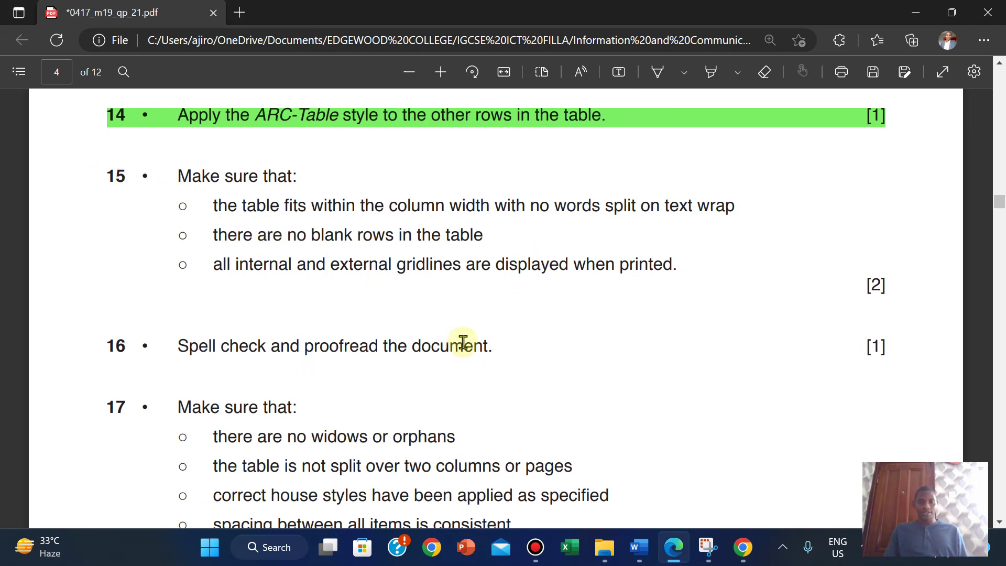
mouse_move(639, 547)
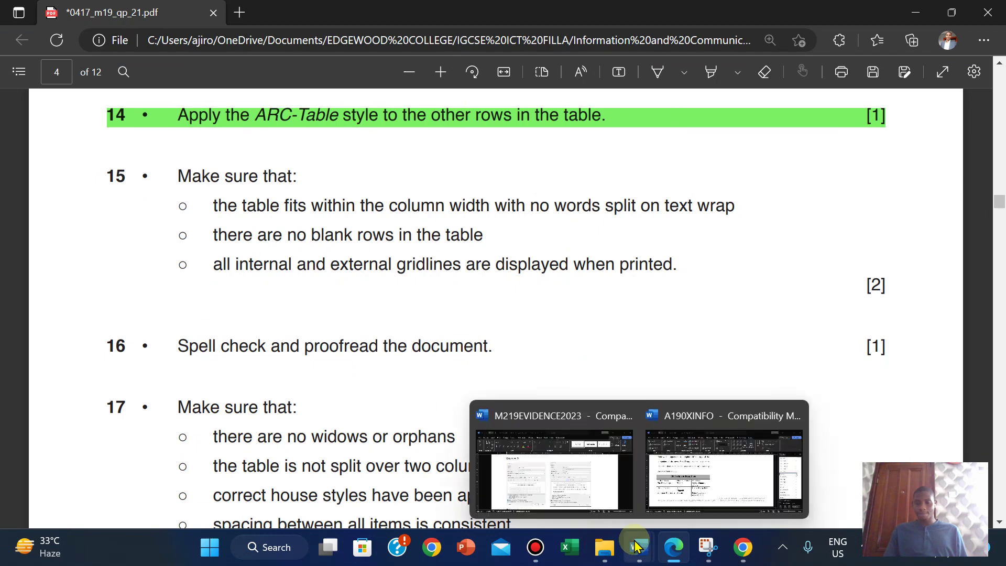
left_click(692, 466)
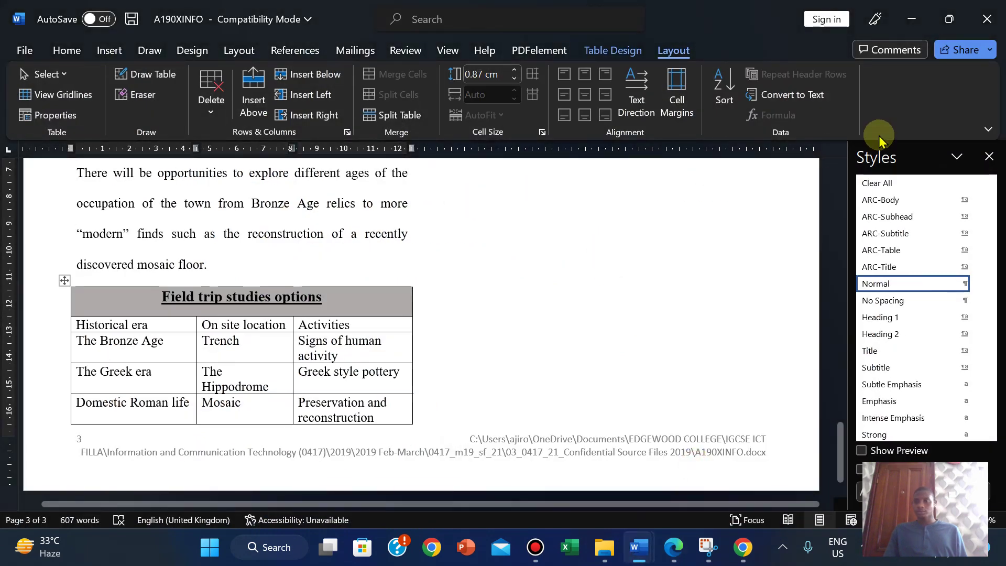
Step: Spell check the report: hugge to huge, ventureing to venturing, 'hippodrome;' to 'hippodrome,'
left_click(989, 157)
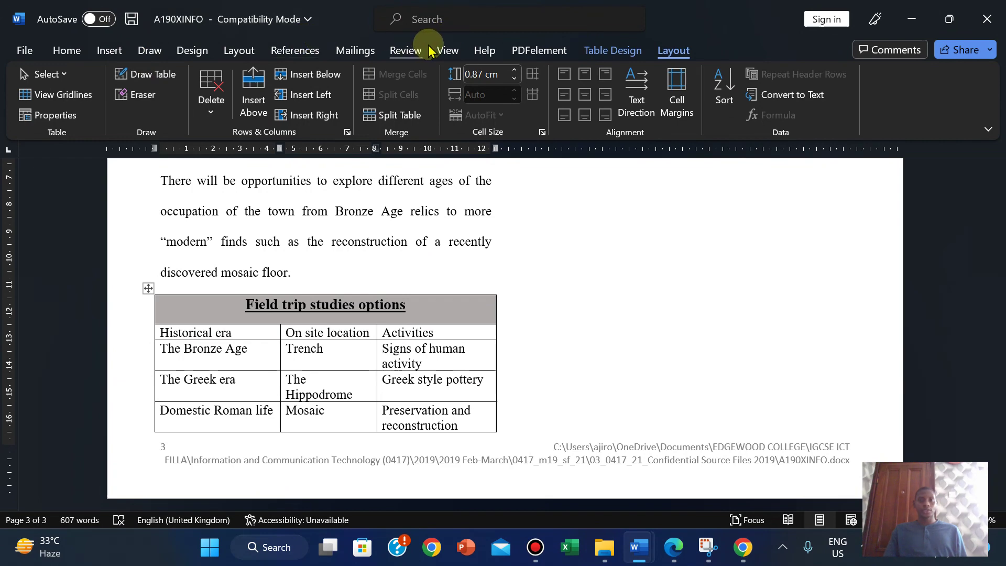
left_click(406, 51)
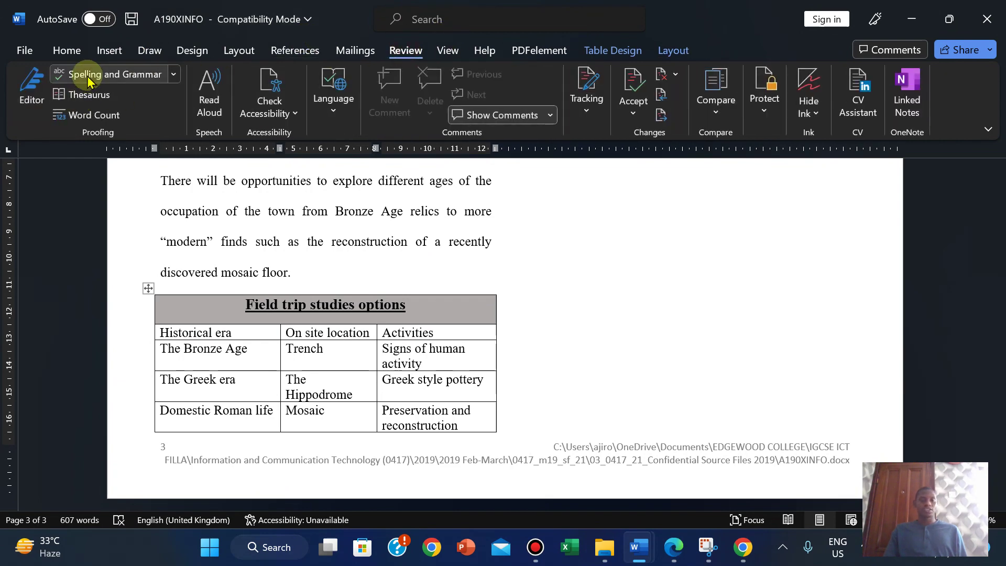
left_click(89, 75)
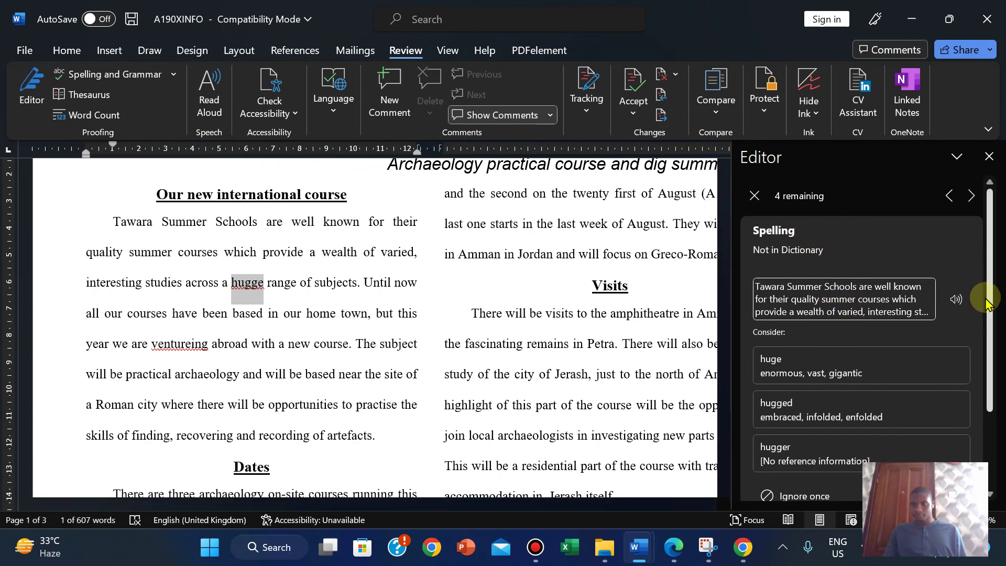
left_click_drag(993, 300, 994, 352)
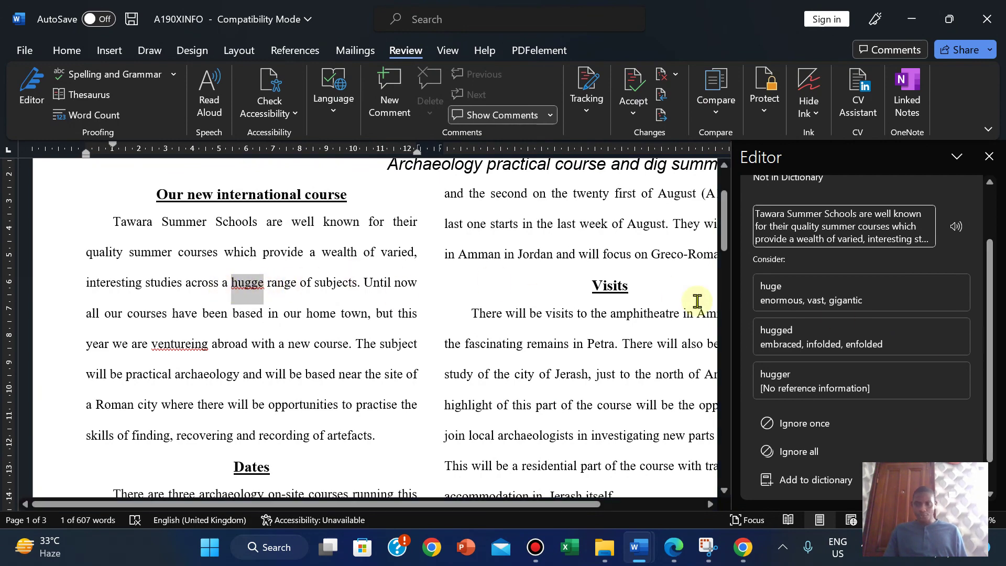
left_click(812, 307)
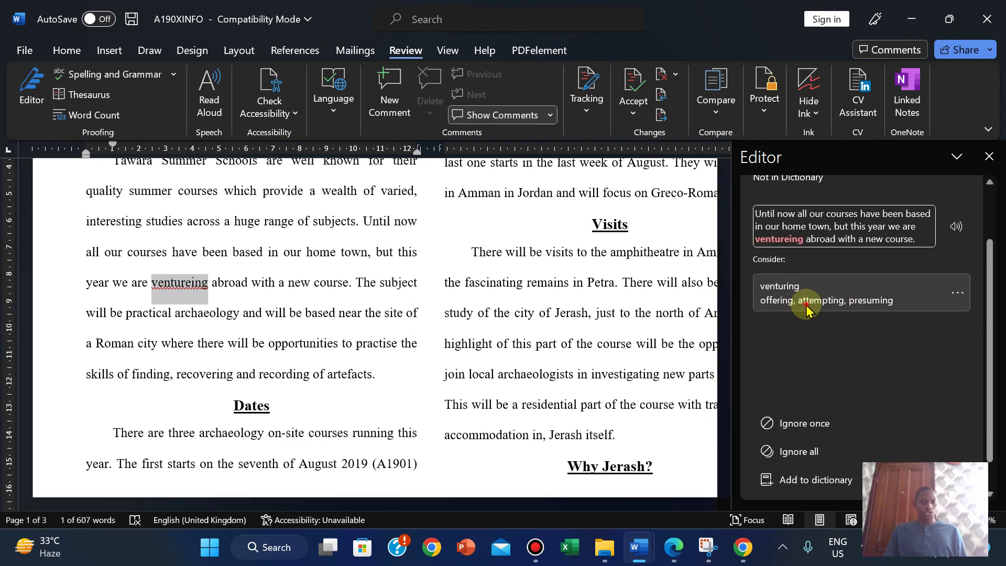
left_click(806, 308)
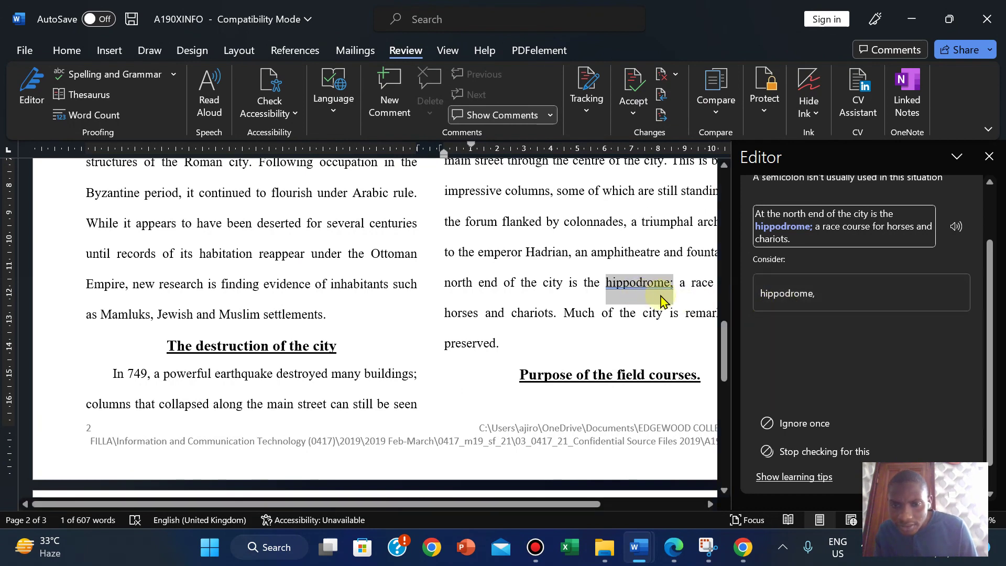
left_click(770, 308)
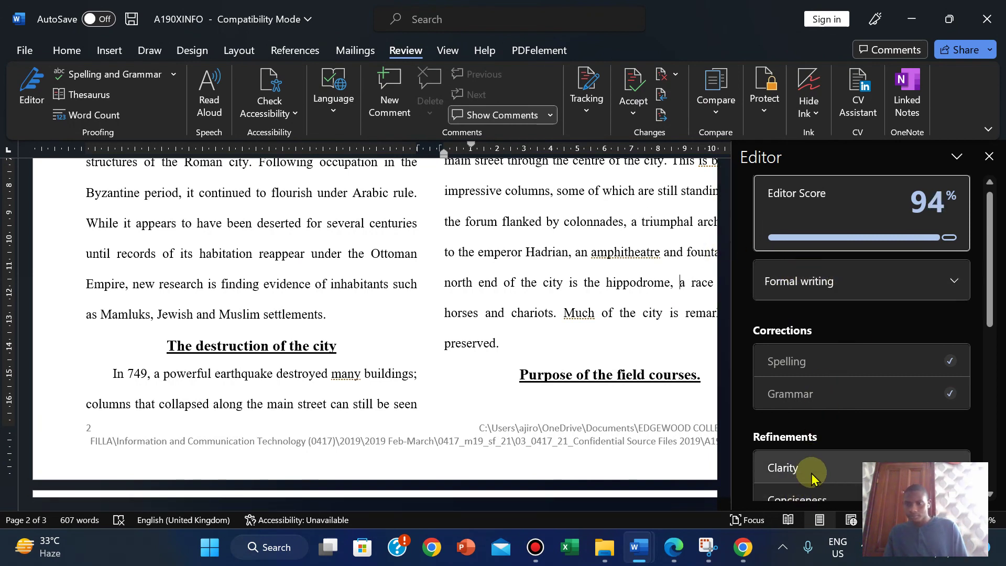
Step: Accept Editor's suggestion to add a comma after amphitheatre
mouse_move(988, 261)
left_mouse_down()
mouse_move(970, 449)
mouse_move(987, 244)
left_mouse_up()
left_click(614, 251)
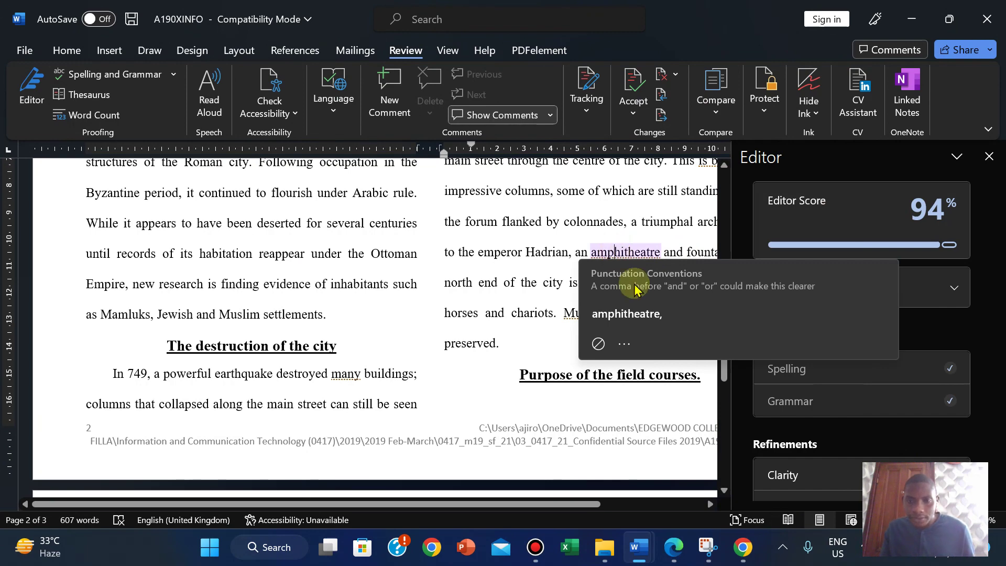
left_click(645, 314)
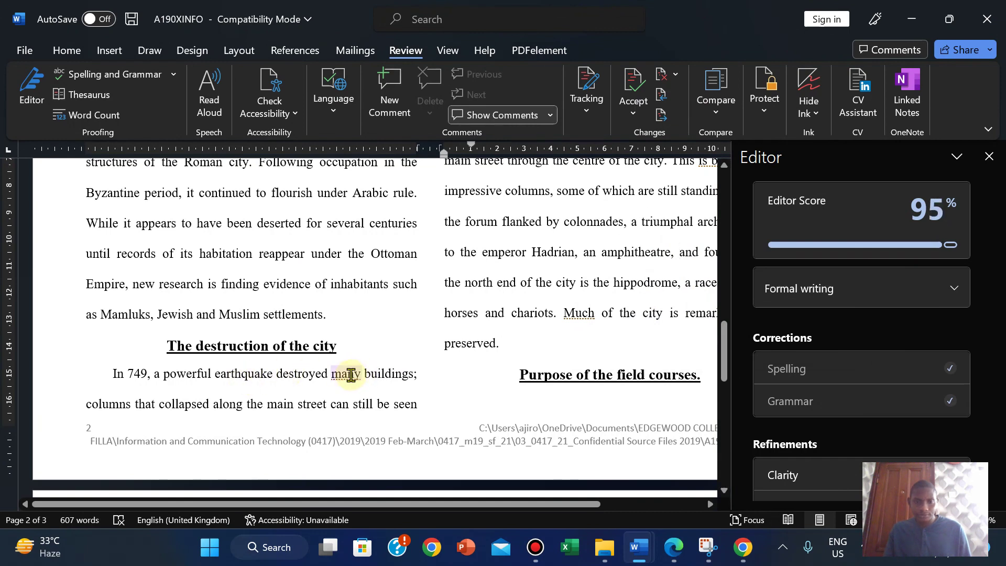
Step: Review the flag on 'many' and dismiss it, leaving the word unchanged
left_click(350, 374)
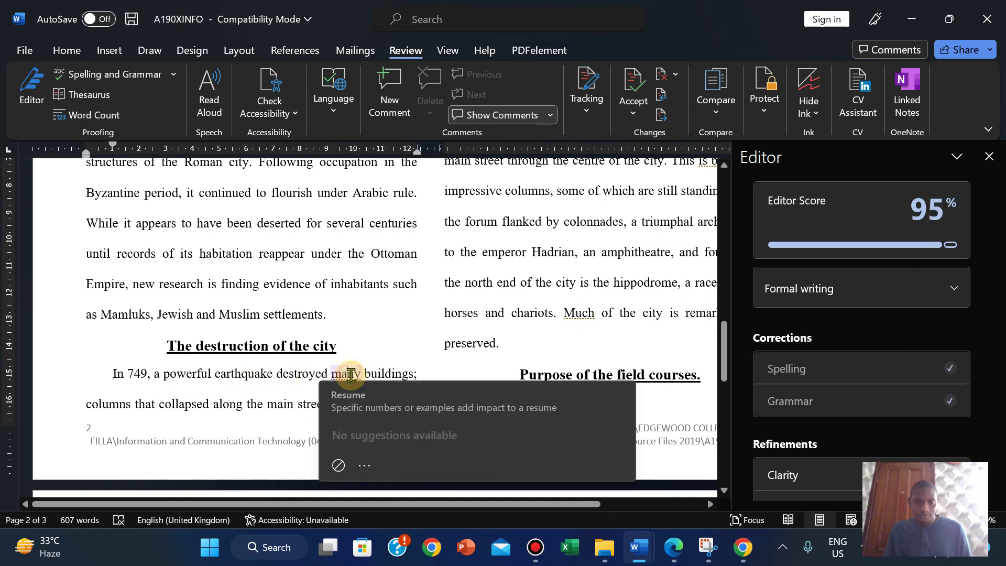
left_click(585, 300)
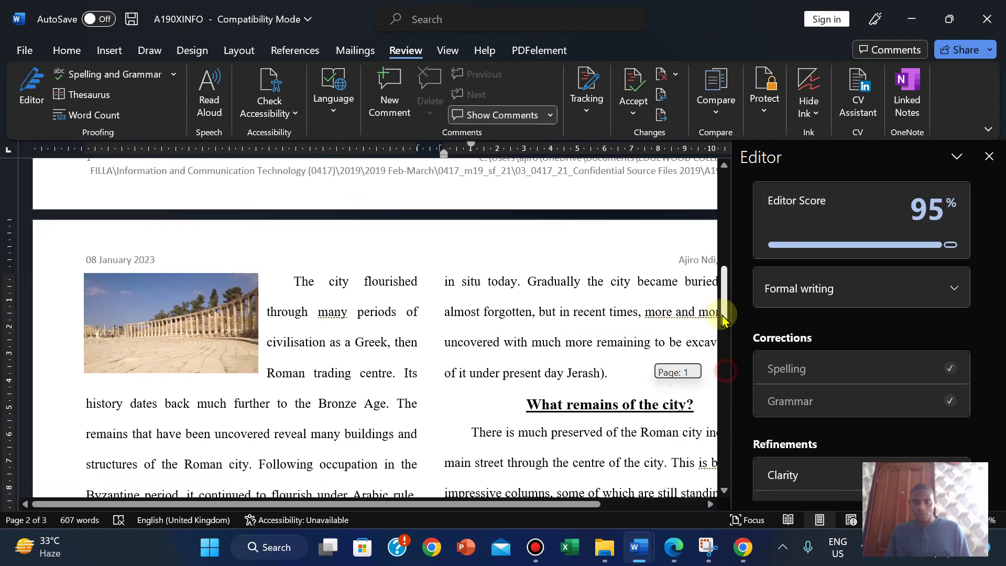
scroll(723, 361, "up", 5)
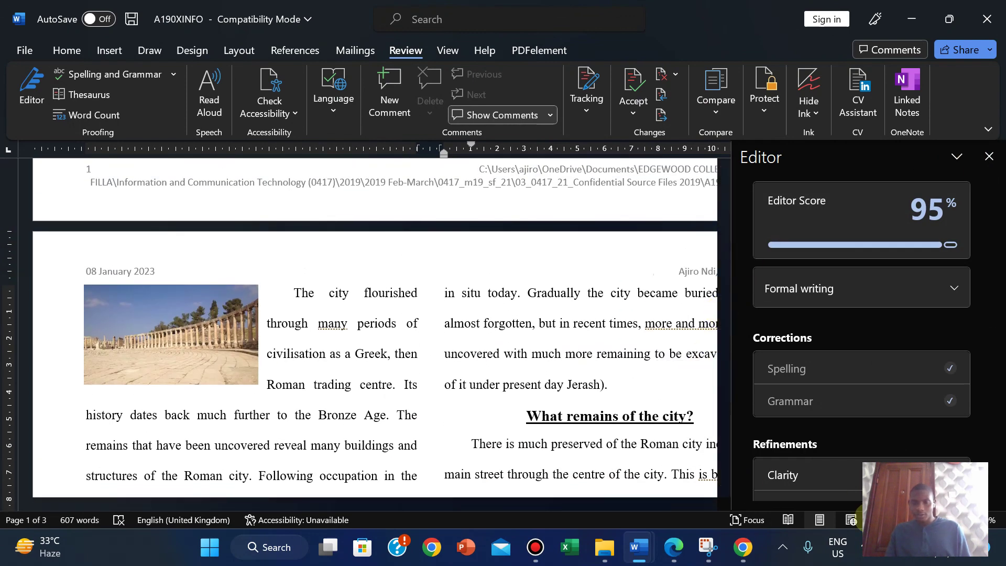
scroll(728, 377, "down", 3)
left_click_drag(721, 325, 724, 414)
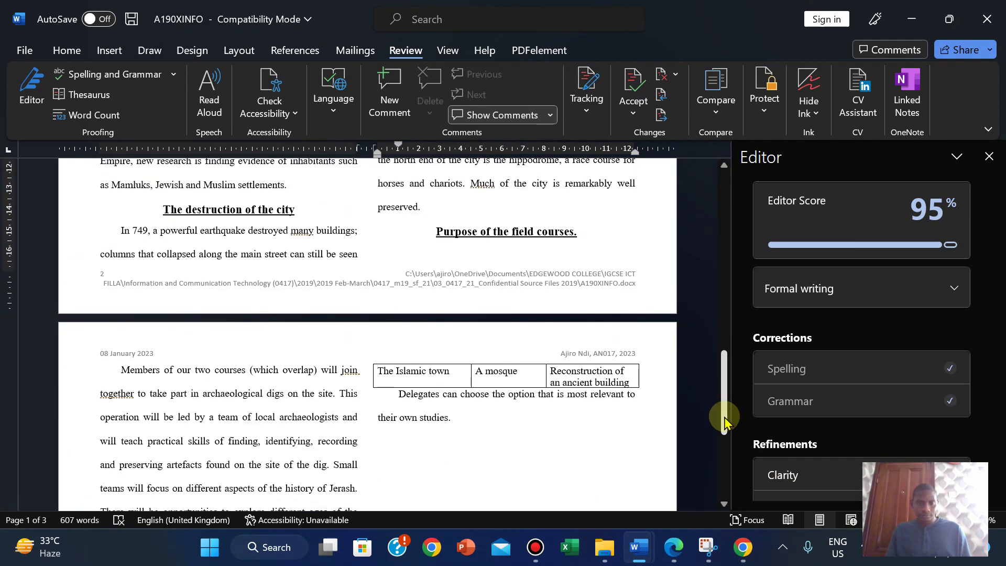
right_click(304, 231)
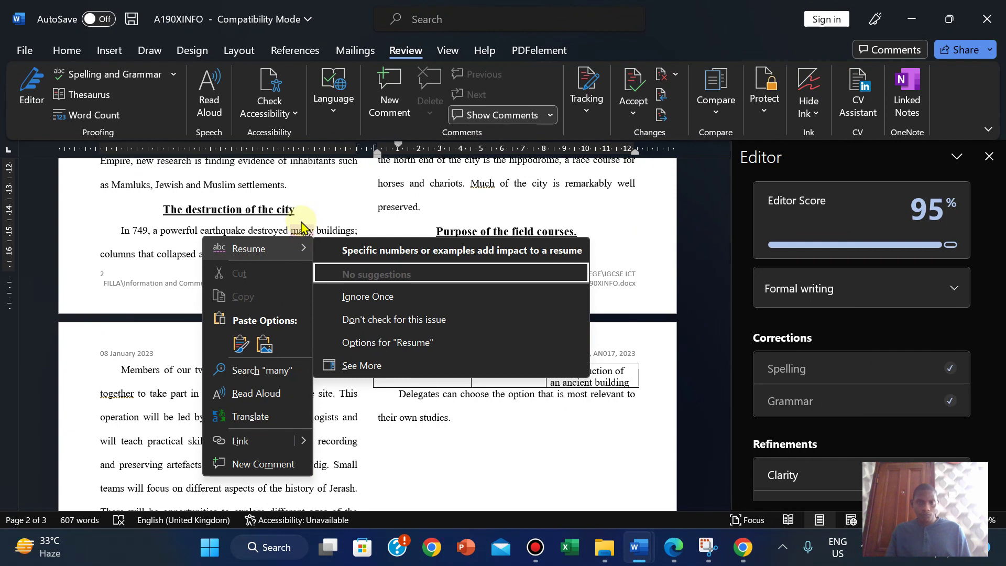
left_click(300, 222)
left_click(310, 227)
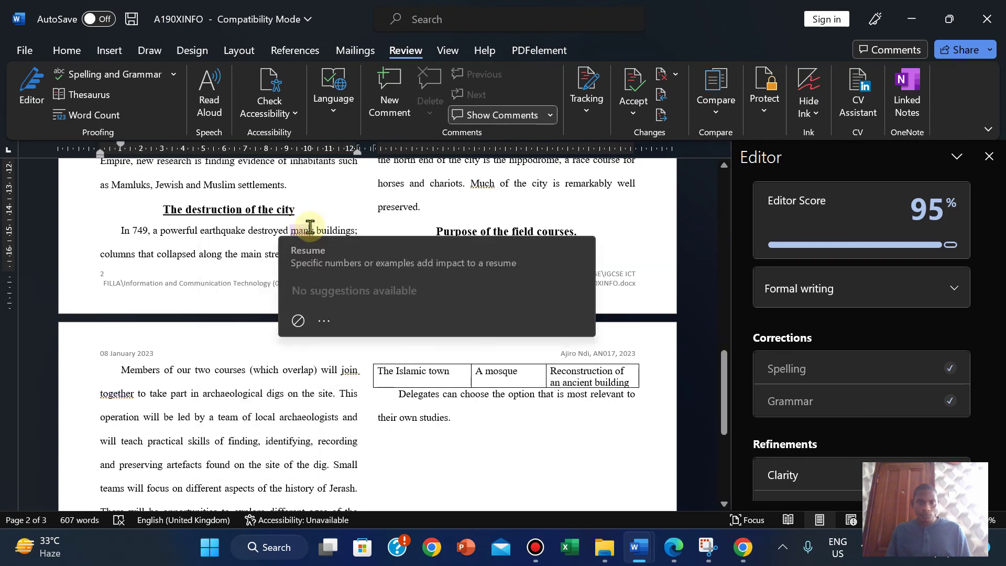
left_click(265, 231)
left_click(721, 406)
left_click_drag(722, 406, 724, 461)
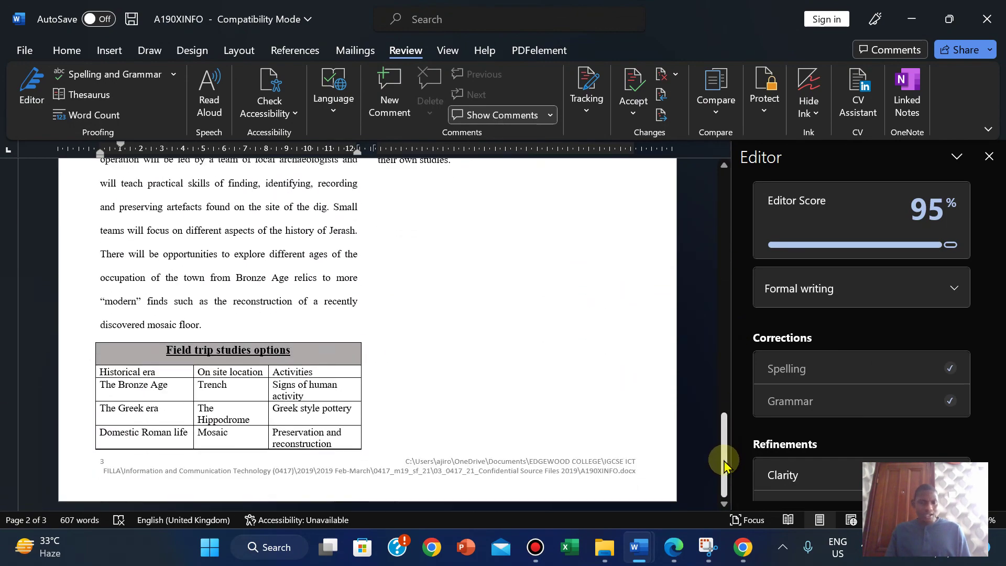
Step: Add blank lines after 'mosaic floor.' so the table moves whole into the right column
left_click(105, 334)
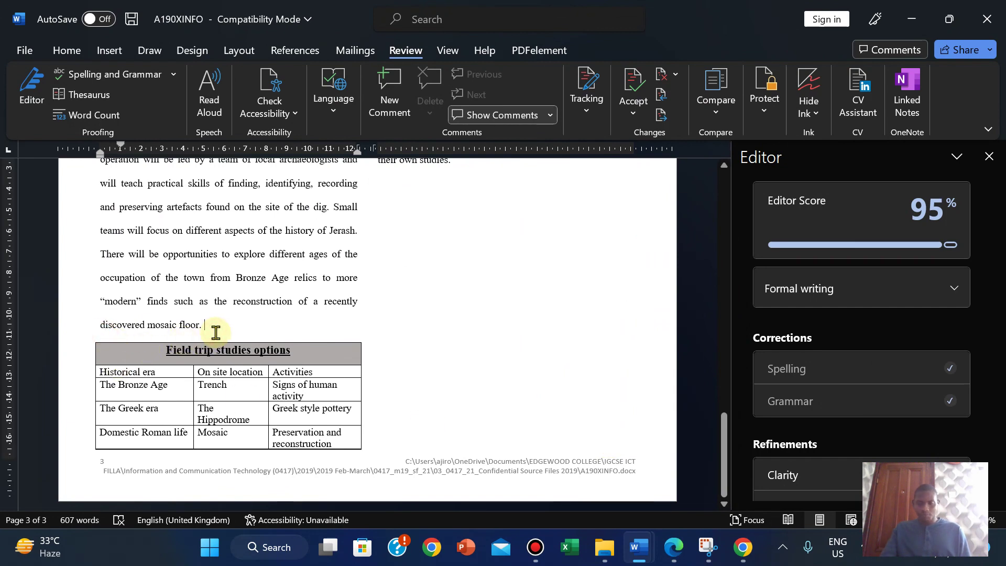
key("Return")
key("Return")
key("Return")
key("Return")
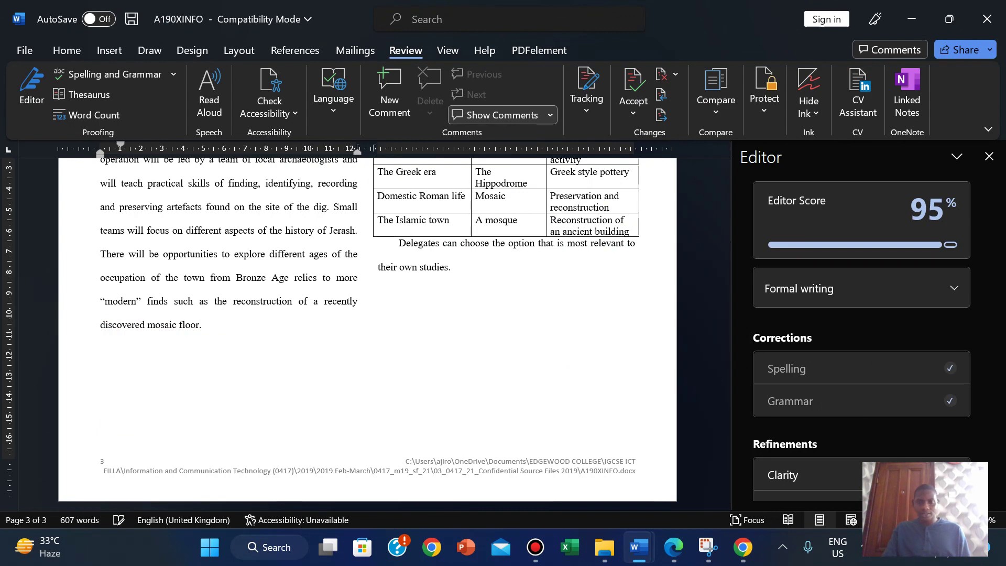
left_click_drag(723, 431, 714, 390)
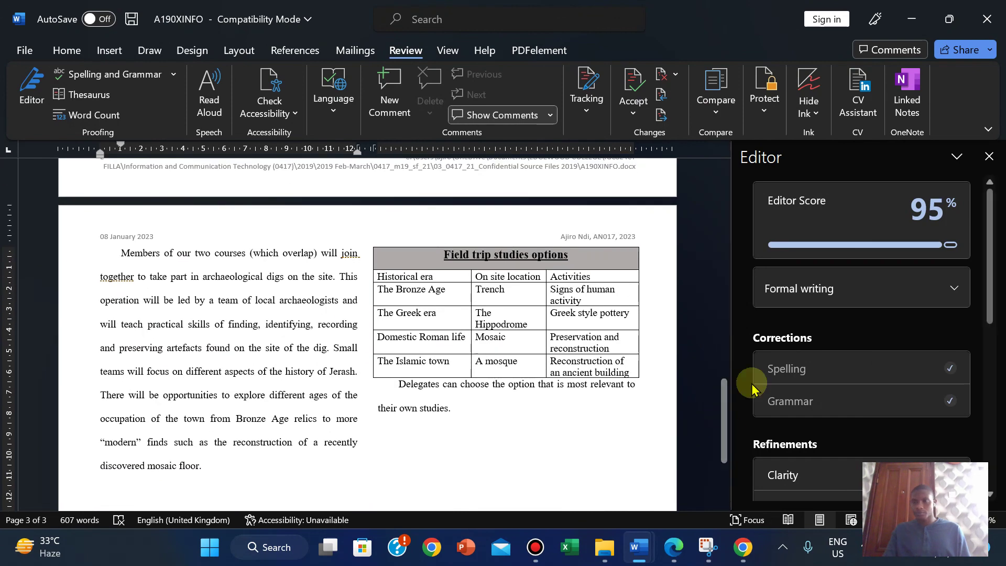
Step: Highlight checklist items 15 and 16 of the exam PDF in green
left_click(989, 156)
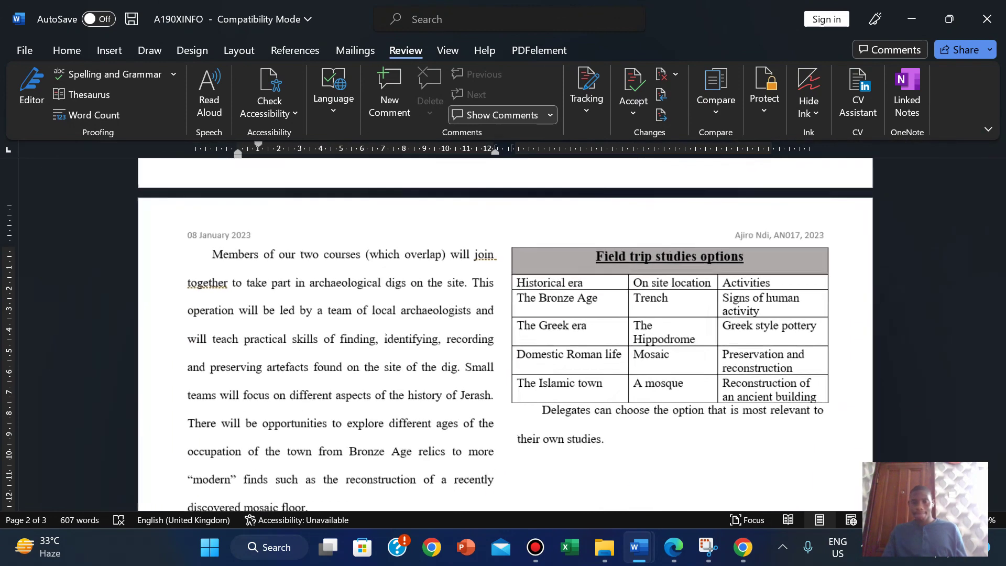
left_click(676, 547)
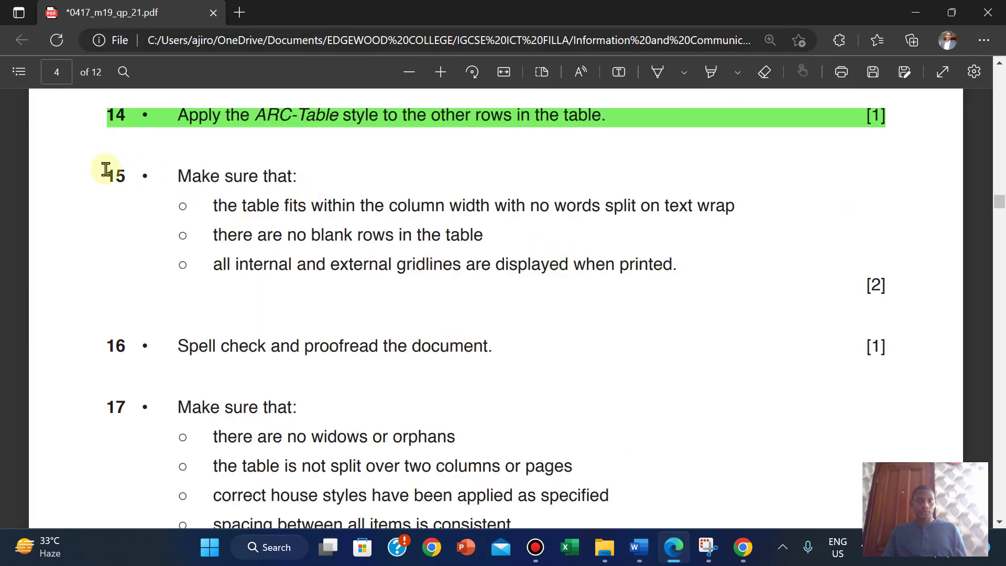
left_click_drag(368, 231, 893, 358)
mouse_move(929, 271)
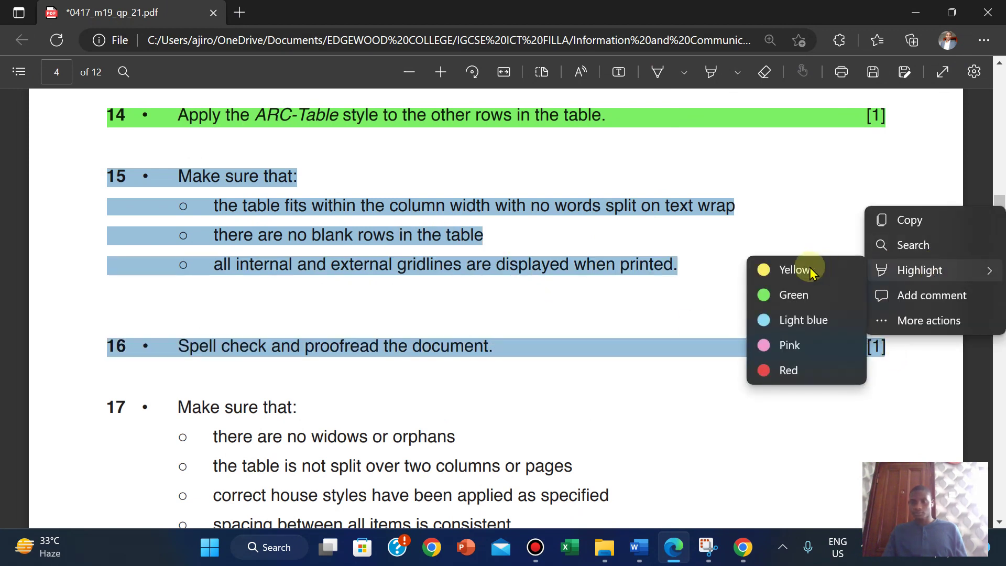
left_click(793, 295)
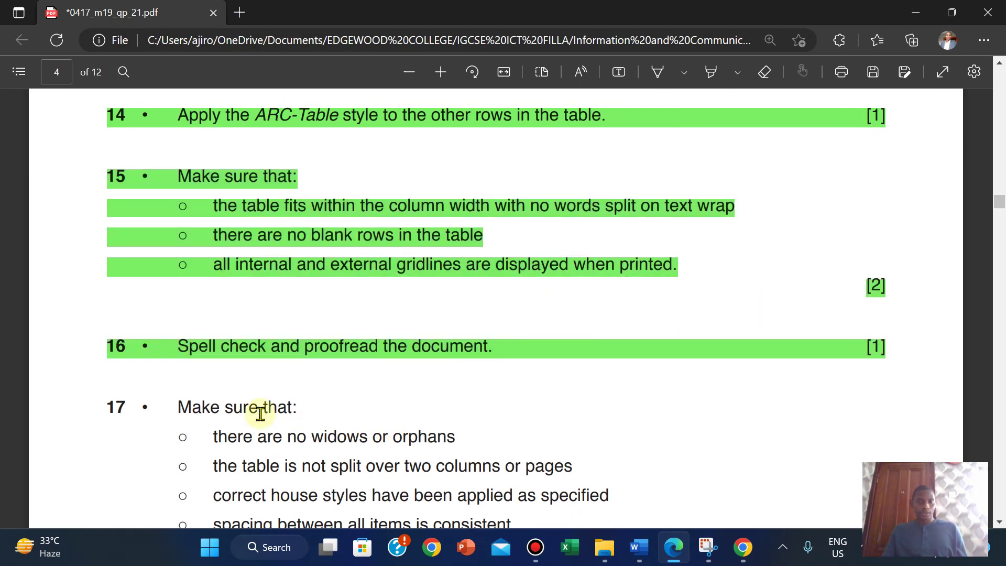
scroll(260, 414, "down", 3)
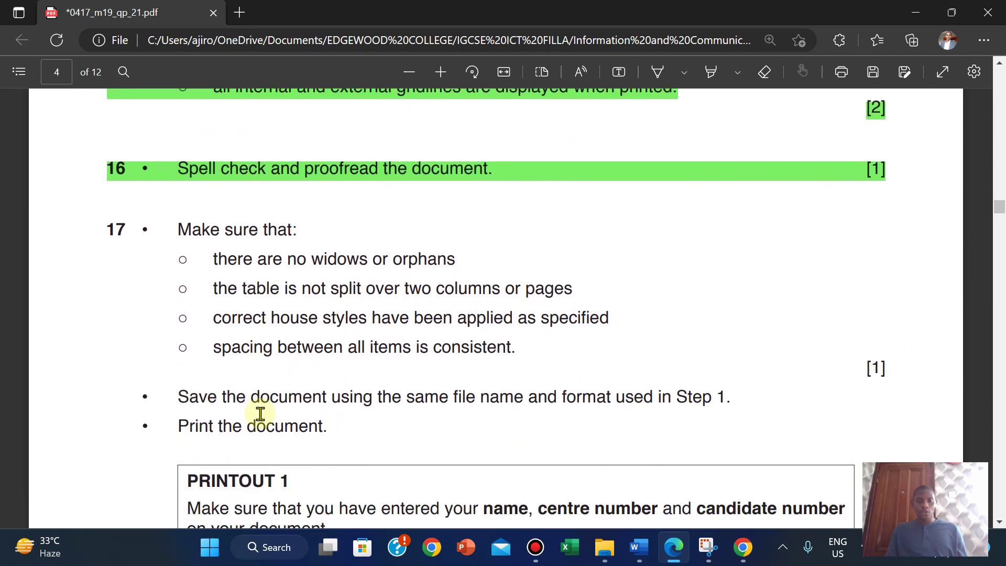
Step: Read task 17's final checks in the PDF, then return to the A190XINFO report at page 3
mouse_move(649, 548)
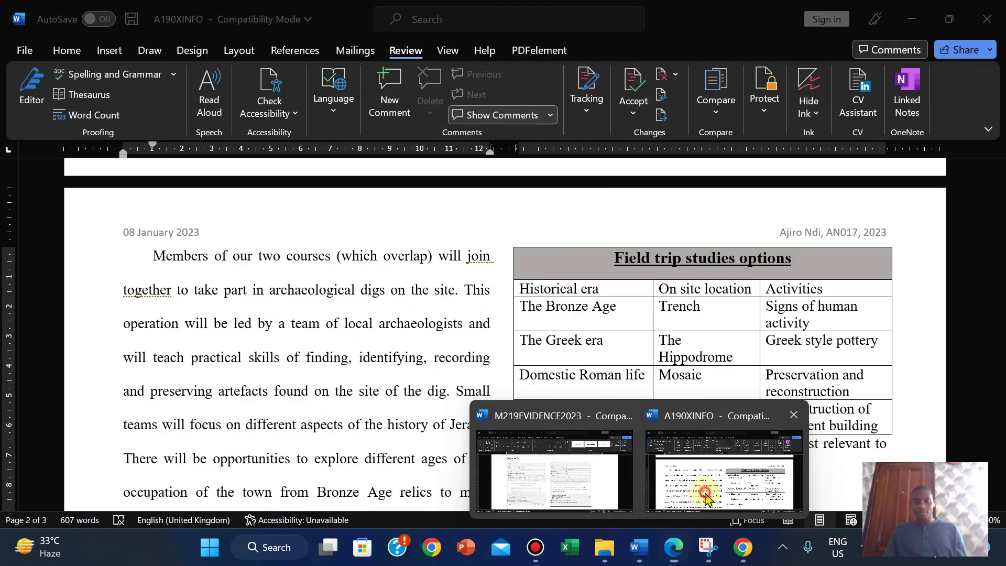
left_click(723, 471)
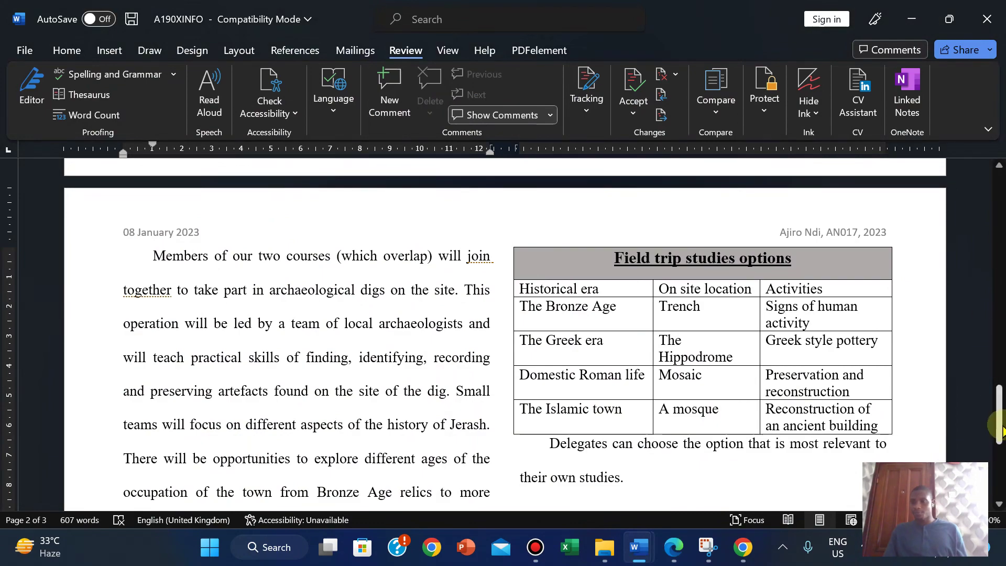
mouse_move(999, 414)
left_mouse_down()
mouse_move(999, 482)
mouse_move(995, 298)
mouse_move(987, 404)
left_mouse_up()
mouse_move(674, 547)
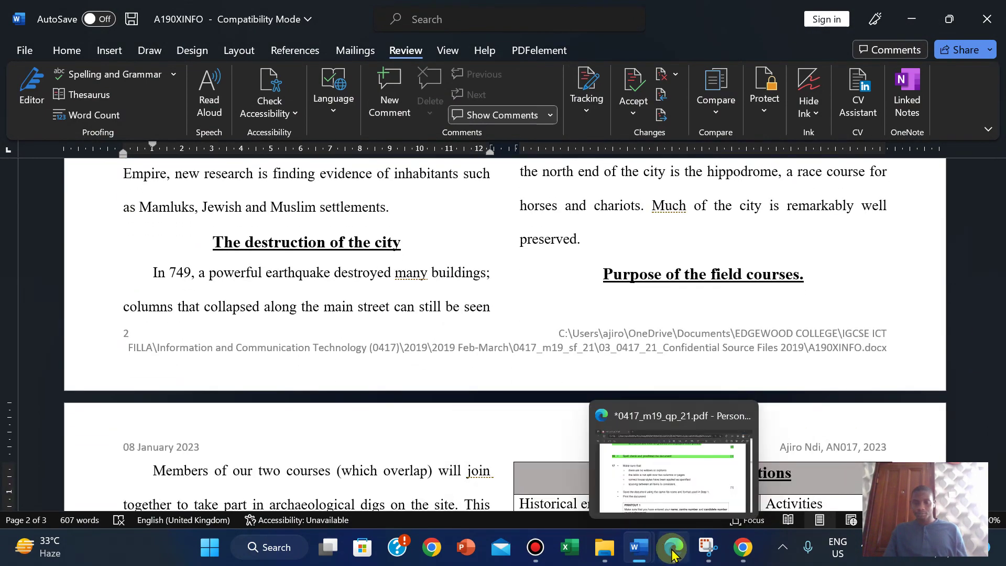
left_click(676, 482)
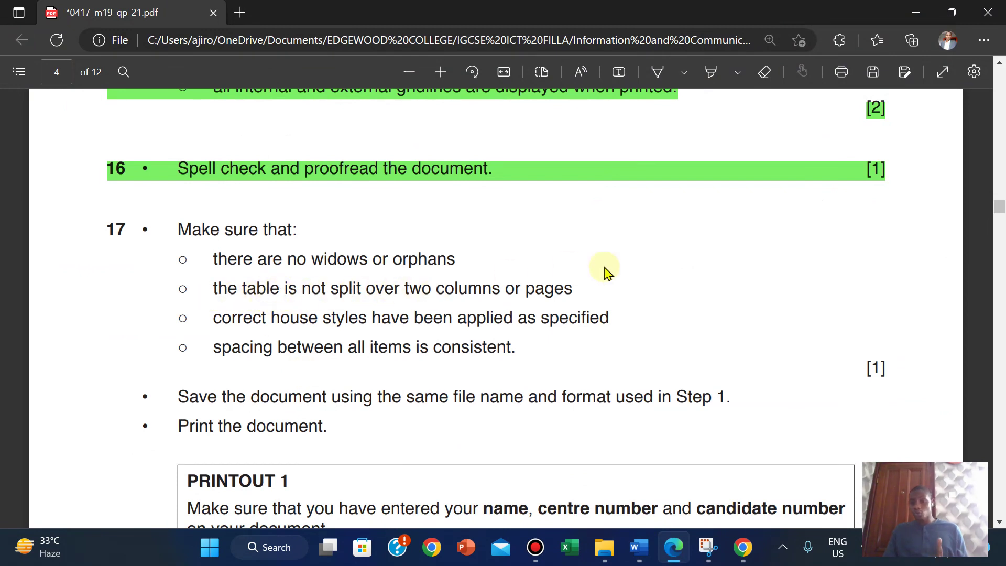
mouse_move(640, 546)
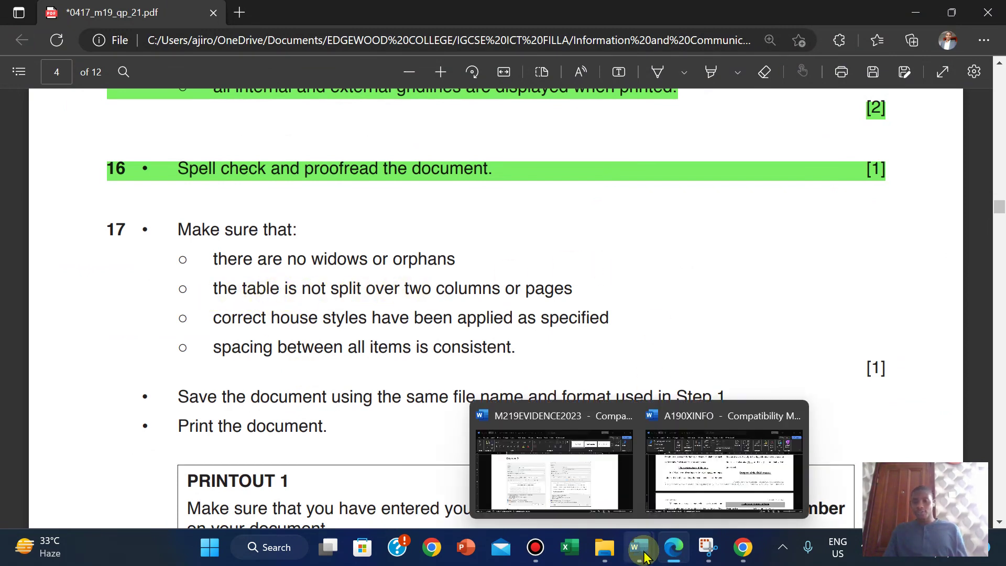
left_click(739, 454)
left_click_drag(985, 419, 996, 440)
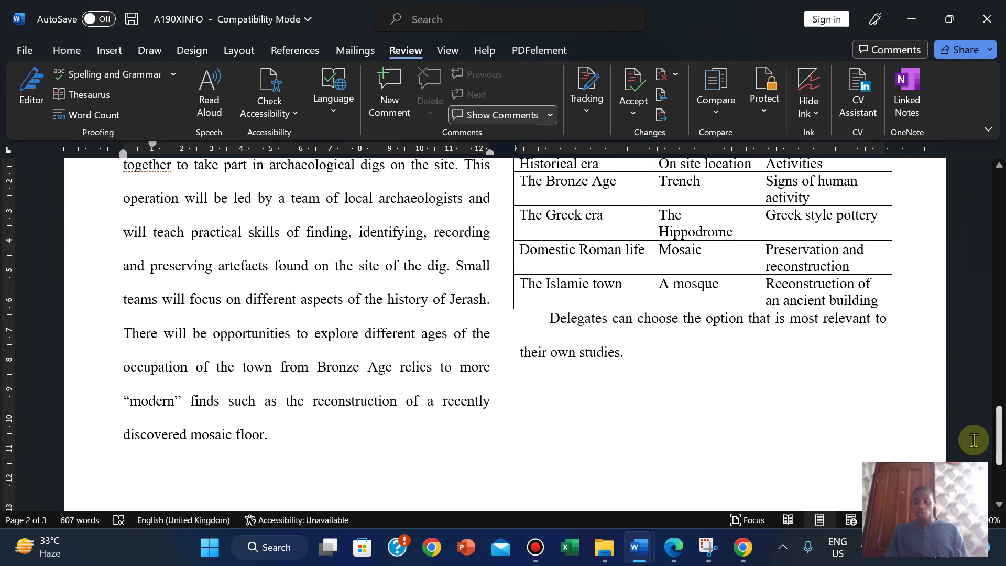
left_click(603, 505)
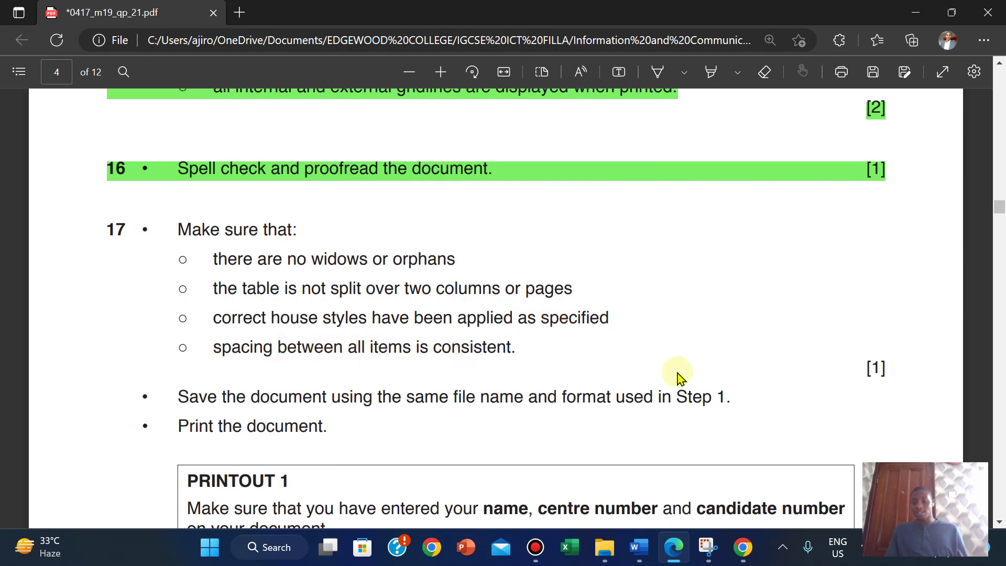
mouse_move(668, 553)
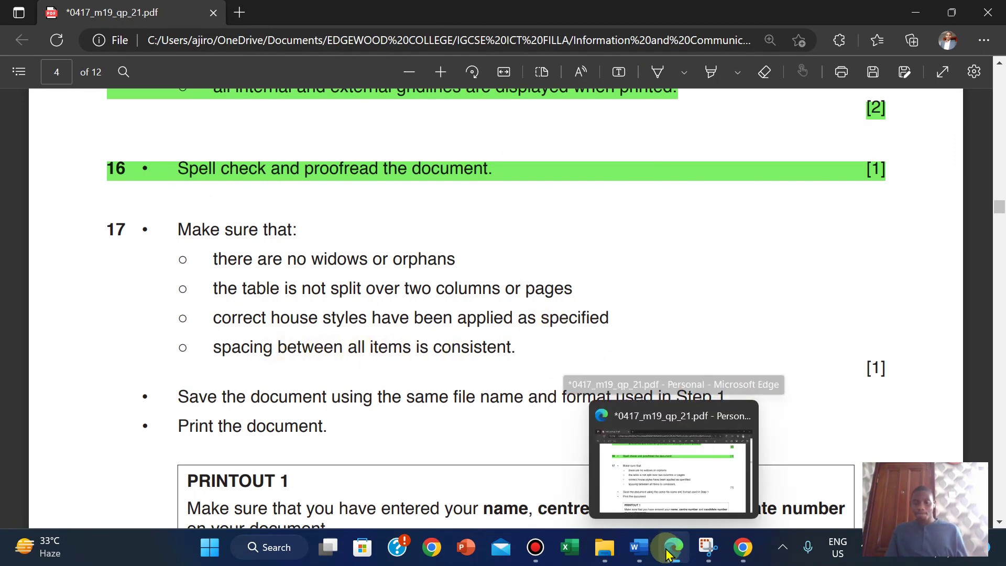
mouse_move(636, 548)
left_click(684, 442)
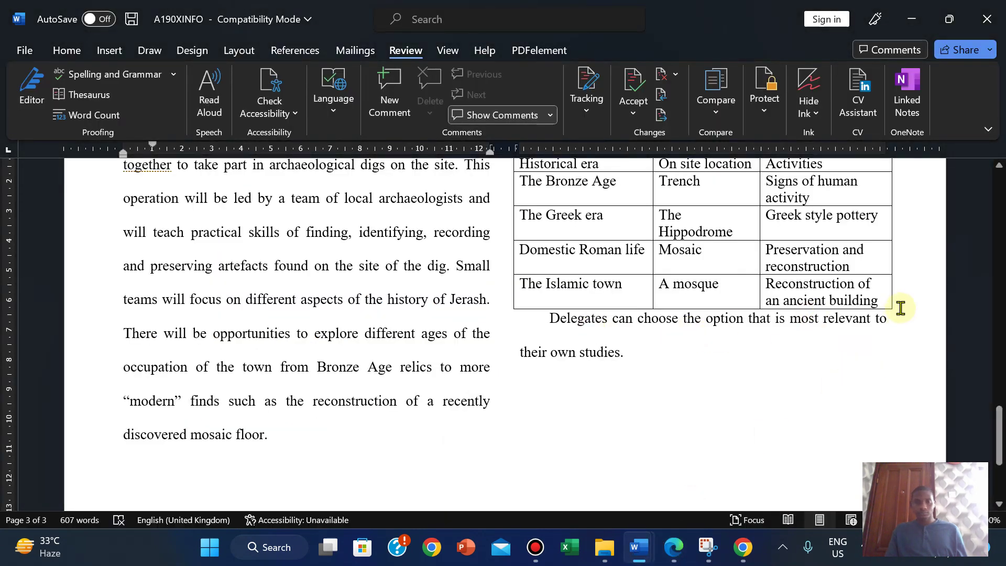
Step: Insert an empty paragraph between the Field trip studies table and the Delegates paragraph
mouse_move(990, 427)
left_mouse_down()
mouse_move(991, 283)
mouse_move(986, 437)
left_mouse_up()
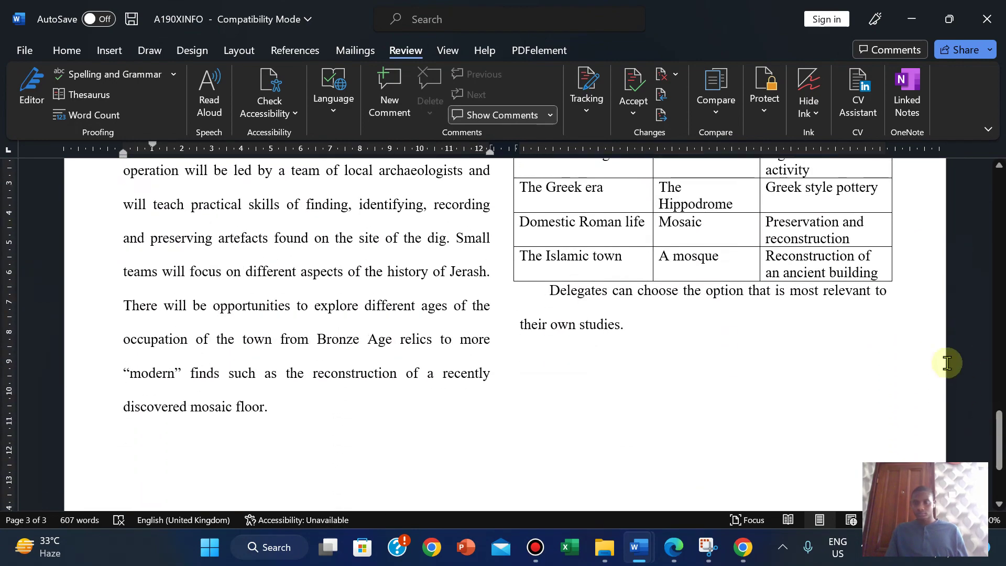
left_click(547, 292)
key("Return")
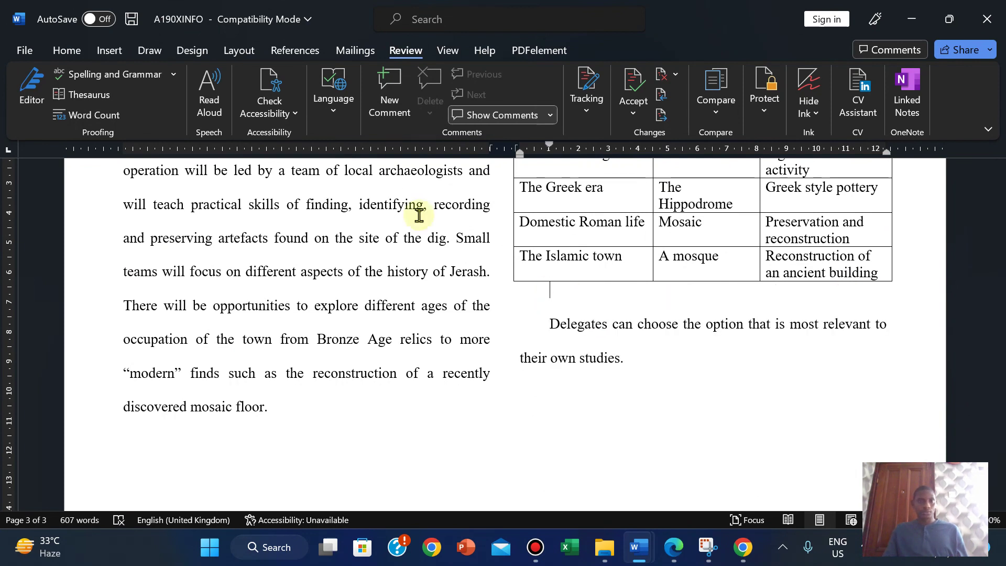
left_click(67, 50)
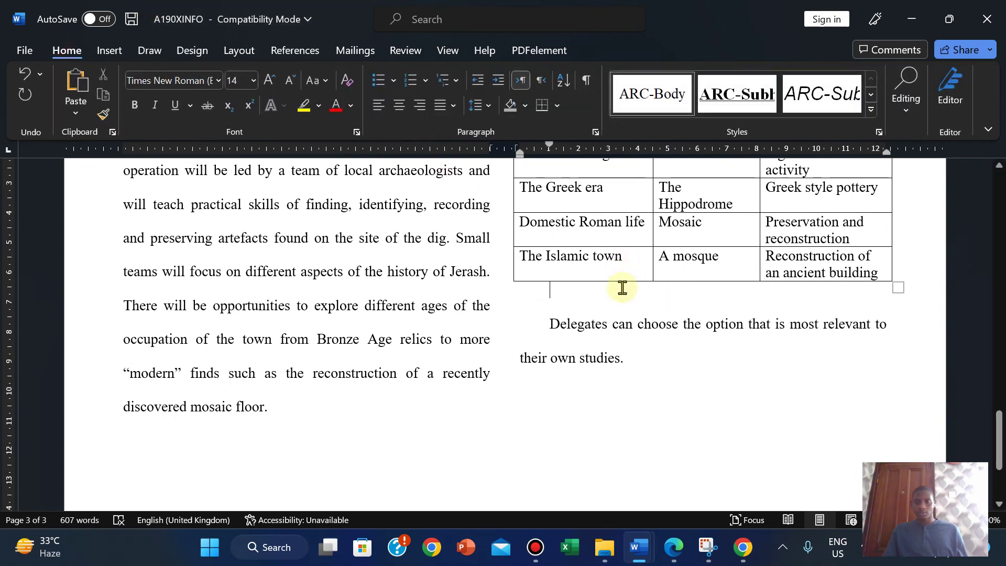
left_click(272, 288)
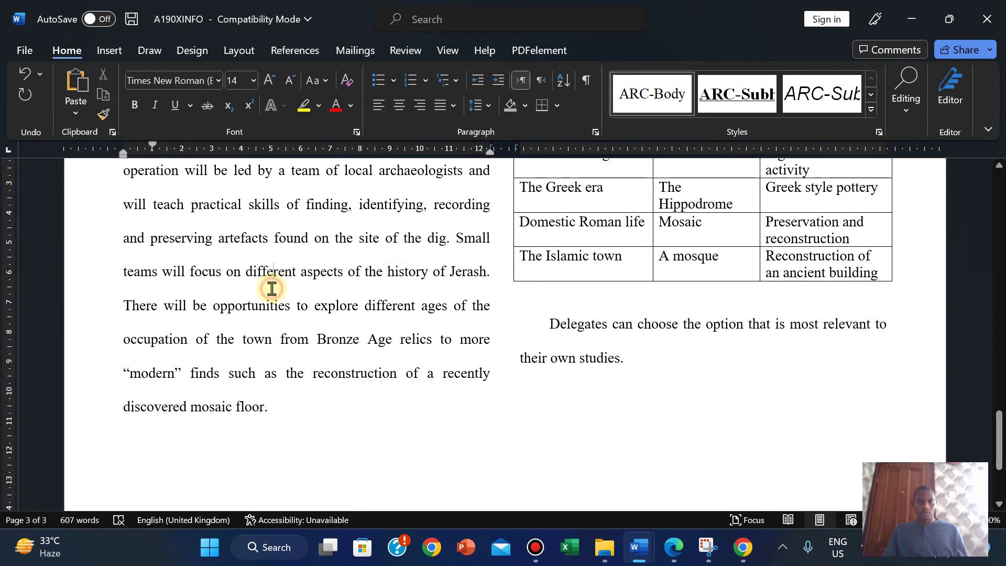
Step: Shrink the empty spacer paragraph's font five steps to close the gap under the table
left_click(588, 346)
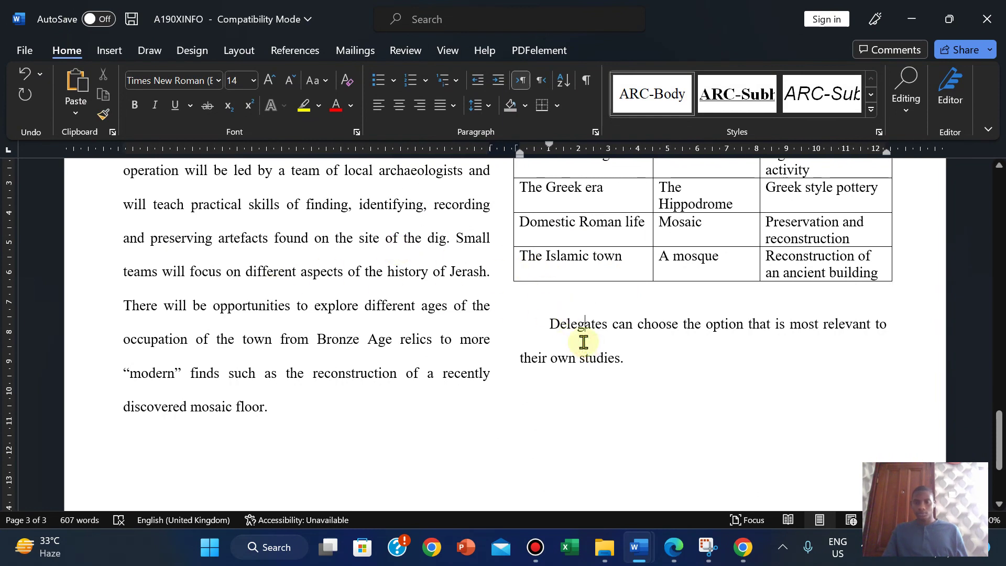
left_click(289, 81)
left_click(288, 82)
left_click(289, 81)
left_click(288, 81)
left_click(288, 81)
left_click(289, 81)
left_click(289, 81)
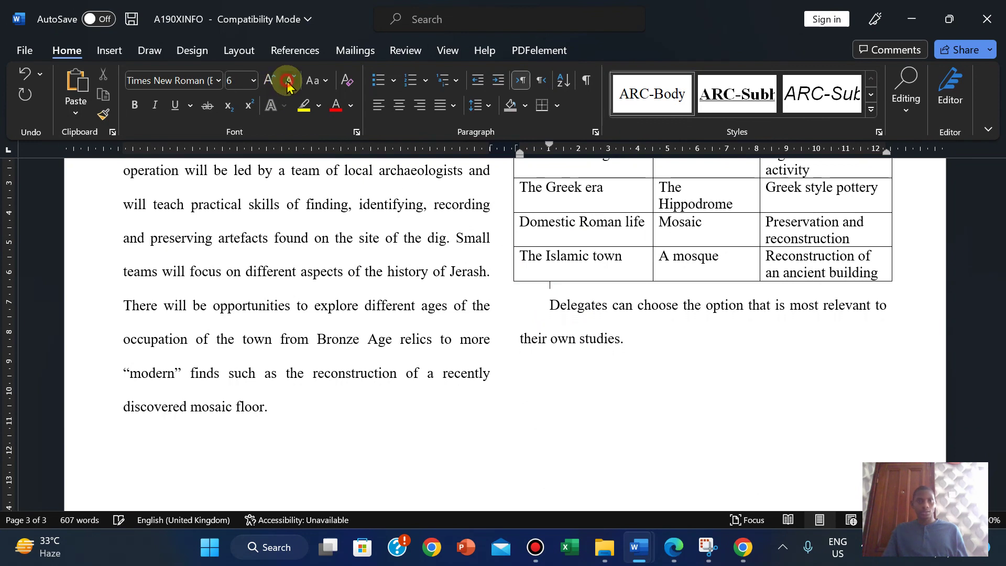
left_click(288, 81)
left_click(608, 412)
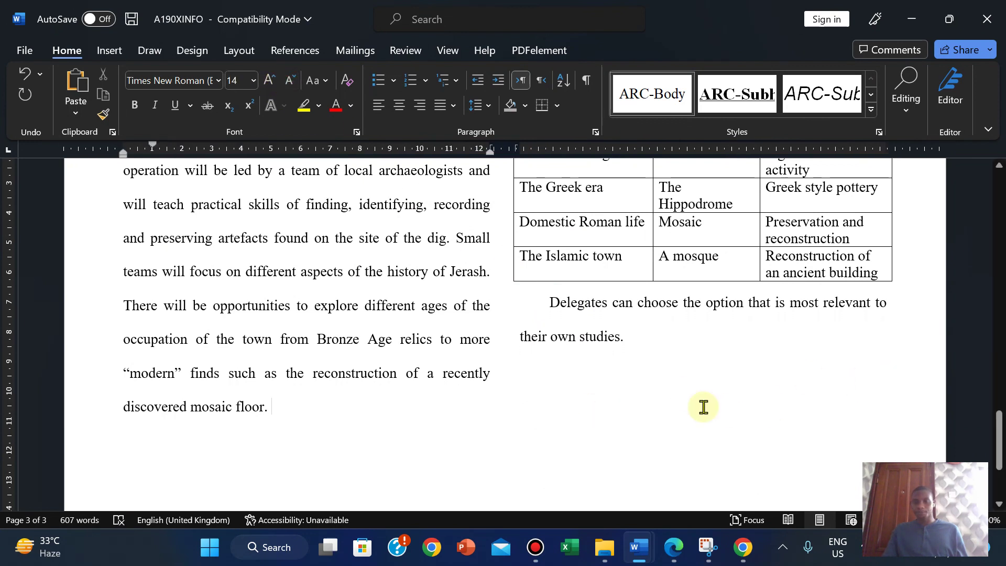
left_click(673, 548)
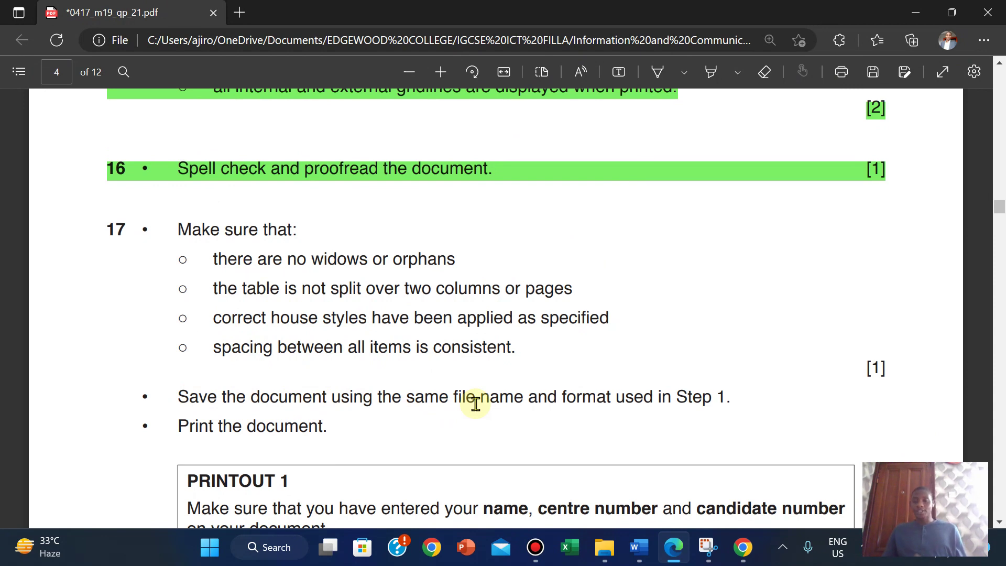
Step: Highlight item 17 and its four bullets in green
left_click_drag(99, 220, 887, 371)
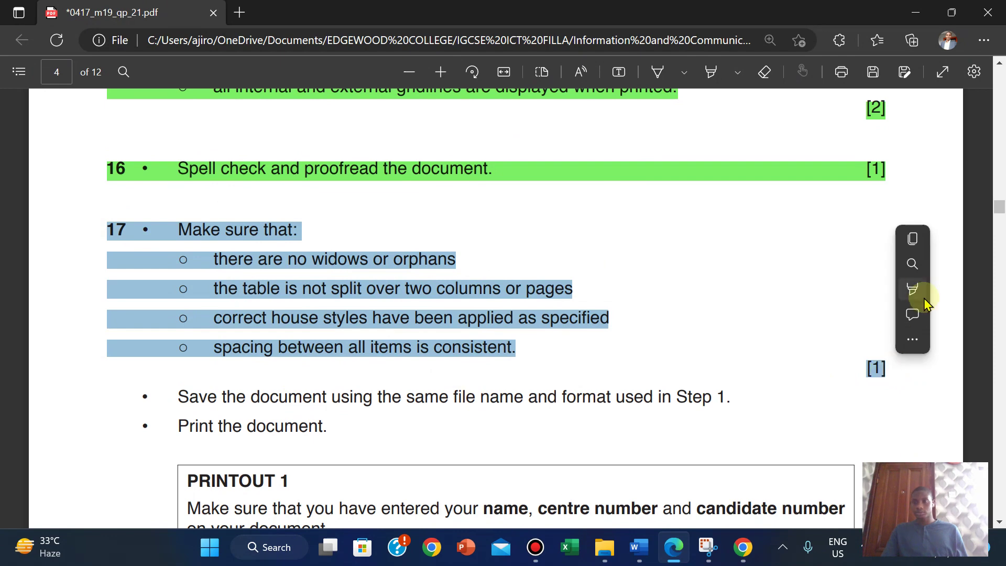
mouse_move(925, 303)
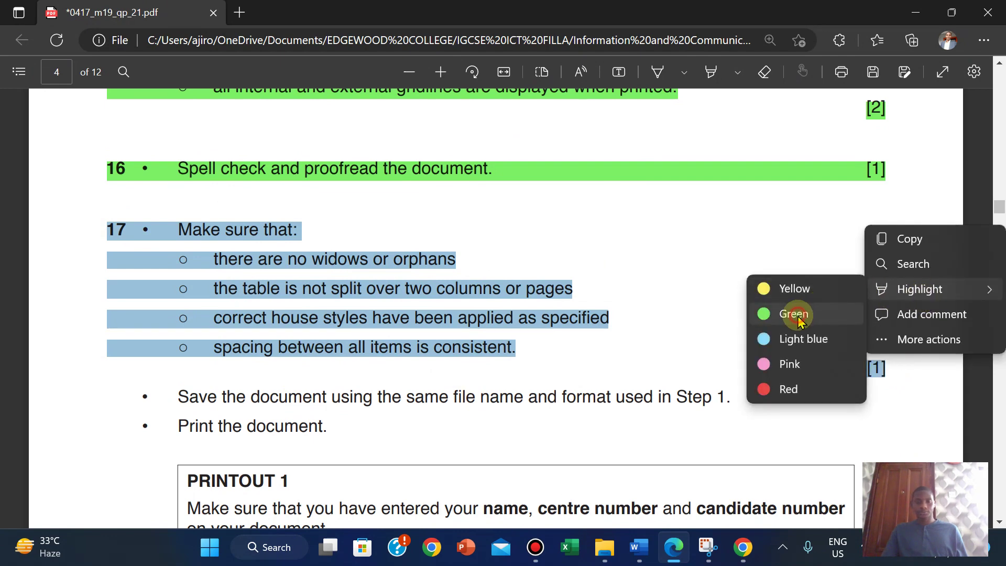
left_click(794, 314)
left_click_drag(997, 206, 983, 119)
scroll(983, 119, "down", 4)
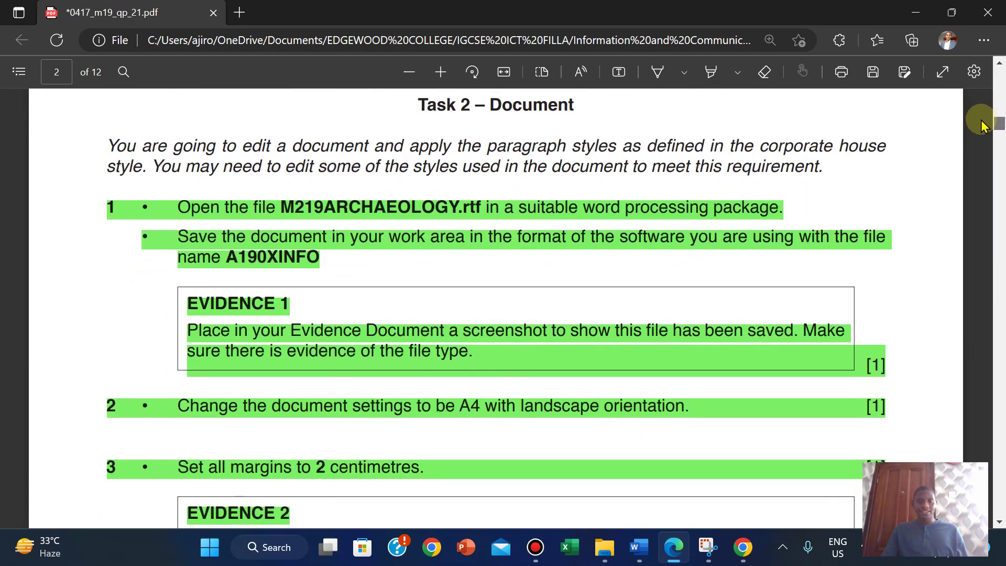
left_click_drag(983, 126, 977, 206)
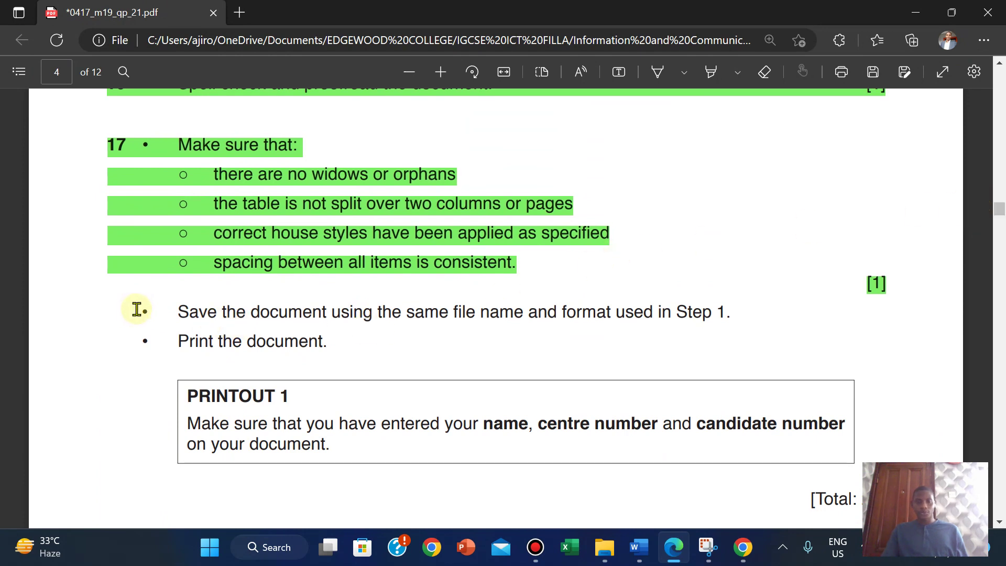
Step: Highlight the save and print instruction lines in green
left_click_drag(142, 309, 328, 351)
right_click(337, 358)
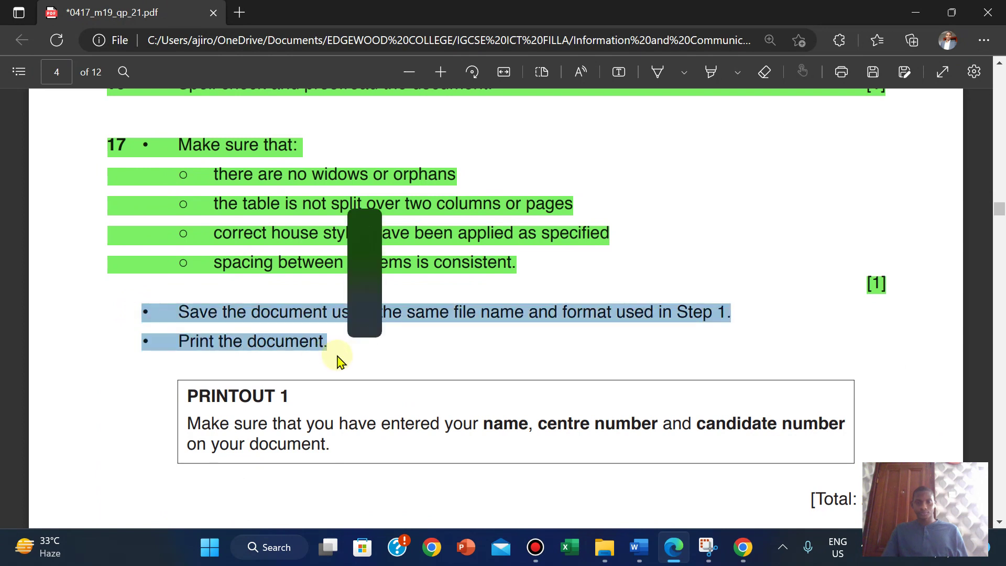
mouse_move(361, 275)
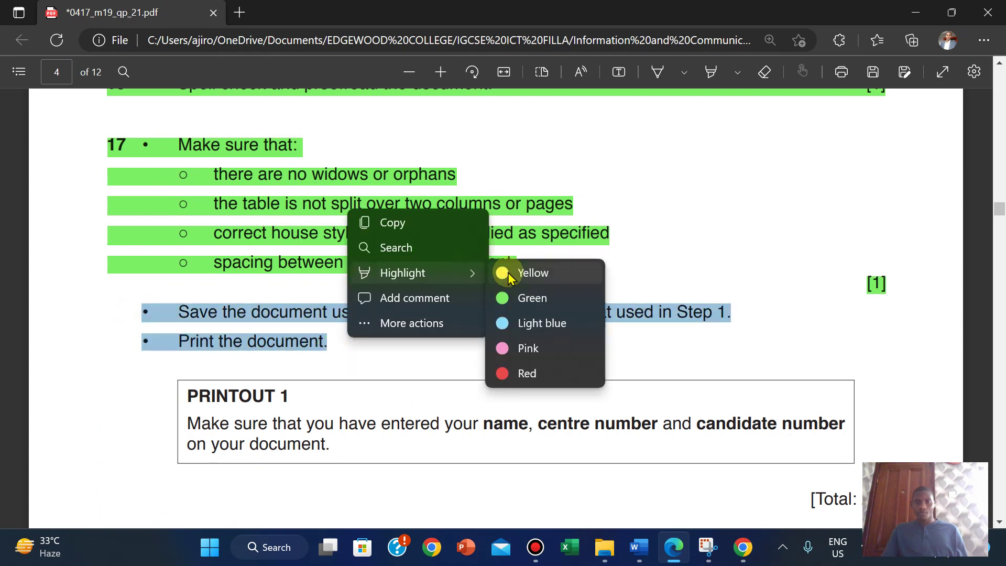
left_click(532, 295)
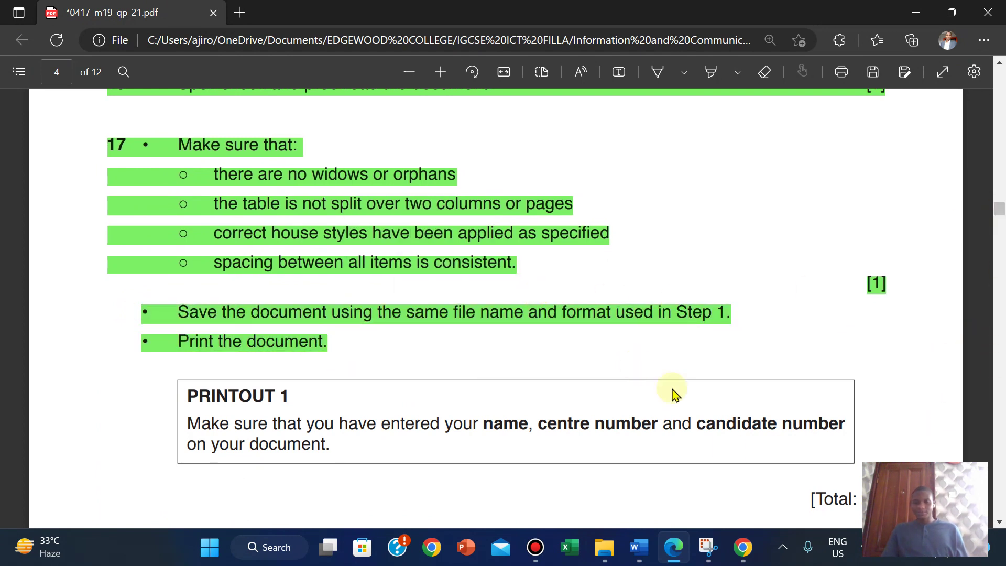
mouse_move(645, 548)
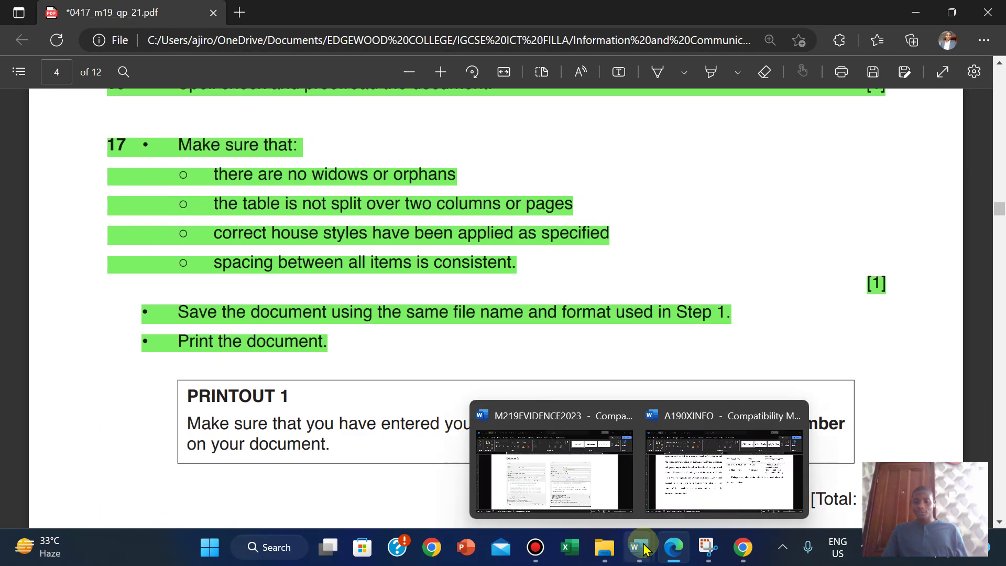
left_click(702, 479)
Step: Try adding an empty paragraph after 'Jerash itself.' and above Why Jerash?, undoing each attempt
left_click_drag(997, 452, 964, 272)
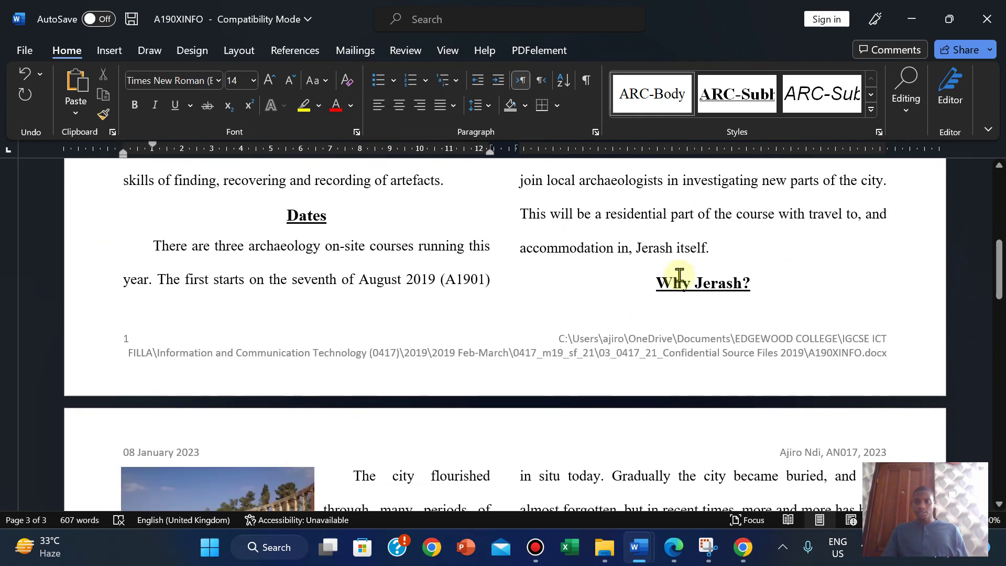
left_click(726, 250)
key("Return")
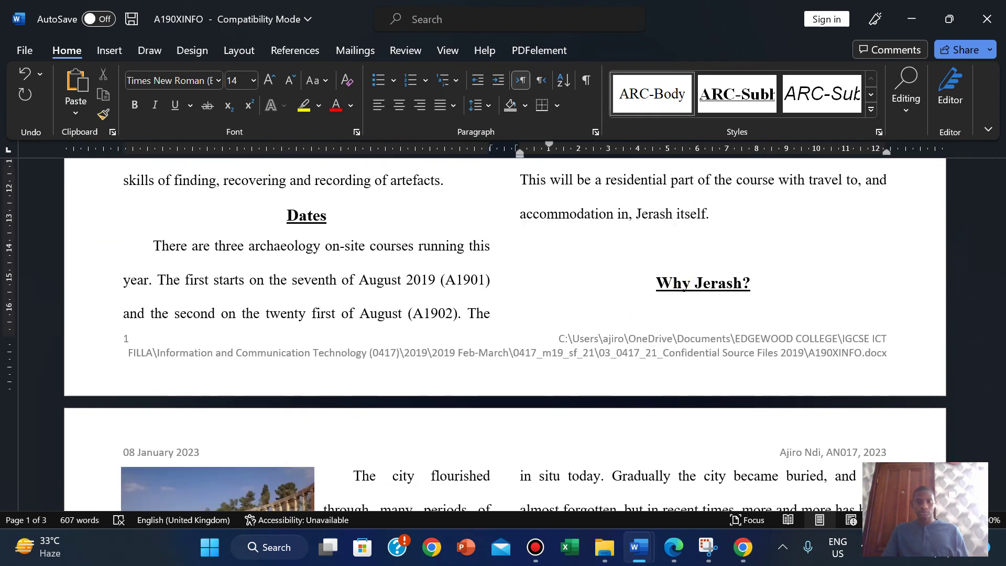
key("ctrl+z")
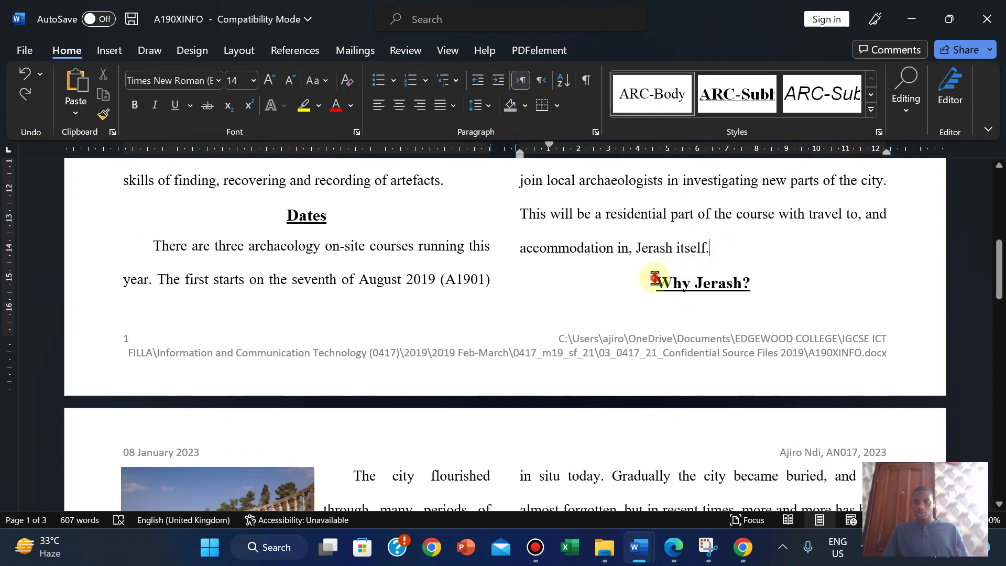
left_click(655, 278)
key("Return")
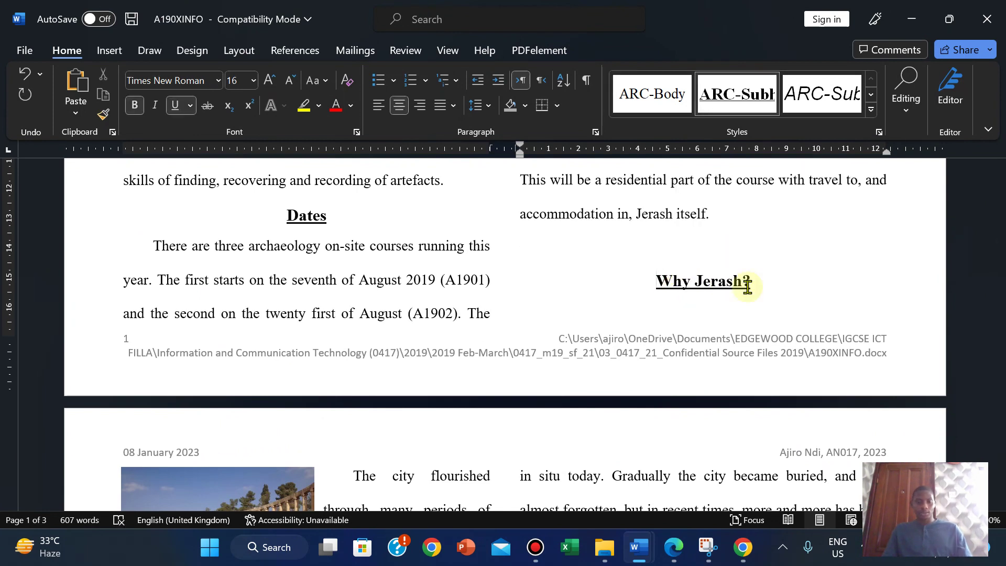
key("ctrl+z")
Step: Add a blank line after 'Jerash itself.' so the Why Jerash? heading starts page 2
key("Return")
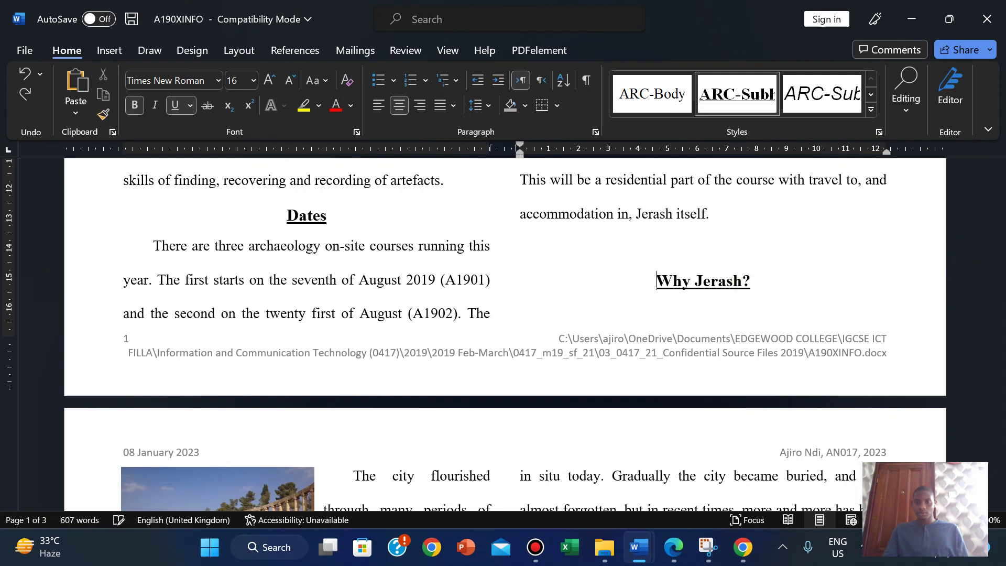
key("Return")
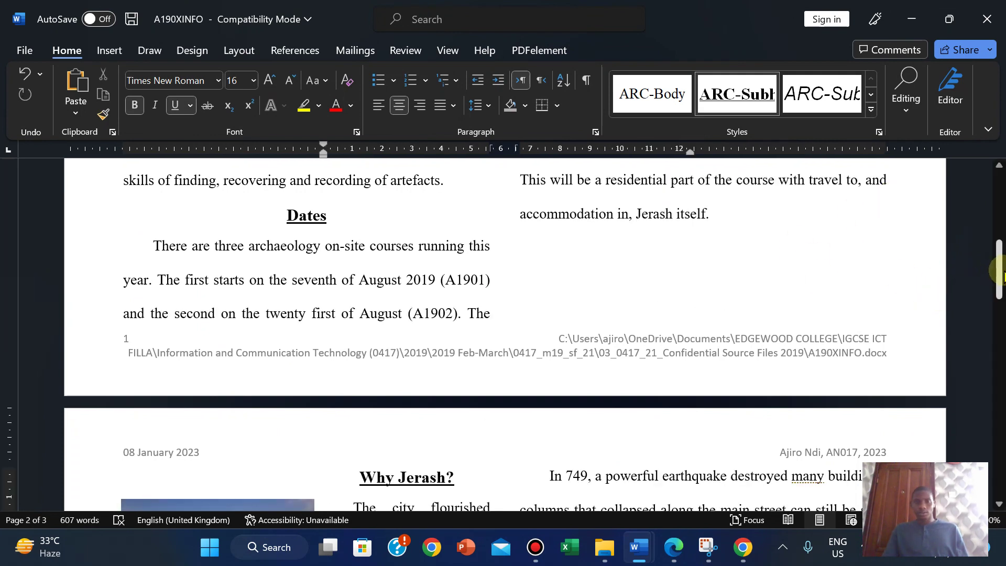
key("ctrl+z")
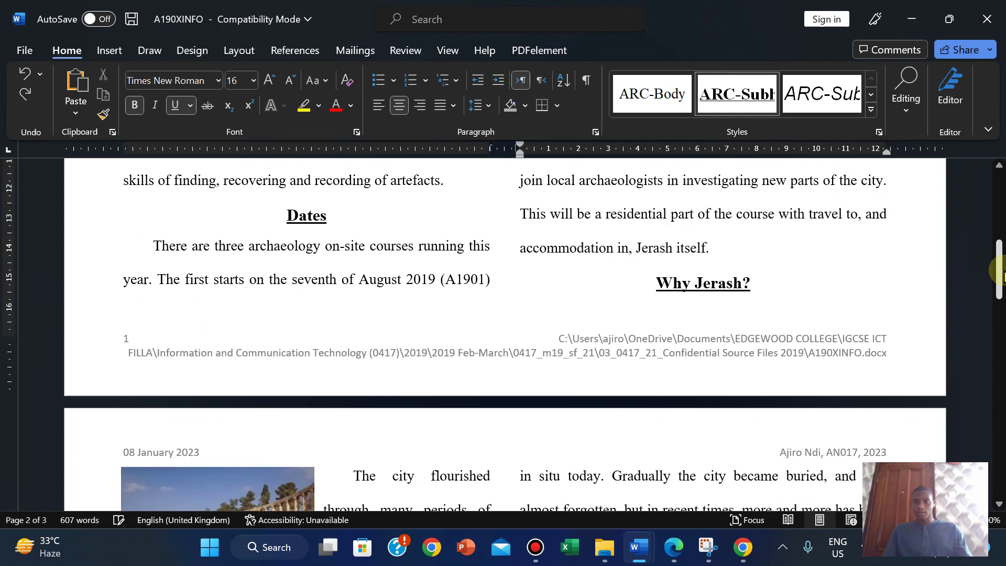
left_click(725, 236)
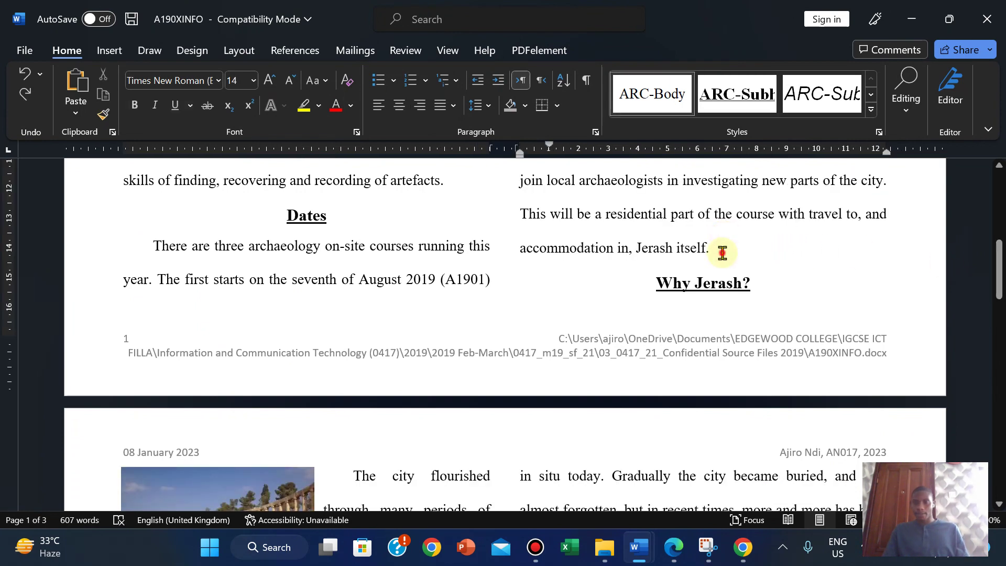
key("Return")
key("Return")
key("Return")
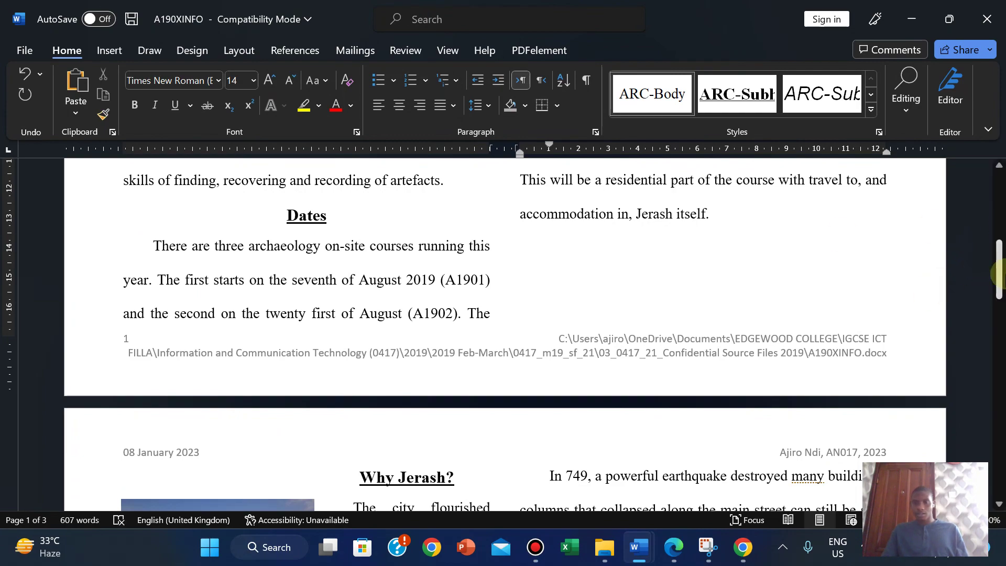
left_click_drag(1000, 233, 988, 314)
left_click(297, 341)
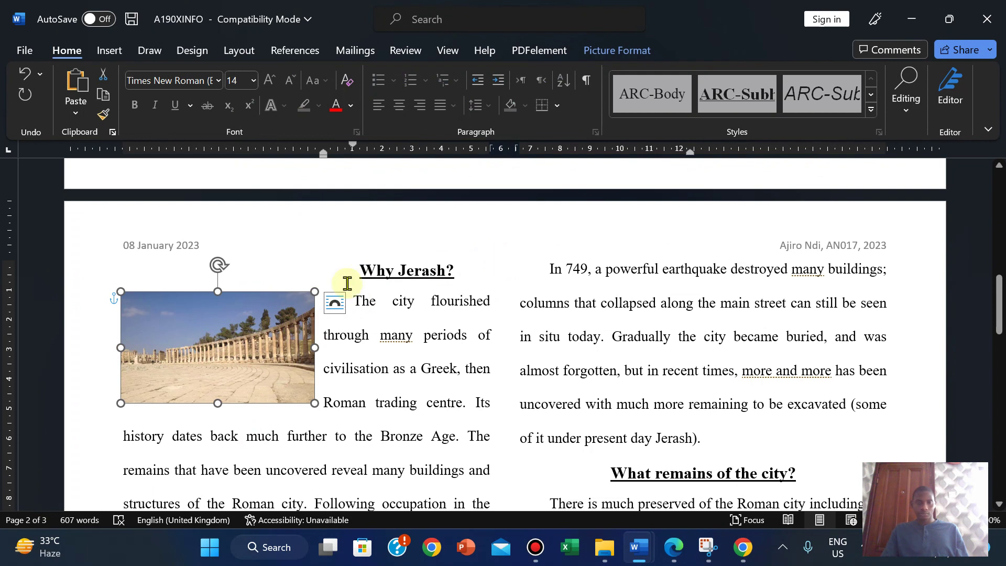
Step: Set the Jerash ruins picture's text wrapping to Tight
left_click(415, 350)
left_click(339, 268)
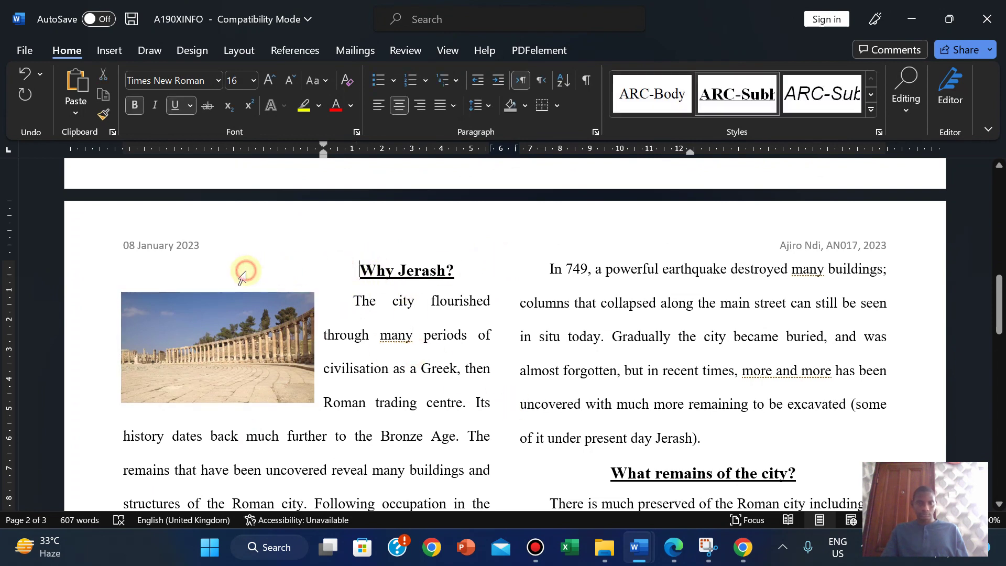
left_click(291, 310)
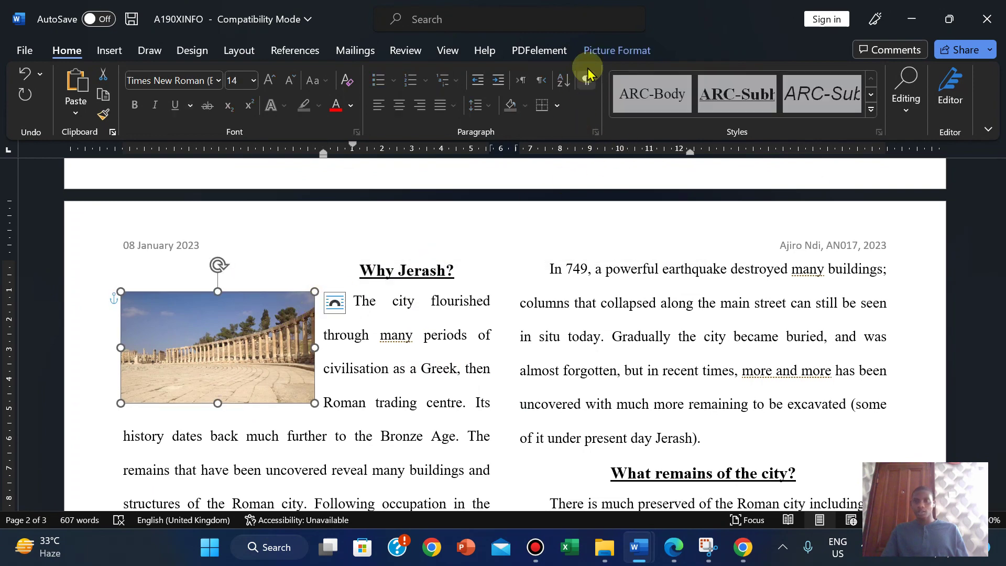
left_click(606, 50)
left_click(636, 112)
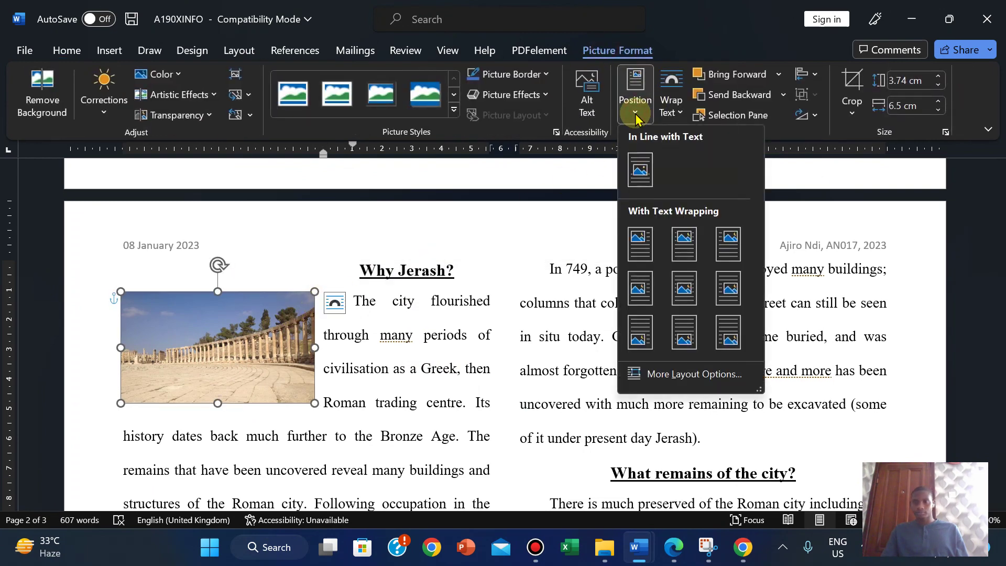
left_click(679, 112)
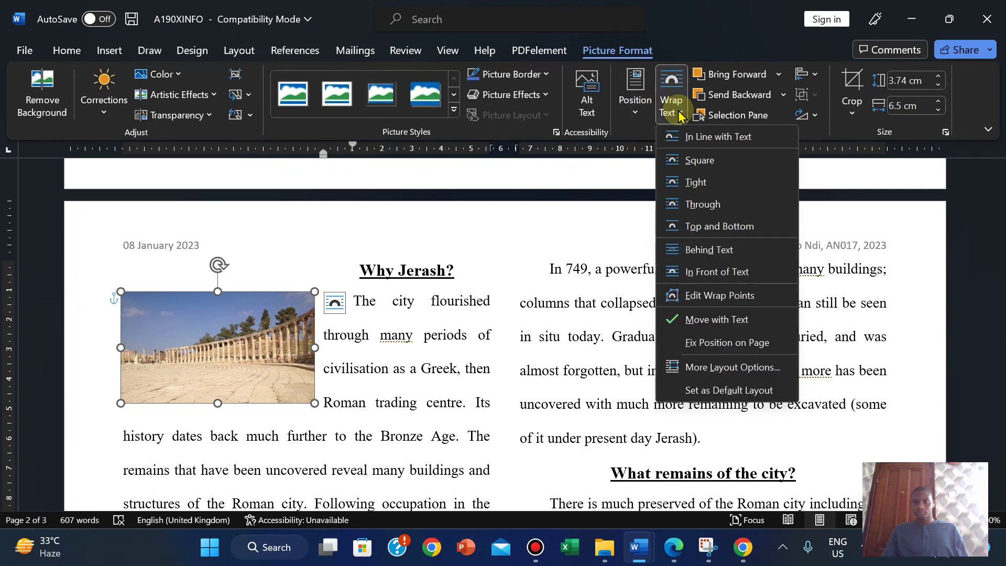
left_click(687, 186)
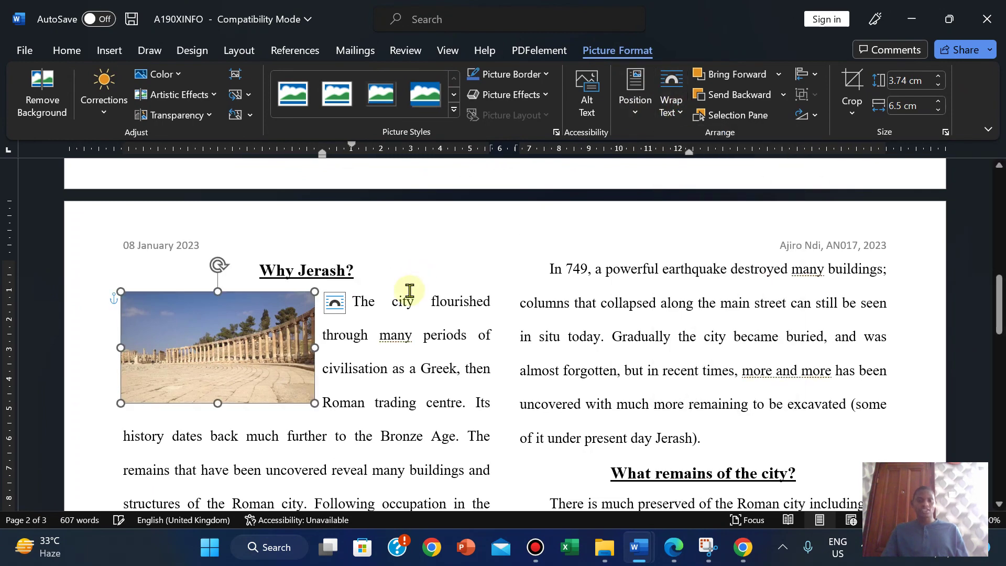
left_click(375, 315)
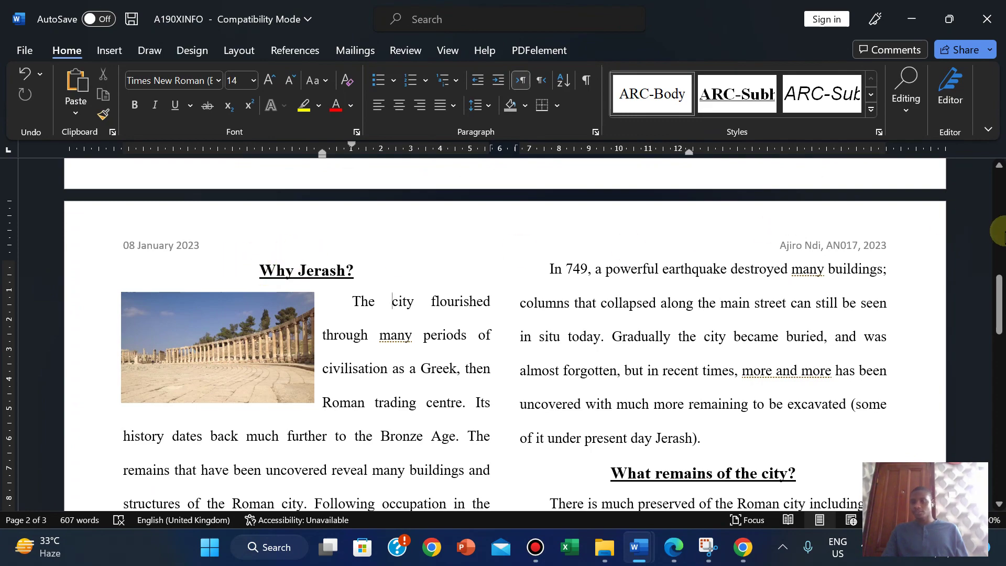
Step: Add a blank line after 'settlements.' to move The destruction of the city heading down
left_click_drag(995, 298, 987, 358)
left_click(415, 318)
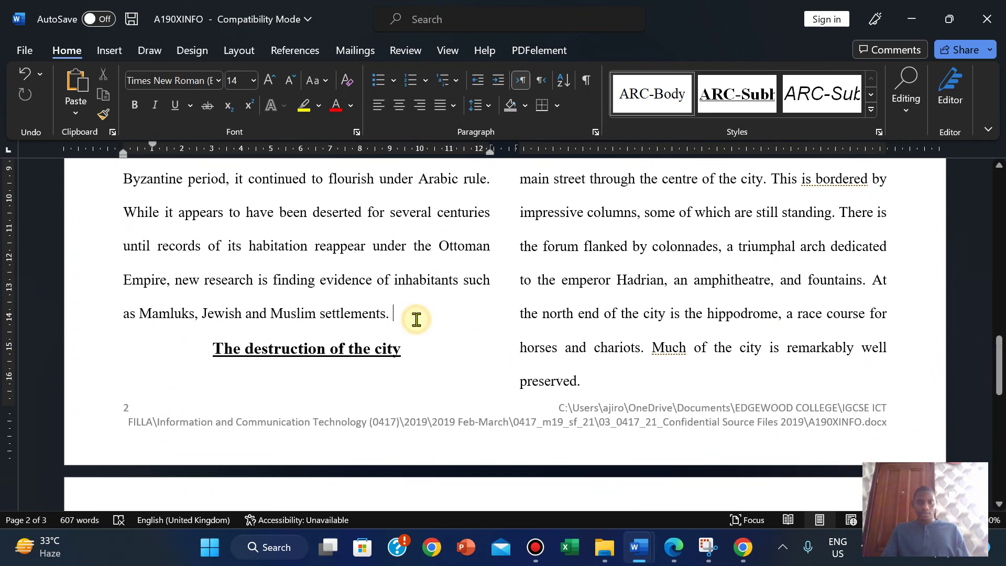
key("Return")
key("Return")
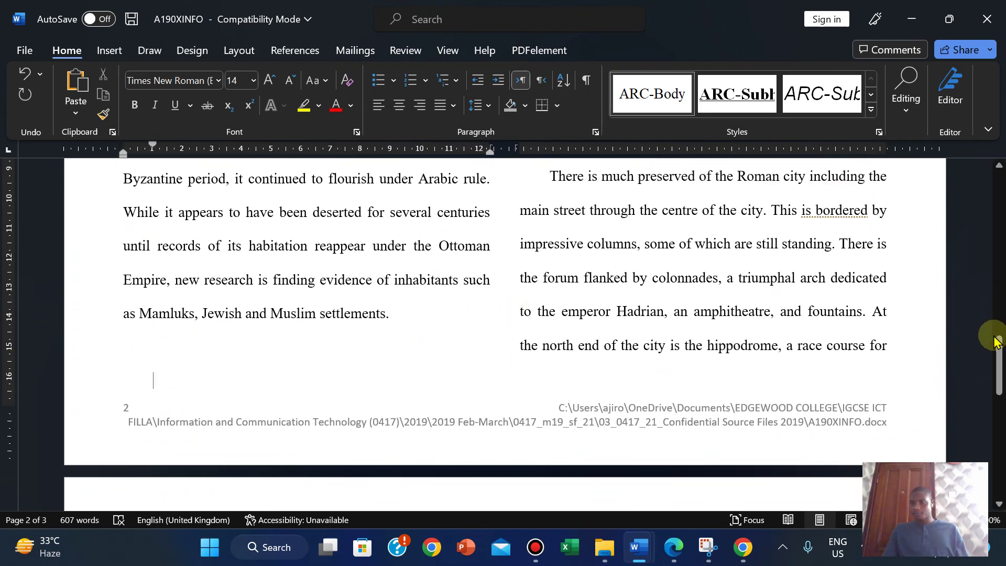
left_click_drag(999, 369, 983, 411)
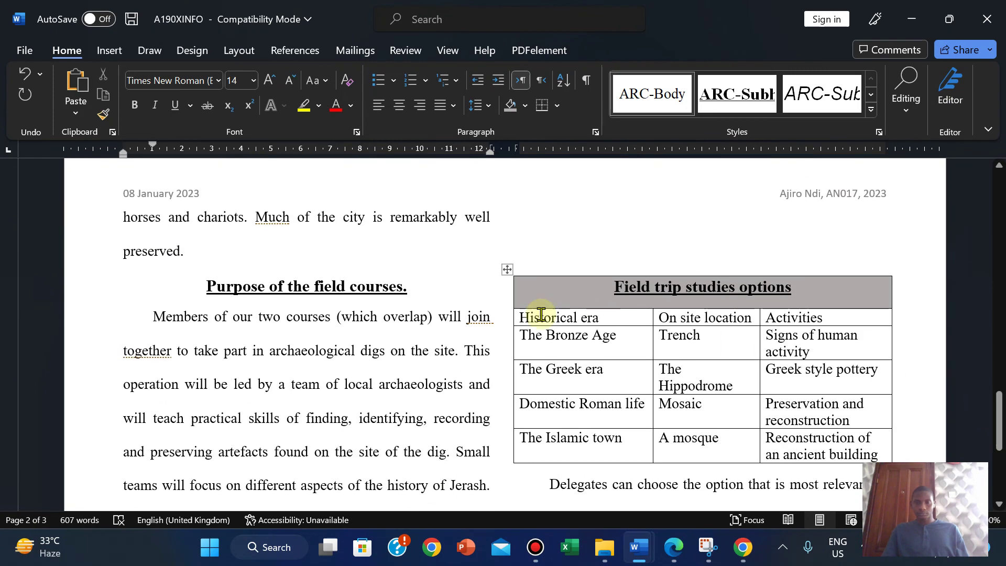
Step: Jump to the document end to confirm the Field trip studies table is unsplit, then view the exam PDF
scroll(542, 250, "down", 5)
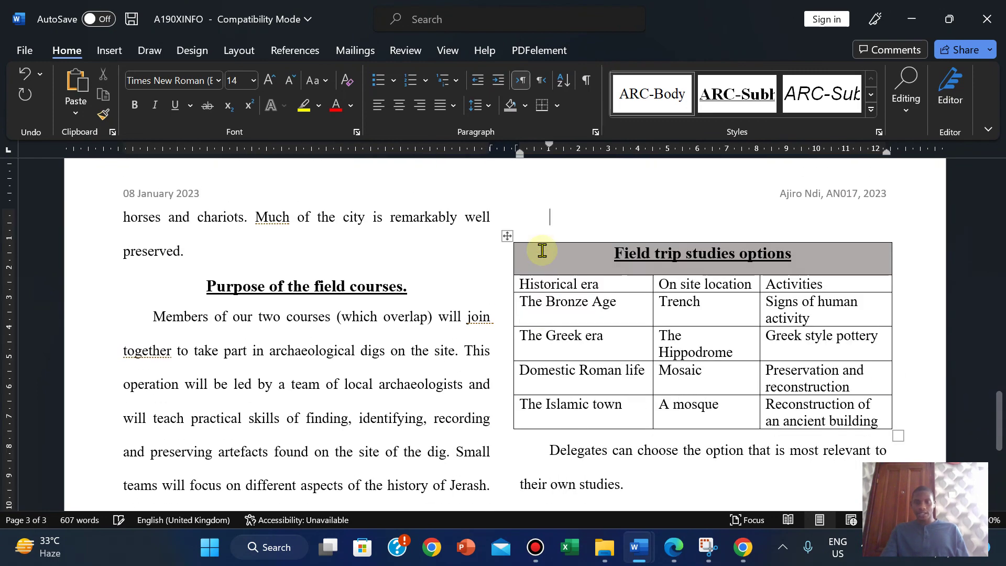
key("ctrl+End")
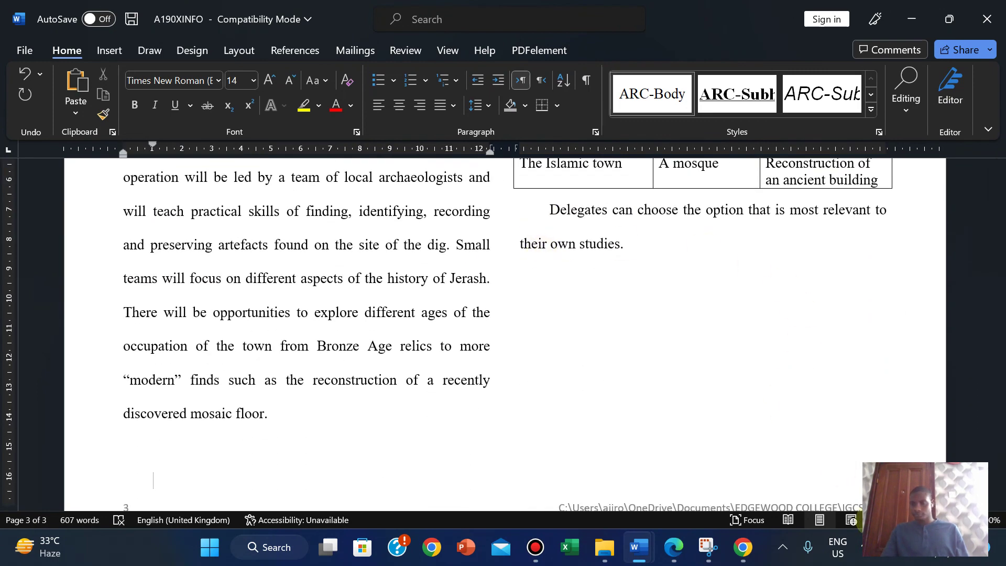
scroll(945, 440, "down", 3)
left_click_drag(1000, 451, 961, 265)
left_click(672, 547)
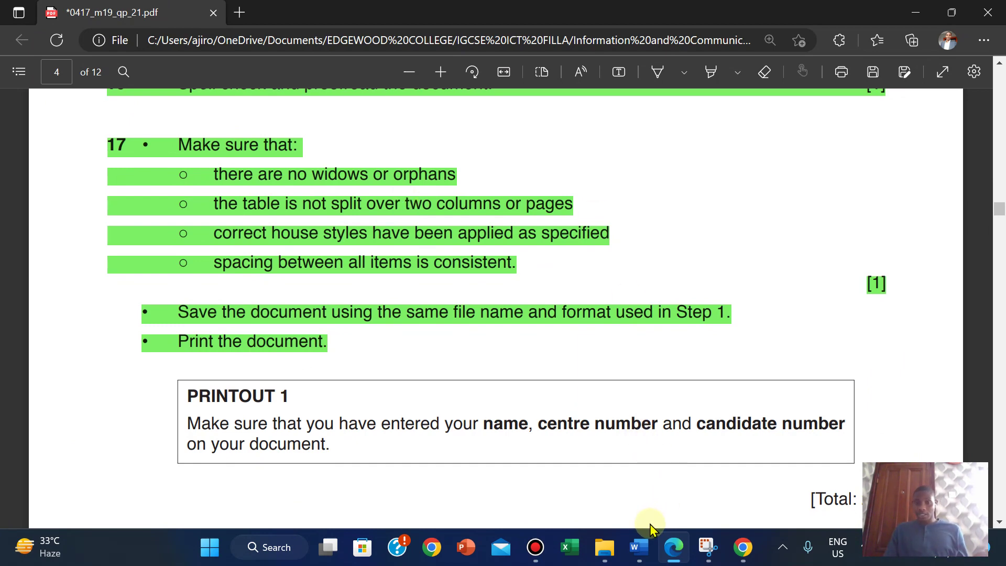
Step: Return to the A190XINFO report and scroll to the TAWARA INTERNATIONAL SUMMER SCHOOL title on page 1
mouse_move(639, 547)
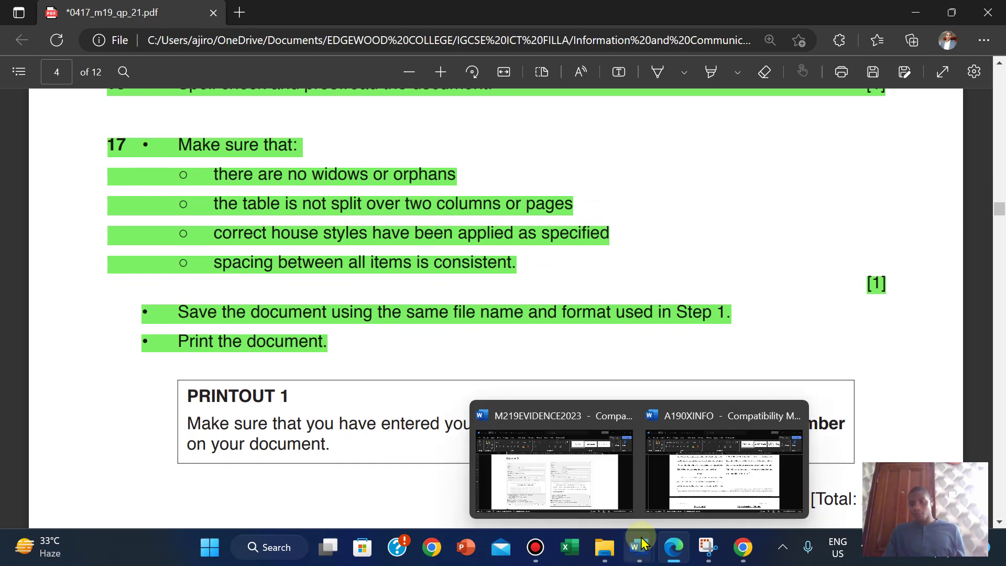
left_click(697, 476)
left_click_drag(999, 246, 966, 453)
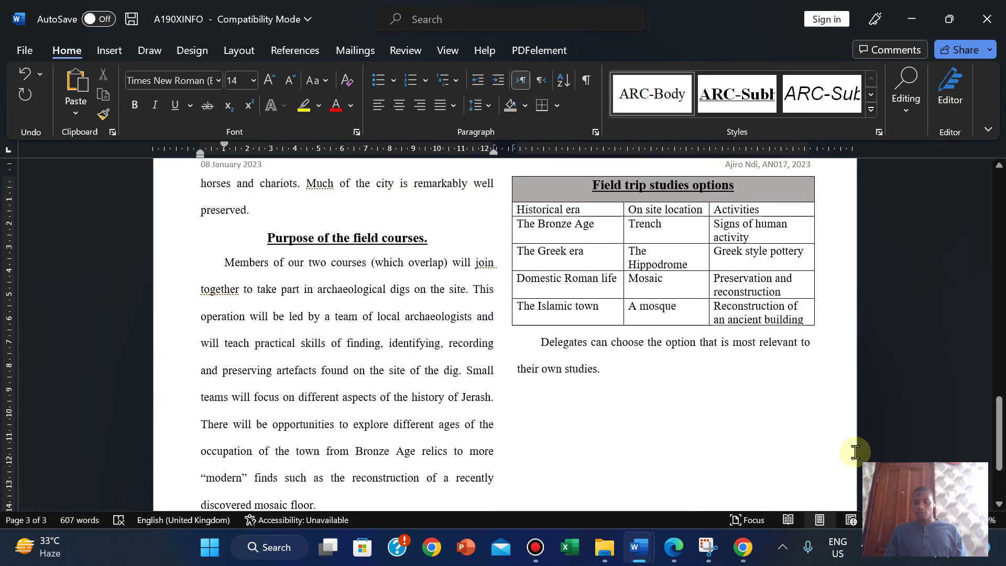
left_click(676, 545)
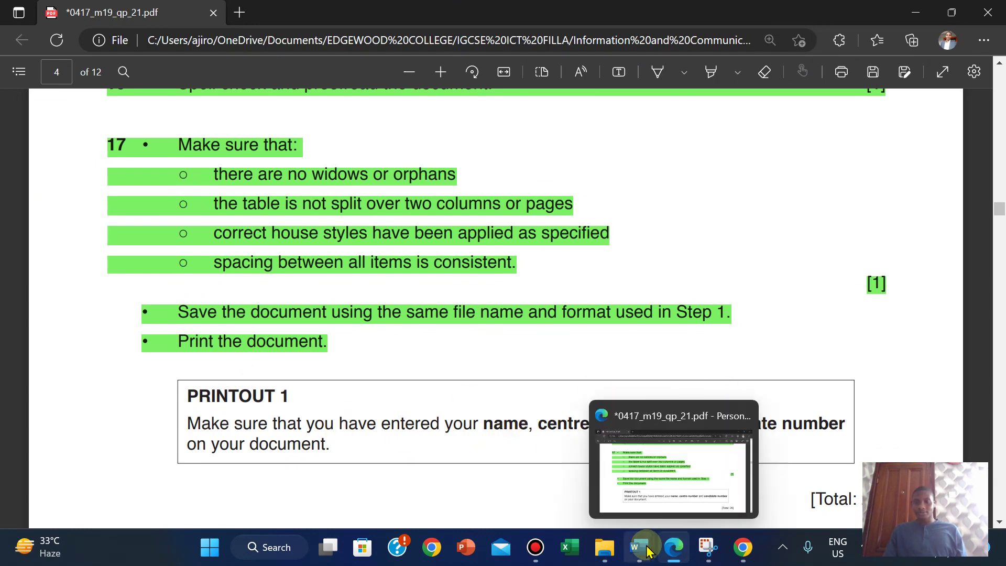
mouse_move(639, 545)
left_click(687, 512)
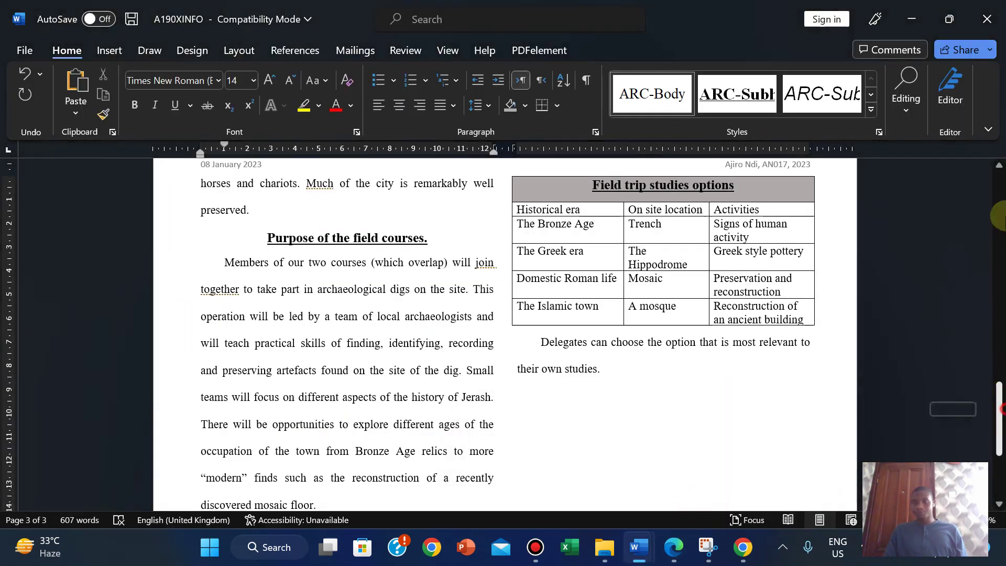
left_click_drag(999, 374, 988, 168)
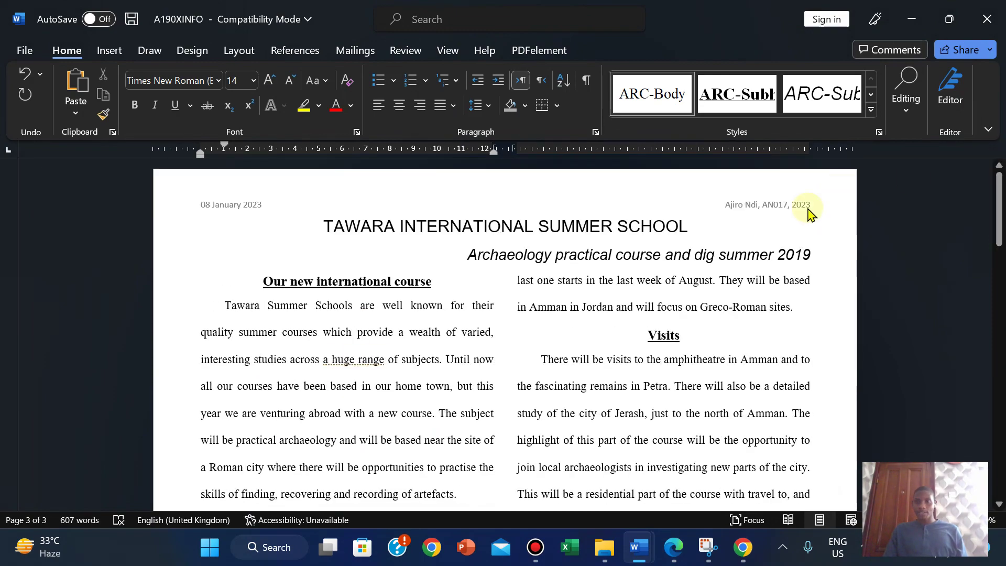
left_click_drag(999, 207, 987, 456)
left_click_drag(988, 474, 988, 217)
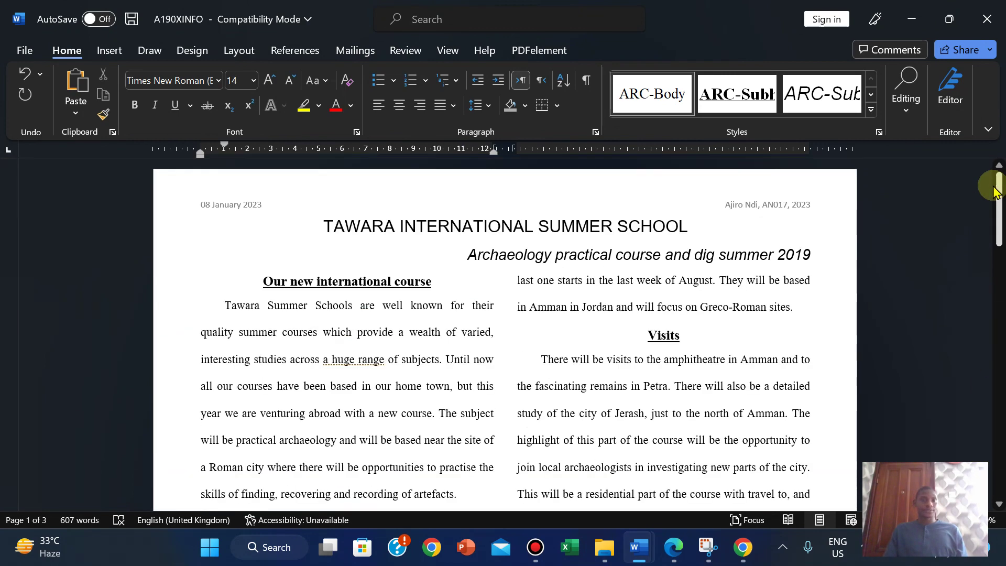
Step: Print the report to PDF, browsing to 2019 Feb-March > 0417_m19_sf_21 > 03_0417_21 folder
left_click(24, 51)
left_click(44, 294)
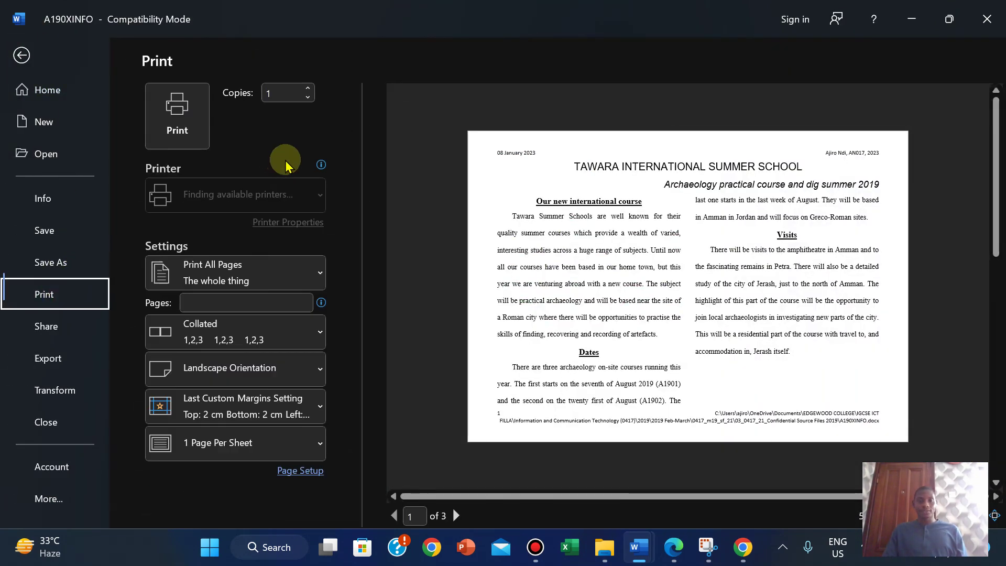
left_click(177, 113)
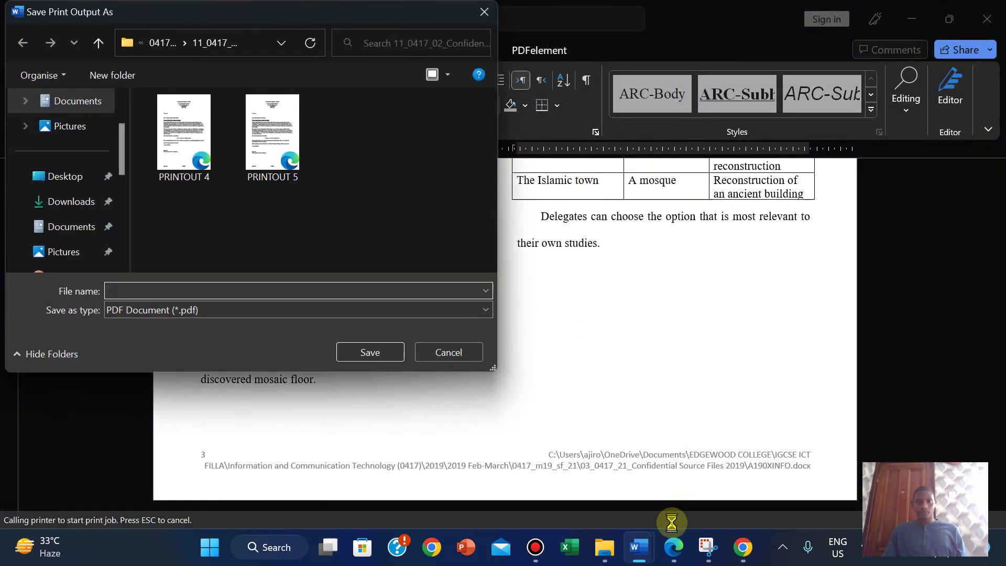
left_click(158, 43)
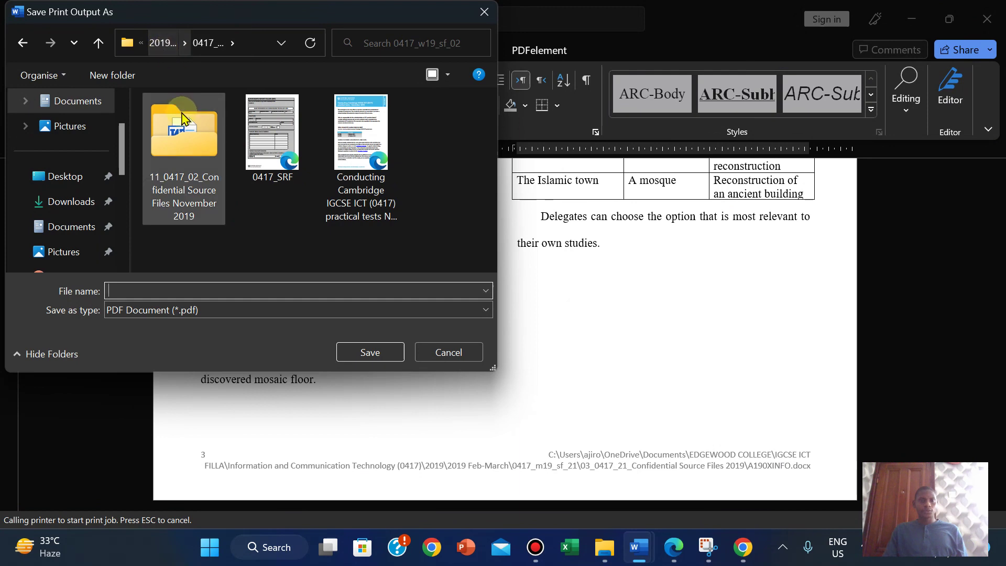
left_click(161, 42)
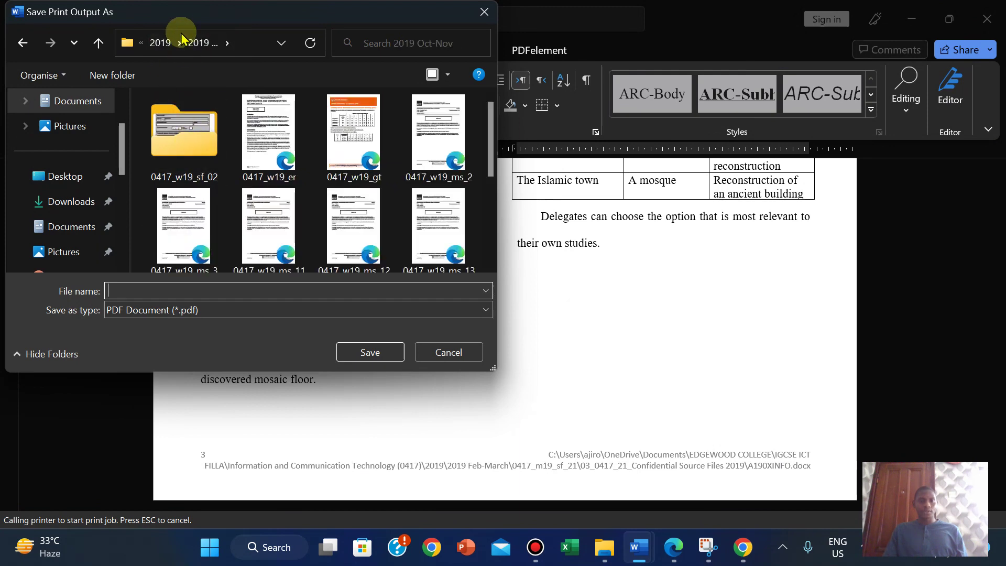
left_click(168, 43)
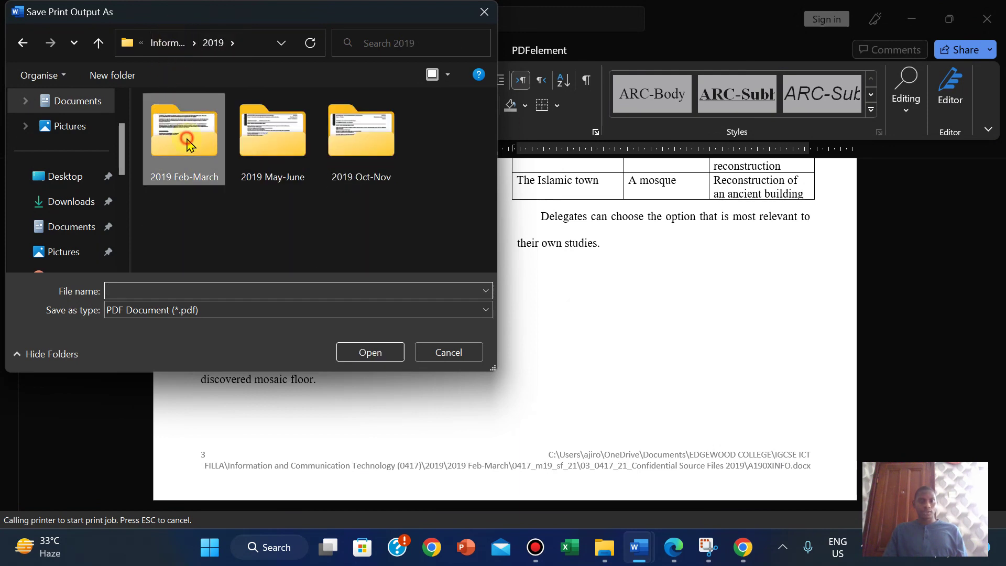
double_click(188, 137)
left_click(187, 144)
double_click(188, 144)
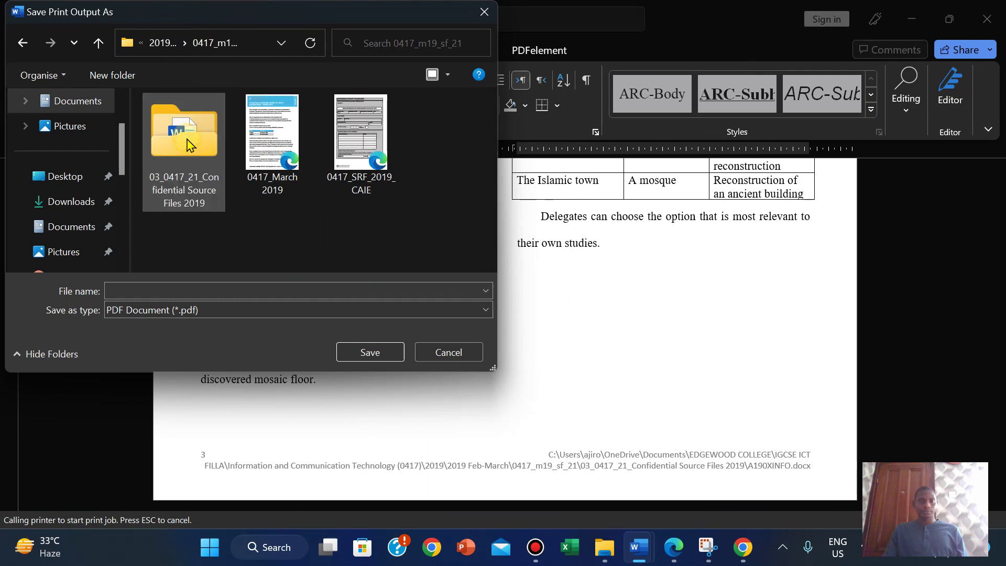
double_click(186, 144)
Step: Copy 'PRINTOUT 1' from the exam paper and save the PDF under that file name
left_click(158, 284)
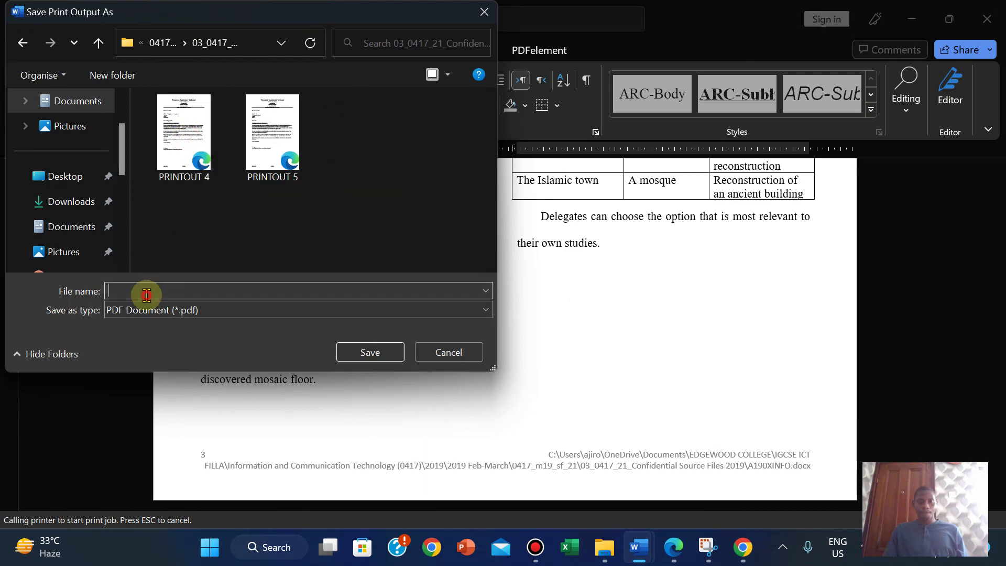
left_click(680, 556)
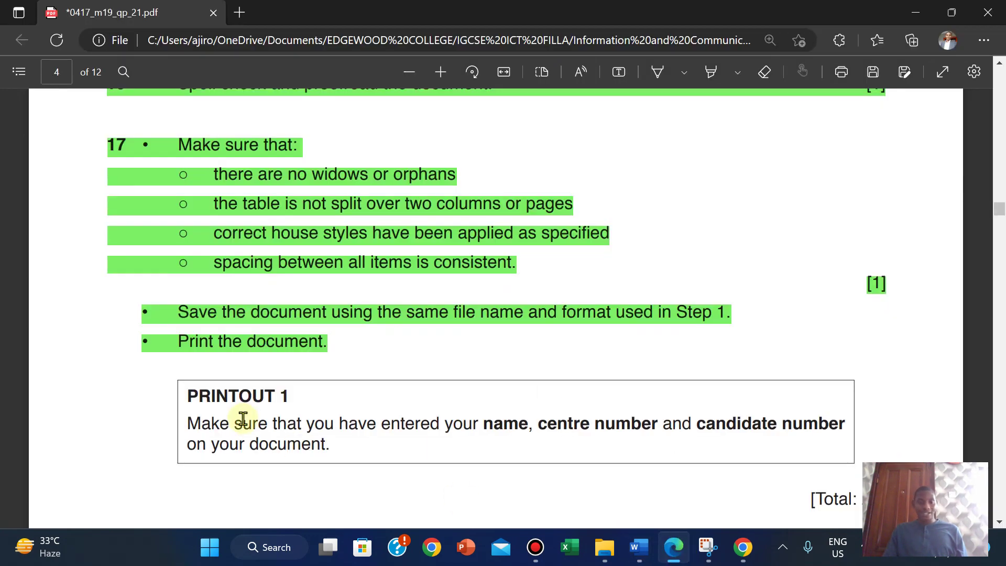
left_click_drag(210, 397, 288, 399)
mouse_move(319, 265)
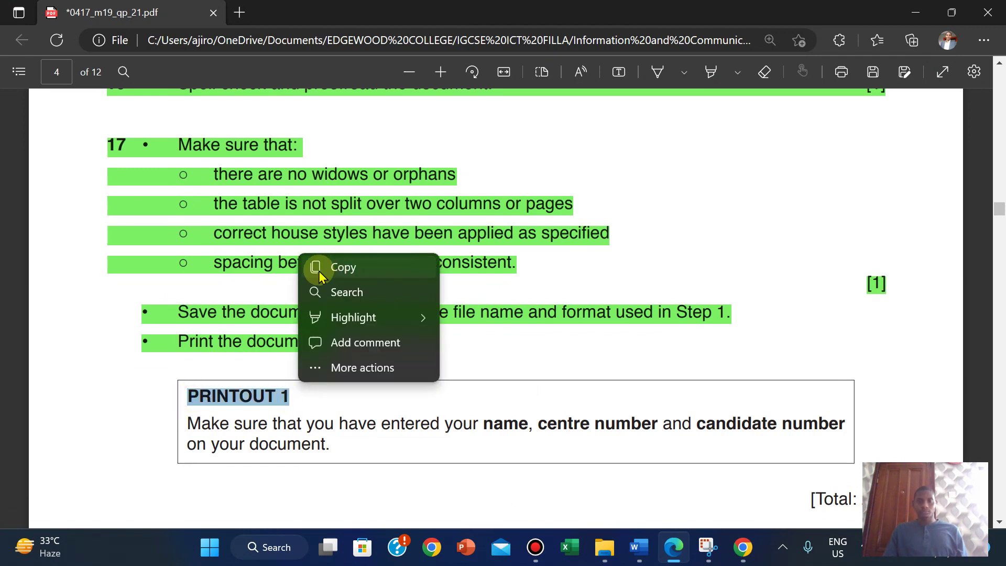
left_click(351, 267)
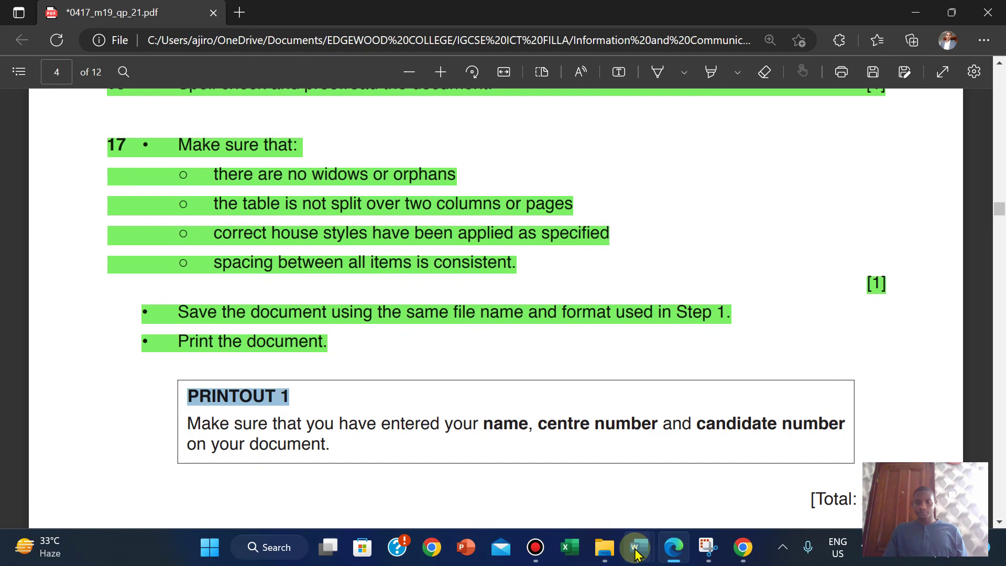
mouse_move(645, 533)
left_click(697, 478)
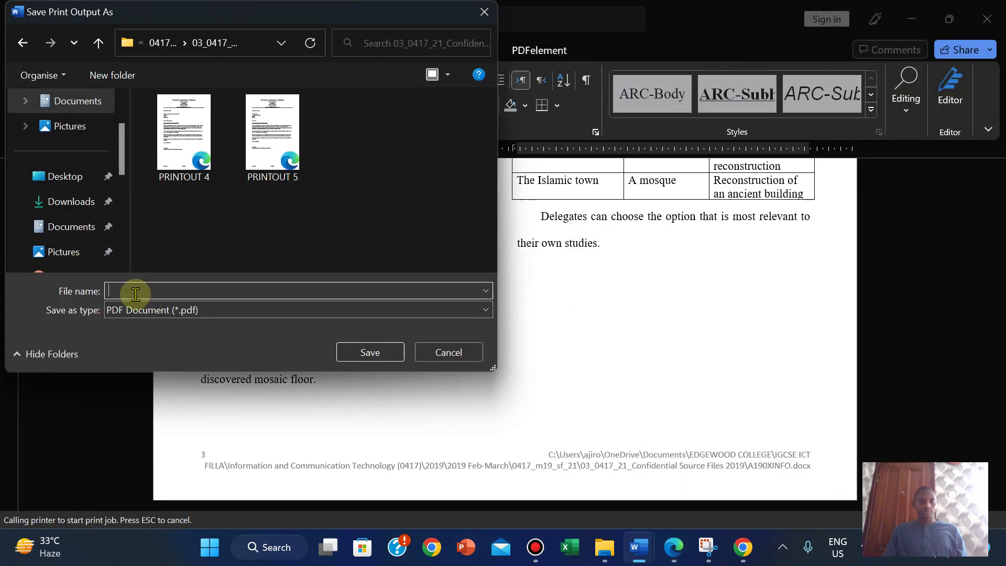
right_click(120, 288)
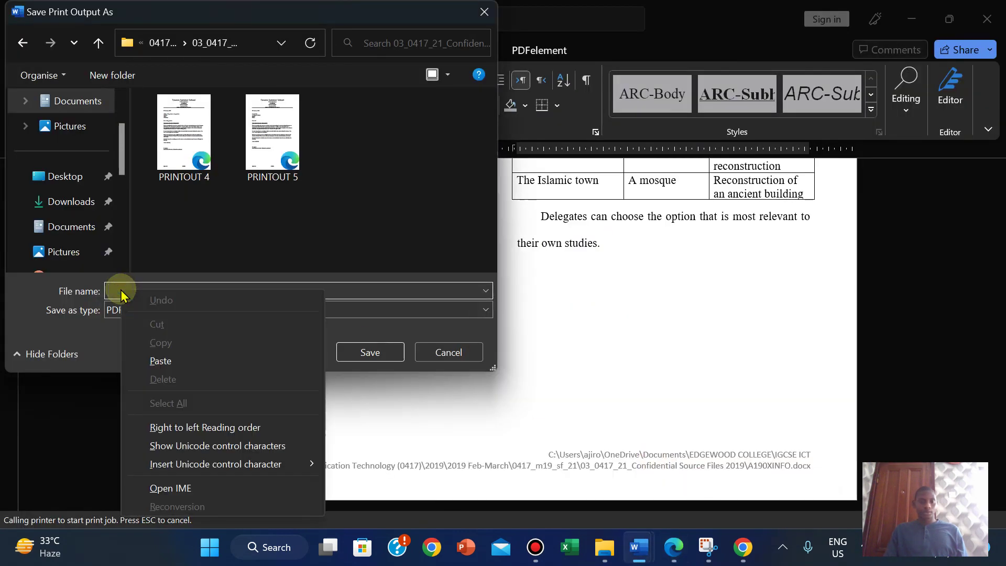
left_click(162, 358)
left_click(375, 352)
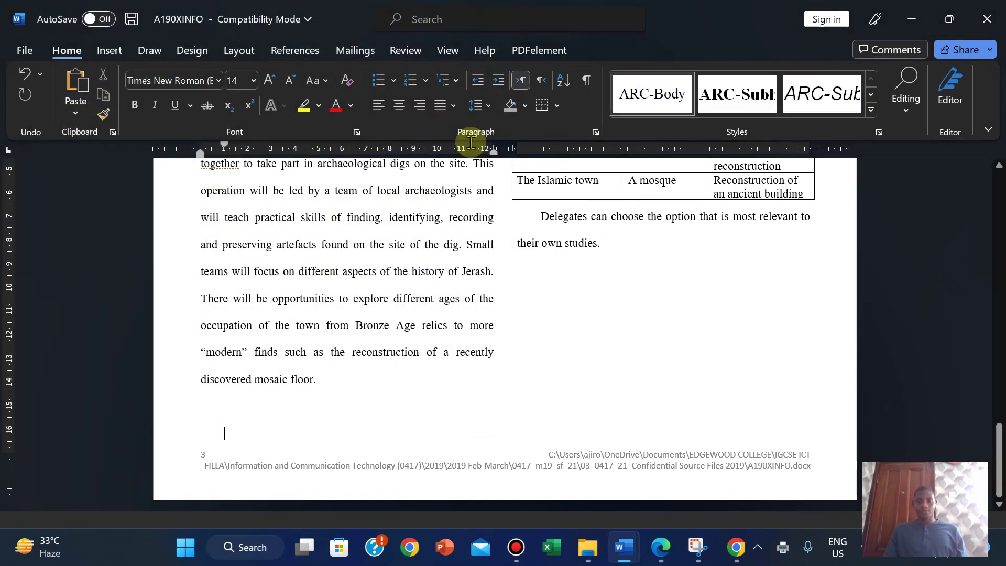
Step: Switch the confidential source files folder to Large icons and open PRINTOUT 1.pdf to check it
mouse_move(579, 545)
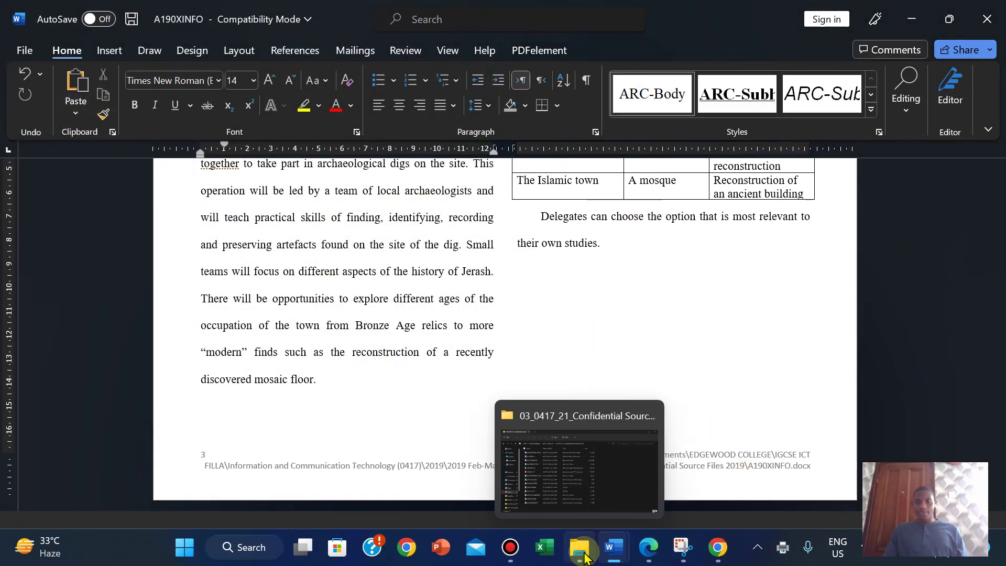
left_click(575, 463)
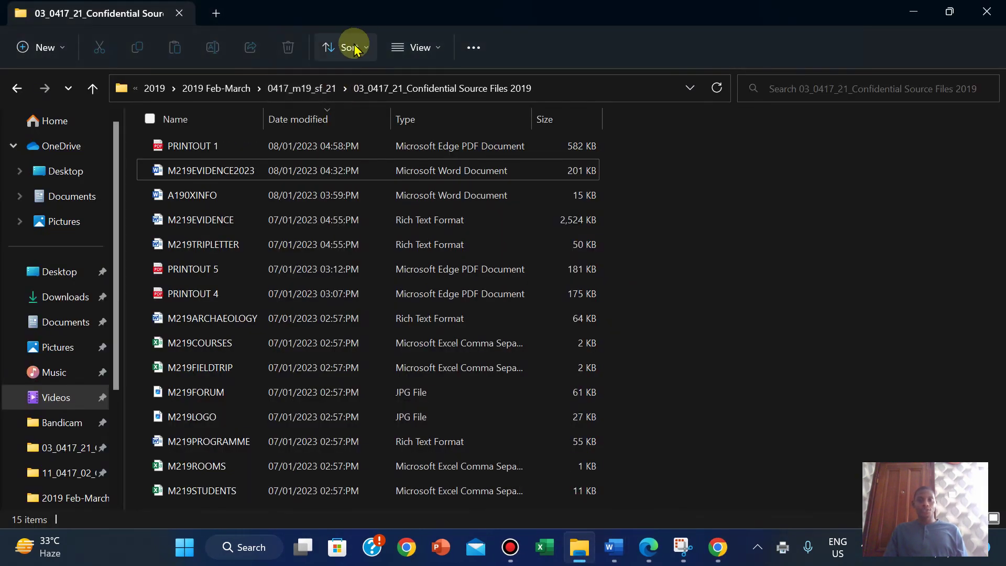
left_click(346, 47)
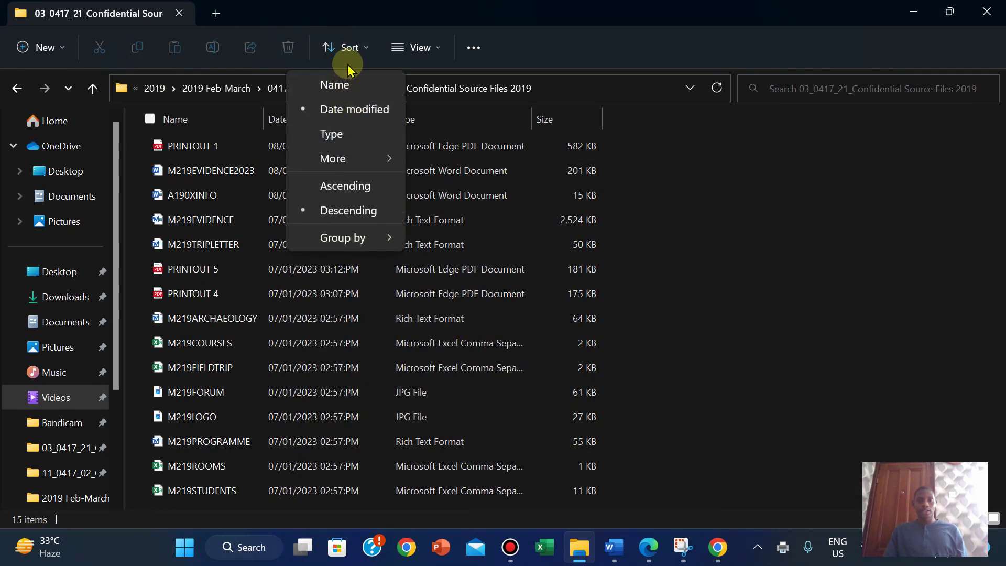
left_click(404, 49)
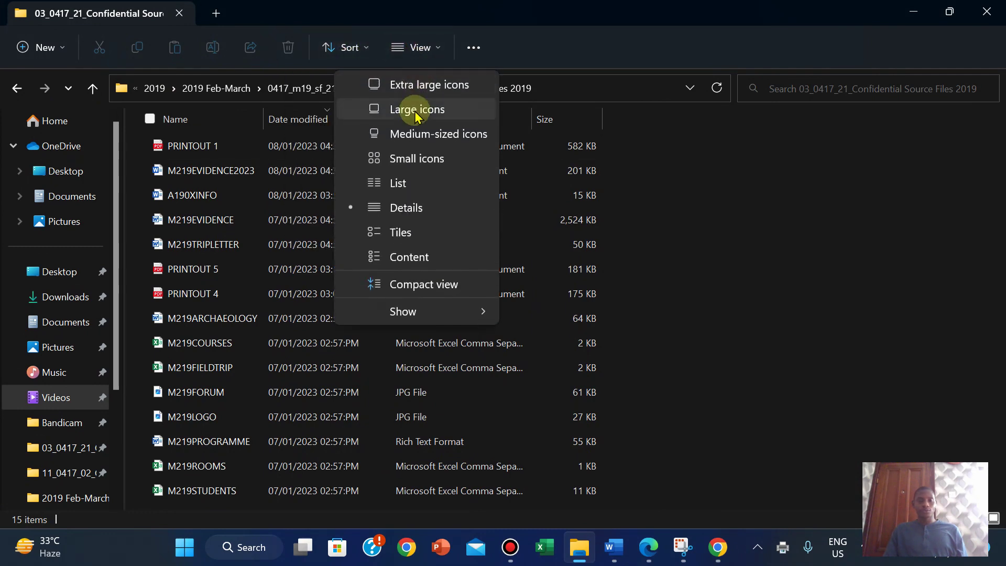
left_click(413, 108)
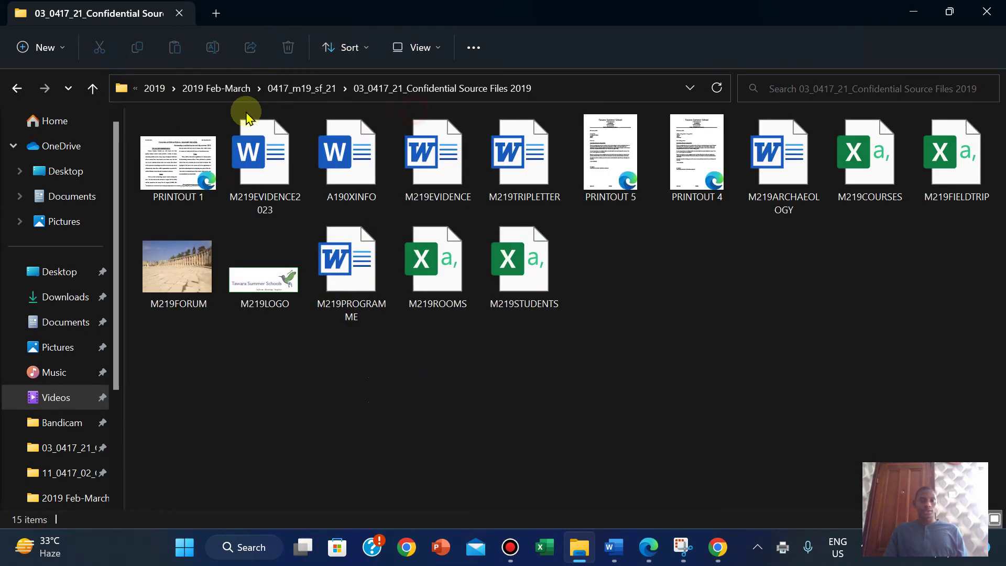
double_click(202, 175)
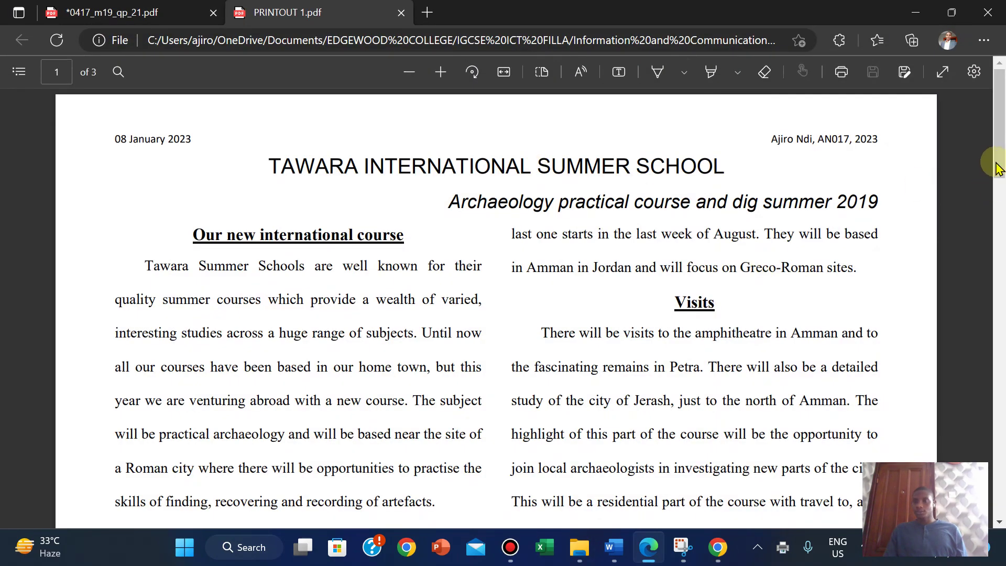
Step: Scroll through PRINTOUT 1.pdf, then return to the exam paper tab and save it
left_click_drag(997, 168, 997, 445)
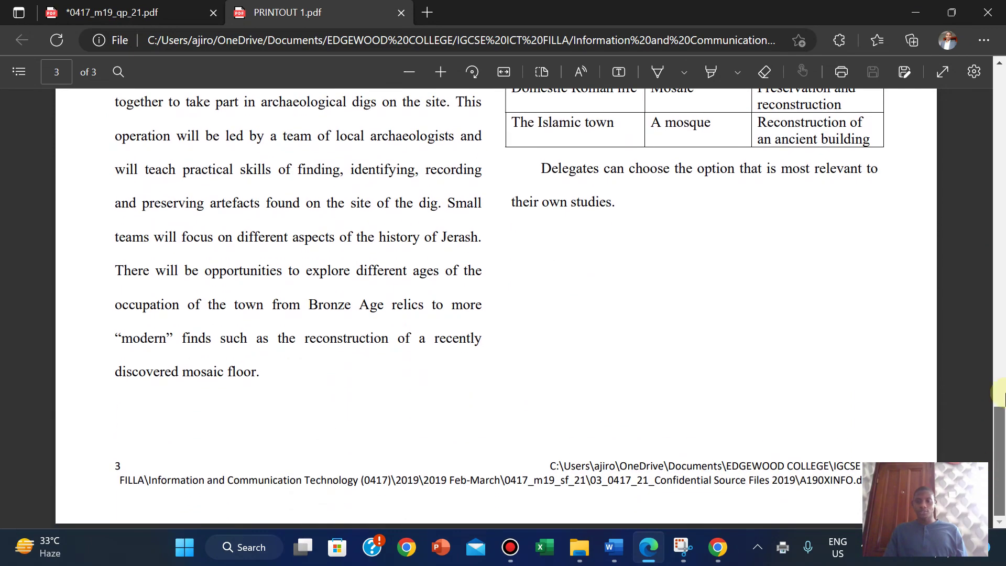
mouse_move(998, 398)
left_mouse_down()
mouse_move(995, 135)
mouse_move(997, 404)
left_mouse_up()
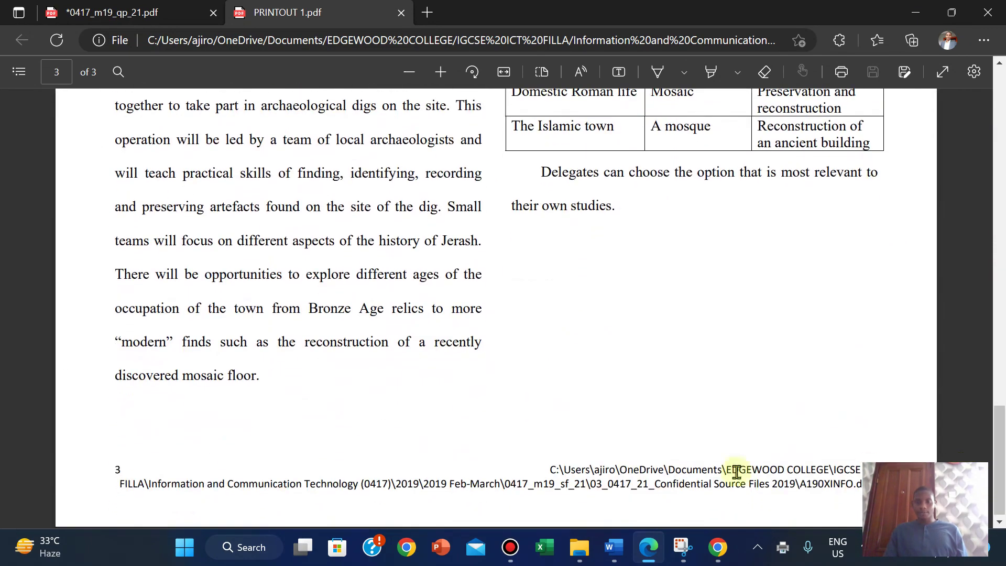
left_click(123, 16)
key("ctrl+a")
key("ctrl+s")
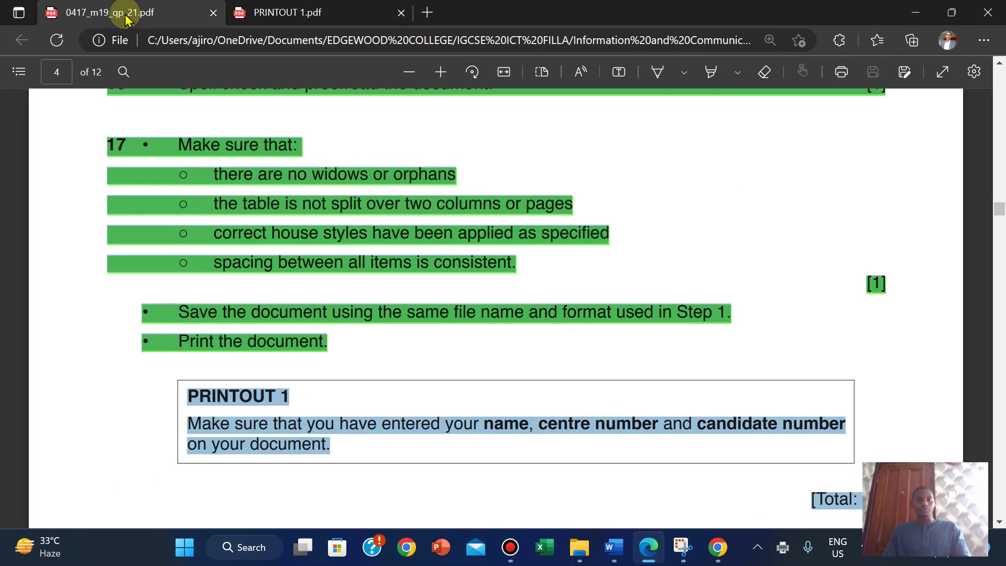
left_click(724, 241)
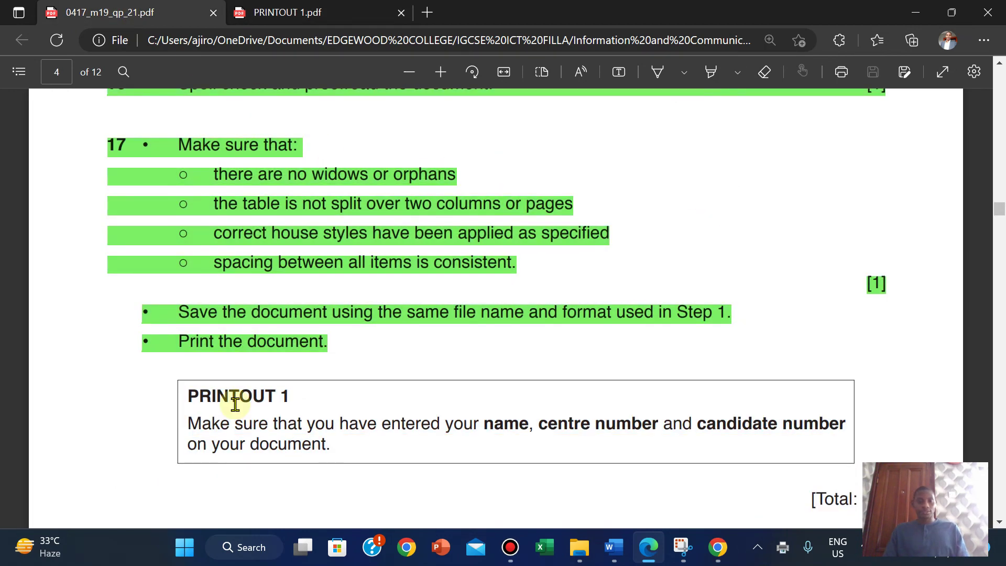
Step: Highlight the exam paper's PRINTOUT 1 reminder box text in green
left_click_drag(184, 389, 335, 448)
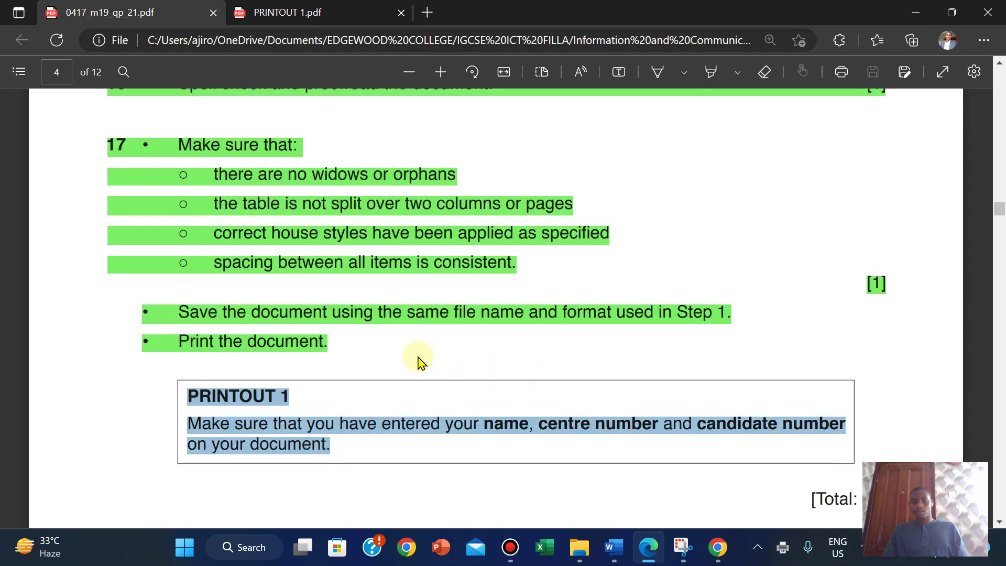
right_click(295, 427)
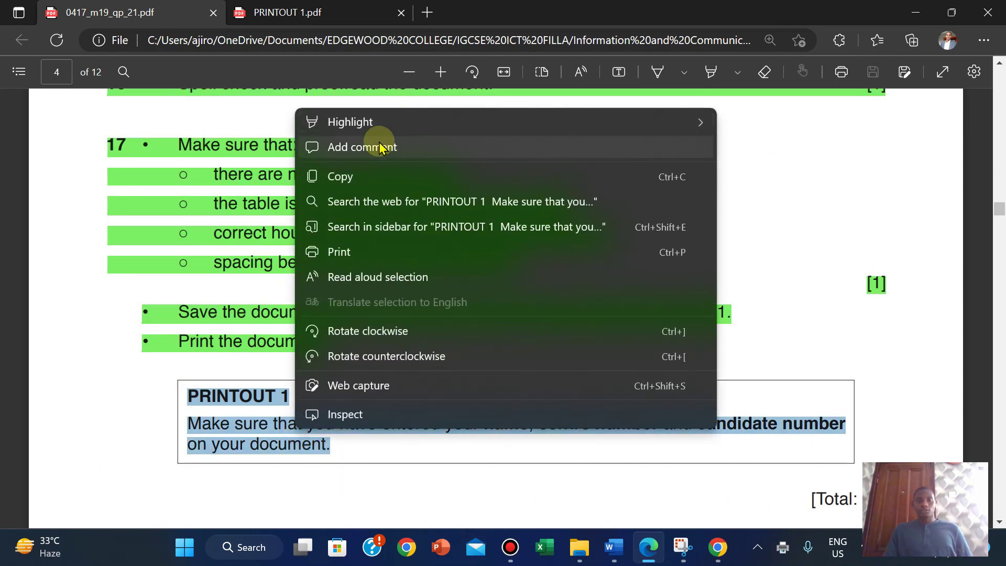
mouse_move(496, 131)
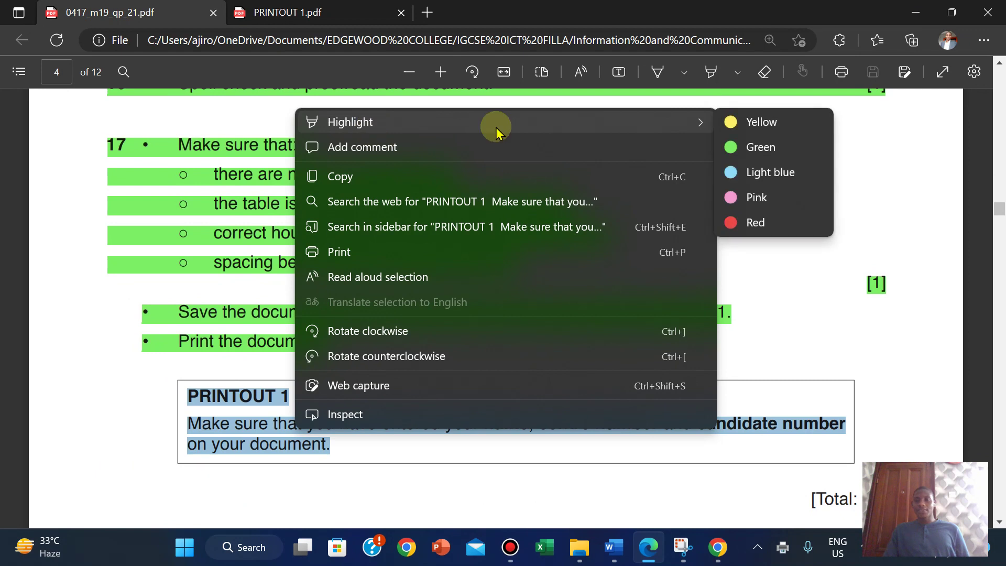
left_click(755, 147)
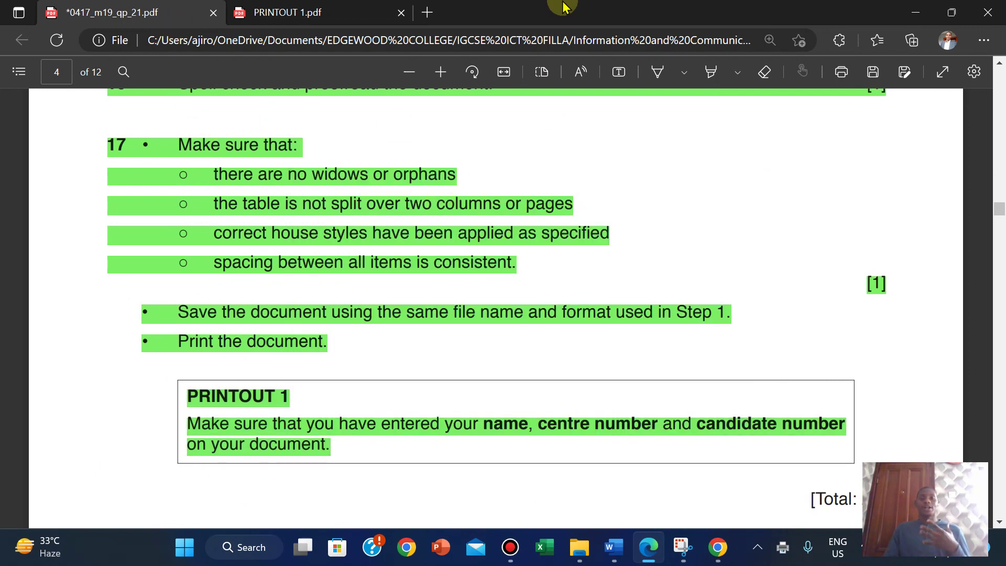
mouse_move(517, 7)
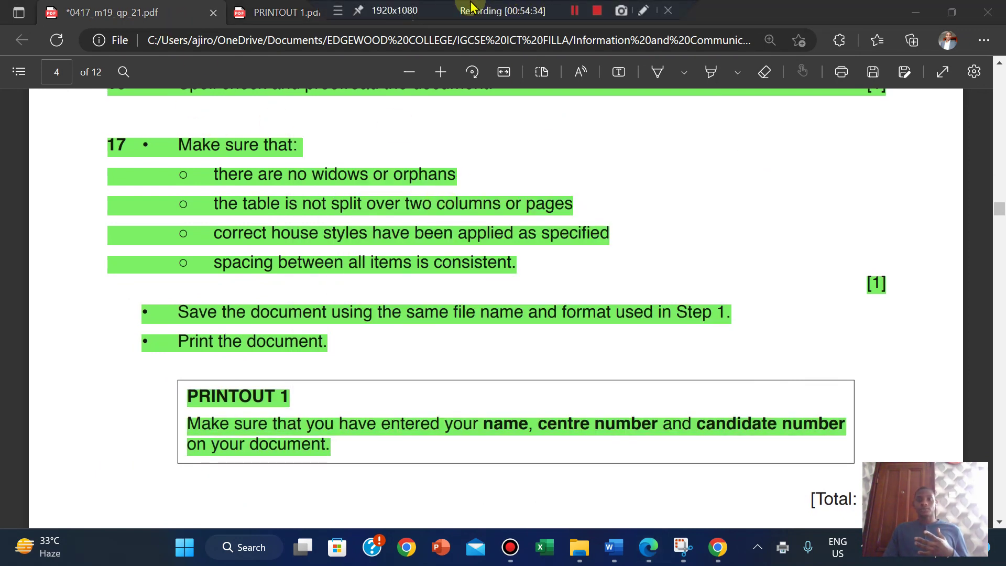